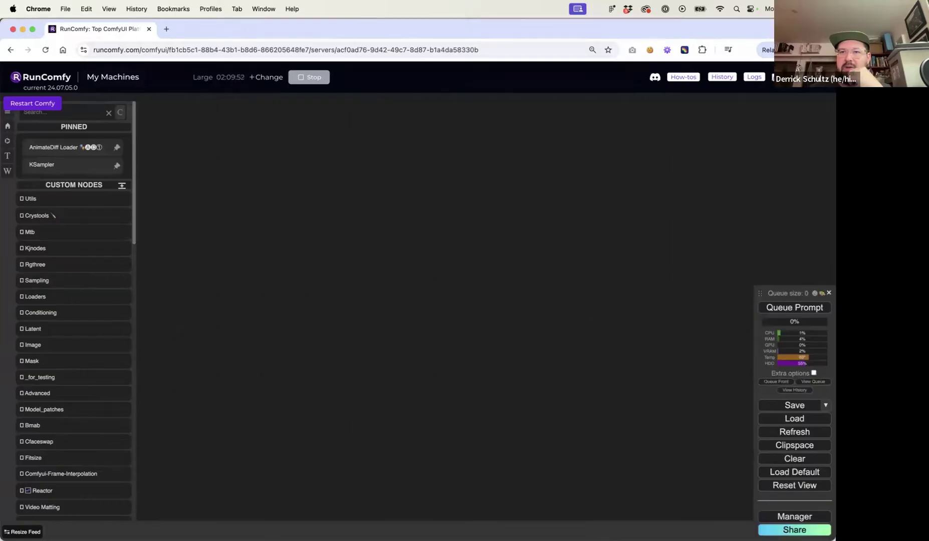
# - Search the Model Manager for "upscale" models, and close the manager
pyautogui.click(7, 118)
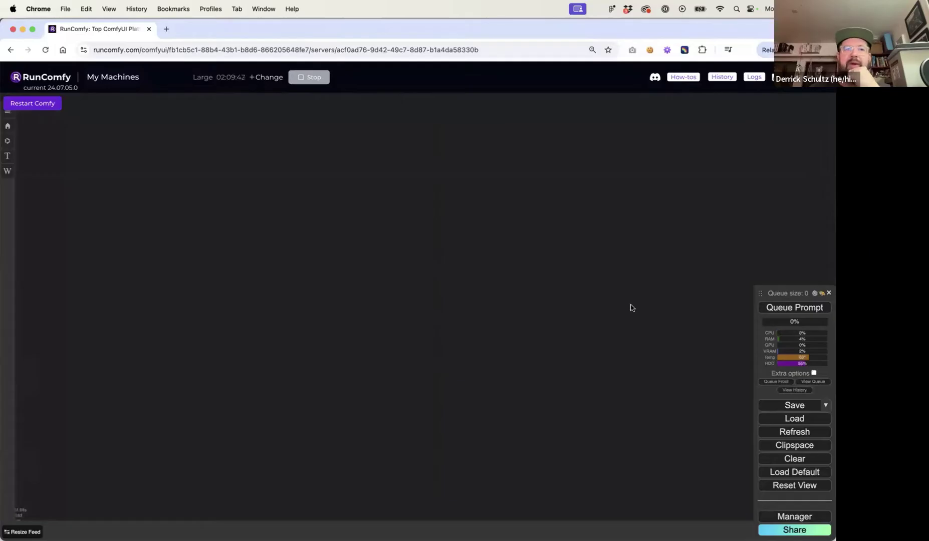
pyautogui.click(796, 517)
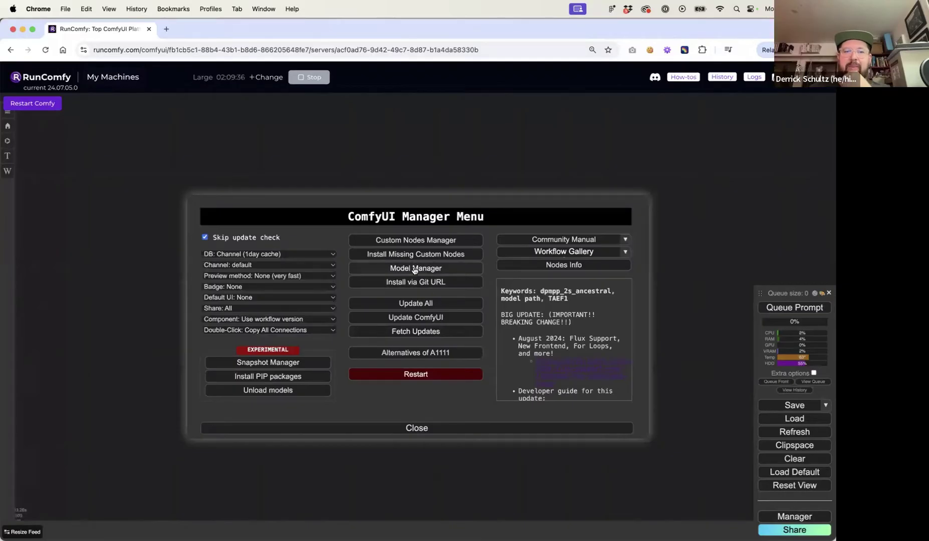
pyautogui.click(415, 269)
pyautogui.click(337, 148)
pyautogui.write('upscale')
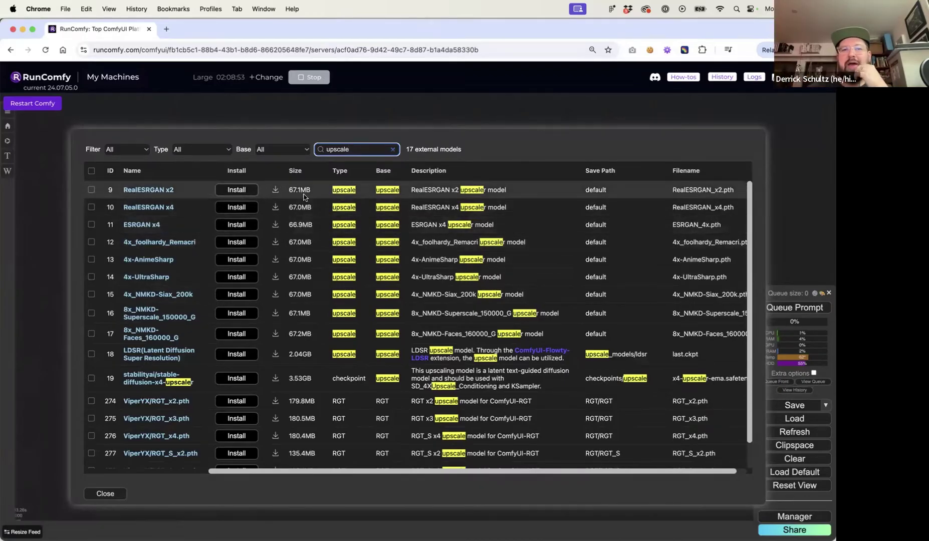
pyautogui.click(110, 493)
pyautogui.click(416, 428)
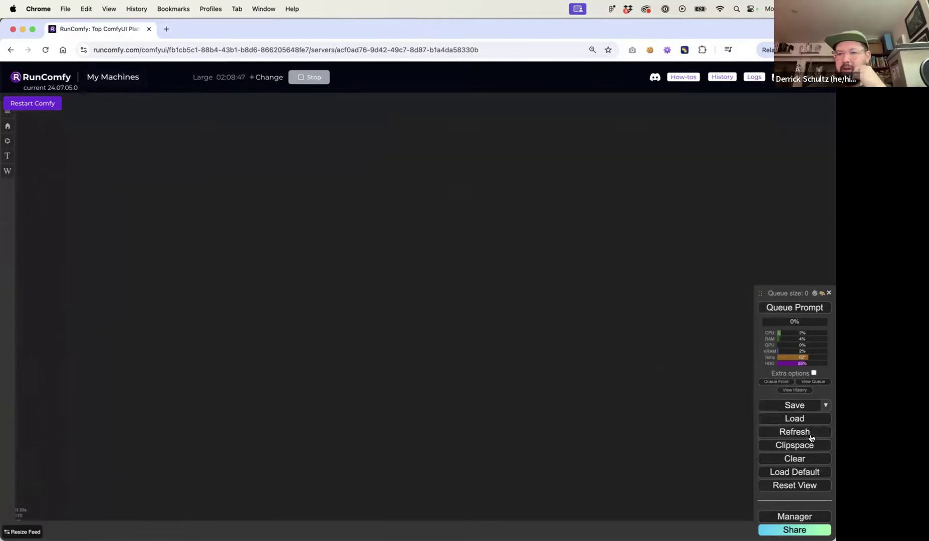
# - Load the default workflow and set its checkpoint to RunComfyDefault/v1-5-pruned-emaonly.safetensors
pyautogui.click(801, 471)
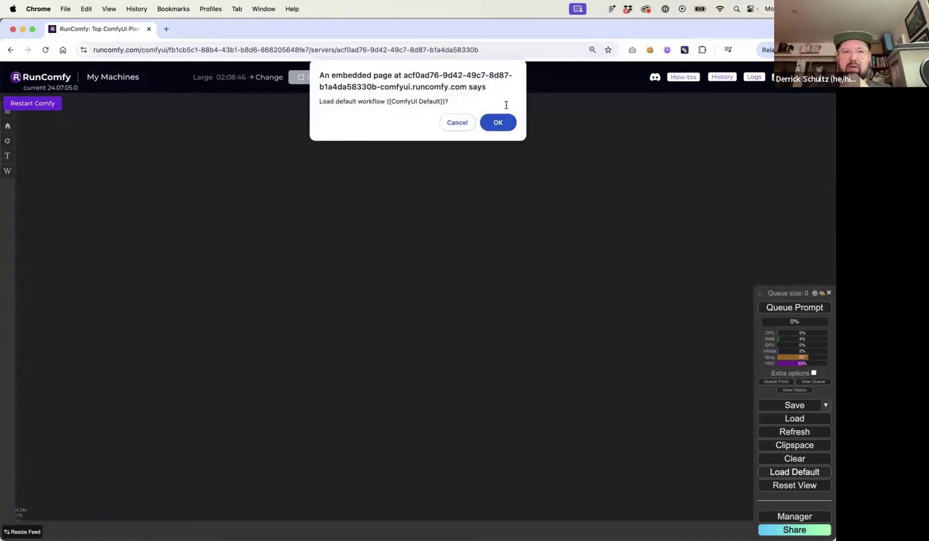
pyautogui.click(498, 123)
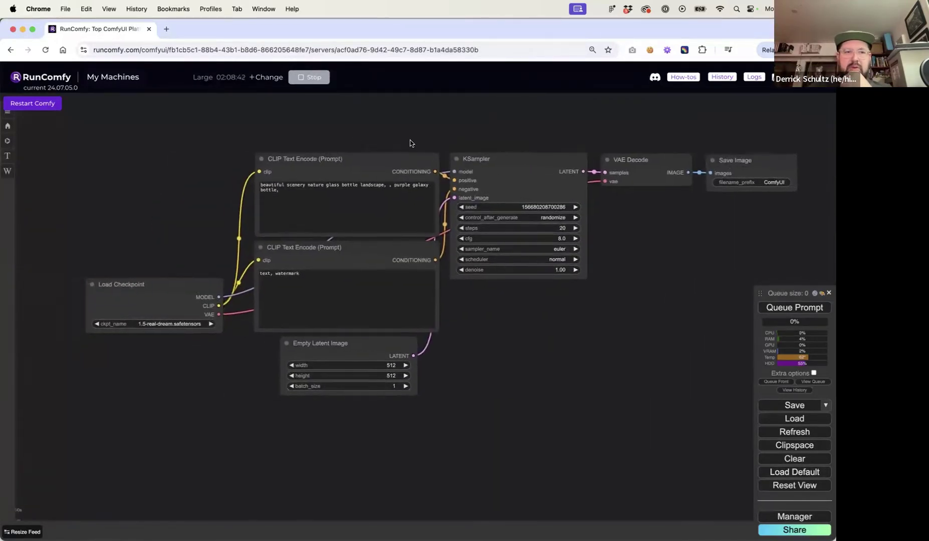
pyautogui.click(203, 332)
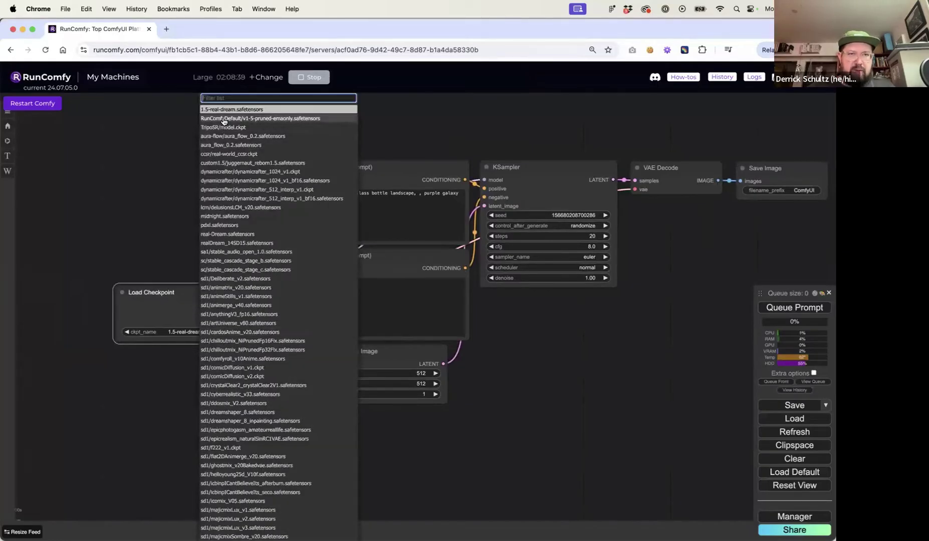
pyautogui.click(224, 119)
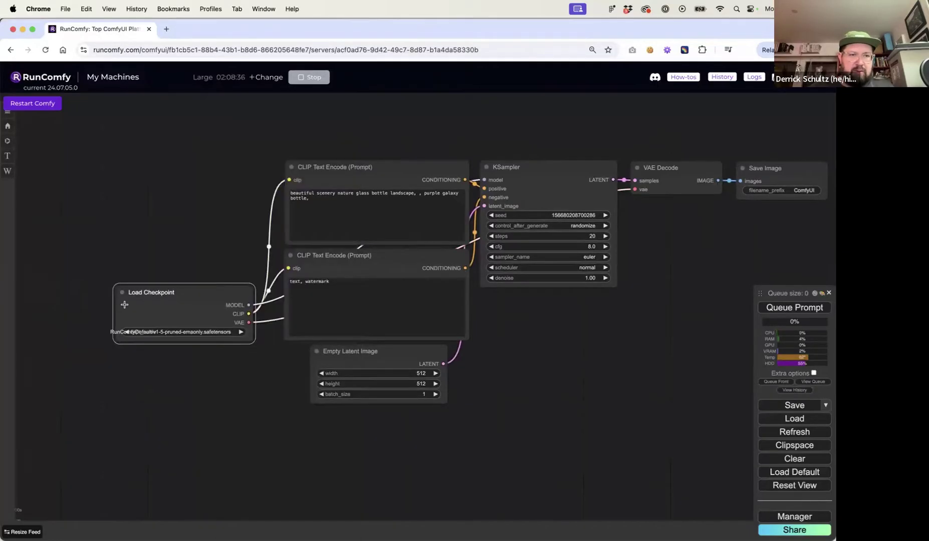
# - Widen the Load Checkpoint node so its model name fits, and move it clear of the prompt nodes
pyautogui.moveTo(255, 342); pyautogui.dragTo(282, 365)
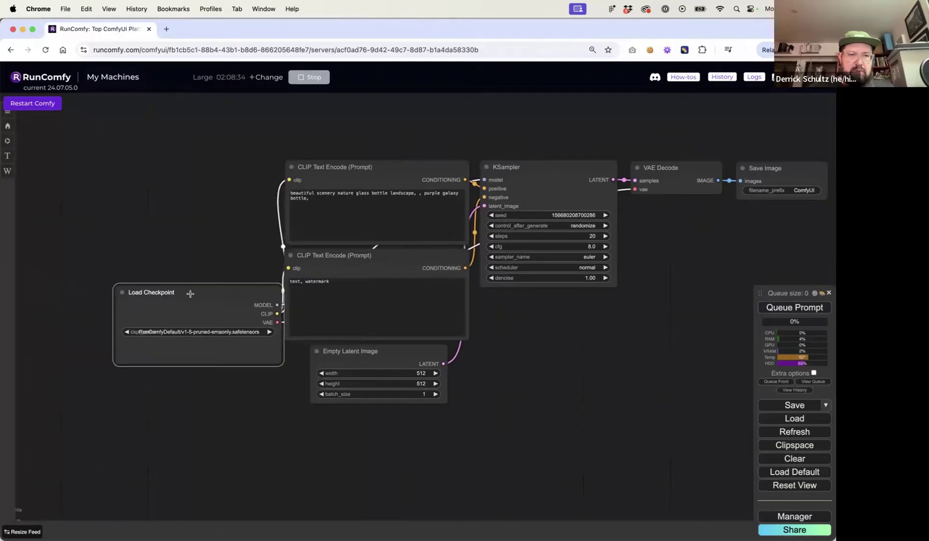
pyautogui.moveTo(190, 294); pyautogui.dragTo(93, 287)
pyautogui.moveTo(184, 359); pyautogui.dragTo(243, 369)
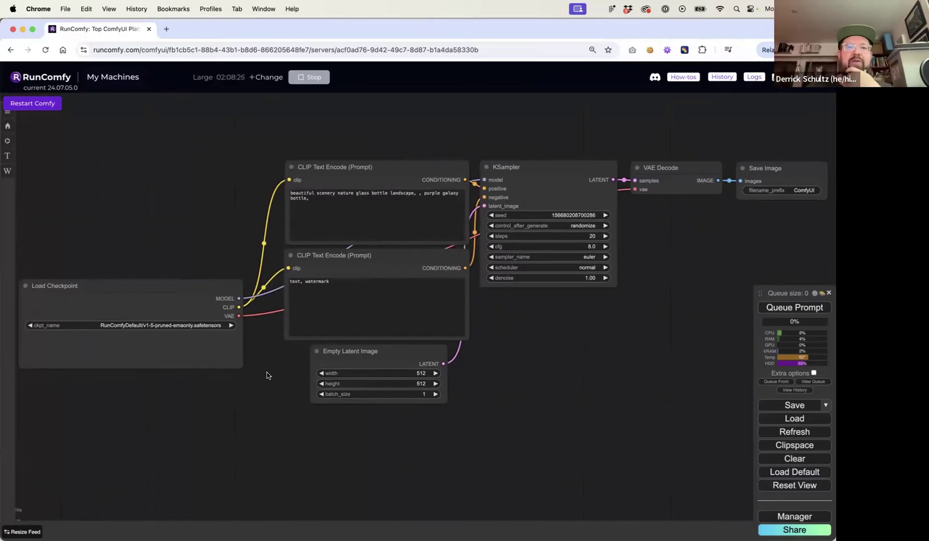
# - Run the default workflow to generate an image, and shift the Save Image node slightly upward
pyautogui.moveTo(558, 366); pyautogui.dragTo(439, 379)
pyautogui.click(793, 310)
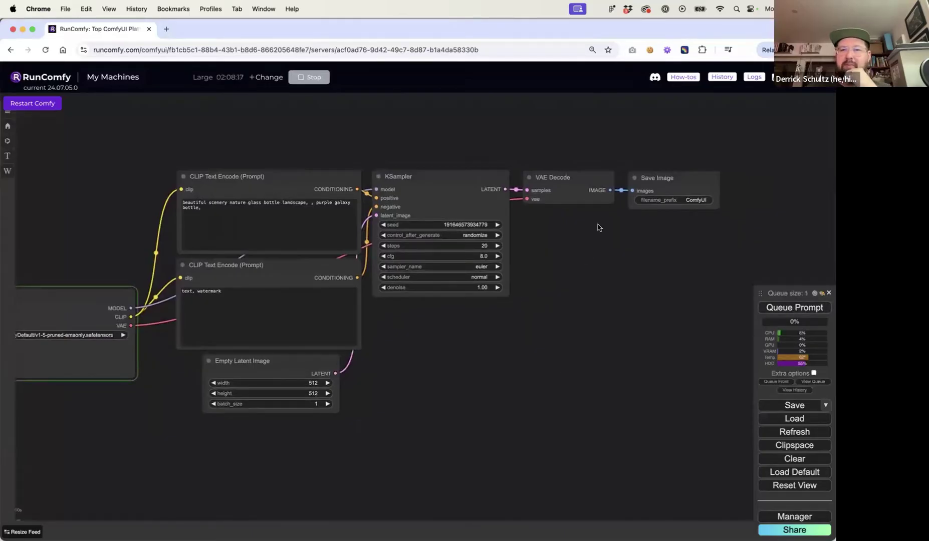
pyautogui.moveTo(661, 180); pyautogui.dragTo(668, 155)
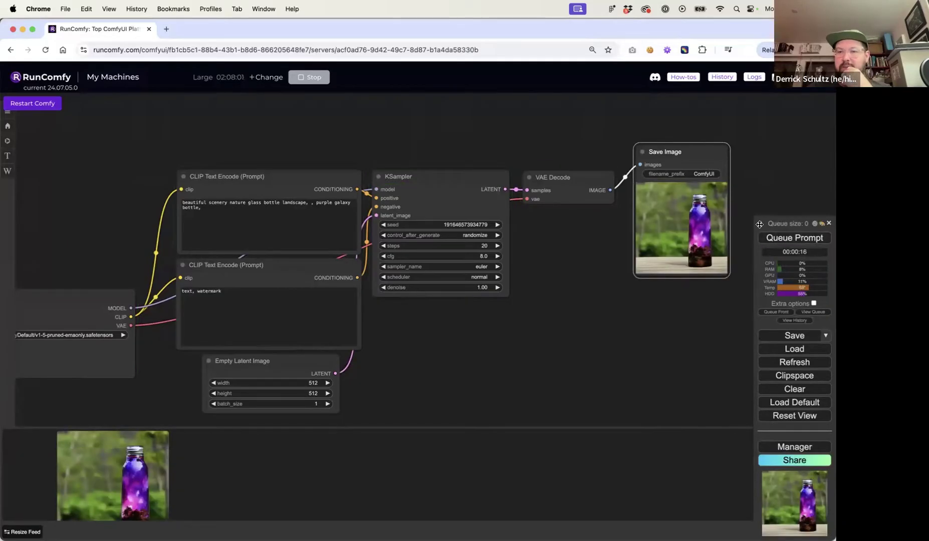
# - Move the queue controls higher on the canvas and hide the image feed
pyautogui.moveTo(760, 224); pyautogui.dragTo(759, 139)
pyautogui.click(828, 531)
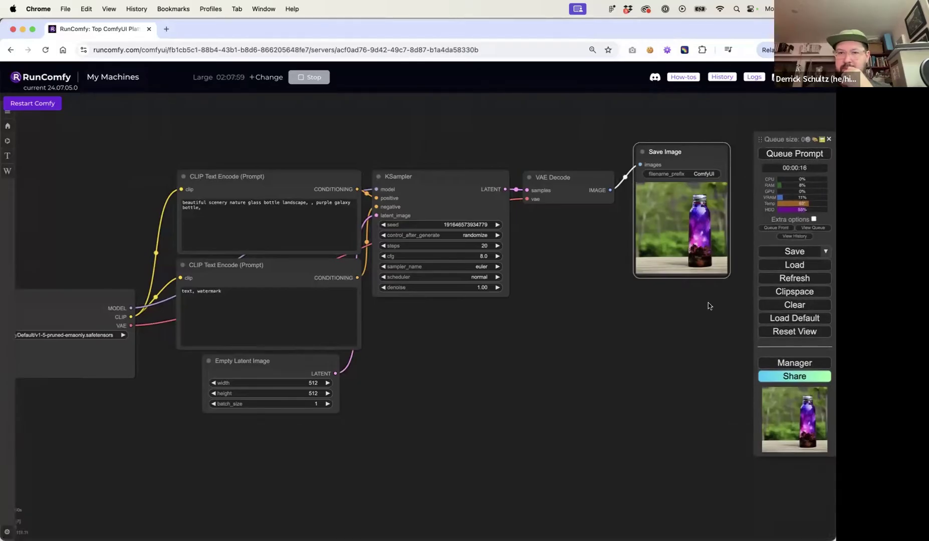
# - Save the generated bottle image from the Save Image node to the Desktop as ComfyUI_01072_
pyautogui.scroll(5, 707, 306)
pyautogui.hscroll(5, 579, 406)
pyautogui.scroll(4, 579, 406)
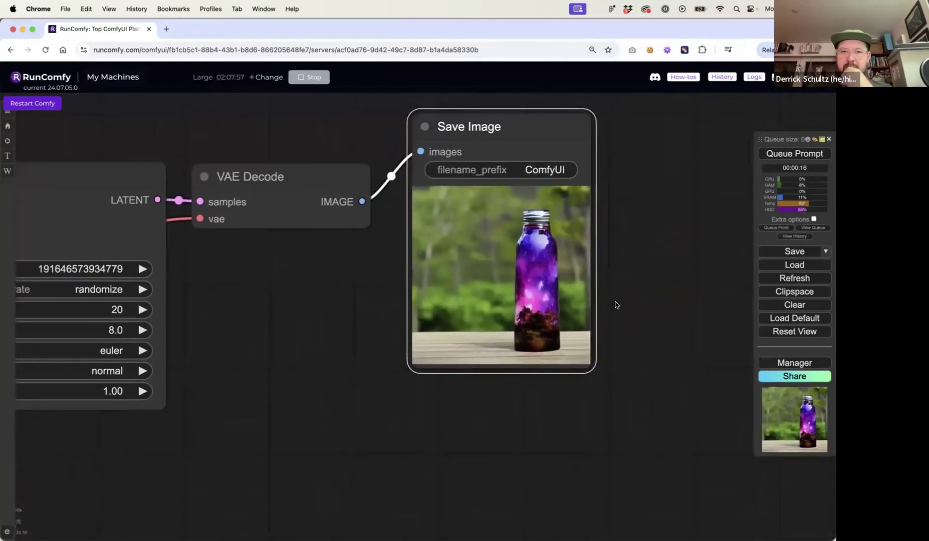
pyautogui.rightClick(524, 253)
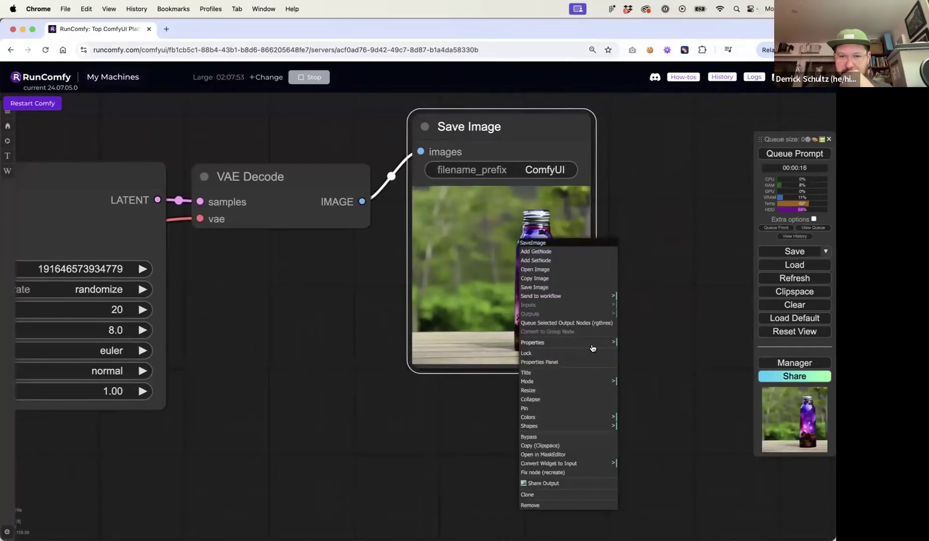
pyautogui.click(565, 289)
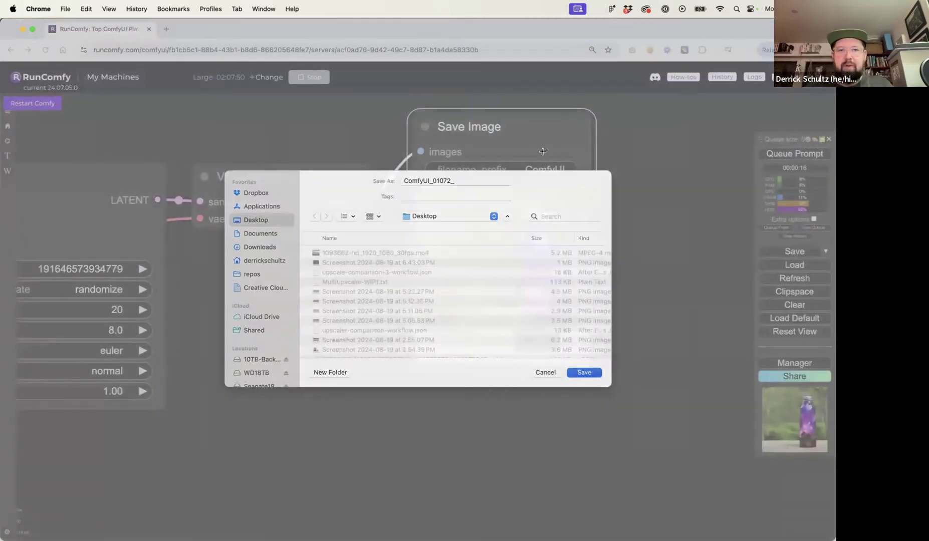
pyautogui.press('Return')
# - Open the downloaded image in Preview, check its pixel dimensions, and return to the workflow in Chrome
pyautogui.click(702, 73)
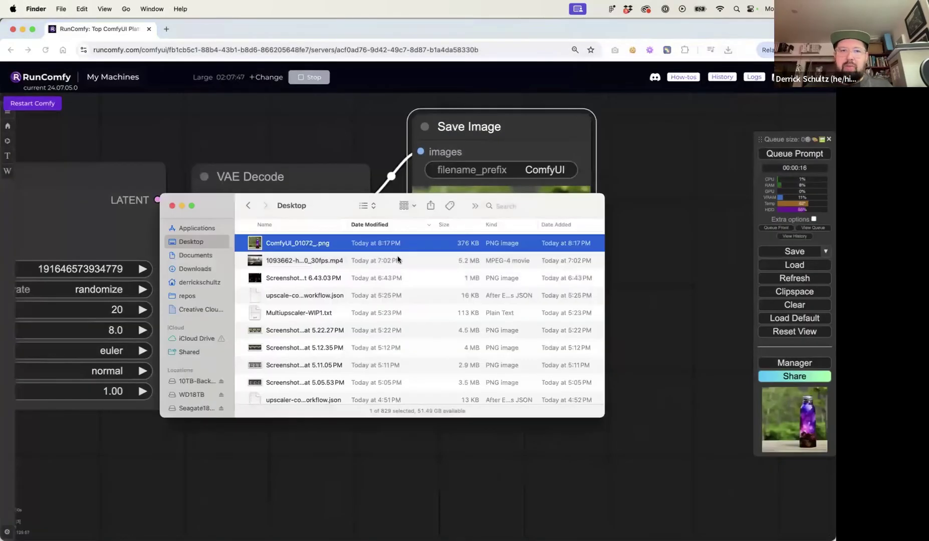
pyautogui.doubleClick(335, 247)
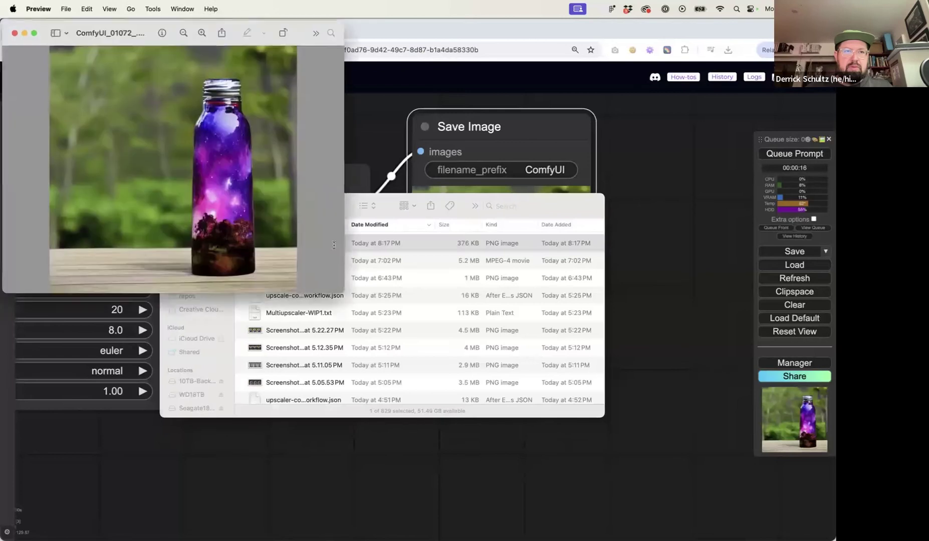
pyautogui.press('super+i')
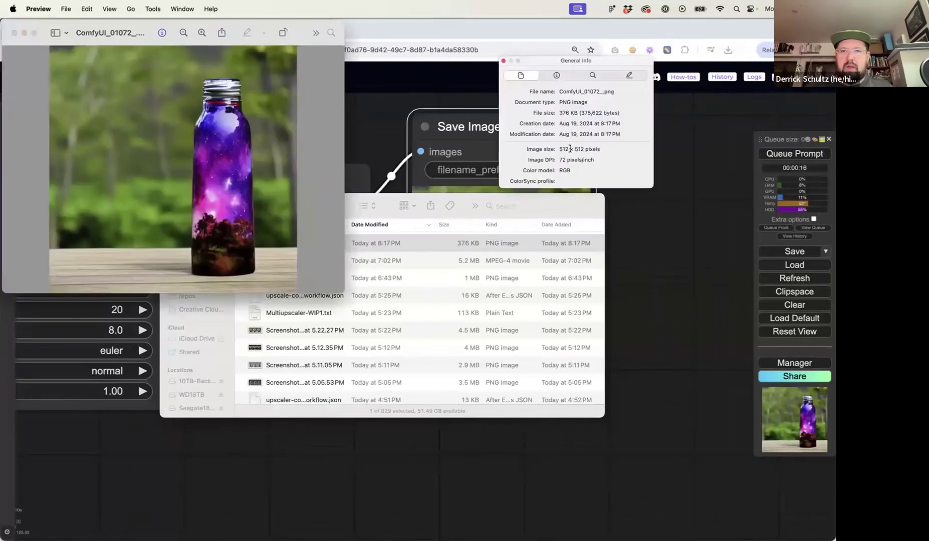
pyautogui.click(636, 206)
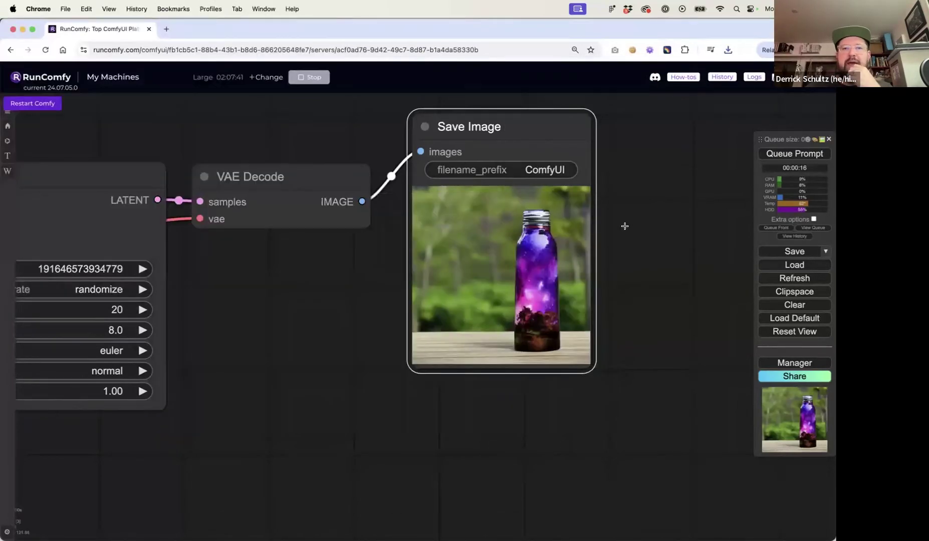
# - Move the Save Image node farther from VAE Decode and add an Upscale Image (using Model) node below it
pyautogui.scroll(-5, 514, 193)
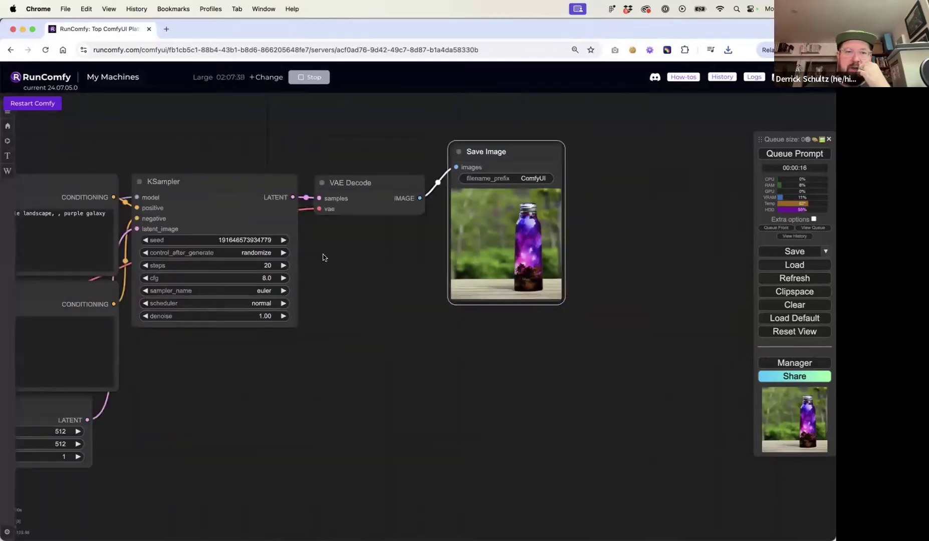
pyautogui.moveTo(524, 152); pyautogui.dragTo(637, 136)
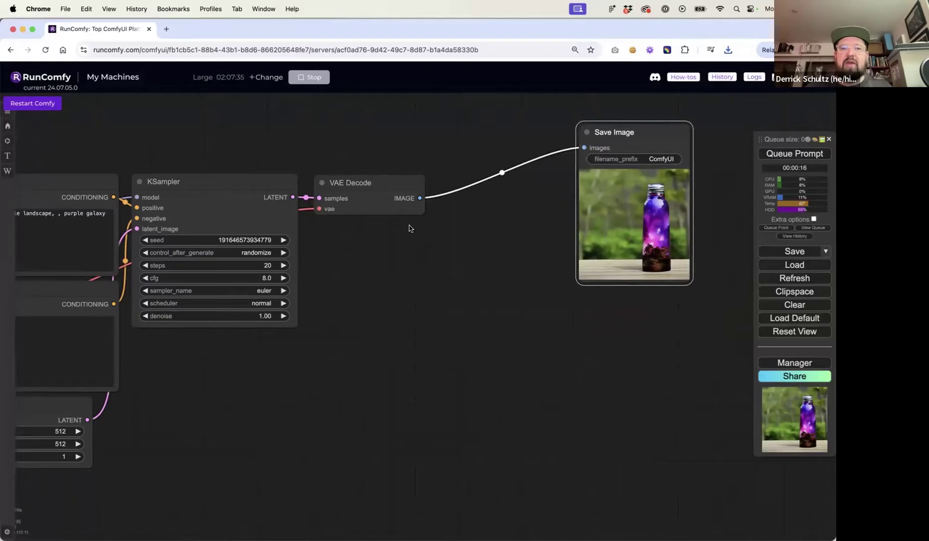
pyautogui.moveTo(466, 286); pyautogui.dragTo(439, 264)
pyautogui.scroll(-3, 439, 264)
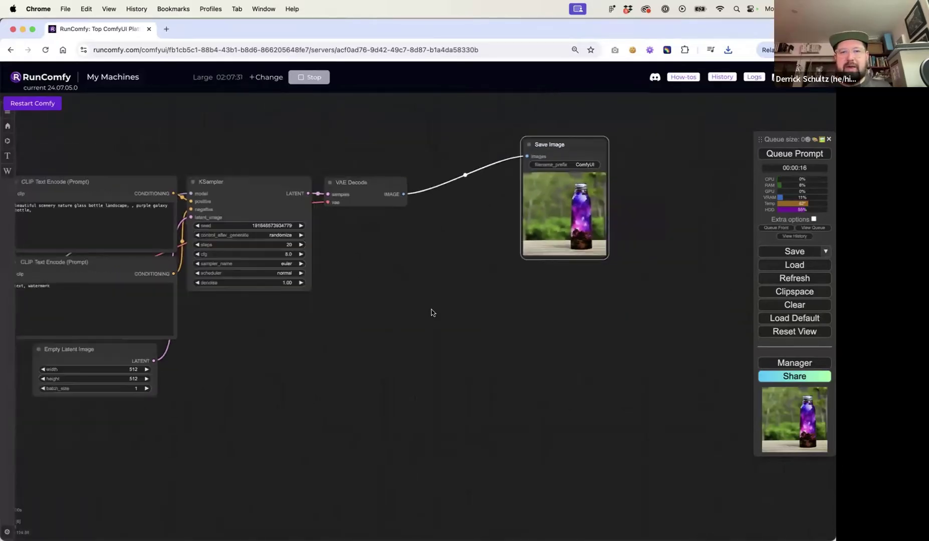
pyautogui.doubleClick(417, 350)
pyautogui.write('u')
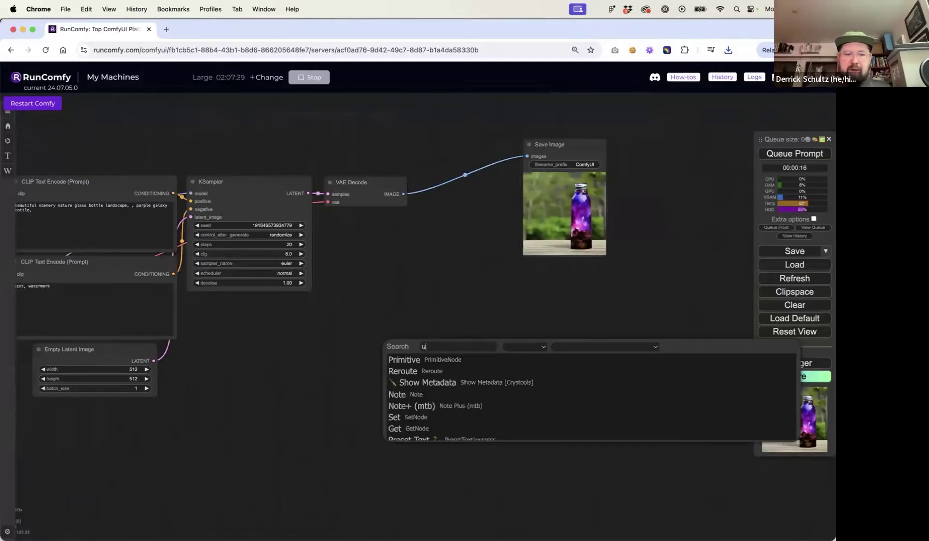
pyautogui.write('pscale')
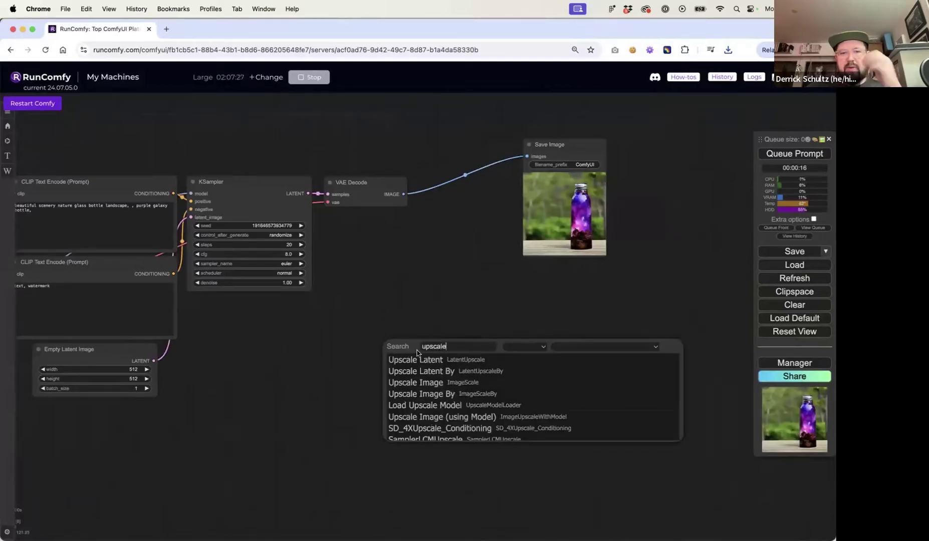
pyautogui.click(476, 417)
pyautogui.moveTo(464, 344); pyautogui.dragTo(500, 285)
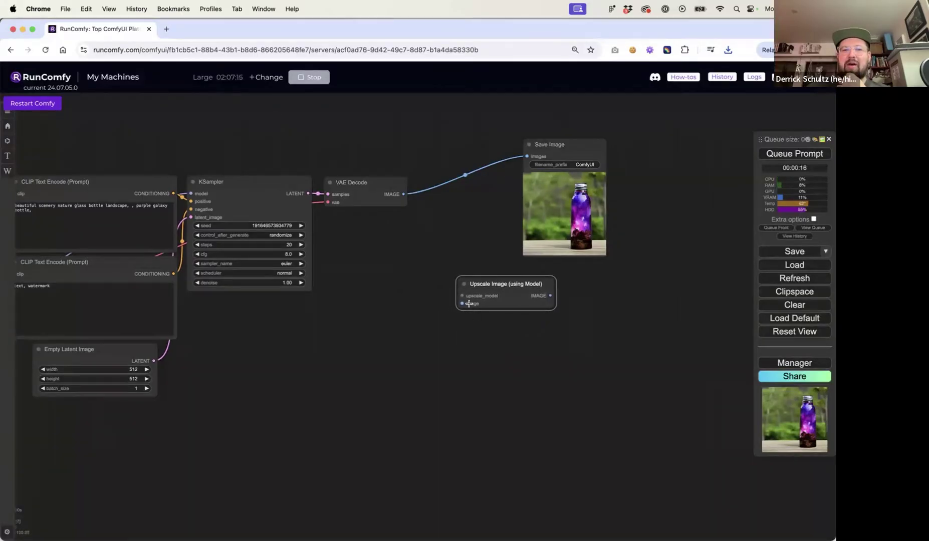
# - Connect VAE Decode's image output to the upscale node and attach a Load Upscale Model node to its upscale_model input
pyautogui.moveTo(404, 194); pyautogui.dragTo(463, 306)
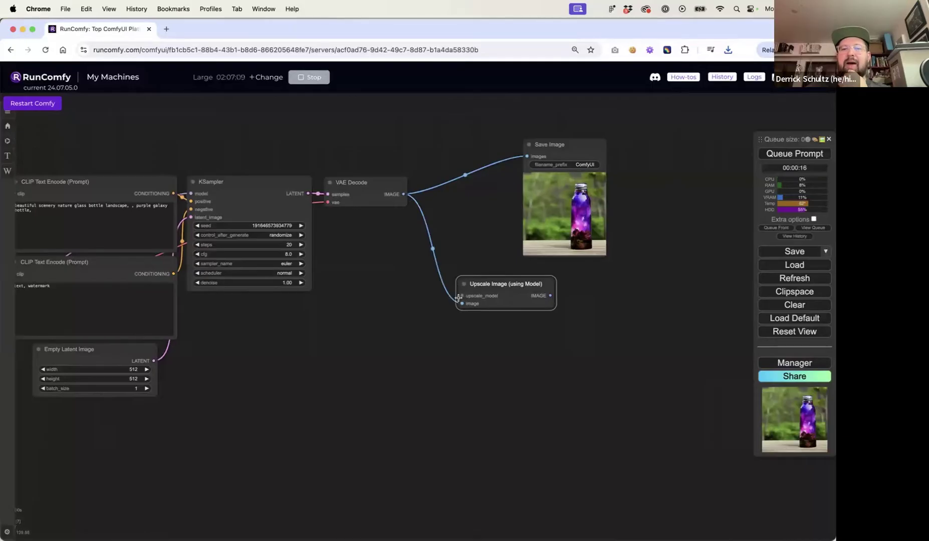
pyautogui.moveTo(462, 296); pyautogui.dragTo(317, 354)
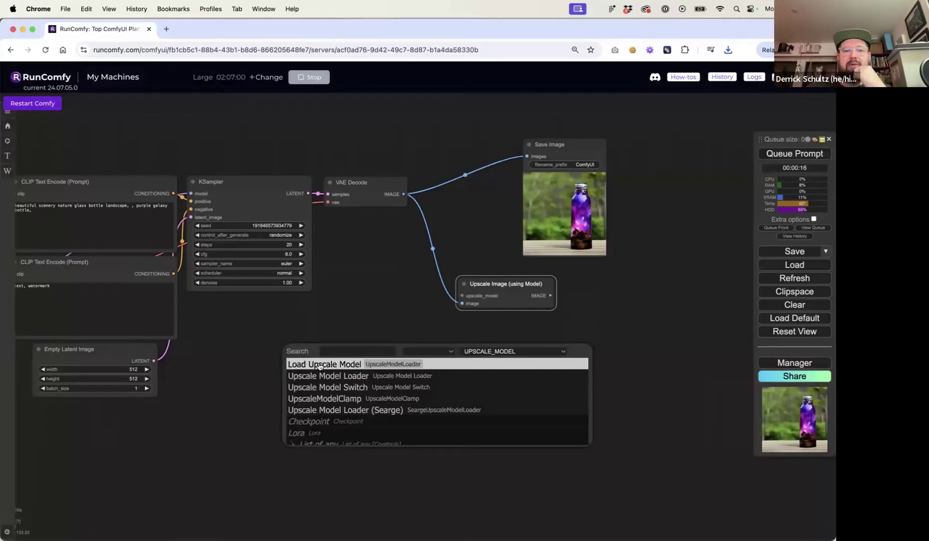
pyautogui.click(320, 367)
pyautogui.moveTo(376, 345); pyautogui.dragTo(396, 344)
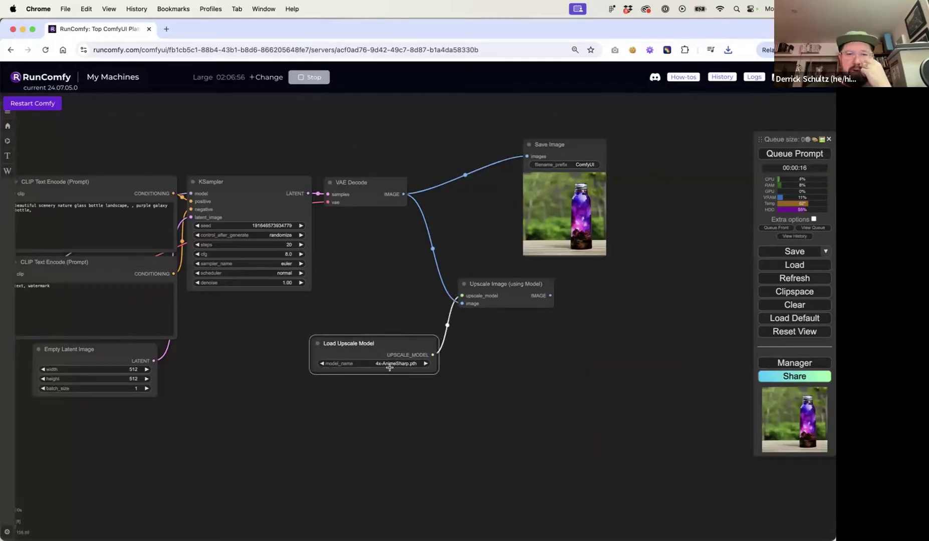
# - Set the upscale model to RealESRGAN_x4plus.pth and move its loader node farther from the upscale node
pyautogui.click(391, 363)
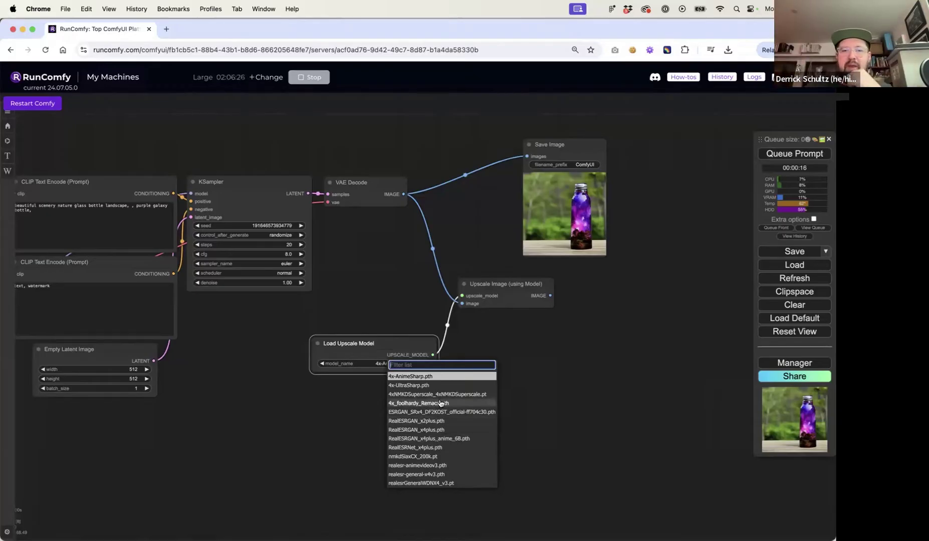
pyautogui.click(445, 429)
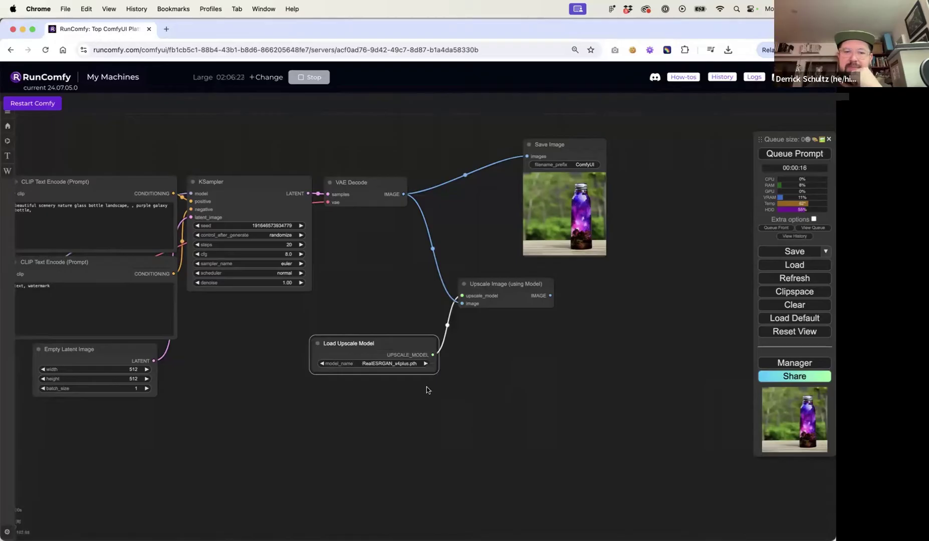
pyautogui.moveTo(313, 376); pyautogui.dragTo(285, 385)
# - Replace the Save Image node with a Preview Image node connected to VAE Decode's image output
pyautogui.click(558, 152)
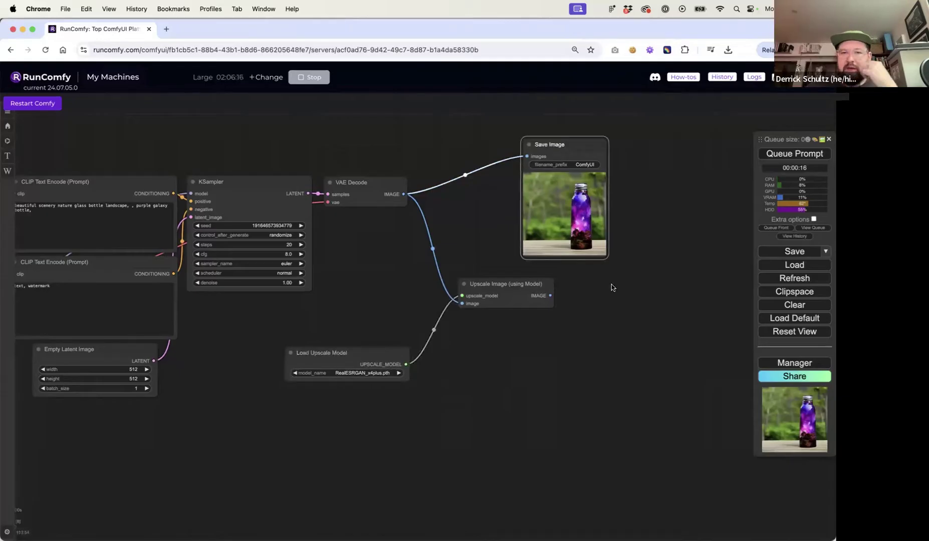
pyautogui.press('Delete')
pyautogui.doubleClick(543, 145)
pyautogui.write('preview')
pyautogui.press('Return')
pyautogui.moveTo(564, 149); pyautogui.dragTo(524, 182)
pyautogui.moveTo(404, 194); pyautogui.dragTo(509, 181)
# - Duplicate the Preview Image node and connect the copy to the Upscale Image (using Model) output
pyautogui.hotkey('ctrl', 'c')
pyautogui.hotkey('ctrl', 'v')
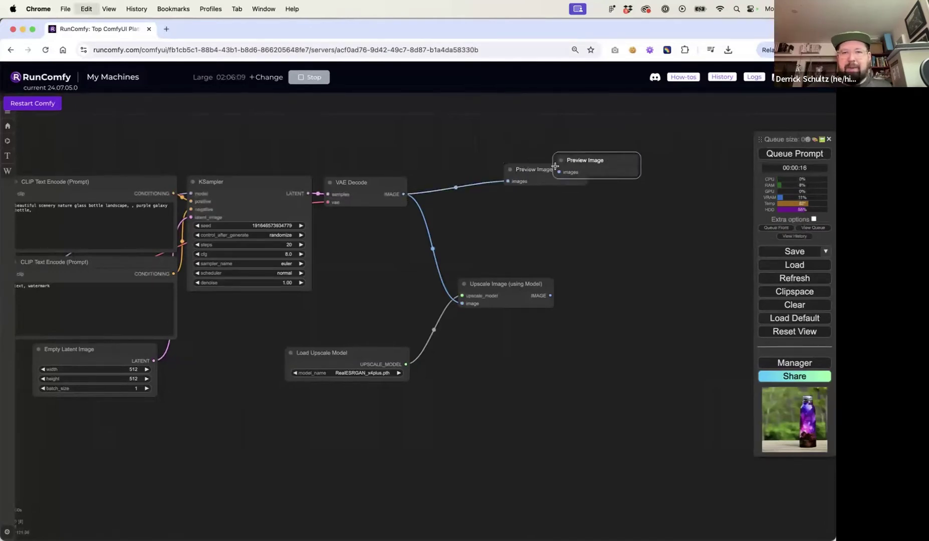
pyautogui.moveTo(577, 162); pyautogui.dragTo(601, 309)
pyautogui.moveTo(550, 295); pyautogui.dragTo(633, 287)
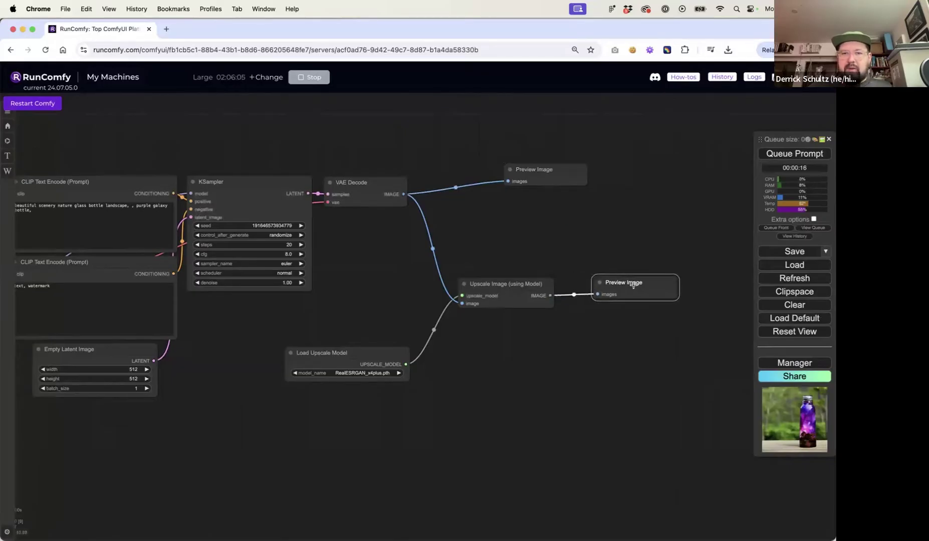
pyautogui.scroll(5, 547, 166)
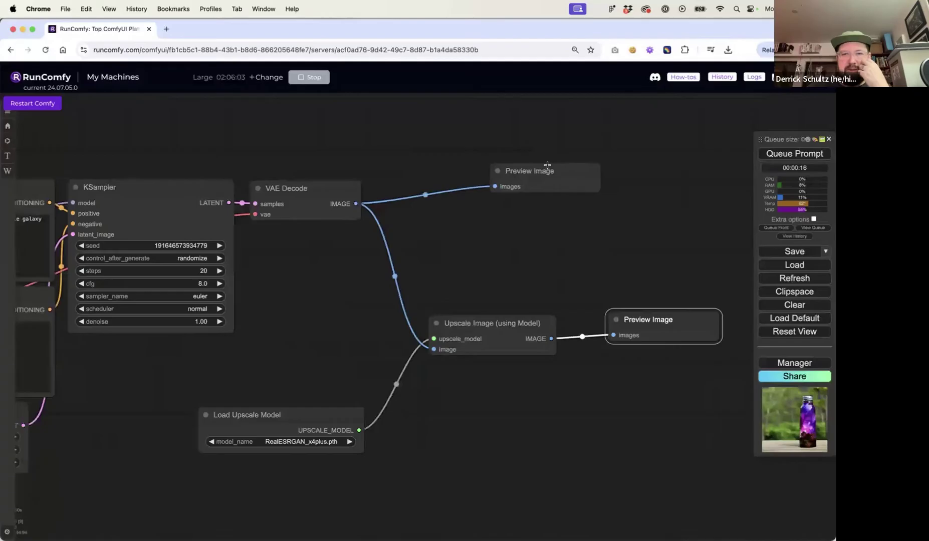
# - Retitle the Preview Image node fed by VAE Decode as Pre-Upscale and move it slightly upward
pyautogui.scroll(-5, 545, 162)
pyautogui.click(534, 172)
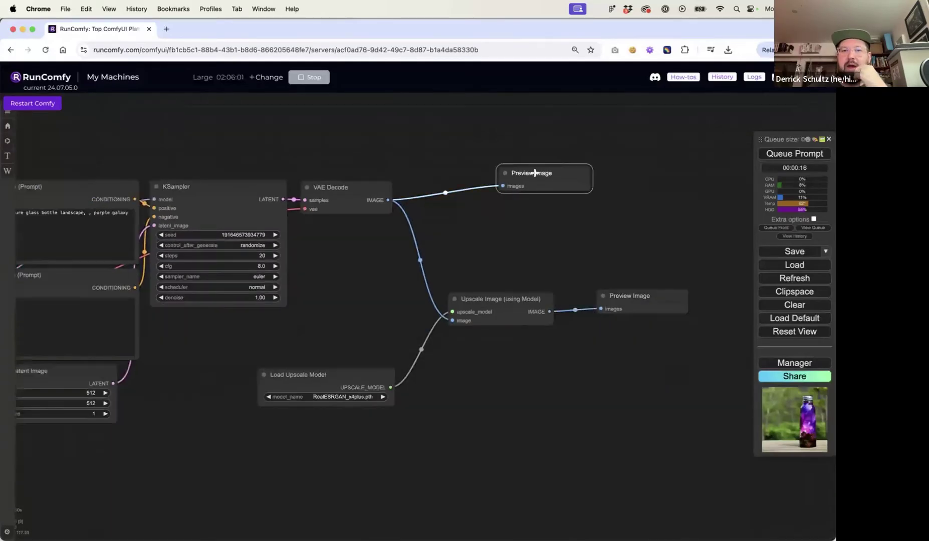
pyautogui.rightClick(535, 173)
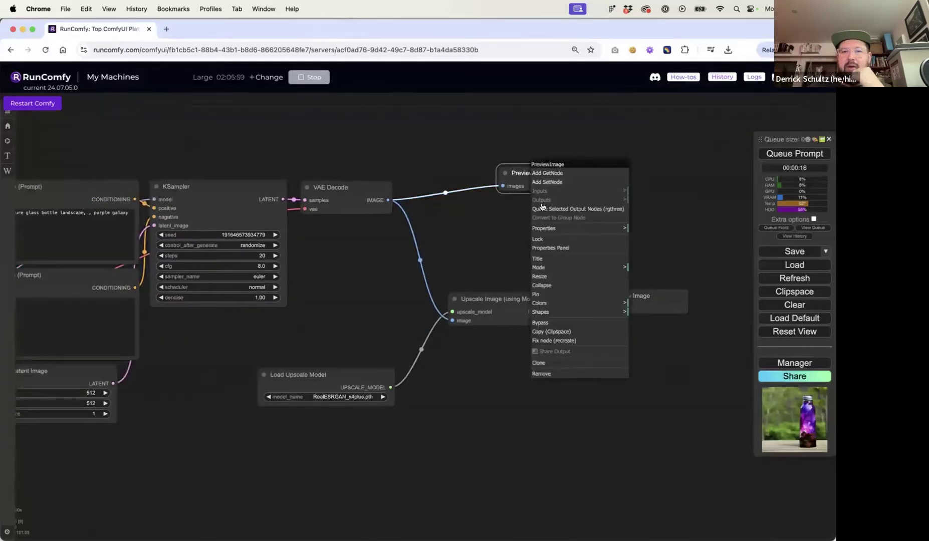
pyautogui.click(543, 261)
pyautogui.tripleClick(602, 257)
pyautogui.write('Pre-Ups')
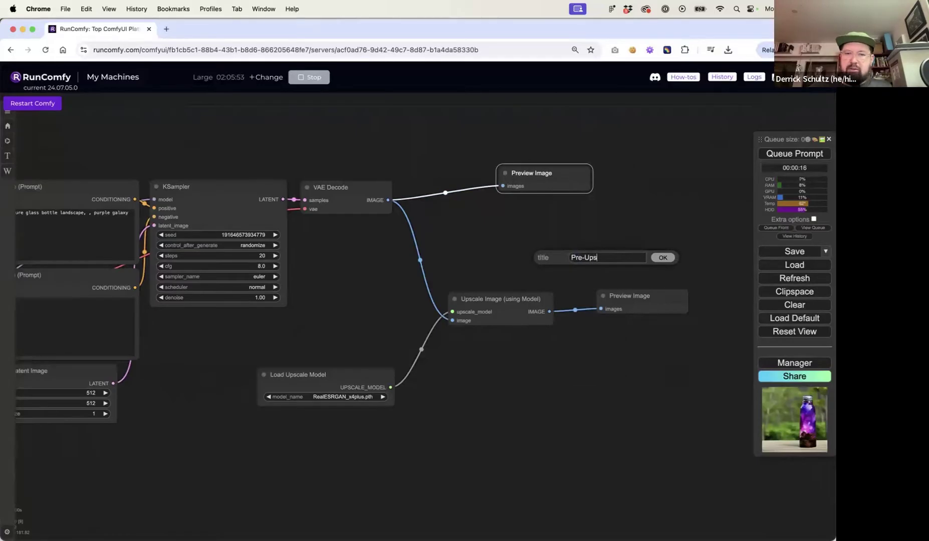
pyautogui.press('Return')
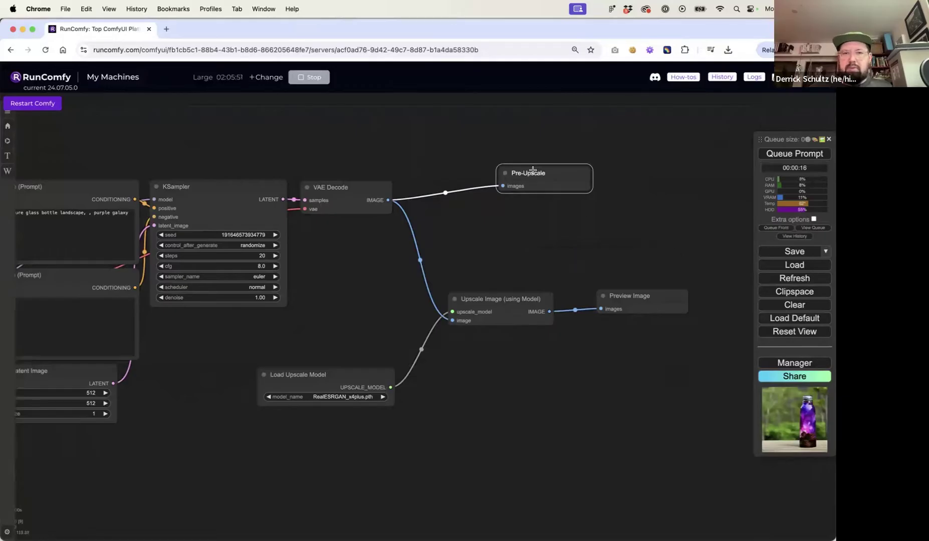
pyautogui.moveTo(532, 171); pyautogui.dragTo(530, 161)
# - Retitle the Preview Image node connected to the Upscale Image (using Model) output as Upscale
pyautogui.click(617, 290)
pyautogui.scroll(5, 619, 292)
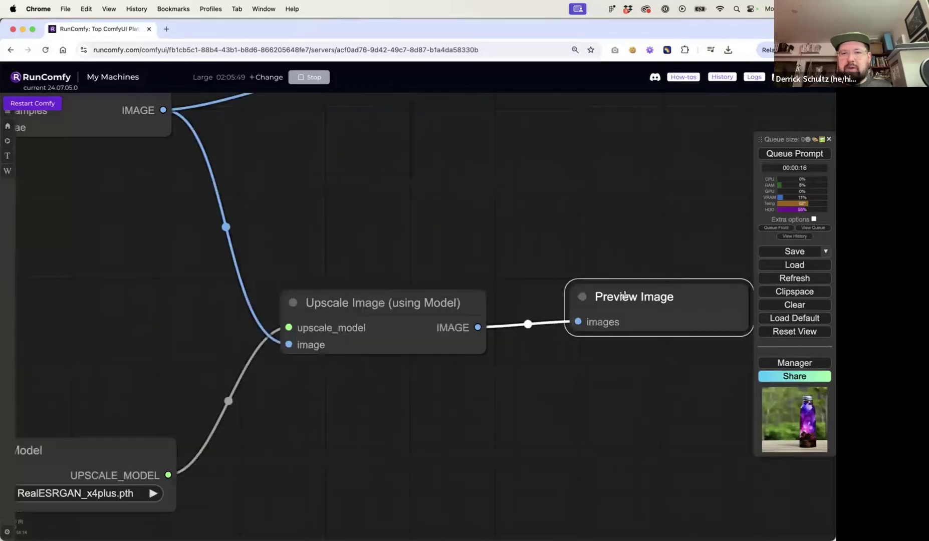
pyautogui.rightClick(625, 295)
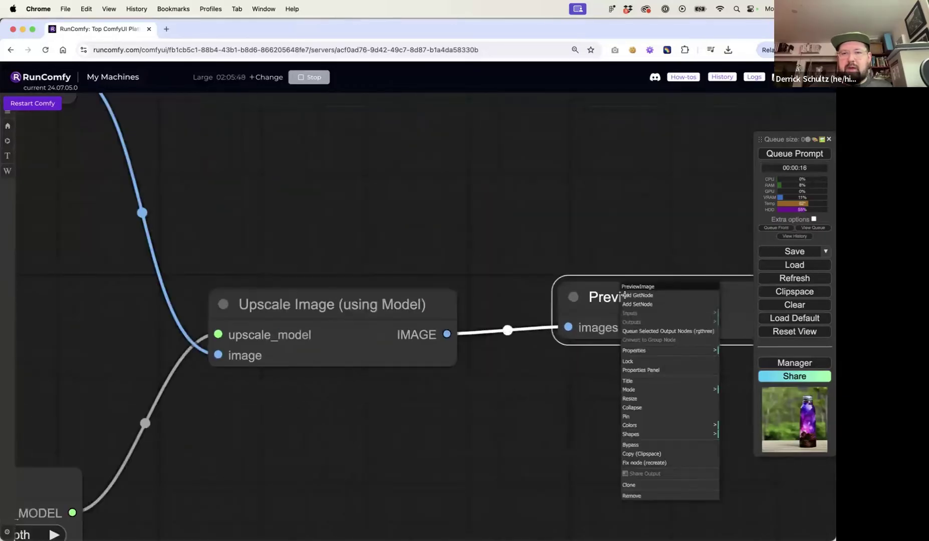
pyautogui.click(640, 382)
pyautogui.press('super+a')
pyautogui.write('Upscale')
pyautogui.press('Return')
pyautogui.scroll(-8, 592, 240)
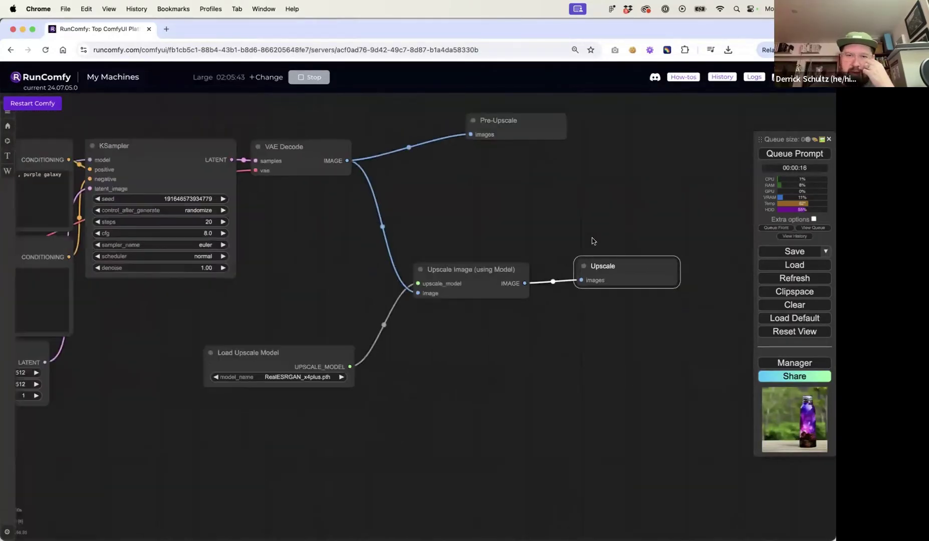
# - Place the Pre-Upscale and Upscale preview nodes side by side below the Upscale Image (using Model) node
pyautogui.moveTo(529, 142); pyautogui.dragTo(572, 313)
pyautogui.moveTo(611, 262); pyautogui.dragTo(656, 314)
pyautogui.click(633, 274)
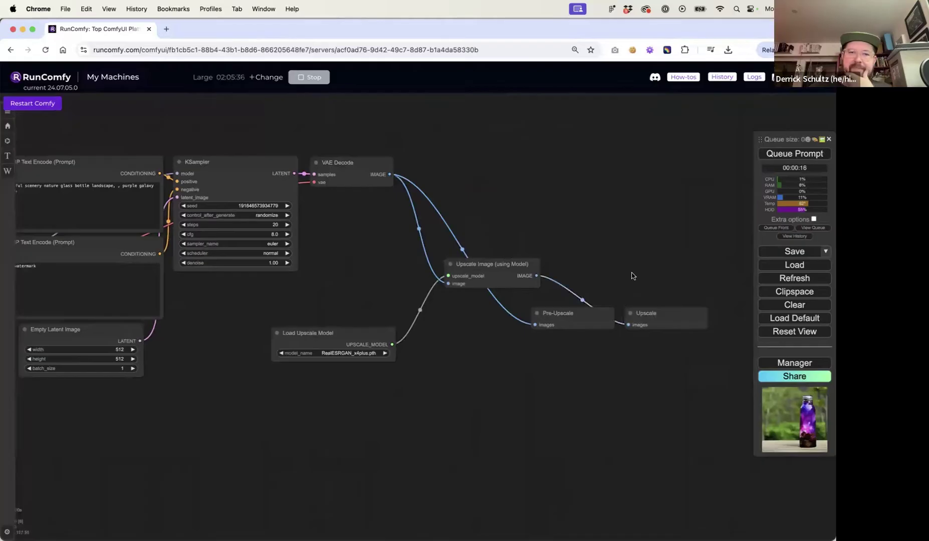
pyautogui.moveTo(357, 289); pyautogui.dragTo(379, 290)
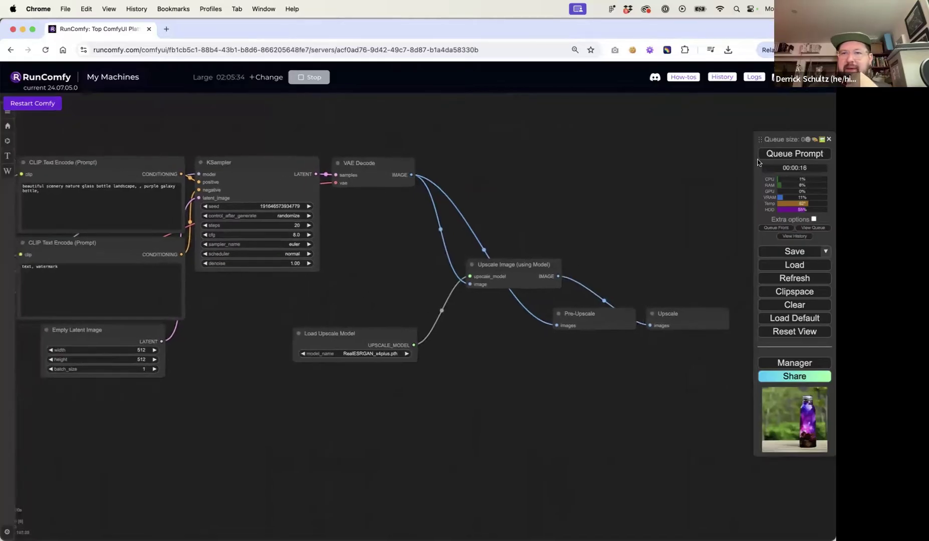
# - Queue the prompt and view the generated images in the Pre-Upscale and Upscale nodes
pyautogui.click(776, 155)
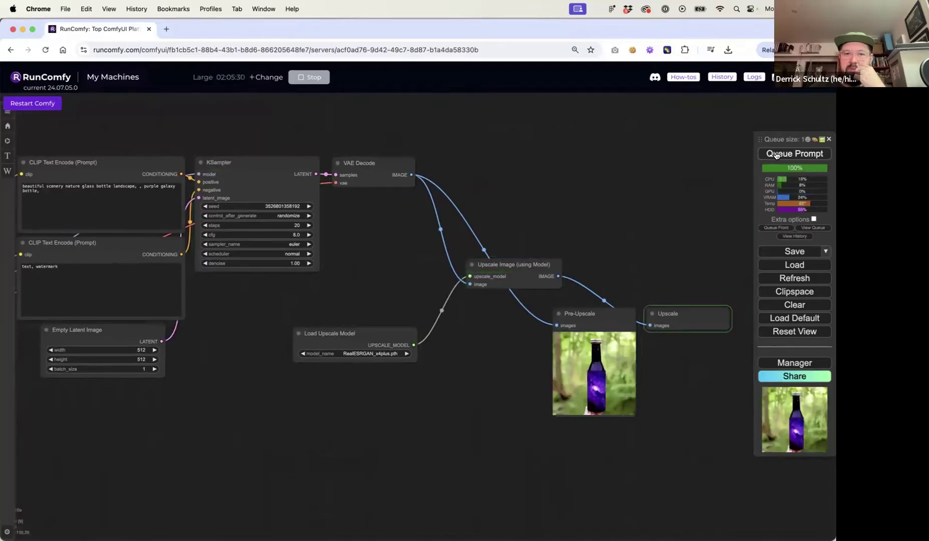
pyautogui.scroll(5, 624, 253)
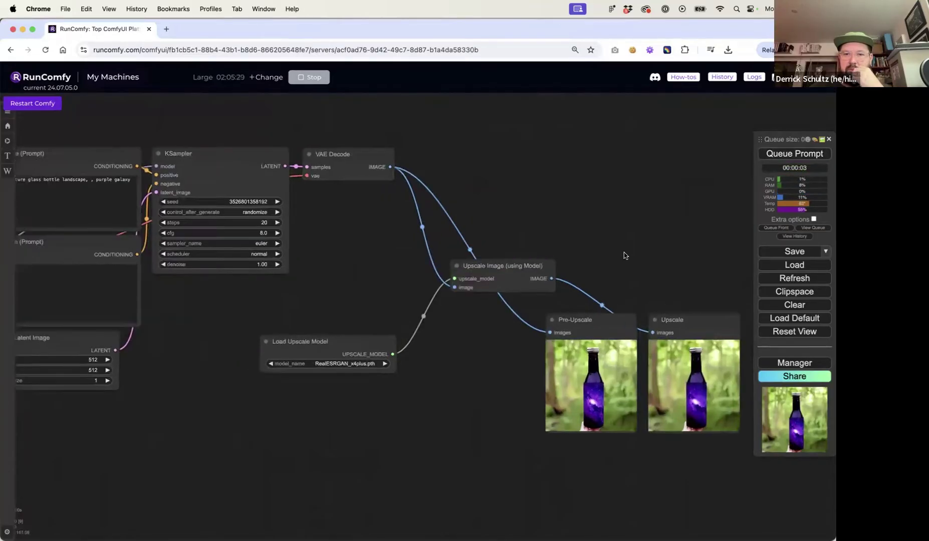
pyautogui.moveTo(583, 244); pyautogui.dragTo(446, 139)
pyautogui.scroll(6, 560, 169)
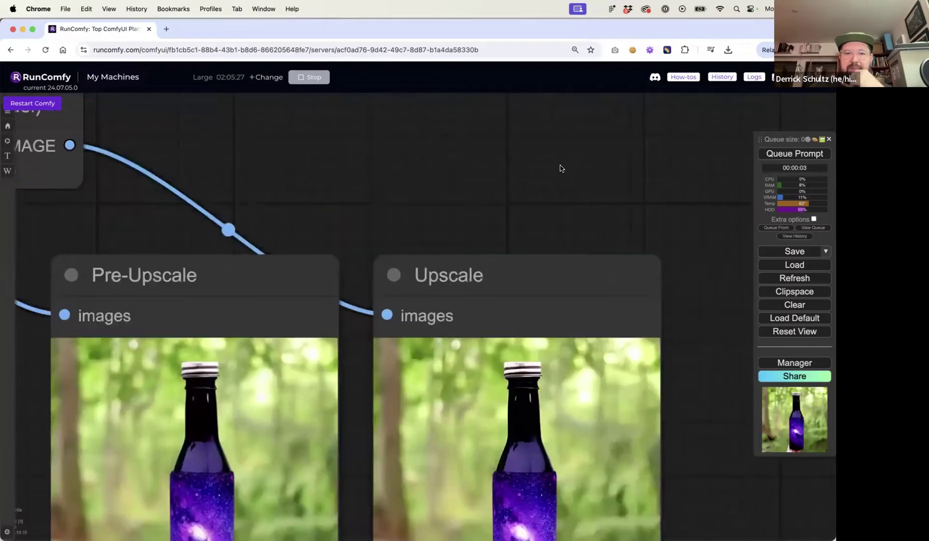
pyautogui.scroll(-8, 552, 110)
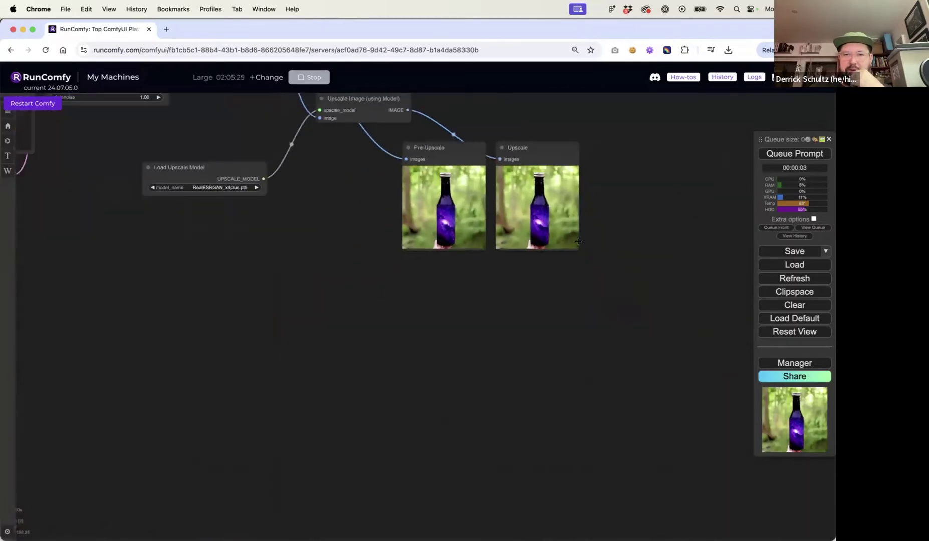
# - Enlarge the Pre-Upscale and Upscale nodes, making Upscale the larger, and arrange the model loader and upscale node above them
pyautogui.moveTo(582, 249); pyautogui.dragTo(752, 399)
pyautogui.moveTo(449, 209); pyautogui.dragTo(346, 216)
pyautogui.moveTo(384, 263); pyautogui.dragTo(524, 427)
pyautogui.moveTo(419, 325); pyautogui.dragTo(196, 235)
pyautogui.moveTo(281, 99); pyautogui.dragTo(371, 159)
pyautogui.scroll(-5, 372, 160)
pyautogui.moveTo(271, 166); pyautogui.dragTo(287, 121)
pyautogui.moveTo(490, 154)
pyautogui.mouseDown()
pyautogui.moveTo(533, 154)
pyautogui.moveTo(499, 154)
pyautogui.mouseUp()
pyautogui.moveTo(626, 314)
pyautogui.mouseDown()
pyautogui.moveTo(722, 406)
pyautogui.moveTo(610, 310)
pyautogui.mouseUp()
pyautogui.click(616, 301)
pyautogui.moveTo(610, 307); pyautogui.dragTo(720, 417)
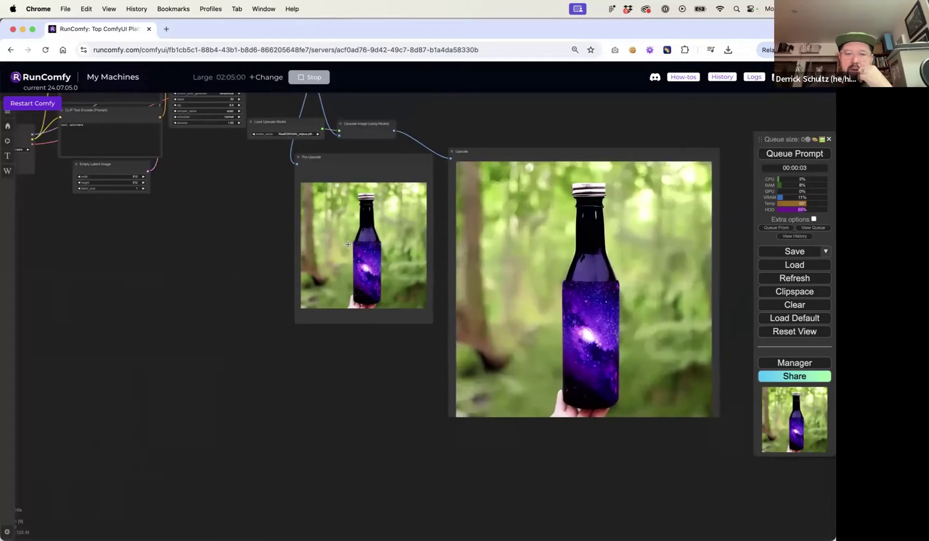
# - Compare the bottle's fine detail, especially the cap and neck, between the Pre-Upscale and Upscale previews
pyautogui.scroll(10, 348, 245)
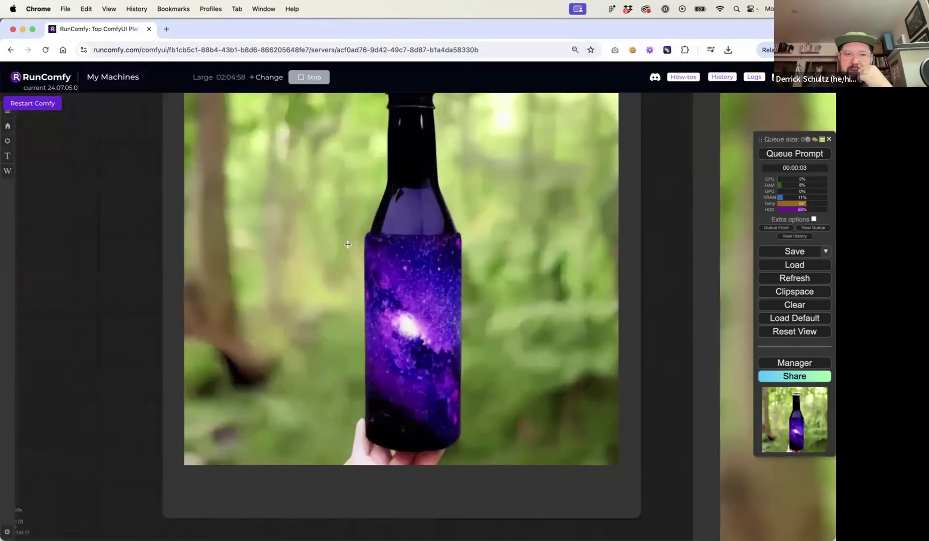
pyautogui.scroll(-3, 348, 245)
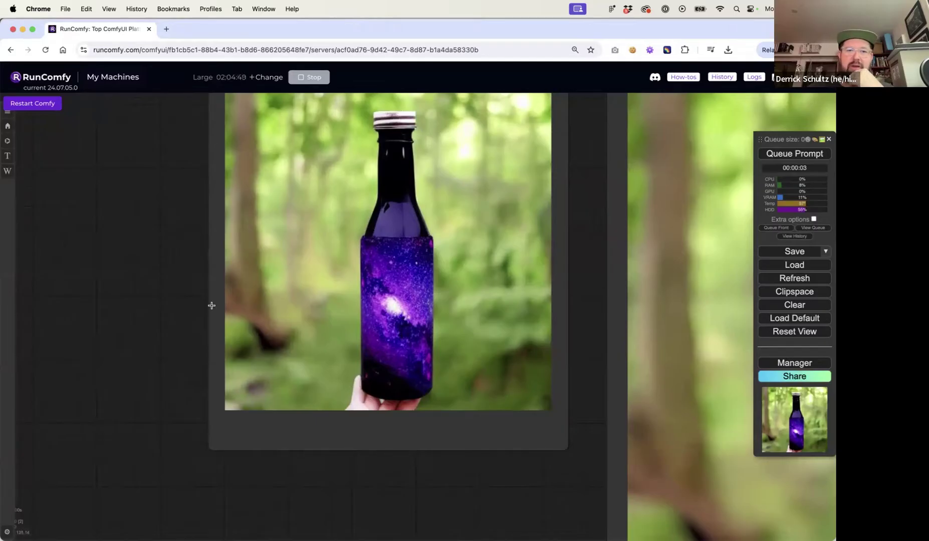
pyautogui.scroll(-5, 193, 327)
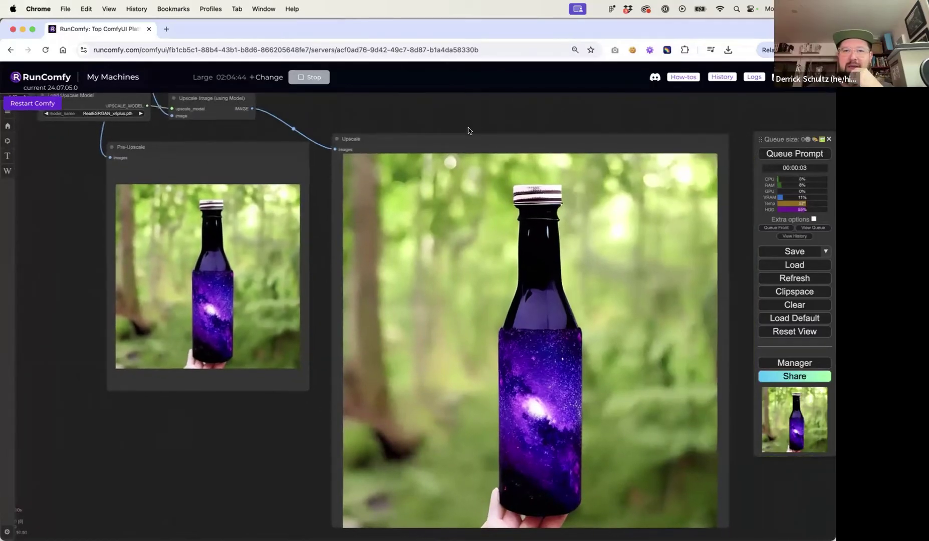
pyautogui.scroll(8, 524, 183)
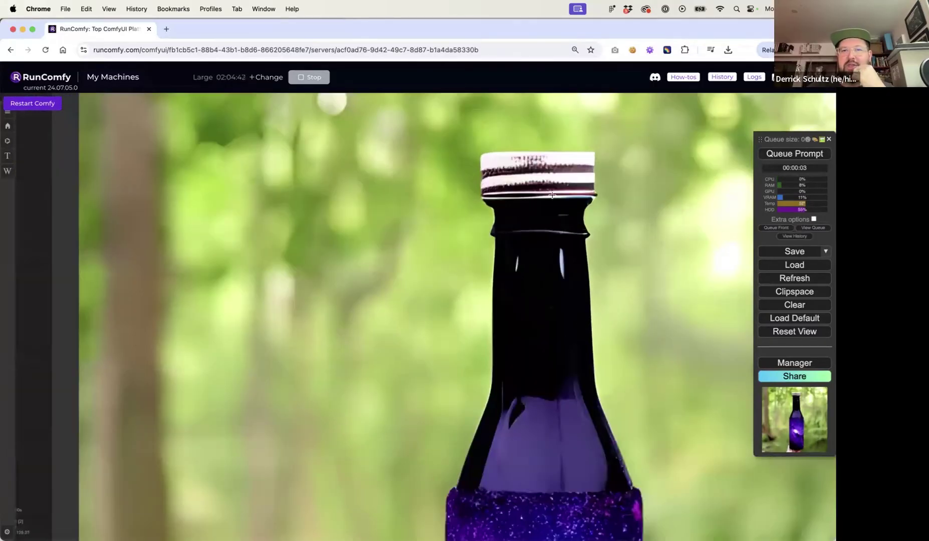
pyautogui.scroll(-6, 527, 215)
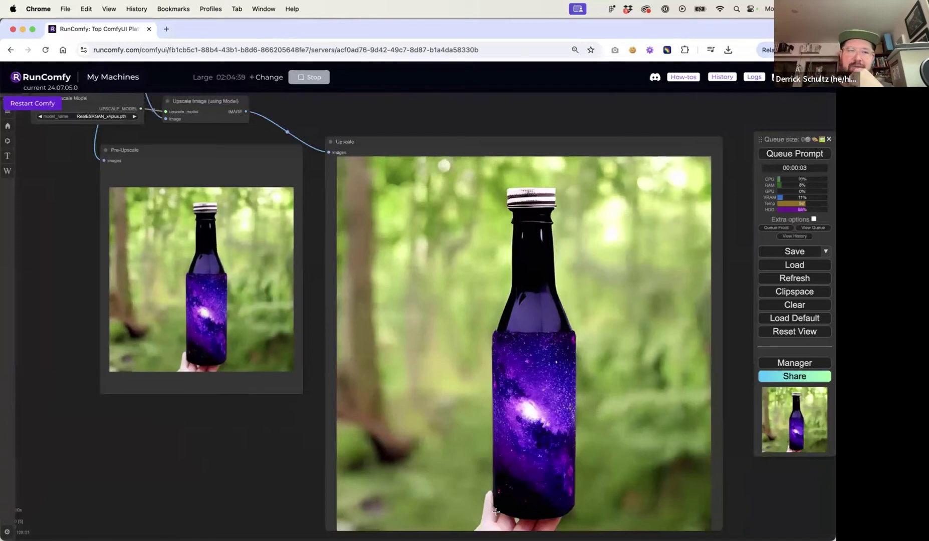
pyautogui.scroll(-3, 448, 404)
pyautogui.moveTo(299, 303); pyautogui.dragTo(283, 328)
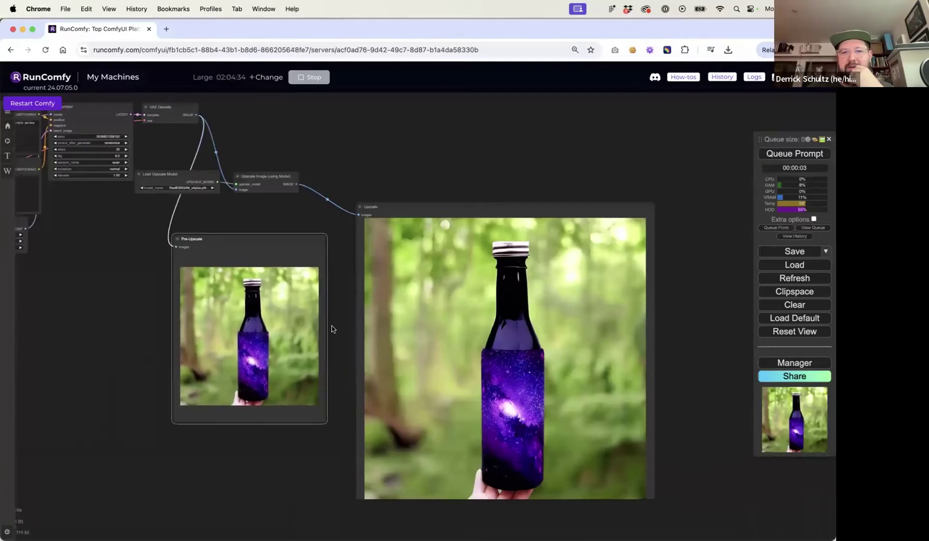
pyautogui.scroll(10, 539, 243)
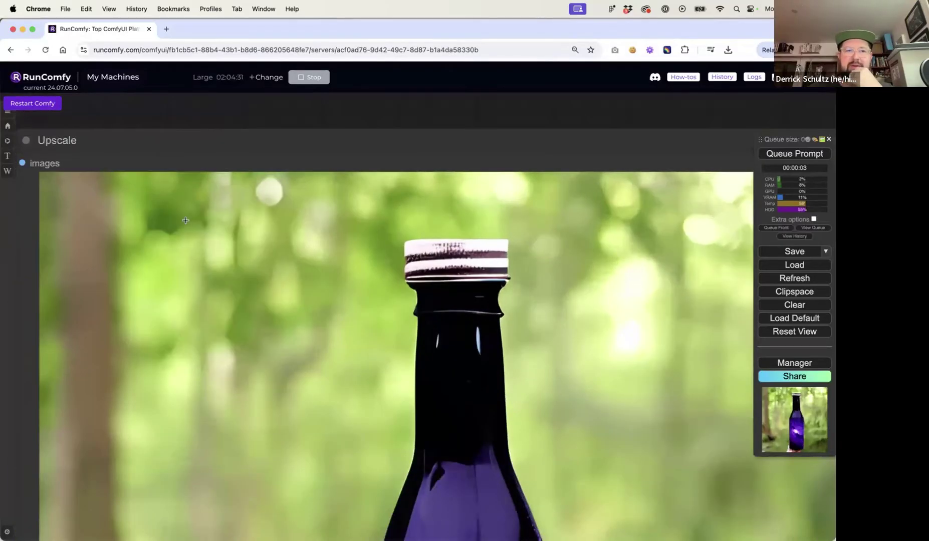
pyautogui.scroll(-10, 186, 220)
pyautogui.scroll(5, 189, 240)
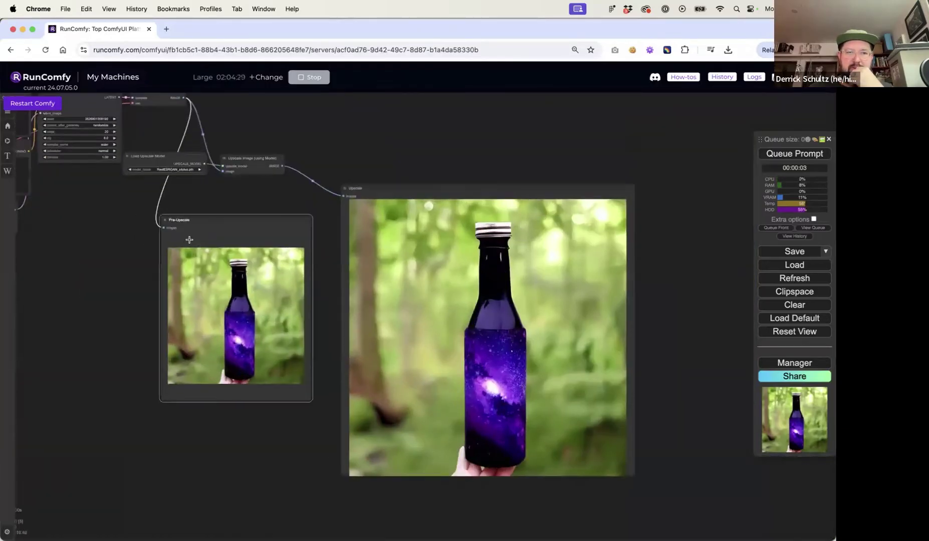
pyautogui.scroll(10, 189, 240)
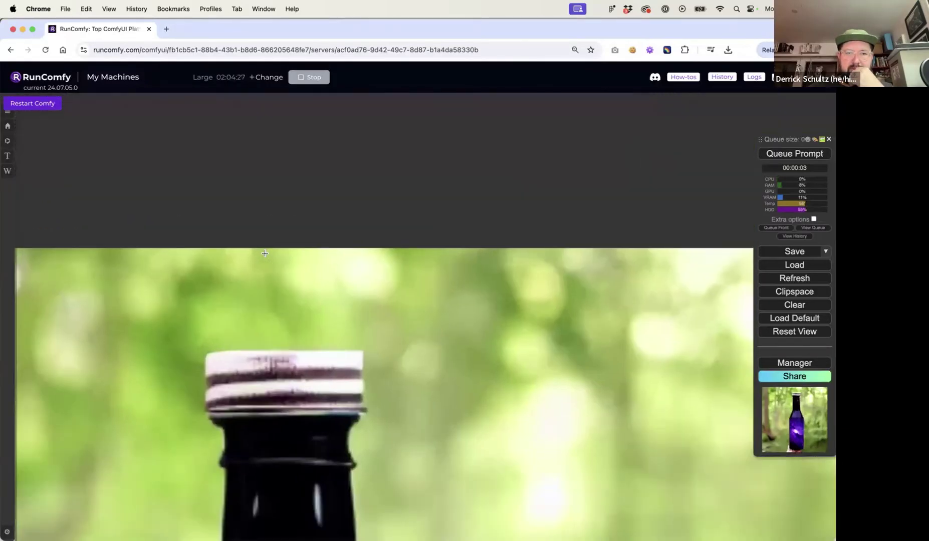
pyautogui.scroll(-2, 325, 268)
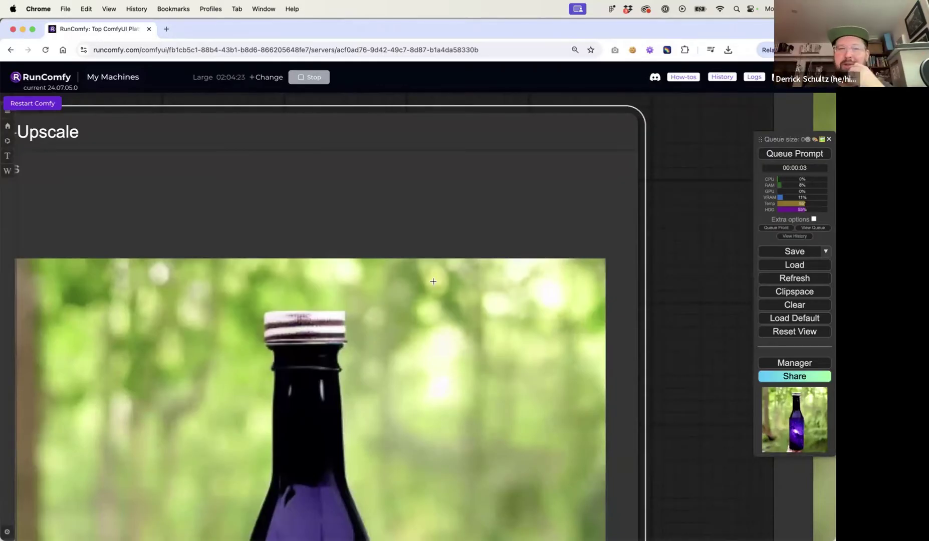
pyautogui.hscroll(-10, 665, 294)
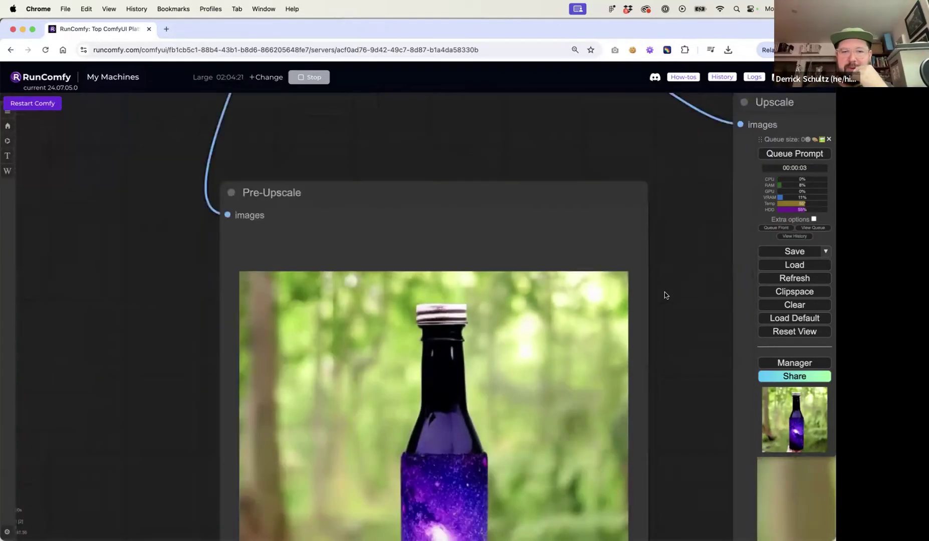
pyautogui.scroll(-5, 529, 253)
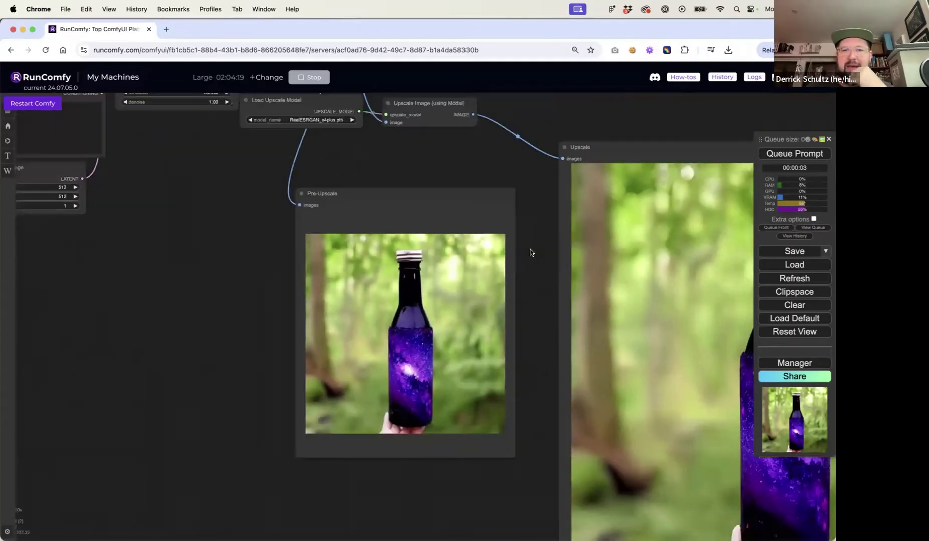
# - Save the image from the Upscale preview node to the computer
pyautogui.hscroll(5, 416, 246)
pyautogui.hscroll(3, 306, 239)
pyautogui.rightClick(525, 224)
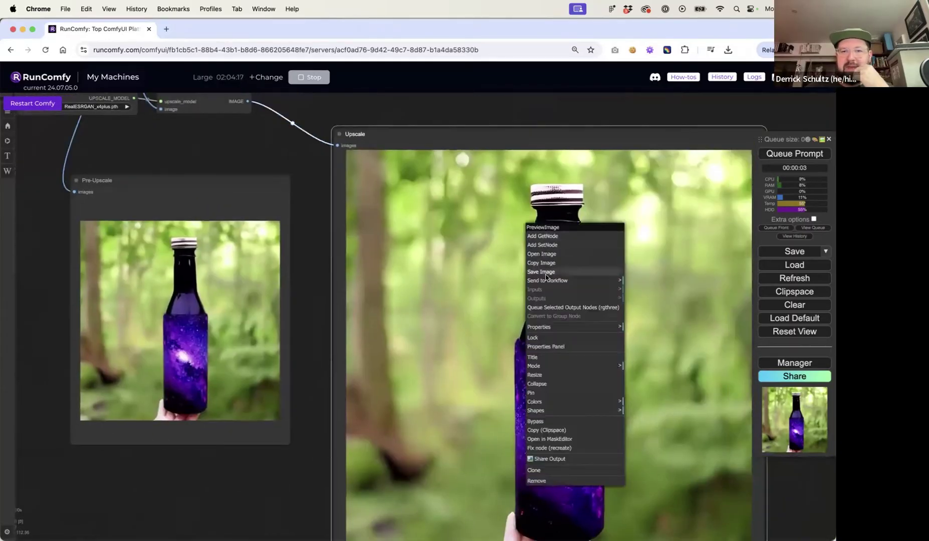
pyautogui.click(547, 271)
pyautogui.press('Return')
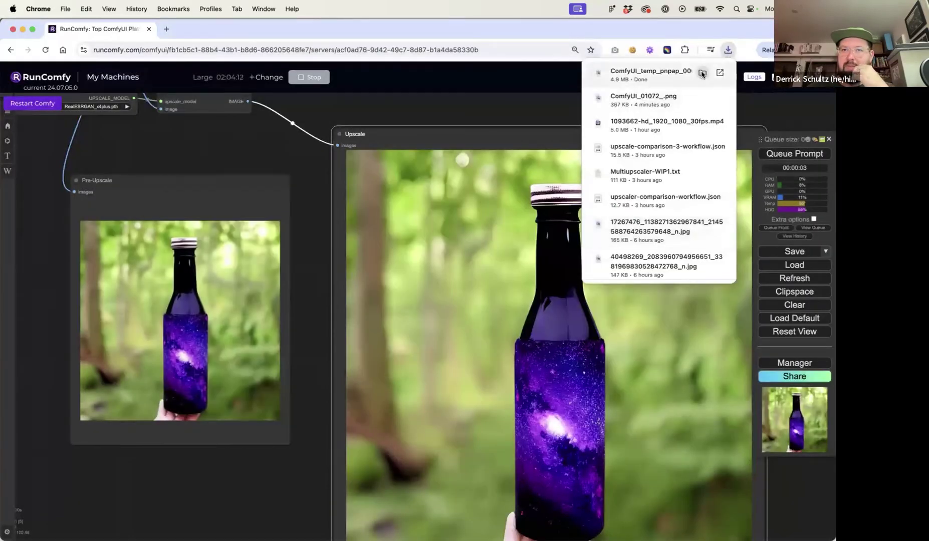
# - Locate the downloaded upscaled PNG in Finder, open it in Preview and check its pixel dimensions
pyautogui.click(702, 72)
pyautogui.doubleClick(310, 245)
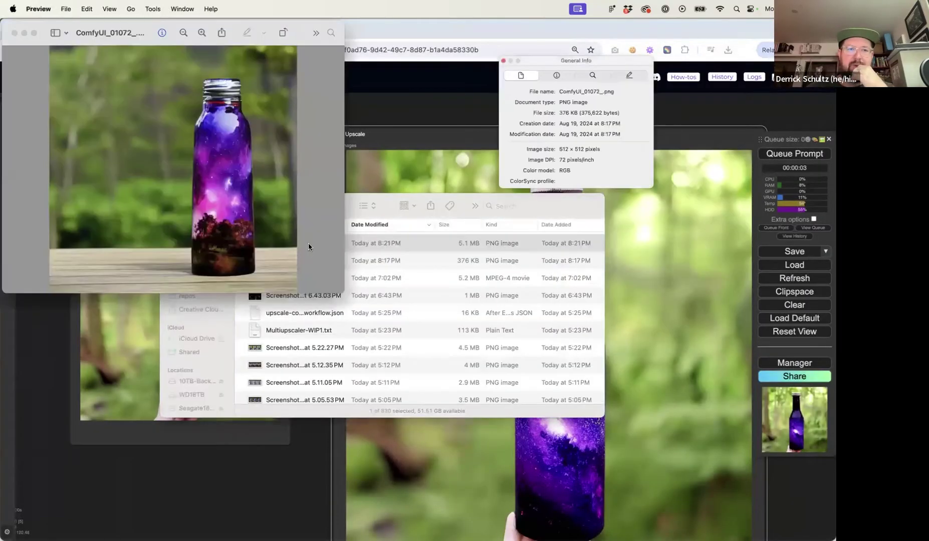
pyautogui.click(560, 149)
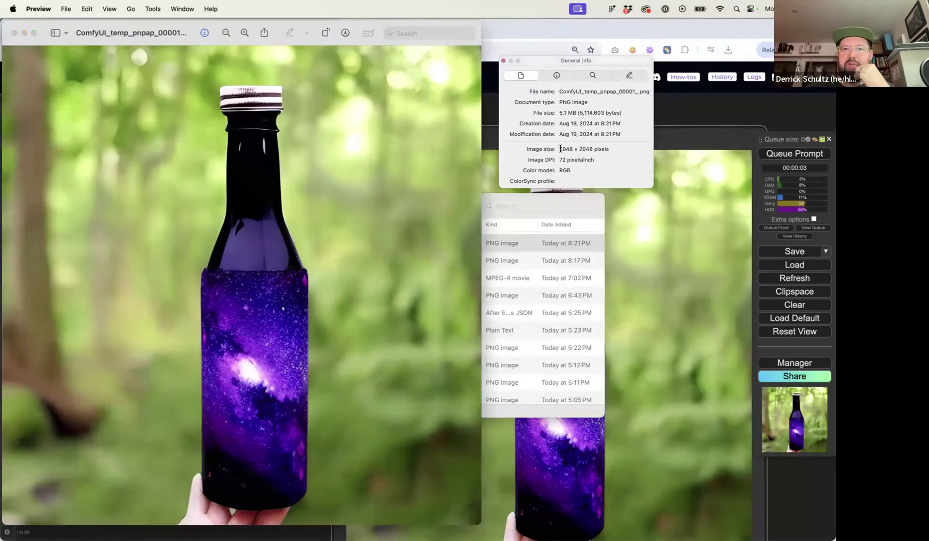
pyautogui.doubleClick(585, 149)
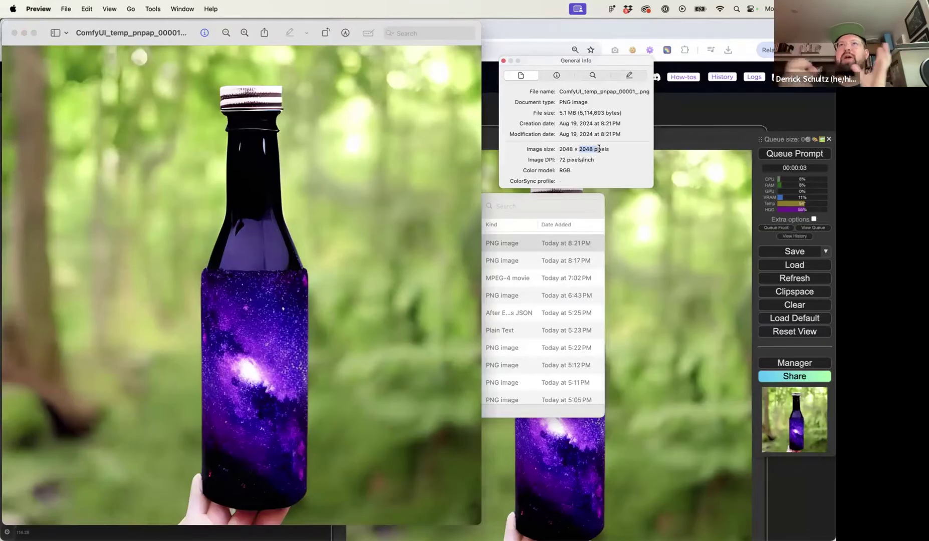
# - Examine the upscaled image's bottle edges and galaxy texture up close, ending with the whole picture in view
pyautogui.scroll(10, 281, 256)
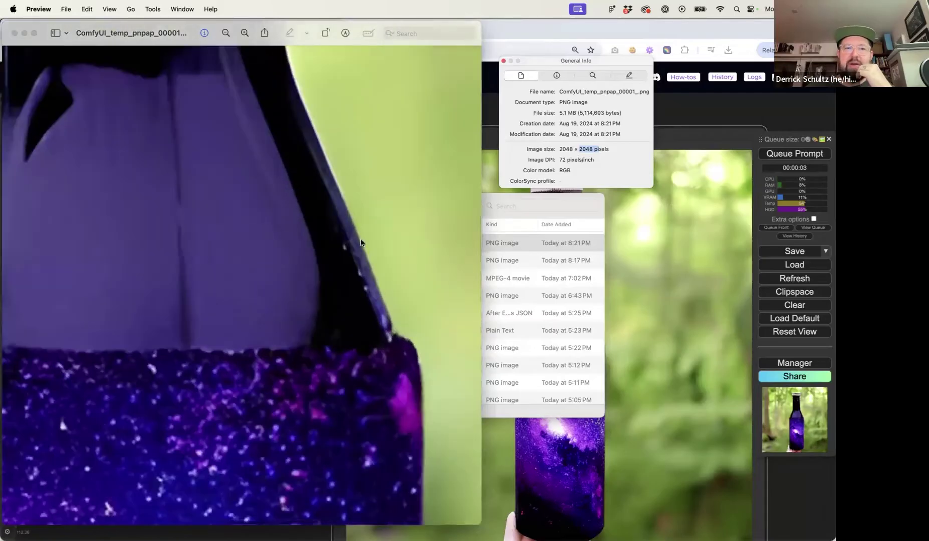
pyautogui.scroll(-10, 361, 243)
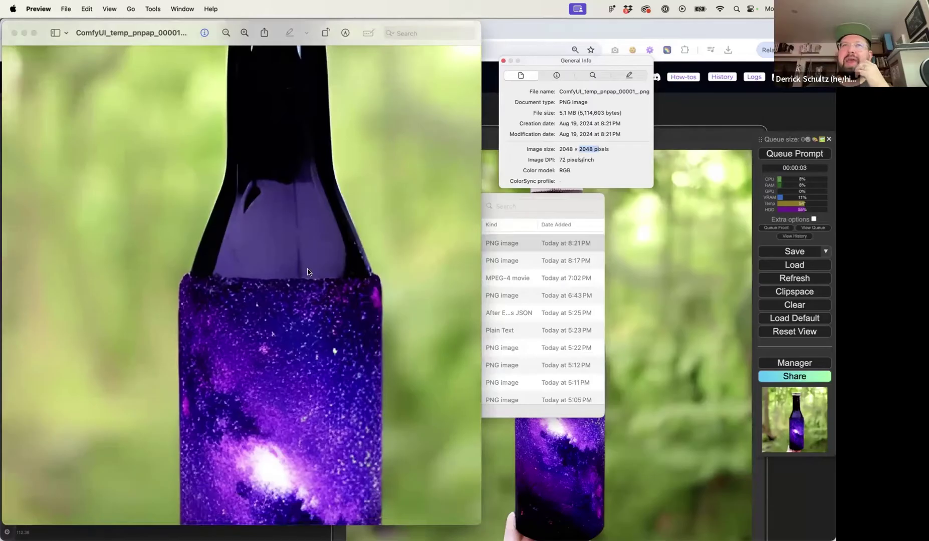
pyautogui.scroll(-8, 308, 272)
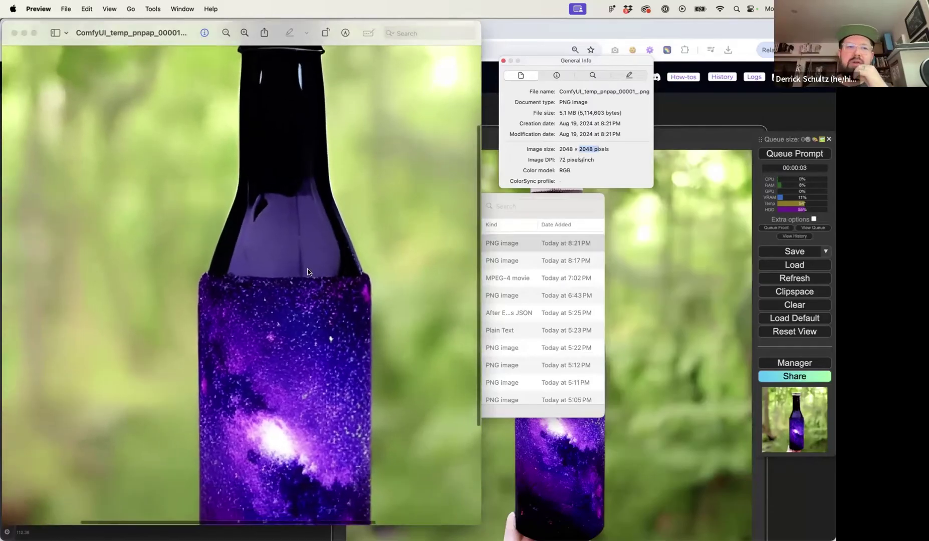
pyautogui.scroll(-6, 308, 272)
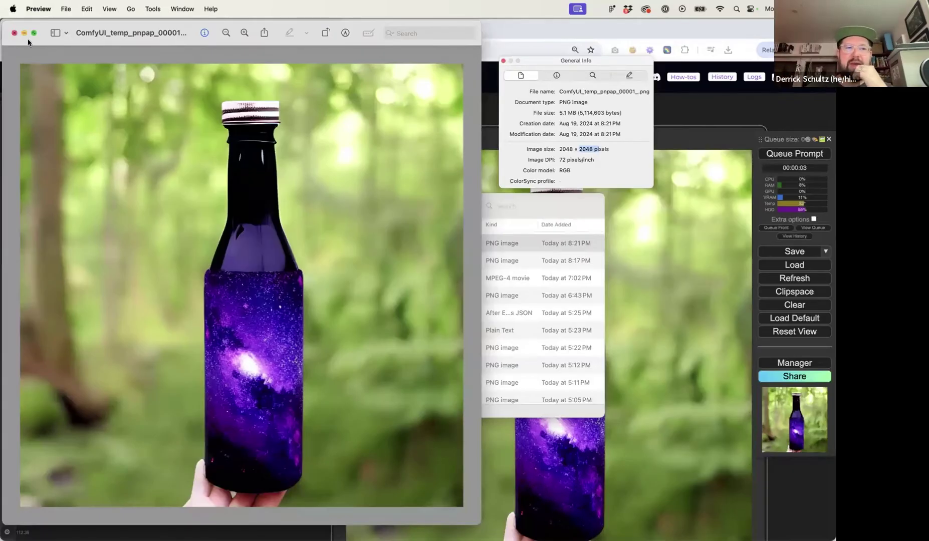
# - Examine the upscaled bottle's cap and neck up close, then close the image and return to the ComfyUI workflow in Chrome
pyautogui.scroll(10, 111, 90)
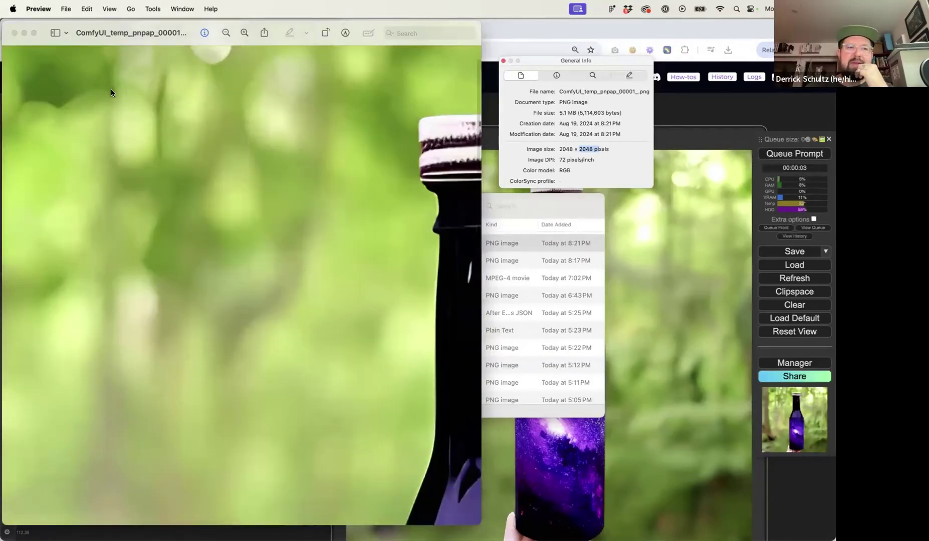
pyautogui.scroll(-5, 143, 105)
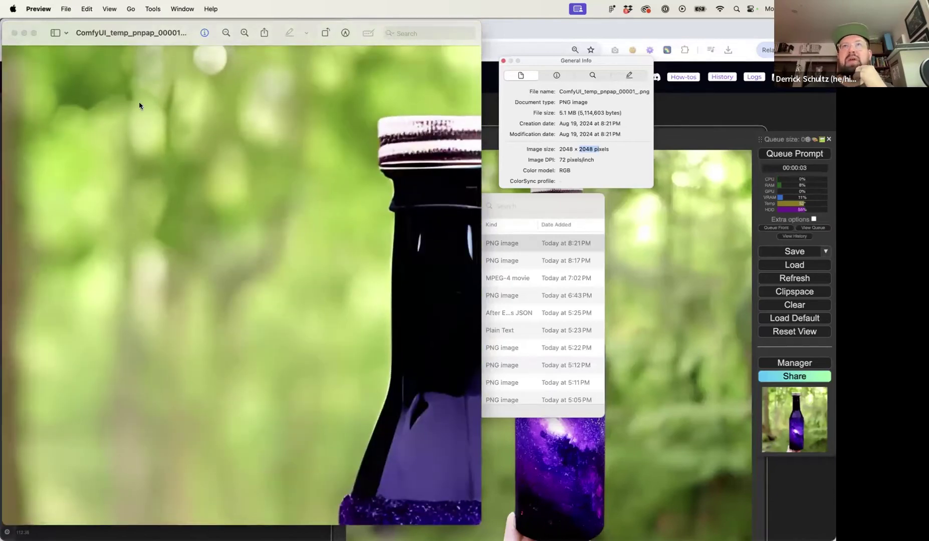
pyautogui.hscroll(5, 357, 128)
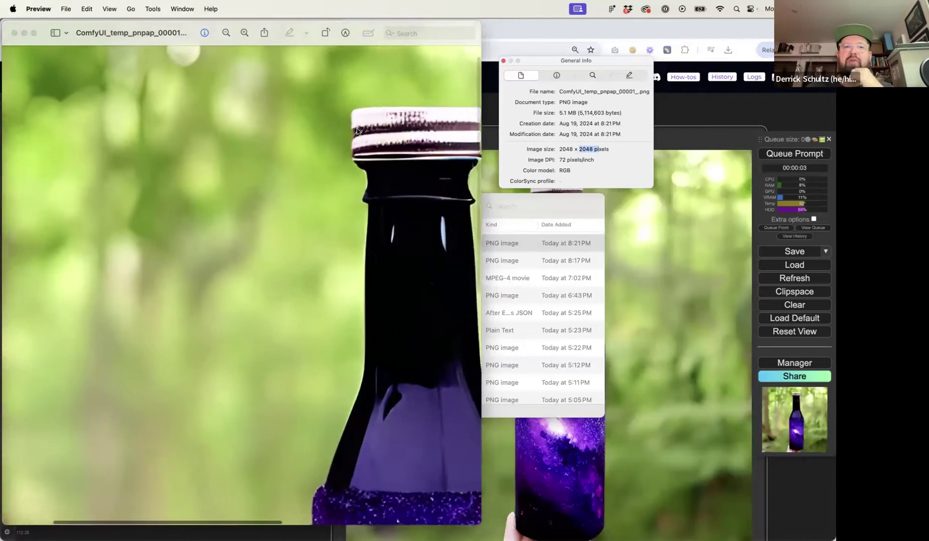
pyautogui.scroll(5, 321, 132)
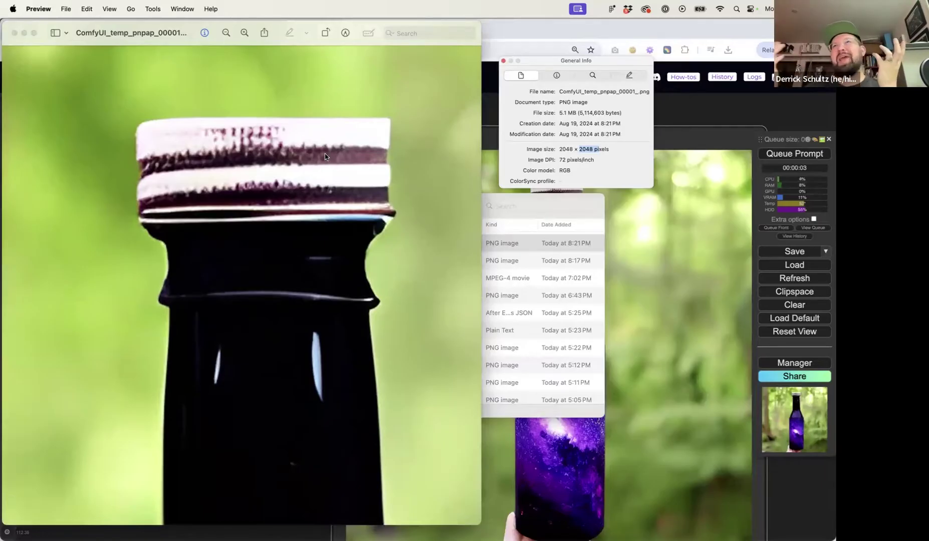
pyautogui.scroll(-5, 325, 157)
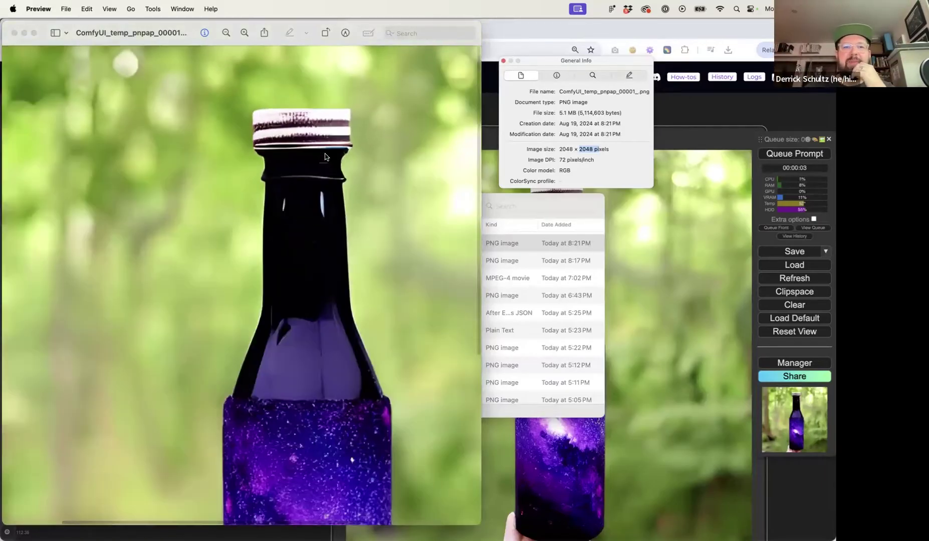
pyautogui.scroll(-3, 325, 157)
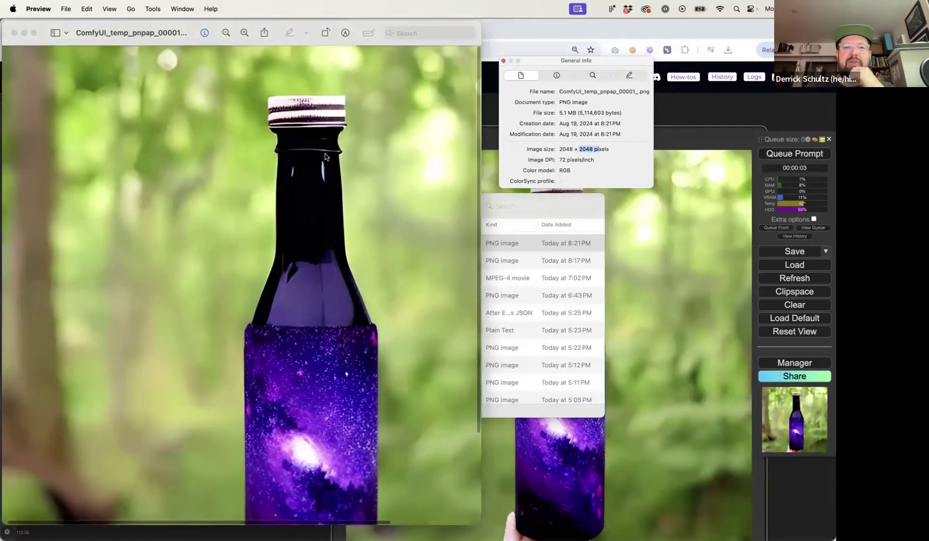
pyautogui.click(13, 33)
pyautogui.click(431, 80)
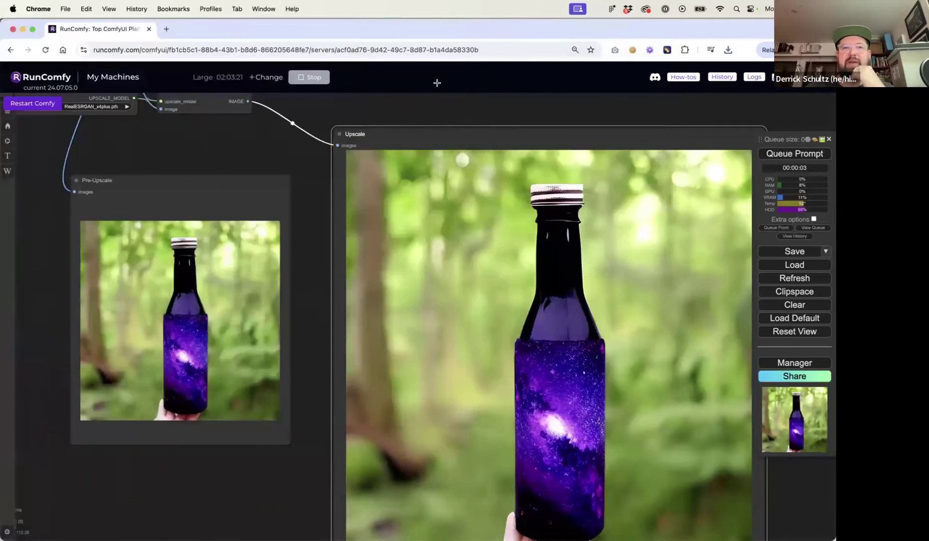
# - Shift the Upscale Image (using Model) and Load Upscale Model nodes slightly to the right of their positions on the canvas
pyautogui.moveTo(216, 172); pyautogui.dragTo(271, 293)
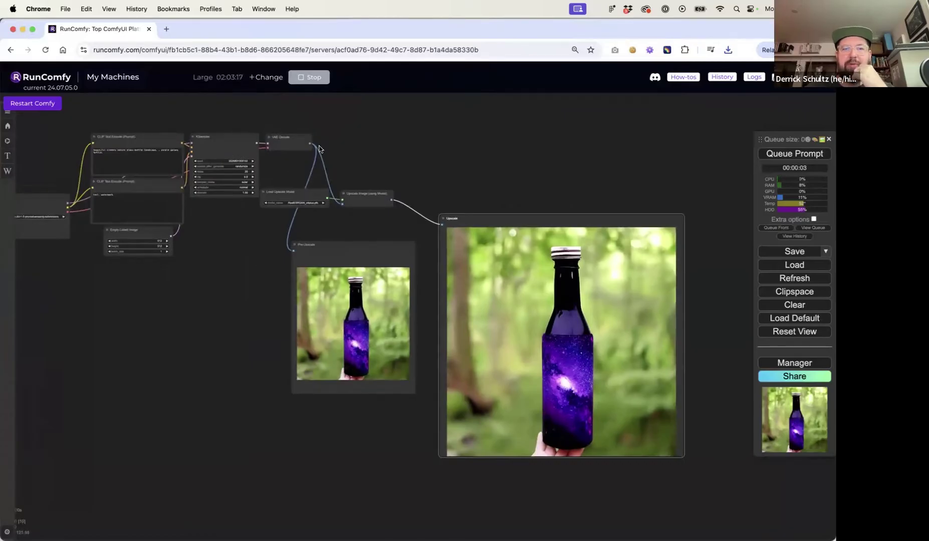
pyautogui.moveTo(378, 199); pyautogui.dragTo(384, 198)
pyautogui.click(301, 196)
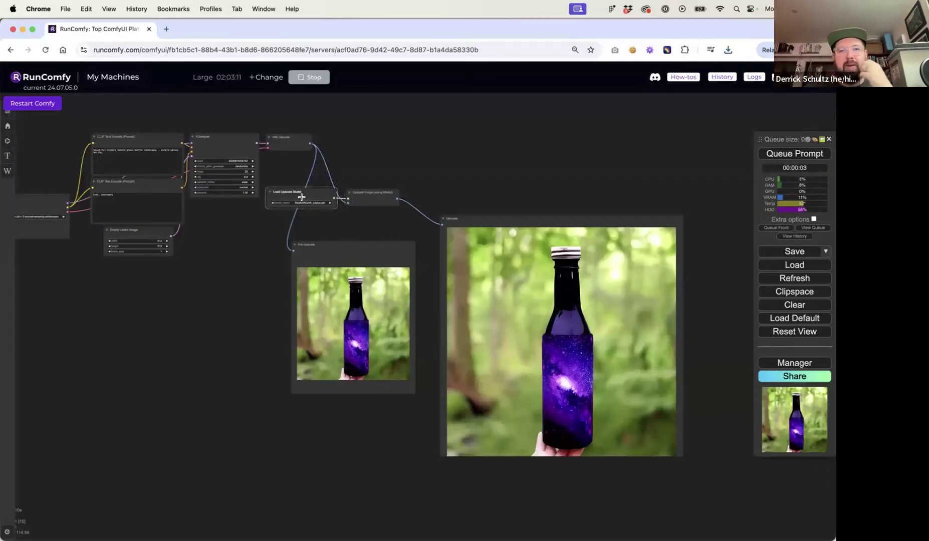
# - Rename the Upscale preview node to Pixel Upscale and move it slightly higher on the canvas
pyautogui.scroll(7, 475, 218)
pyautogui.rightClick(441, 218)
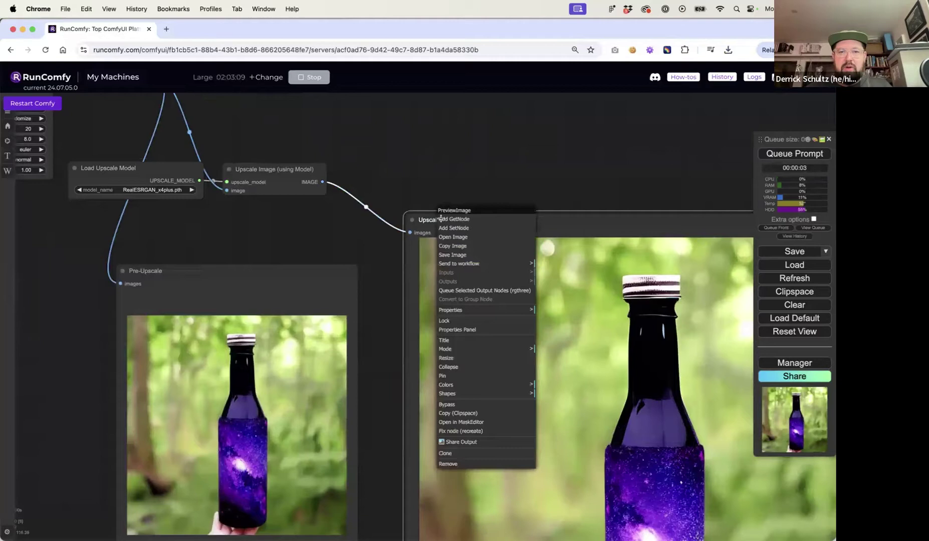
pyautogui.click(460, 339)
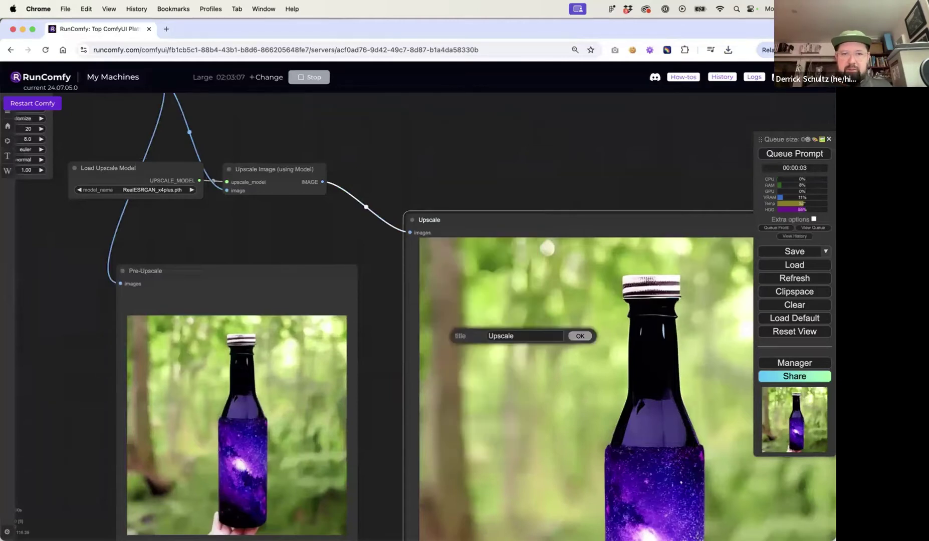
pyautogui.write('Pixel')
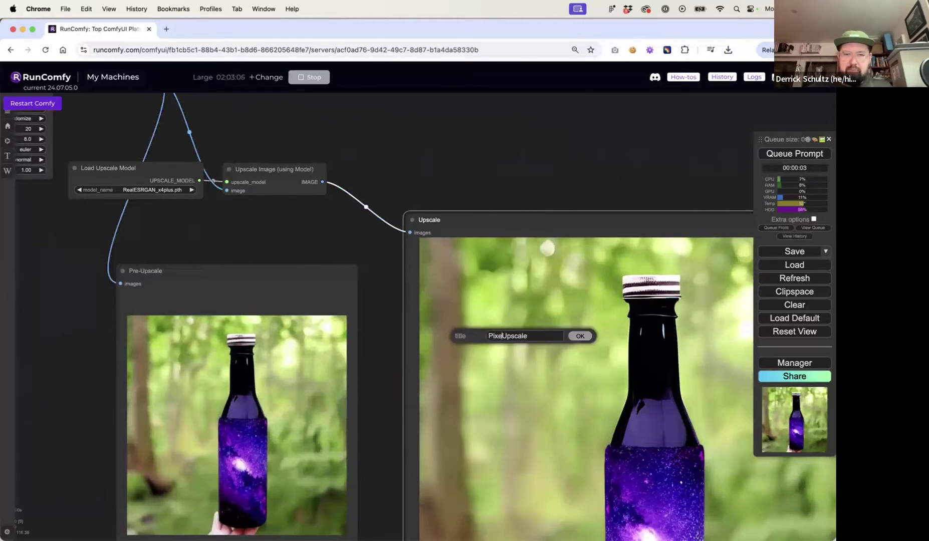
pyautogui.press('Return')
pyautogui.scroll(-8, 484, 206)
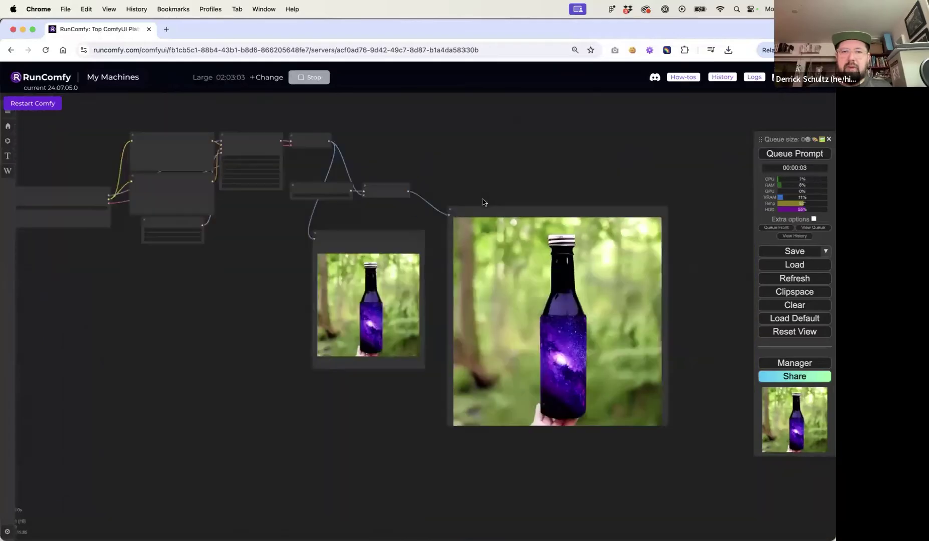
pyautogui.moveTo(484, 205); pyautogui.dragTo(484, 188)
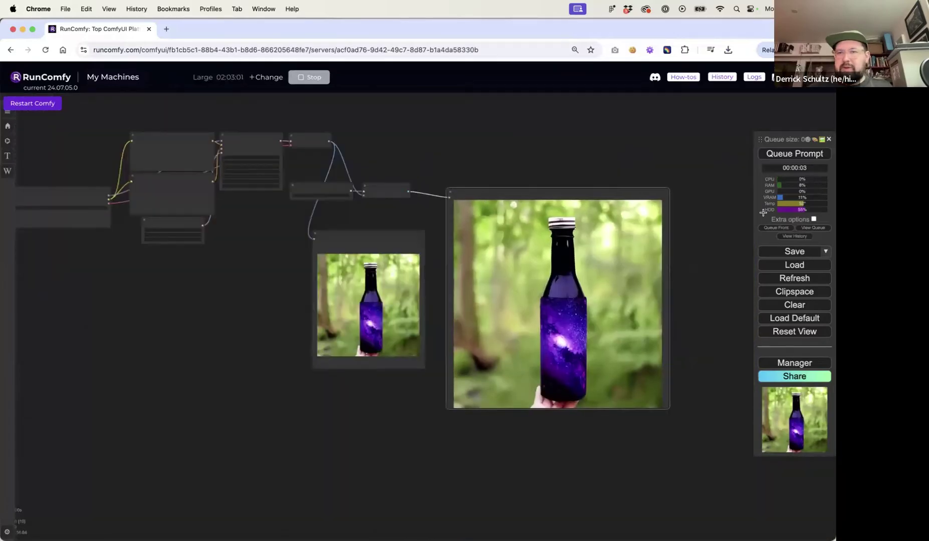
# - Save the workflow as pixel-upscale-workflow.json and dismiss the list of downloads
pyautogui.click(789, 252)
pyautogui.click(325, 117)
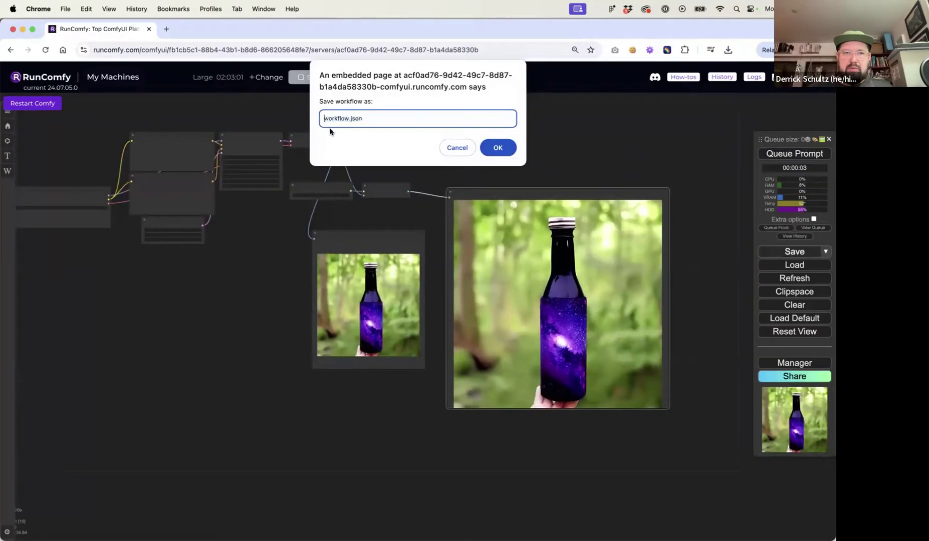
pyautogui.write('pixel-upscale-')
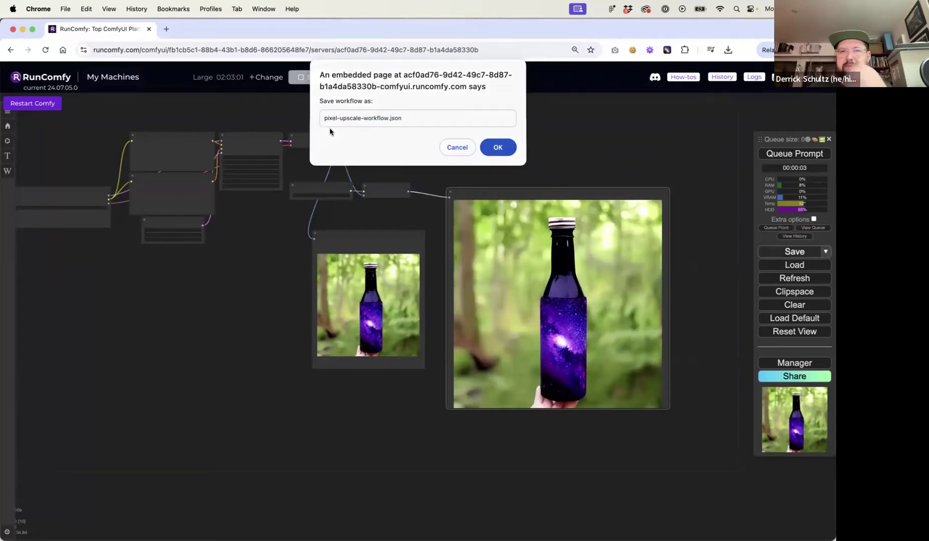
pyautogui.press('Return')
pyautogui.click(583, 374)
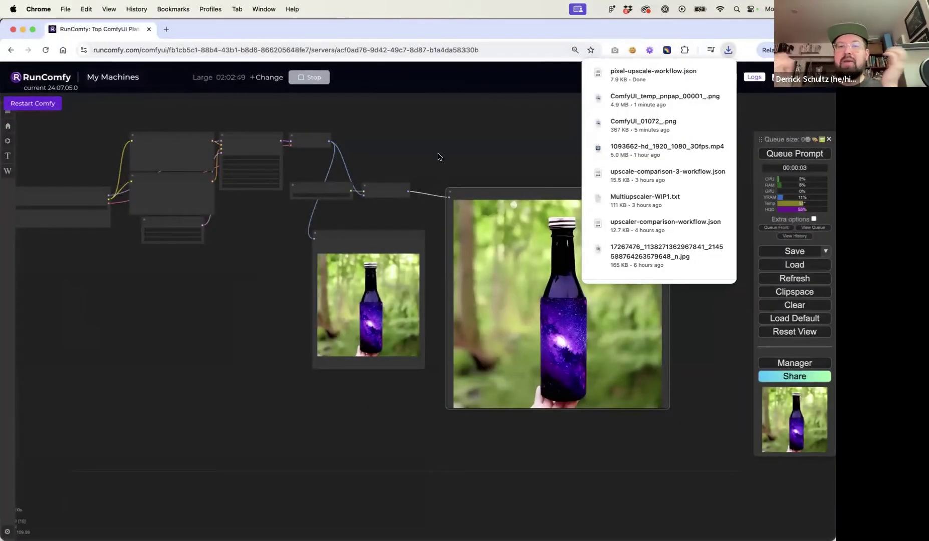
pyautogui.click(439, 159)
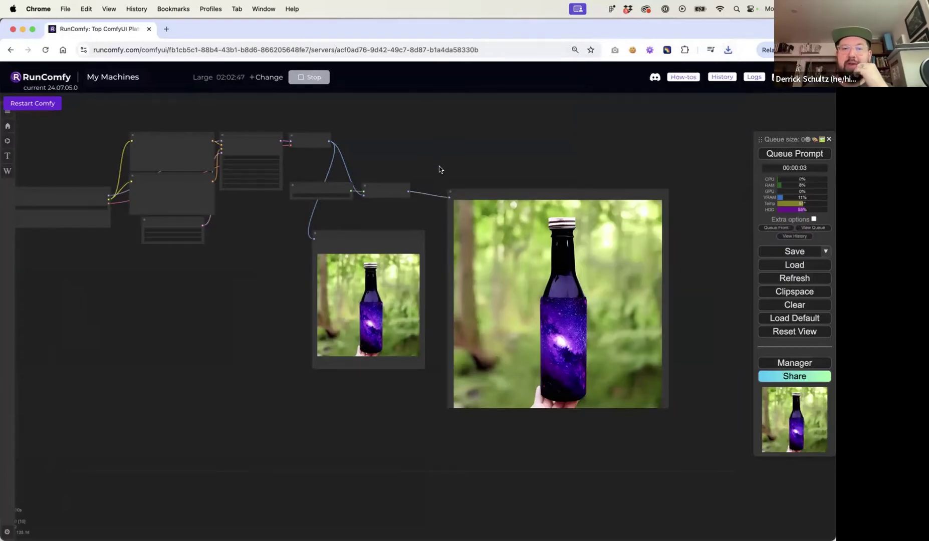
# - Review the workflow graph from the prompts and sampler through the upscale nodes to both image previews
pyautogui.scroll(5, 439, 169)
pyautogui.scroll(-5, 418, 182)
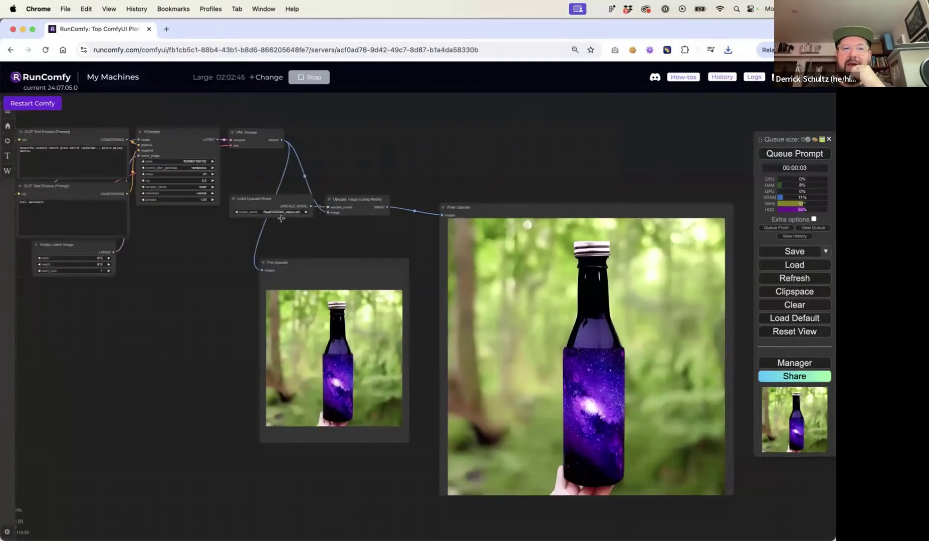
pyautogui.scroll(-8, 438, 183)
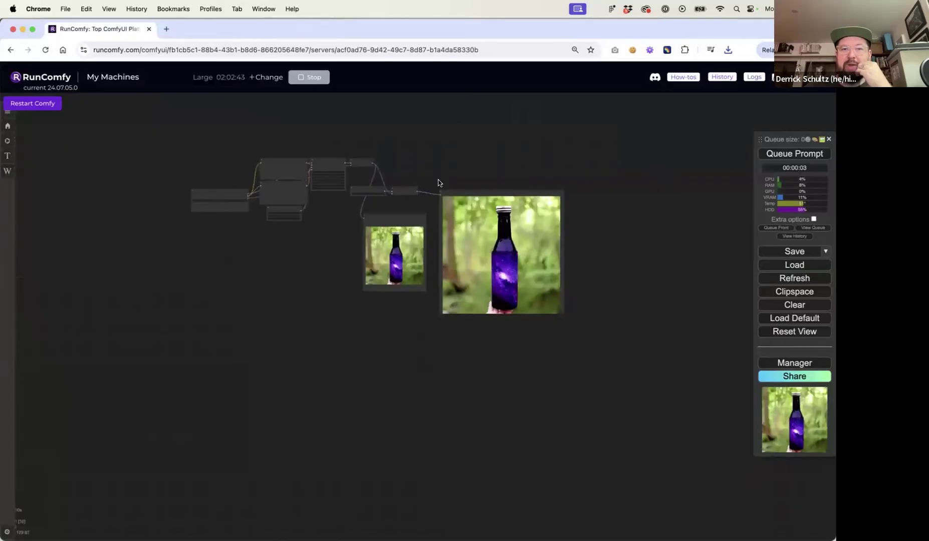
pyautogui.scroll(20, 439, 182)
pyautogui.scroll(-10, 437, 182)
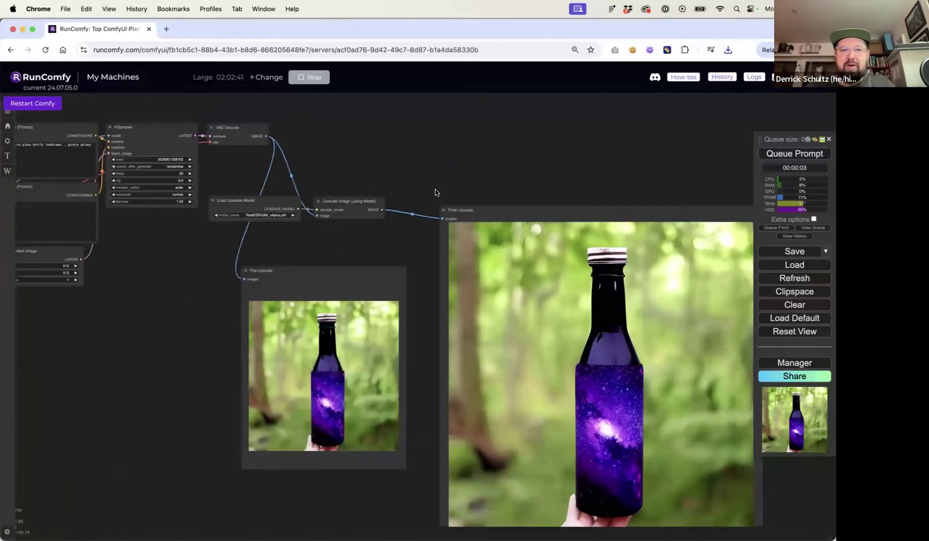
pyautogui.scroll(-5, 436, 192)
pyautogui.scroll(10, 363, 198)
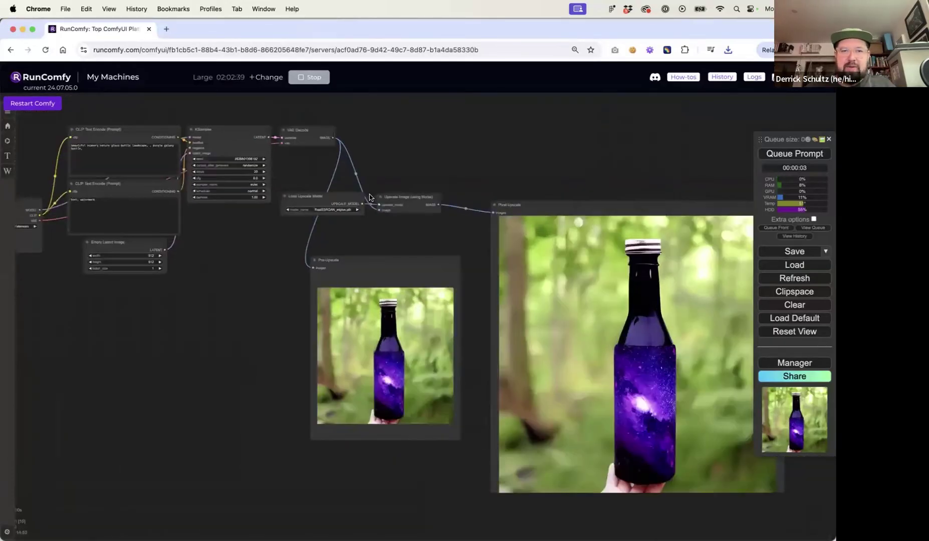
# - Shrink the Pixel Upscale preview node so that it is smaller than the Pre-Upscale preview
pyautogui.scroll(-15, 645, 214)
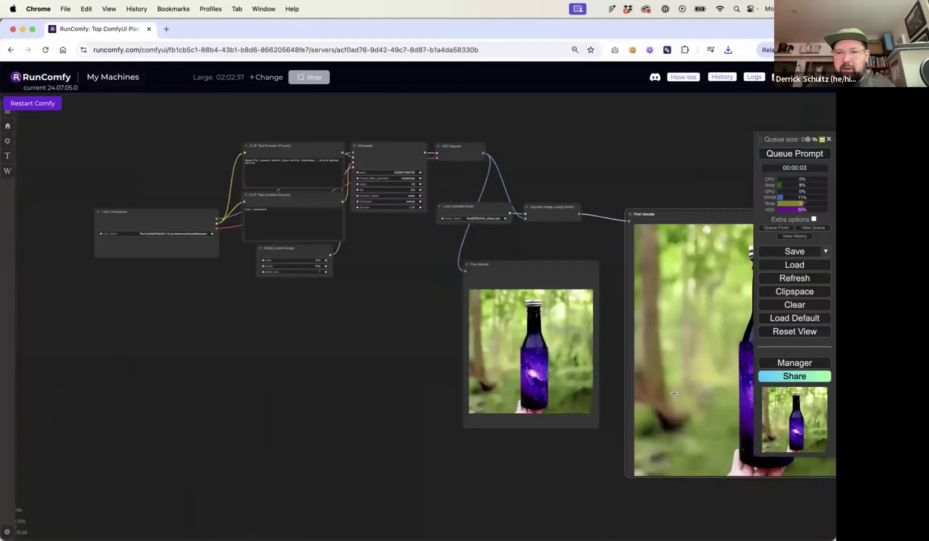
pyautogui.scroll(-1, 704, 406)
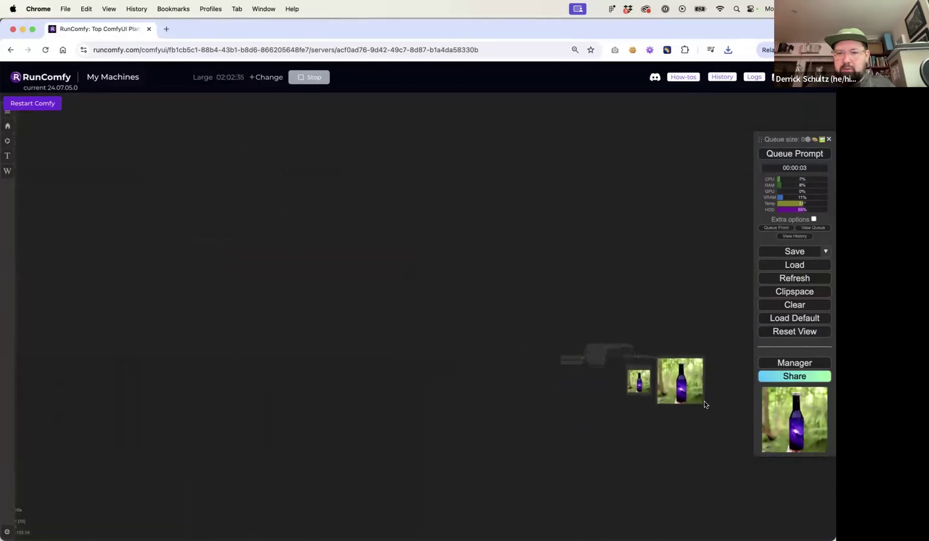
pyautogui.scroll(8, 706, 399)
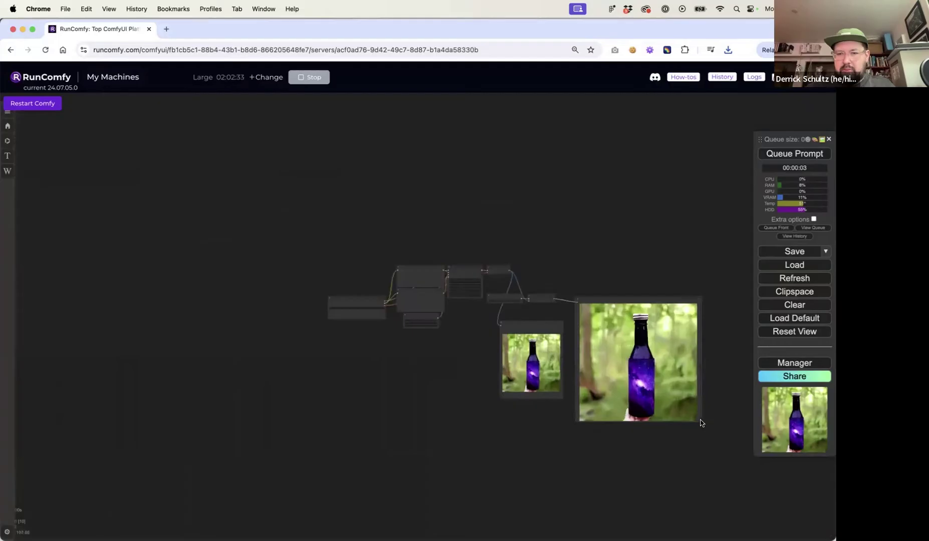
pyautogui.moveTo(692, 407); pyautogui.dragTo(625, 345)
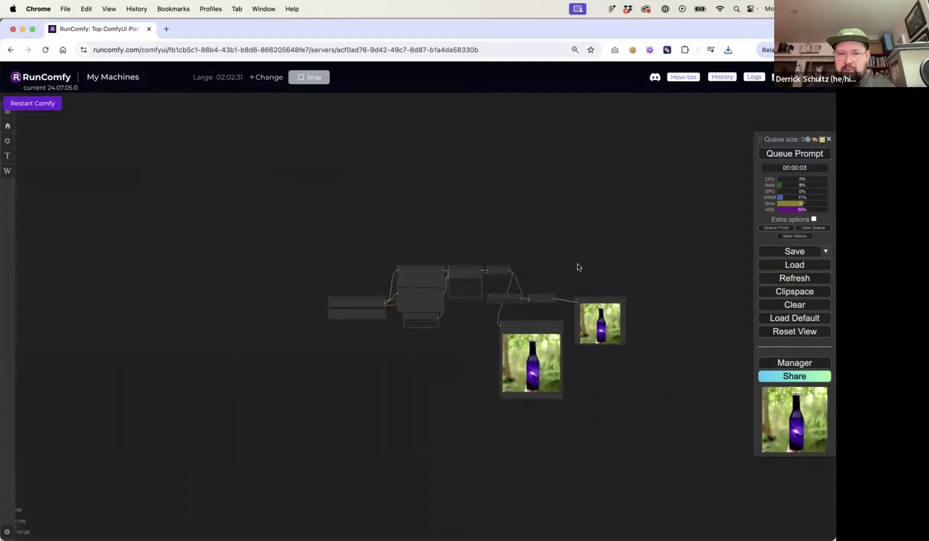
# - Duplicate the Upscale Image (using Model) node and place the copy above the Pixel Upscale preview
pyautogui.scroll(10, 579, 267)
pyautogui.moveTo(563, 287); pyautogui.dragTo(388, 201)
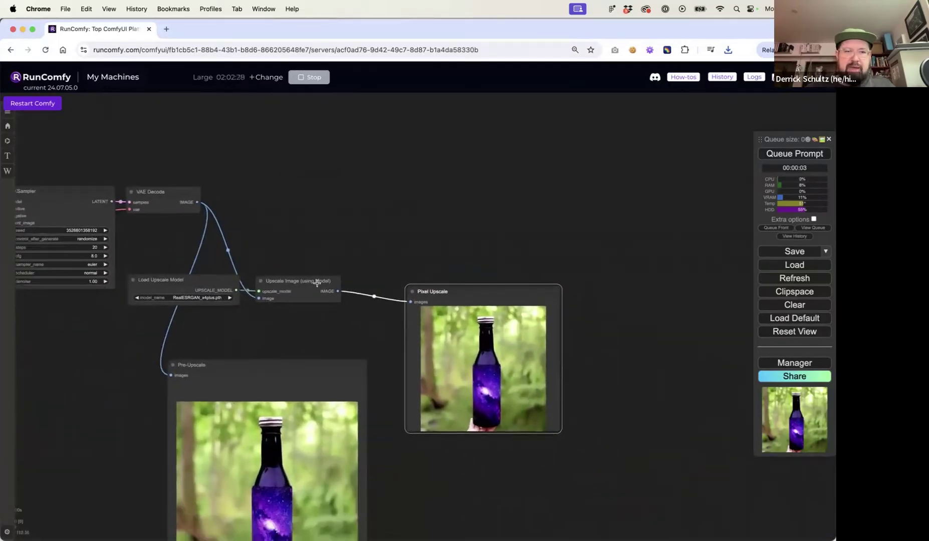
pyautogui.click(222, 285)
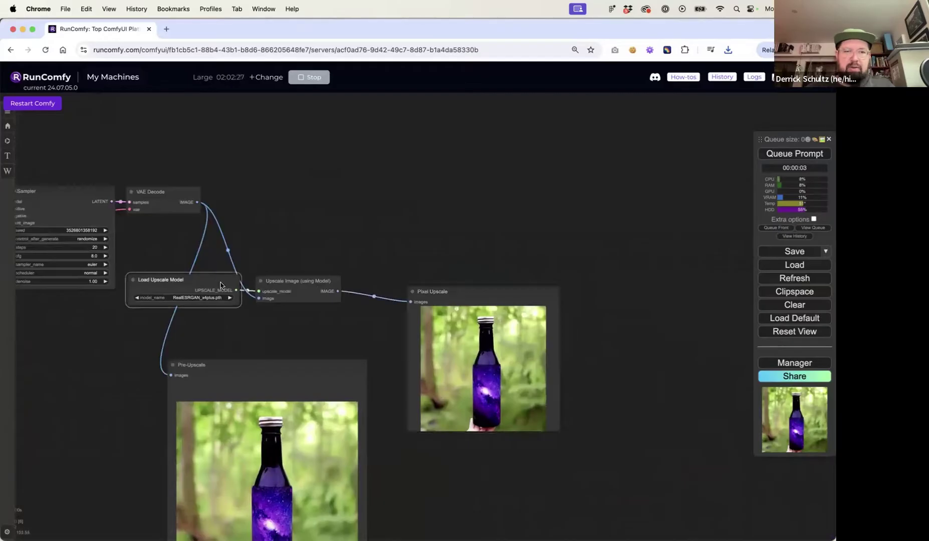
pyautogui.keyDown('shift'); pyautogui.click(279, 284); pyautogui.keyUp('shift')
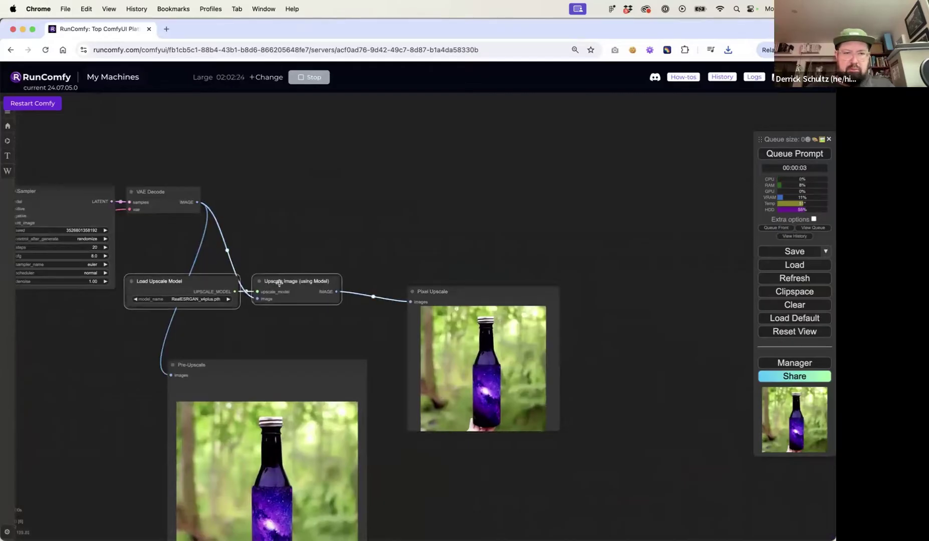
pyautogui.moveTo(279, 284); pyautogui.dragTo(461, 232)
# - Connect the loaded upscale model and the first upscaler's image output to the second Upscale Image (using Model) node
pyautogui.click(198, 280)
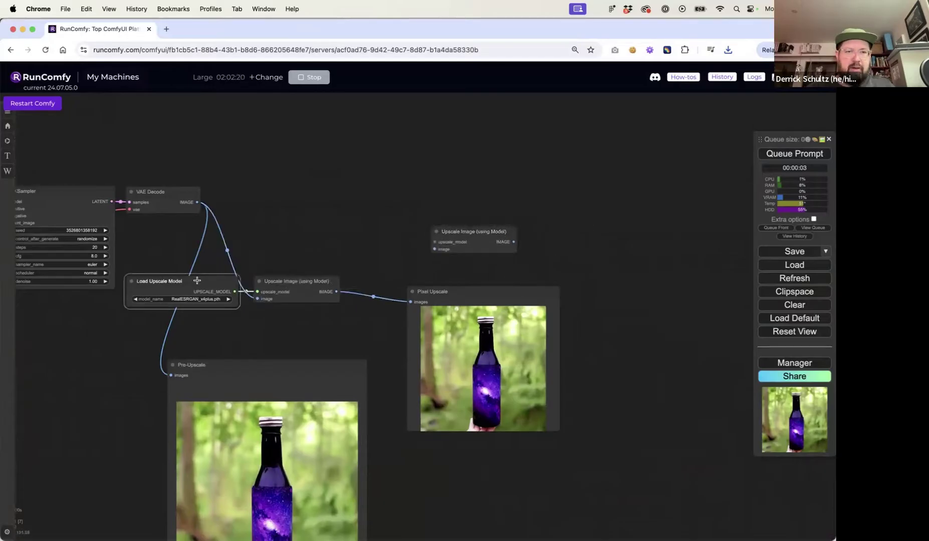
pyautogui.moveTo(235, 292); pyautogui.dragTo(435, 242)
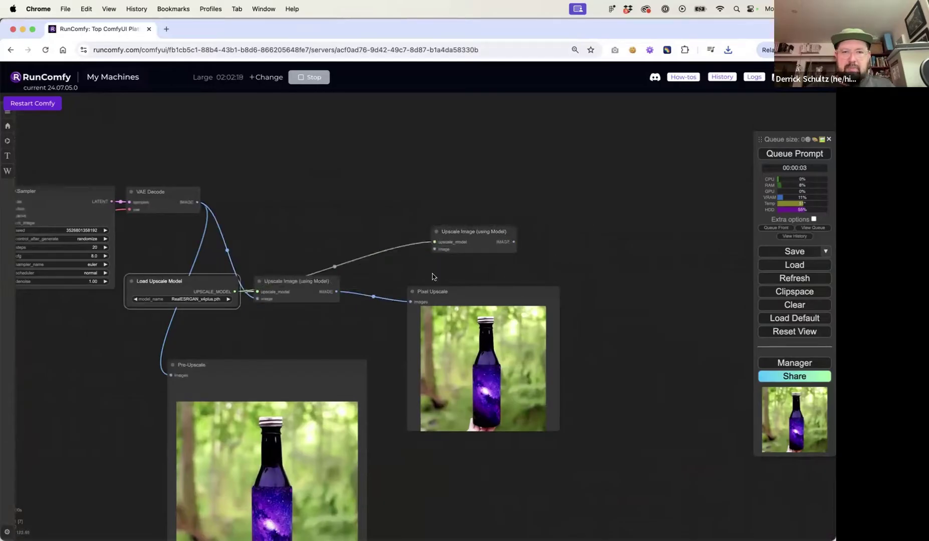
pyautogui.moveTo(337, 292); pyautogui.dragTo(434, 249)
# - Add a copy of the Pixel Upscale preview, connect it to the second upscaler's image output, and delete the original preview
pyautogui.click(480, 304)
pyautogui.press('super+v')
pyautogui.moveTo(513, 300); pyautogui.dragTo(588, 245)
pyautogui.moveTo(514, 242); pyautogui.dragTo(561, 253)
pyautogui.moveTo(473, 314); pyautogui.dragTo(451, 364)
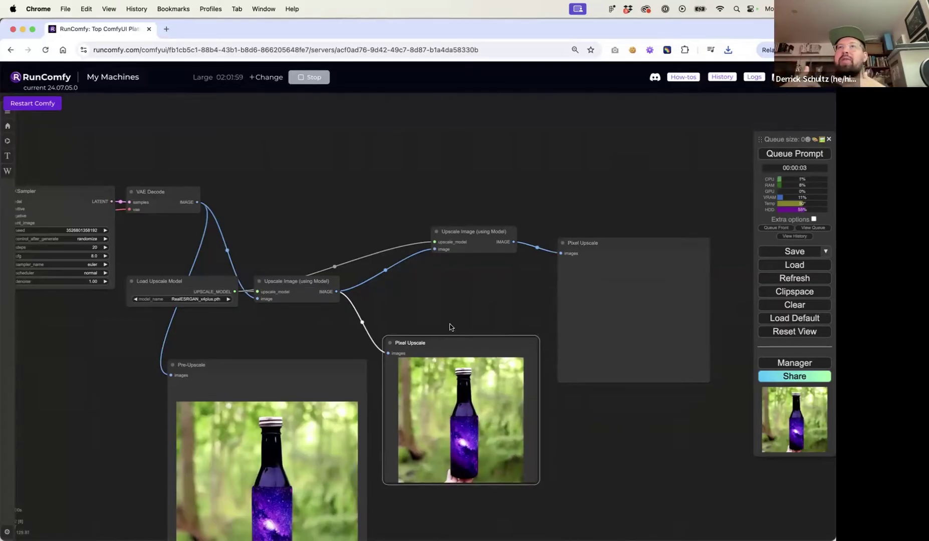
pyautogui.press('Delete')
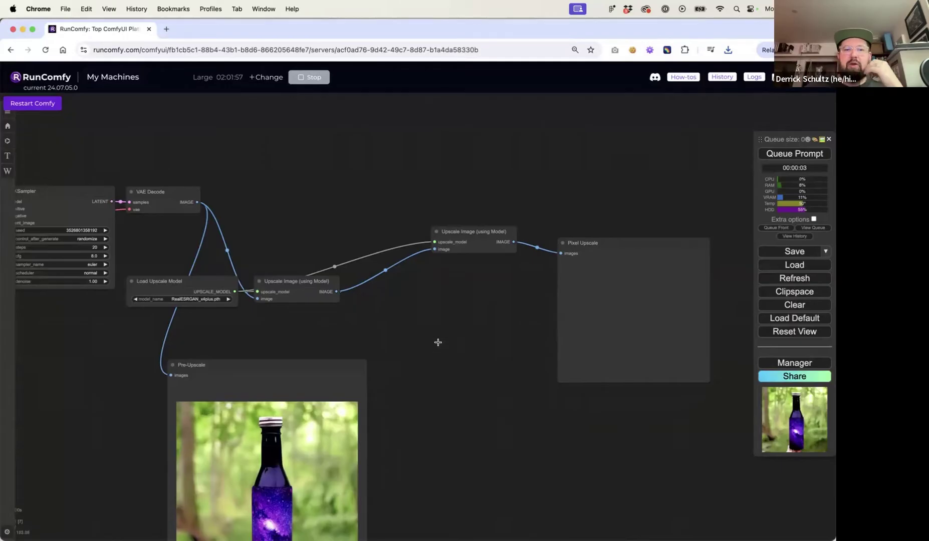
# - Add an Image Resize node below the second upscaler and connect the first upscaler's image output to it
pyautogui.doubleClick(438, 344)
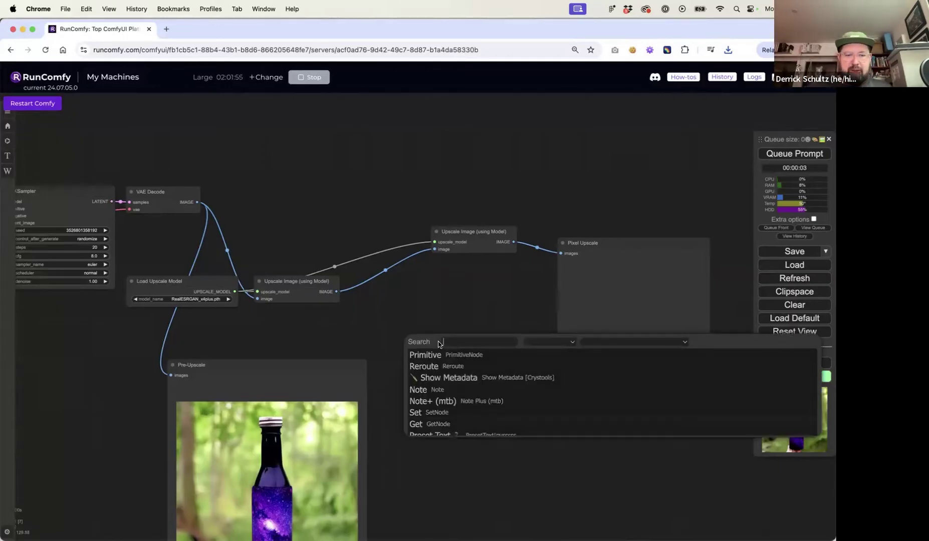
pyautogui.write('image re')
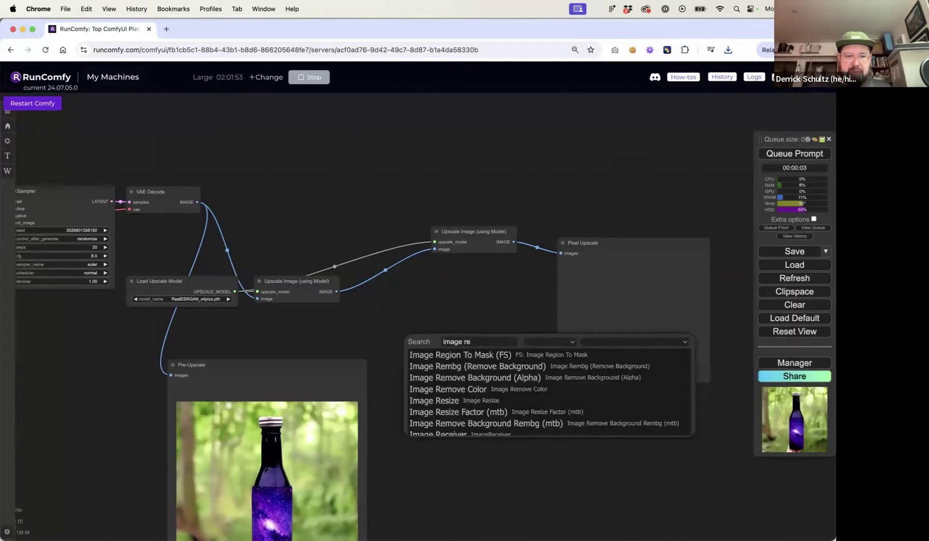
pyautogui.write('size')
pyautogui.click(446, 376)
pyautogui.moveTo(462, 336); pyautogui.dragTo(414, 302)
pyautogui.moveTo(336, 292); pyautogui.dragTo(396, 314)
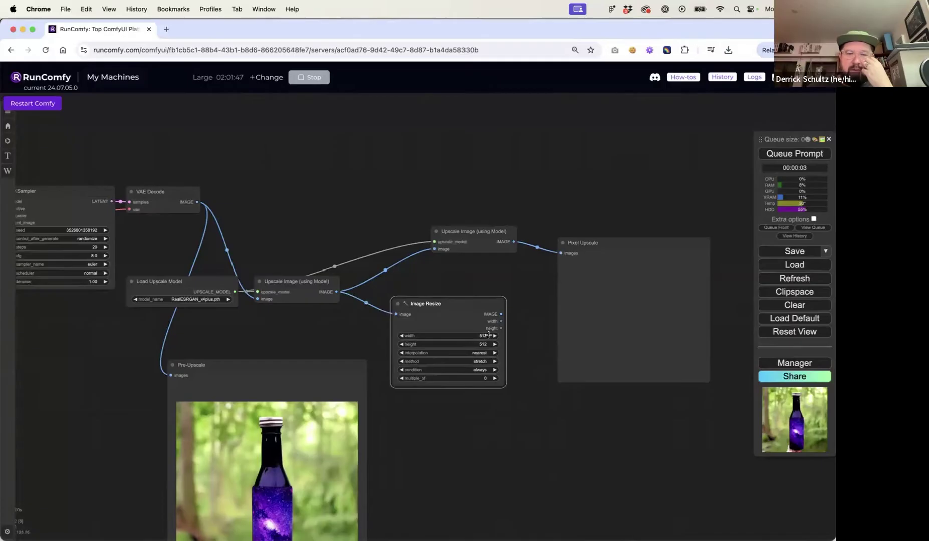
# - Set the Image Resize node to a width and height of 1024 with bicubic interpolation
pyautogui.scroll(5, 483, 332)
pyautogui.click(485, 342)
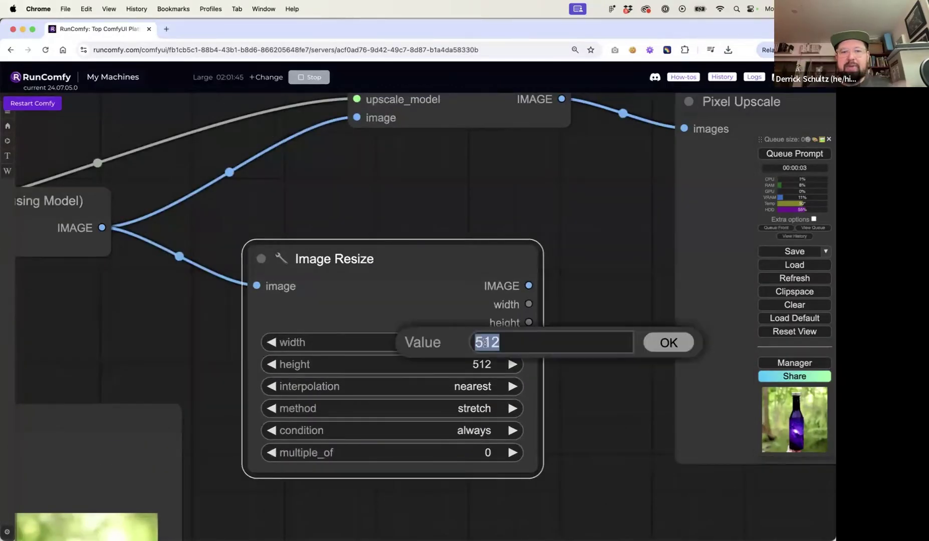
pyautogui.write('1024')
pyautogui.press('Return')
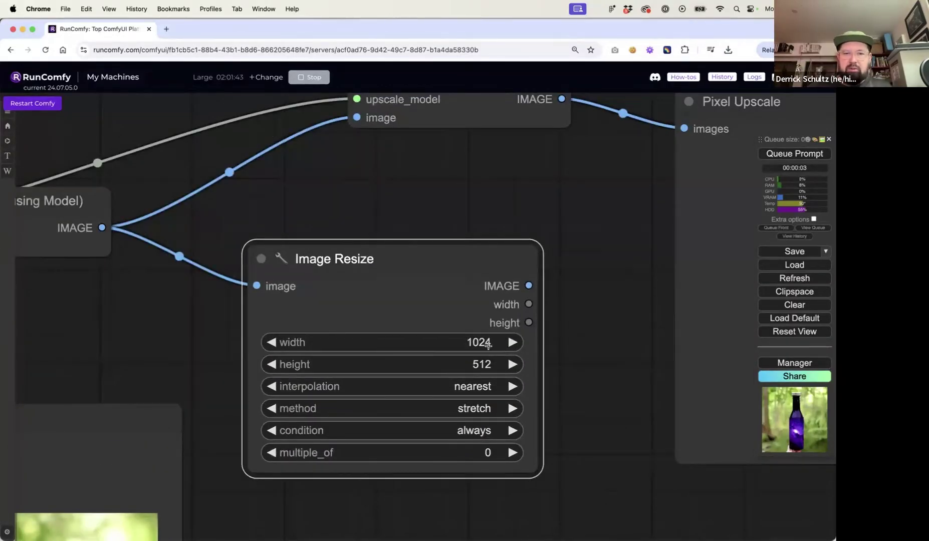
pyautogui.click(483, 364)
pyautogui.write('1024')
pyautogui.press('Return')
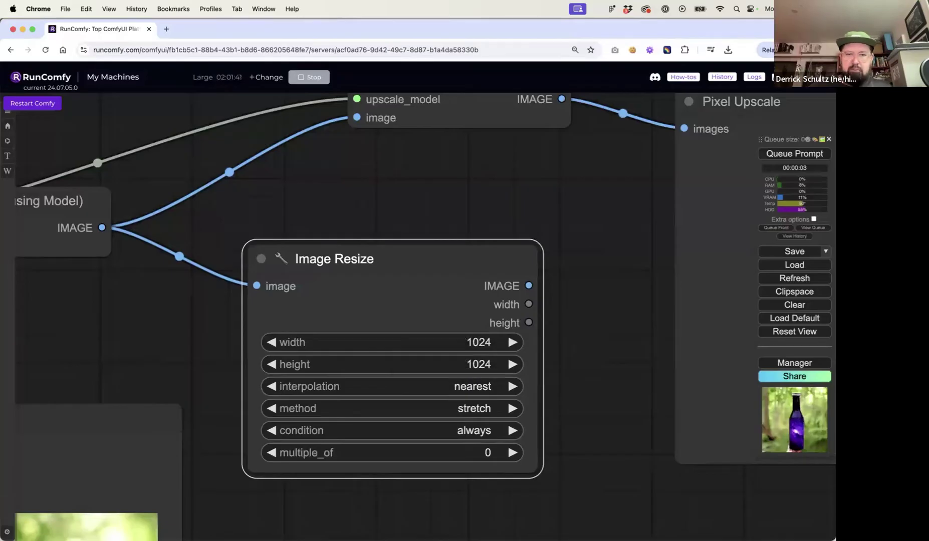
pyautogui.click(480, 391)
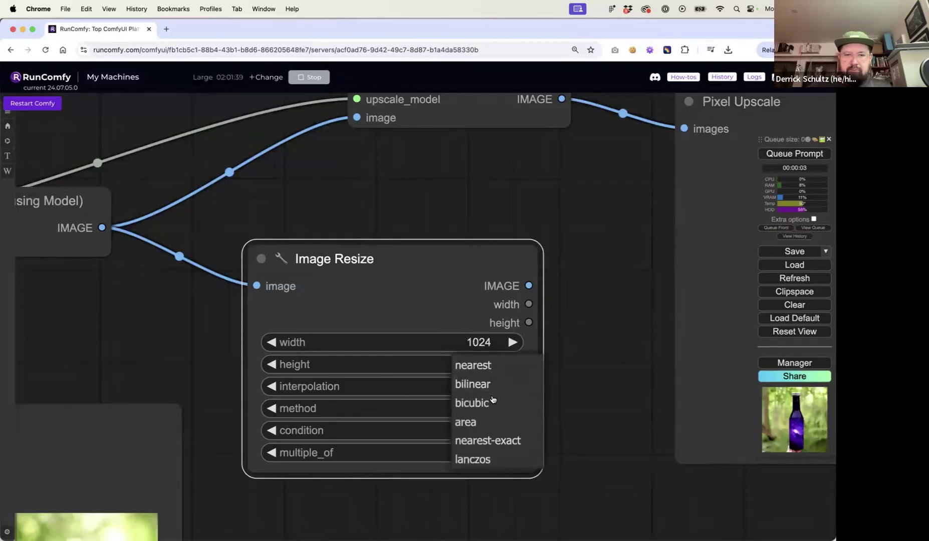
pyautogui.click(489, 403)
# - Connect the Image Resize output to the second upscaler's image input and move the resize node closer to the first upscaler
pyautogui.scroll(-5, 570, 384)
pyautogui.moveTo(550, 333); pyautogui.dragTo(461, 248)
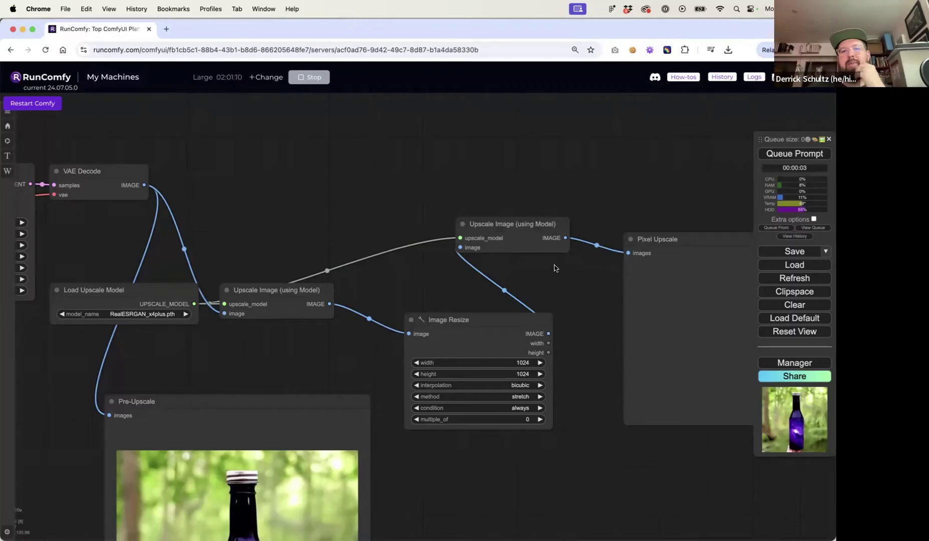
pyautogui.moveTo(477, 322); pyautogui.dragTo(448, 287)
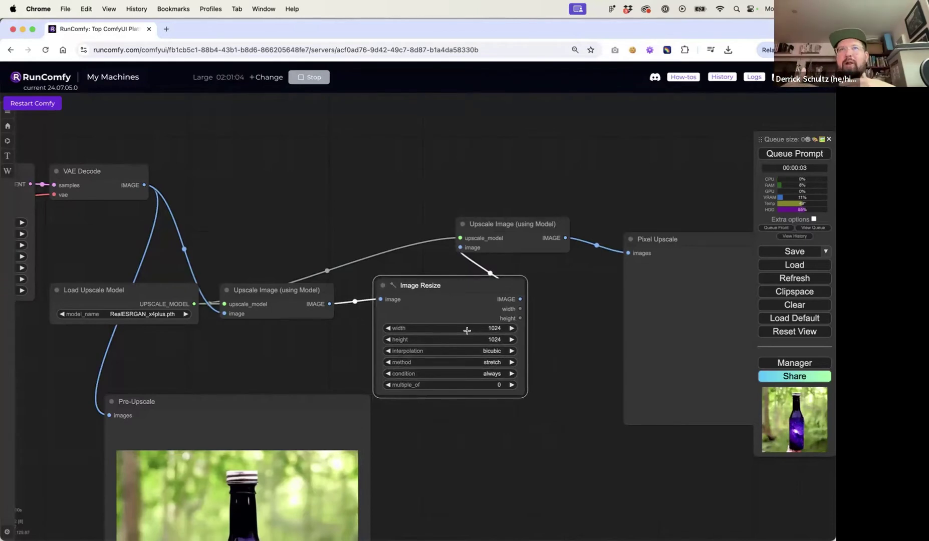
# - Queue the prompt and examine the generated image's details in the Pixel Upscale preview
pyautogui.click(772, 154)
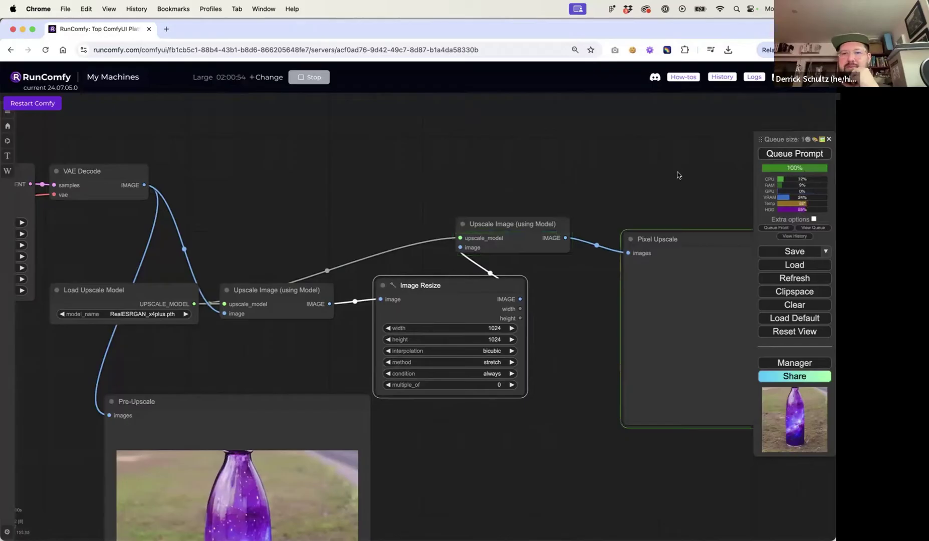
pyautogui.moveTo(676, 174); pyautogui.dragTo(562, 166)
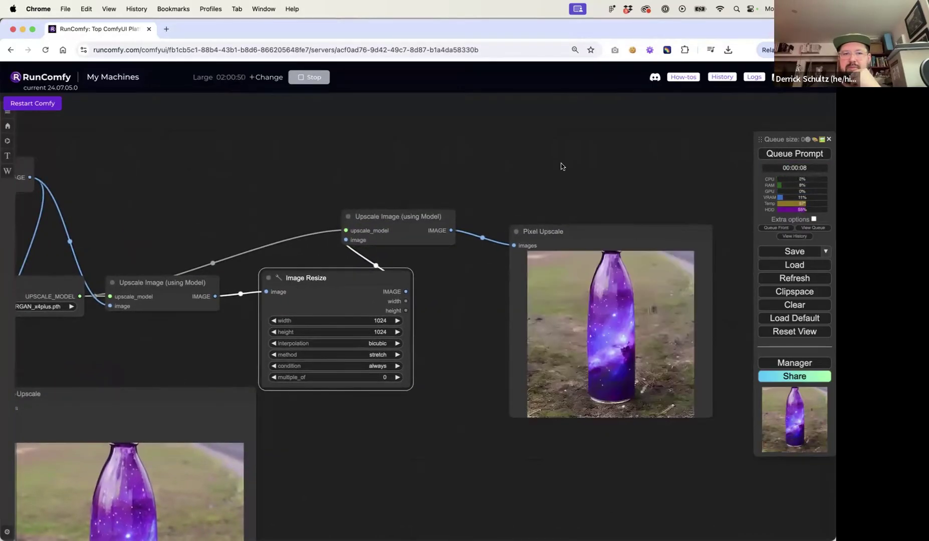
pyautogui.moveTo(415, 415); pyautogui.dragTo(444, 396)
pyautogui.scroll(-4, 490, 414)
pyautogui.scroll(5, 593, 259)
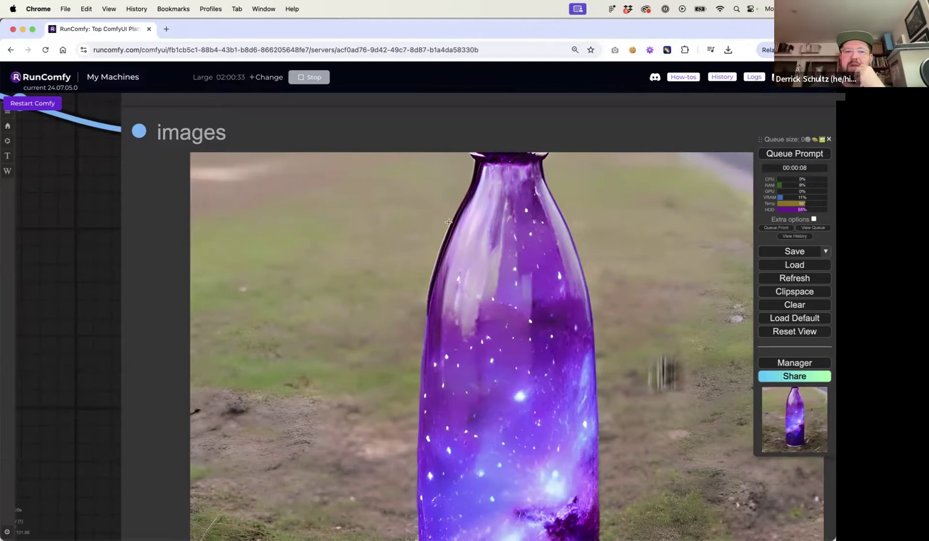
pyautogui.scroll(-2, 448, 222)
pyautogui.scroll(-4, 448, 222)
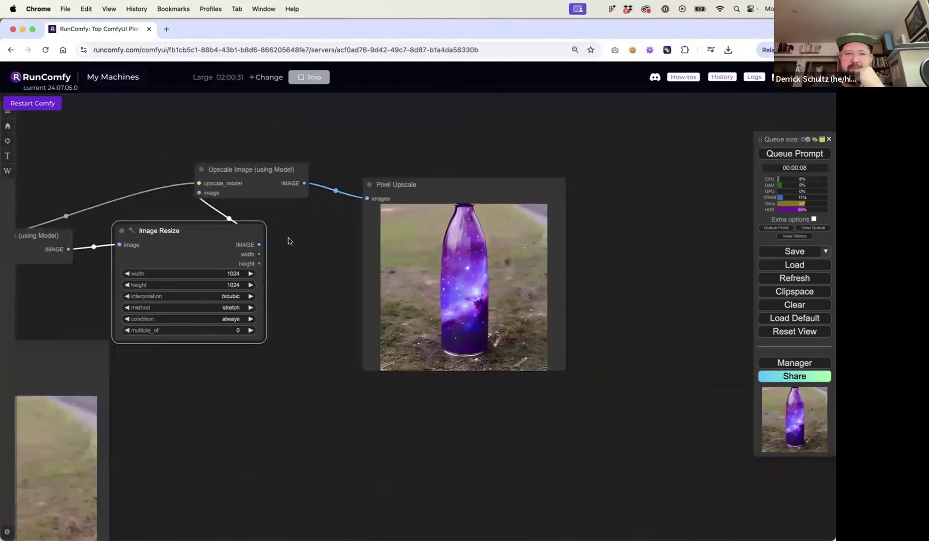
# - Delete the Pixel Upscale preview, the Image Resize node, the second upscaler and the Pre-Upscale preview
pyautogui.click(414, 184)
pyautogui.press('Delete')
pyautogui.moveTo(312, 248); pyautogui.dragTo(454, 258)
pyautogui.click(311, 240)
pyautogui.press('Delete')
pyautogui.click(371, 175)
pyautogui.press('Delete')
pyautogui.click(151, 360)
pyautogui.press('Delete')
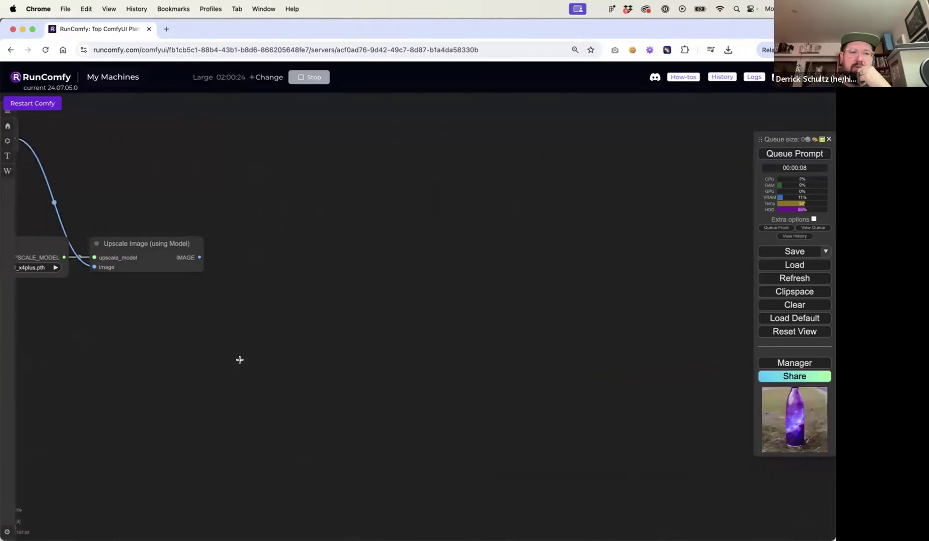
pyautogui.hscroll(-3, 315, 293)
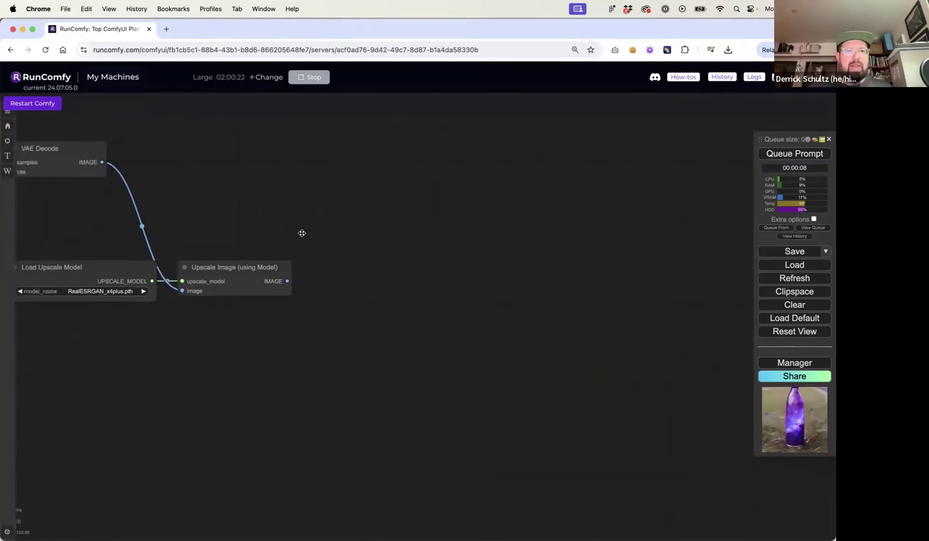
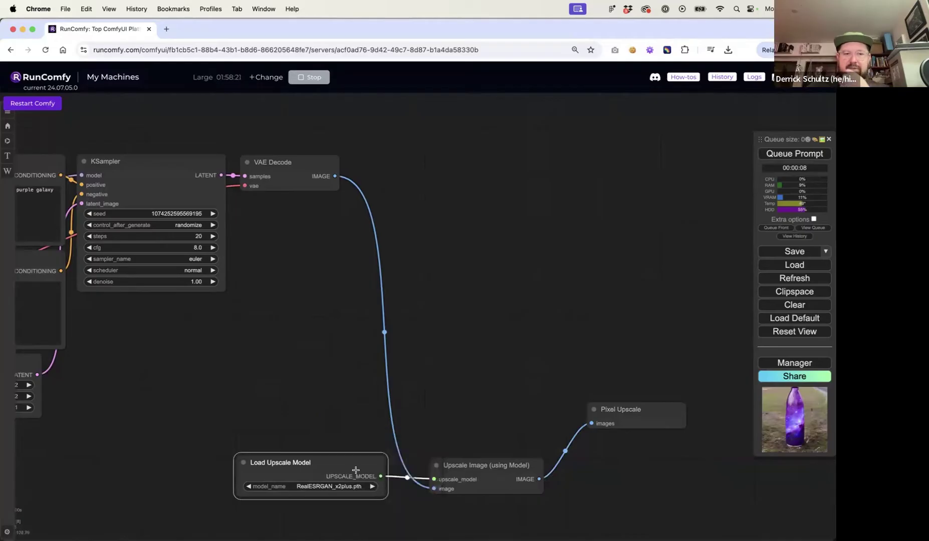
# - Move the Load Upscale Model and Upscale Image (using Model) nodes slightly lower on the canvas
pyautogui.moveTo(332, 460)
pyautogui.mouseDown()
pyautogui.moveTo(301, 465)
pyautogui.moveTo(316, 468)
pyautogui.mouseUp()
pyautogui.moveTo(474, 461); pyautogui.dragTo(467, 470)
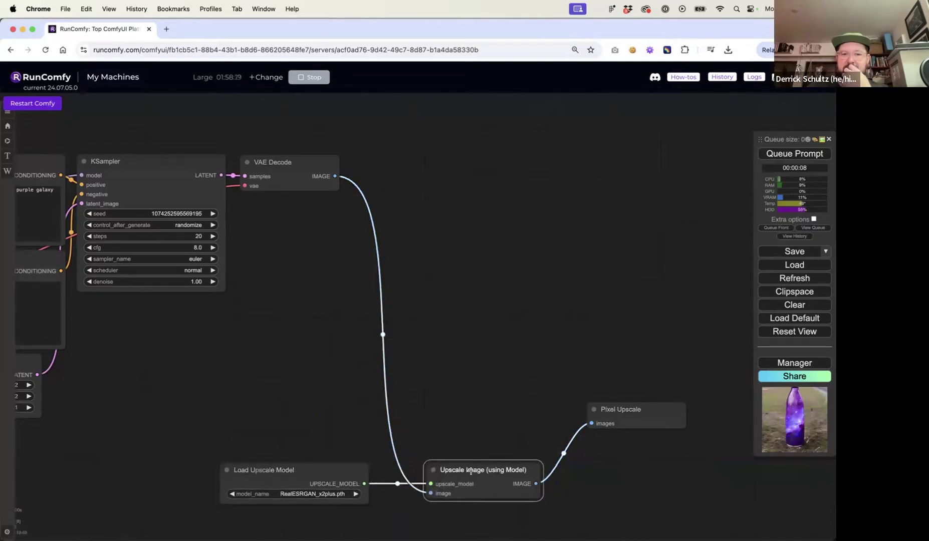
pyautogui.moveTo(295, 348); pyautogui.dragTo(348, 348)
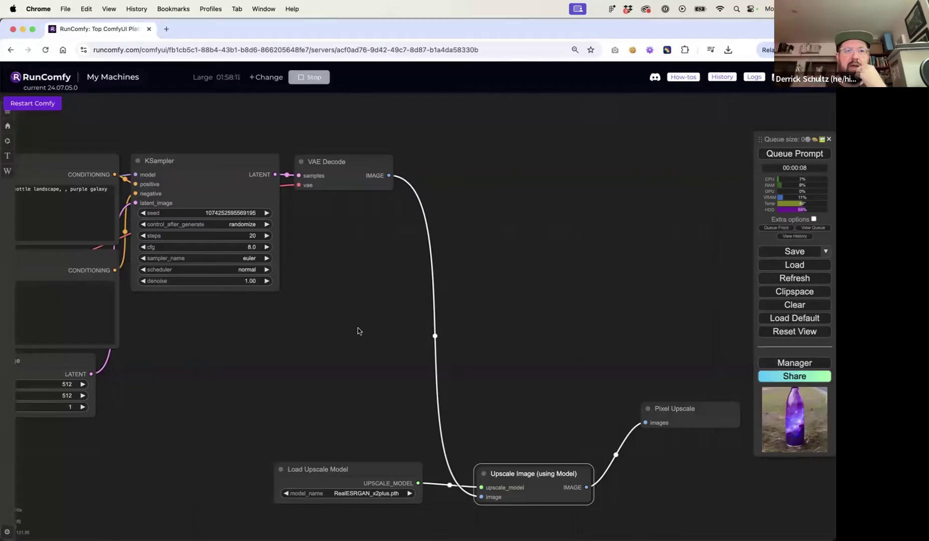
# - Add an Upscale Latent node and place it just below the VAE Decode node
pyautogui.doubleClick(357, 303)
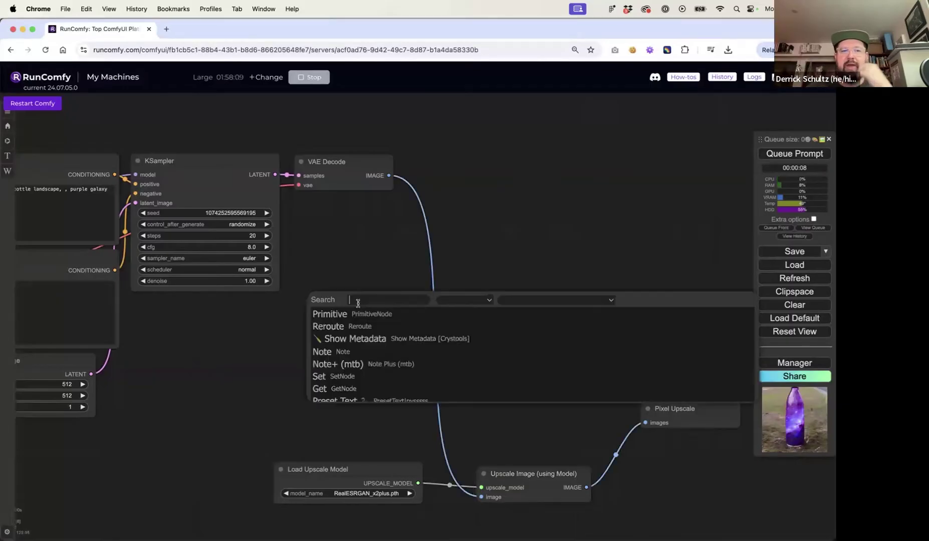
pyautogui.write('la')
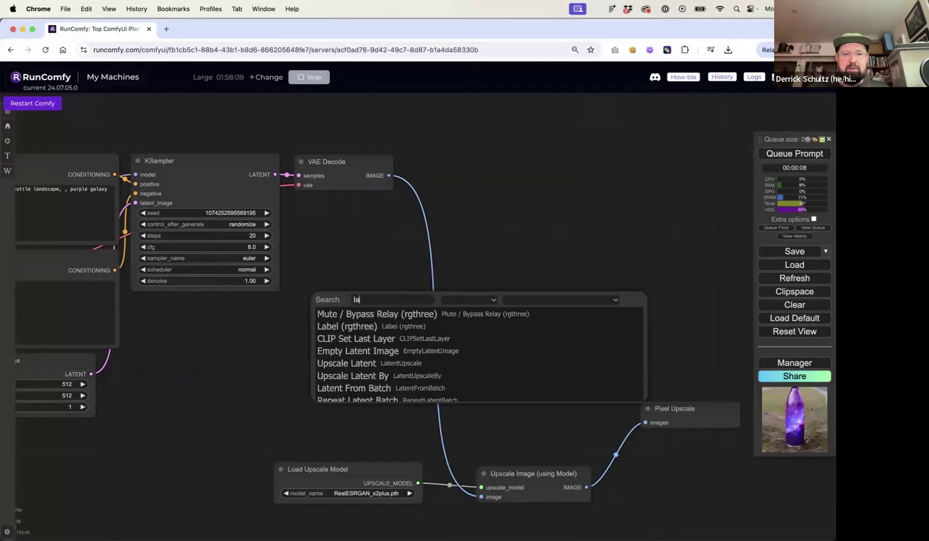
pyautogui.write('tent')
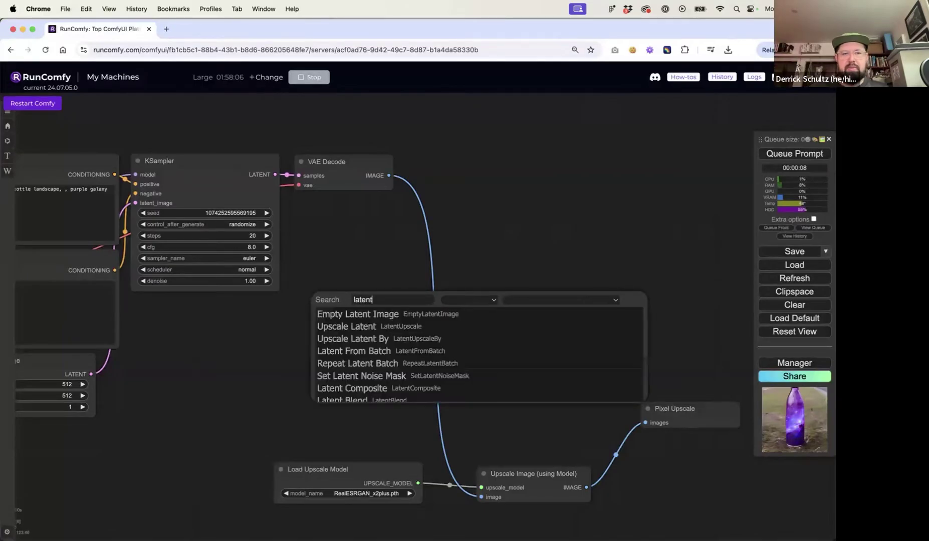
pyautogui.click(359, 326)
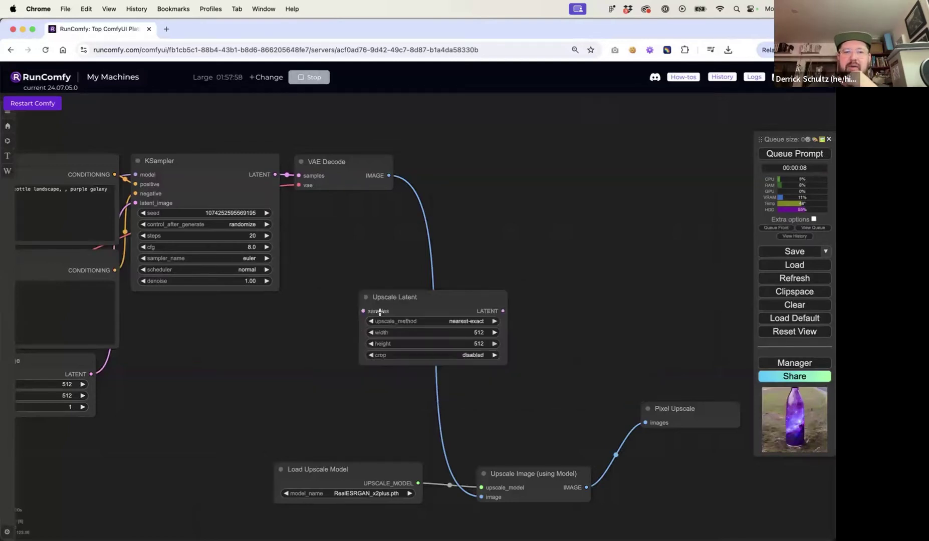
pyautogui.moveTo(402, 296); pyautogui.dragTo(354, 254)
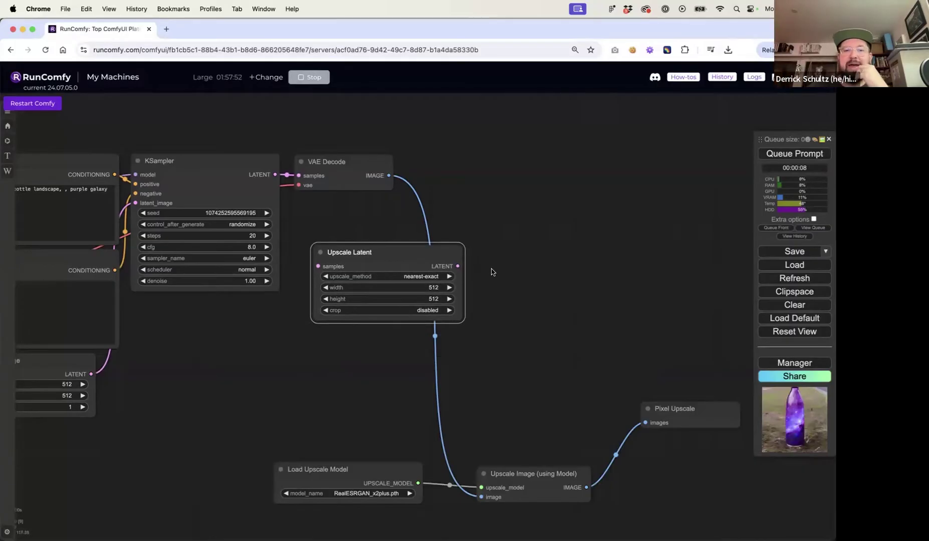
# - Add an Upscale Latent By node beside the Upscale Latent node
pyautogui.rightClick(509, 274)
pyautogui.doubleClick(518, 252)
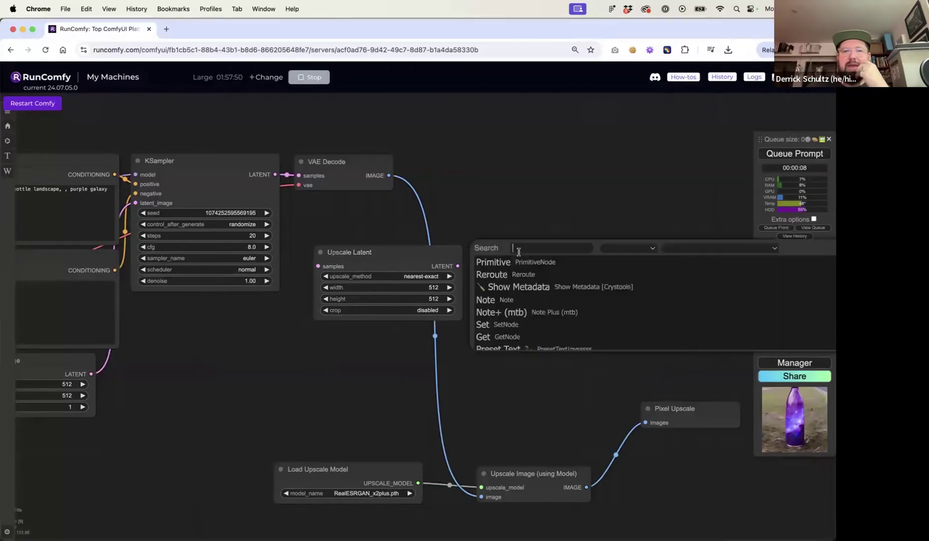
pyautogui.write('up')
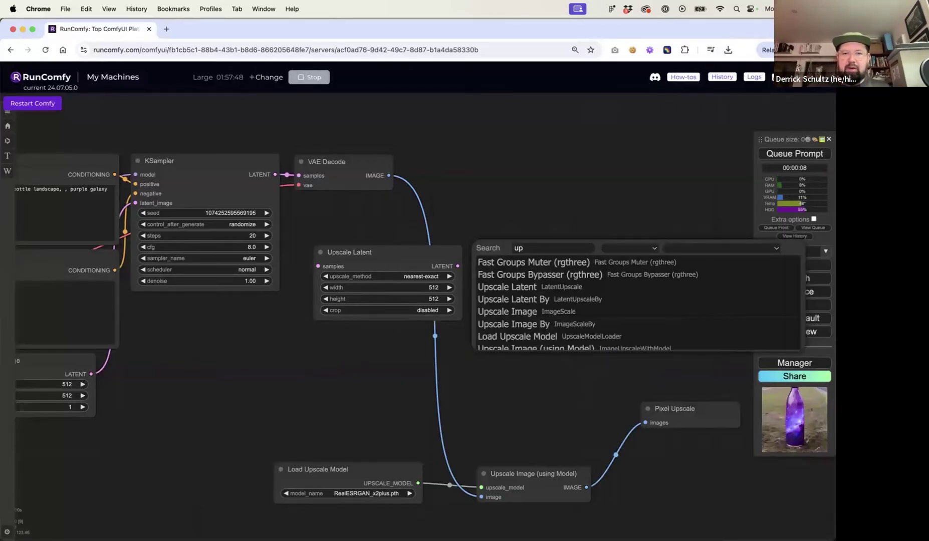
pyautogui.click(527, 298)
pyautogui.click(530, 263)
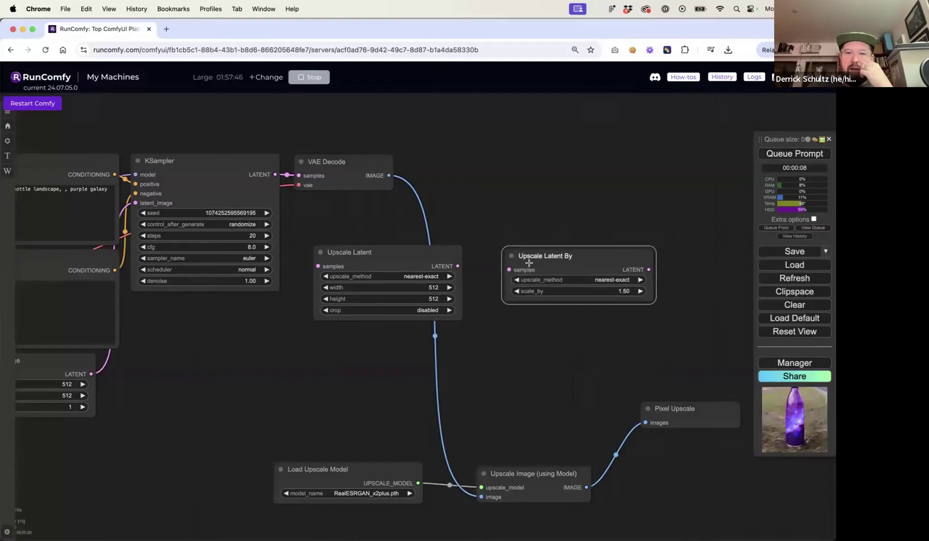
pyautogui.moveTo(529, 263); pyautogui.dragTo(519, 266)
# - Set scale_by to 2.0 on the Upscale Latent By node and move the node slightly higher
pyautogui.click(610, 294)
pyautogui.click(564, 326)
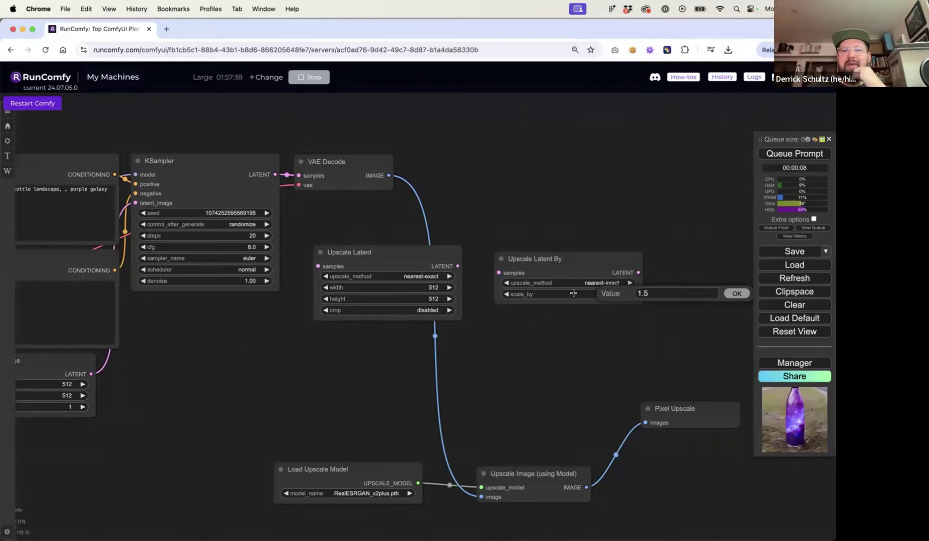
pyautogui.moveTo(585, 261); pyautogui.dragTo(567, 241)
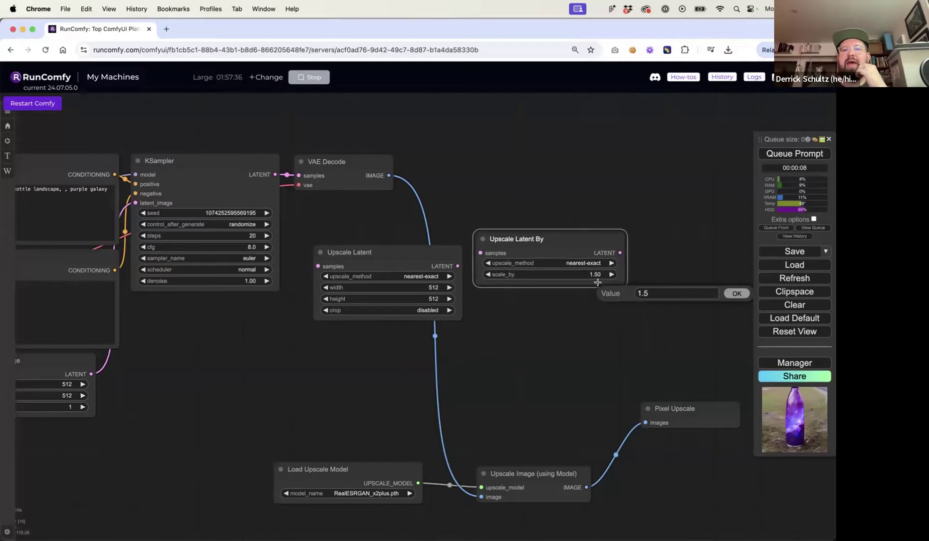
pyautogui.click(595, 275)
pyautogui.write('2.')
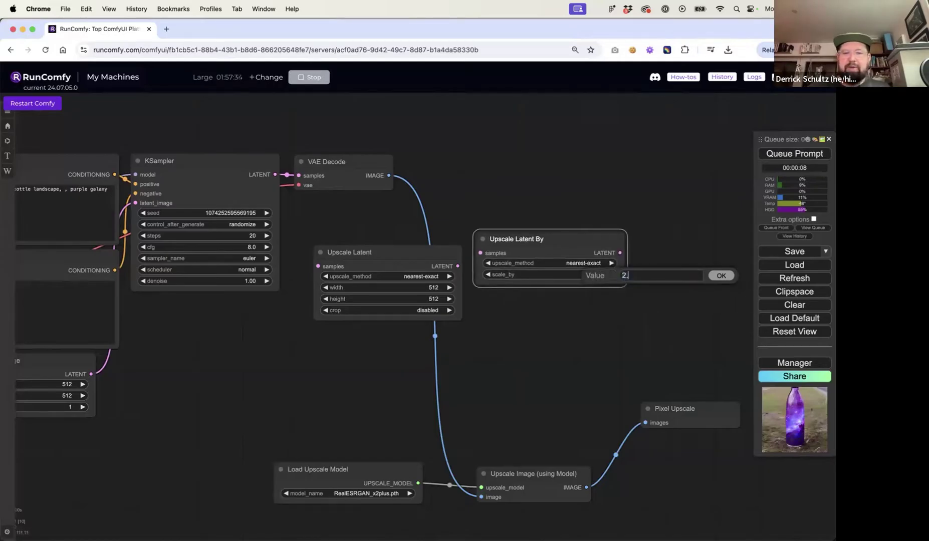
pyautogui.write('0')
pyautogui.press('Return')
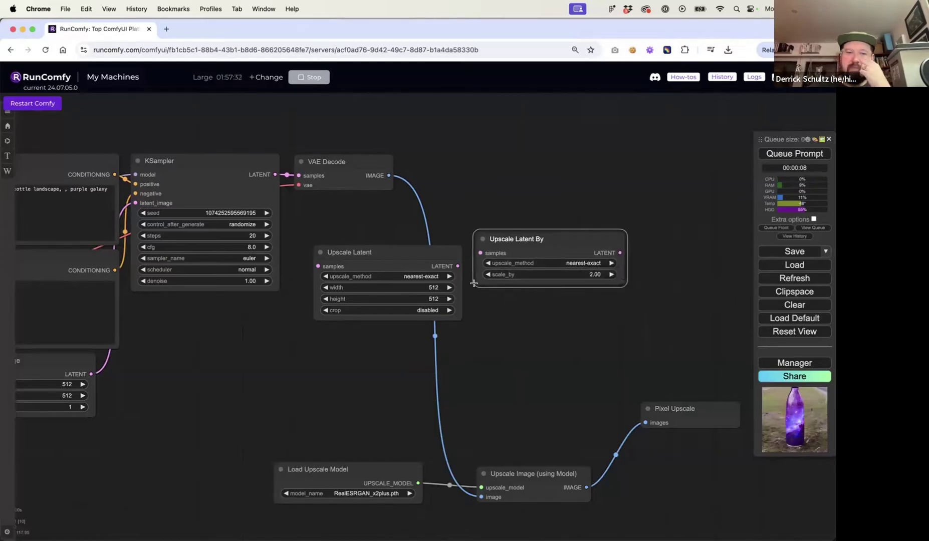
# - Delete the Upscale Latent node and move the Upscale Latent By node toward its place
pyautogui.click(409, 254)
pyautogui.press('Delete')
pyautogui.click(528, 240)
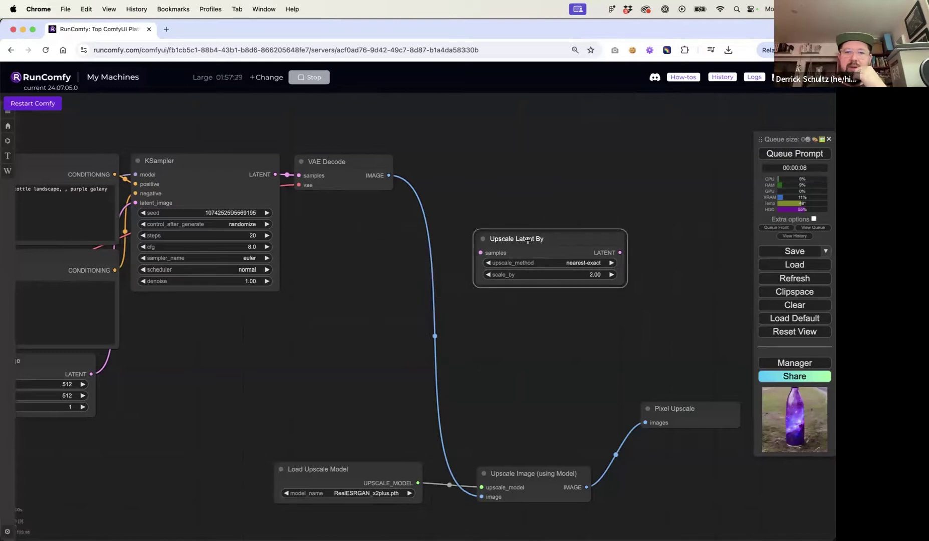
pyautogui.moveTo(528, 240); pyautogui.dragTo(411, 246)
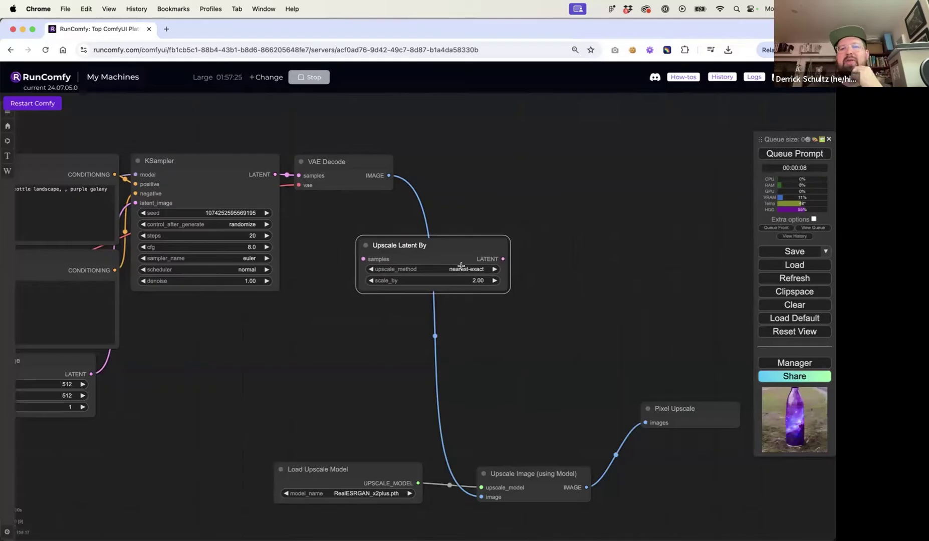
# - Connect the KSampler's latent output to the Upscale Latent By node and position that node below and beside VAE Decode
pyautogui.moveTo(457, 246); pyautogui.dragTo(507, 222)
pyautogui.click(518, 241)
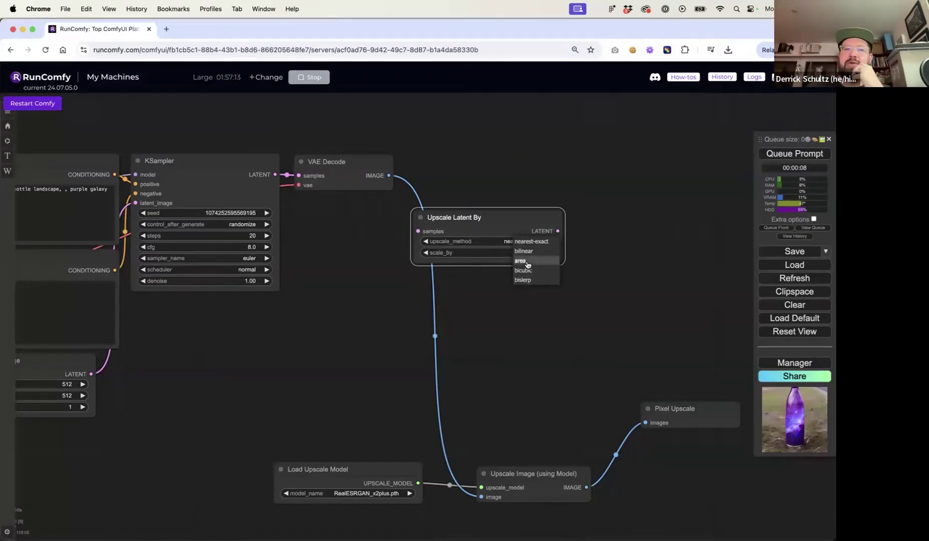
pyautogui.moveTo(470, 219); pyautogui.dragTo(488, 209)
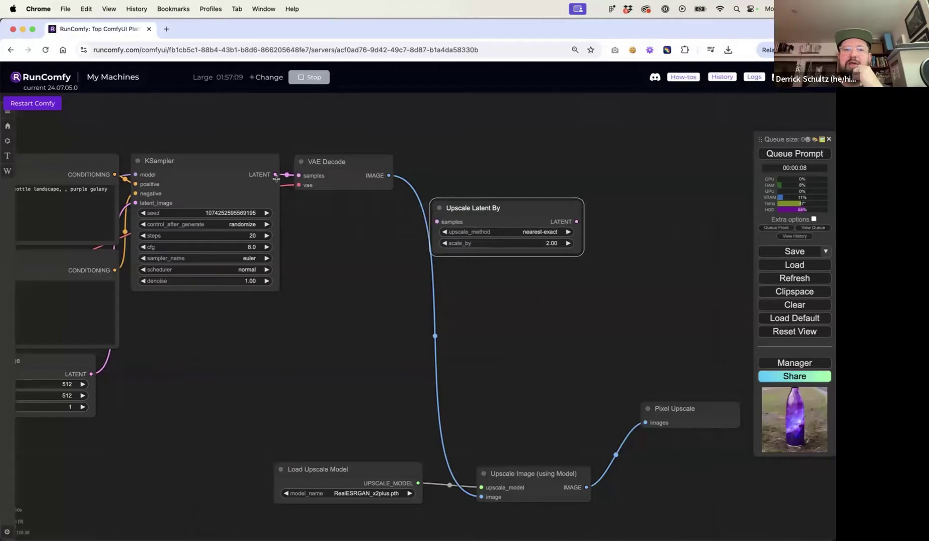
pyautogui.moveTo(275, 174); pyautogui.dragTo(437, 222)
pyautogui.moveTo(508, 206); pyautogui.dragTo(475, 225)
# - Duplicate the VAE Decode node
pyautogui.click(360, 162)
pyautogui.hotkey('ctrl', 'c')
pyautogui.hotkey('ctrl', 'v')
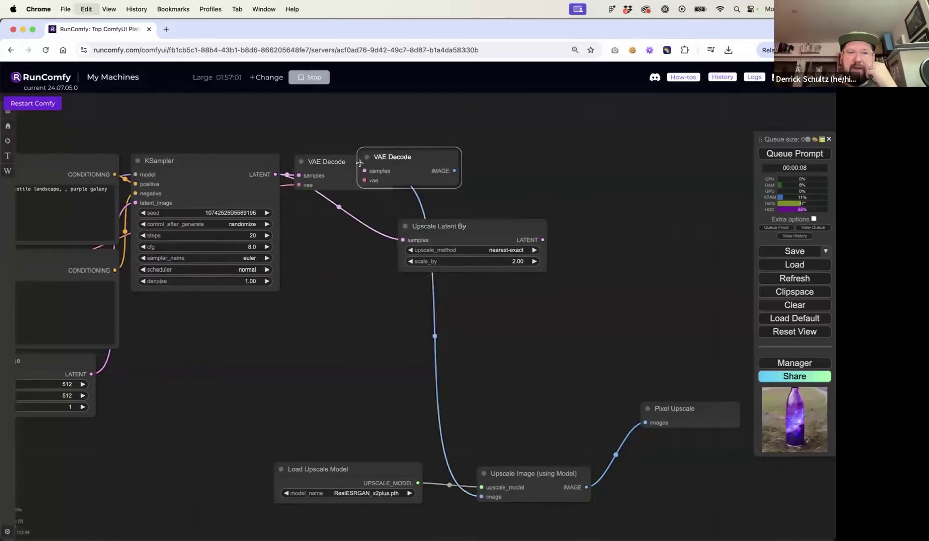
# - Place the duplicated VAE Decode beside Upscale Latent By, connecting its samples to that node's latent output and its vae to the checkpoint loader
pyautogui.moveTo(381, 163); pyautogui.dragTo(597, 256)
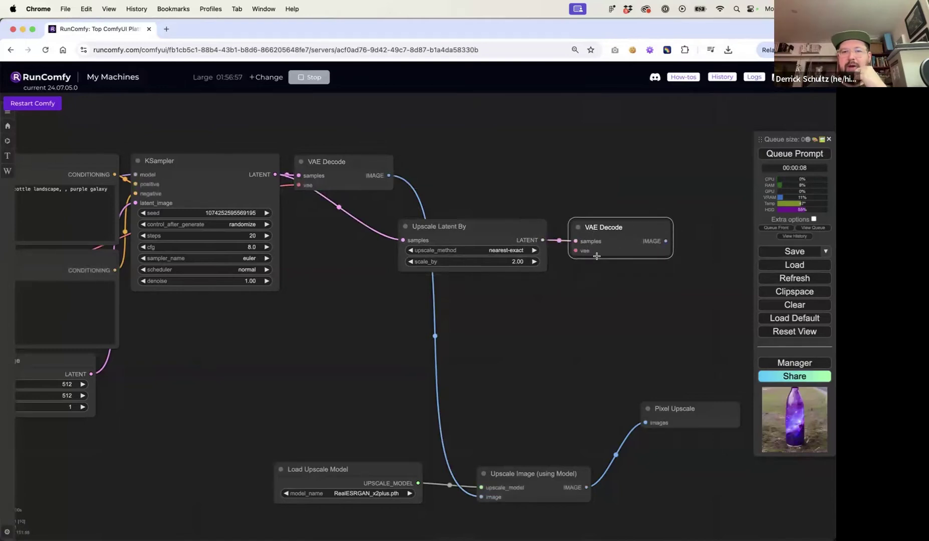
pyautogui.scroll(-6, 338, 321)
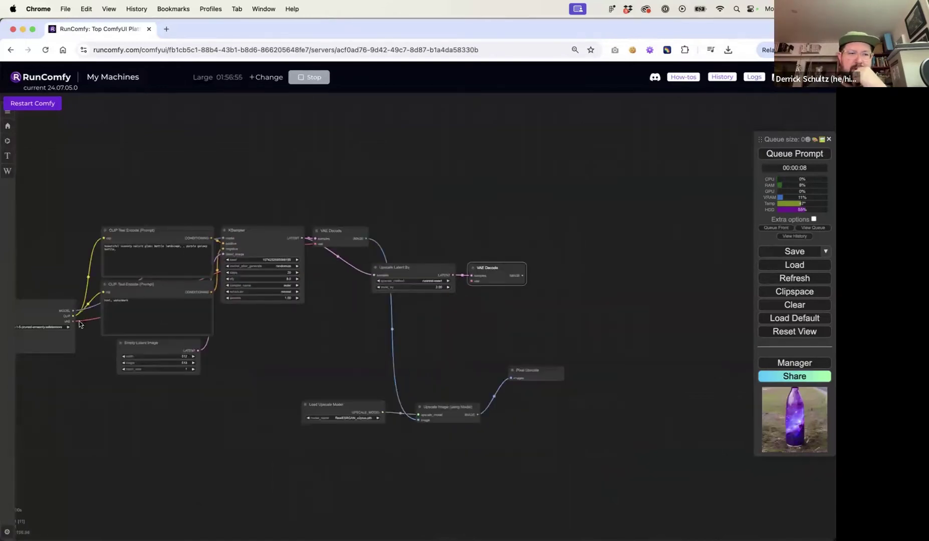
pyautogui.moveTo(76, 321); pyautogui.dragTo(472, 280)
pyautogui.scroll(9, 492, 301)
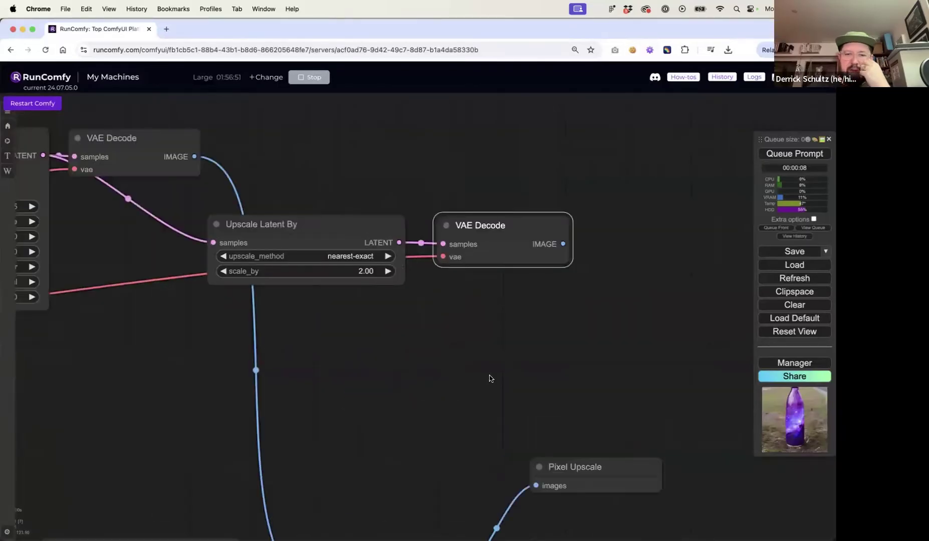
# - Add a Preview Image node and feed it the image output of the latent branch's VAE Decode
pyautogui.scroll(-7, 490, 378)
pyautogui.click(540, 422)
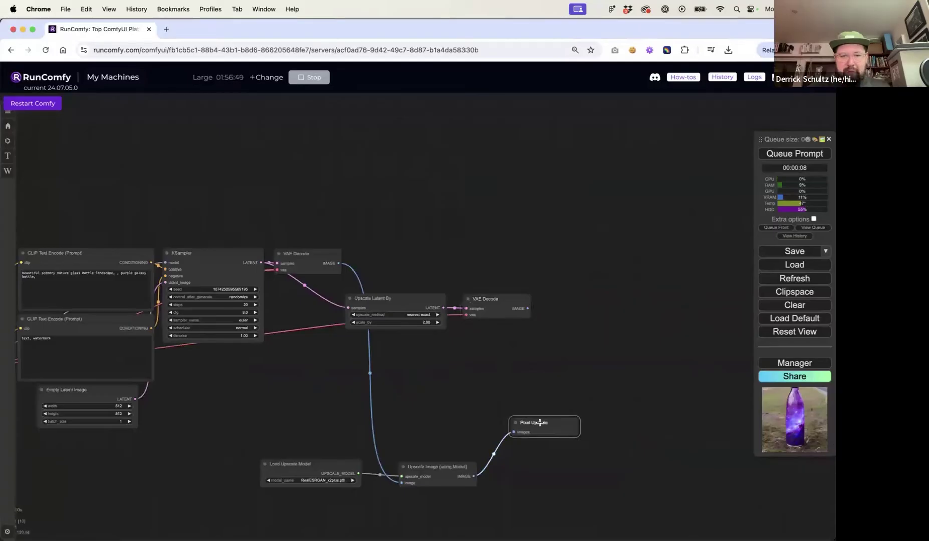
pyautogui.click(568, 369)
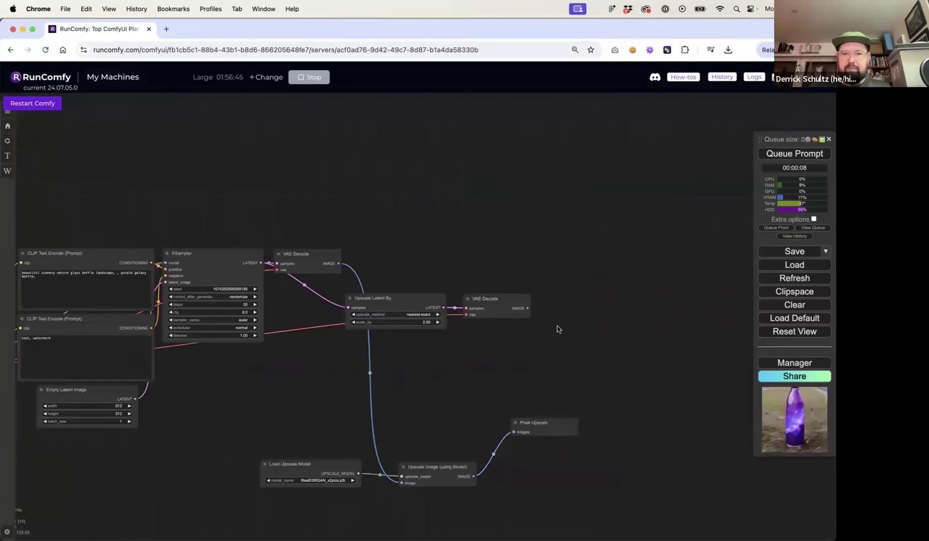
pyautogui.doubleClick(559, 328)
pyautogui.write('pre')
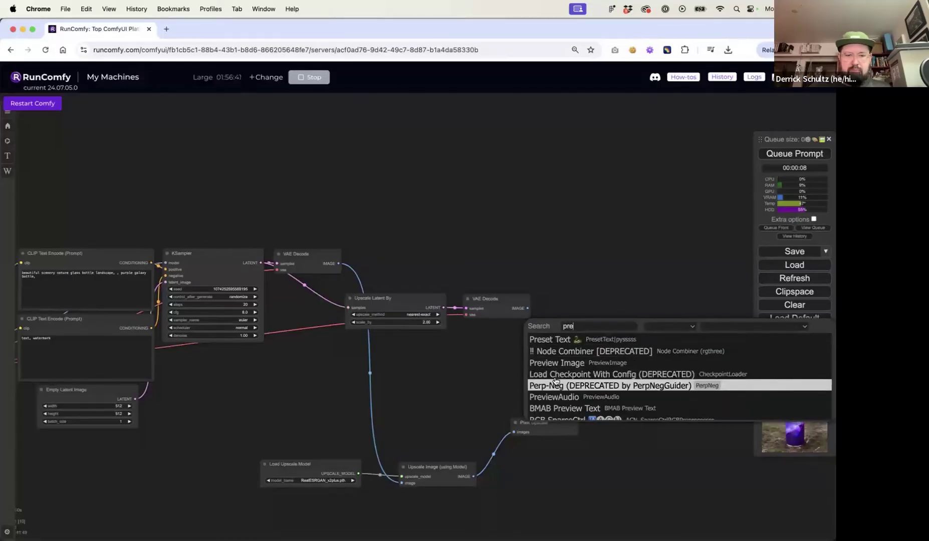
pyautogui.write('vie')
pyautogui.click(560, 340)
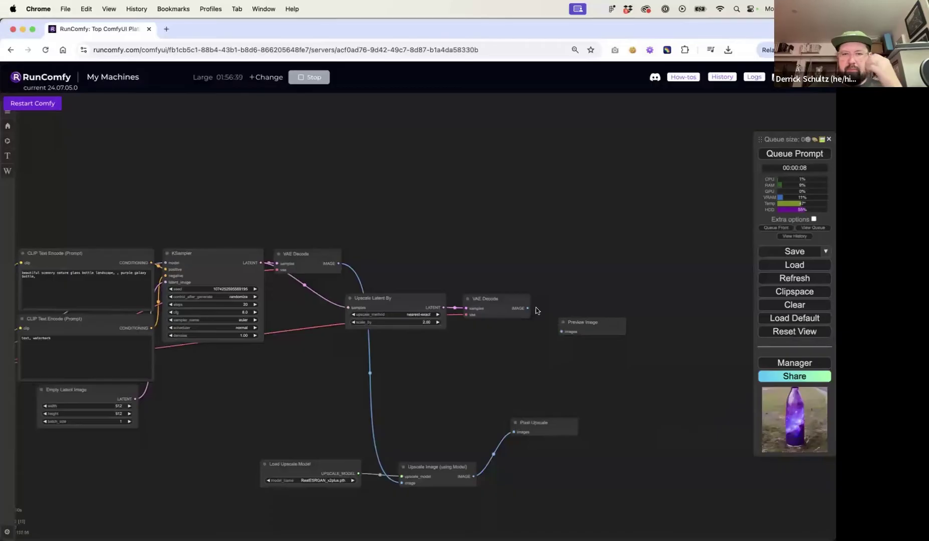
pyautogui.moveTo(528, 309); pyautogui.dragTo(575, 299)
pyautogui.scroll(8, 428, 336)
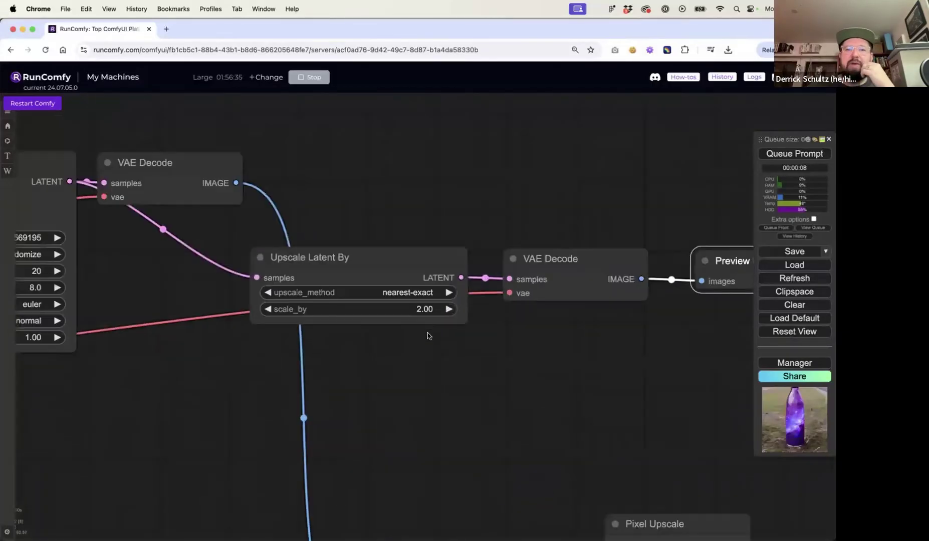
# - Queue the prompt to generate the latent and pixel upscale previews
pyautogui.scroll(-6, 430, 334)
pyautogui.moveTo(482, 341); pyautogui.dragTo(416, 335)
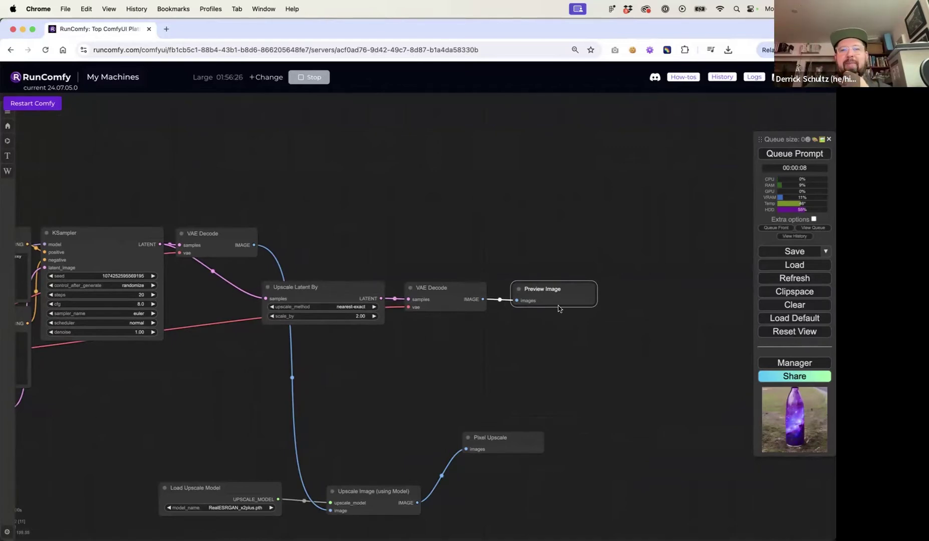
pyautogui.click(780, 155)
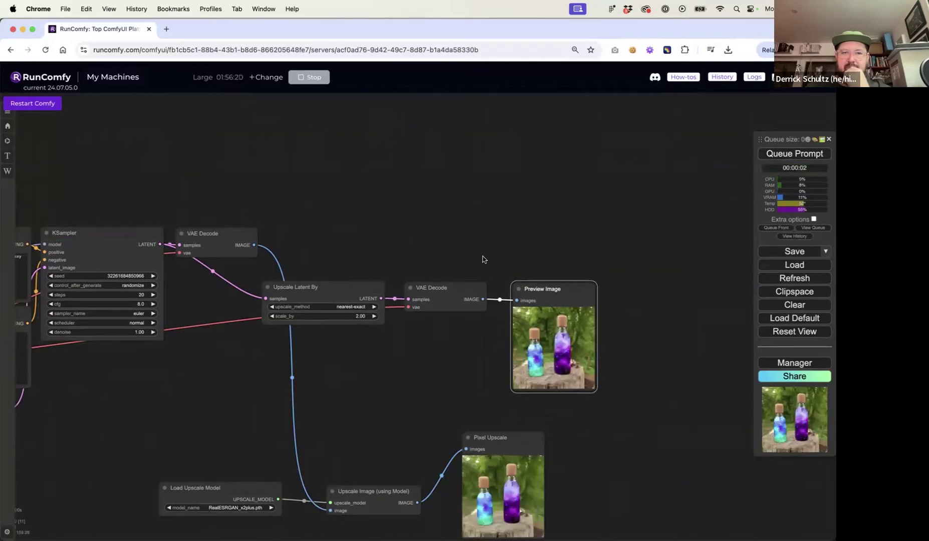
# - Duplicate the Preview Image node, place the copy above the original and connect the first VAE Decode's image output to it
pyautogui.hotkey('ctrl', 'c')
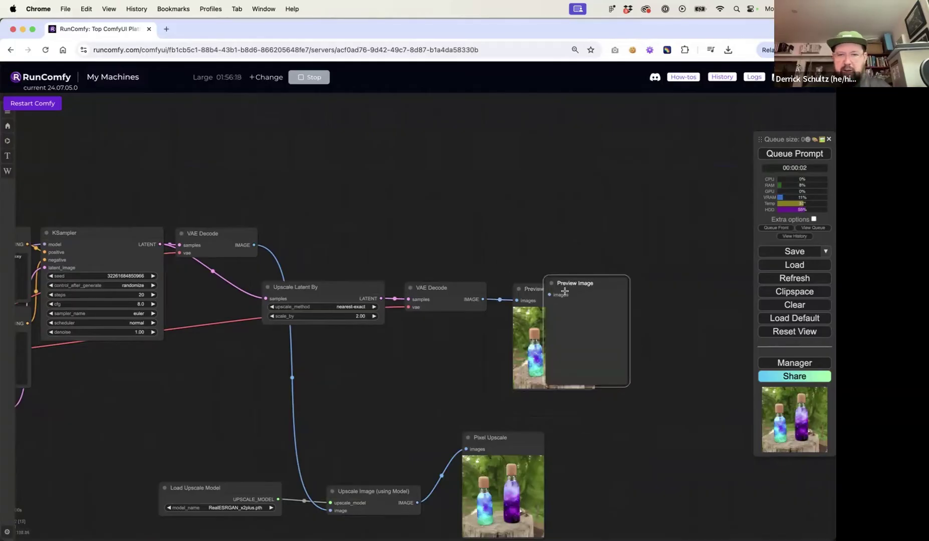
pyautogui.hotkey('ctrl', 'v')
pyautogui.moveTo(356, 216); pyautogui.dragTo(323, 214)
pyautogui.moveTo(255, 246); pyautogui.dragTo(551, 174)
# - Rename the upper Preview Image node to Initial Image Preview
pyautogui.rightClick(551, 173)
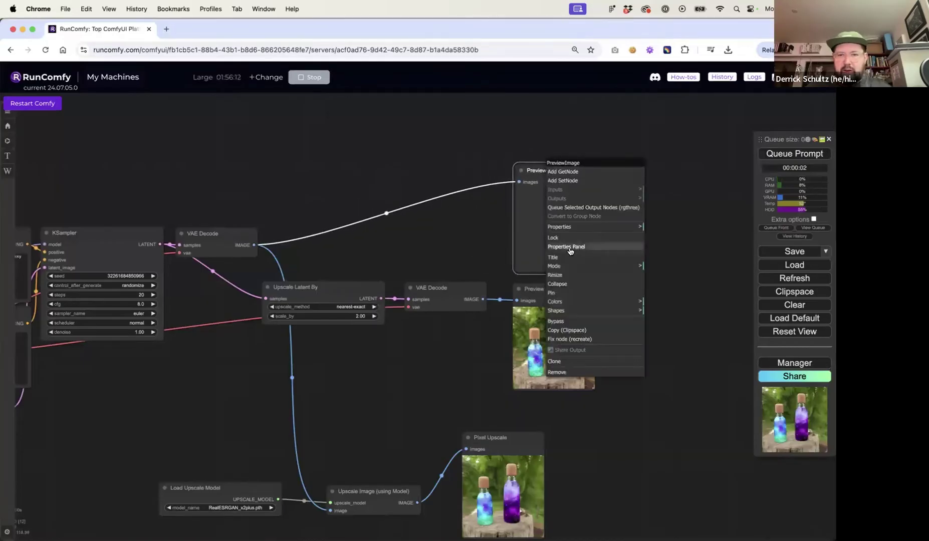
pyautogui.click(553, 257)
pyautogui.tripleClick(605, 258)
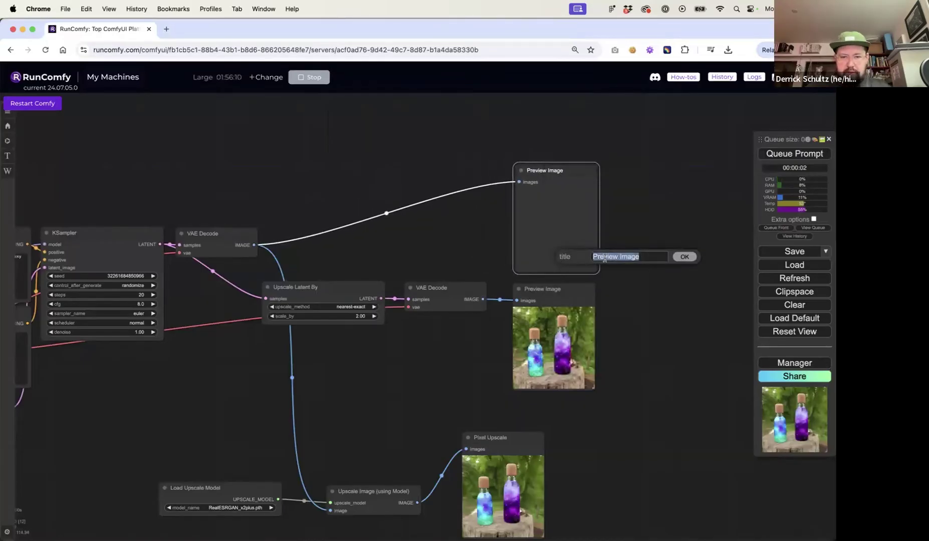
pyautogui.write('Int')
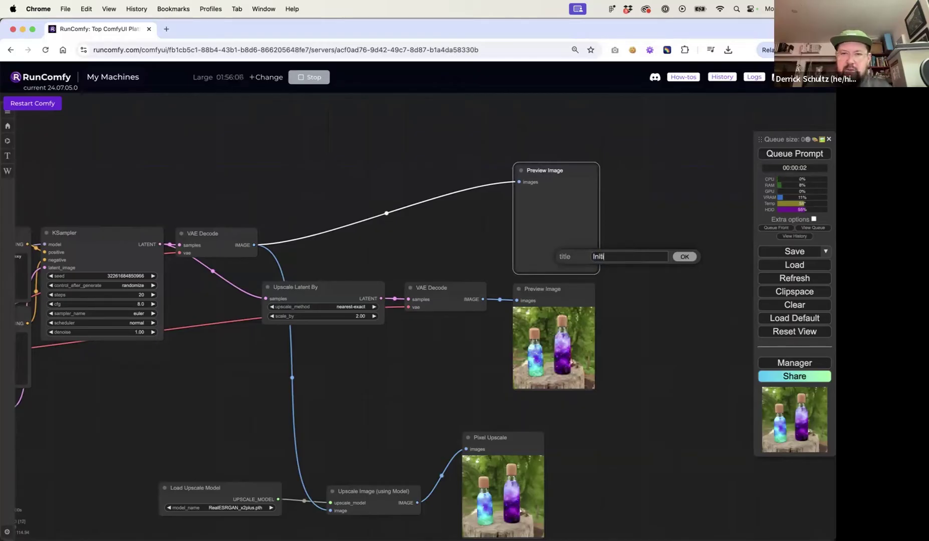
pyautogui.write('ial Image Preview')
pyautogui.press('Return')
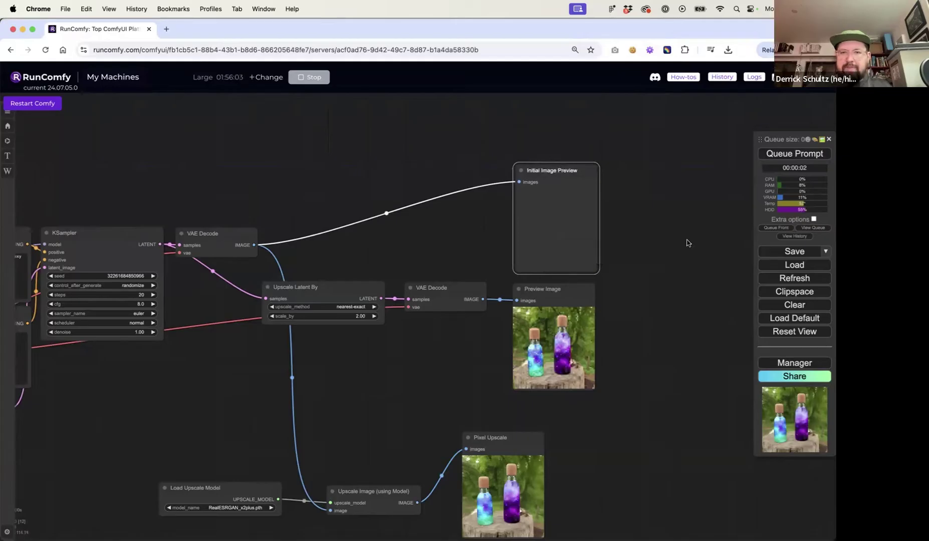
# - Rename the latent branch's Preview Image node to Latent Upscale
pyautogui.rightClick(549, 289)
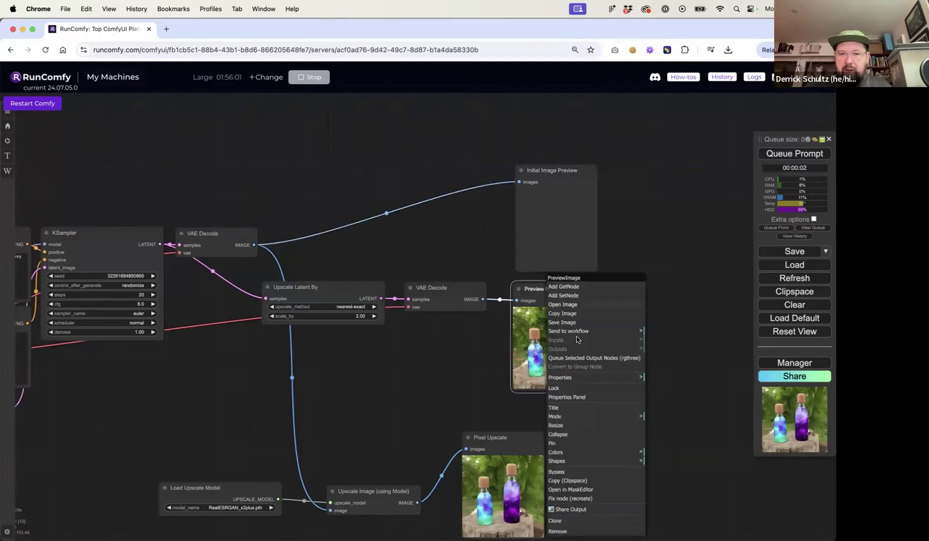
pyautogui.click(575, 412)
pyautogui.tripleClick(616, 407)
pyautogui.write('Latent U')
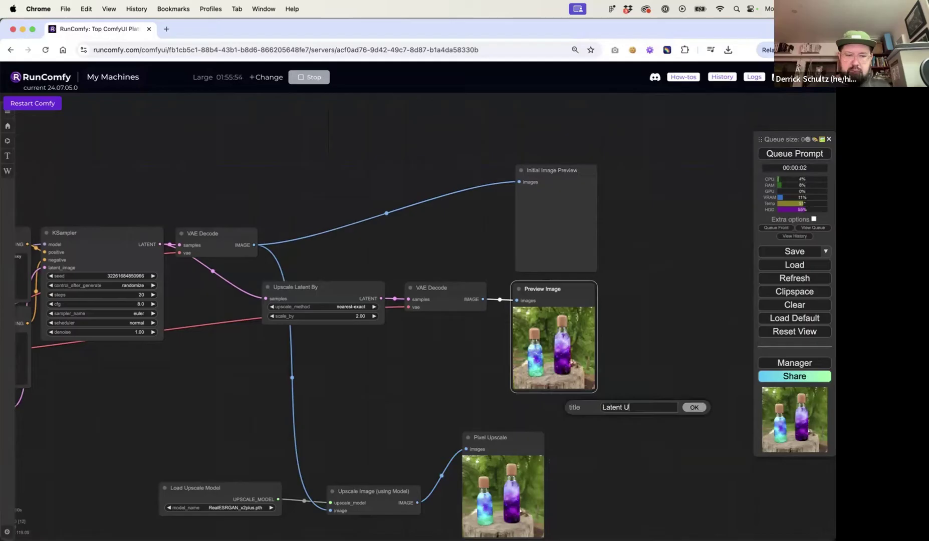
pyautogui.write('pscale')
pyautogui.press('Return')
# - Align the Pixel Upscale preview directly below Latent Upscale and queue the prompt
pyautogui.moveTo(493, 439); pyautogui.dragTo(545, 411)
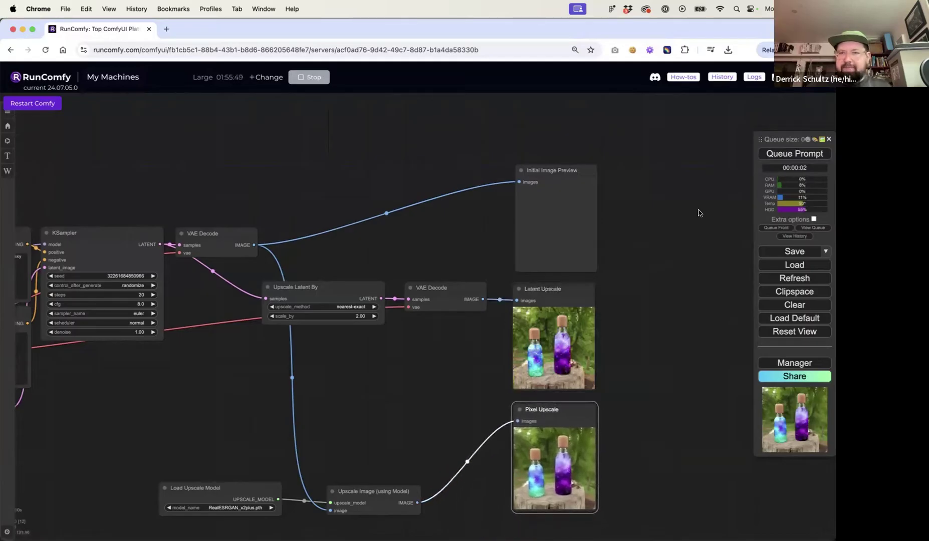
pyautogui.click(774, 155)
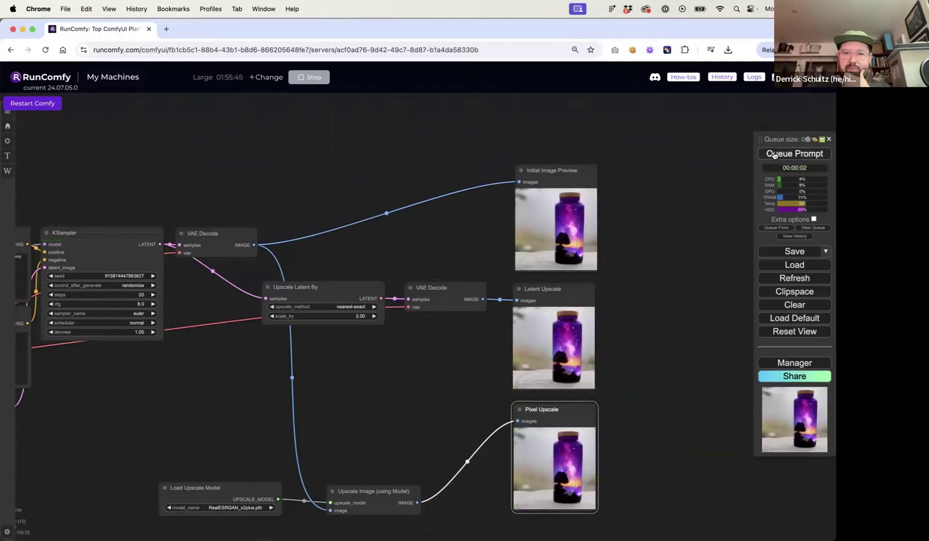
# - Compare the Initial Image Preview and Latent Upscale images up close
pyautogui.scroll(5, 625, 360)
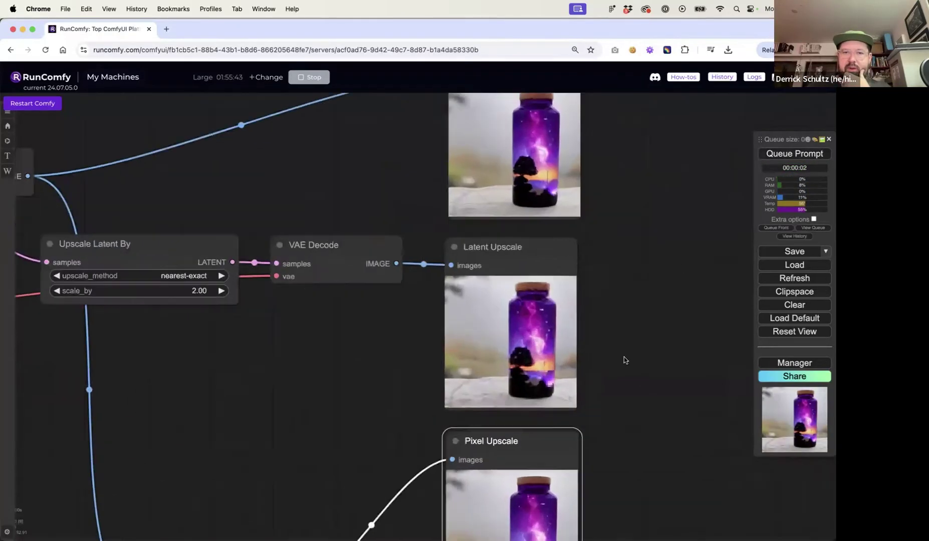
pyautogui.moveTo(605, 294); pyautogui.dragTo(608, 381)
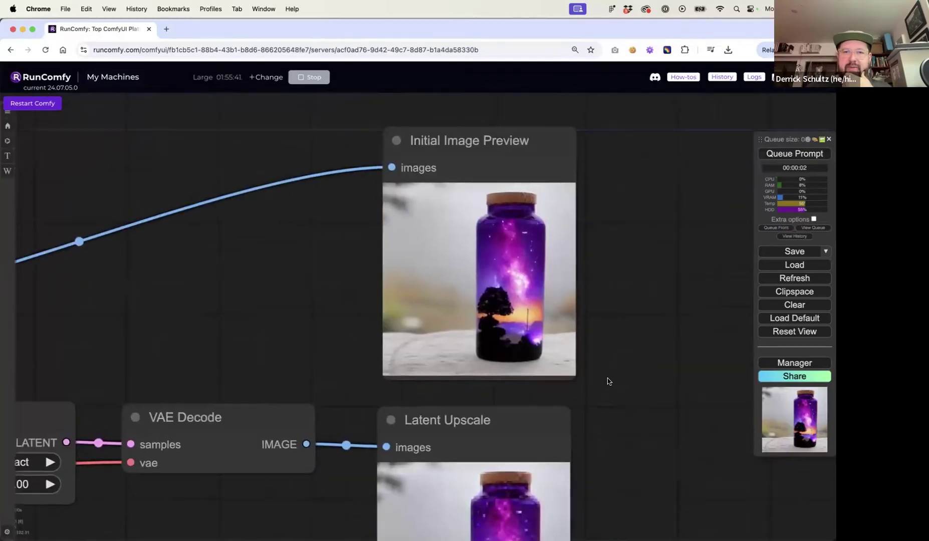
pyautogui.scroll(5, 585, 265)
pyautogui.scroll(-2, 585, 265)
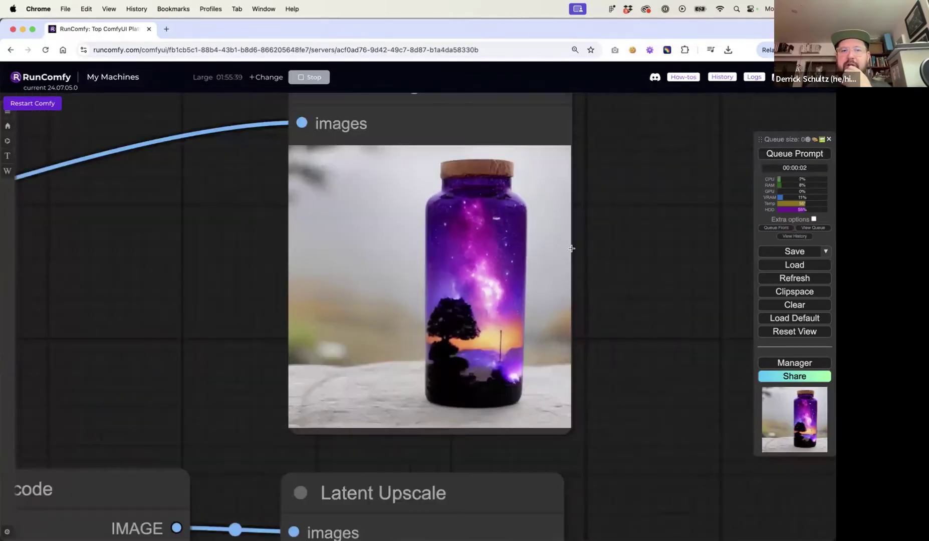
pyautogui.scroll(-5, 604, 321)
pyautogui.scroll(-3, 586, 264)
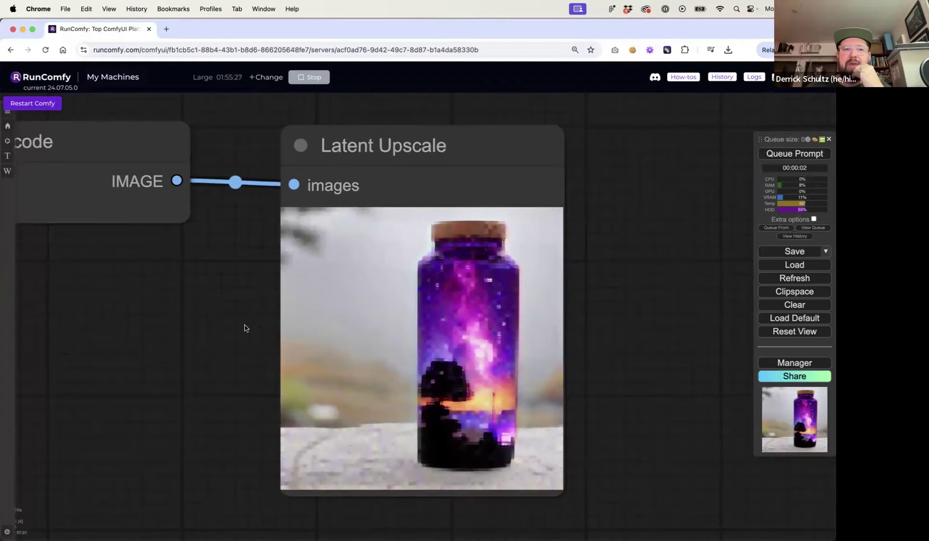
# - Set upscale_method to bicubic on the Upscale Latent By node and queue the prompt
pyautogui.scroll(-6, 244, 327)
pyautogui.moveTo(197, 326); pyautogui.dragTo(417, 357)
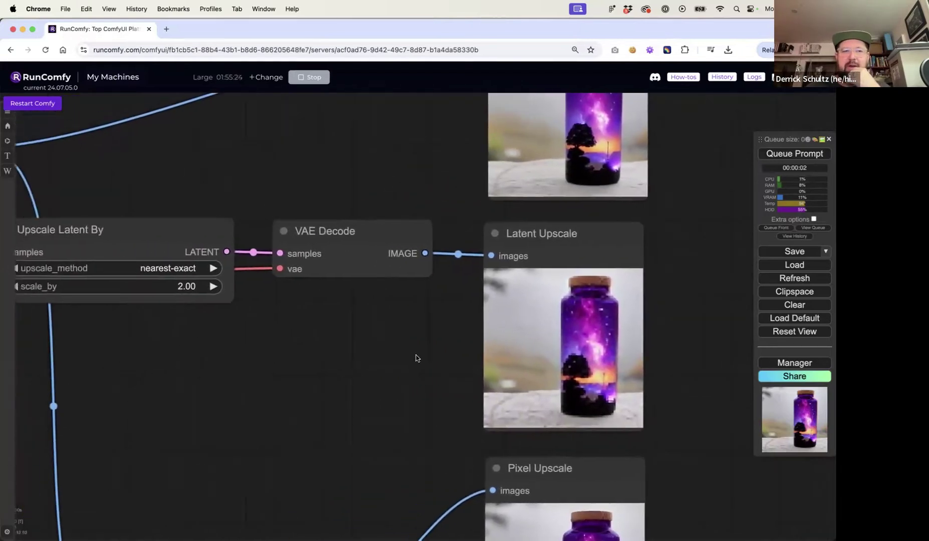
pyautogui.click(187, 271)
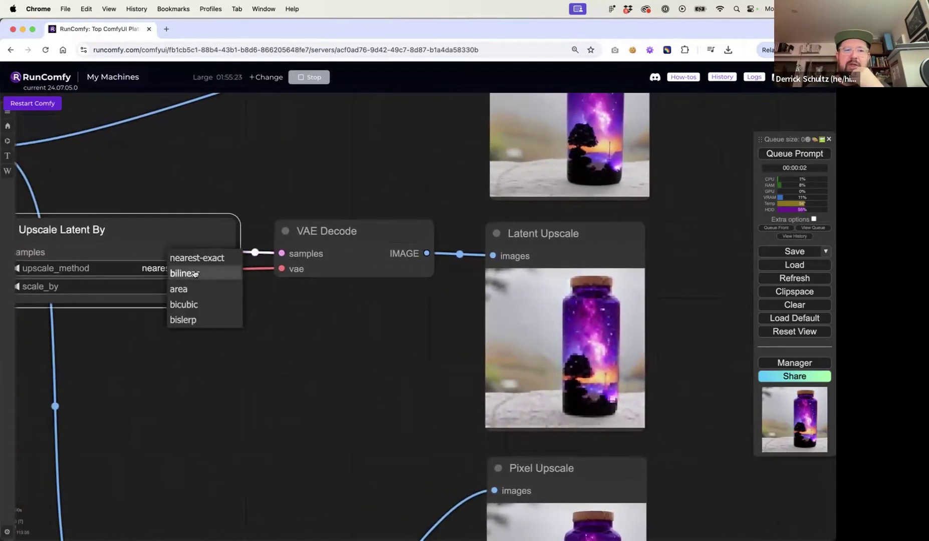
pyautogui.click(198, 306)
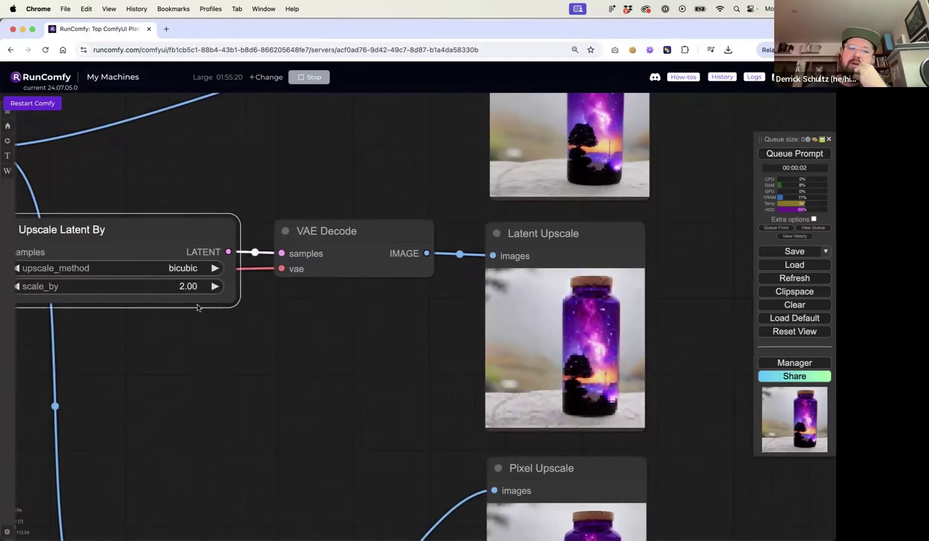
pyautogui.click(799, 153)
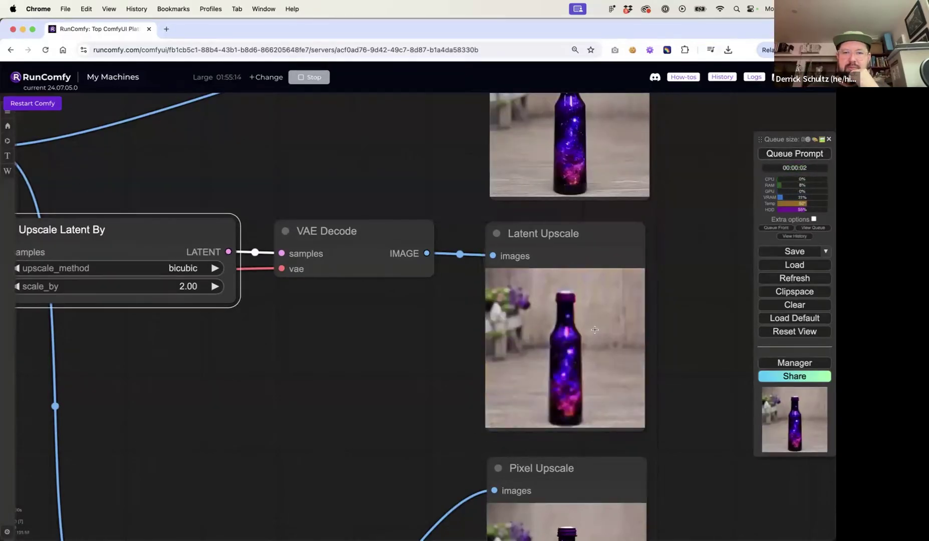
# - Examine the bicubic Latent Upscale image up close and nudge its preview node slightly
pyautogui.scroll(10, 595, 330)
pyautogui.scroll(-8, 537, 314)
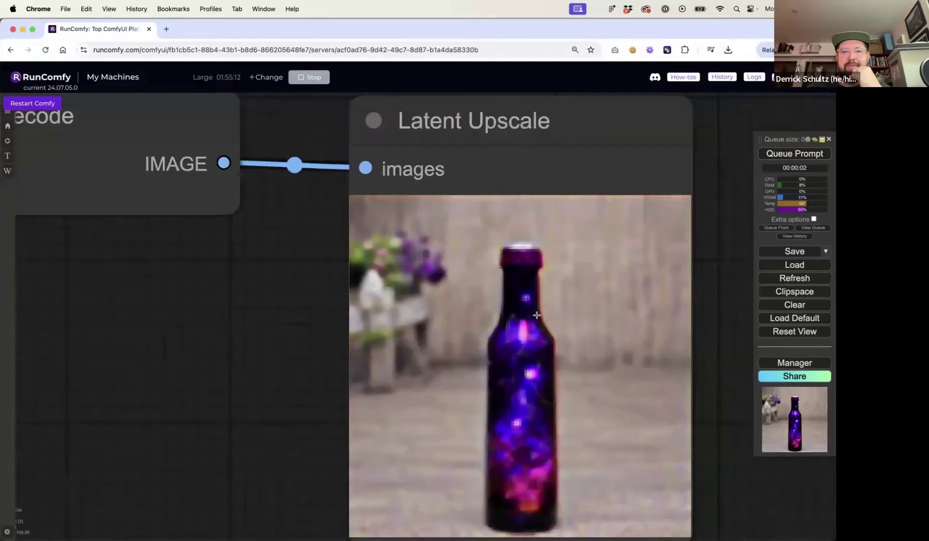
pyautogui.scroll(-5, 633, 264)
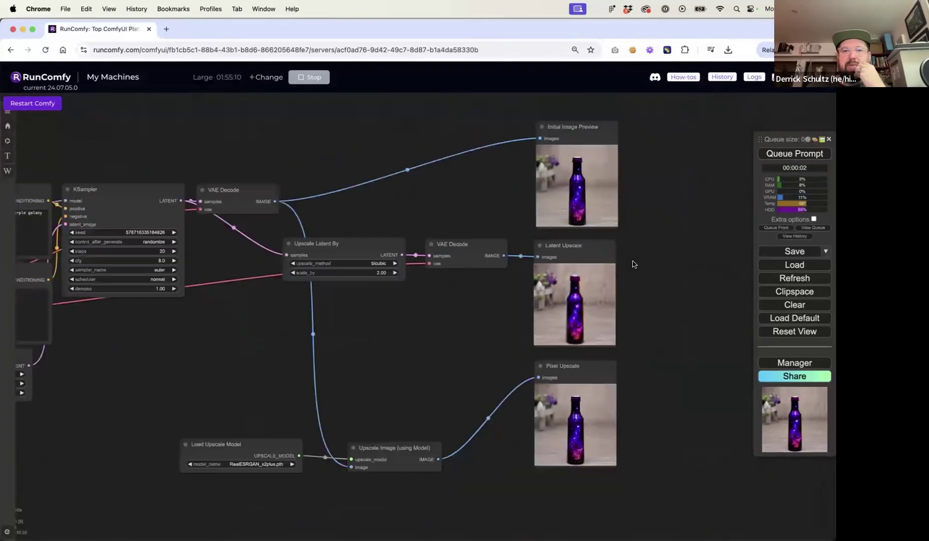
pyautogui.click(592, 246)
pyautogui.moveTo(592, 247); pyautogui.dragTo(593, 249)
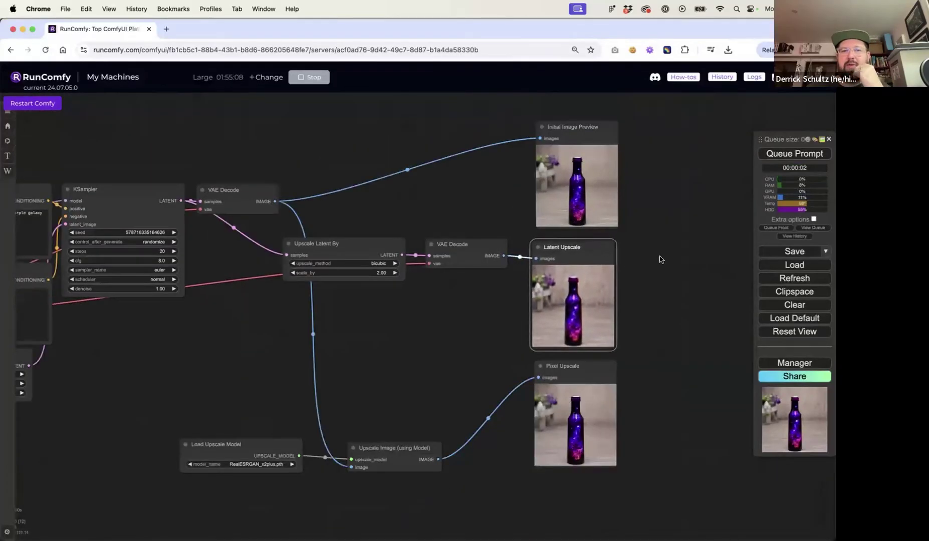
pyautogui.click(129, 190)
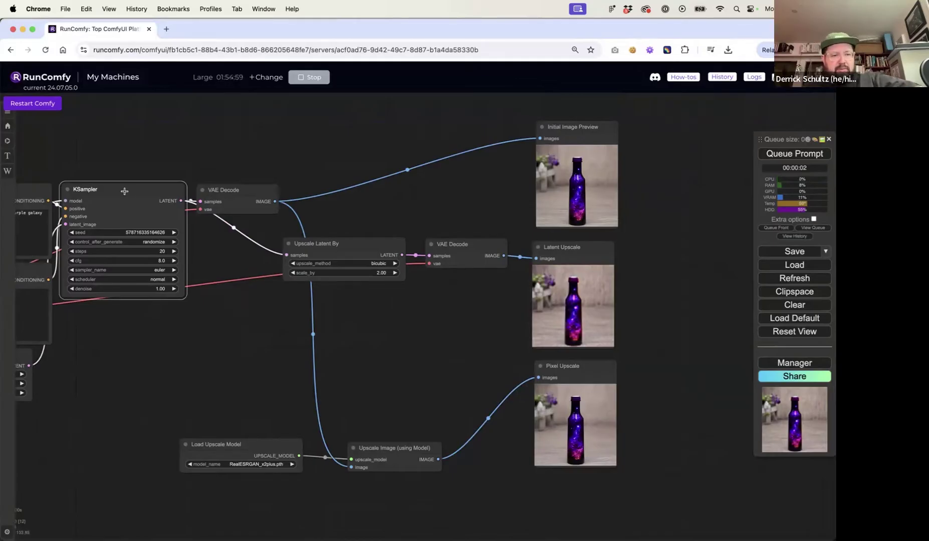
pyautogui.scroll(-3, 140, 191)
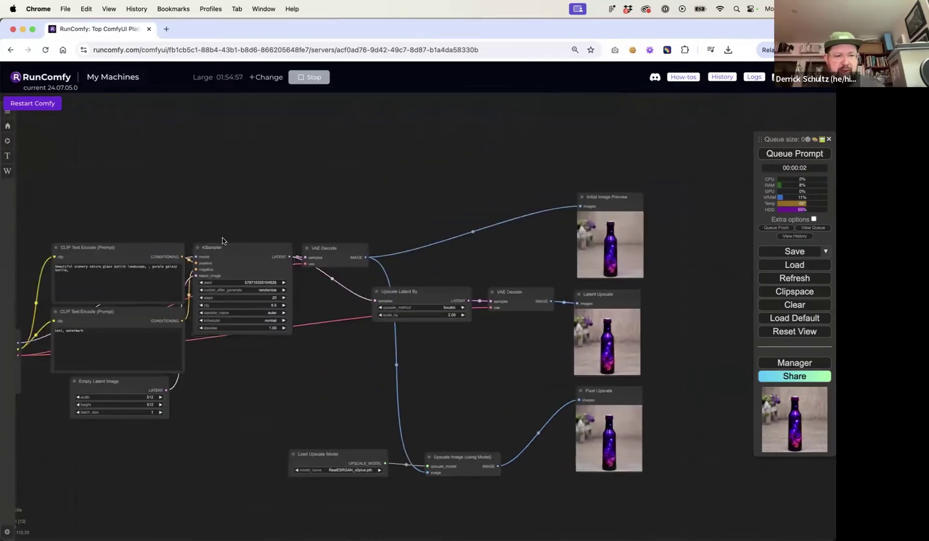
pyautogui.click(225, 249)
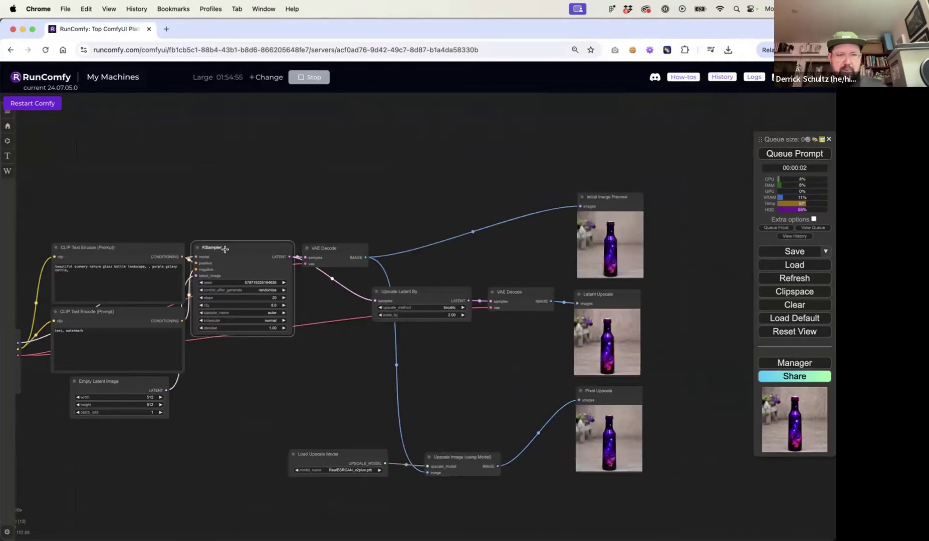
pyautogui.scroll(5, 250, 253)
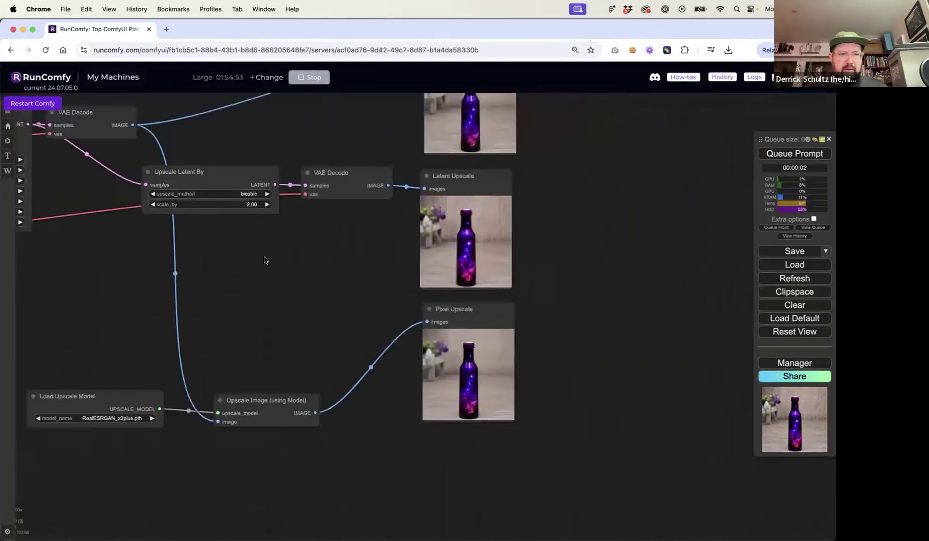
pyautogui.scroll(-1, 265, 260)
pyautogui.moveTo(288, 273); pyautogui.dragTo(361, 303)
pyautogui.click(64, 167)
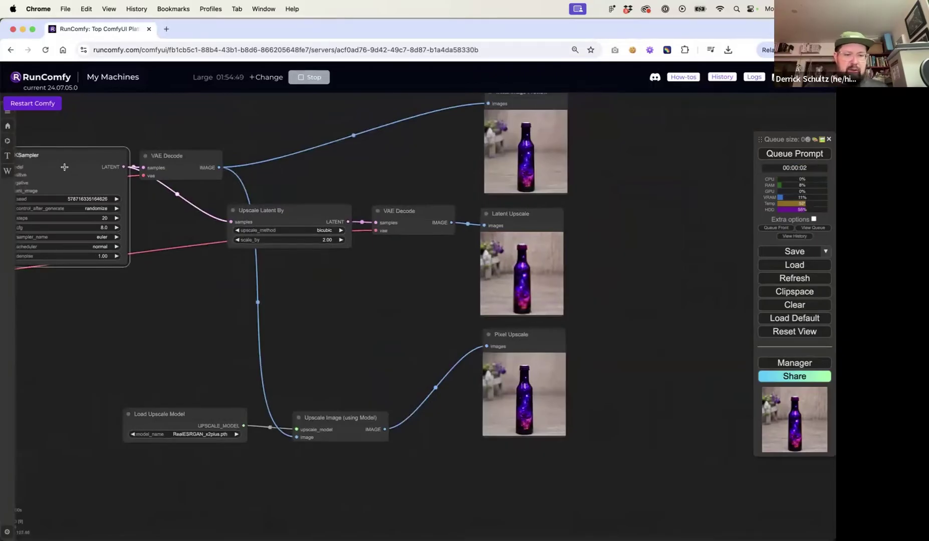
pyautogui.hotkey('ctrl', 'shift', 'v')
pyautogui.press('Delete')
# - Duplicate the original KSampler node and place the copy beside the Latent Upscale preview
pyautogui.click(78, 161)
pyautogui.hotkey('ctrl', 'c')
pyautogui.hotkey('ctrl', 'v')
pyautogui.moveTo(120, 159); pyautogui.dragTo(646, 172)
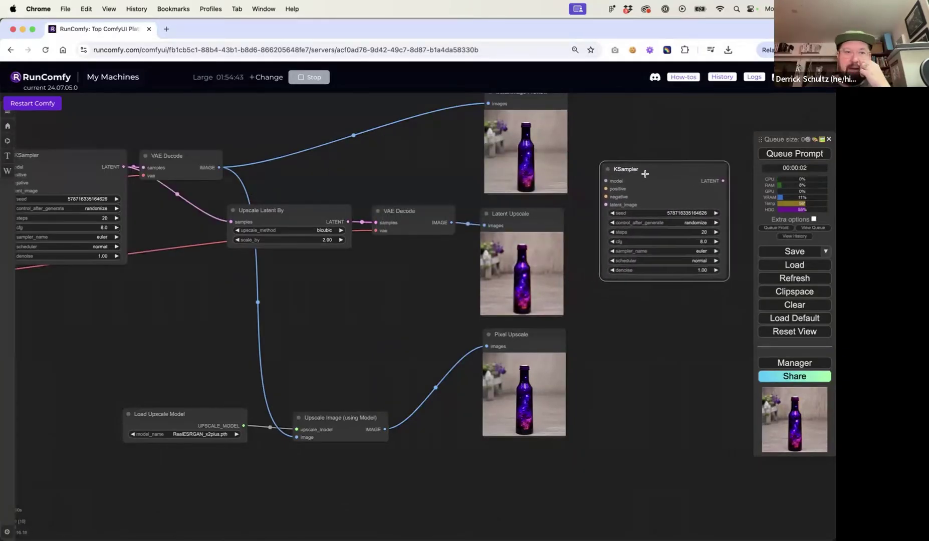
# - Connect the Upscale Latent By output to the copied KSampler's latent_image and set that sampler's denoise to 0.2
pyautogui.click(565, 245)
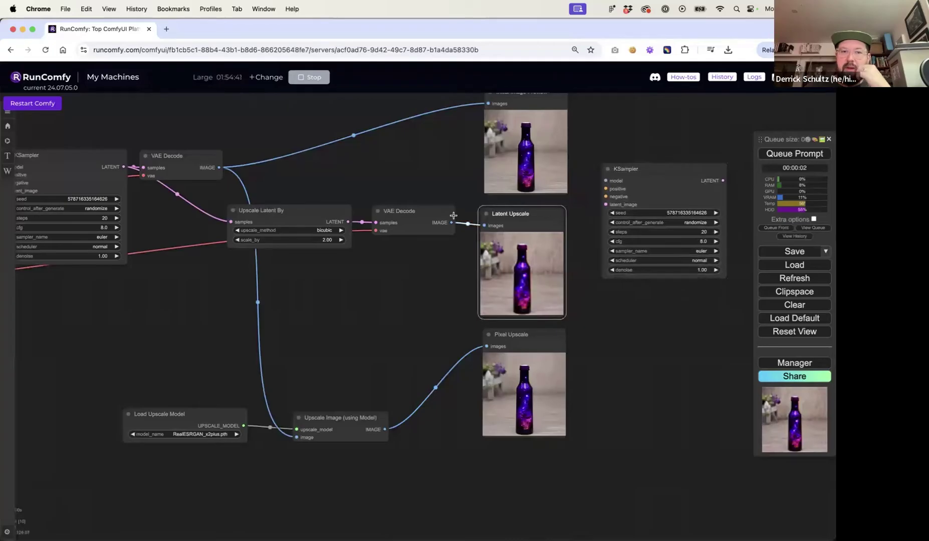
pyautogui.moveTo(380, 221); pyautogui.dragTo(383, 254)
pyautogui.moveTo(349, 222); pyautogui.dragTo(606, 204)
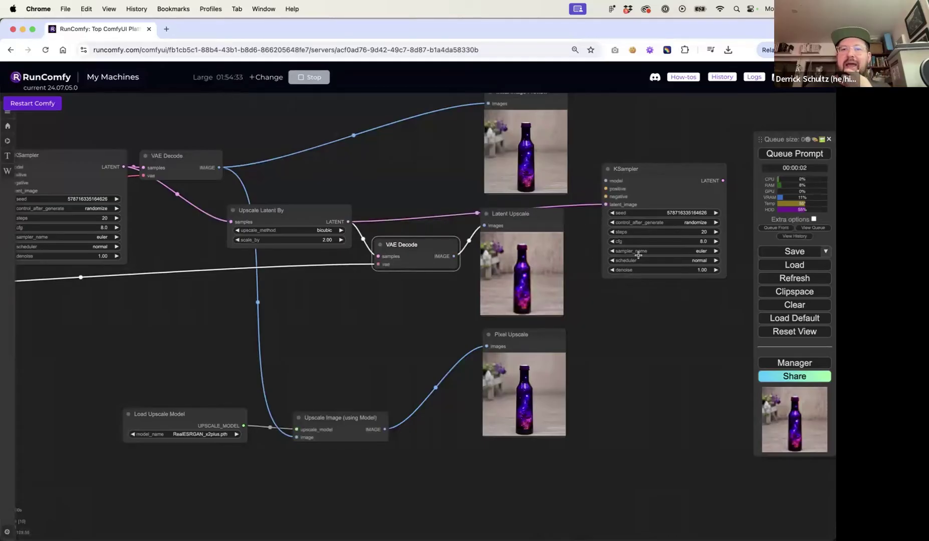
pyautogui.click(702, 271)
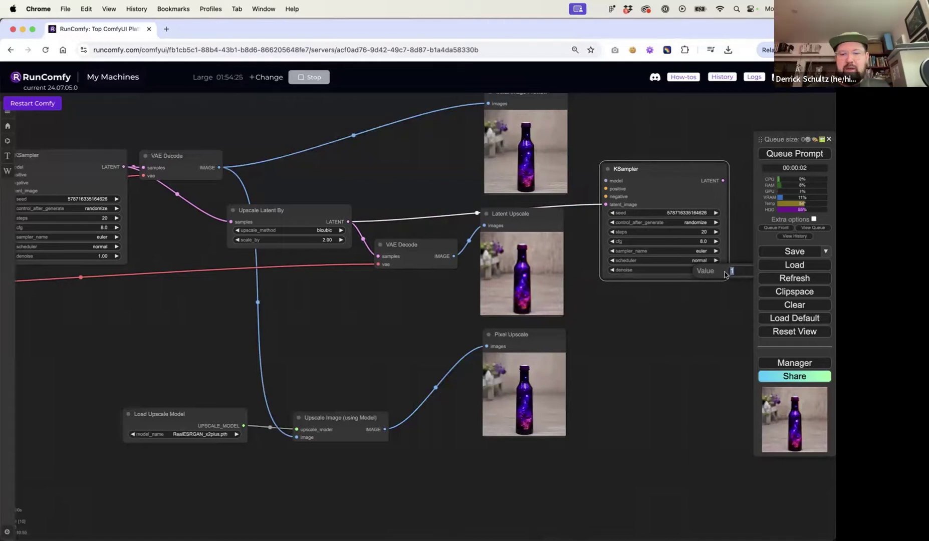
pyautogui.write('0.2')
pyautogui.press('Return')
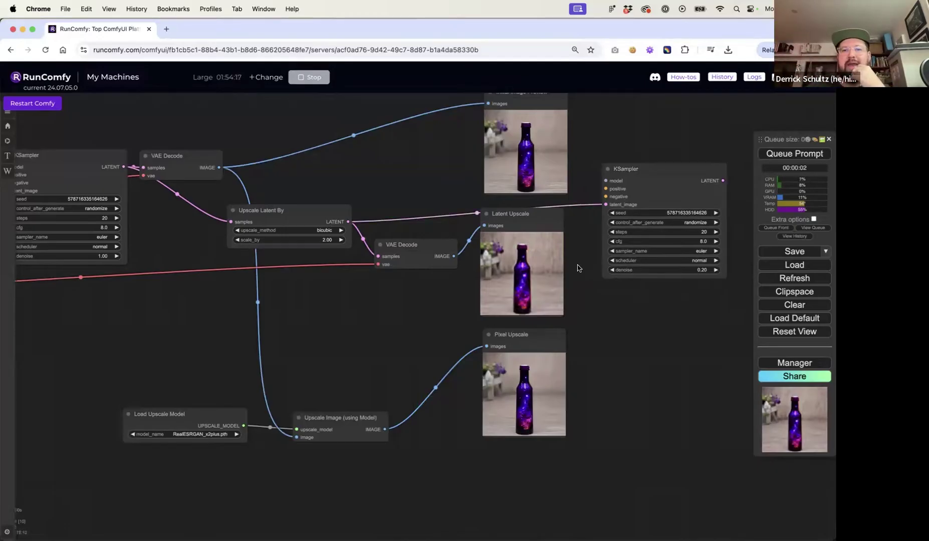
# - Move the latent branch's VAE Decode, Latent Upscale preview and copied KSampler closer to the Upscale Latent By node
pyautogui.scroll(-5, 575, 265)
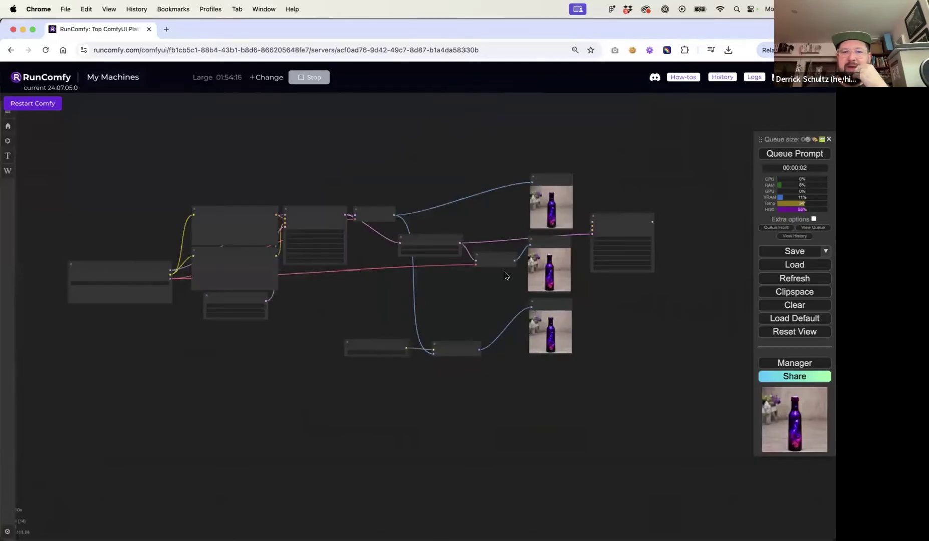
pyautogui.scroll(5, 188, 266)
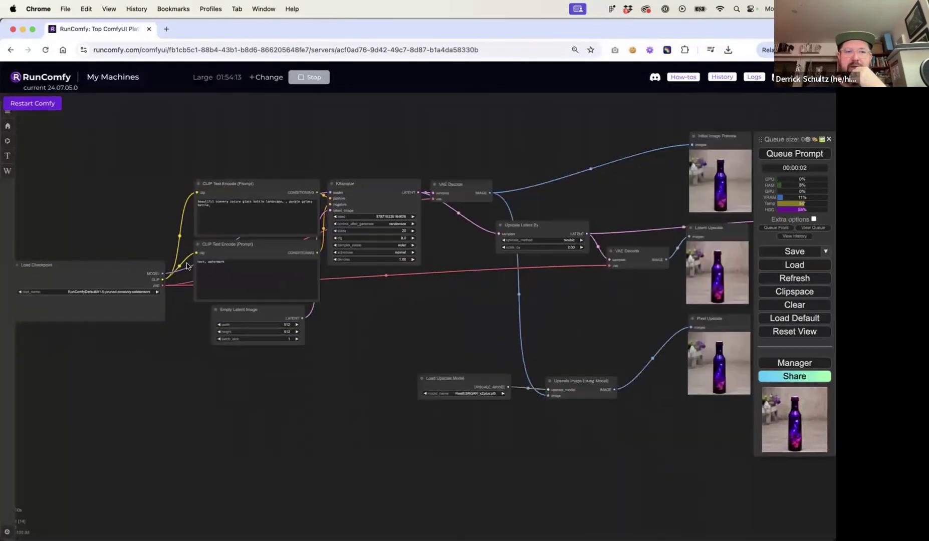
pyautogui.moveTo(382, 314); pyautogui.dragTo(296, 324)
pyautogui.moveTo(562, 263); pyautogui.dragTo(495, 291)
pyautogui.moveTo(636, 239); pyautogui.dragTo(564, 284)
pyautogui.moveTo(715, 204); pyautogui.dragTo(582, 243)
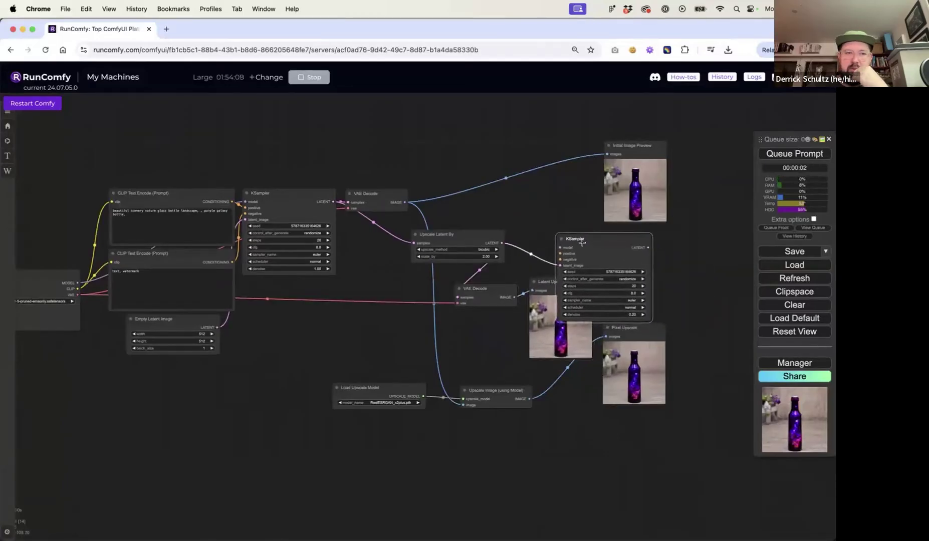
# - Connect the checkpoint's MODEL and both prompts' conditioning to the copied KSampler's model, positive and negative inputs, and move the sampler clear of the preview
pyautogui.moveTo(74, 284); pyautogui.dragTo(561, 247)
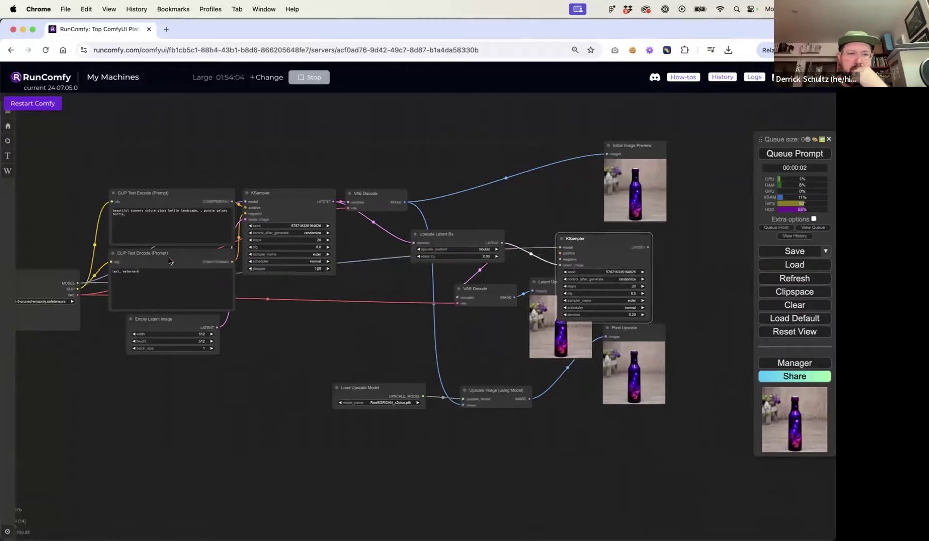
pyautogui.moveTo(233, 202); pyautogui.dragTo(560, 254)
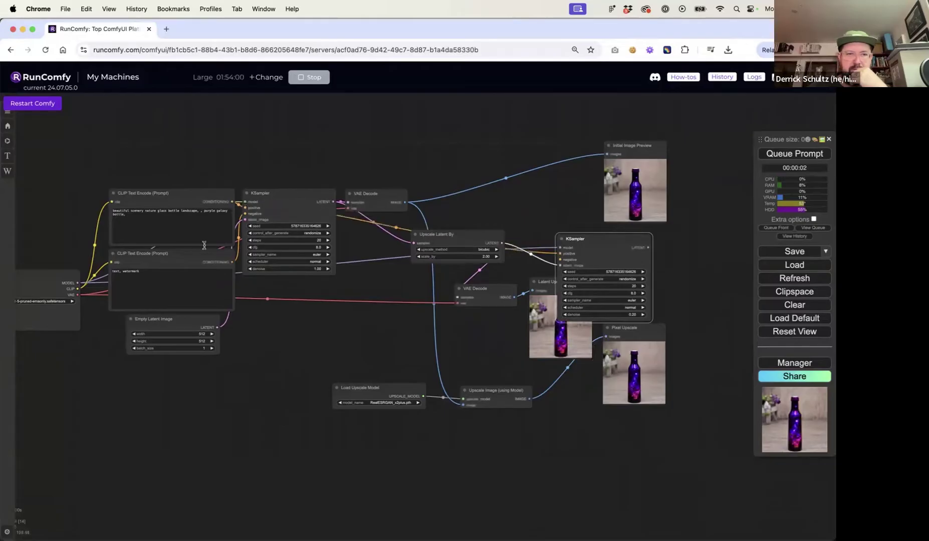
pyautogui.moveTo(232, 262); pyautogui.dragTo(650, 234)
# - Duplicate the VAE Decode node after the copied KSampler and connect it to that sampler's latent output and the checkpoint's VAE
pyautogui.click(487, 291)
pyautogui.moveTo(486, 292); pyautogui.dragTo(720, 251)
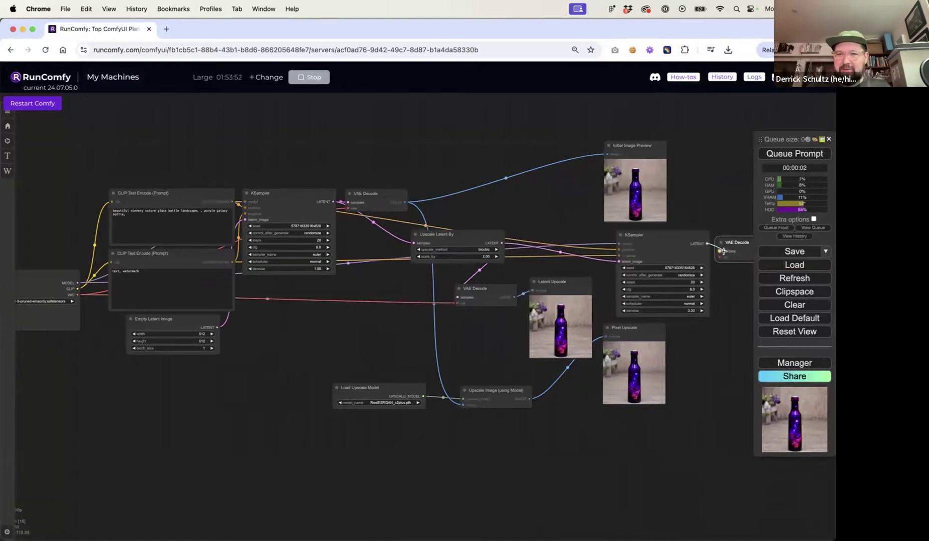
pyautogui.moveTo(78, 295); pyautogui.dragTo(720, 257)
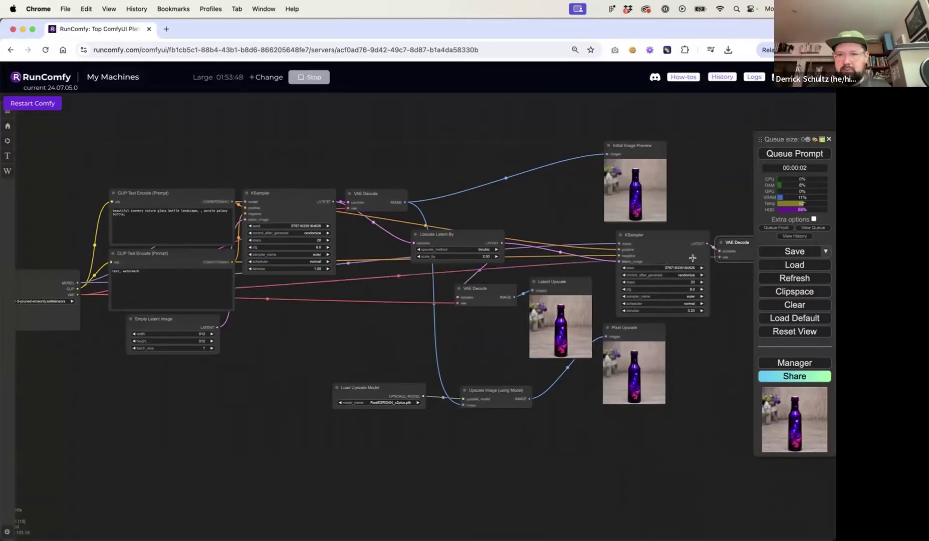
# - Attach a copy of the Latent Upscale preview to the new VAE Decode and line up the Initial Image and Pixel Upscale previews with it
pyautogui.click(563, 286)
pyautogui.hotkey('ctrl', 'c')
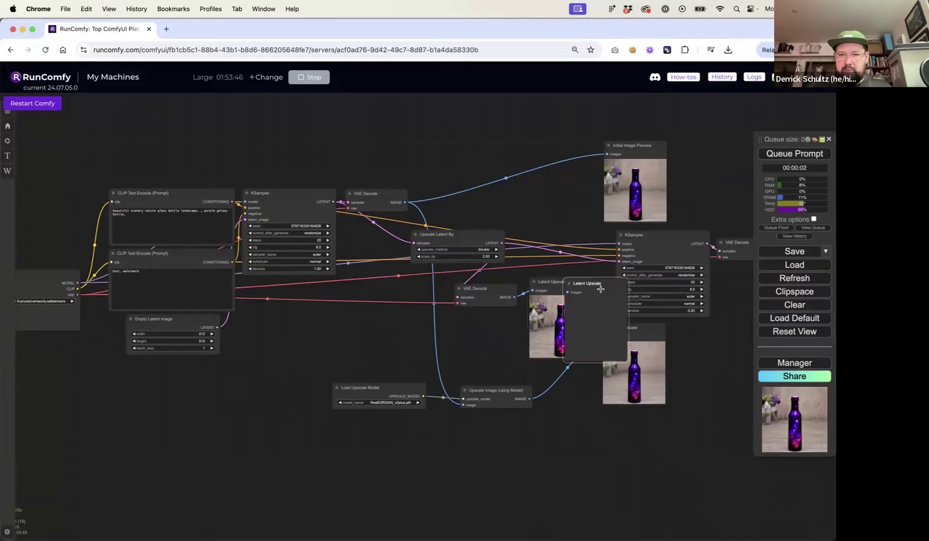
pyautogui.hotkey('ctrl', 'v')
pyautogui.moveTo(683, 339); pyautogui.dragTo(668, 265)
pyautogui.click(627, 260)
pyautogui.moveTo(519, 161); pyautogui.dragTo(699, 165)
pyautogui.moveTo(514, 343); pyautogui.dragTo(698, 352)
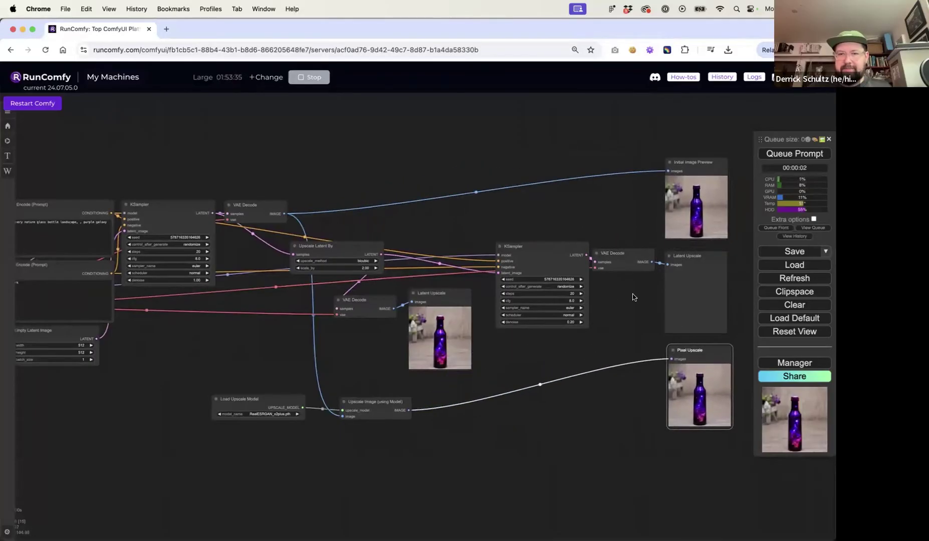
# - Retitle the new preview node "Latent Upscale (Complete)" and queue the prompt
pyautogui.moveTo(633, 297); pyautogui.dragTo(554, 307)
pyautogui.scroll(5, 601, 295)
pyautogui.rightClick(566, 253)
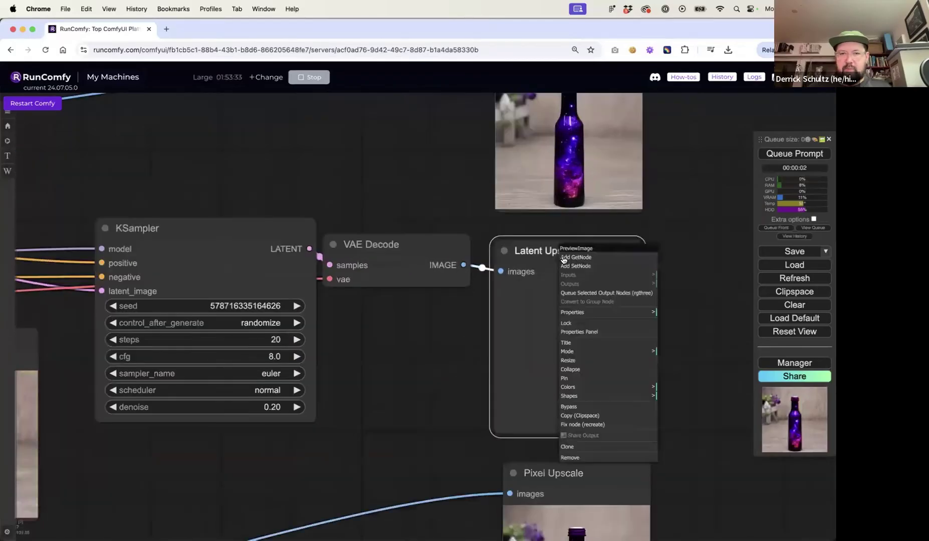
pyautogui.click(584, 342)
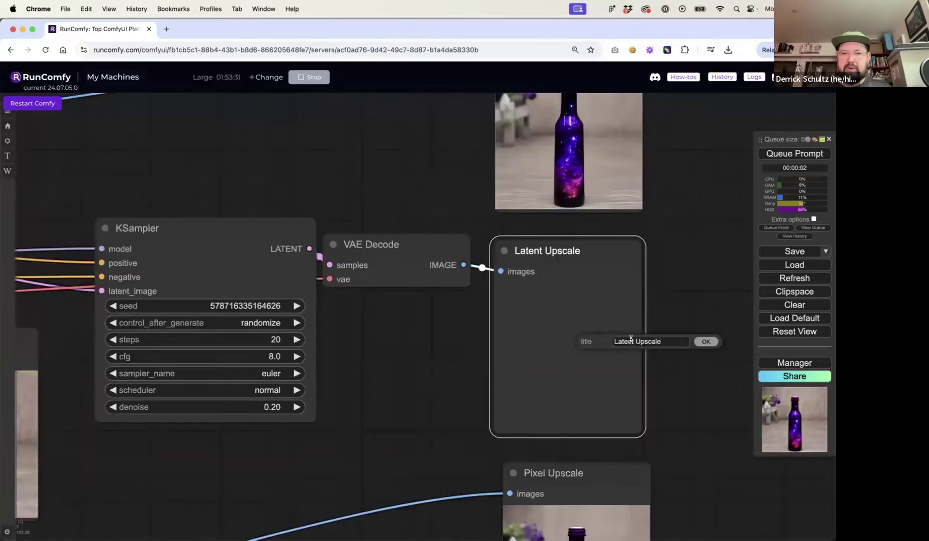
pyautogui.write('(Complete)')
pyautogui.press('Return')
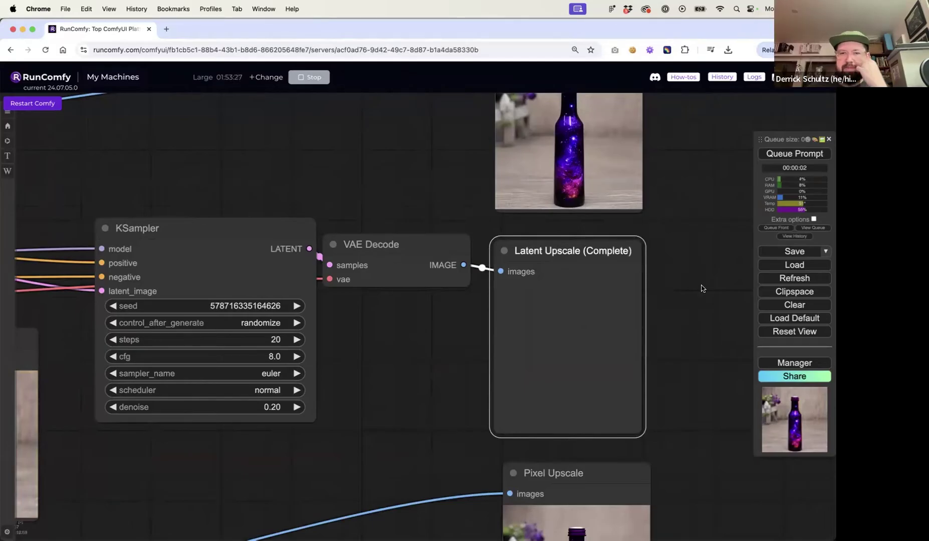
pyautogui.click(702, 288)
pyautogui.click(776, 155)
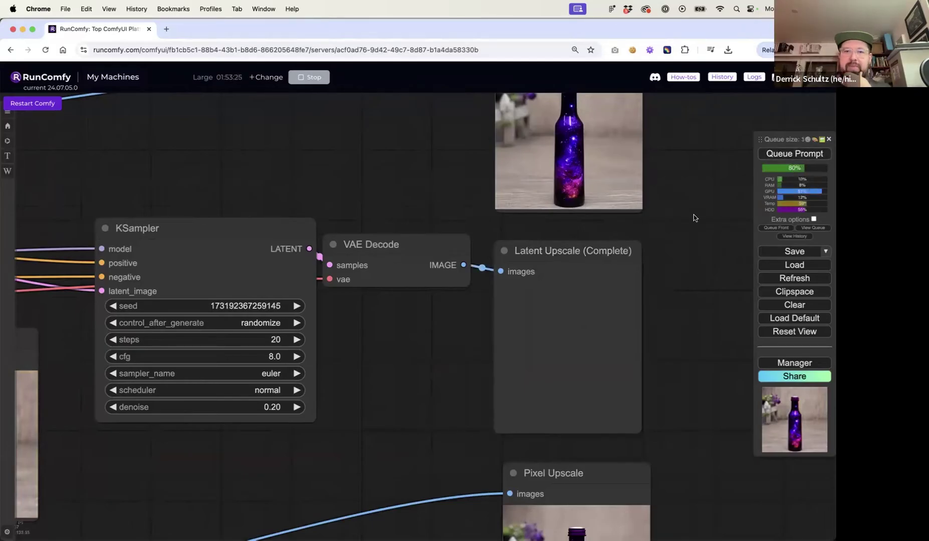
pyautogui.scroll(-5, 694, 214)
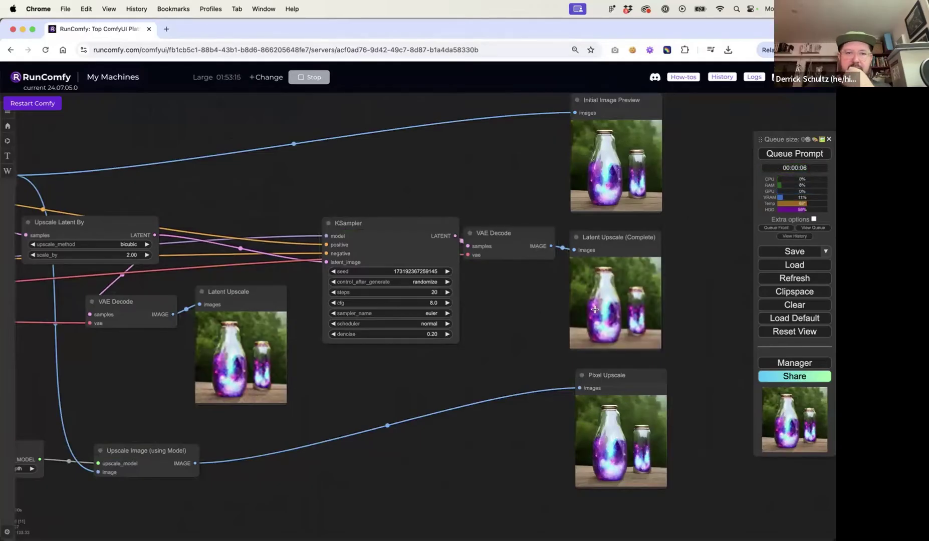
# - Set the second KSampler's denoise to 0.3, shift the node slightly and queue the prompt
pyautogui.moveTo(402, 227)
pyautogui.mouseDown()
pyautogui.moveTo(385, 325)
pyautogui.moveTo(398, 222)
pyautogui.moveTo(395, 240)
pyautogui.moveTo(388, 209)
pyautogui.moveTo(389, 242)
pyautogui.moveTo(387, 228)
pyautogui.mouseUp()
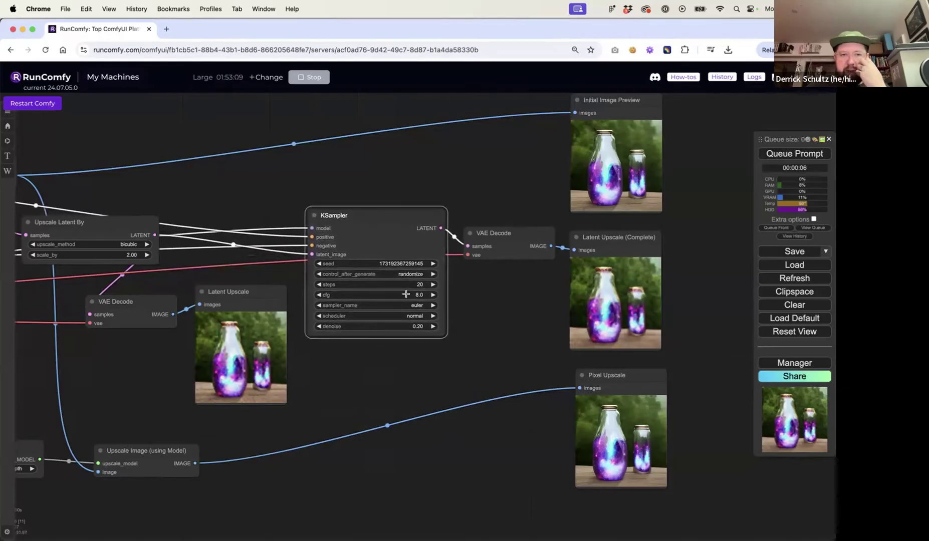
pyautogui.click(420, 326)
pyautogui.write('0.3')
pyautogui.press('Return')
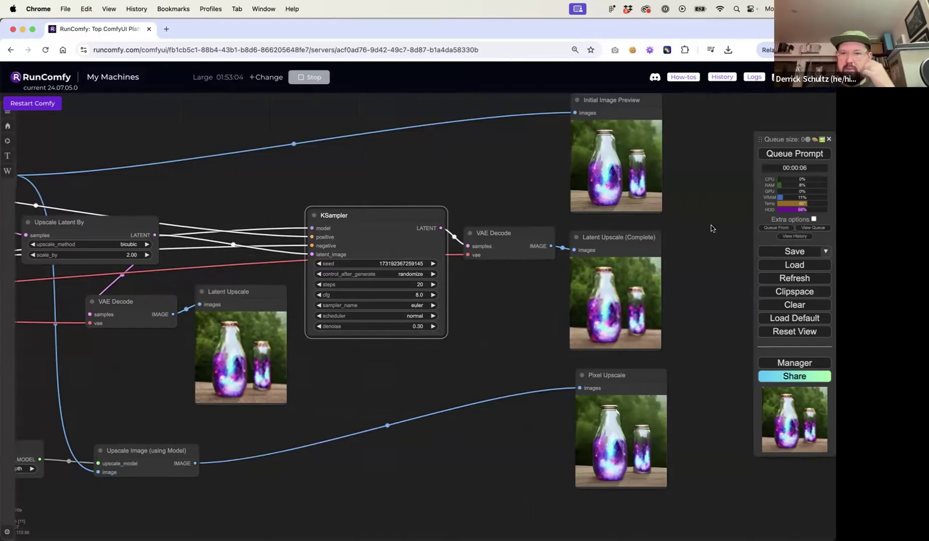
pyautogui.click(773, 156)
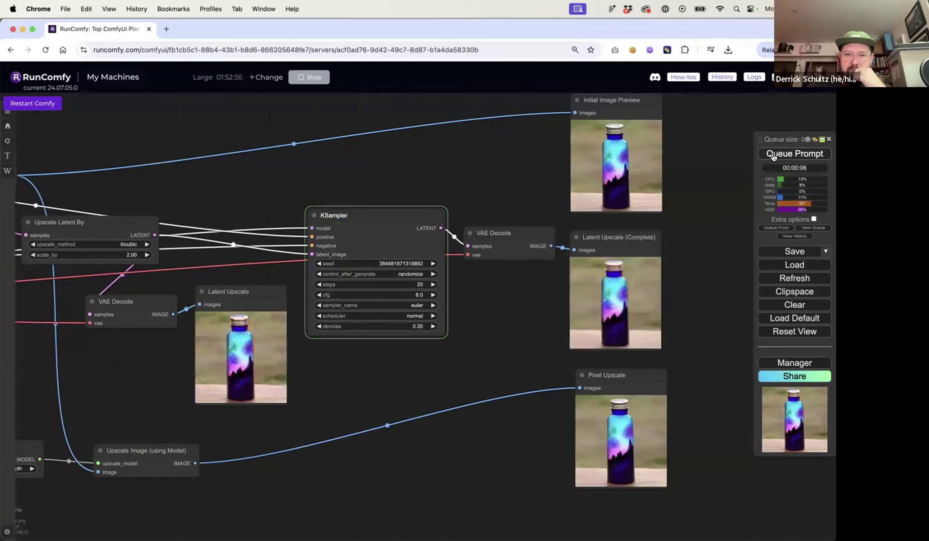
# - Inspect the Latent Upscale (Complete) image up close, set the second KSampler's denoise to 0.5 and queue the prompt
pyautogui.scroll(15, 656, 278)
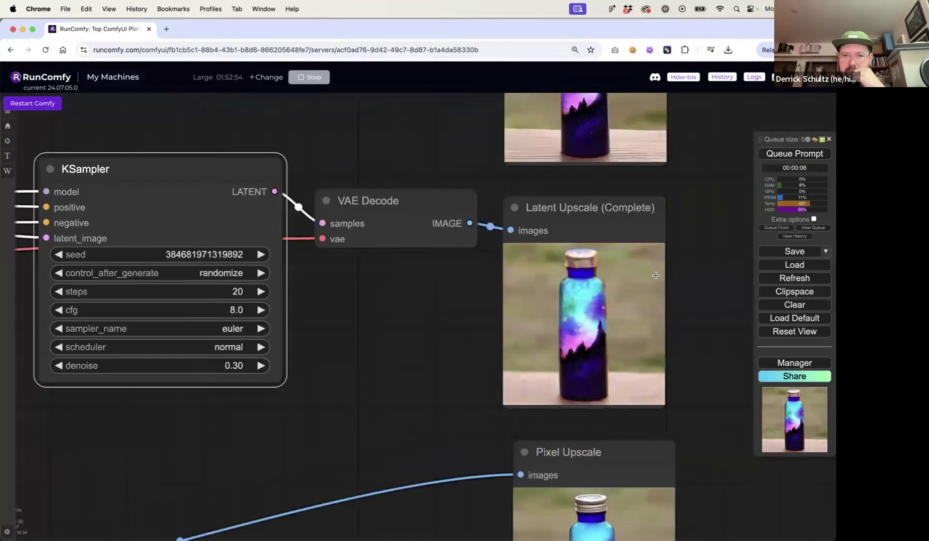
pyautogui.scroll(-15, 656, 275)
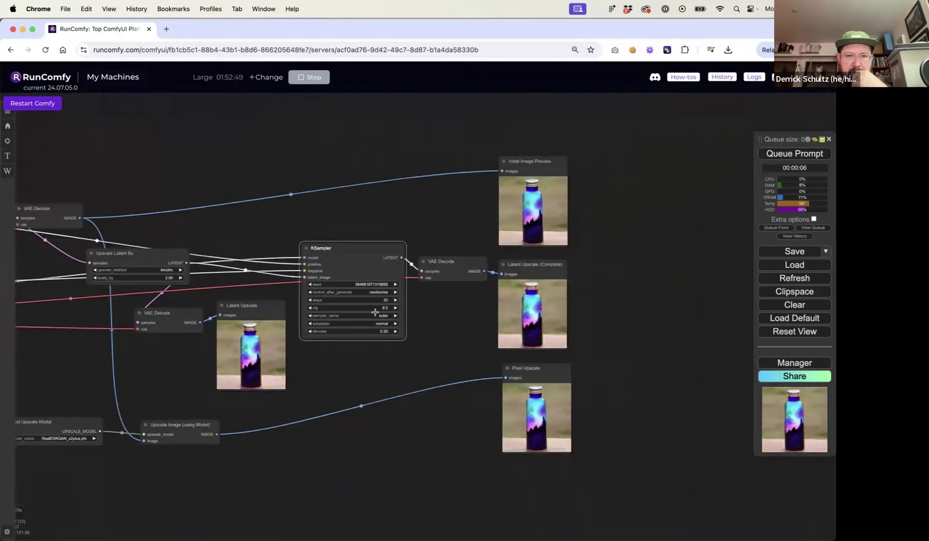
pyautogui.moveTo(145, 260); pyautogui.dragTo(243, 239)
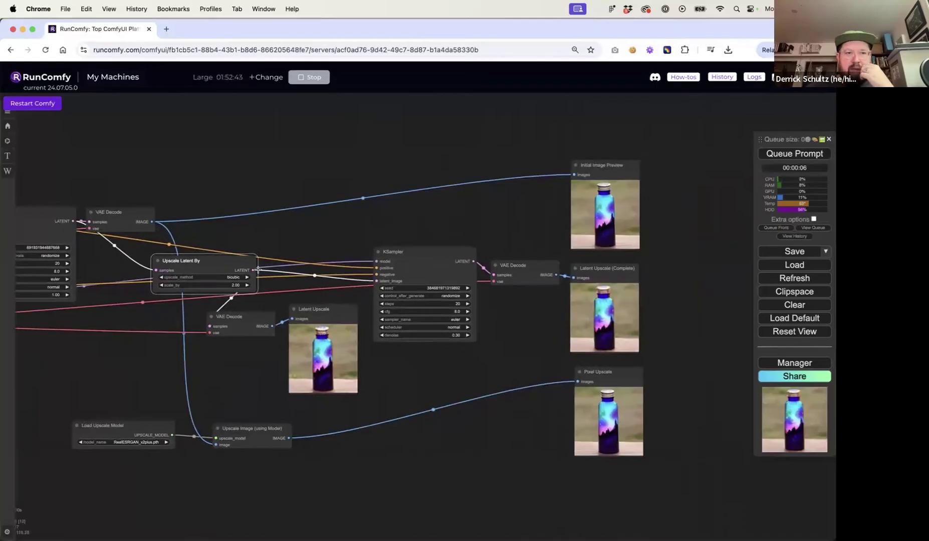
pyautogui.scroll(10, 457, 338)
pyautogui.click(459, 333)
pyautogui.click(465, 332)
pyautogui.hotkey('shift', 'Right')
pyautogui.write('5')
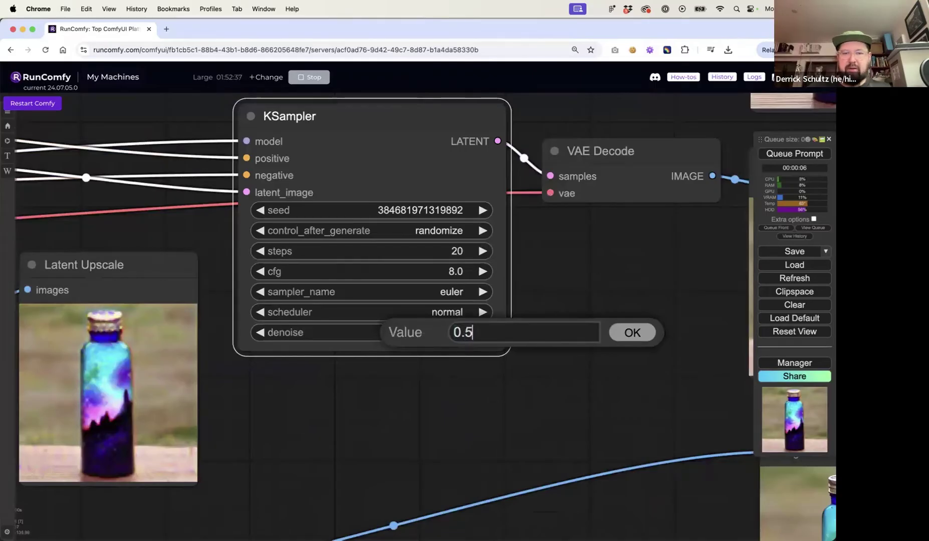
pyautogui.press('Return')
pyautogui.scroll(-5, 659, 335)
pyautogui.moveTo(658, 337); pyautogui.dragTo(517, 342)
pyautogui.click(800, 153)
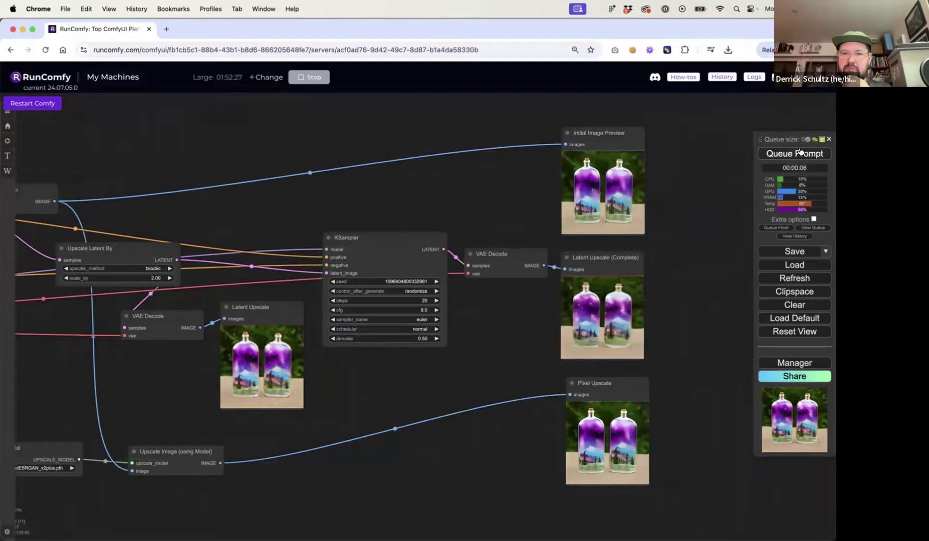
# - Check the new Latent Upscale (Complete) image up close and set scale_by to 1.5 on the Upscale Latent By node
pyautogui.scroll(15, 644, 286)
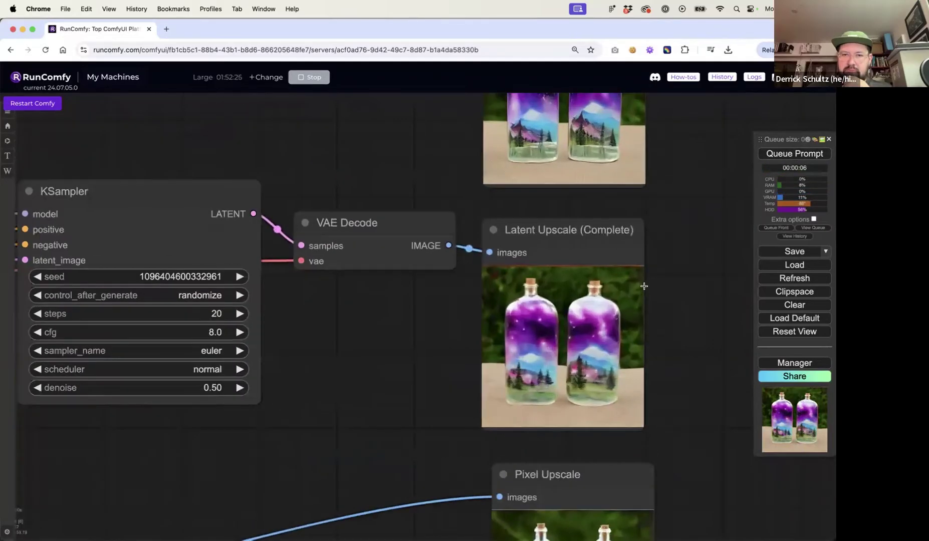
pyautogui.scroll(-15, 644, 286)
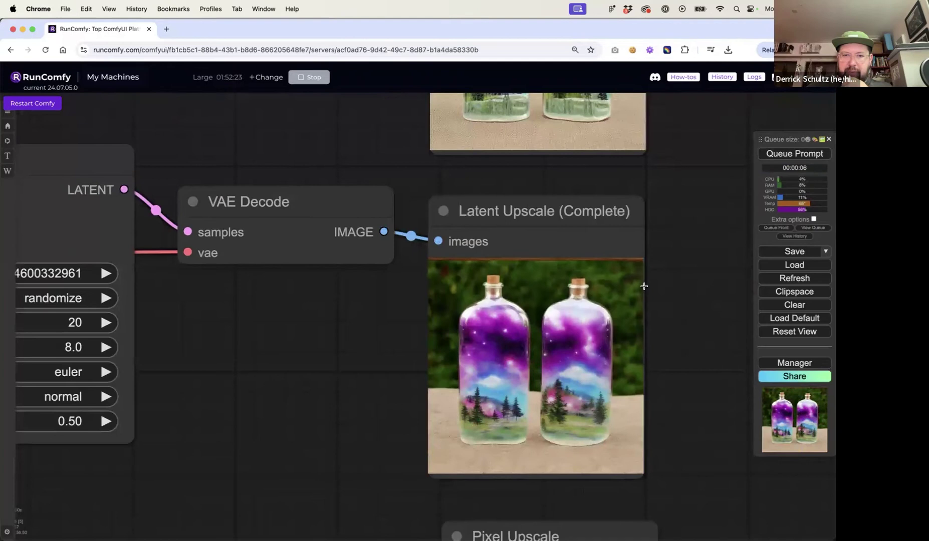
pyautogui.scroll(8, 289, 262)
pyautogui.click(298, 293)
pyautogui.write('1.5')
pyautogui.press('Return')
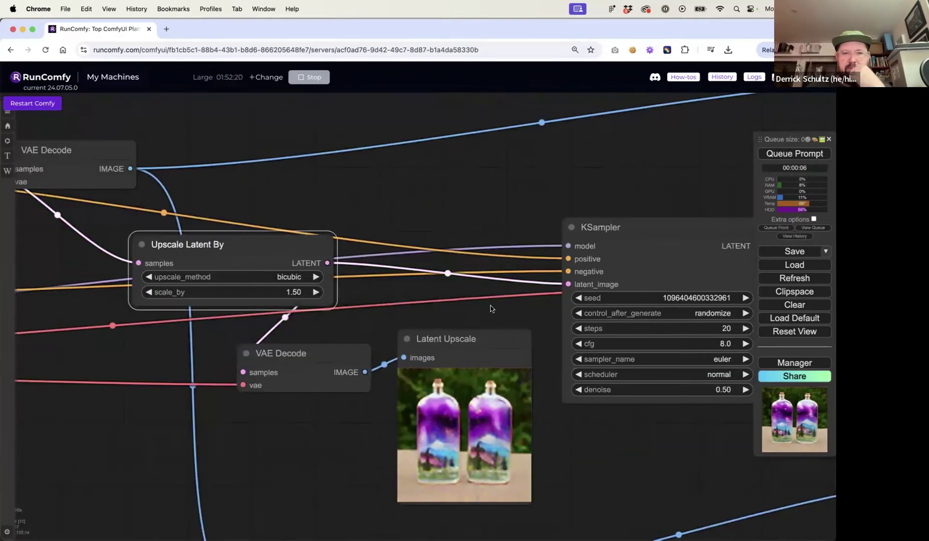
# - Queue the prompt and check the new Latent Upscale (Complete) image up close
pyautogui.scroll(-4, 560, 443)
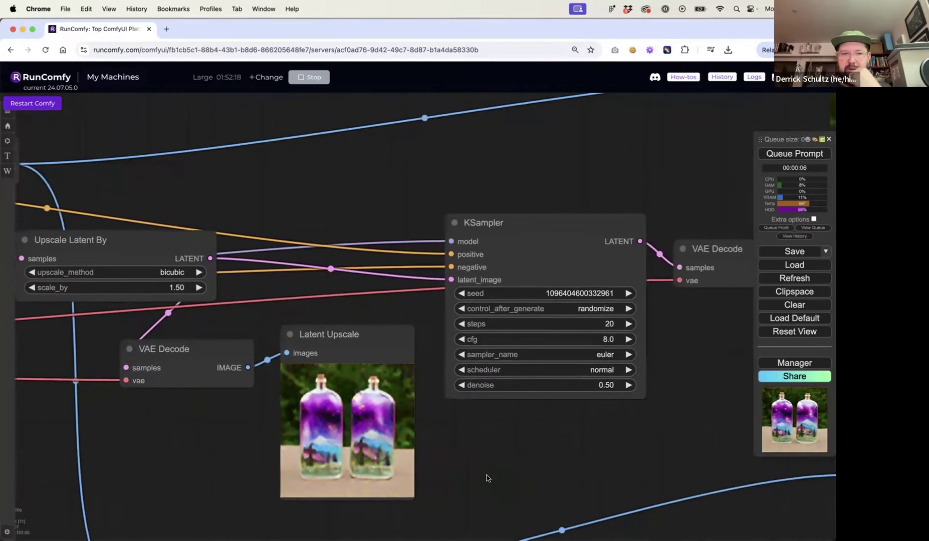
pyautogui.moveTo(570, 389); pyautogui.dragTo(521, 377)
pyautogui.click(813, 154)
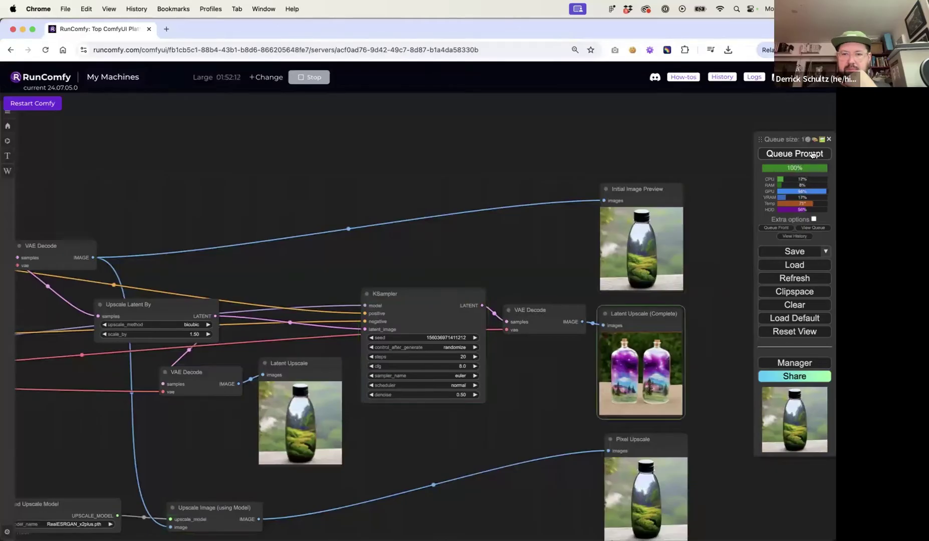
pyautogui.scroll(5, 707, 350)
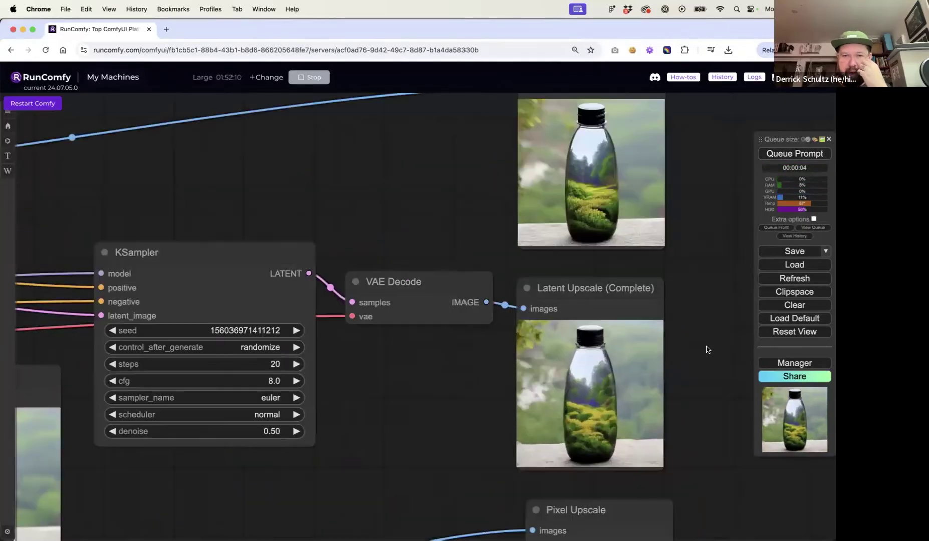
pyautogui.moveTo(707, 350); pyautogui.dragTo(479, 336)
# - Add an Image Comparer (rgthree) node in the empty canvas area beside the Initial Image Preview
pyautogui.moveTo(518, 291); pyautogui.dragTo(471, 345)
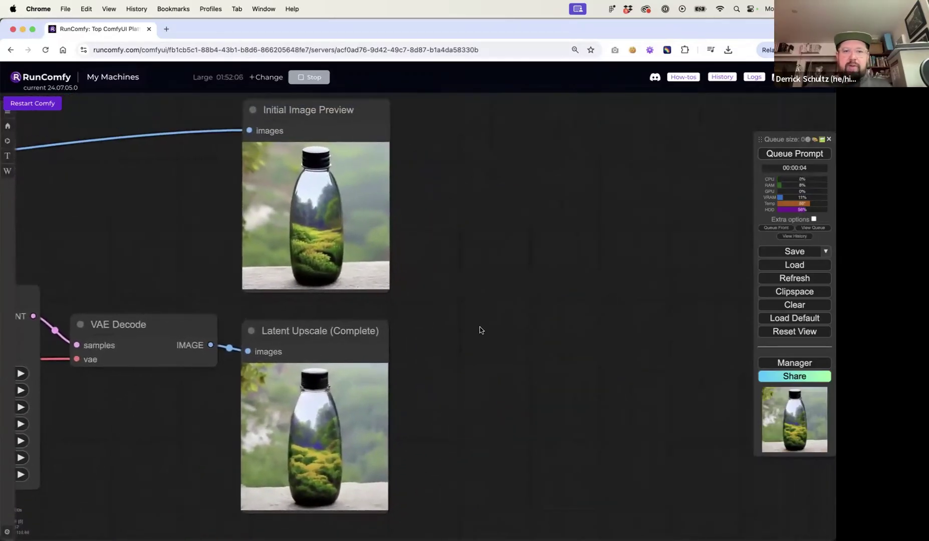
pyautogui.doubleClick(479, 329)
pyautogui.write('image comp')
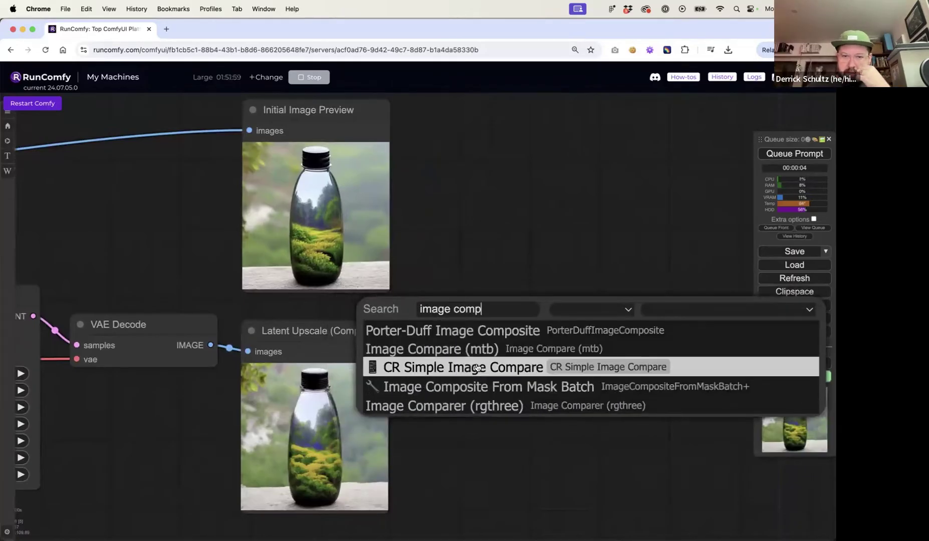
pyautogui.click(474, 404)
pyautogui.moveTo(511, 326); pyautogui.dragTo(531, 215)
# - Connect the second sampler's VAE Decode image to image_a and the Upscale Image (using Model) output to image_b of the comparer
pyautogui.scroll(-2, 521, 243)
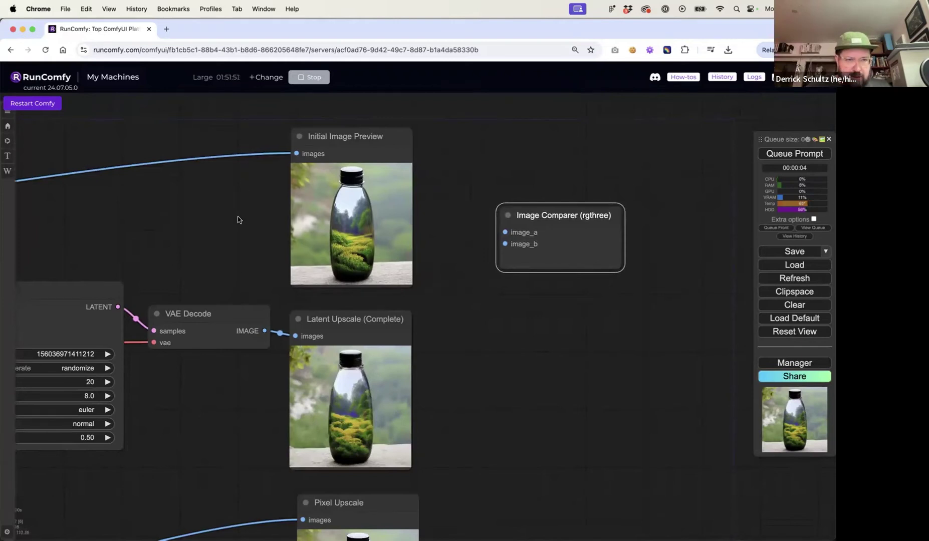
pyautogui.scroll(-3, 239, 219)
pyautogui.moveTo(238, 218); pyautogui.dragTo(457, 215)
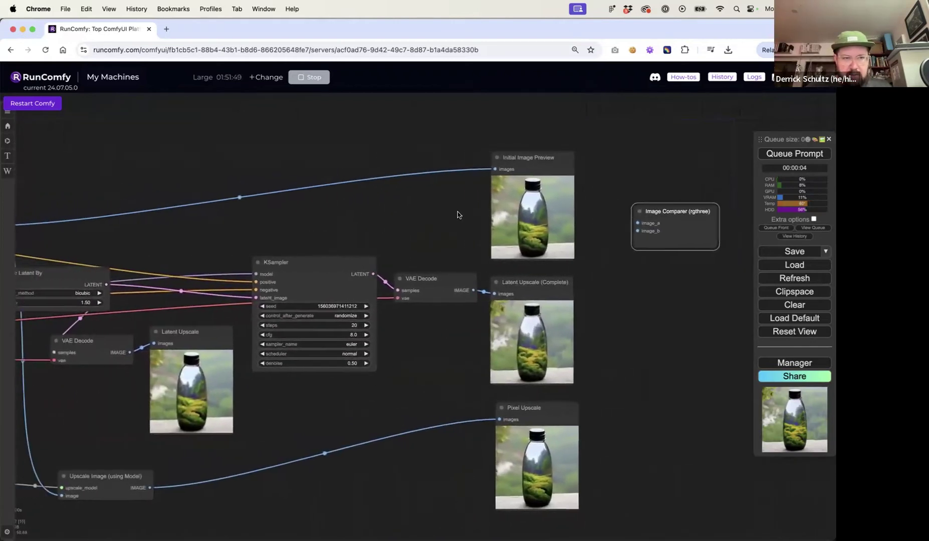
pyautogui.scroll(-5, 425, 214)
pyautogui.scroll(6, 423, 215)
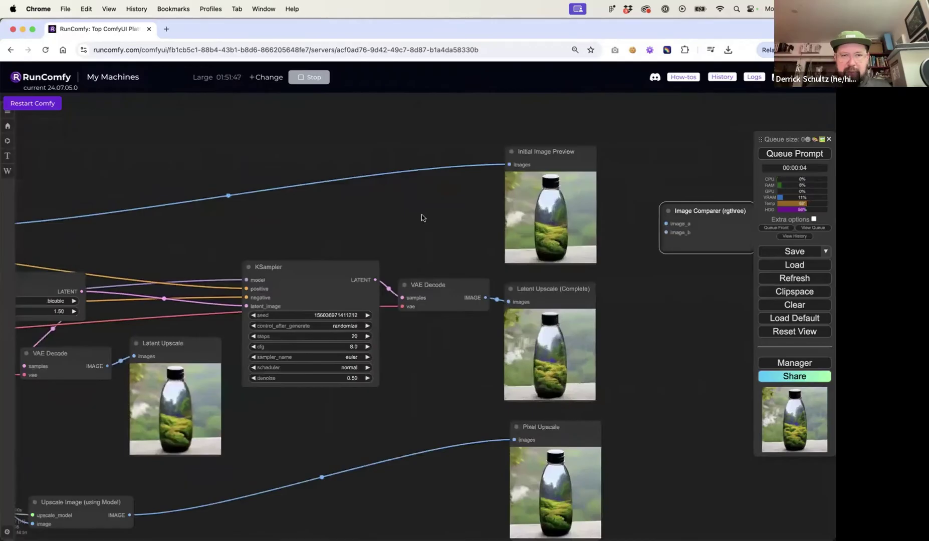
pyautogui.scroll(-3, 422, 217)
pyautogui.moveTo(474, 278); pyautogui.dragTo(606, 221)
pyautogui.moveTo(203, 441); pyautogui.dragTo(606, 229)
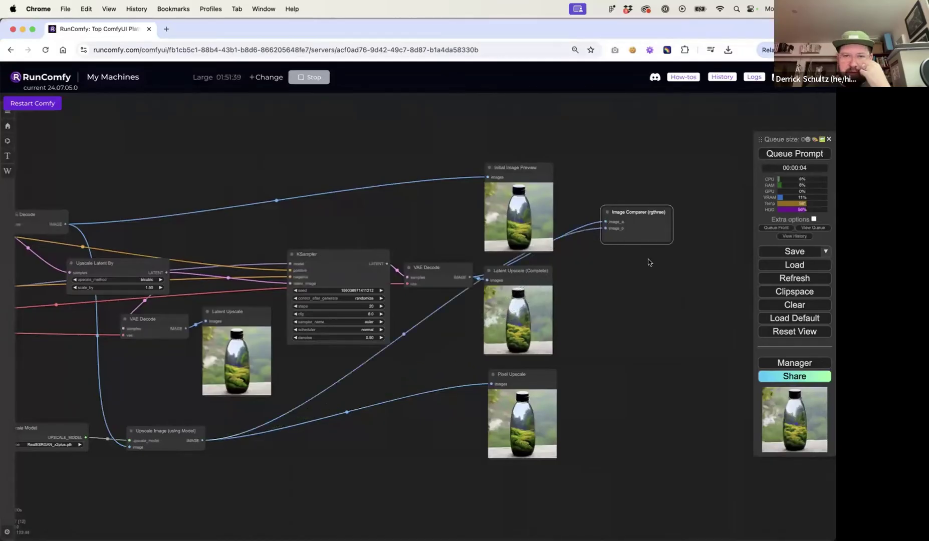
# - Enlarge the Image Comparer, queue the prompt and compare the latent and pixel upscales up close
pyautogui.moveTo(672, 242); pyautogui.dragTo(732, 322)
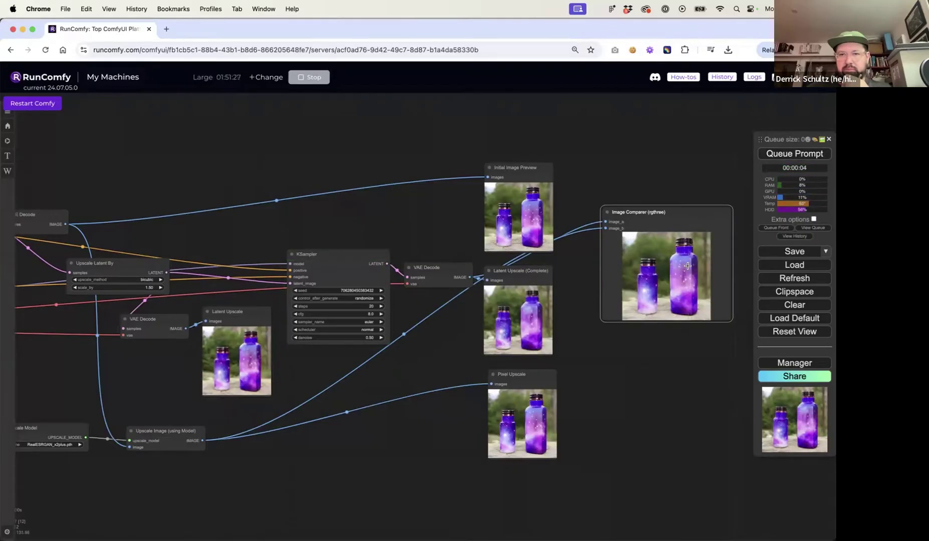
pyautogui.scroll(5, 686, 247)
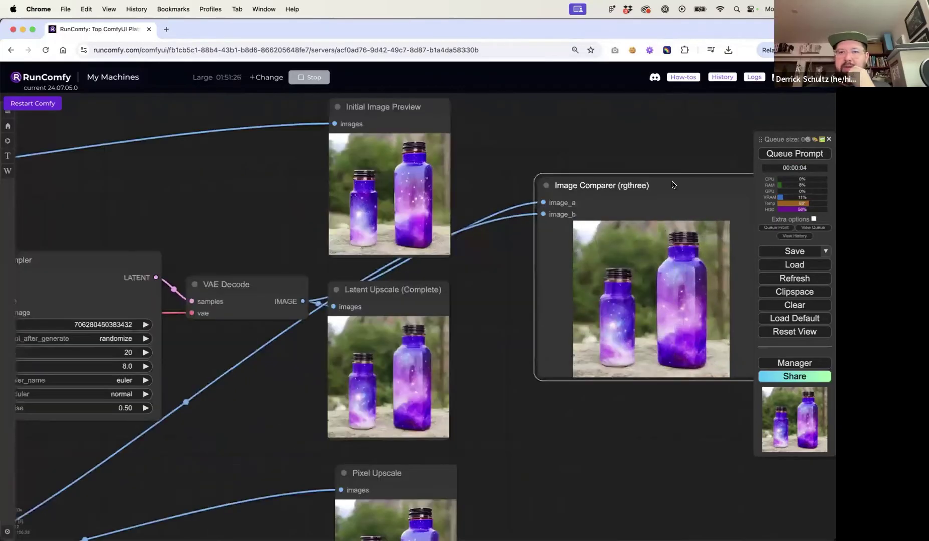
pyautogui.scroll(5, 672, 184)
pyautogui.moveTo(672, 183); pyautogui.dragTo(504, 90)
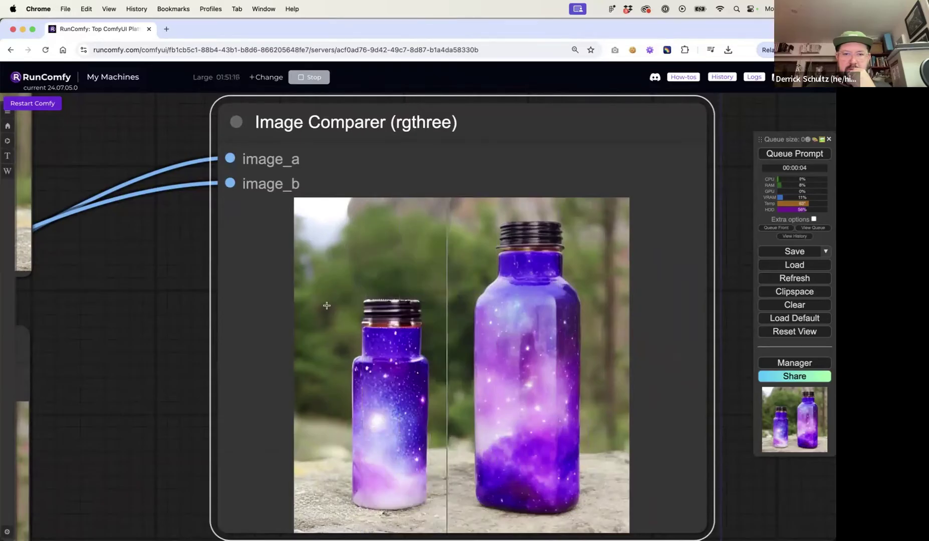
pyautogui.moveTo(116, 334); pyautogui.dragTo(43, 345)
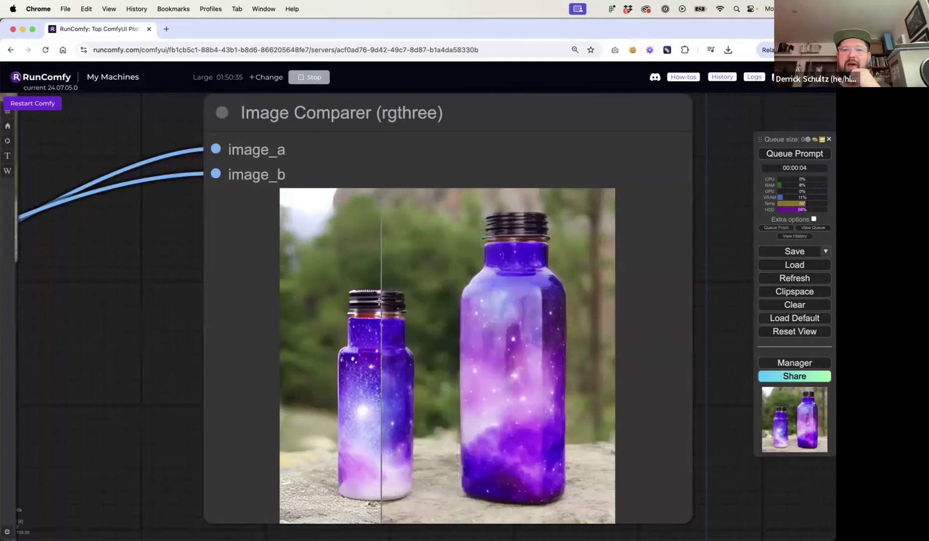
# - Make two copies of the Image Comparer, placing one above and one beside the previews, and move the original below Pixel Upscale
pyautogui.scroll(-10, 422, 301)
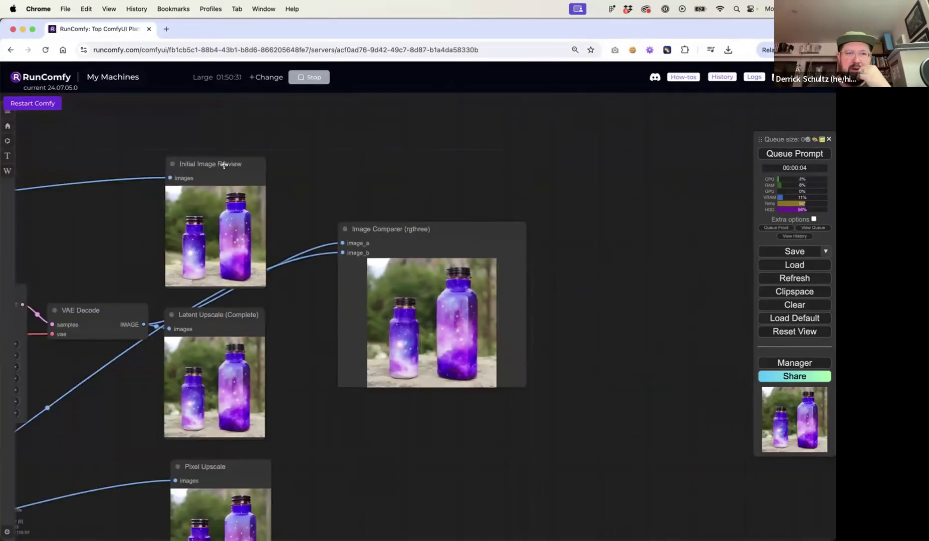
pyautogui.moveTo(389, 193); pyautogui.dragTo(589, 204)
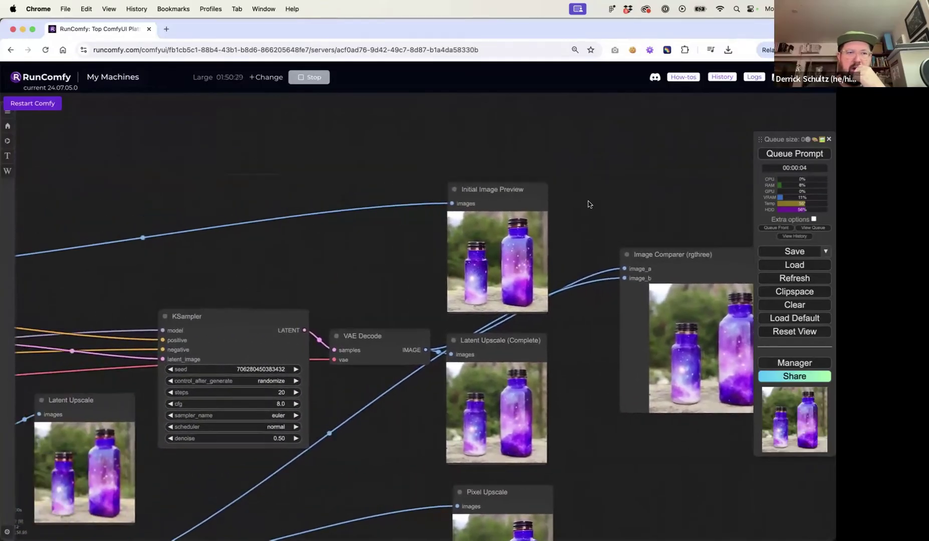
pyautogui.scroll(-6, 589, 203)
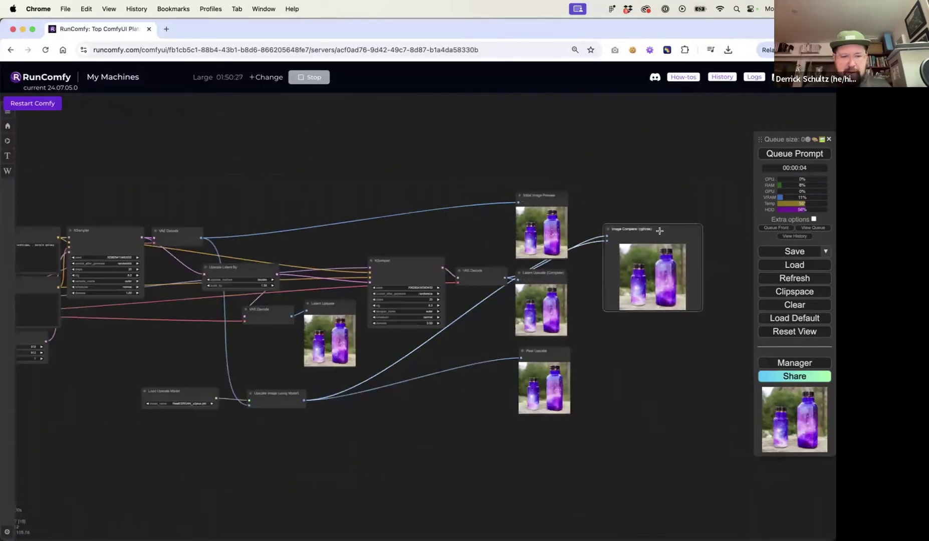
pyautogui.hotkey('ctrl', 'v')
pyautogui.moveTo(685, 228); pyautogui.dragTo(627, 132)
pyautogui.moveTo(635, 230); pyautogui.dragTo(527, 434)
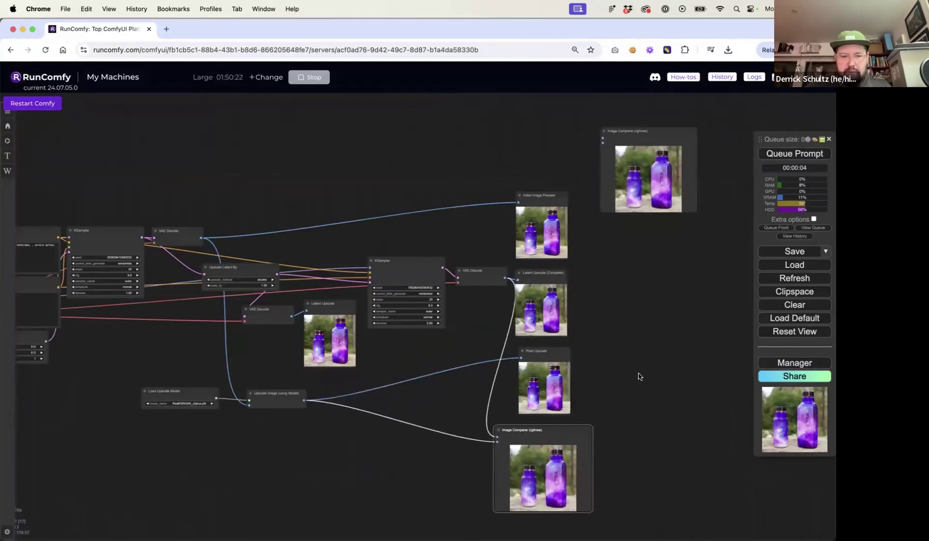
pyautogui.hotkey('ctrl', 'v')
pyautogui.moveTo(660, 377); pyautogui.dragTo(622, 292)
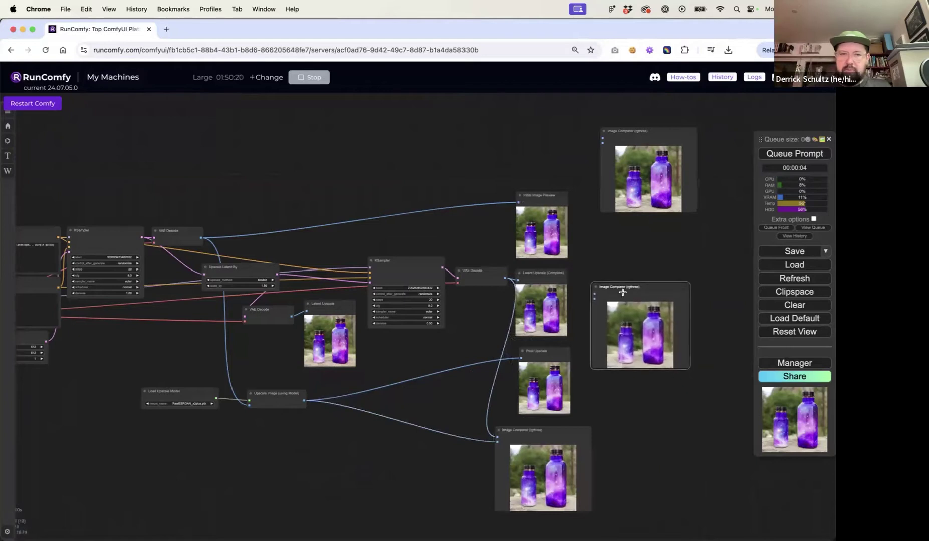
# - Wire the middle comparer to the initial and pixel-upscaled images and the upper one to the initial and latent-upscaled images, then queue the prompt
pyautogui.scroll(-1, 202, 237)
pyautogui.moveTo(475, 289); pyautogui.dragTo(560, 289)
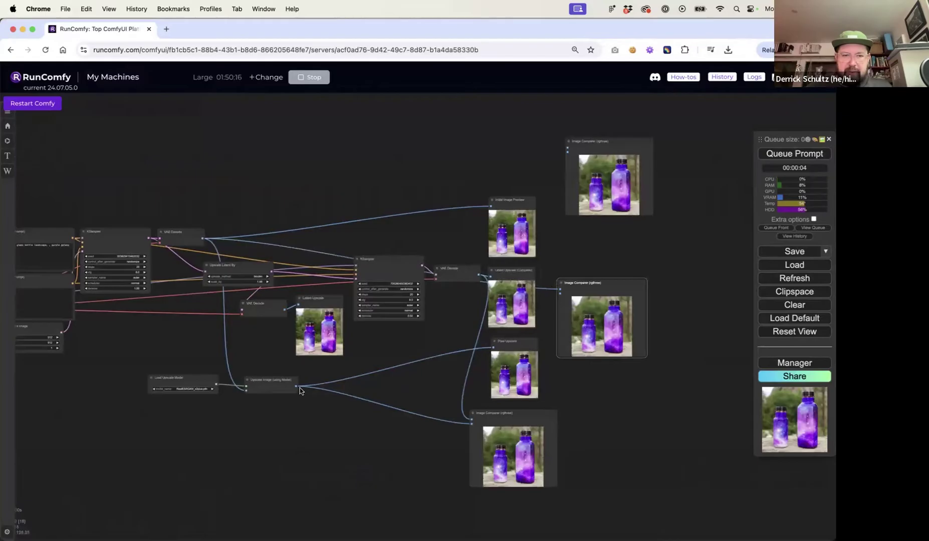
pyautogui.moveTo(526, 349); pyautogui.dragTo(558, 295)
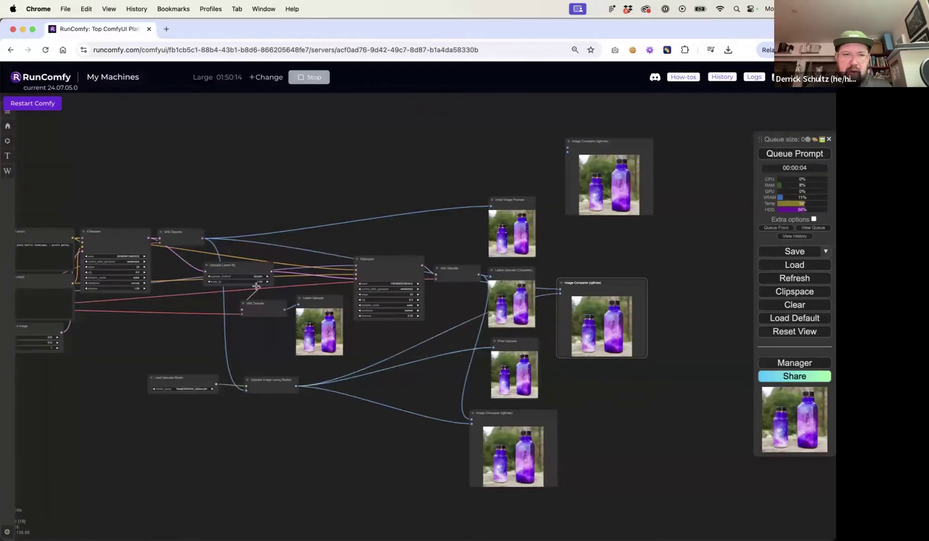
pyautogui.moveTo(408, 192); pyautogui.dragTo(568, 147)
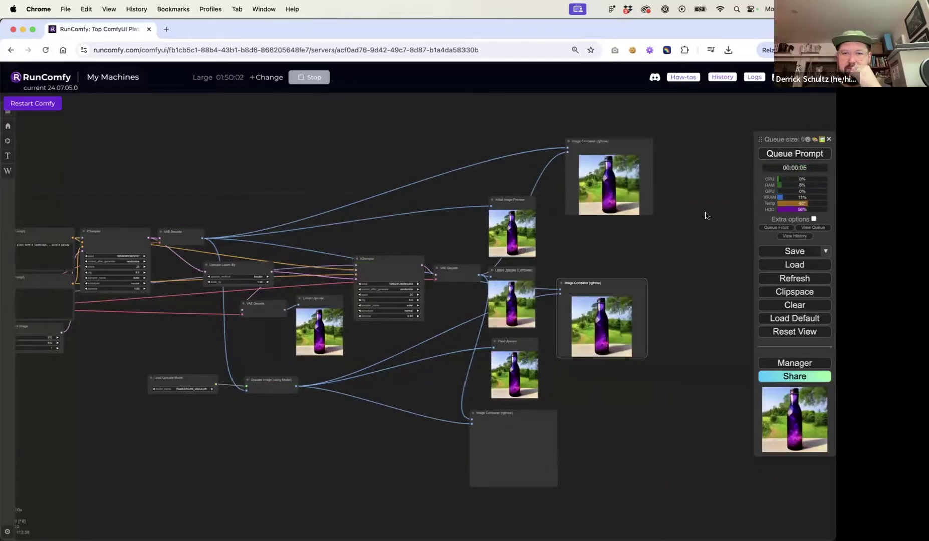
# - Compare the initial image with the pixel upscale up close in the middle Image Comparer
pyautogui.scroll(10, 658, 242)
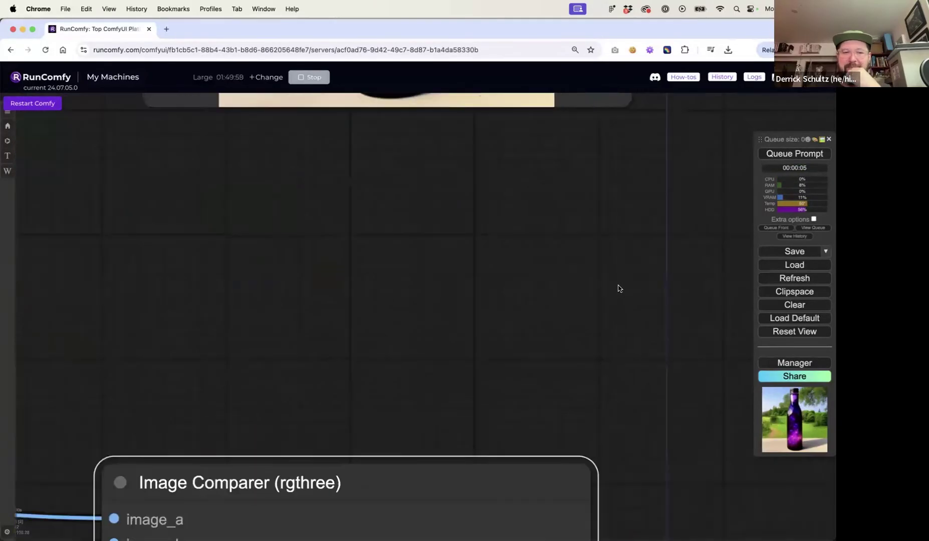
pyautogui.moveTo(620, 288); pyautogui.dragTo(696, 21)
pyautogui.moveTo(716, 317); pyautogui.dragTo(712, 141)
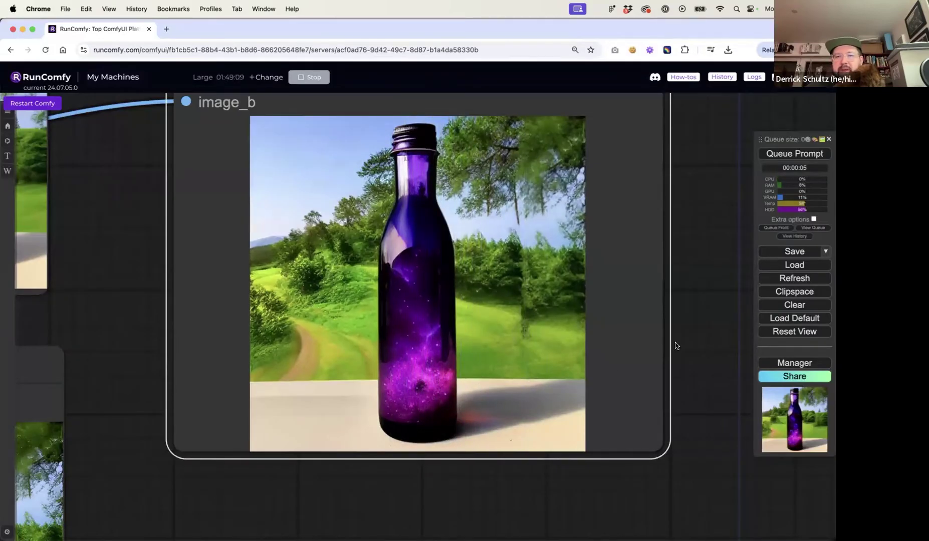
pyautogui.scroll(-5, 691, 318)
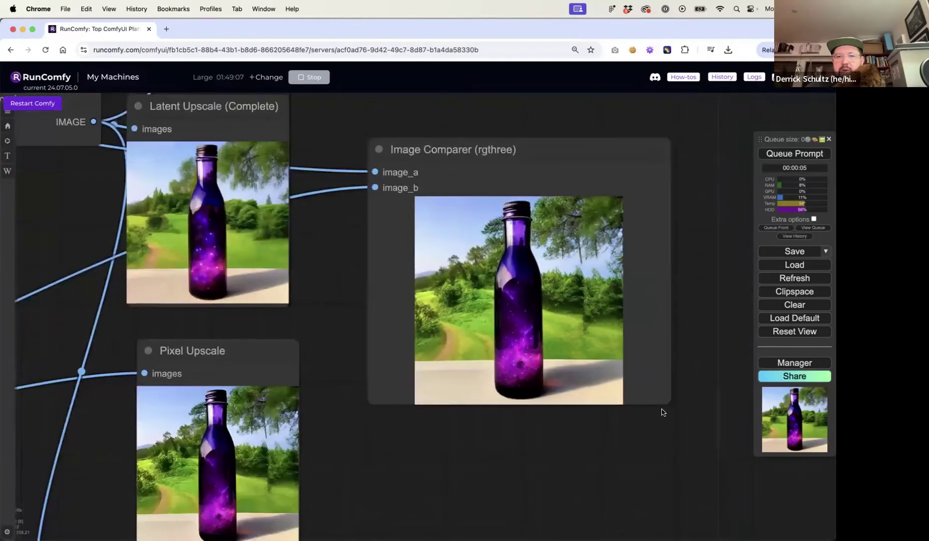
# - Compare the initial image with the completed latent upscale up close in the upper Image Comparer
pyautogui.scroll(5, 662, 411)
pyautogui.scroll(5, 610, 329)
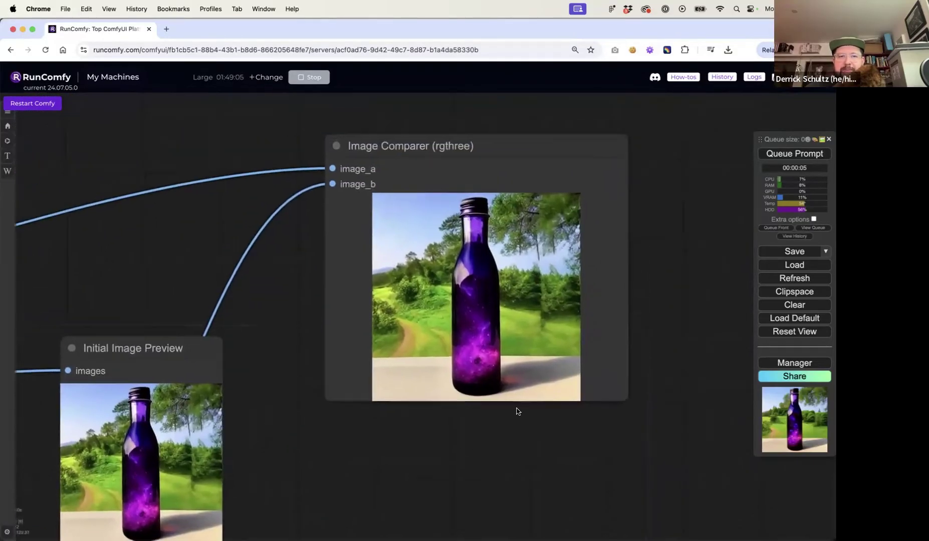
pyautogui.scroll(5, 506, 404)
pyautogui.scroll(-3, 509, 450)
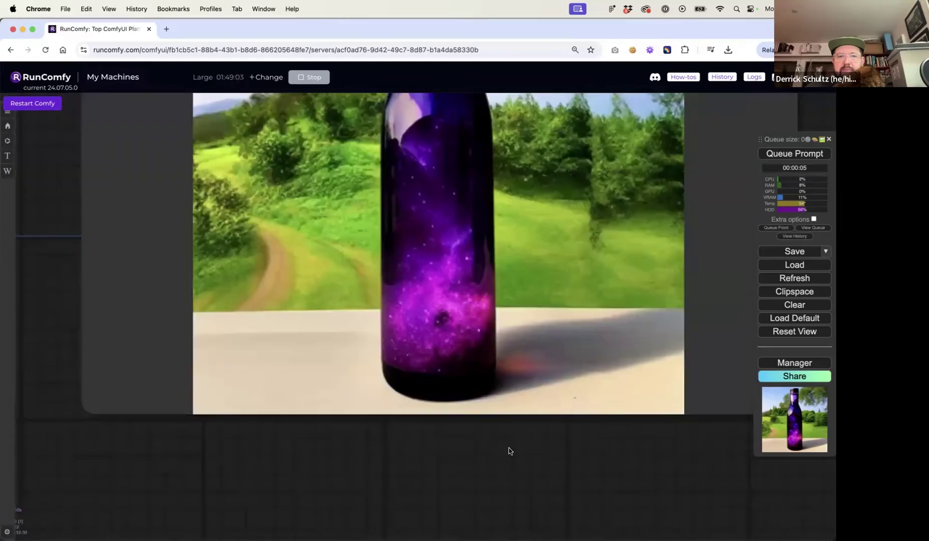
pyautogui.moveTo(508, 450); pyautogui.dragTo(495, 506)
pyautogui.scroll(-5, 494, 506)
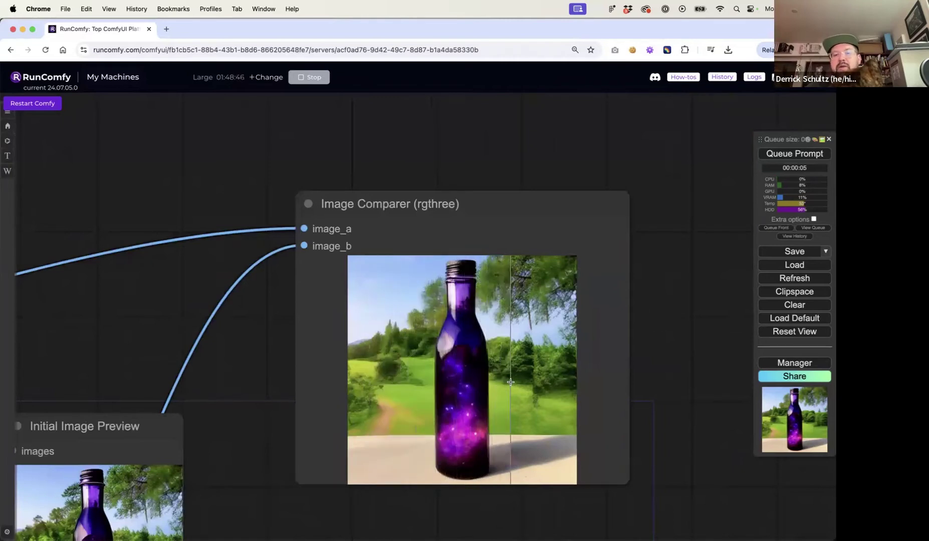
# - Set the second KSampler's denoise to 0.8 and queue the prompt
pyautogui.scroll(-5, 653, 372)
pyautogui.scroll(3, 442, 387)
pyautogui.scroll(-3, 317, 329)
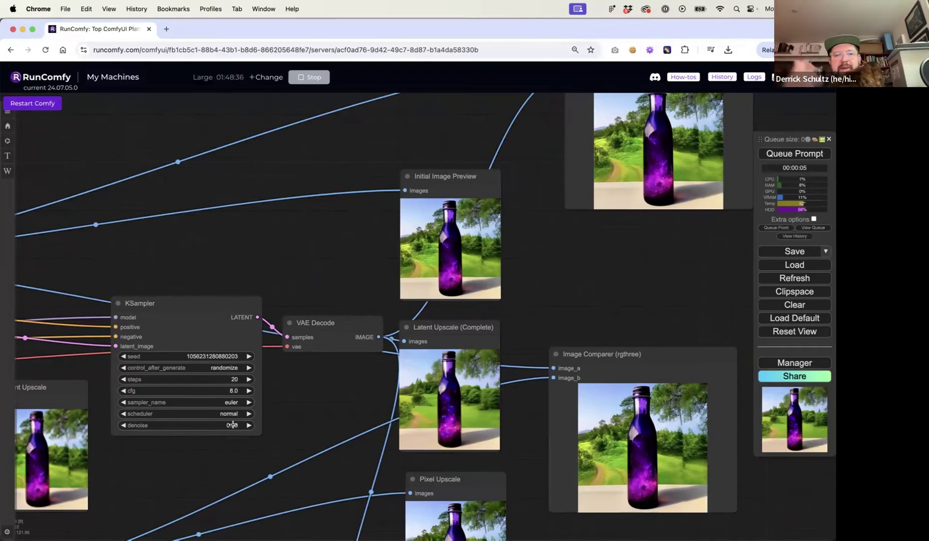
pyautogui.click(231, 425)
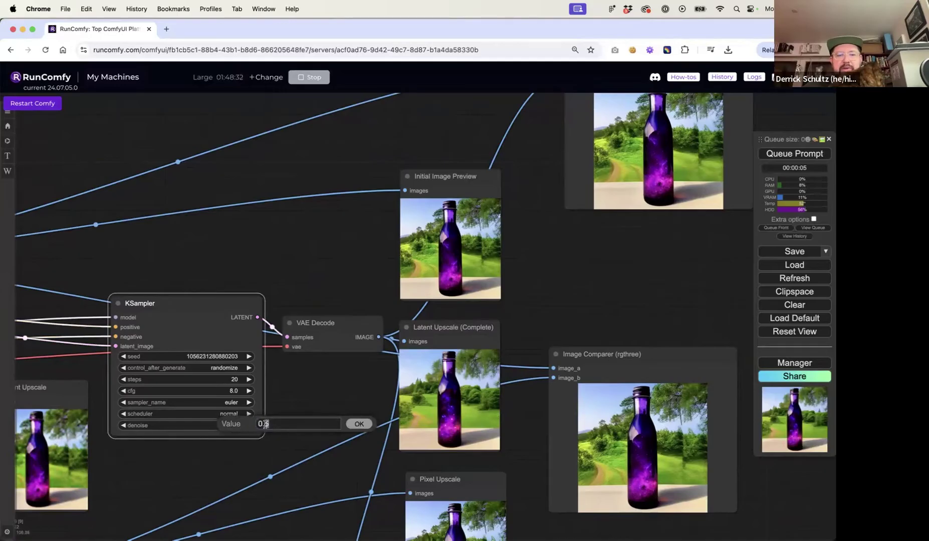
pyautogui.press('Return')
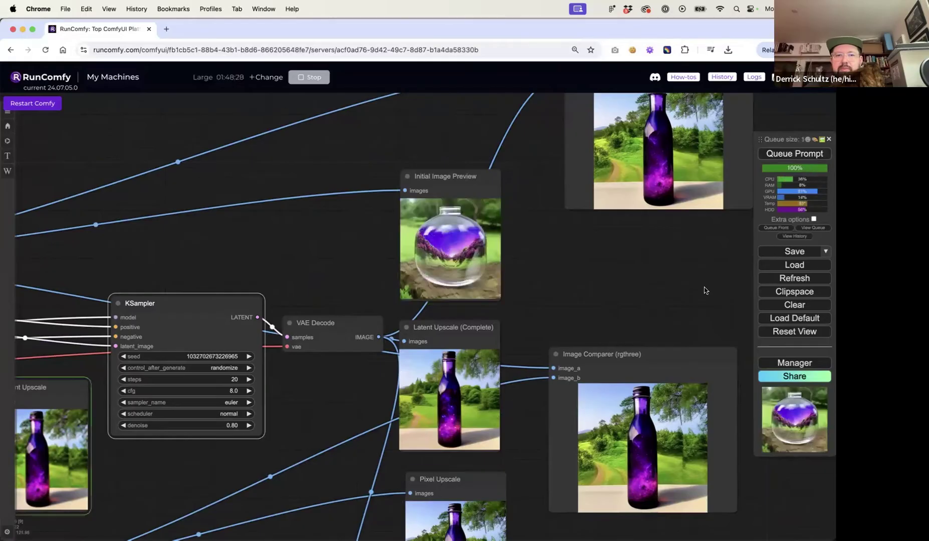
# - Examine how the 0.8 denoise latent upscale differs from the initial image in the upper Image Comparer
pyautogui.moveTo(602, 336); pyautogui.dragTo(467, 474)
pyautogui.scroll(4, 529, 323)
pyautogui.scroll(-6, 529, 323)
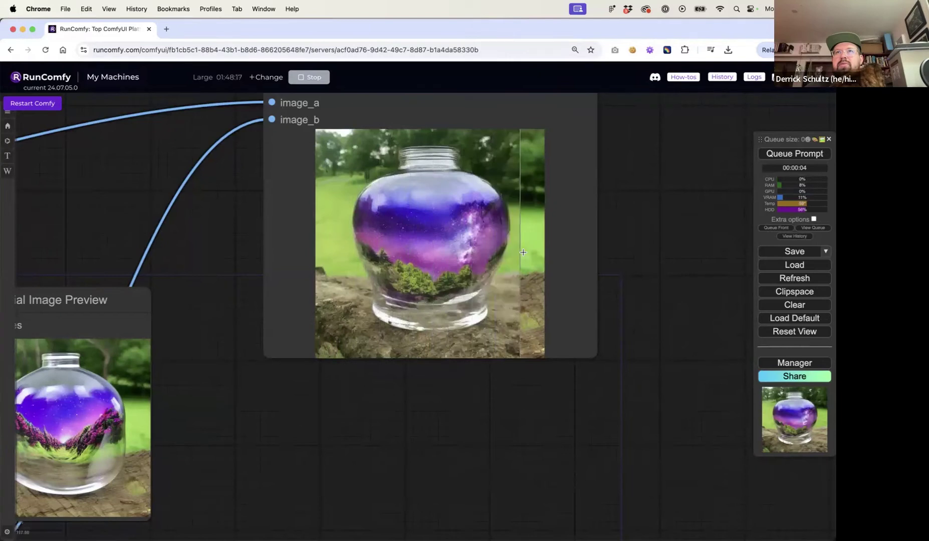
# - Set the second KSampler's denoise to 0.3 and queue the prompt
pyautogui.scroll(-5, 433, 419)
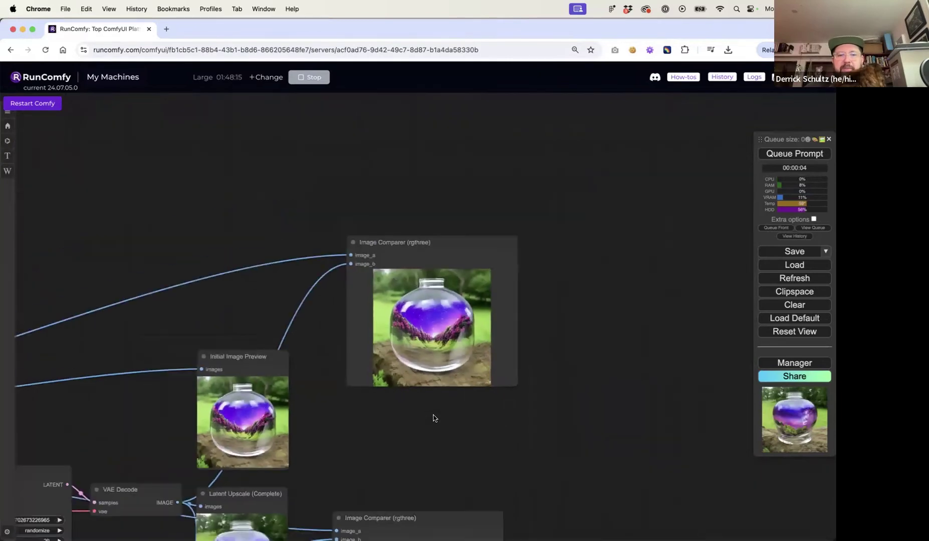
pyautogui.hscroll(-5, 300, 488)
pyautogui.click(240, 454)
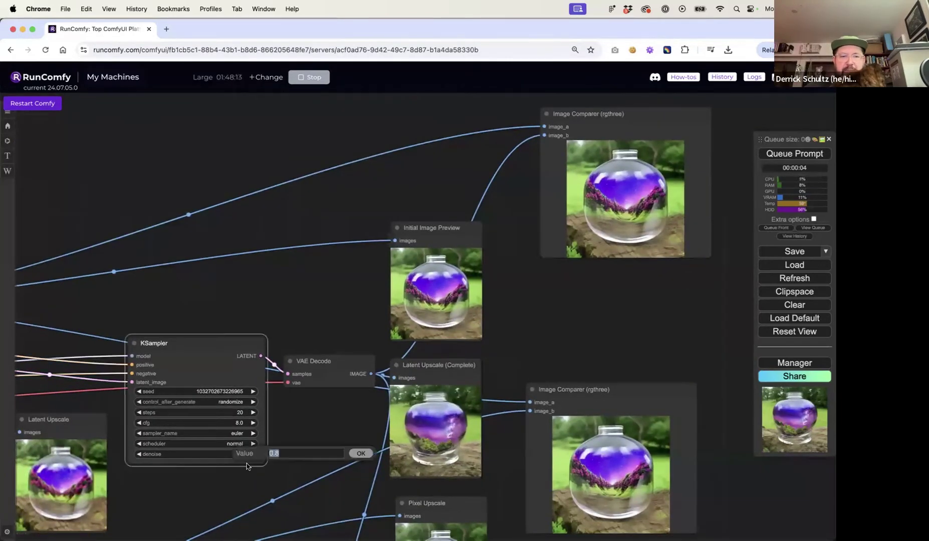
pyautogui.press('Return')
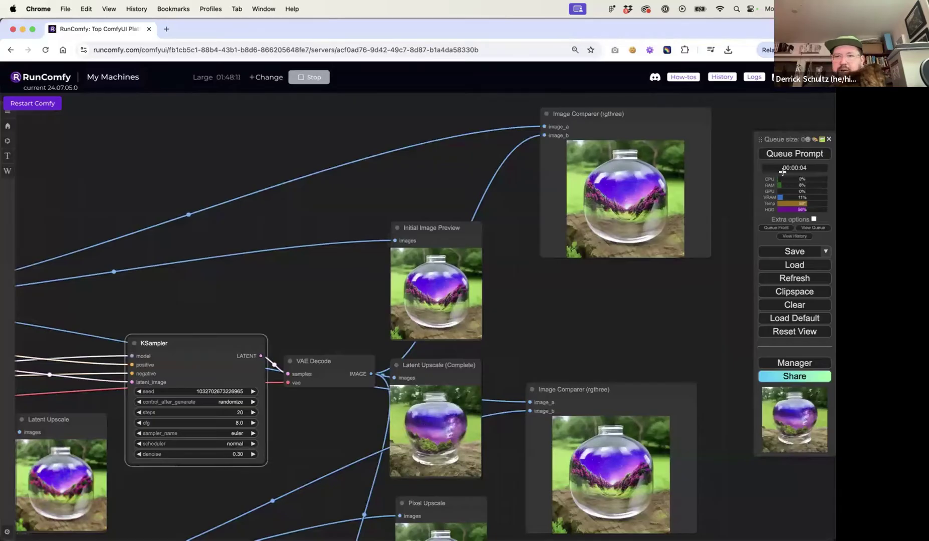
pyautogui.click(794, 153)
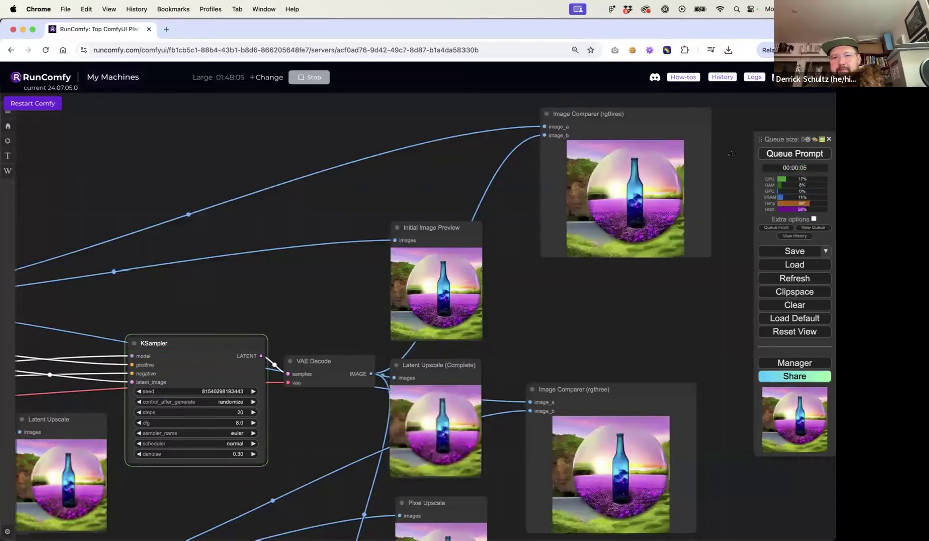
# - Compare the initial image with the 0.3 denoise latent upscale in the upper Image Comparer
pyautogui.scroll(5, 642, 164)
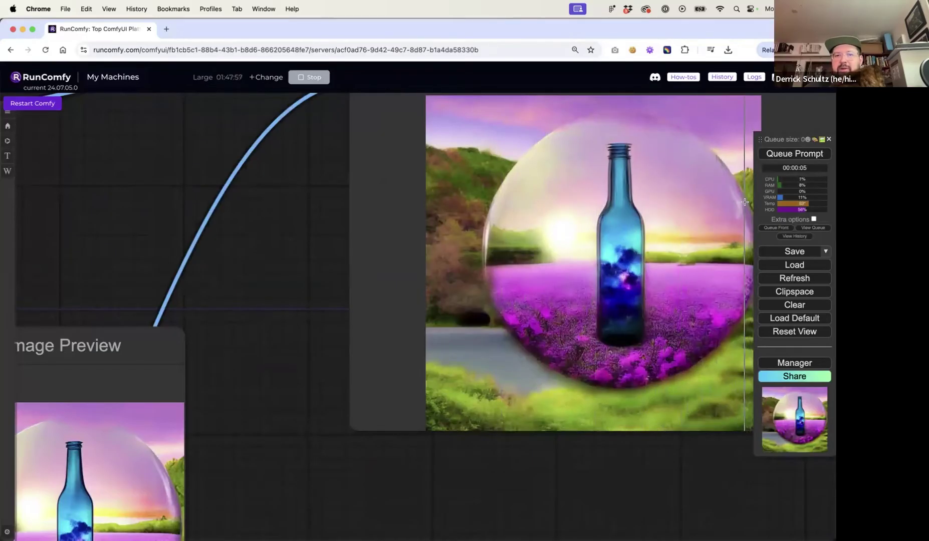
pyautogui.scroll(-5, 744, 202)
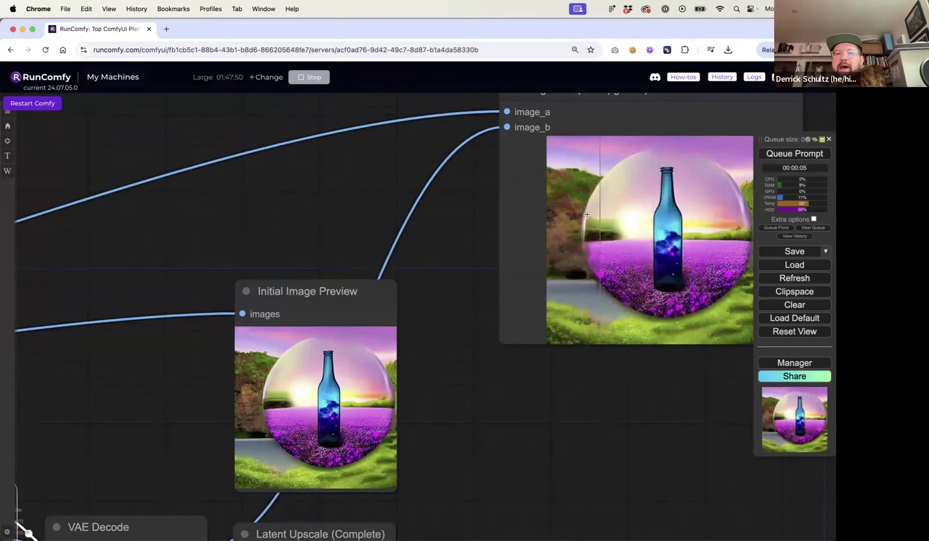
pyautogui.scroll(-5, 438, 319)
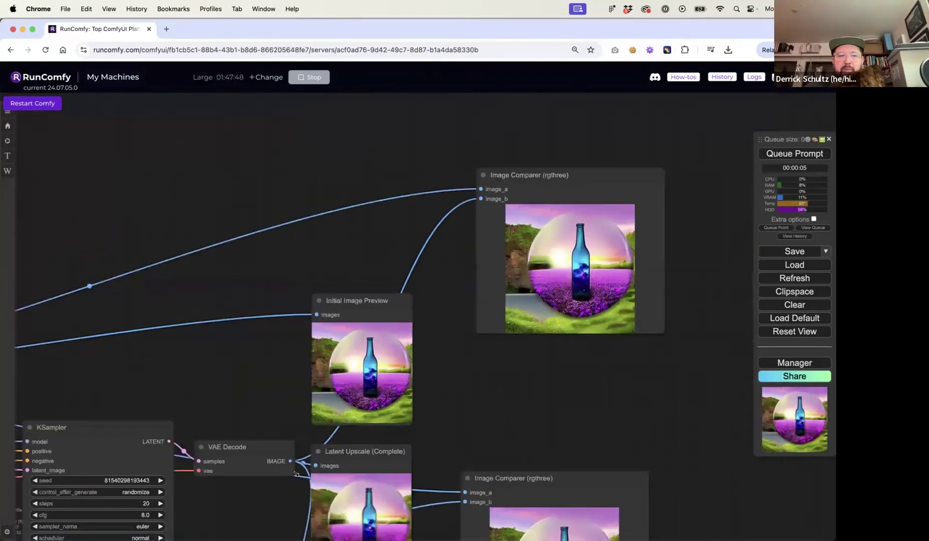
# - Set the second KSampler's denoise to 0.1 and queue the prompt
pyautogui.moveTo(214, 510); pyautogui.dragTo(357, 389)
pyautogui.click(295, 429)
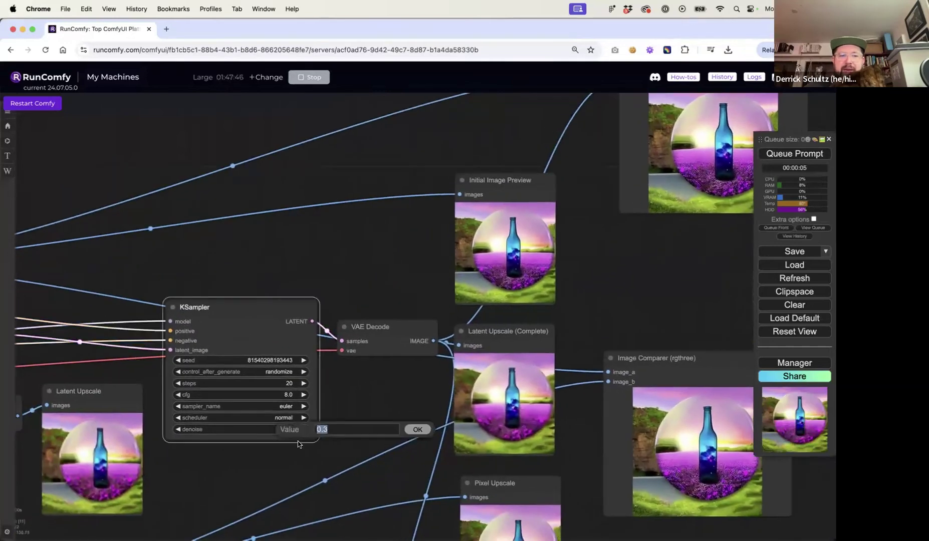
pyautogui.press('Return')
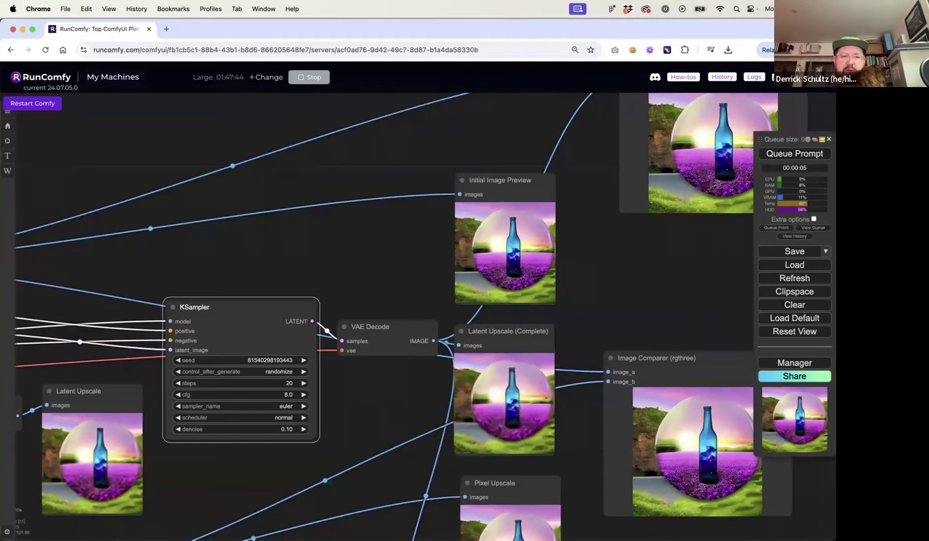
pyautogui.click(798, 154)
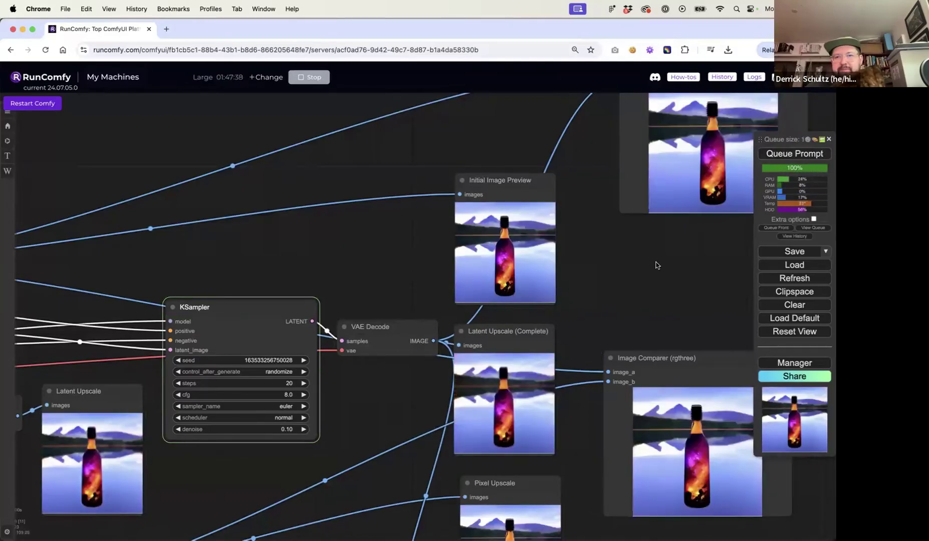
# - Examine the 0.1 denoise result in the upper Image Comparer and against the latent upscale preview nodes
pyautogui.moveTo(656, 263); pyautogui.dragTo(506, 310)
pyautogui.scroll(8, 507, 310)
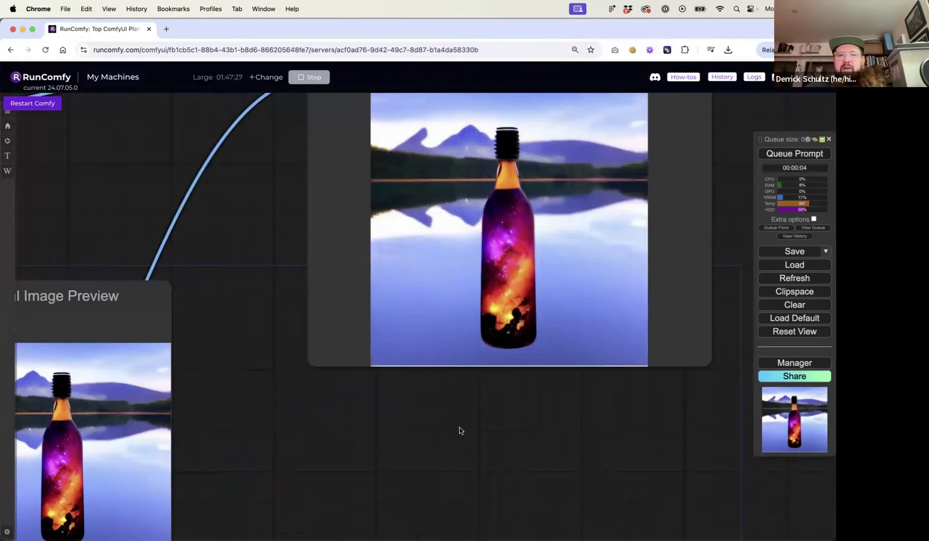
pyautogui.scroll(-5, 460, 439)
pyautogui.moveTo(438, 460); pyautogui.dragTo(624, 317)
pyautogui.moveTo(323, 345); pyautogui.dragTo(355, 245)
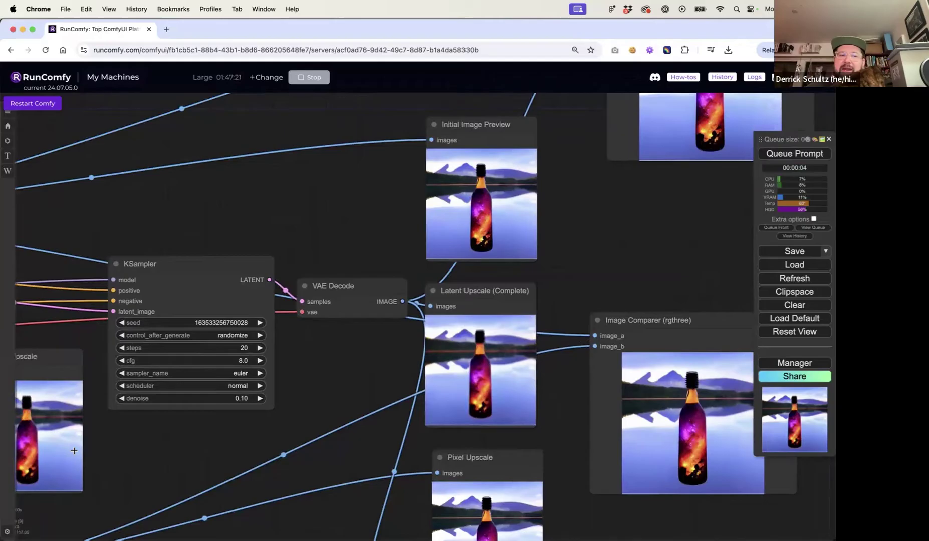
pyautogui.moveTo(607, 220); pyautogui.dragTo(421, 306)
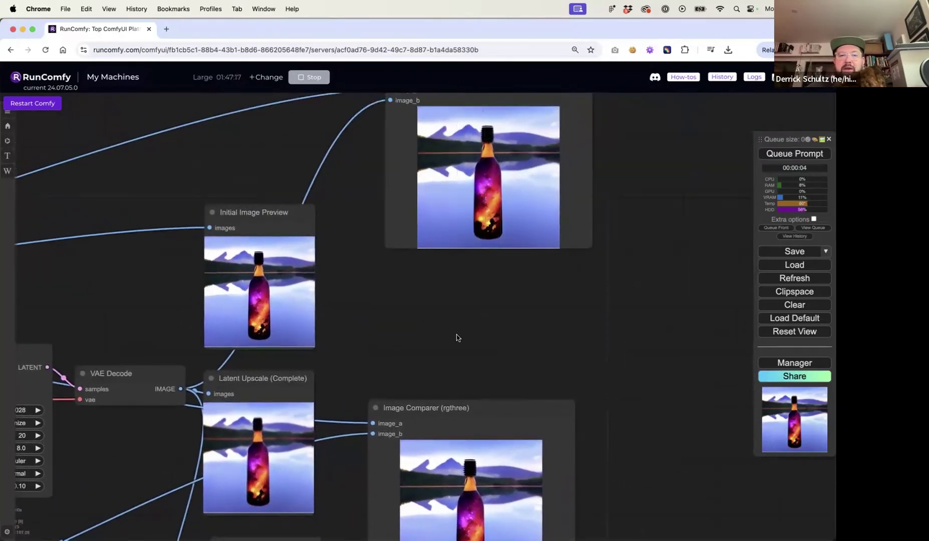
# - Set the second KSampler's denoise to 0.25 and queue the prompt
pyautogui.moveTo(456, 336); pyautogui.dragTo(637, 239)
pyautogui.click(202, 389)
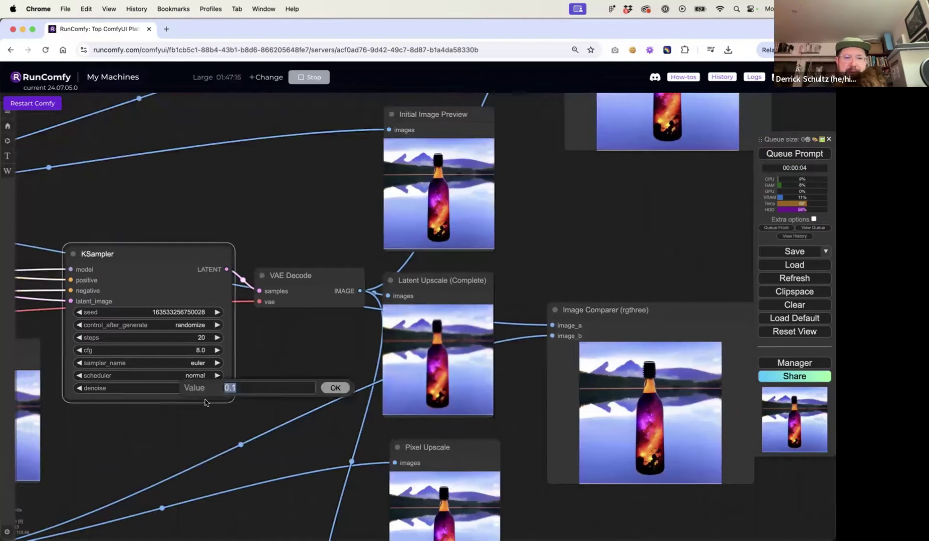
pyautogui.write('.2')
pyautogui.press('Escape')
pyautogui.click(776, 153)
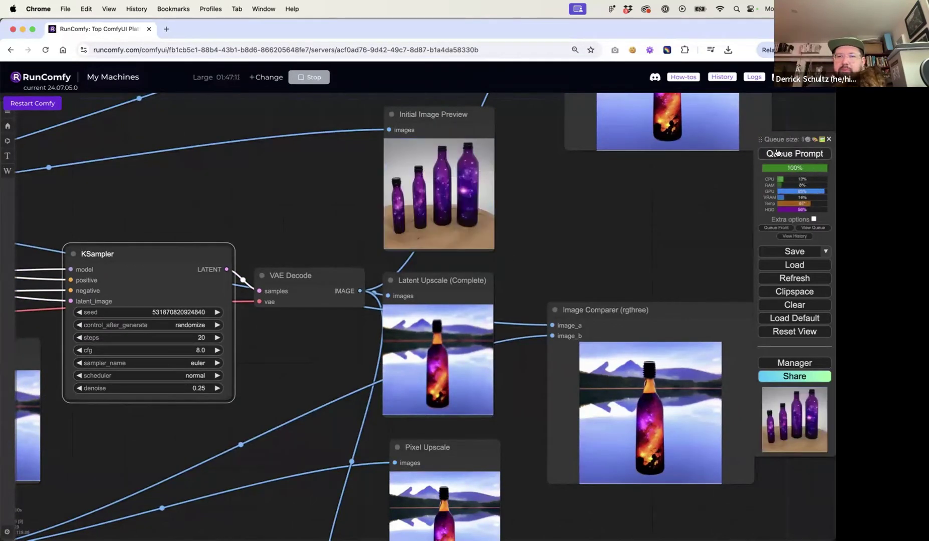
# - Inspect the 0.25 denoise upscale against the initial image up close in the upper Image Comparer
pyautogui.moveTo(637, 230); pyautogui.dragTo(486, 332)
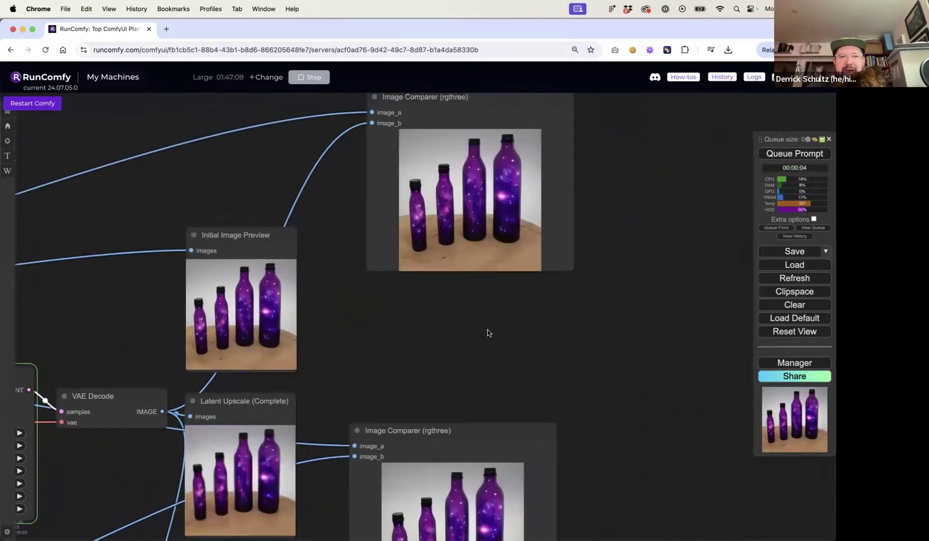
pyautogui.scroll(3, 646, 266)
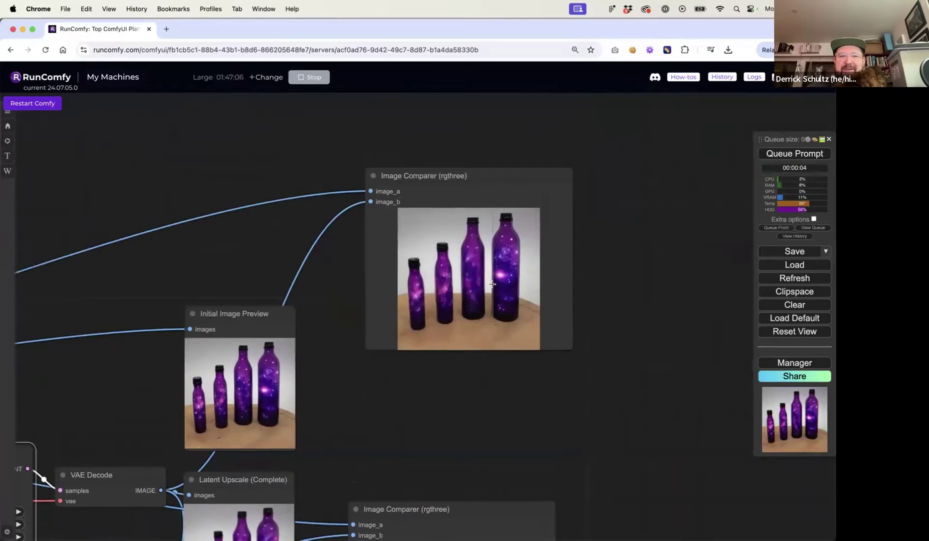
pyautogui.scroll(12, 492, 284)
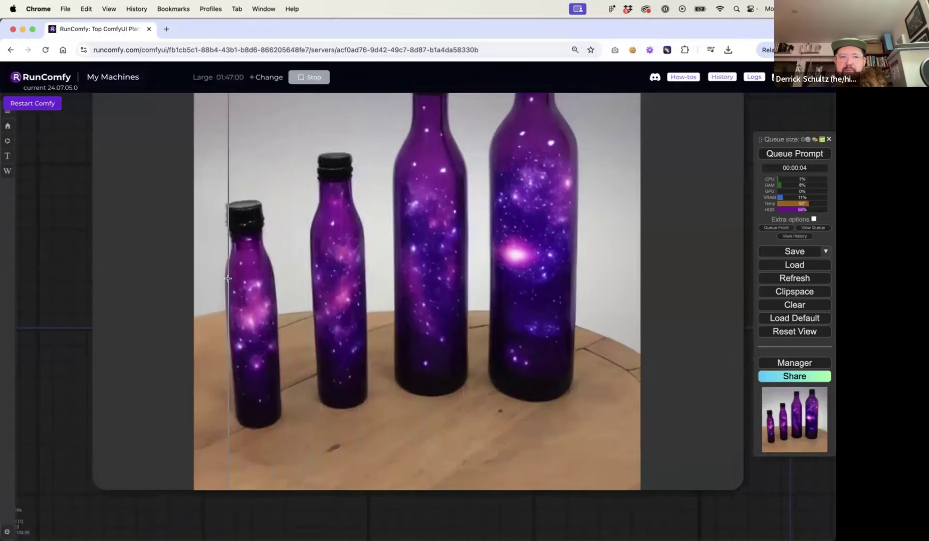
pyautogui.scroll(-5, 208, 278)
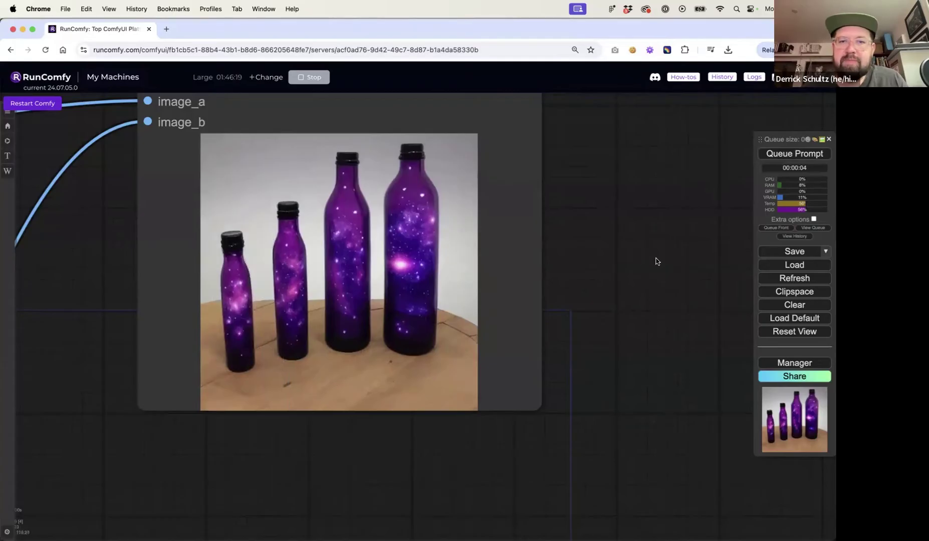
pyautogui.scroll(-5, 656, 260)
pyautogui.moveTo(209, 167); pyautogui.dragTo(266, 106)
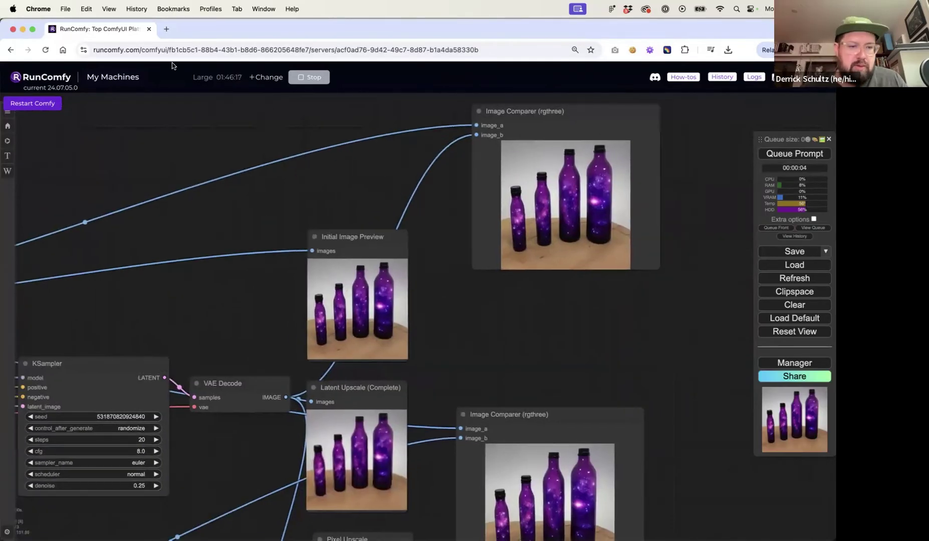
# - Switch to the Intro to ComfyUI: Week 6 presentation in Google Slides and present the Latent Upscalers pros and cons slide
pyautogui.press('super+grave')
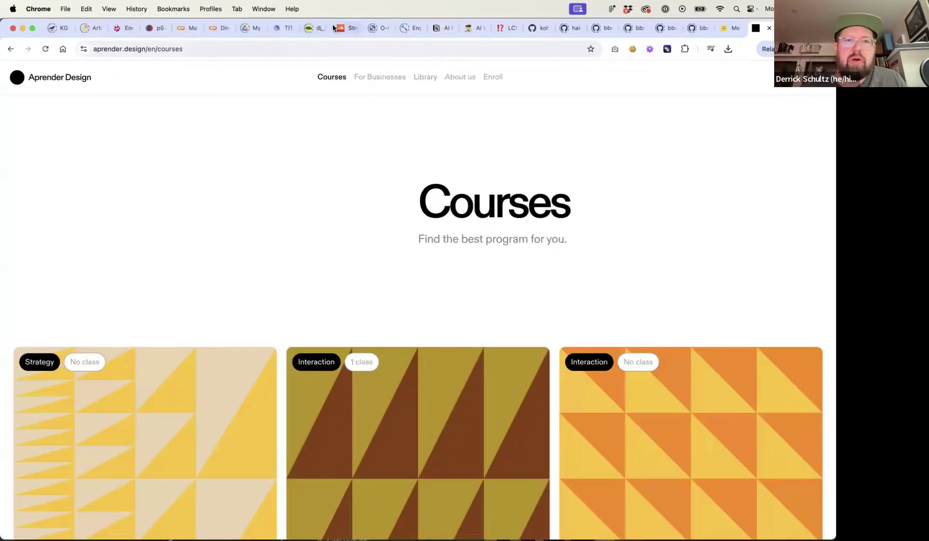
pyautogui.click(261, 9)
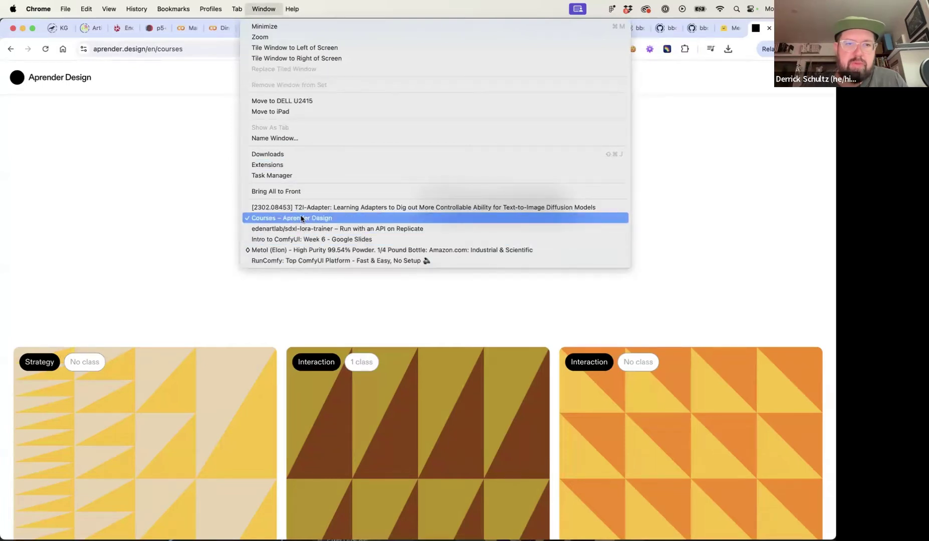
pyautogui.click(301, 241)
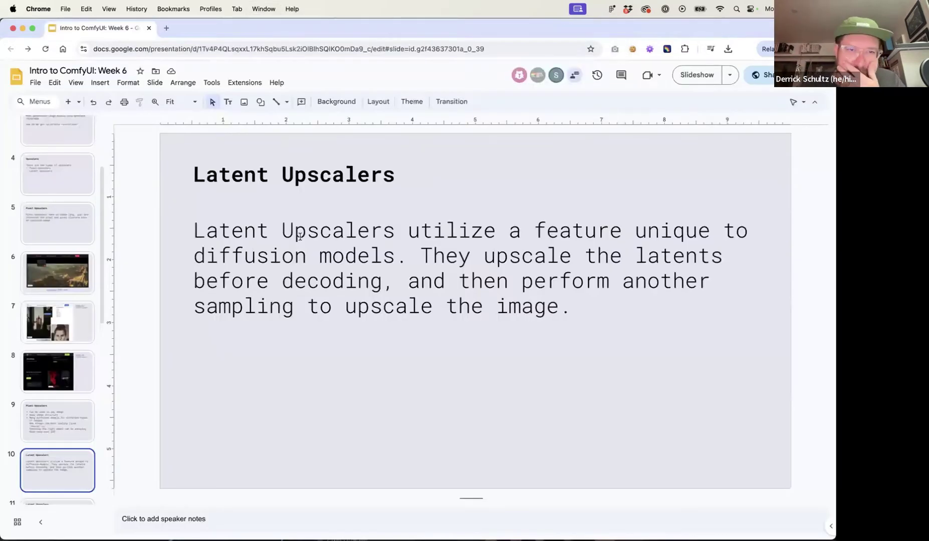
pyautogui.click(697, 75)
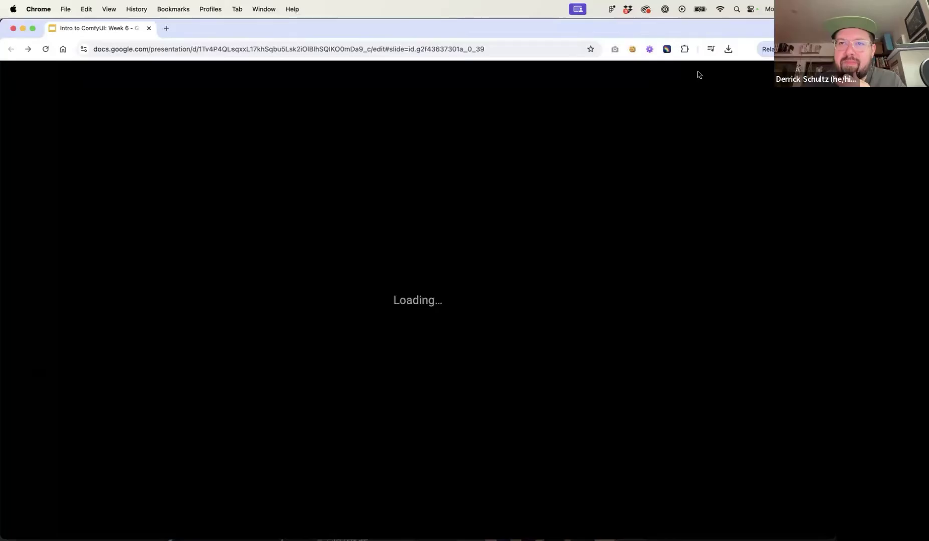
pyautogui.press('Right')
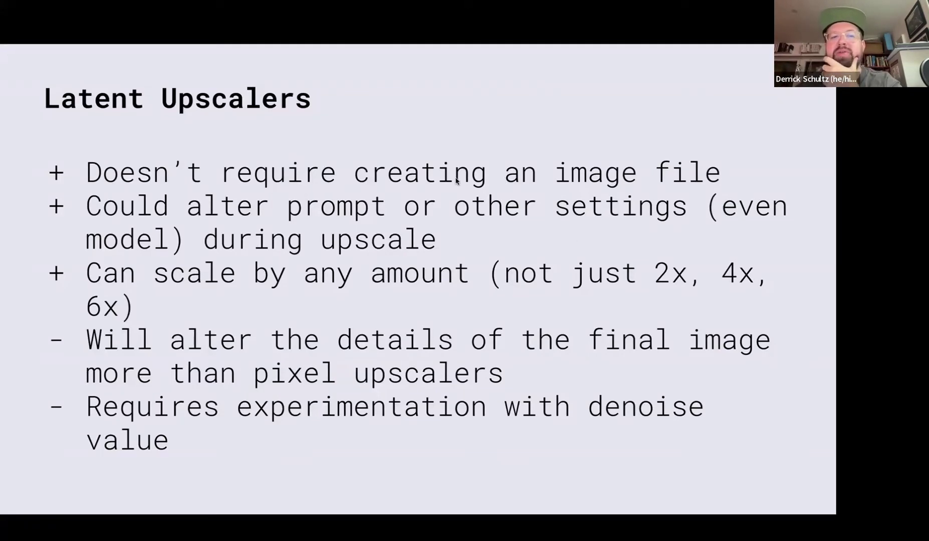
# - Exit the slideshow and return to the RunComfy browser window with the ComfyUI workflow
pyautogui.press('Escape')
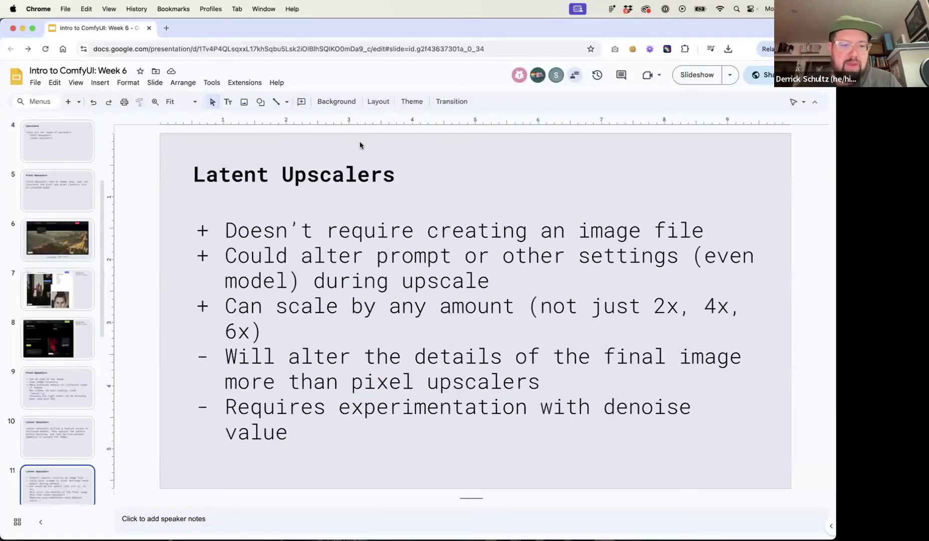
pyautogui.press('super+grave')
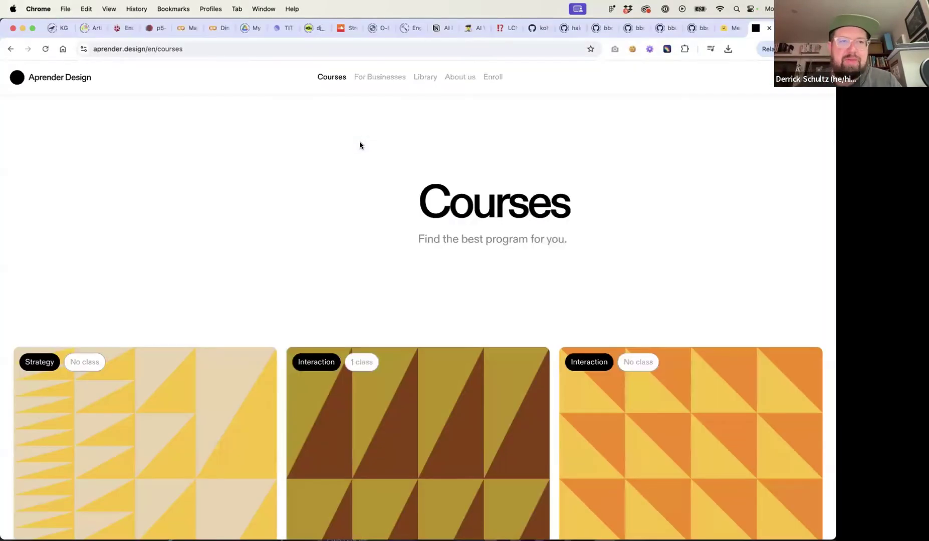
pyautogui.click(257, 9)
pyautogui.click(284, 241)
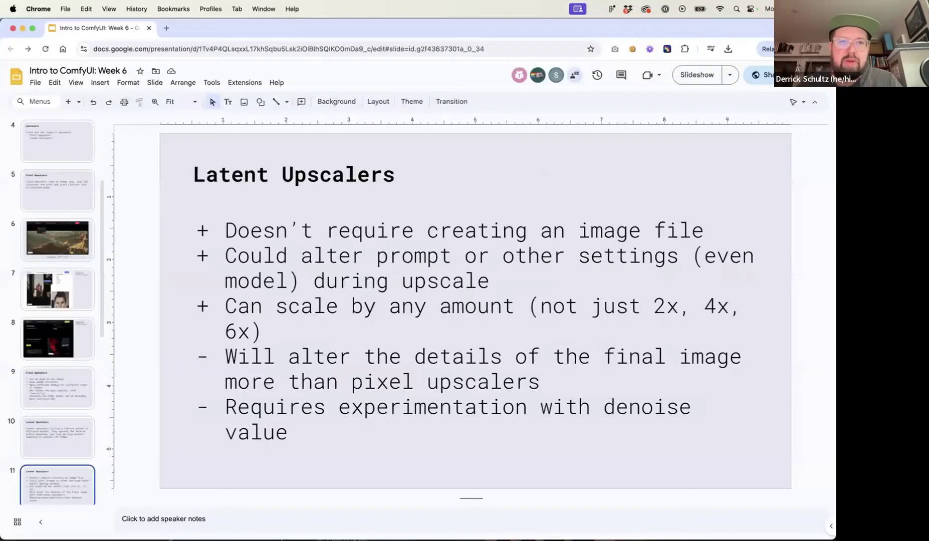
pyautogui.click(264, 8)
pyautogui.click(418, 237)
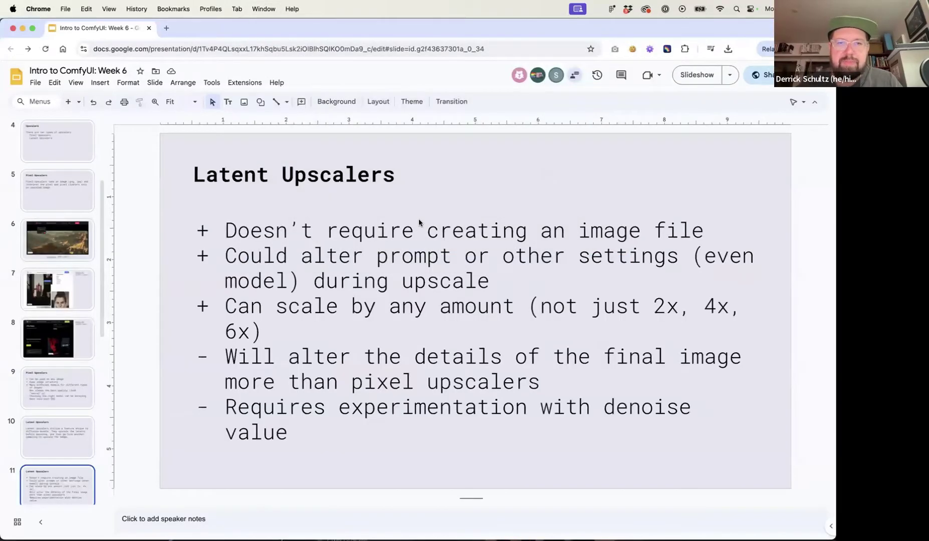
pyautogui.press('super+grave')
# - Place a copy of the positive CLIP Text Encode node above the second KSampler and connect its CONDITIONING output to the positive input
pyautogui.scroll(-3, 439, 202)
pyautogui.moveTo(257, 301); pyautogui.dragTo(253, 278)
pyautogui.moveTo(351, 281); pyautogui.dragTo(663, 292)
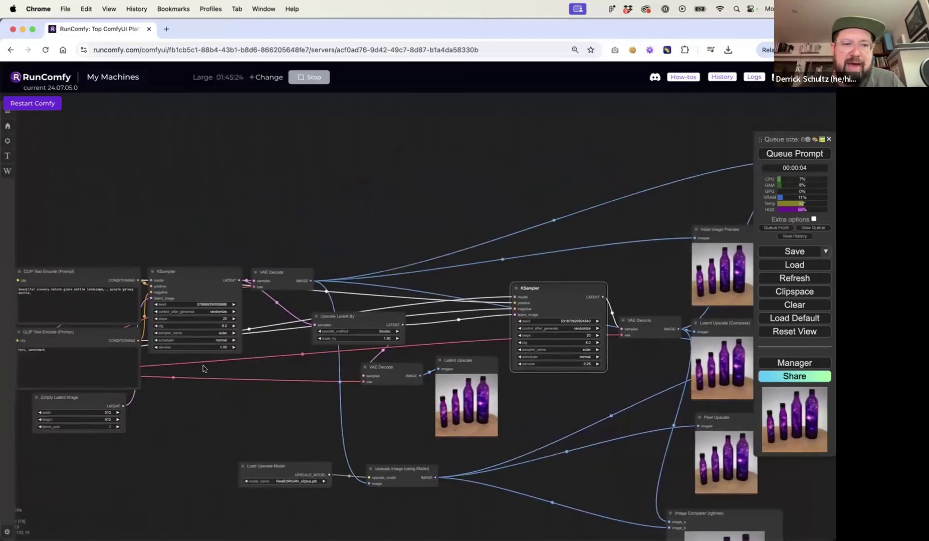
pyautogui.moveTo(203, 369); pyautogui.dragTo(295, 365)
pyautogui.click(166, 271)
pyautogui.hotkey('ctrl', 'c')
pyautogui.hotkey('ctrl', 'v')
pyautogui.moveTo(224, 271); pyautogui.dragTo(517, 167)
pyautogui.moveTo(584, 174); pyautogui.dragTo(607, 299)
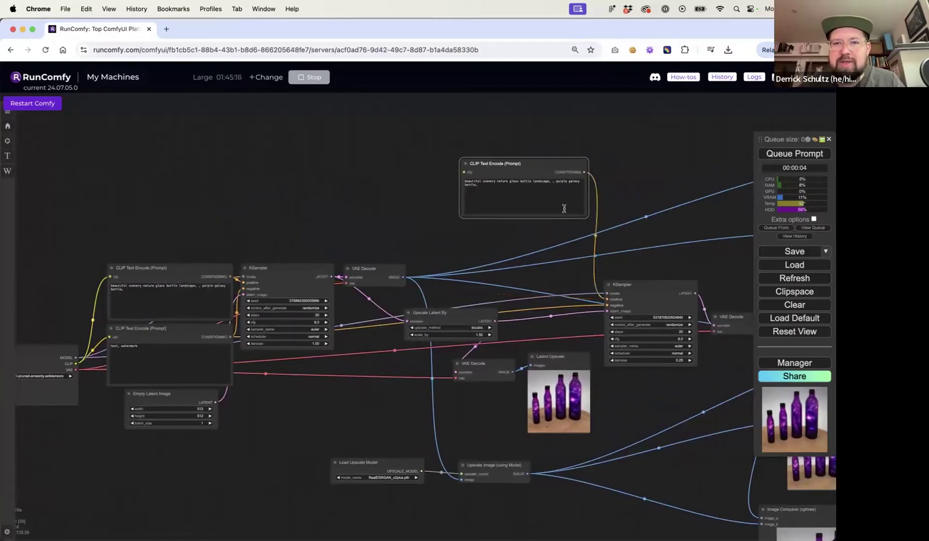
# - Append "highly detailed cosmos" to the prompt in the copied CLIP Text Encode node
pyautogui.click(500, 186)
pyautogui.write('hig')
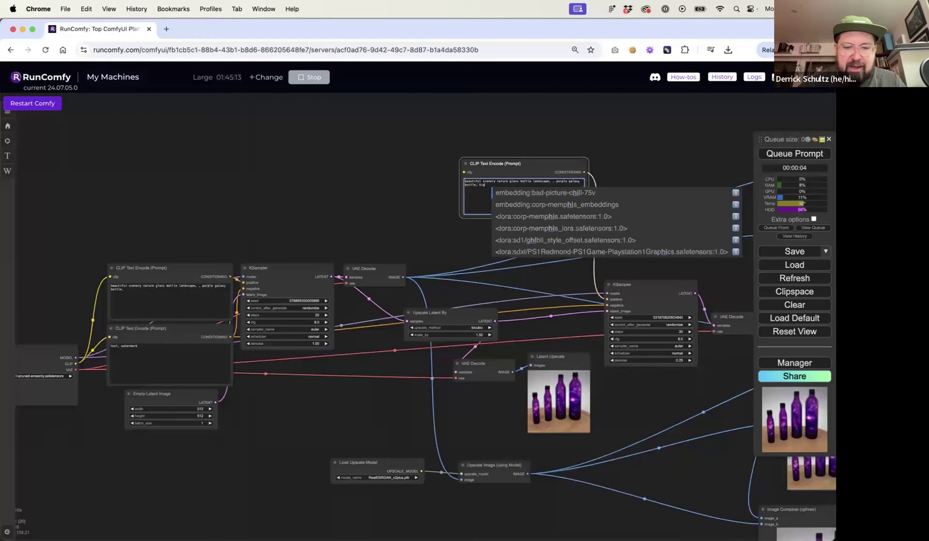
pyautogui.write('hly detailed')
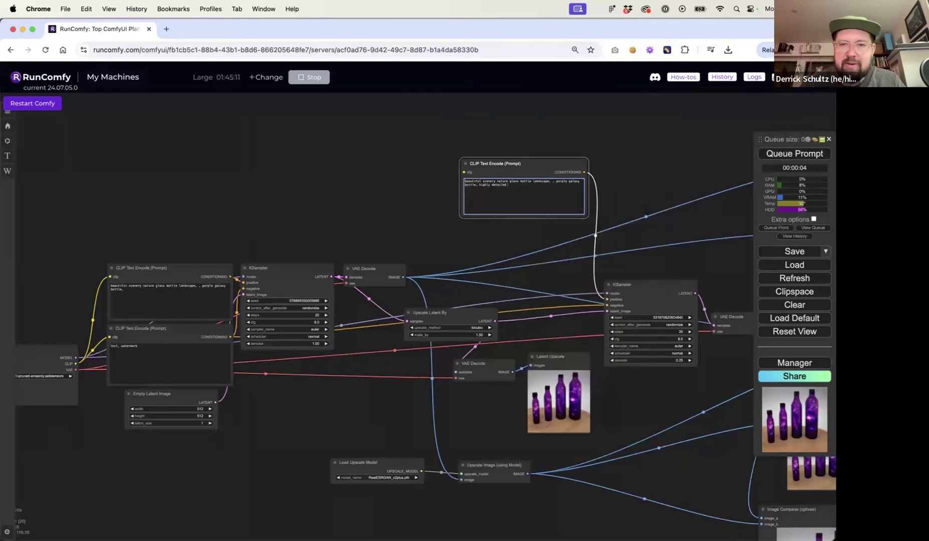
pyautogui.write(' cosmos')
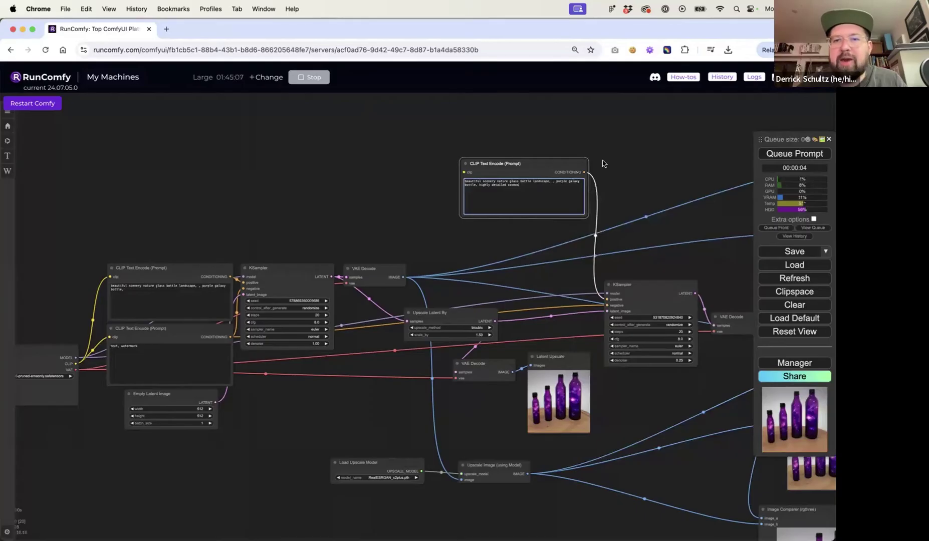
# - Add a Load Checkpoint node below the copied prompt node and connect its MODEL output to the second KSampler's model input
pyautogui.moveTo(590, 162); pyautogui.dragTo(535, 159)
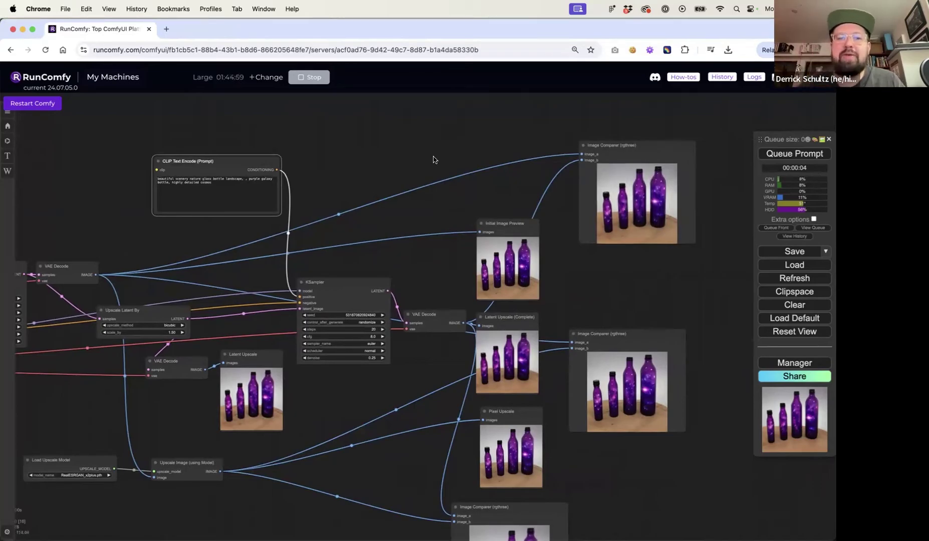
pyautogui.moveTo(340, 284)
pyautogui.mouseDown()
pyautogui.moveTo(335, 260)
pyautogui.moveTo(341, 282)
pyautogui.mouseUp()
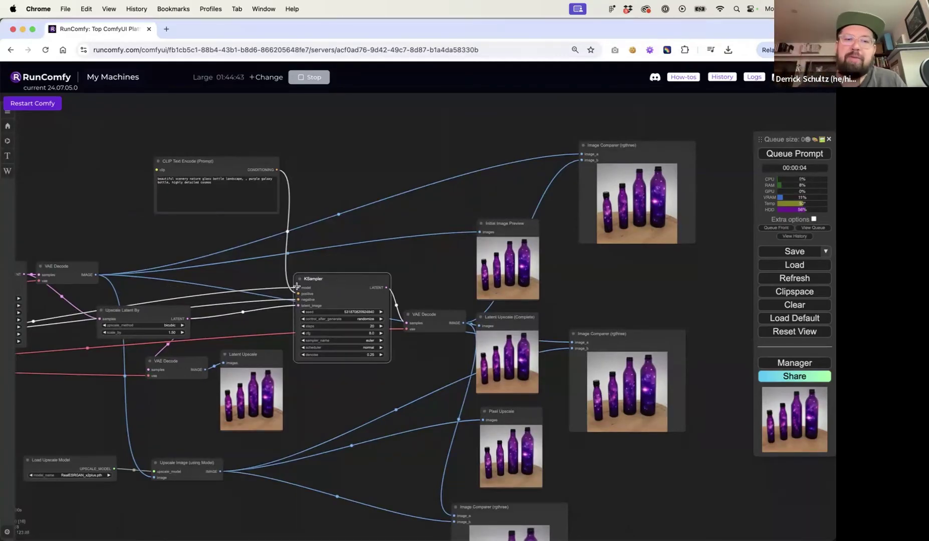
pyautogui.doubleClick(173, 236)
pyautogui.write('loa')
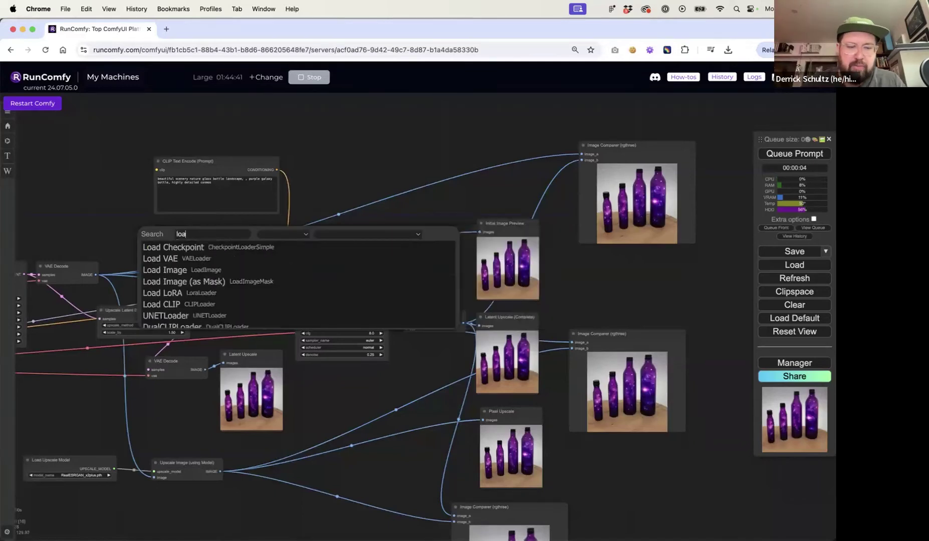
pyautogui.write('d')
pyautogui.press('Return')
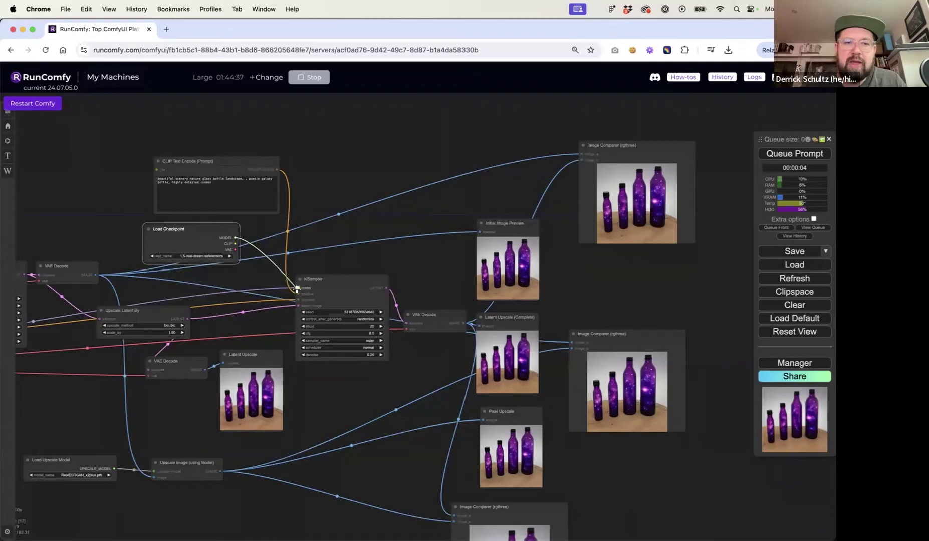
# - Load the sdxl/Juggernaut-XL_v9_RunDiffusionPhoto_v2.safetensors checkpoint in the new Load Checkpoint node and queue the workflow
pyautogui.click(218, 257)
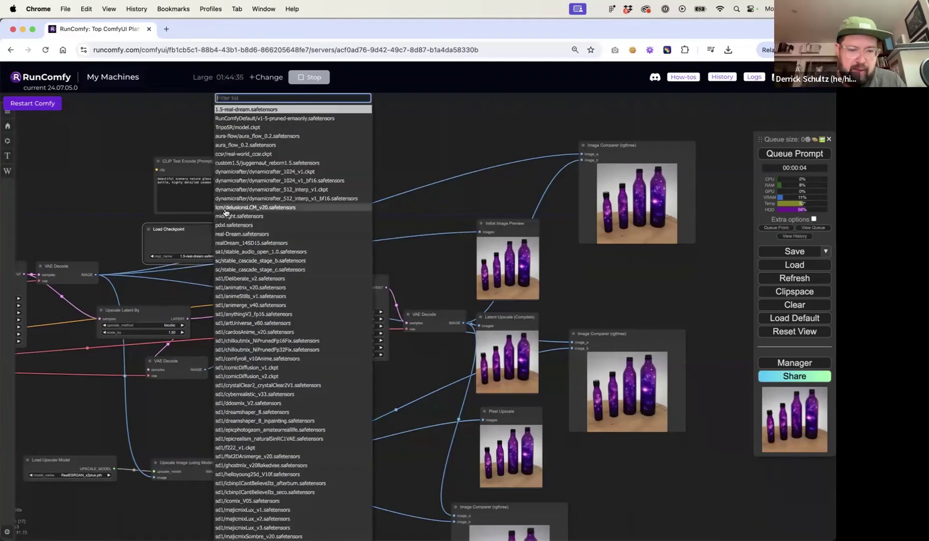
pyautogui.write('sdxl')
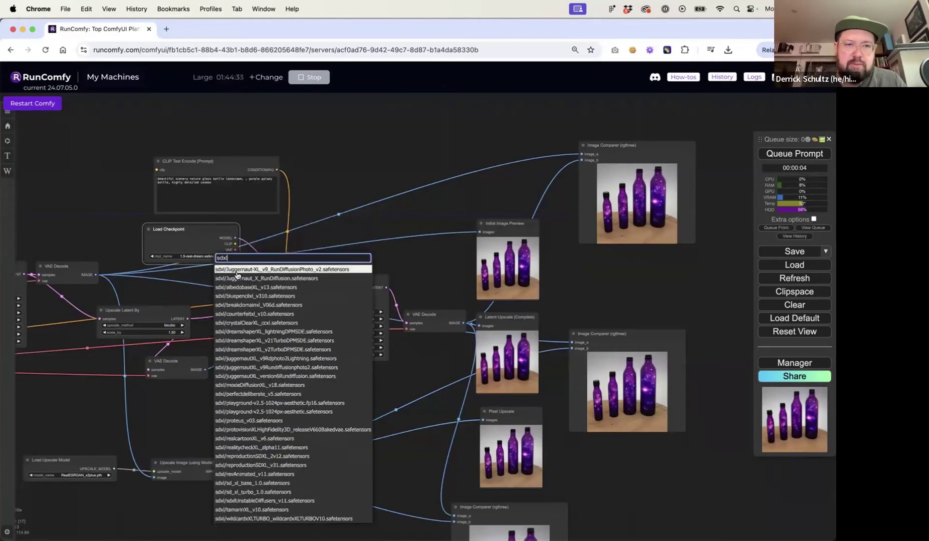
pyautogui.click(246, 269)
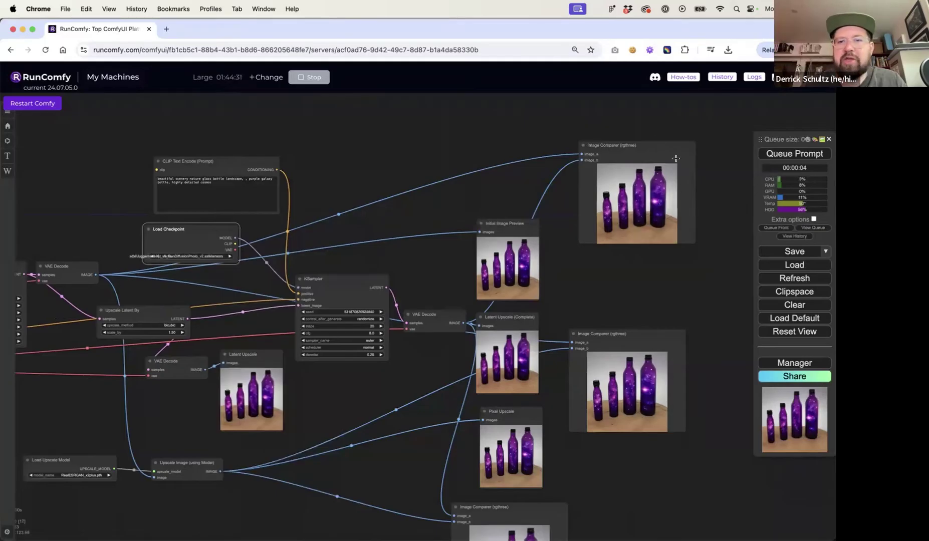
pyautogui.moveTo(358, 279); pyautogui.dragTo(357, 275)
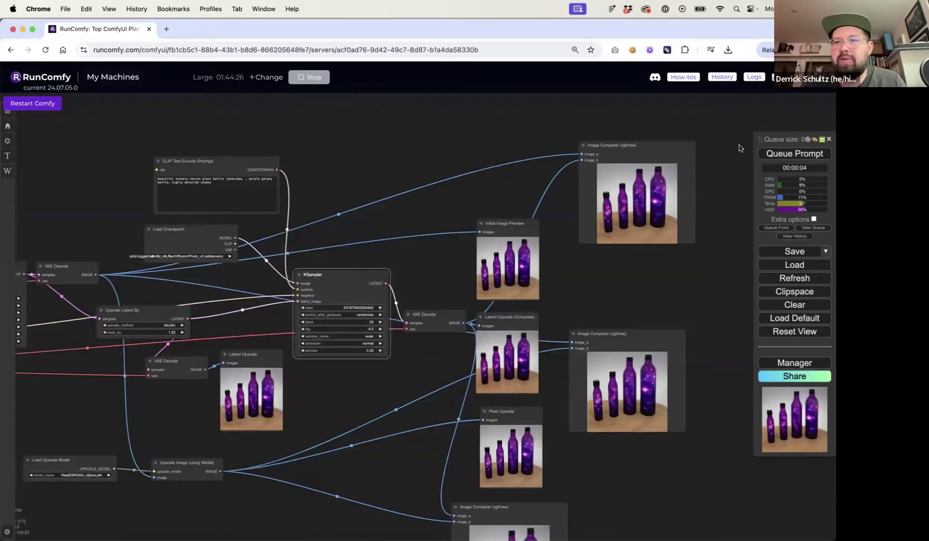
pyautogui.click(775, 153)
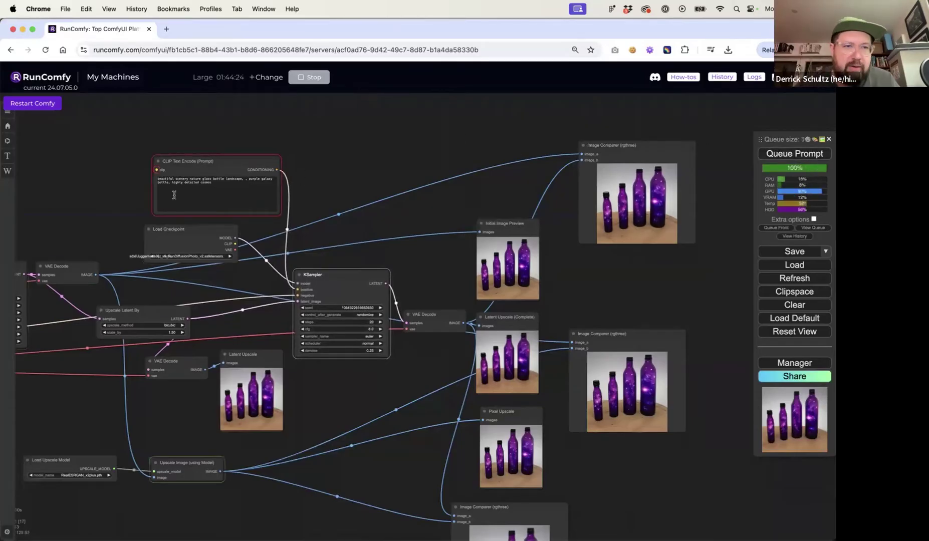
# - Connect the new checkpoint's CLIP output to the copied prompt node and its VAE output to the final VAE Decode, and queue the workflow
pyautogui.scroll(-5, 130, 175)
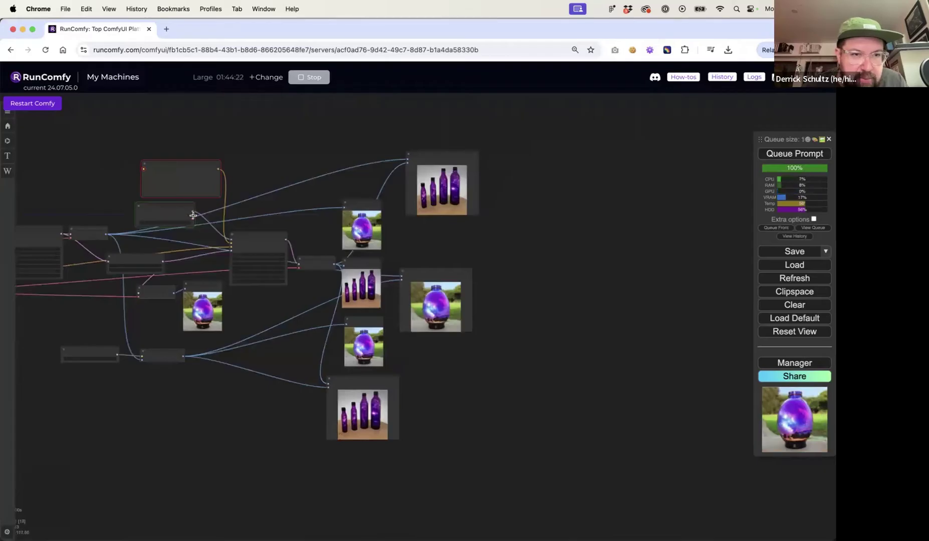
pyautogui.scroll(7, 245, 196)
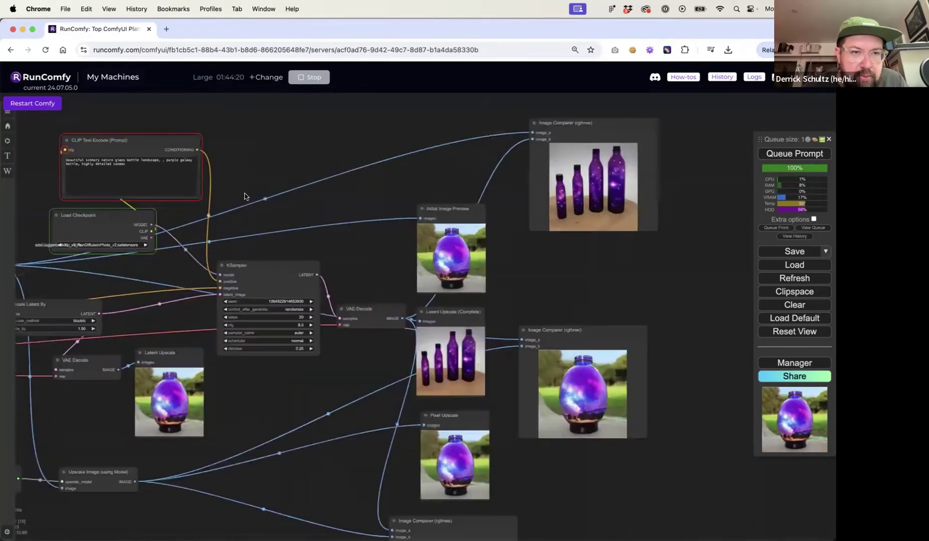
pyautogui.moveTo(132, 247); pyautogui.dragTo(360, 352)
pyautogui.scroll(-2, 671, 278)
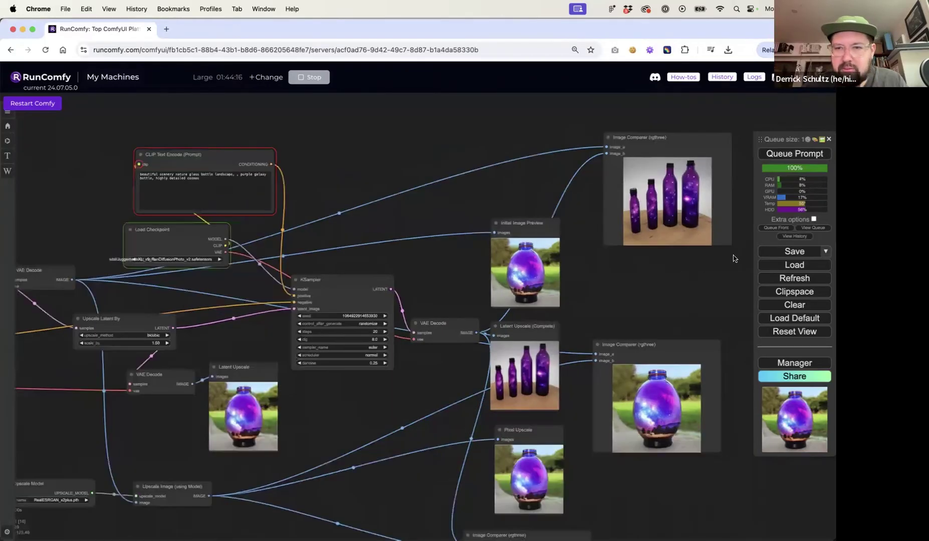
pyautogui.click(788, 153)
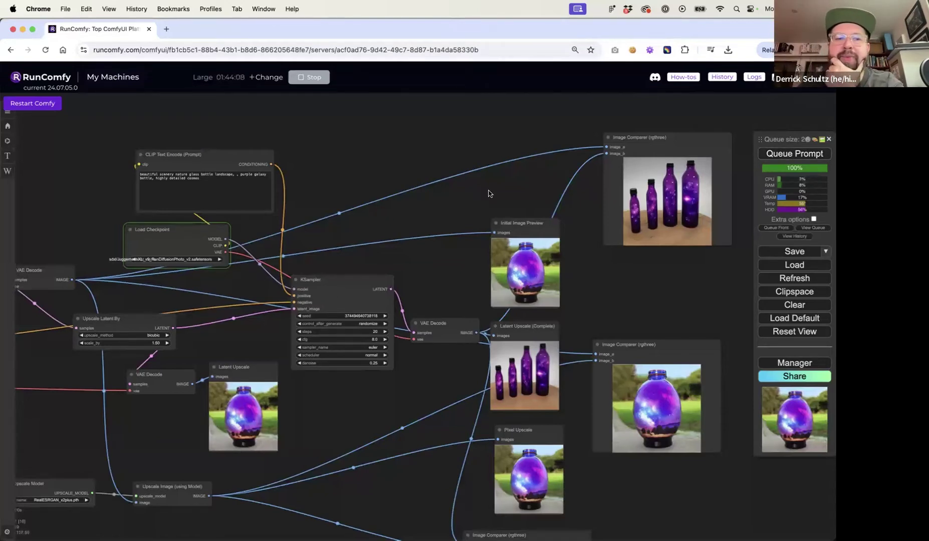
# - Nudge the second KSampler node slightly upward and set its steps to 35
pyautogui.moveTo(358, 282); pyautogui.dragTo(359, 274)
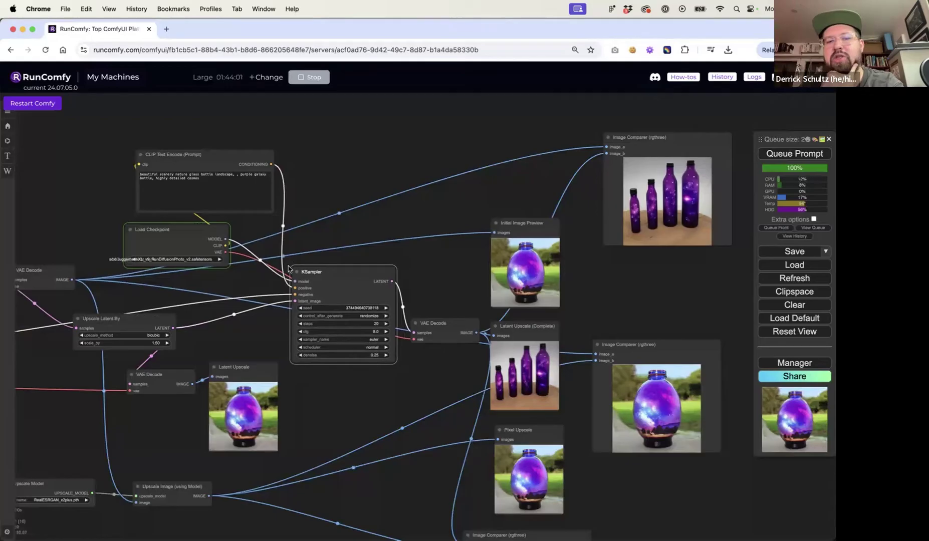
pyautogui.click(374, 324)
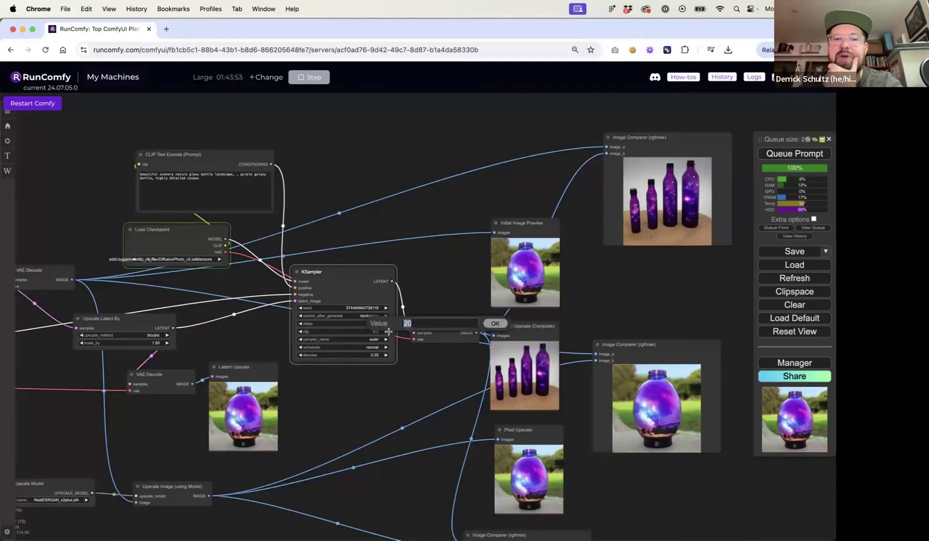
pyautogui.write('35')
pyautogui.press('Return')
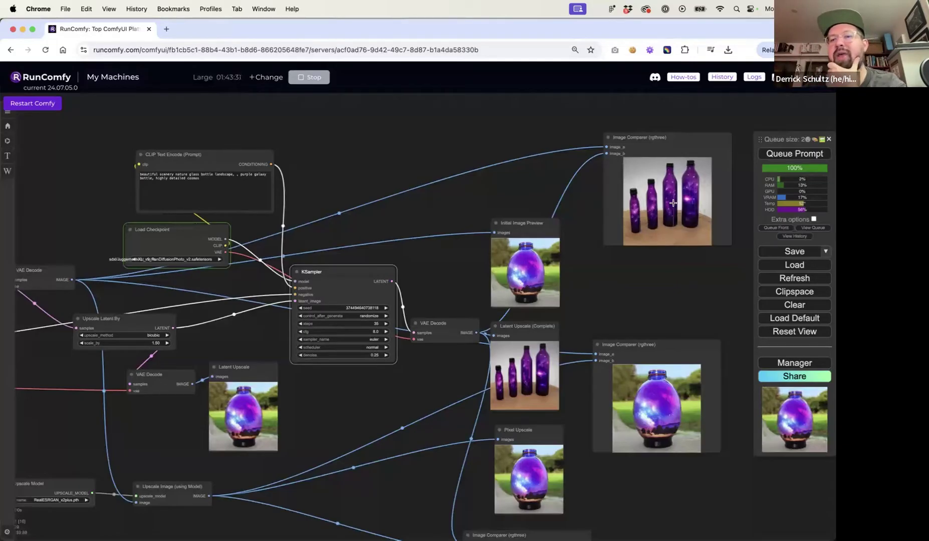
pyautogui.click(527, 175)
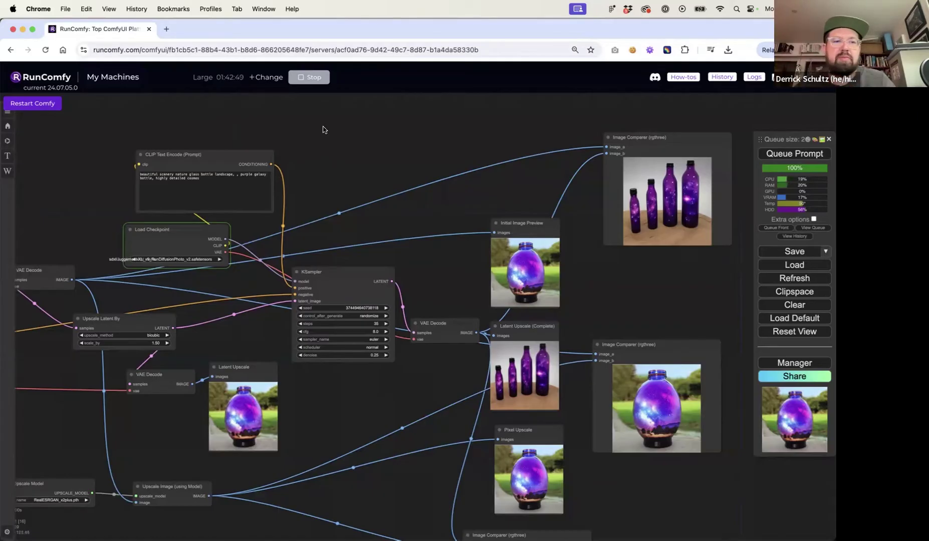
# - Switch to the "Intro to ComfyUI: Week 6" Google Slides window and present the Latent Upscalers slide
pyautogui.press('super+grave')
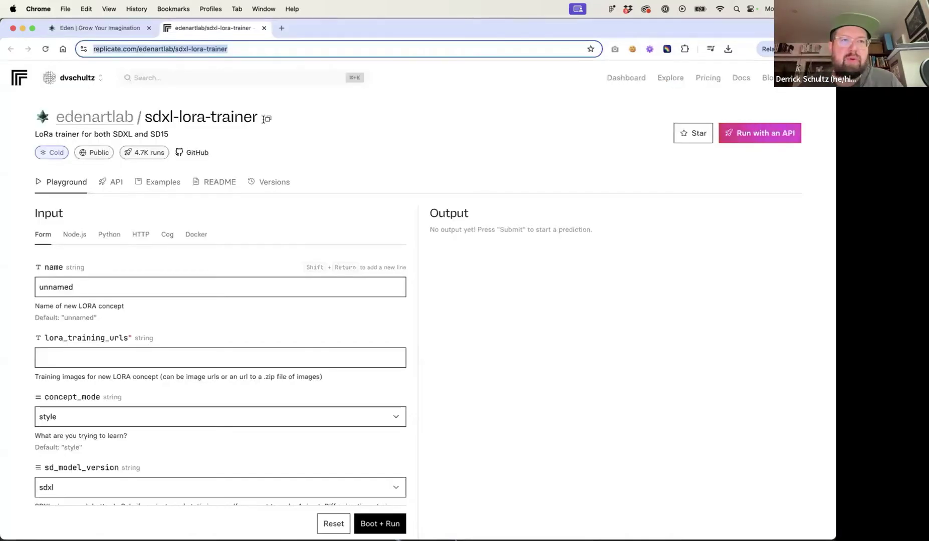
pyautogui.click(264, 8)
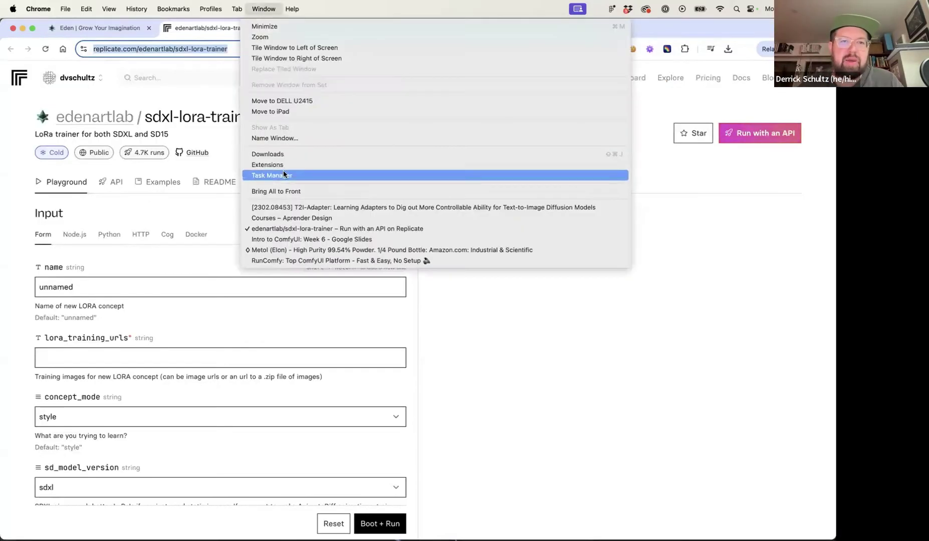
pyautogui.click(288, 240)
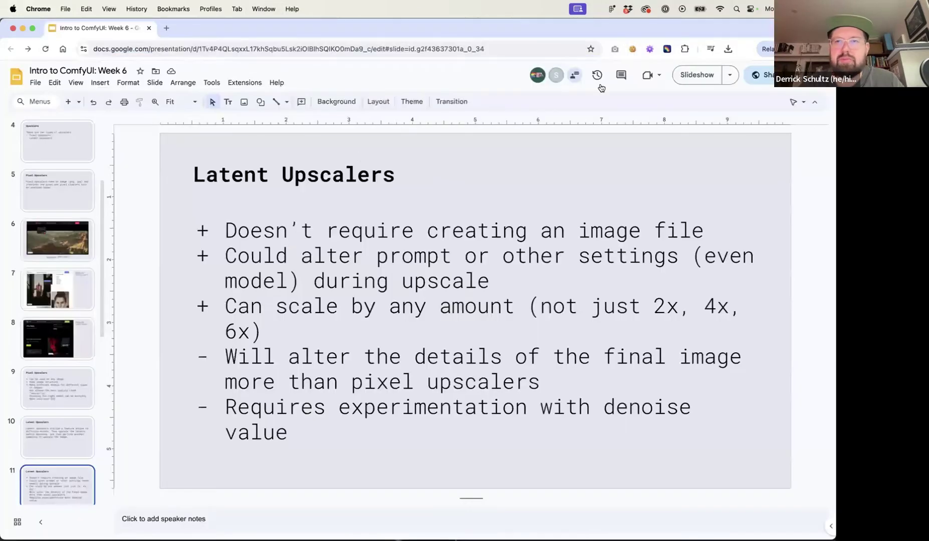
pyautogui.click(684, 79)
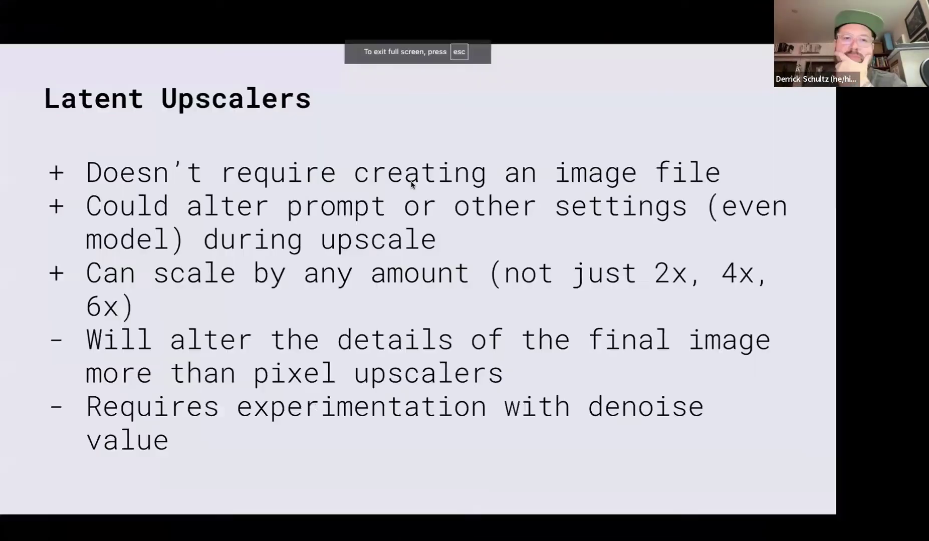
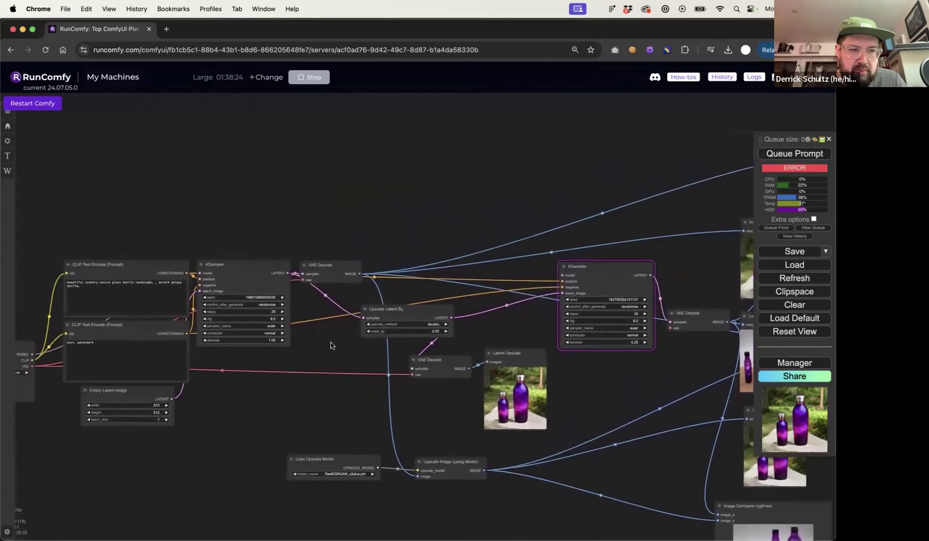
# - Save the ComfyUI workflow as latent-upscale-workflow.json
pyautogui.moveTo(92, 354); pyautogui.dragTo(621, 275)
pyautogui.moveTo(622, 199); pyautogui.dragTo(293, 143)
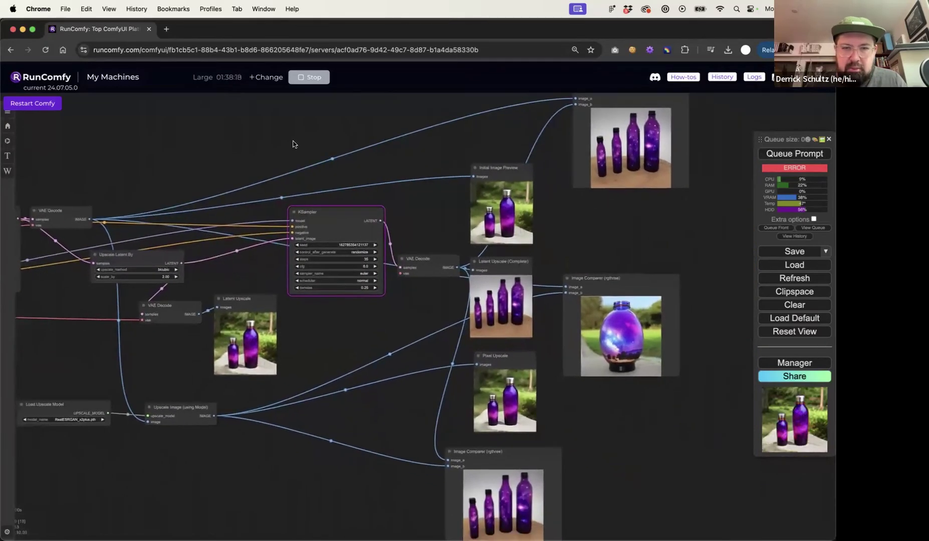
pyautogui.click(796, 252)
pyautogui.press('Left')
pyautogui.write('latent-up')
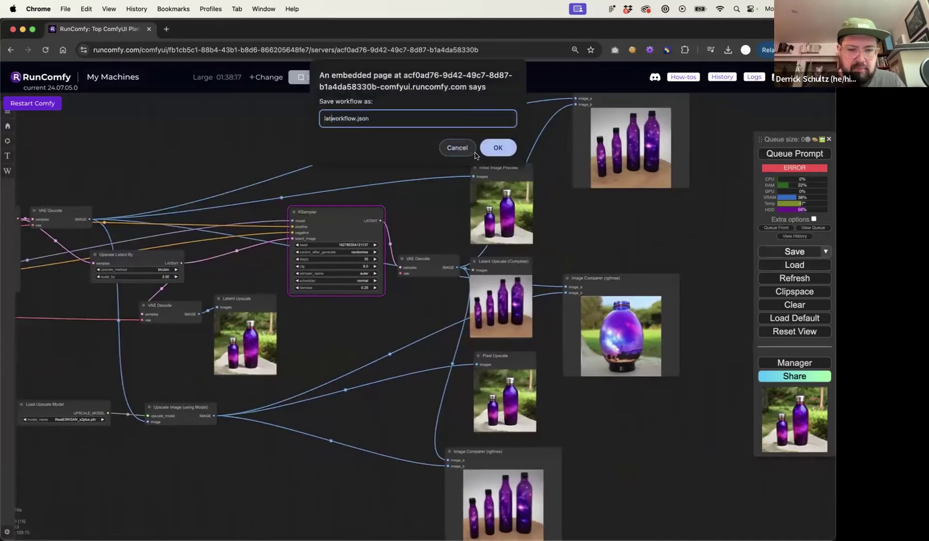
pyautogui.write('scale-')
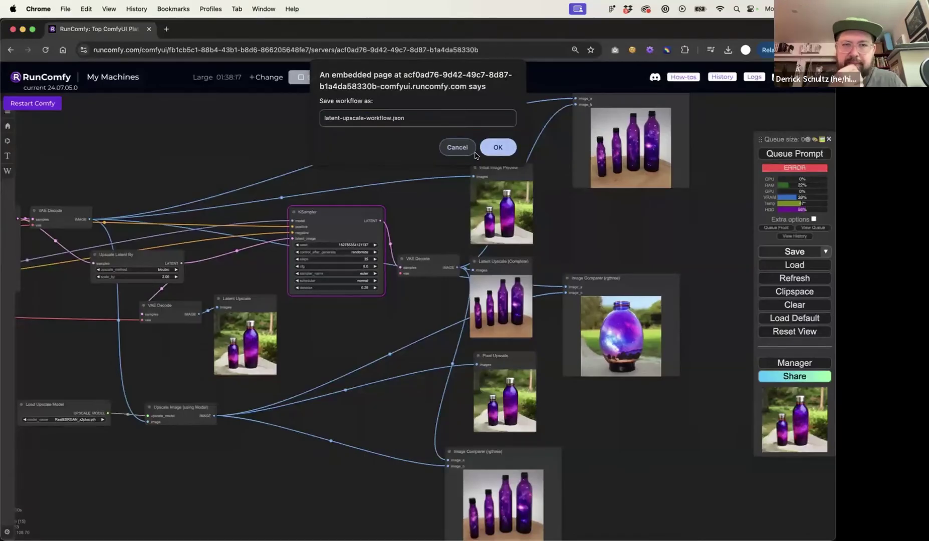
pyautogui.press('Return')
pyautogui.press('Return')
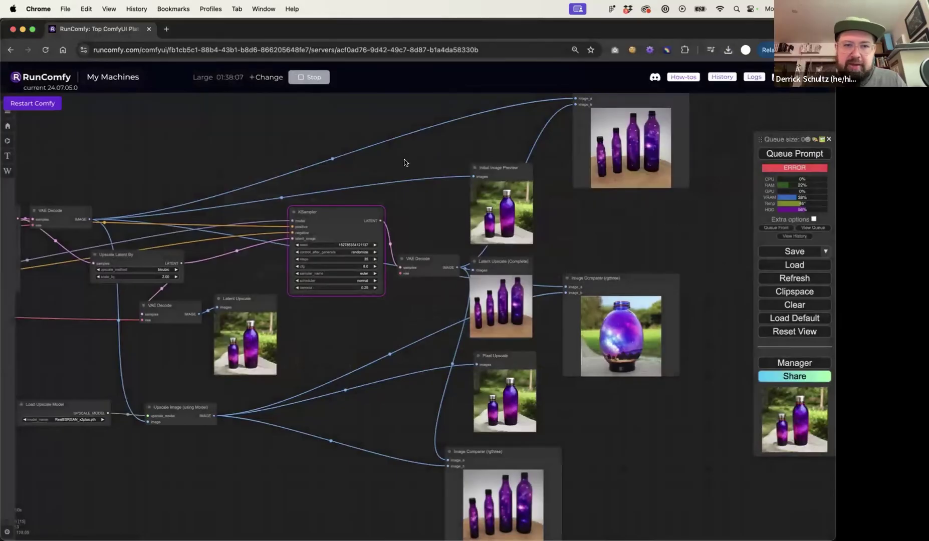
# - Delete the Latent Upscale (Complete) preview and the upper two Image Comparer nodes
pyautogui.moveTo(405, 161); pyautogui.dragTo(458, 143)
pyautogui.moveTo(413, 341); pyautogui.dragTo(381, 287)
pyautogui.click(528, 196)
pyautogui.press('Delete')
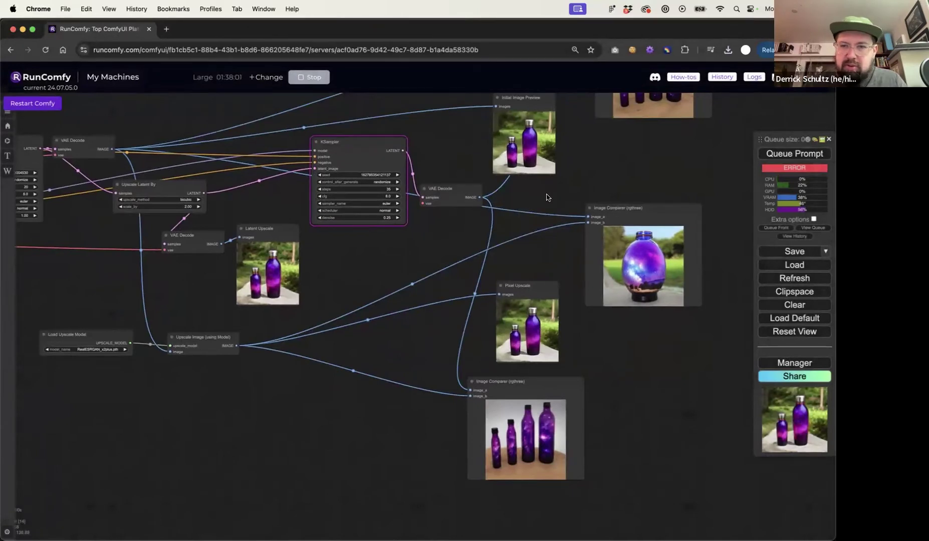
pyautogui.moveTo(547, 197); pyautogui.dragTo(502, 223)
pyautogui.click(588, 242)
pyautogui.press('Delete')
pyautogui.moveTo(592, 226); pyautogui.dragTo(562, 292)
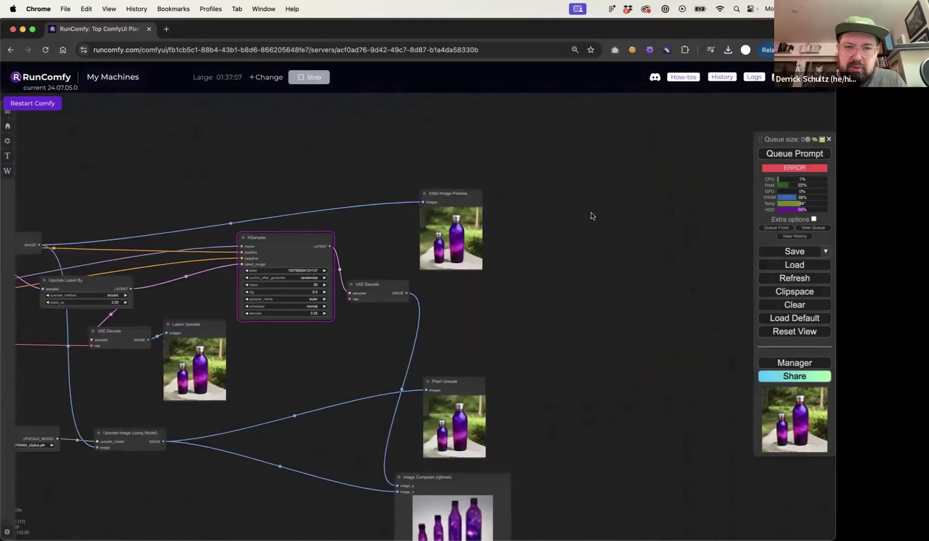
# - Move the Initial Image Preview and Pixel Upscale previews closer to their source nodes, and delete the remaining Image Comparer
pyautogui.moveTo(523, 237); pyautogui.dragTo(658, 219)
pyautogui.click(580, 177)
pyautogui.moveTo(580, 177); pyautogui.dragTo(308, 210)
pyautogui.moveTo(582, 372); pyautogui.dragTo(355, 422)
pyautogui.click(603, 456)
pyautogui.press('Delete')
pyautogui.moveTo(528, 397); pyautogui.dragTo(570, 326)
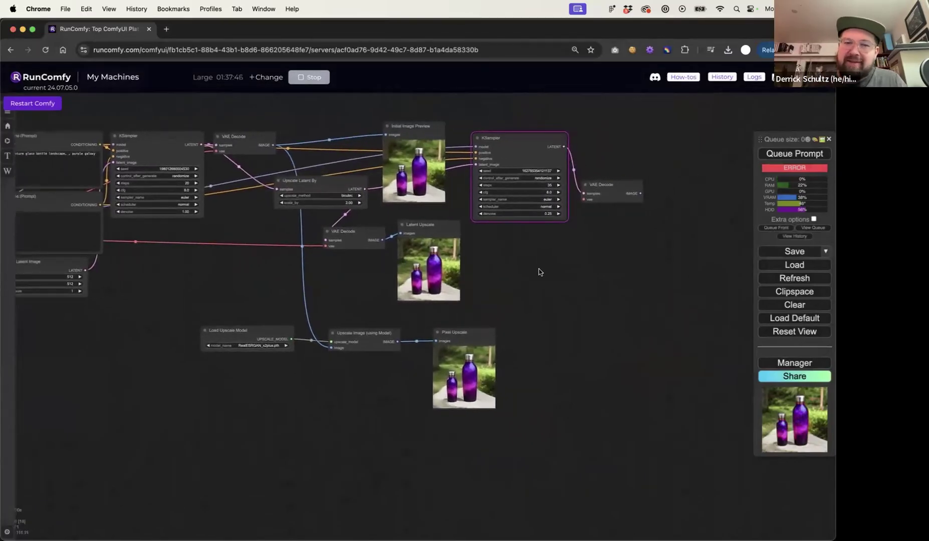
# - Search the ComfyUI Manager's custom nodes for "ultimate" to locate the UltimateSDUpscale package, and close the manager
pyautogui.click(783, 364)
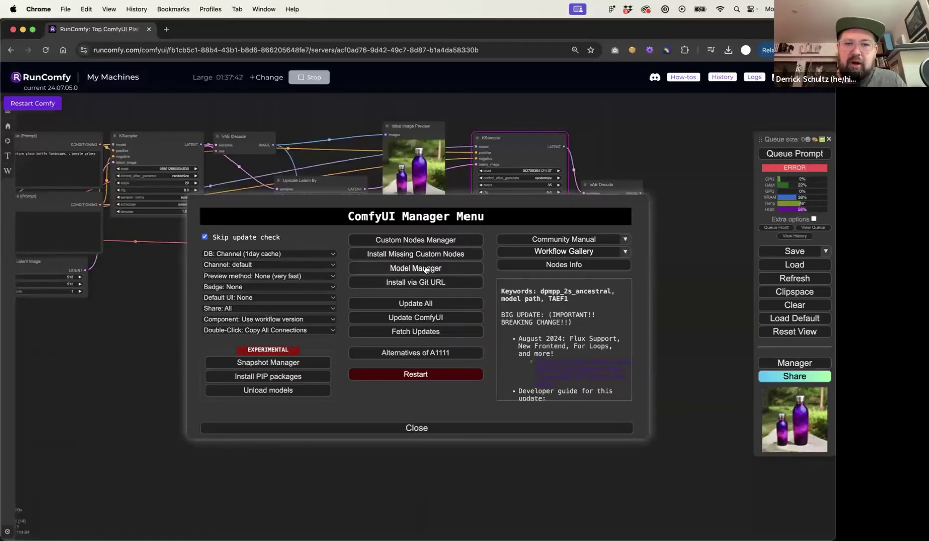
pyautogui.click(427, 240)
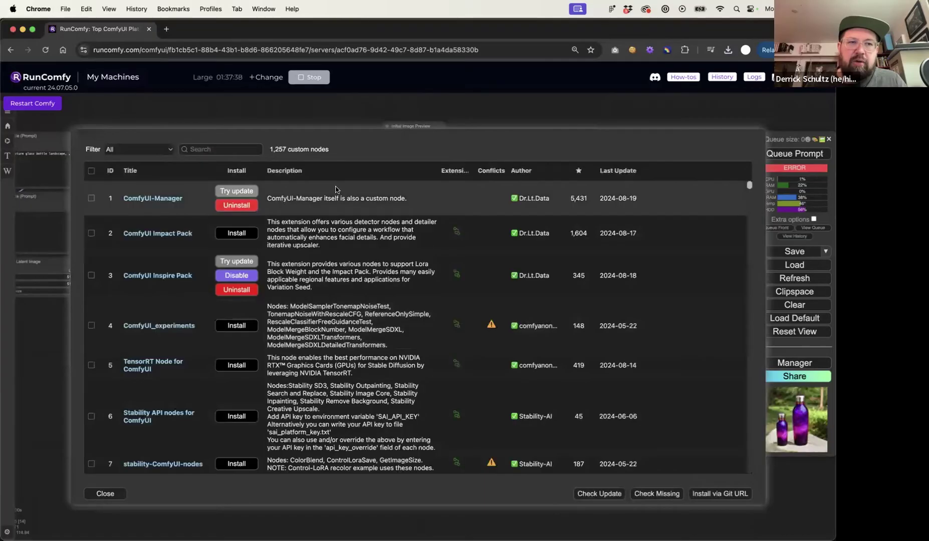
pyautogui.click(226, 149)
pyautogui.write('ul')
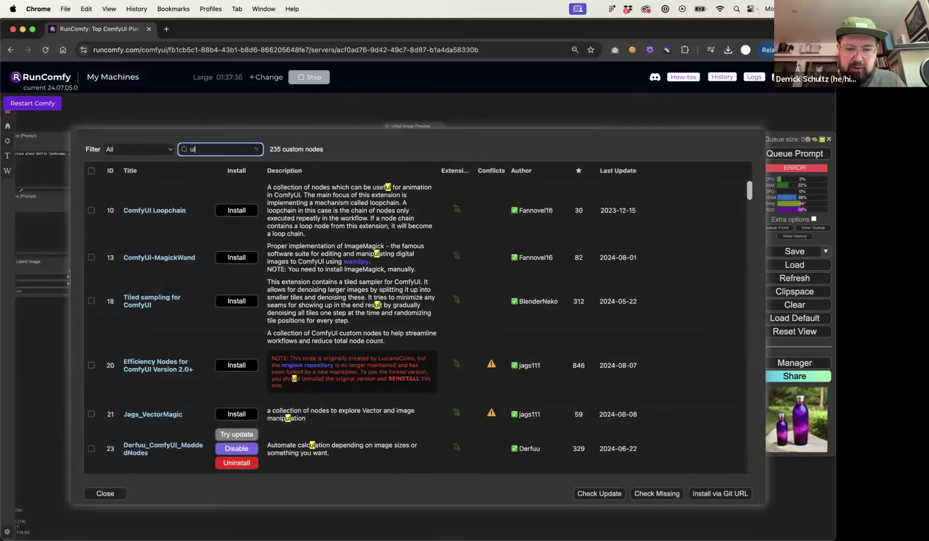
pyautogui.write('timate')
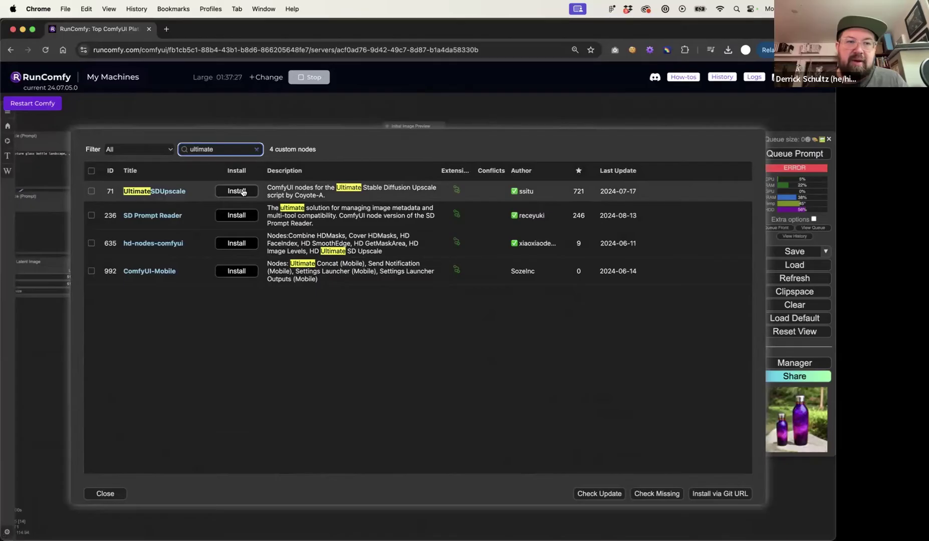
pyautogui.click(104, 494)
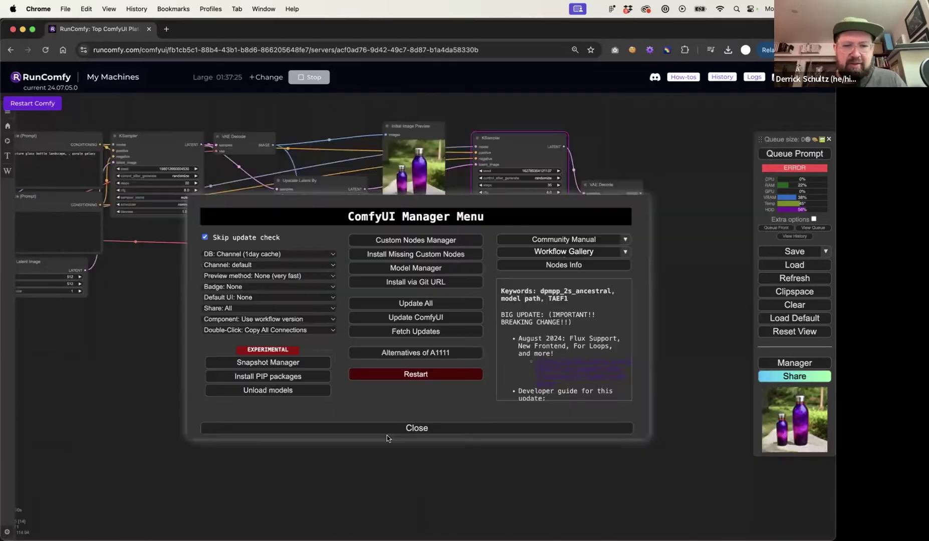
pyautogui.click(461, 429)
pyautogui.doubleClick(575, 393)
pyautogui.write('ultima')
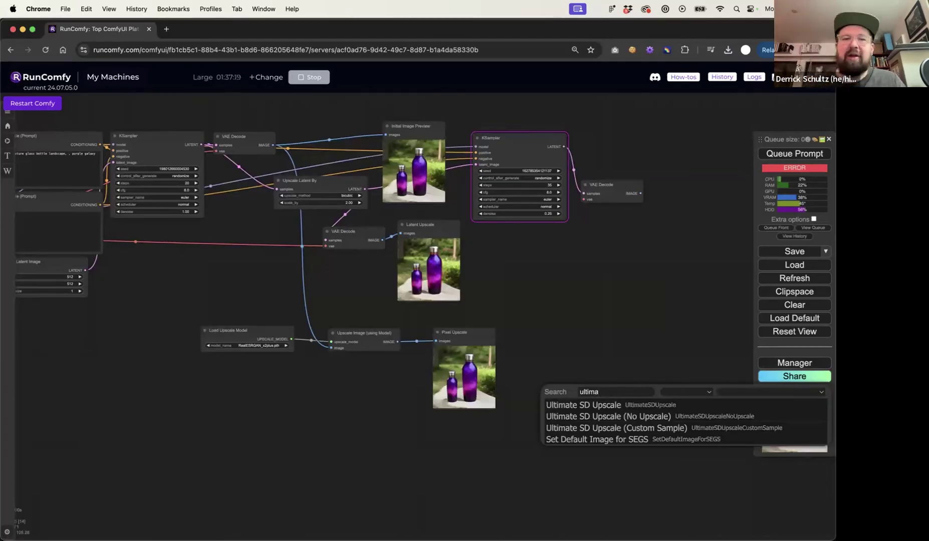
pyautogui.click(576, 374)
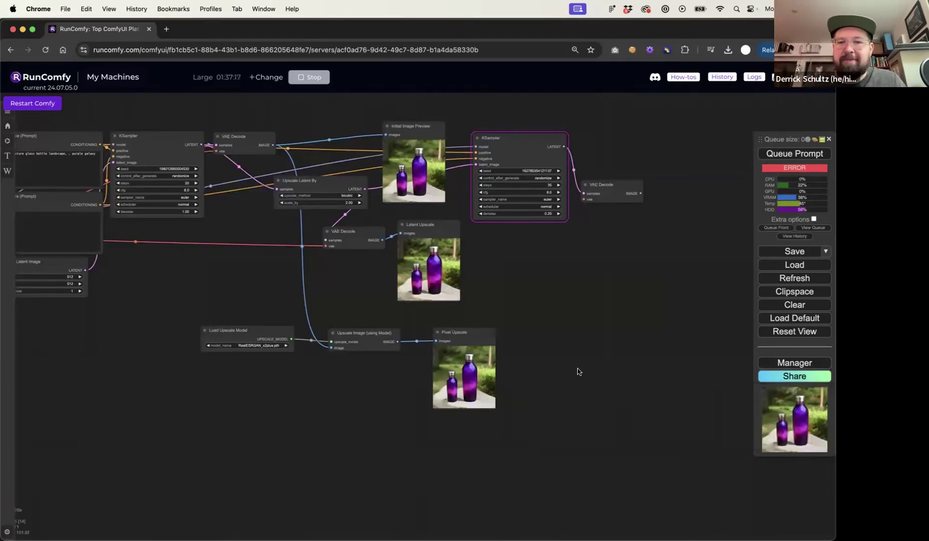
# - Add an Ultimate SD Upscale node below the second KSampler, beside the Pixel Upscale preview
pyautogui.doubleClick(588, 400)
pyautogui.write('ultima')
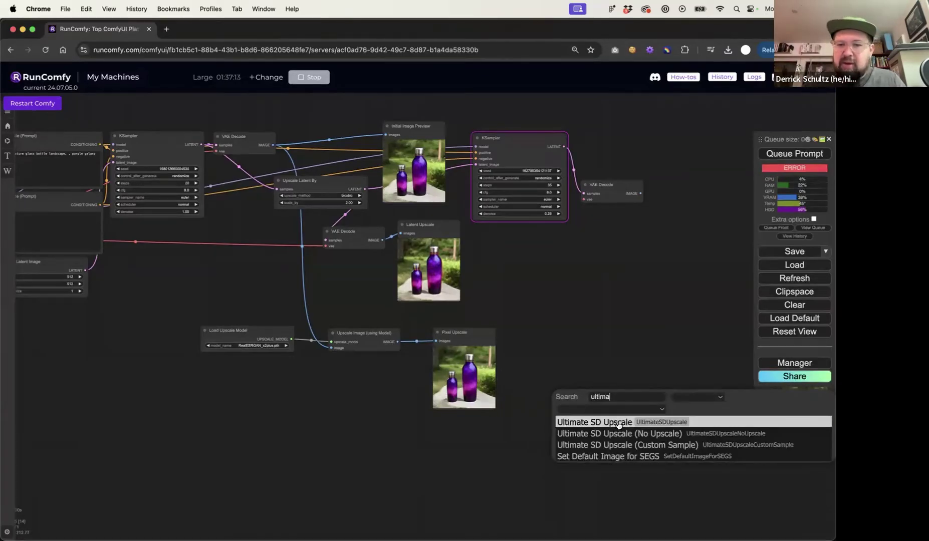
pyautogui.click(618, 424)
pyautogui.moveTo(624, 397); pyautogui.dragTo(606, 284)
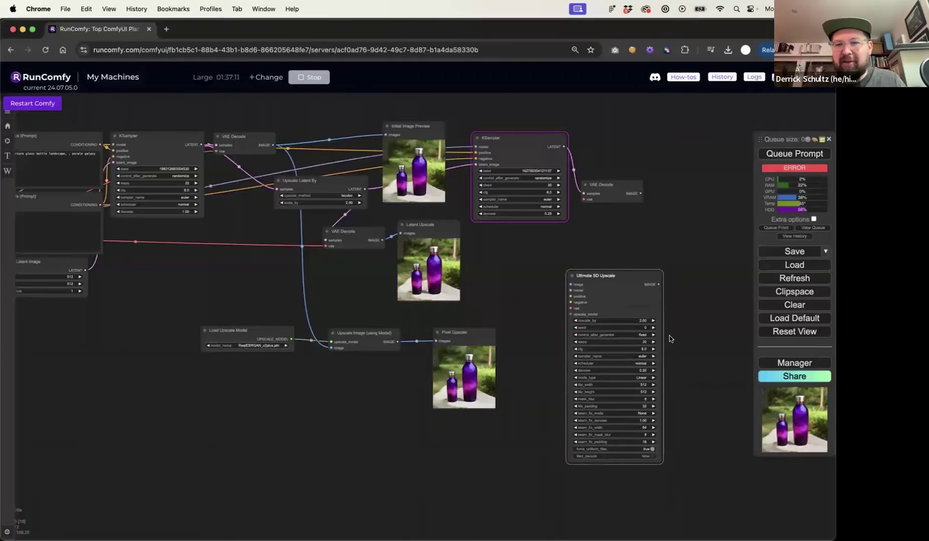
pyautogui.scroll(8, 664, 363)
pyautogui.scroll(-2, 664, 365)
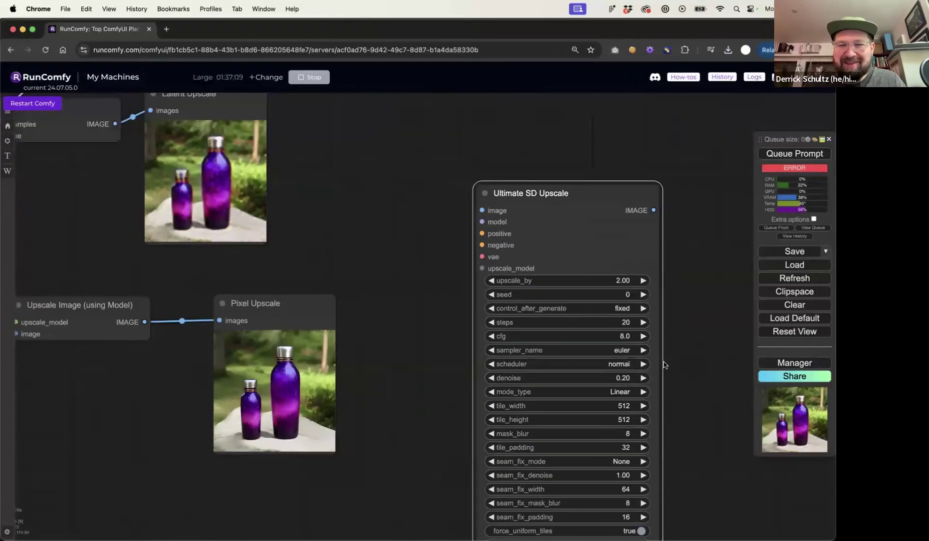
# - Shift the Ultimate SD Upscale node slightly and connect the first VAE Decode's image output to its image input
pyautogui.scroll(-5, 665, 365)
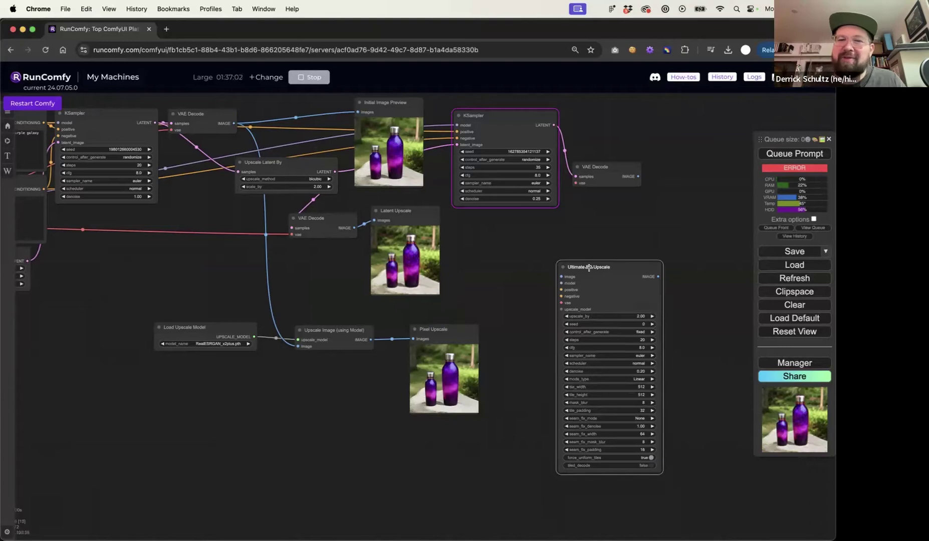
pyautogui.moveTo(589, 267); pyautogui.dragTo(589, 267)
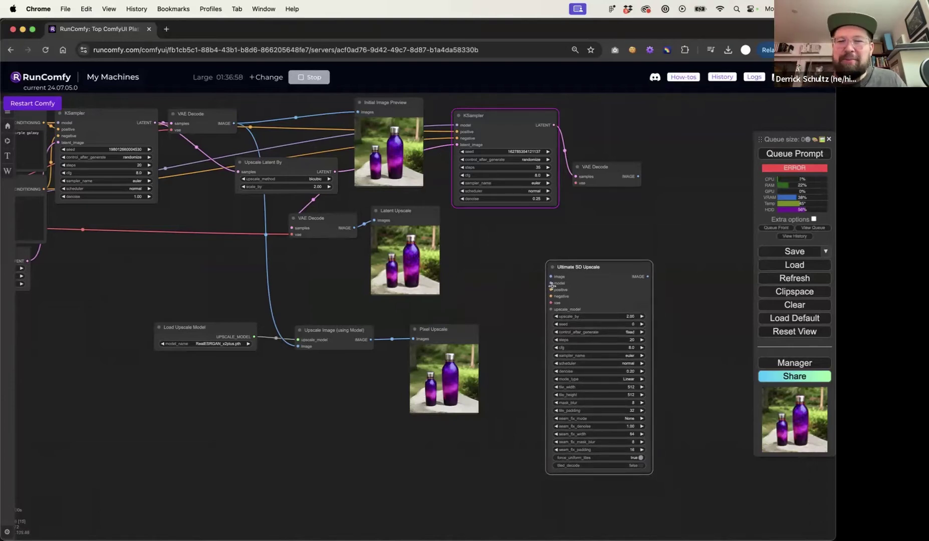
pyautogui.scroll(5, 552, 286)
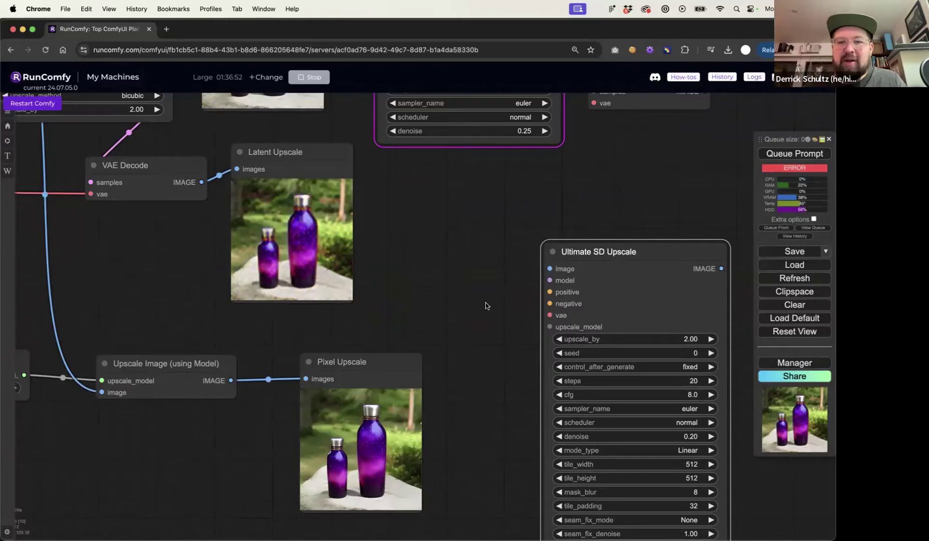
pyautogui.scroll(-6, 486, 303)
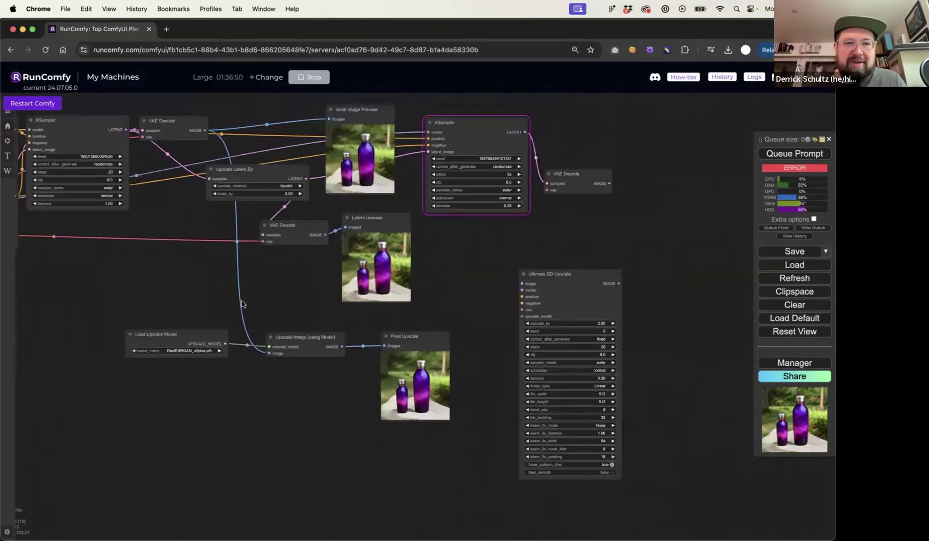
pyautogui.moveTo(228, 304); pyautogui.dragTo(253, 320)
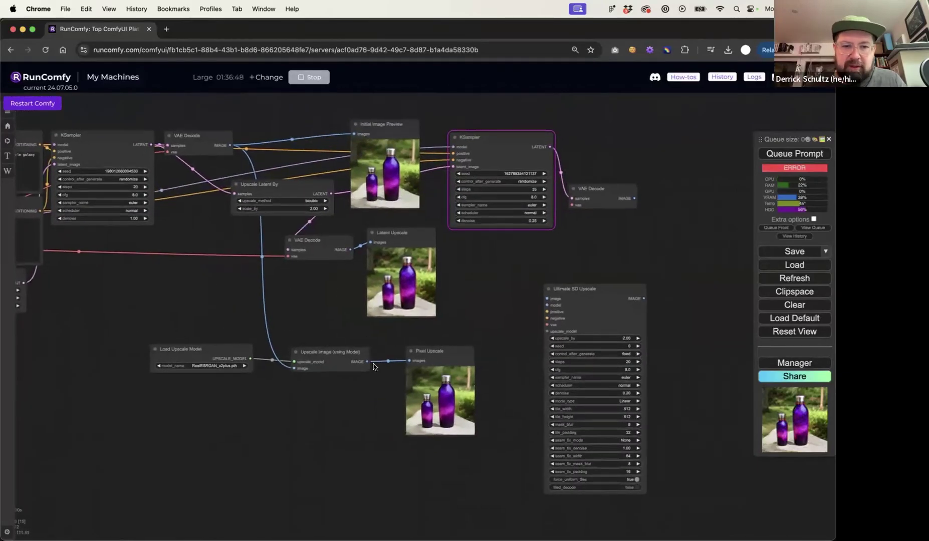
pyautogui.moveTo(230, 145); pyautogui.dragTo(547, 298)
# - Connect the checkpoint's model and the two CLIP Text Encode conditionings to Ultimate SD Upscale's model, positive and negative inputs
pyautogui.hscroll(-5, 560, 344)
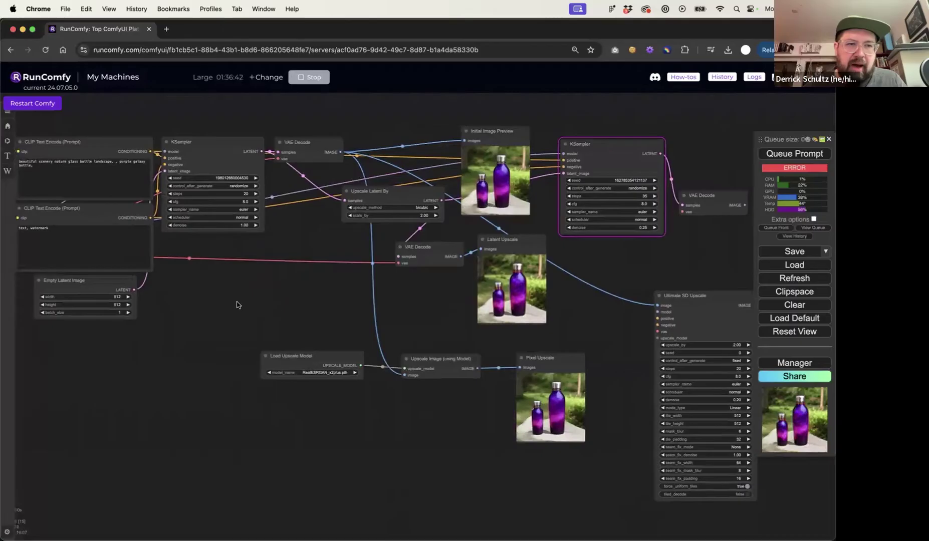
pyautogui.hscroll(-4, 321, 305)
pyautogui.moveTo(69, 241); pyautogui.dragTo(746, 312)
pyautogui.hscroll(7, 721, 330)
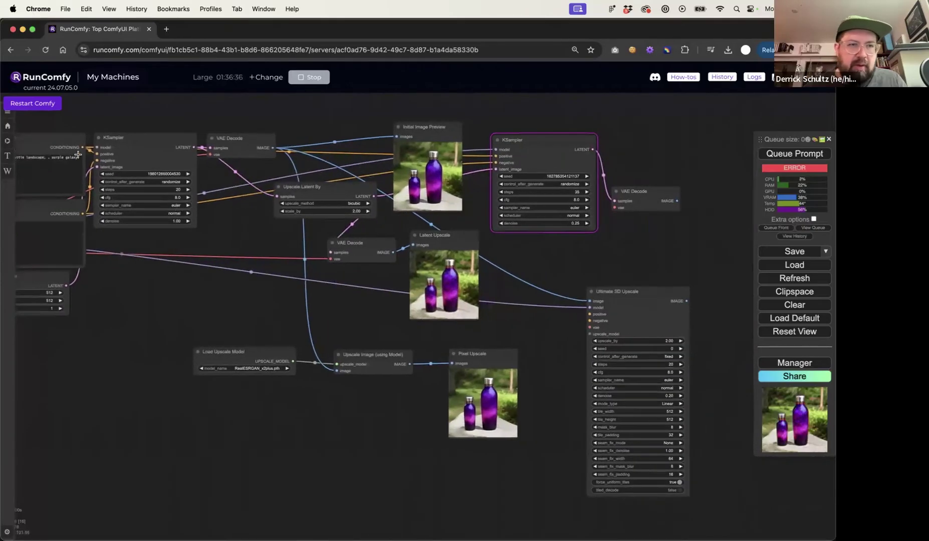
pyautogui.moveTo(83, 147); pyautogui.dragTo(590, 314)
pyautogui.moveTo(82, 214); pyautogui.dragTo(589, 321)
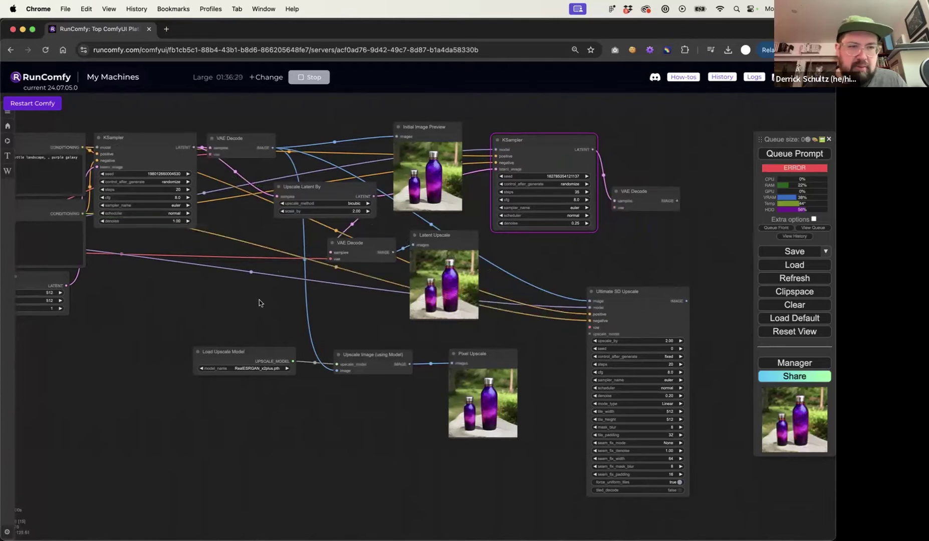
pyautogui.hscroll(-8, 343, 308)
pyautogui.moveTo(120, 259); pyautogui.dragTo(717, 334)
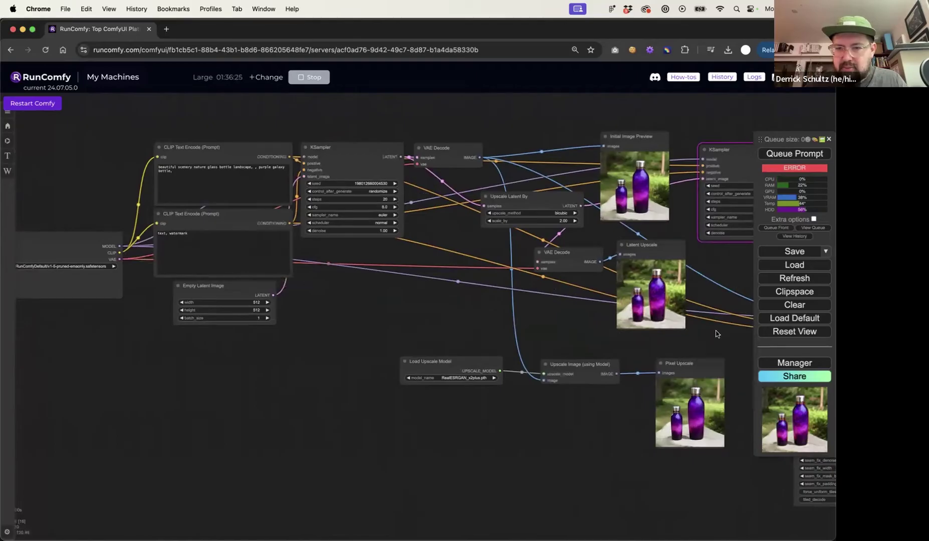
pyautogui.doubleClick(439, 316)
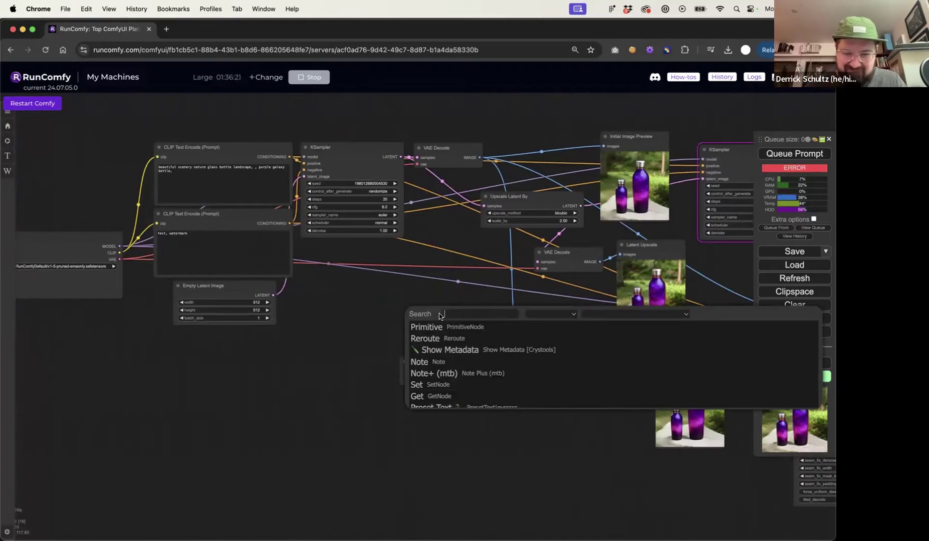
pyautogui.write('exten')
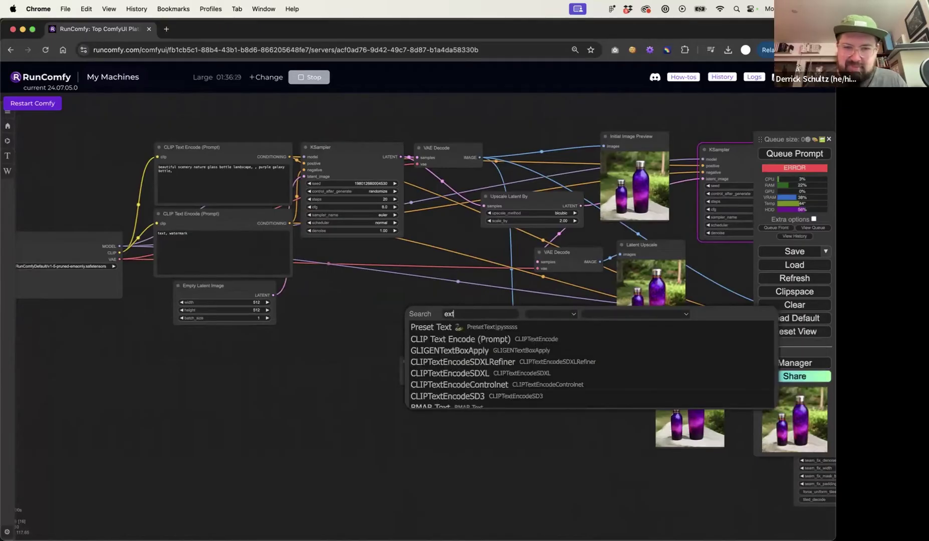
pyautogui.press('BackSpace')
pyautogui.press('BackSpace')
pyautogui.press('BackSpace')
pyautogui.press('BackSpace')
pyautogui.press('BackSpace')
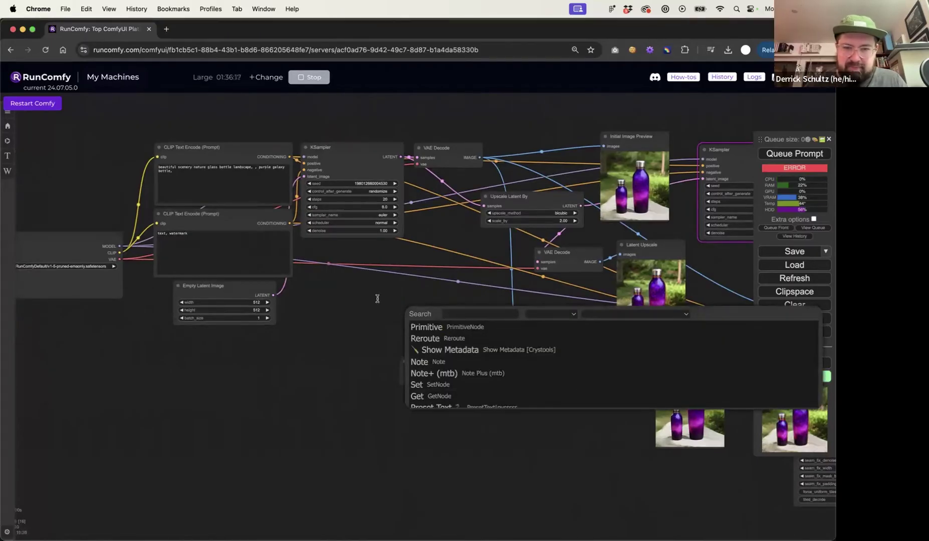
pyautogui.click(467, 301)
# - Connect the checkpoint's VAE and the Load Upscale Model output to Ultimate SD Upscale's vae and upscale_model inputs
pyautogui.moveTo(542, 327); pyautogui.dragTo(455, 311)
pyautogui.moveTo(26, 241); pyautogui.dragTo(702, 320)
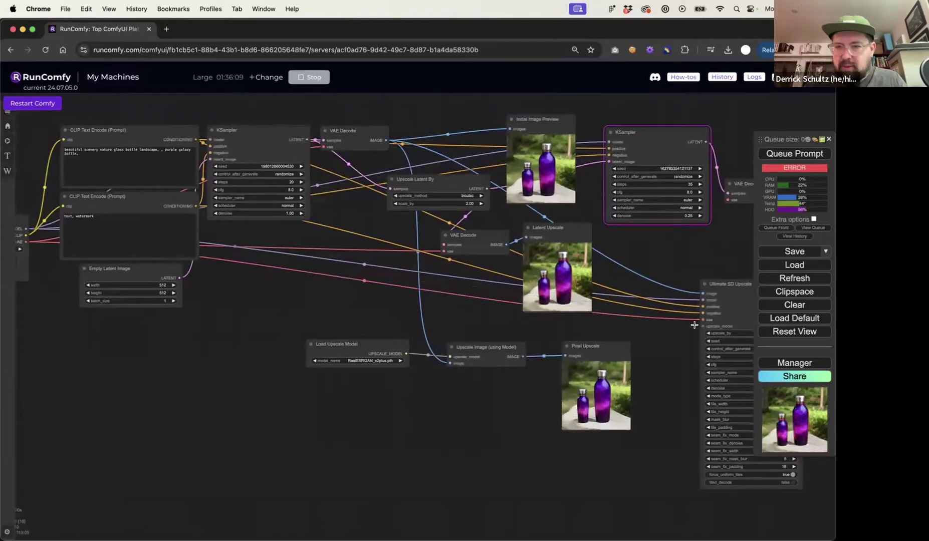
pyautogui.moveTo(646, 333); pyautogui.dragTo(500, 328)
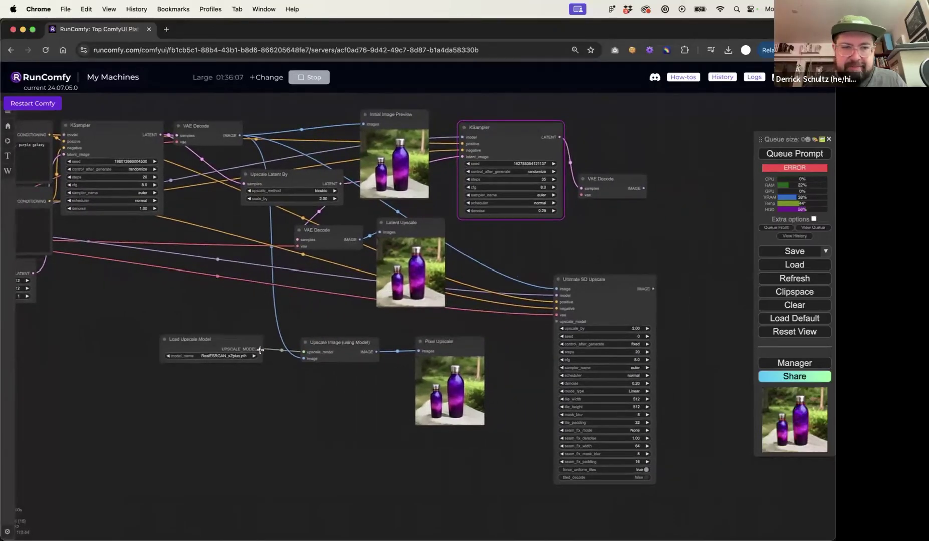
pyautogui.moveTo(263, 348); pyautogui.dragTo(557, 321)
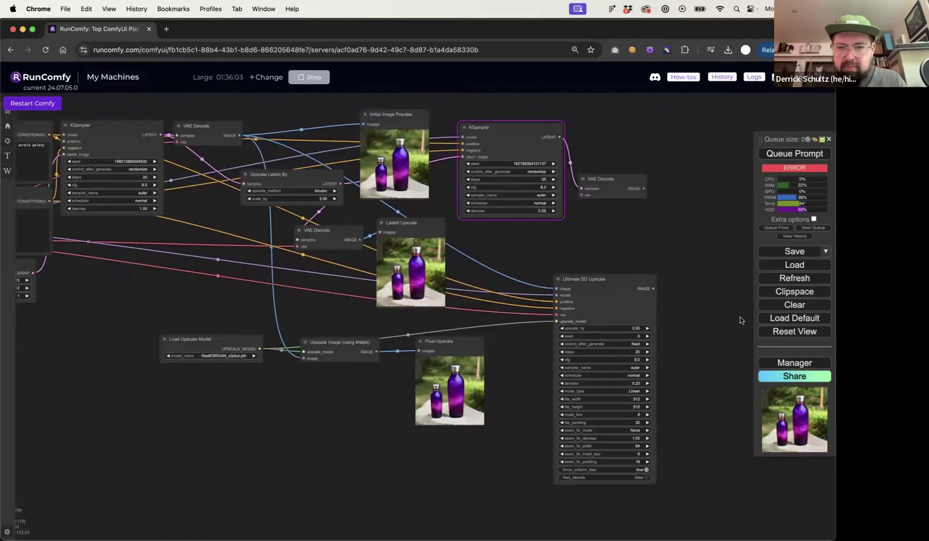
# - Add a Preview Image node beside the Ultimate SD Upscale node, searching for "preview"
pyautogui.moveTo(712, 312); pyautogui.dragTo(573, 301)
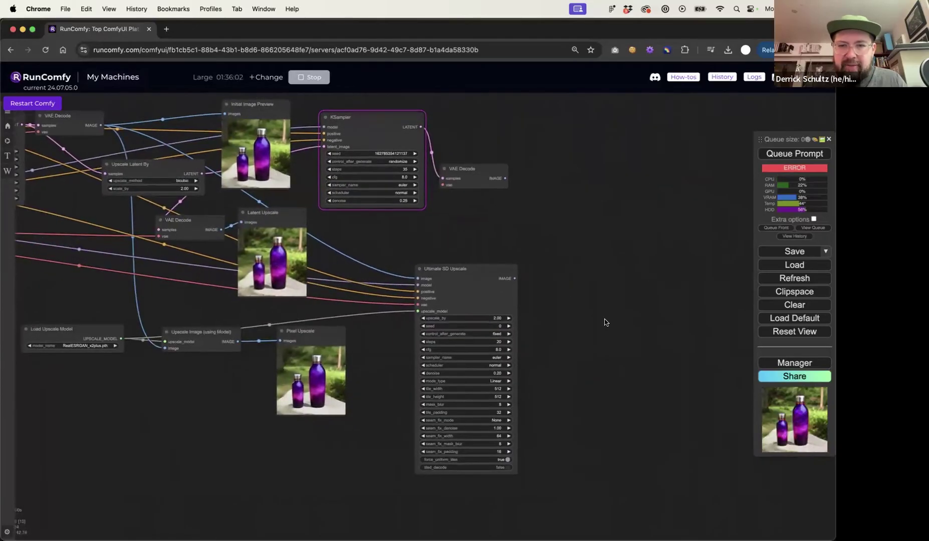
pyautogui.doubleClick(544, 278)
pyautogui.write('preview')
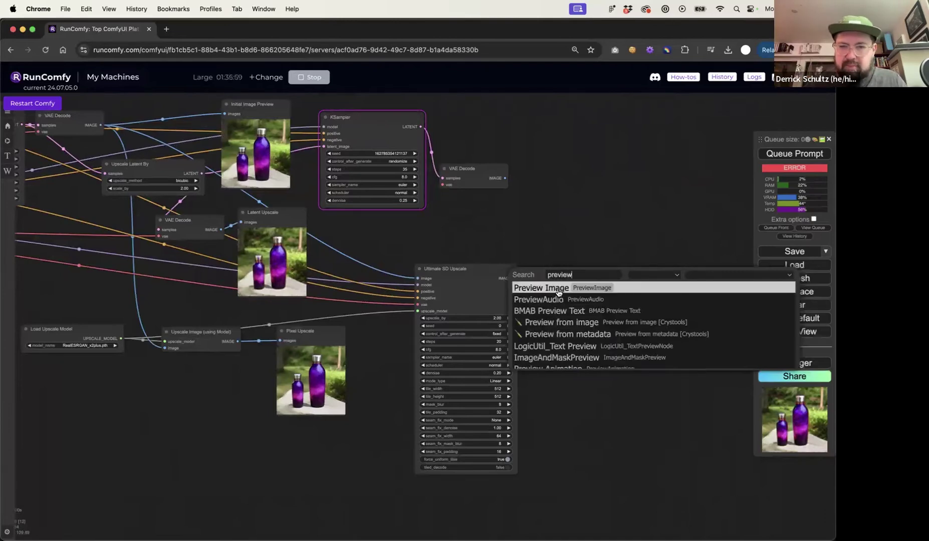
# - Add a Preview Image node to the Ultimate SD Upscale image output and place it above and well right of that node
pyautogui.press('Return')
pyautogui.moveTo(570, 275); pyautogui.dragTo(598, 274)
pyautogui.moveTo(515, 279); pyautogui.dragTo(698, 174)
pyautogui.moveTo(575, 184); pyautogui.dragTo(523, 213)
# - Duplicate the Preview Image node, place the copy beside the KSampler's VAE Decode, and feed it from that decoder's image output
pyautogui.moveTo(454, 207); pyautogui.dragTo(507, 169)
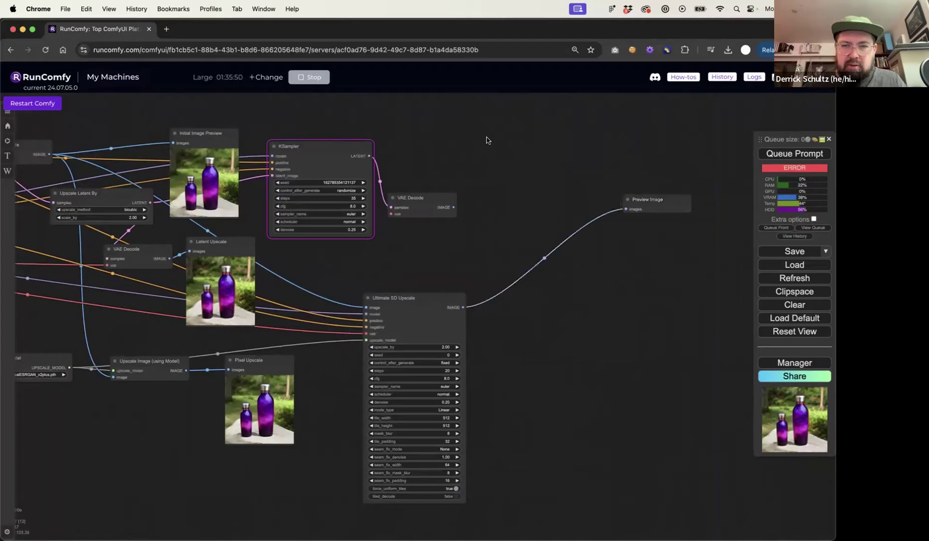
pyautogui.press('super+c')
pyautogui.press('super+v')
pyautogui.moveTo(656, 198); pyautogui.dragTo(516, 153)
# - Title the preview node fed by the KSampler's VAE Decode "Latent Upscale"
pyautogui.rightClick(516, 154)
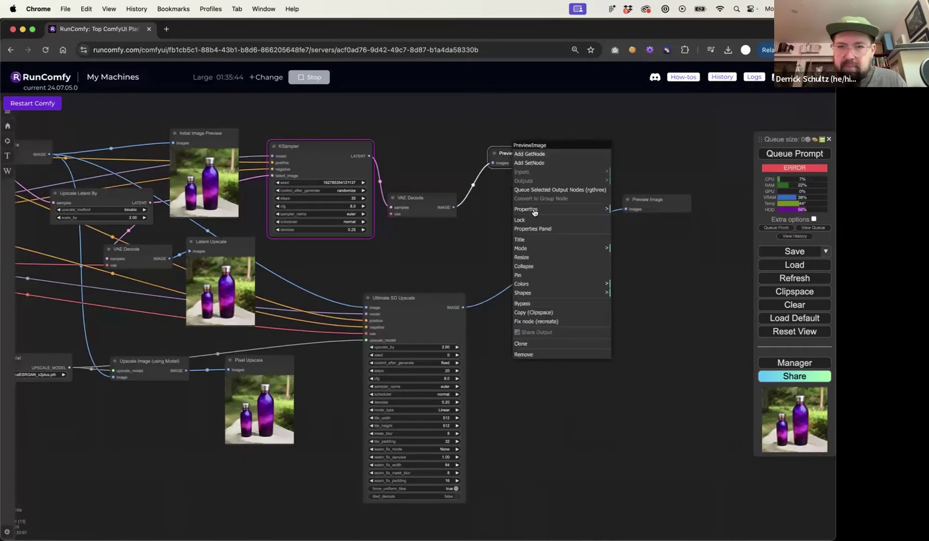
pyautogui.click(531, 240)
pyautogui.tripleClick(574, 236)
pyautogui.write('Latent Upscale')
pyautogui.press('Return')
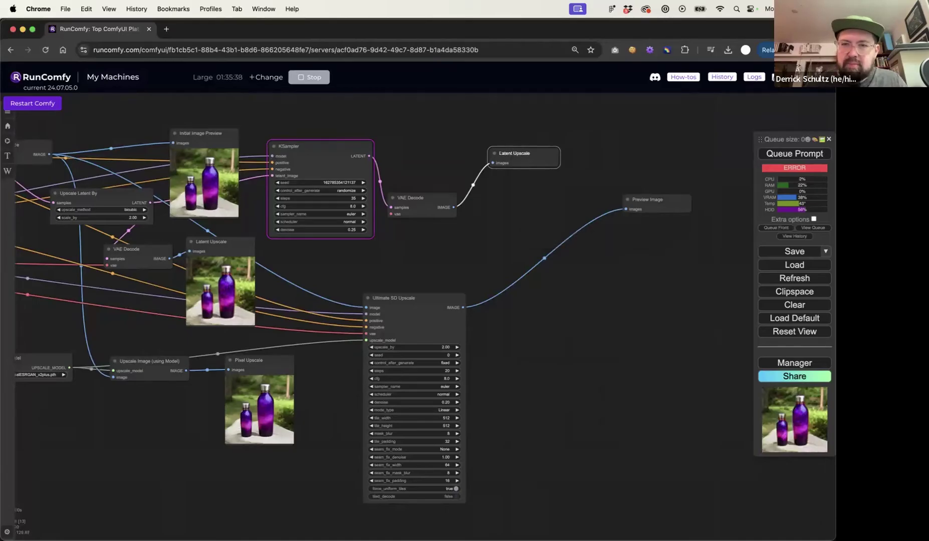
# - Line up the Pixel Upscale preview and the Ultimate SD Upscale preview in a row beside the new Latent Upscale preview
pyautogui.moveTo(646, 200); pyautogui.dragTo(708, 201)
pyautogui.moveTo(258, 363); pyautogui.dragTo(607, 156)
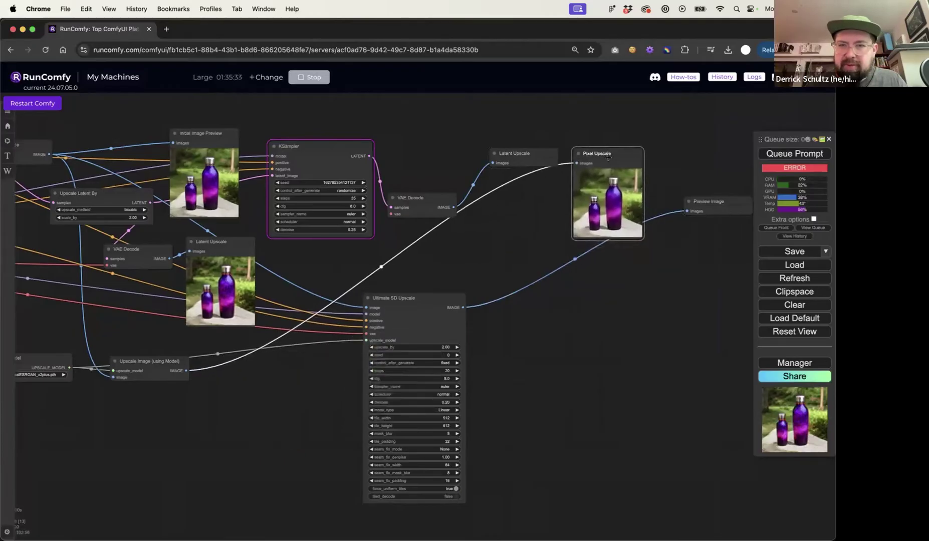
pyautogui.moveTo(709, 198); pyautogui.dragTo(685, 151)
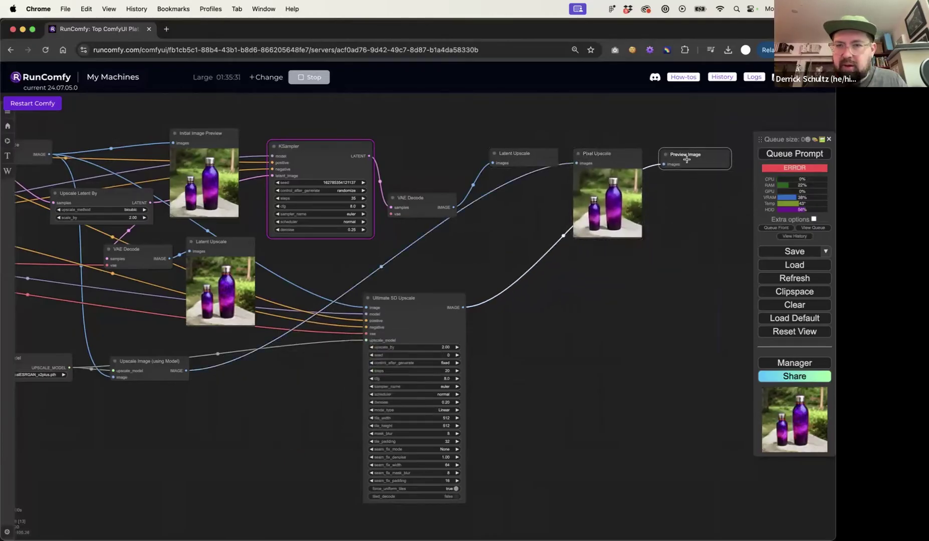
# - Title the preview node fed by Ultimate SD Upscale "Ultimate Tile Upscale"
pyautogui.rightClick(689, 154)
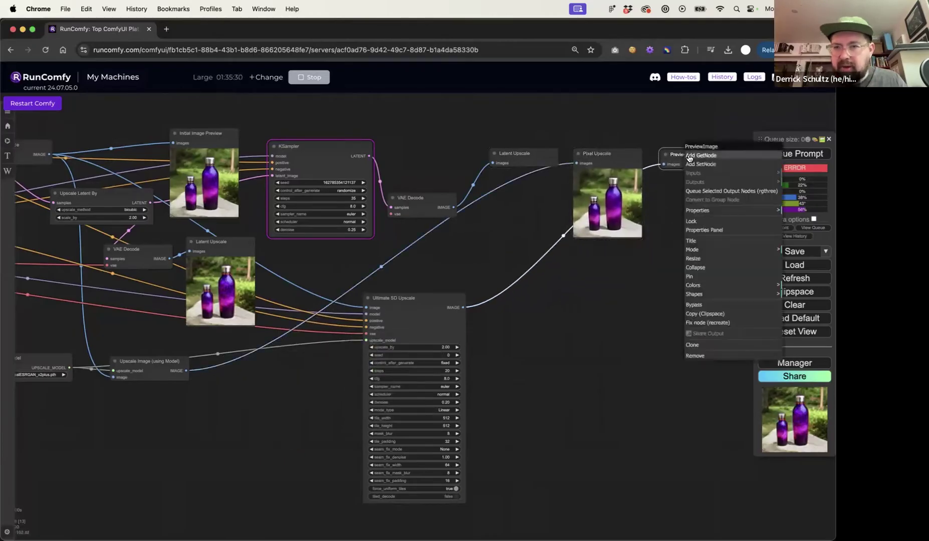
pyautogui.click(715, 240)
pyautogui.write('Ultima')
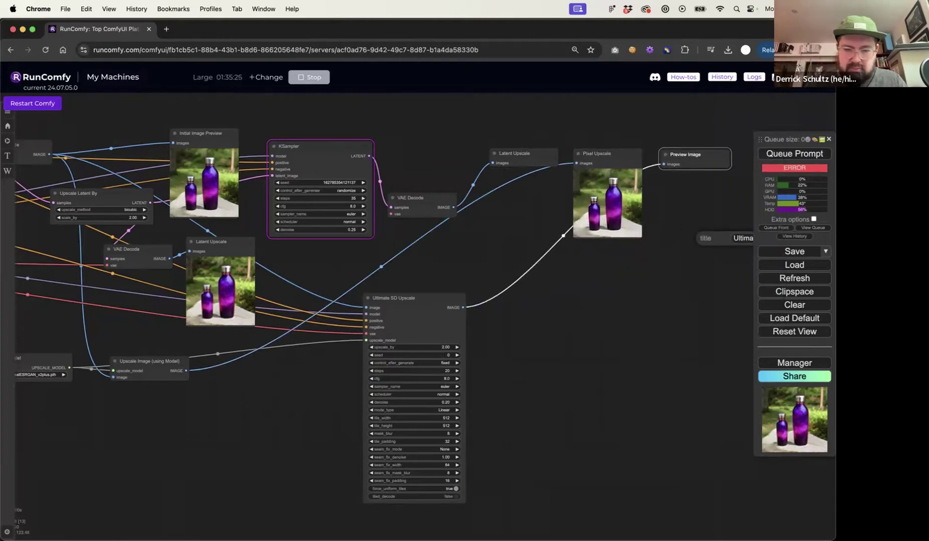
pyautogui.write('te Tile Upscale')
pyautogui.press('Return')
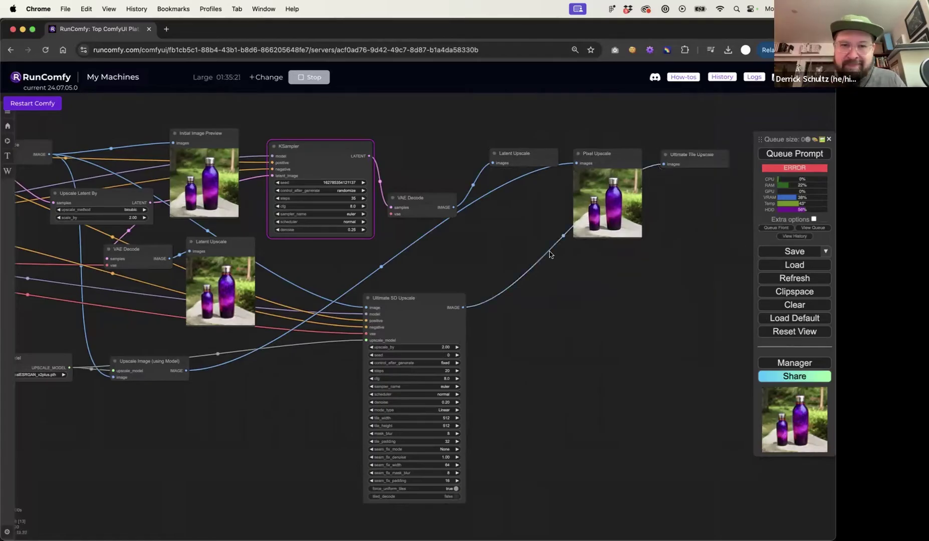
# - Shift the Ultimate SD Upscale node right and slightly up, and nudge the Upscale Image (using Model) node up and right
pyautogui.moveTo(434, 294); pyautogui.dragTo(483, 282)
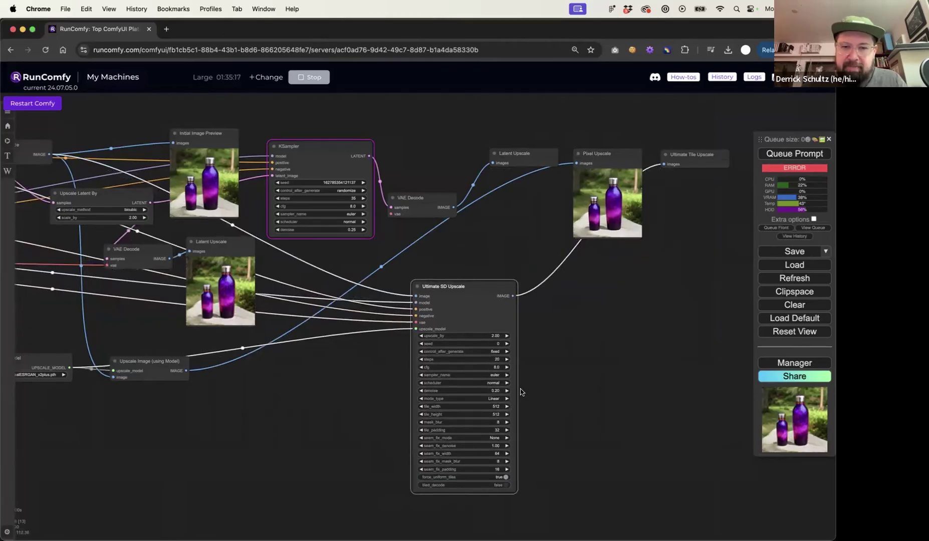
pyautogui.scroll(4, 521, 392)
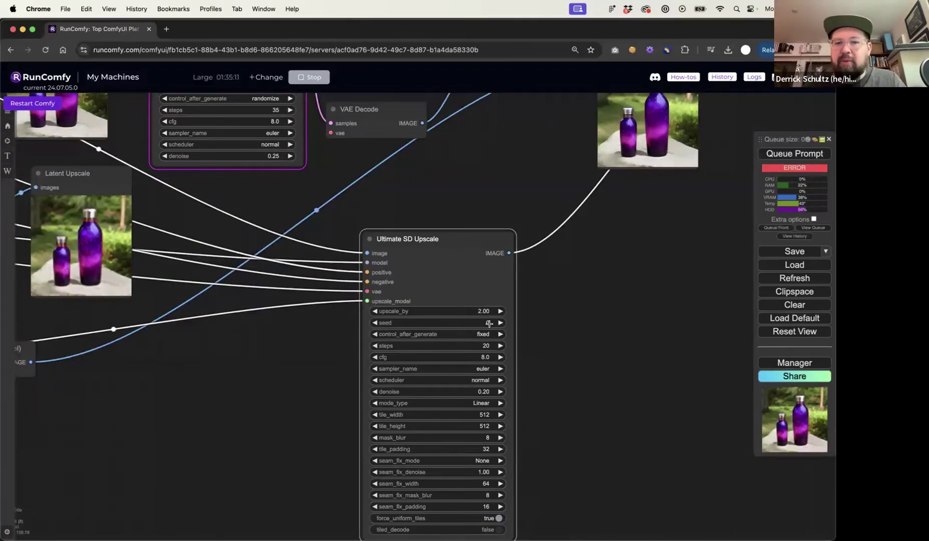
pyautogui.moveTo(218, 389); pyautogui.dragTo(509, 388)
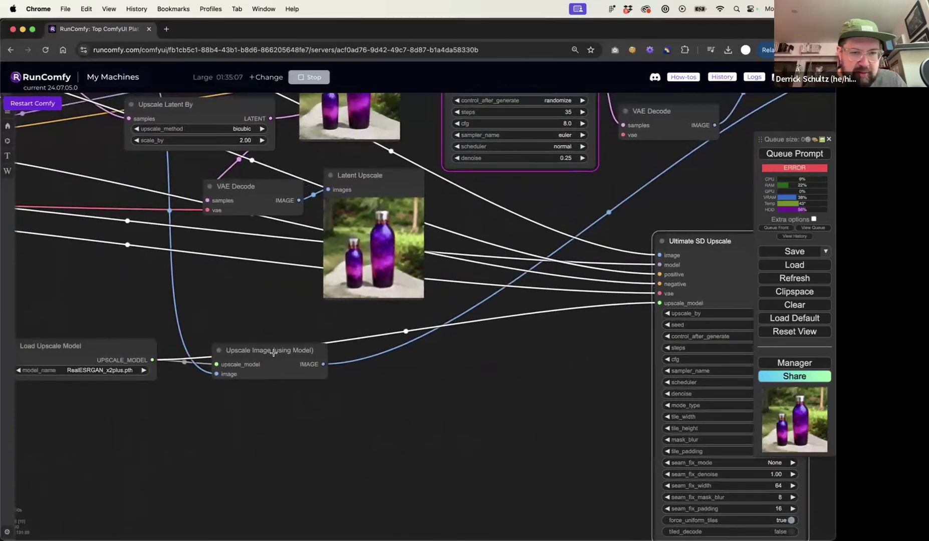
pyautogui.moveTo(274, 353); pyautogui.dragTo(281, 346)
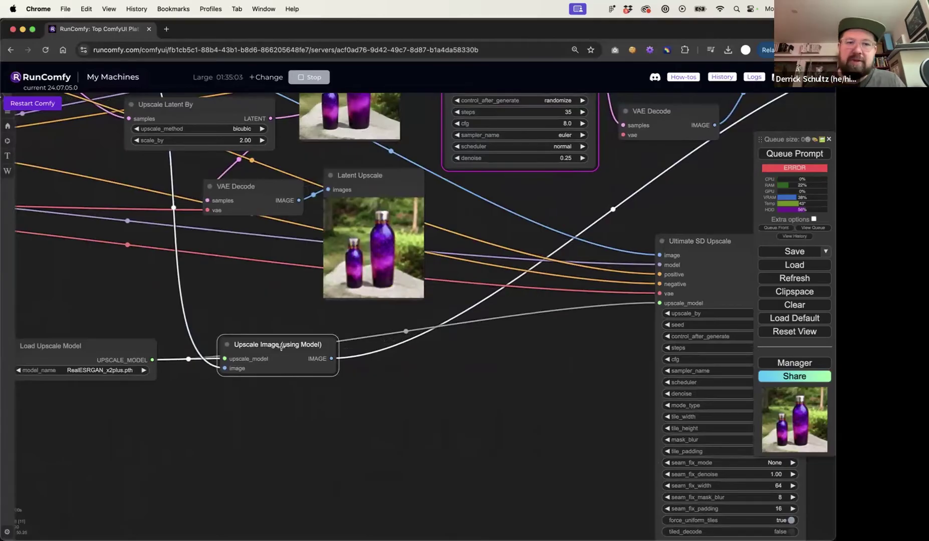
# - Examine the Ultimate SD Upscale node's inputs and sampling settings, leaving steps at 20
pyautogui.hscroll(10, 550, 191)
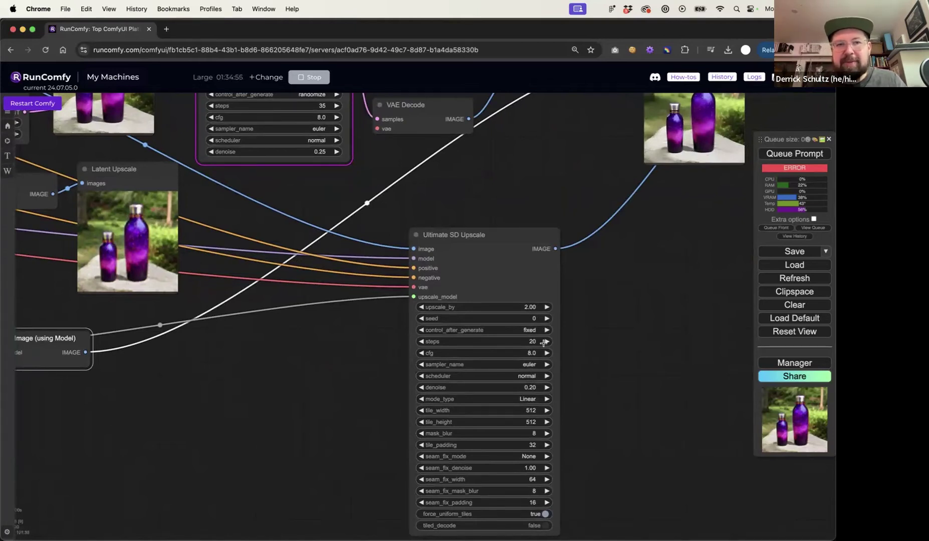
pyautogui.scroll(-3, 602, 354)
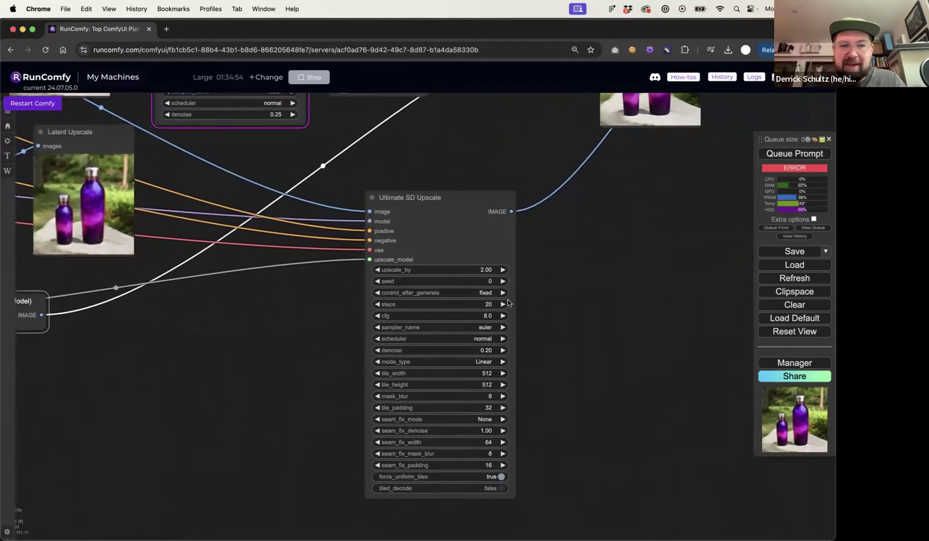
pyautogui.moveTo(250, 311); pyautogui.dragTo(156, 326)
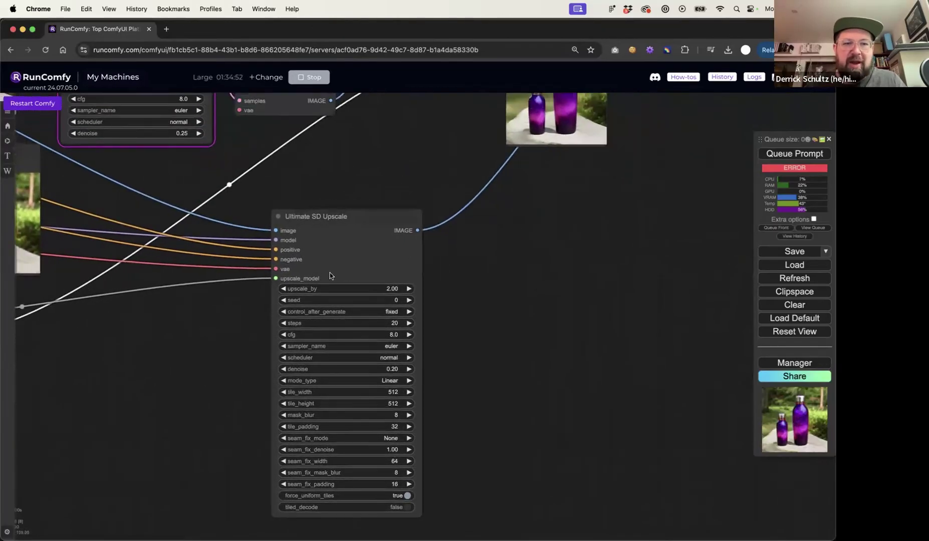
pyautogui.moveTo(471, 291); pyautogui.dragTo(472, 305)
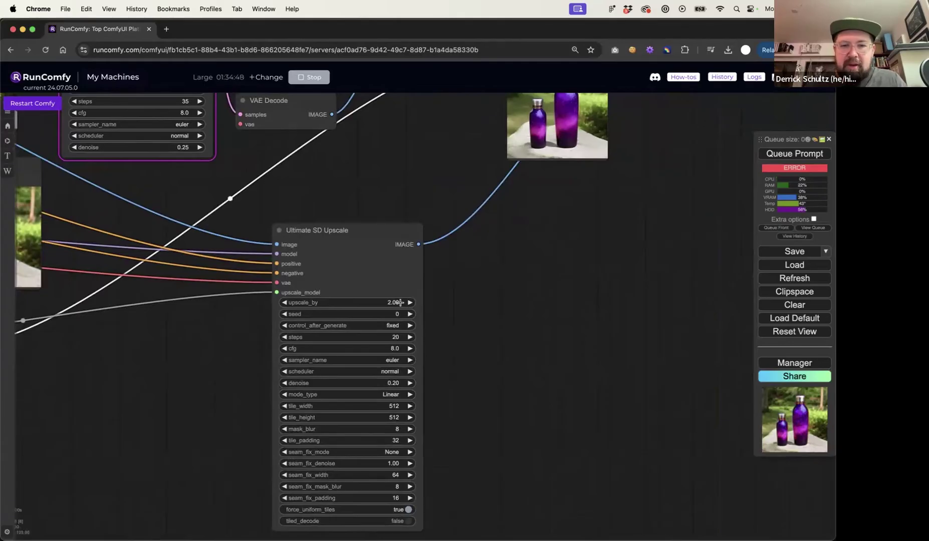
pyautogui.click(396, 338)
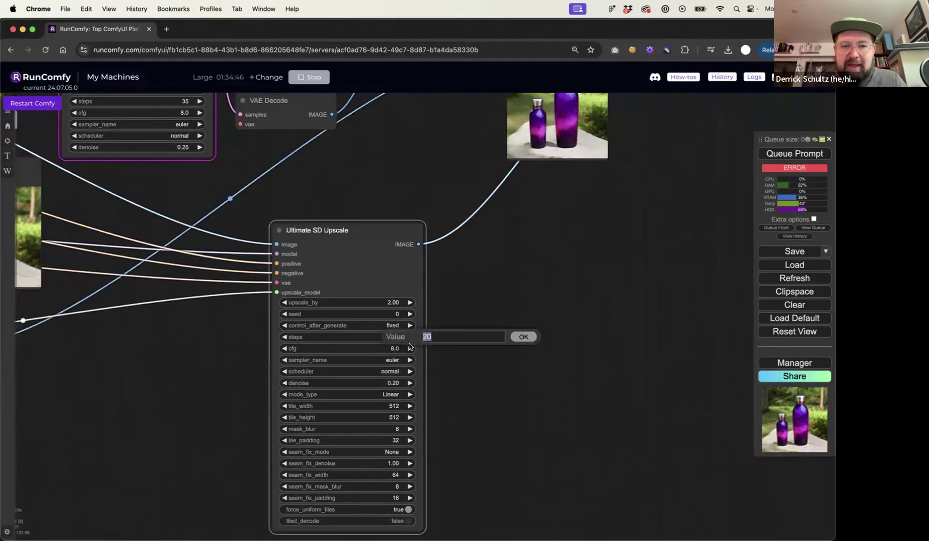
pyautogui.click(518, 341)
pyautogui.moveTo(472, 346); pyautogui.dragTo(493, 331)
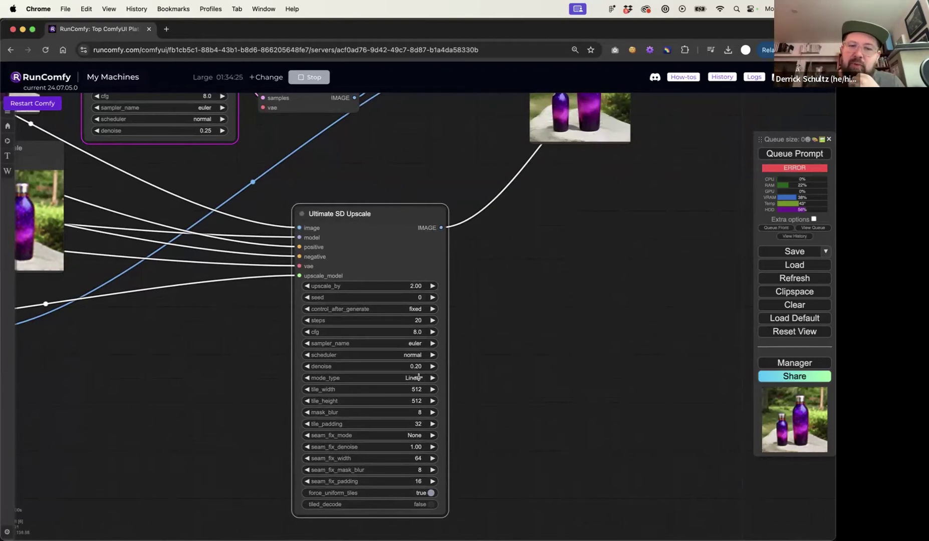
# - Set the Ultimate SD Upscale node's mode_type to Chess
pyautogui.click(415, 378)
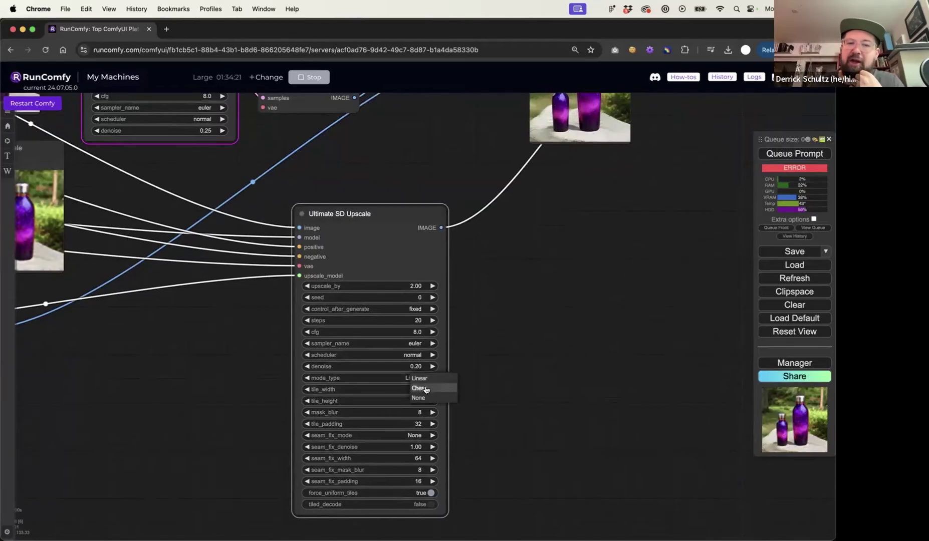
pyautogui.click(425, 389)
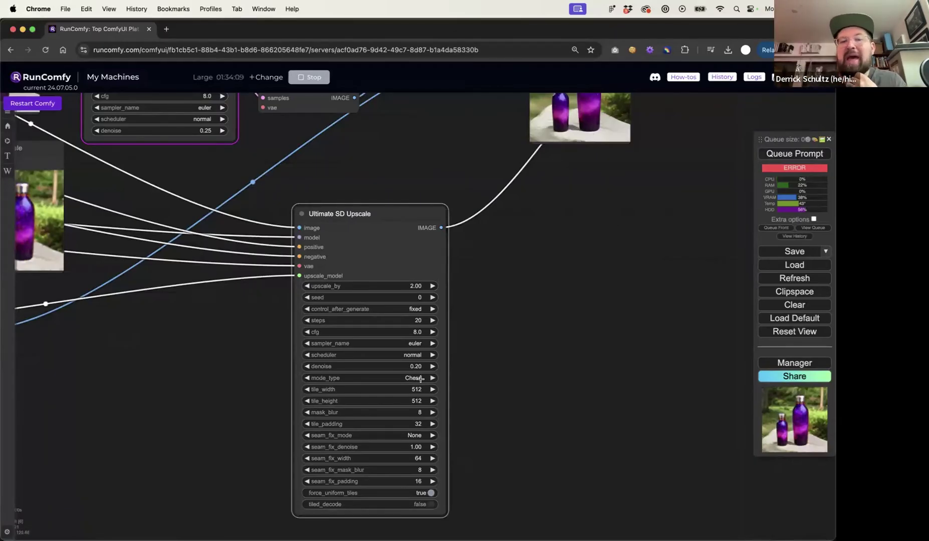
pyautogui.click(413, 377)
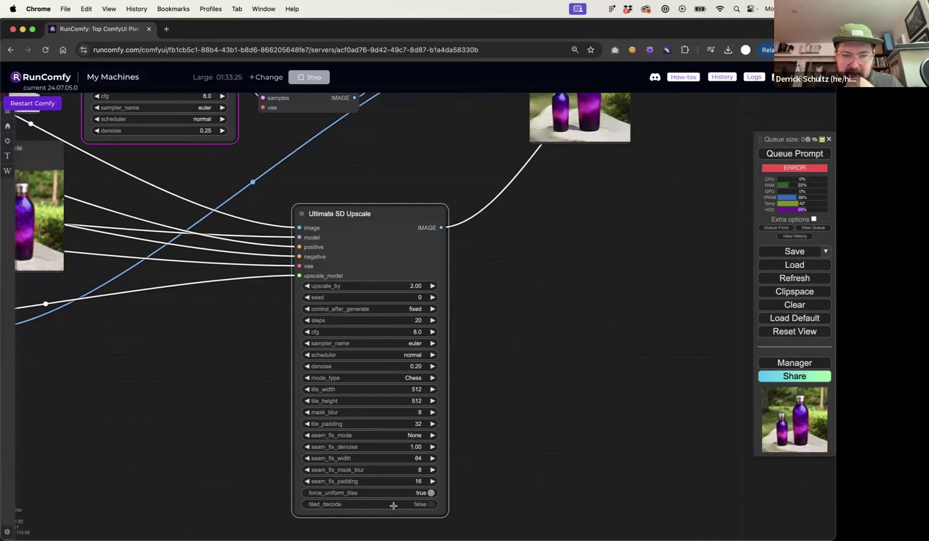
# - Keep seam_fix_mode at None and turn force_uniform_tiles off on the Ultimate SD Upscale node
pyautogui.click(414, 436)
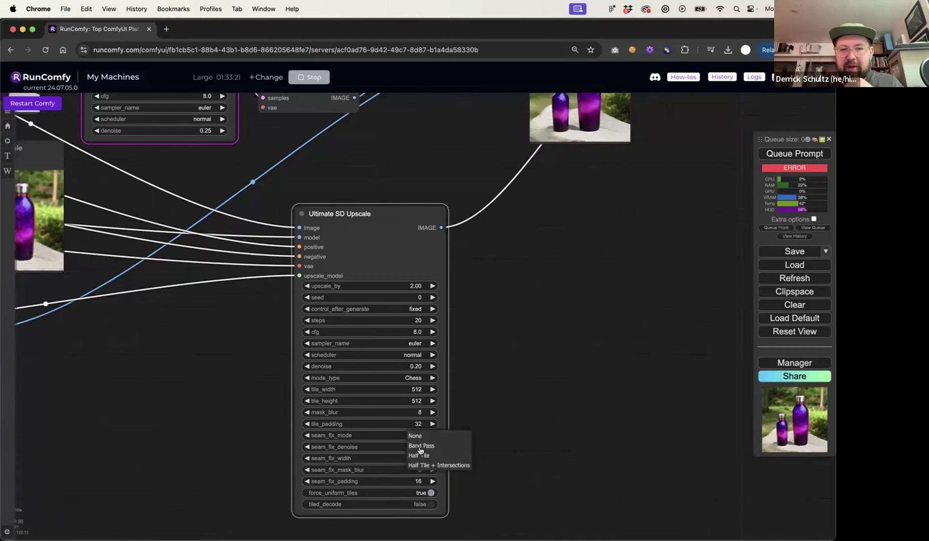
pyautogui.click(419, 437)
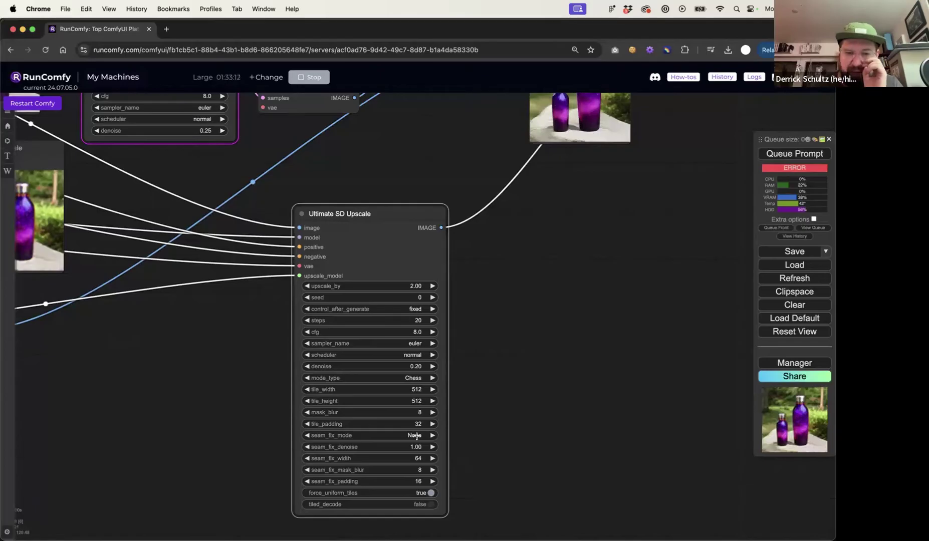
pyautogui.click(429, 494)
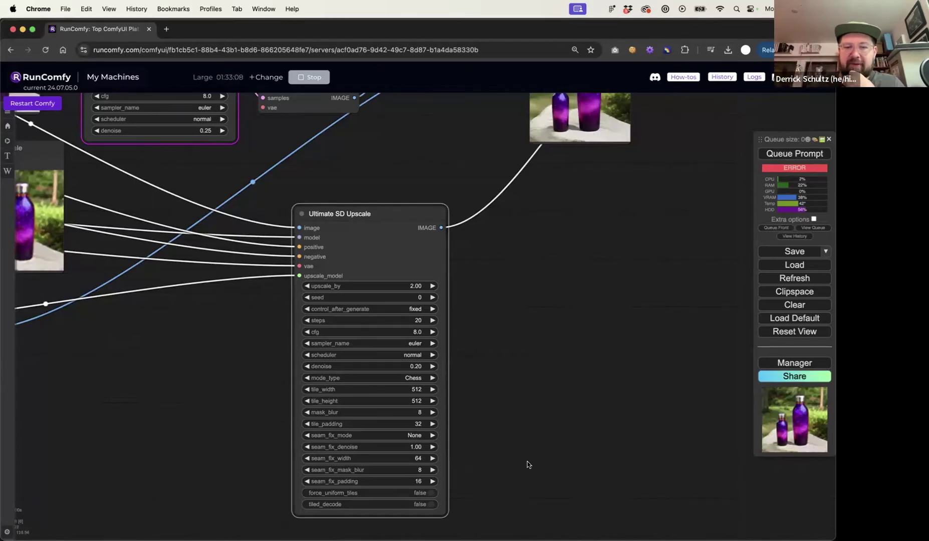
pyautogui.click(532, 445)
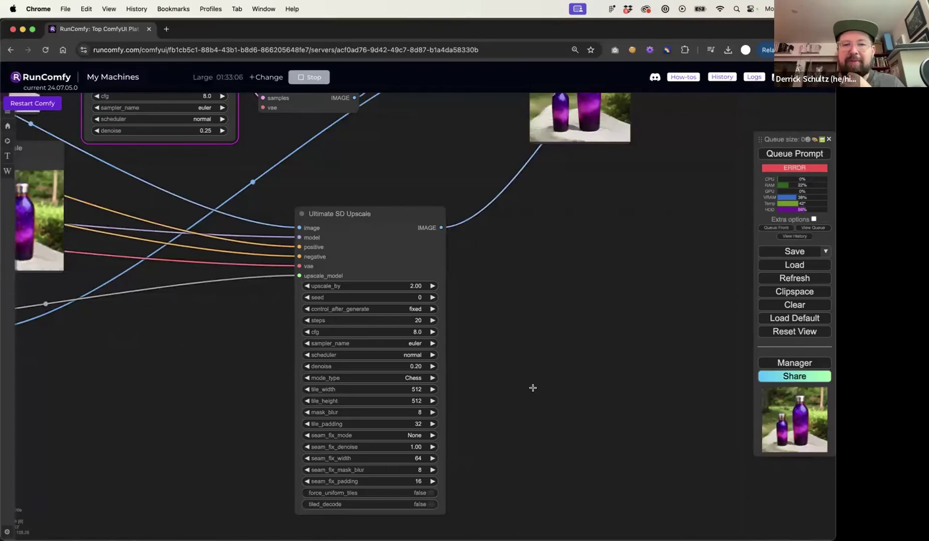
# - Queue the prompt to run the upscaling workflow
pyautogui.scroll(-3, 530, 304)
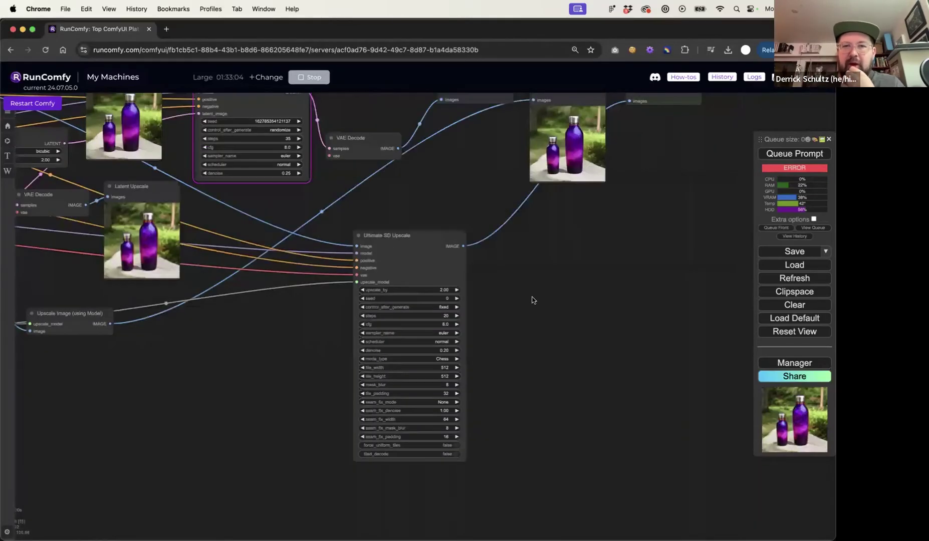
pyautogui.moveTo(533, 300); pyautogui.dragTo(500, 353)
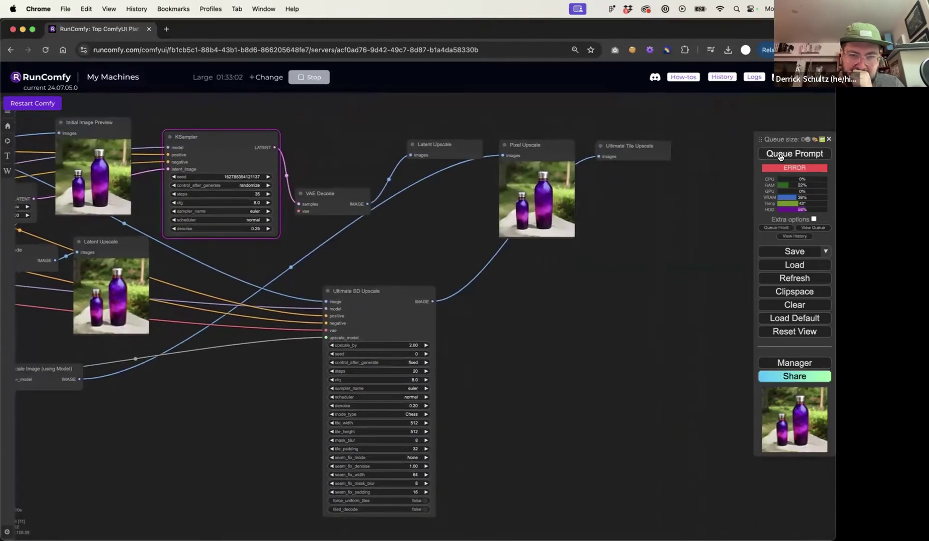
pyautogui.click(780, 155)
# - Connect the checkpoint loader's VAE output to the vae input of the VAE Decode after the upscaling KSampler, and queue the prompt again
pyautogui.moveTo(290, 248); pyautogui.dragTo(465, 246)
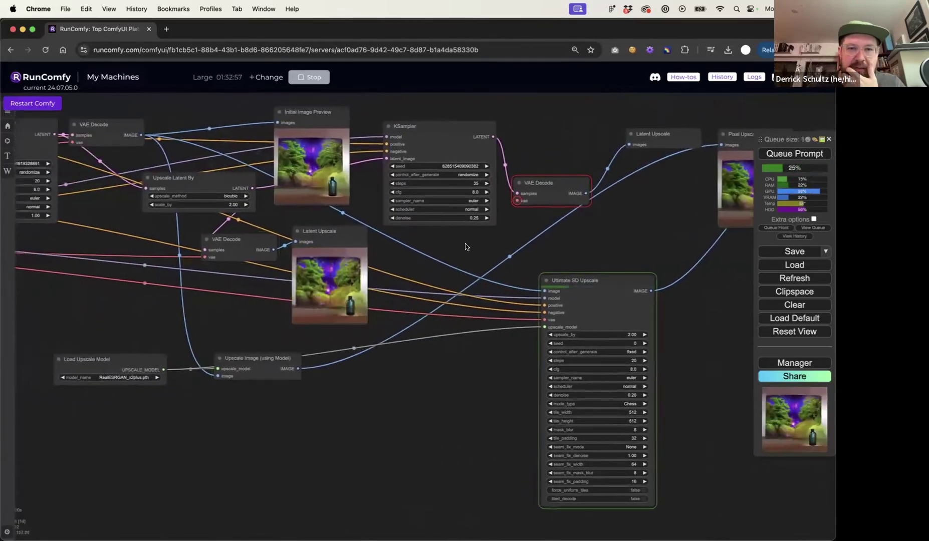
pyautogui.scroll(-3, 466, 246)
pyautogui.moveTo(208, 291); pyautogui.dragTo(435, 293)
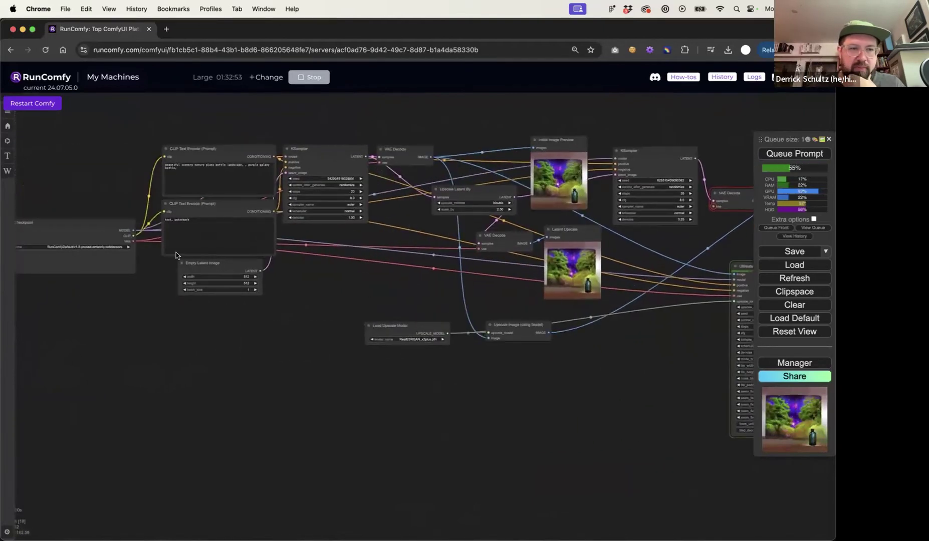
pyautogui.moveTo(134, 241); pyautogui.dragTo(715, 205)
pyautogui.moveTo(717, 251); pyautogui.dragTo(531, 256)
pyautogui.click(788, 155)
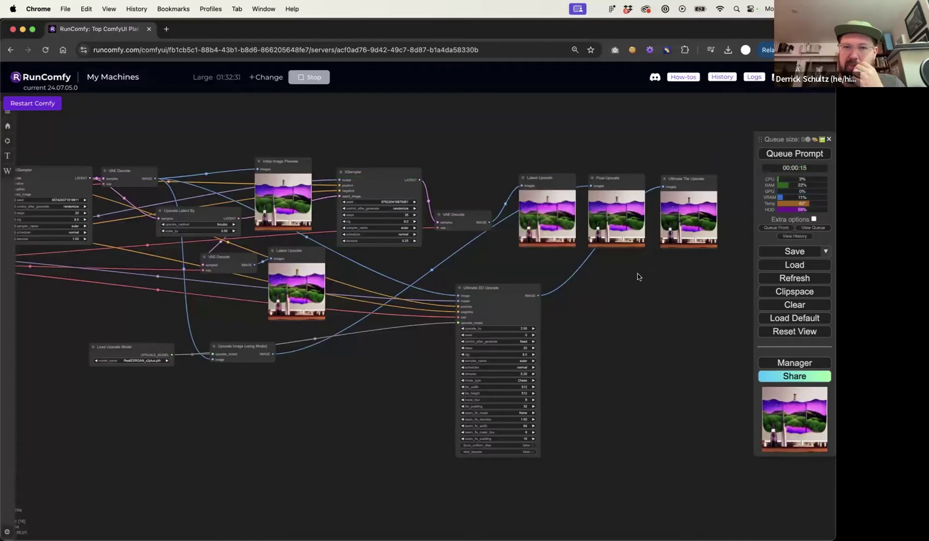
# - Compare the generated images in the Latent Upscale, Pixel Upscale and Ultimate Tile Upscale previews
pyautogui.scroll(10, 537, 263)
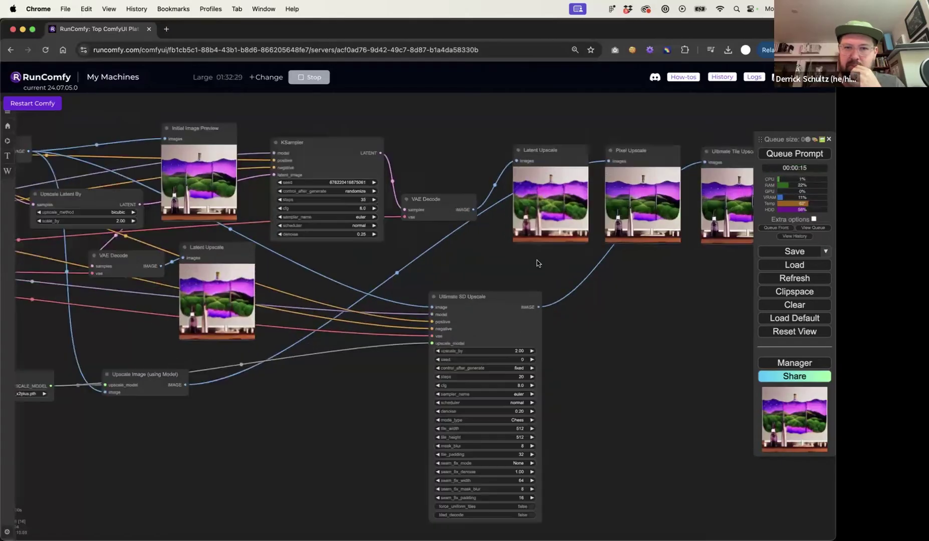
pyautogui.scroll(-8, 378, 314)
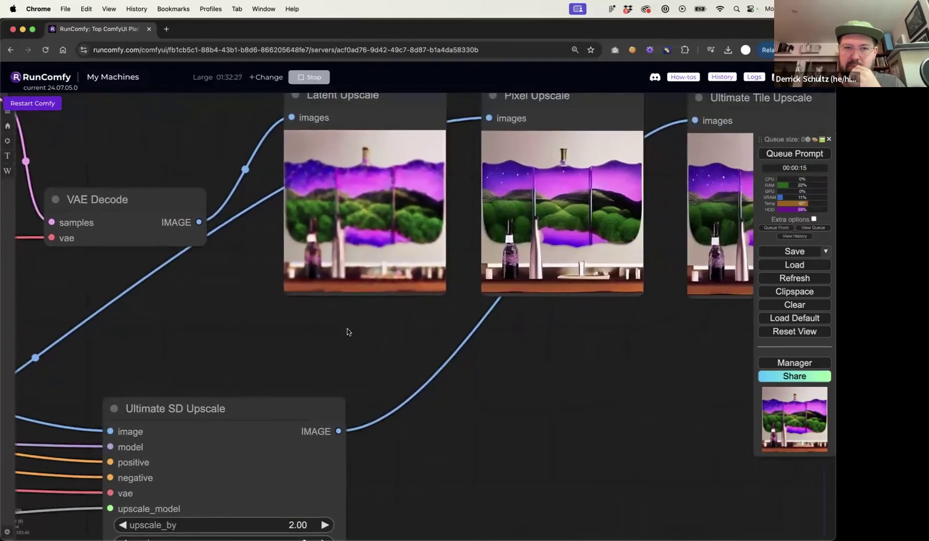
pyautogui.moveTo(318, 347); pyautogui.dragTo(458, 341)
pyautogui.moveTo(380, 342); pyautogui.dragTo(478, 339)
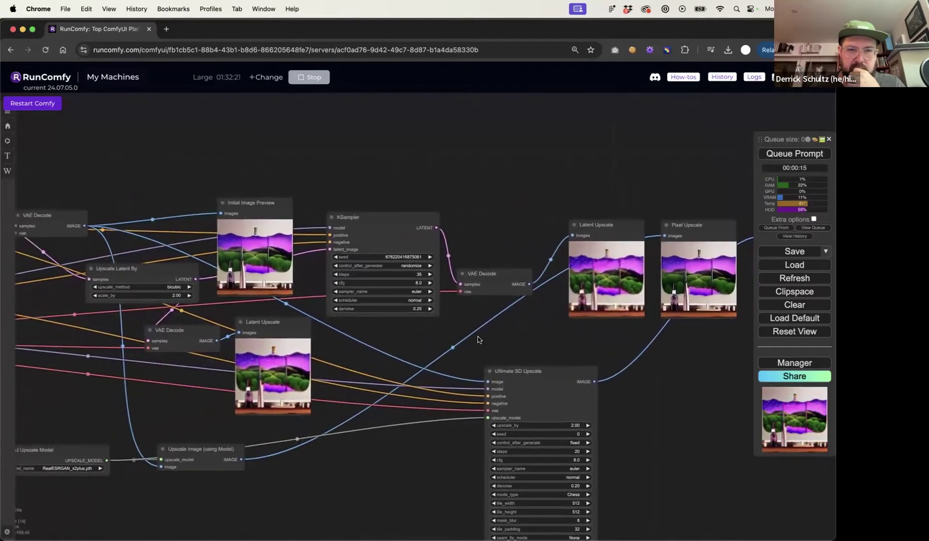
# - Move the VAE Decode below Upscale Latent By lower, and link Upscale Latent By's latent output to the second KSampler's latent_image input
pyautogui.moveTo(399, 336); pyautogui.dragTo(471, 335)
pyautogui.moveTo(268, 331); pyautogui.dragTo(259, 354)
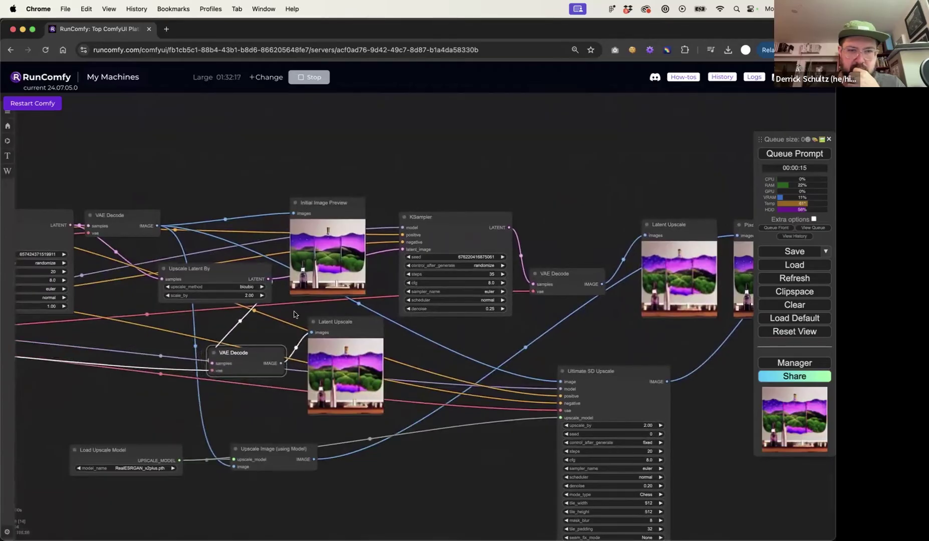
pyautogui.moveTo(268, 279); pyautogui.dragTo(402, 249)
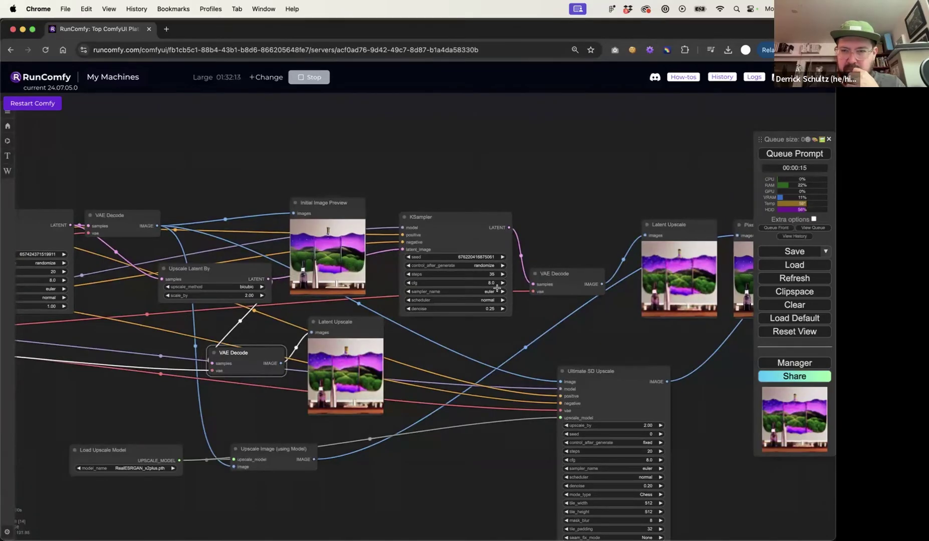
# - Set the second KSampler's denoise to 0.35 and queue the prompt
pyautogui.click(487, 309)
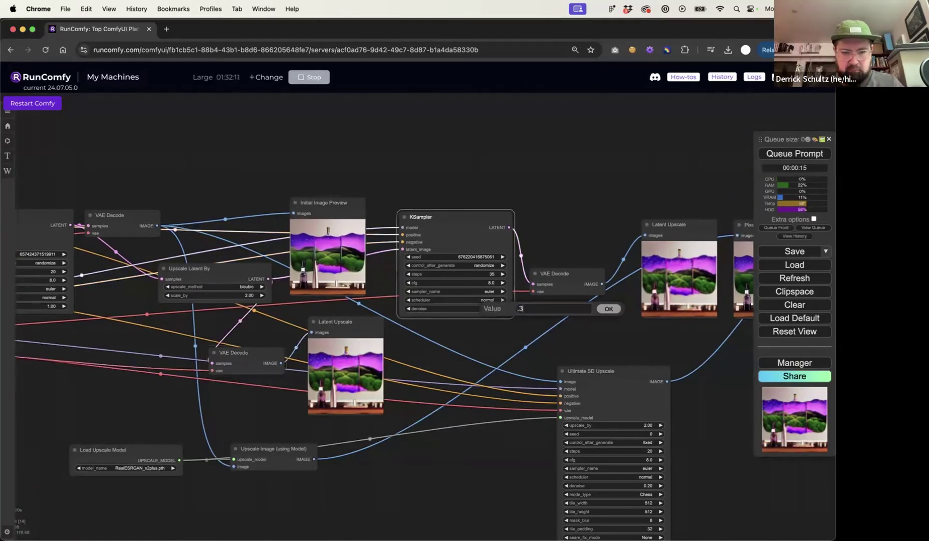
pyautogui.moveTo(593, 332); pyautogui.dragTo(428, 332)
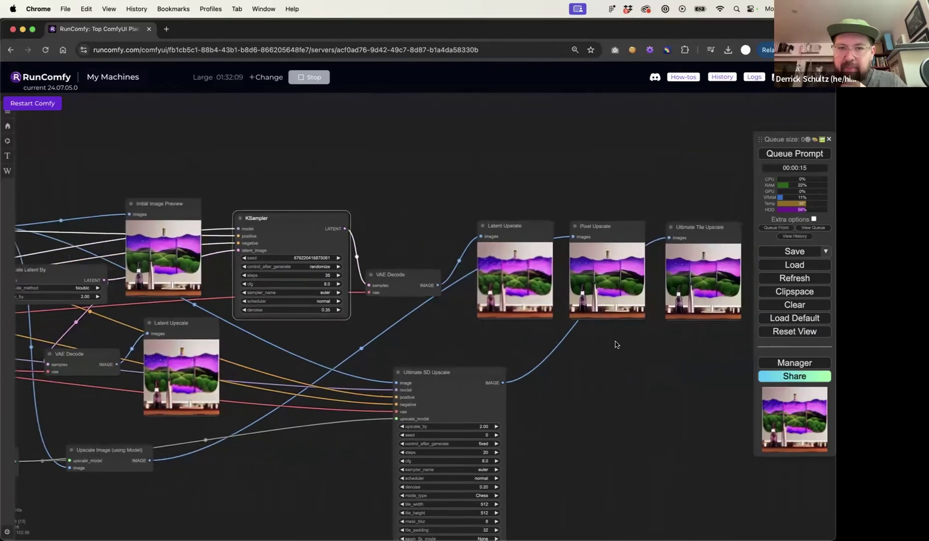
pyautogui.moveTo(619, 339); pyautogui.dragTo(575, 336)
pyautogui.click(799, 155)
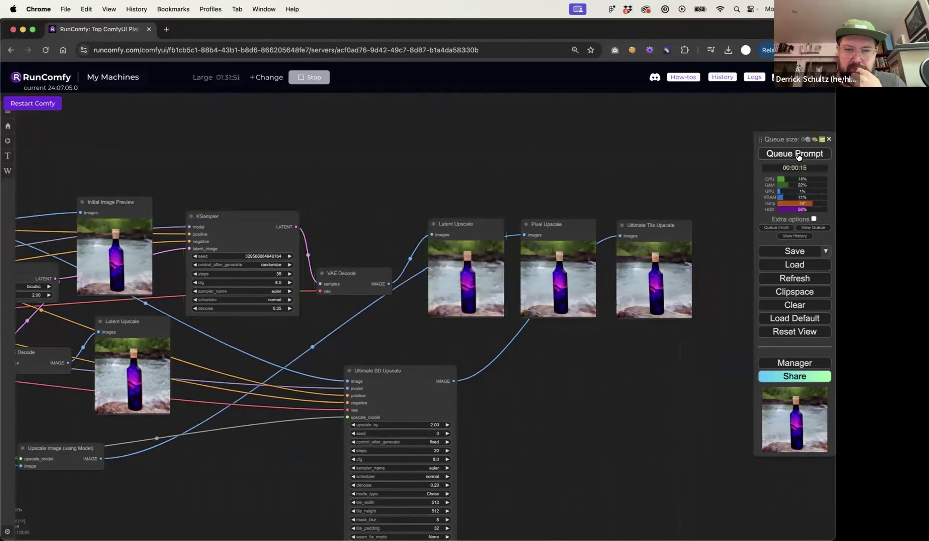
# - Nudge the Latent Upscale preview beside Pixel Upscale and move the Initial Image Preview directly next to it
pyautogui.scroll(5, 496, 208)
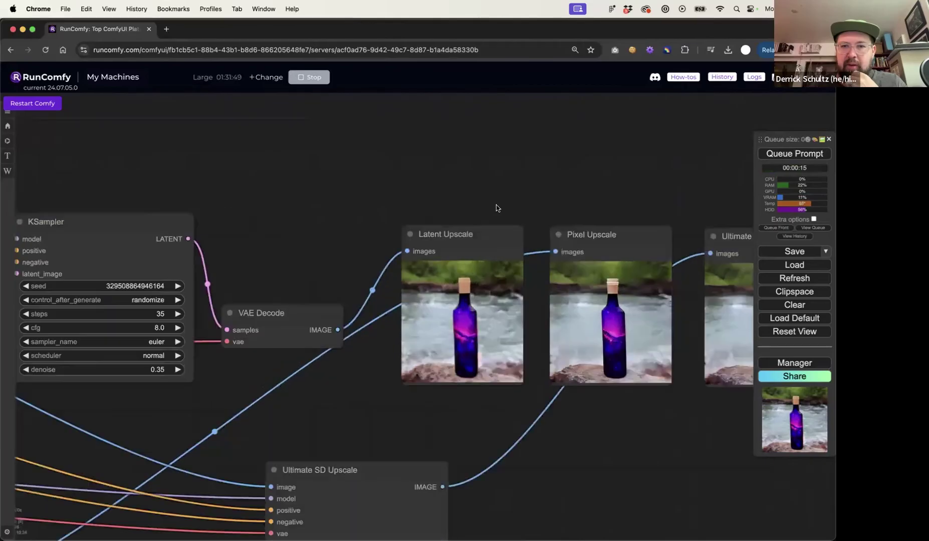
pyautogui.moveTo(415, 161); pyautogui.dragTo(380, 148)
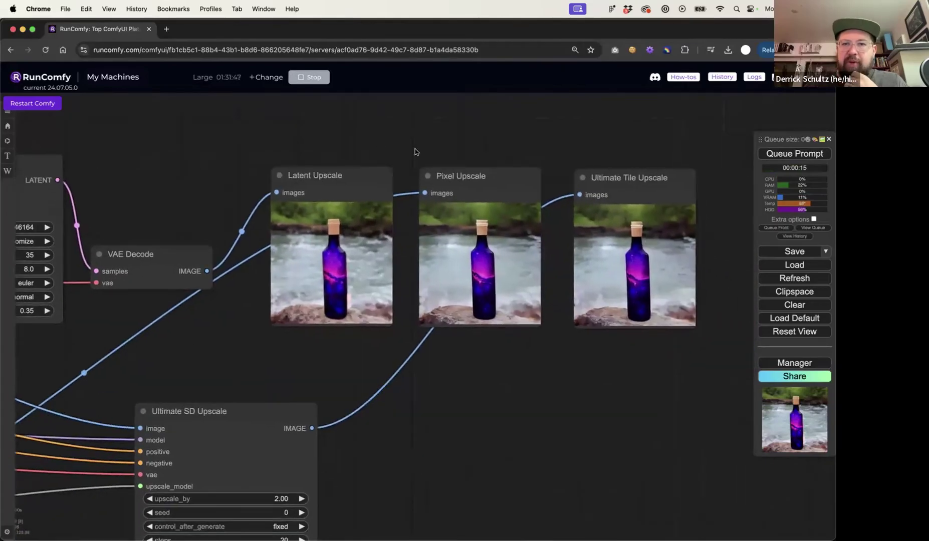
pyautogui.scroll(3, 426, 155)
pyautogui.moveTo(446, 160); pyautogui.dragTo(353, 121)
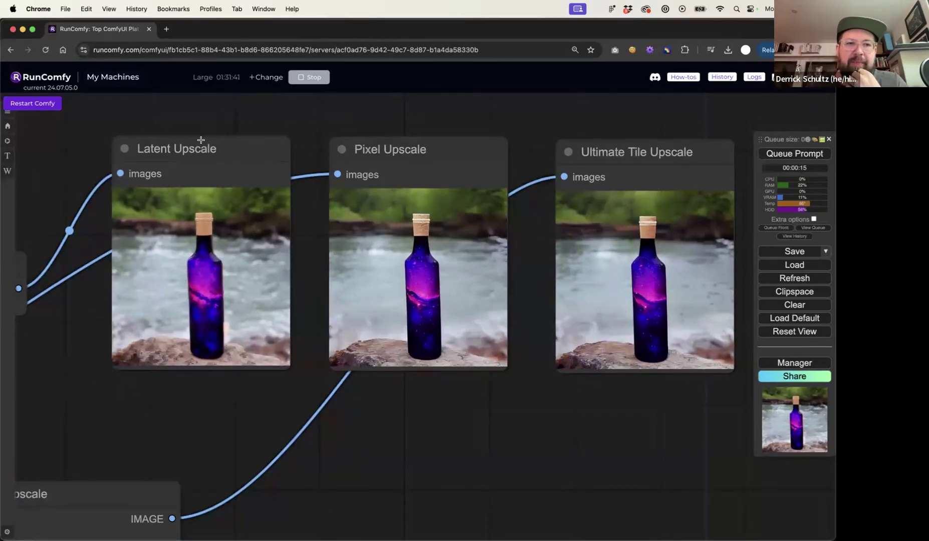
pyautogui.moveTo(201, 139); pyautogui.dragTo(204, 134)
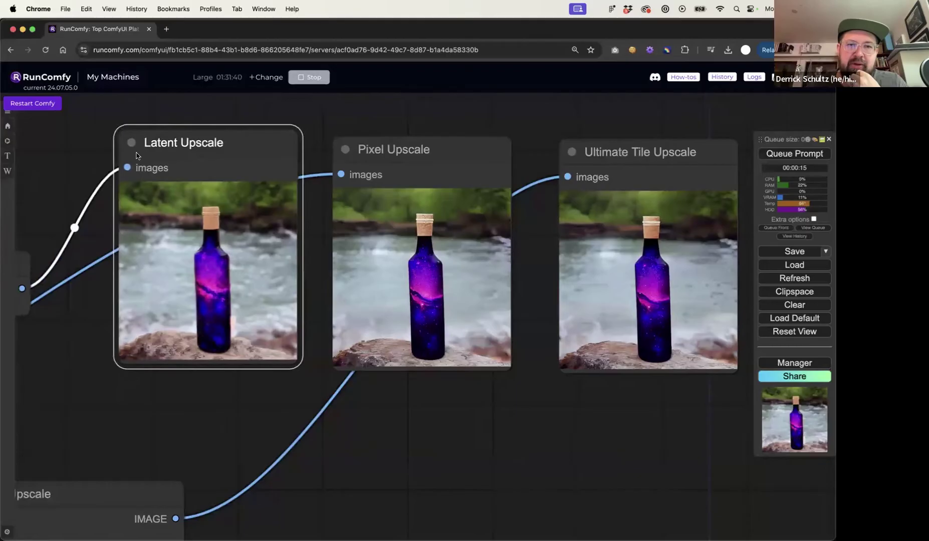
pyautogui.scroll(-5, 137, 156)
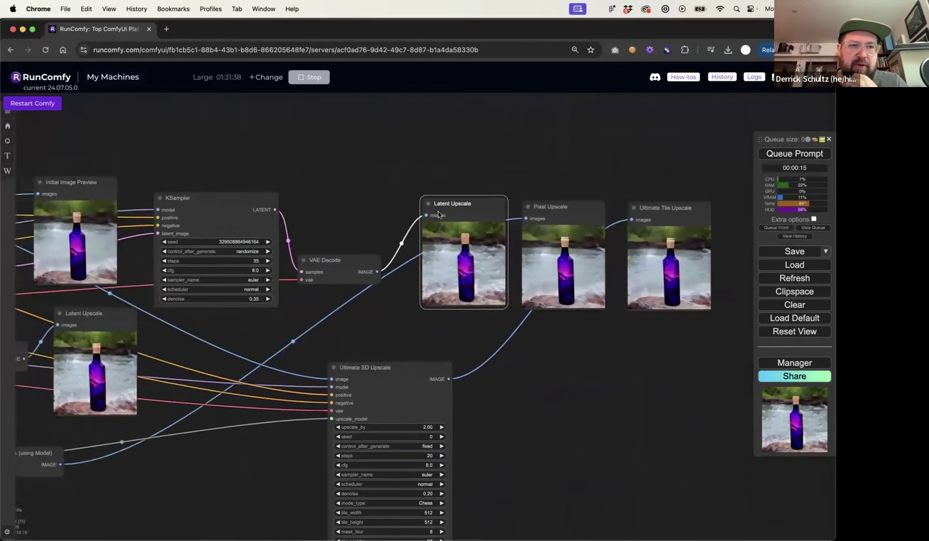
pyautogui.hscroll(-3, 439, 215)
pyautogui.moveTo(169, 215); pyautogui.dragTo(466, 244)
pyautogui.click(556, 209)
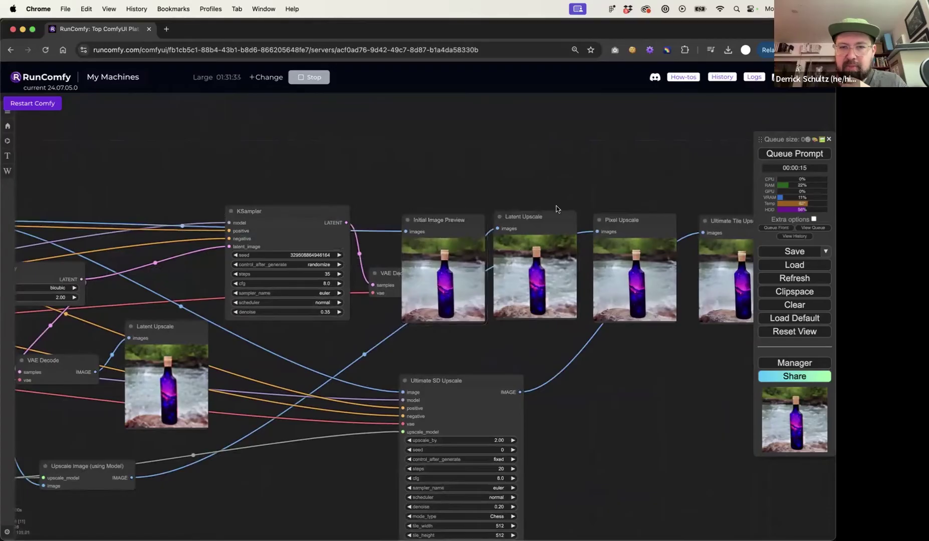
# - Examine the cork, bottle texture and background up close across the initial, Latent Upscale, Pixel Upscale and Ultimate Tile Upscale previews
pyautogui.scroll(3, 557, 206)
pyautogui.scroll(5, 436, 154)
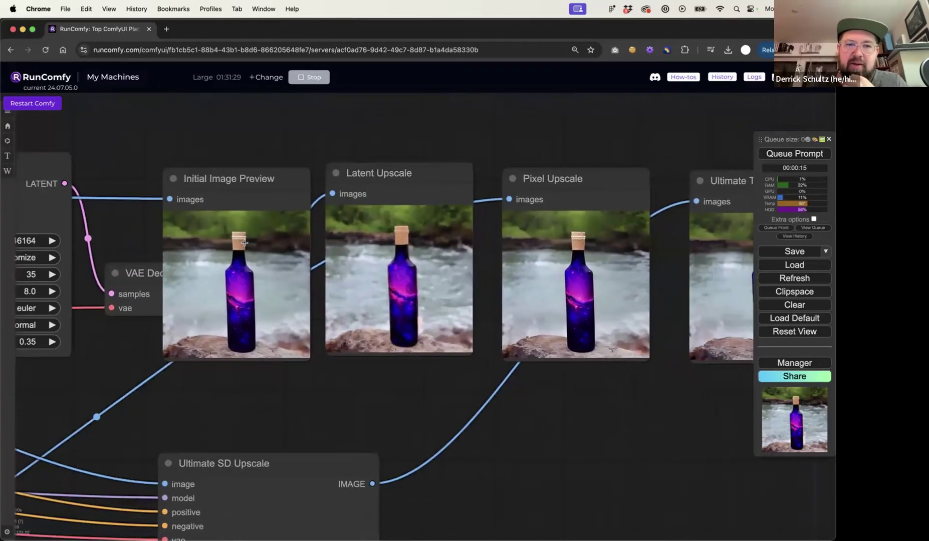
pyautogui.scroll(10, 244, 242)
pyautogui.scroll(-5, 244, 242)
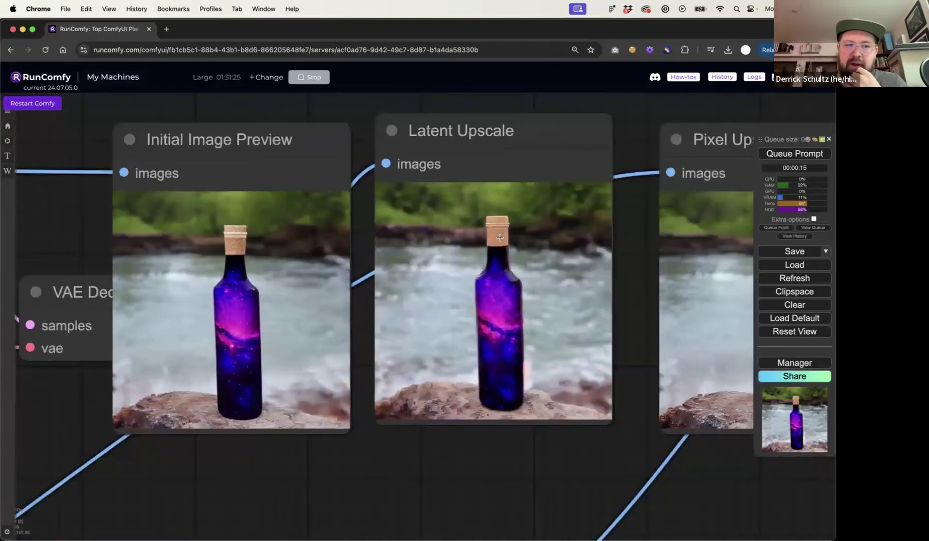
pyautogui.scroll(-3, 500, 240)
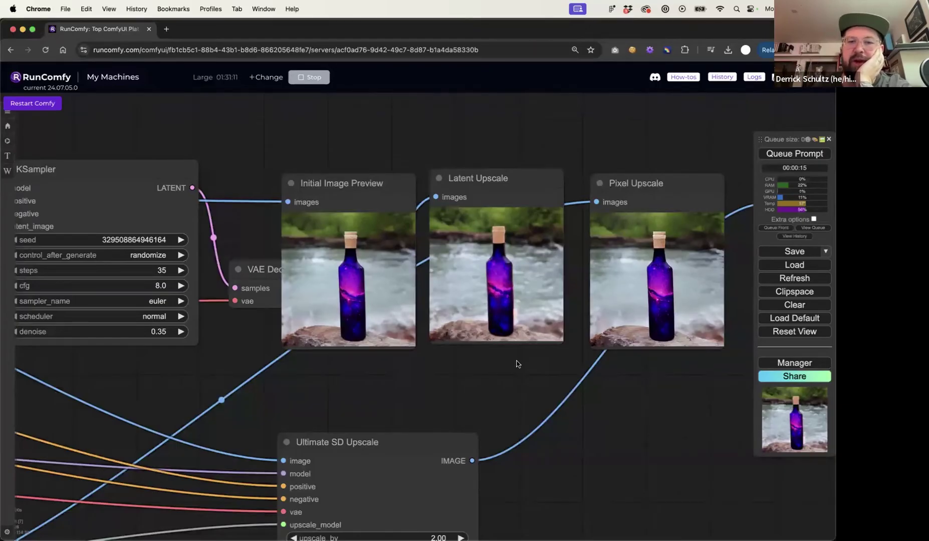
pyautogui.hscroll(5, 463, 367)
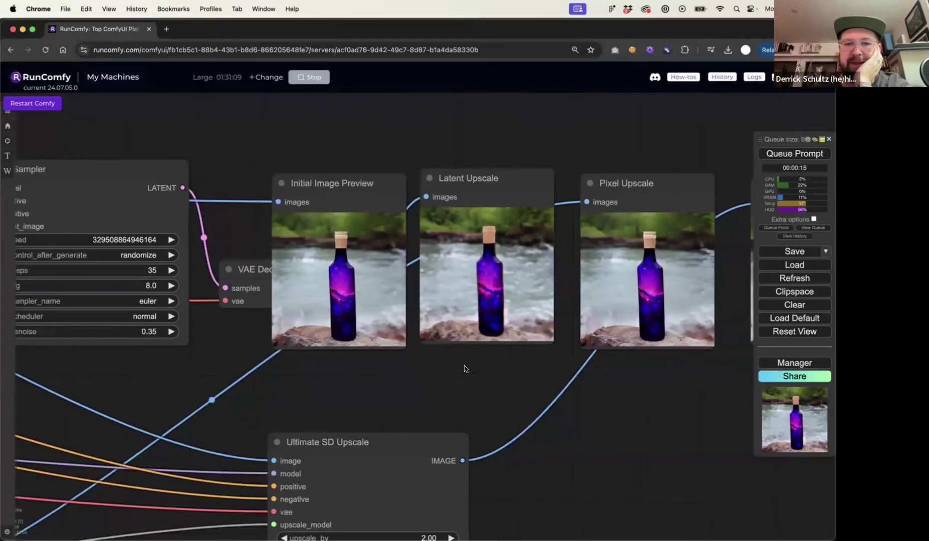
pyautogui.scroll(3, 446, 365)
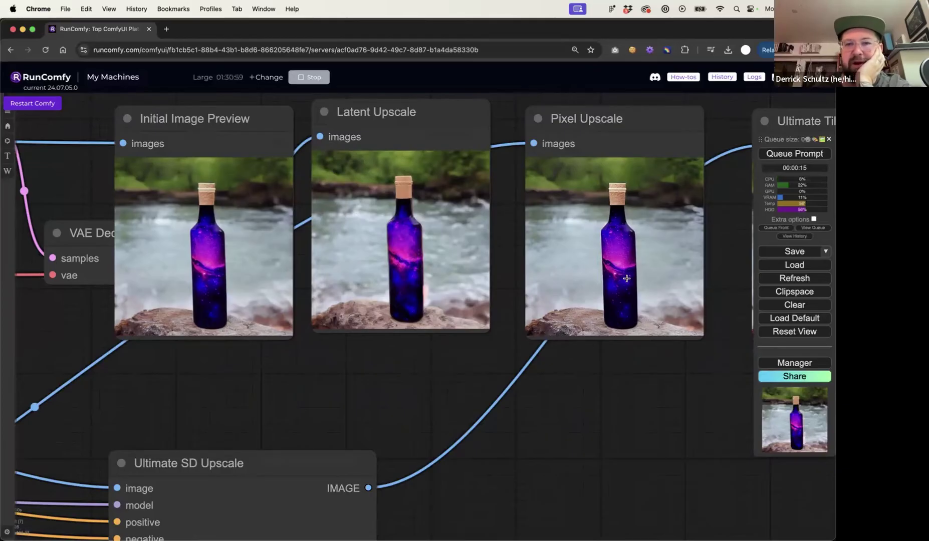
pyautogui.scroll(7, 612, 249)
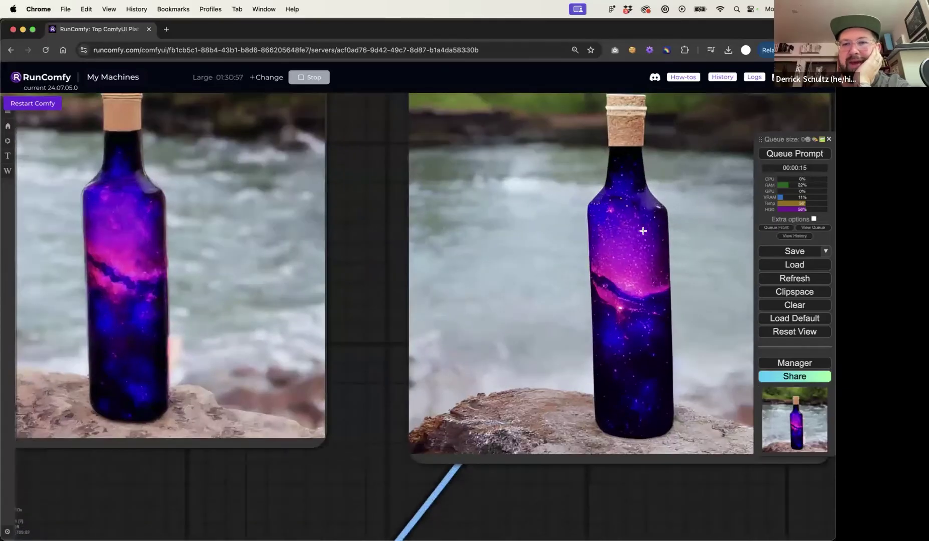
pyautogui.scroll(-5, 631, 253)
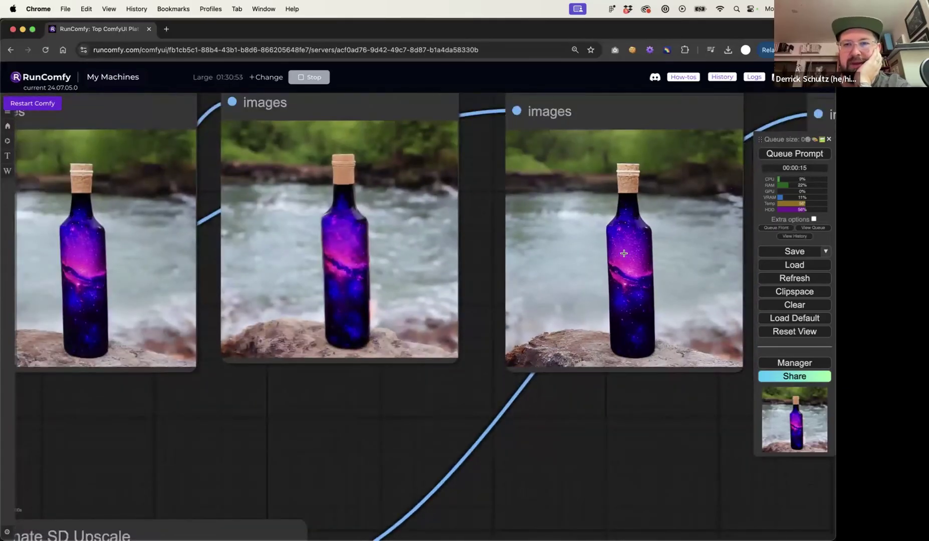
pyautogui.scroll(3, 624, 253)
pyautogui.scroll(-2, 624, 253)
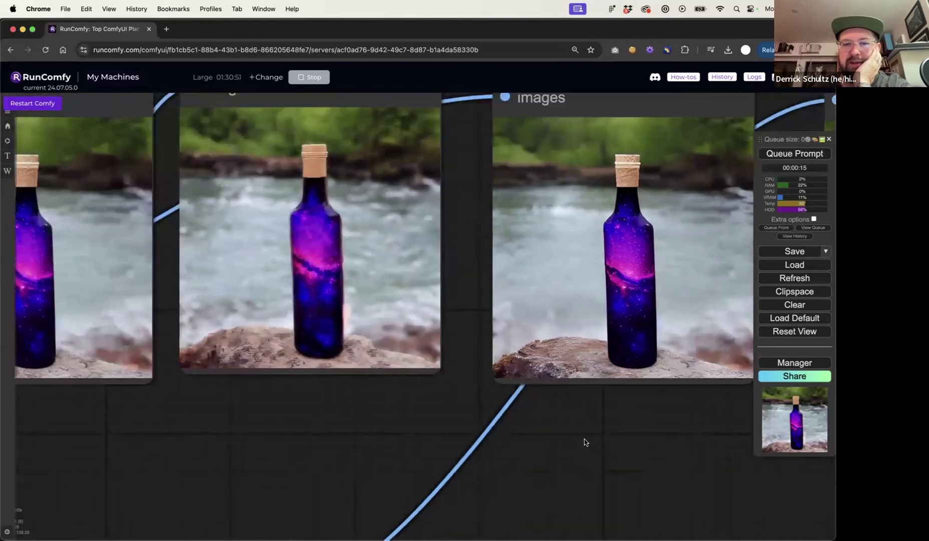
pyautogui.hscroll(-3, 585, 442)
pyautogui.hscroll(3, 469, 439)
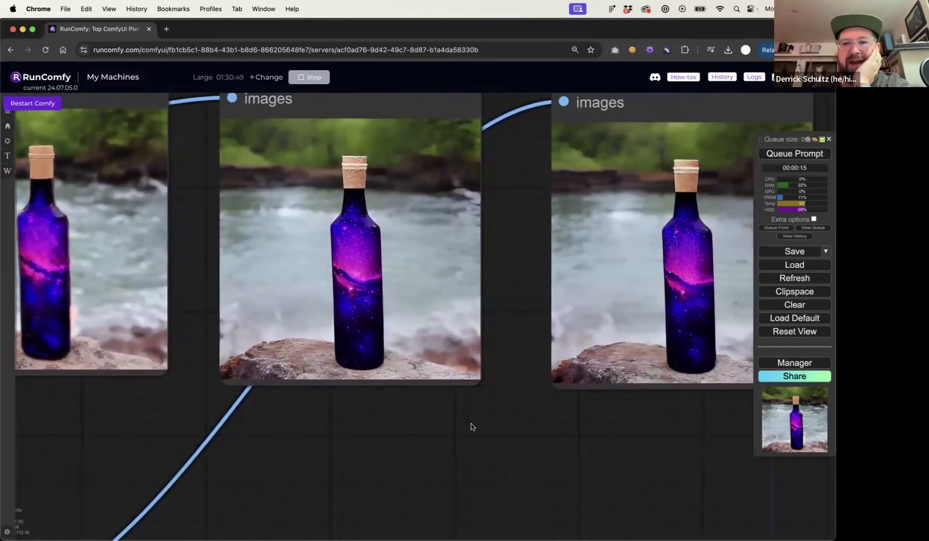
pyautogui.scroll(-5, 471, 427)
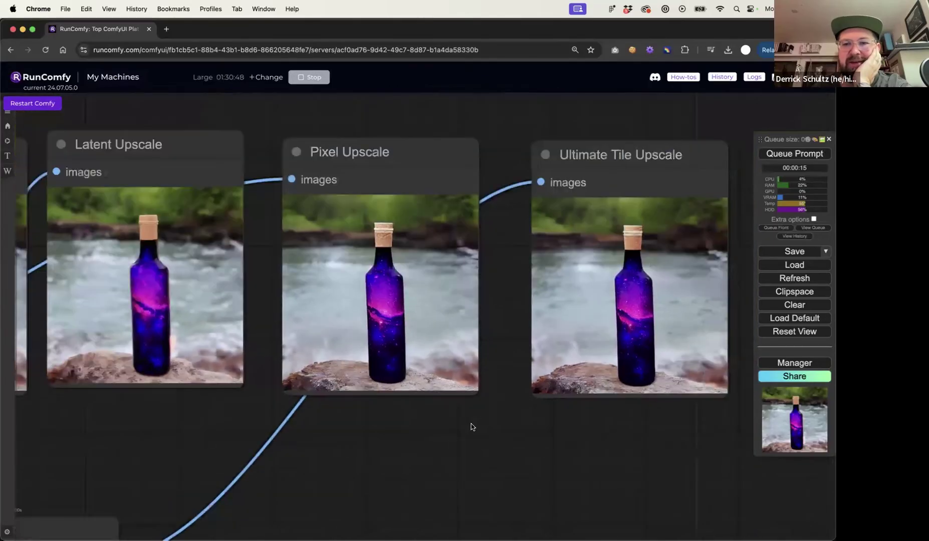
# - Place the Pixel Upscale and Ultimate Tile Upscale previews closer together and compare their bottle images
pyautogui.click(429, 213)
pyautogui.moveTo(430, 213); pyautogui.dragTo(439, 224)
pyautogui.click(557, 227)
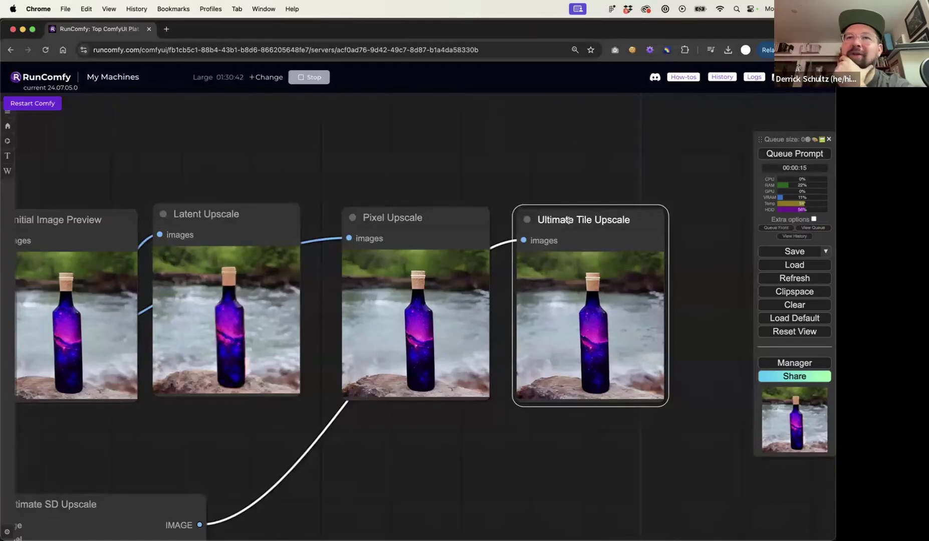
pyautogui.click(446, 208)
pyautogui.moveTo(567, 224); pyautogui.dragTo(566, 219)
pyautogui.scroll(10, 608, 310)
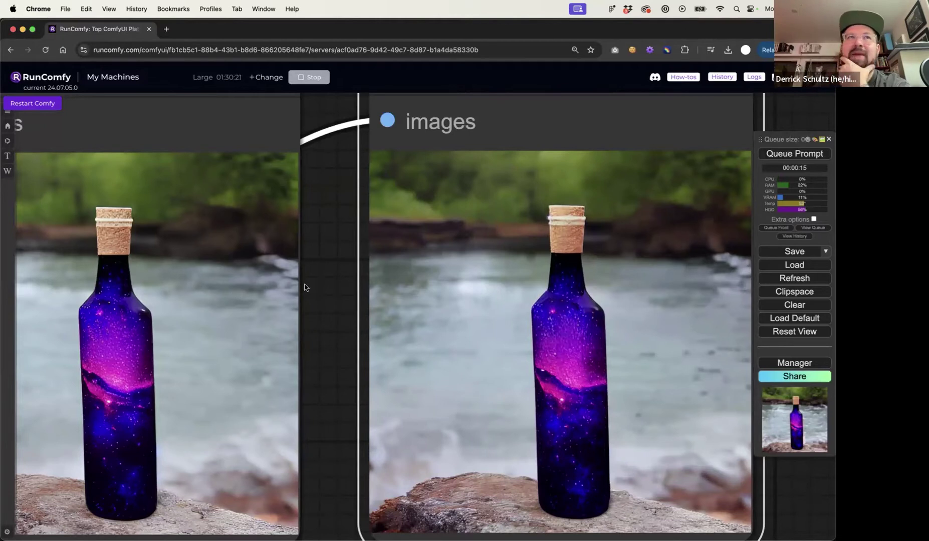
pyautogui.scroll(-3, 347, 309)
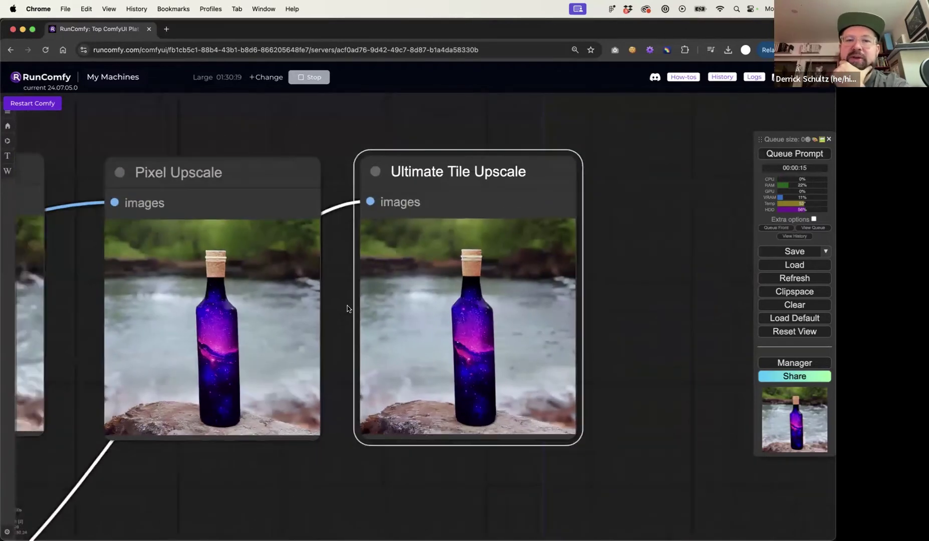
pyautogui.moveTo(421, 167); pyautogui.dragTo(428, 172)
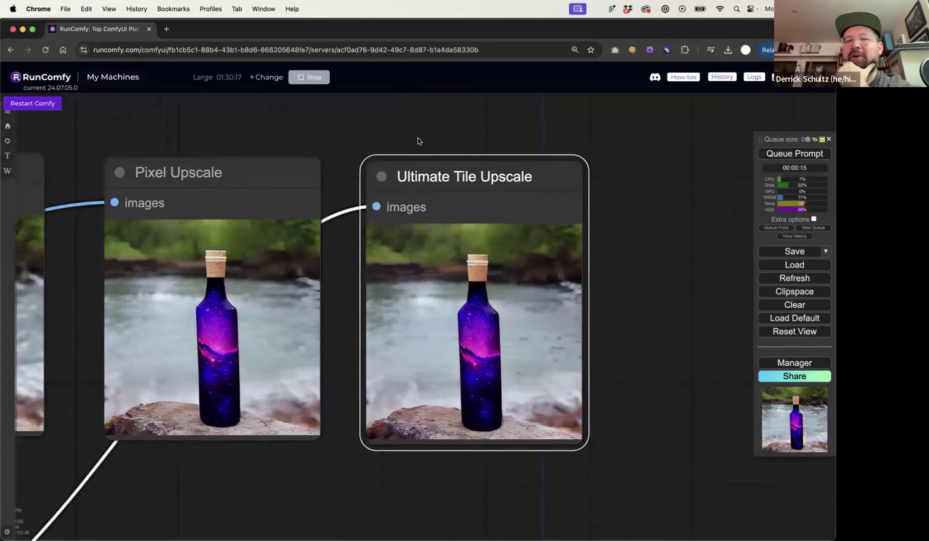
pyautogui.click(418, 141)
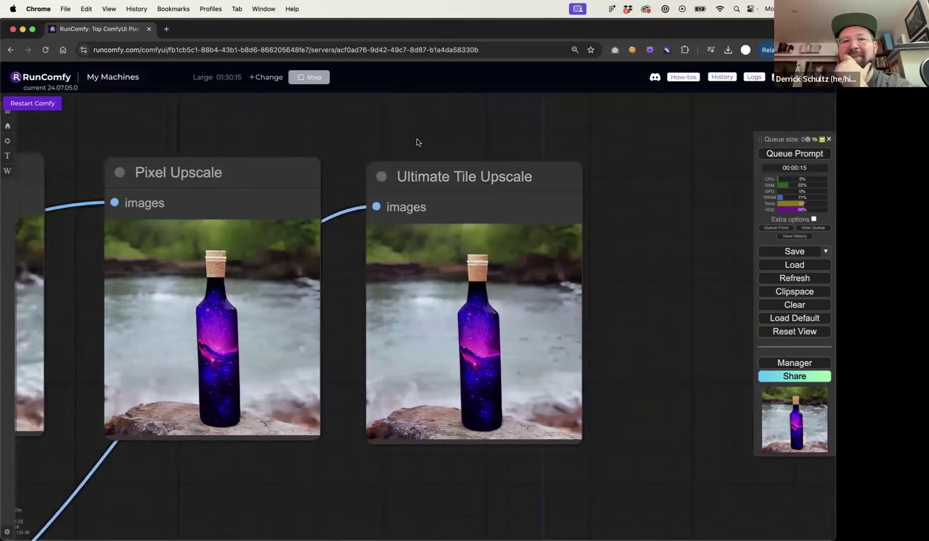
# - Set the Ultimate SD Upscale node's upscale_by to 4.00
pyautogui.scroll(-2, 418, 143)
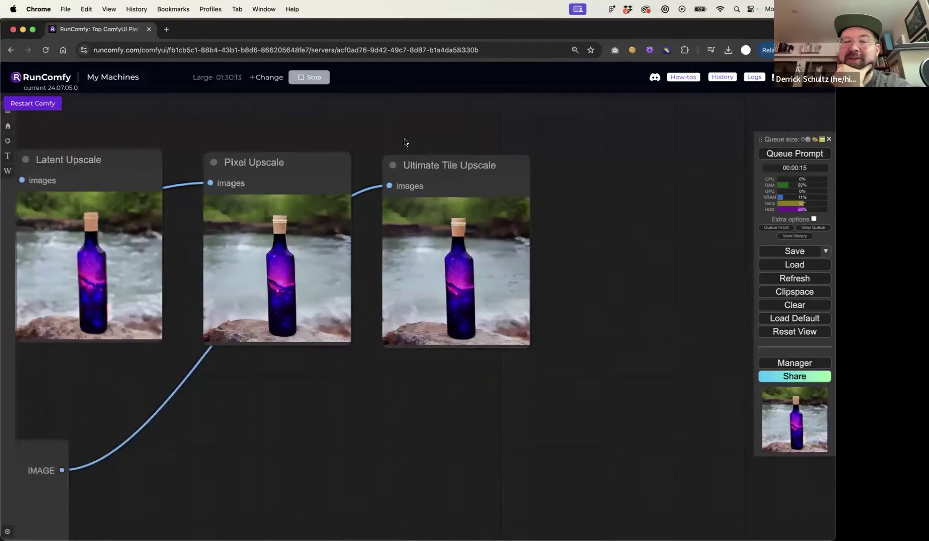
pyautogui.hscroll(-5, 416, 138)
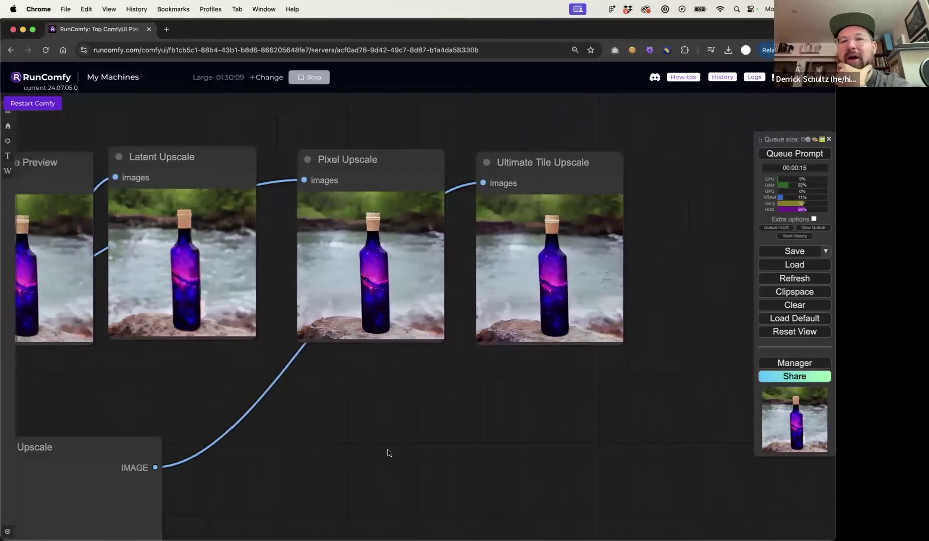
pyautogui.scroll(-5, 388, 453)
pyautogui.scroll(-5, 423, 408)
pyautogui.hscroll(-4, 423, 409)
pyautogui.click(363, 377)
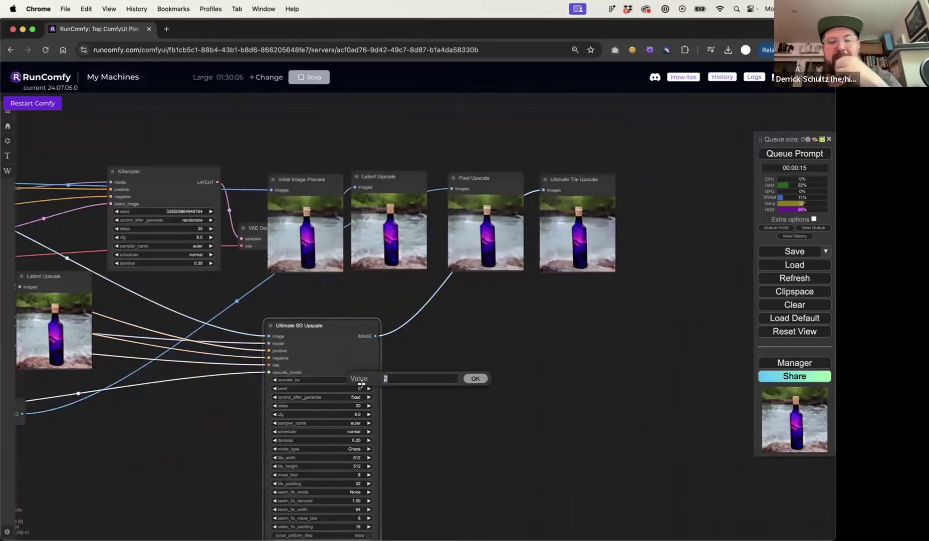
pyautogui.write('4')
pyautogui.press('Return')
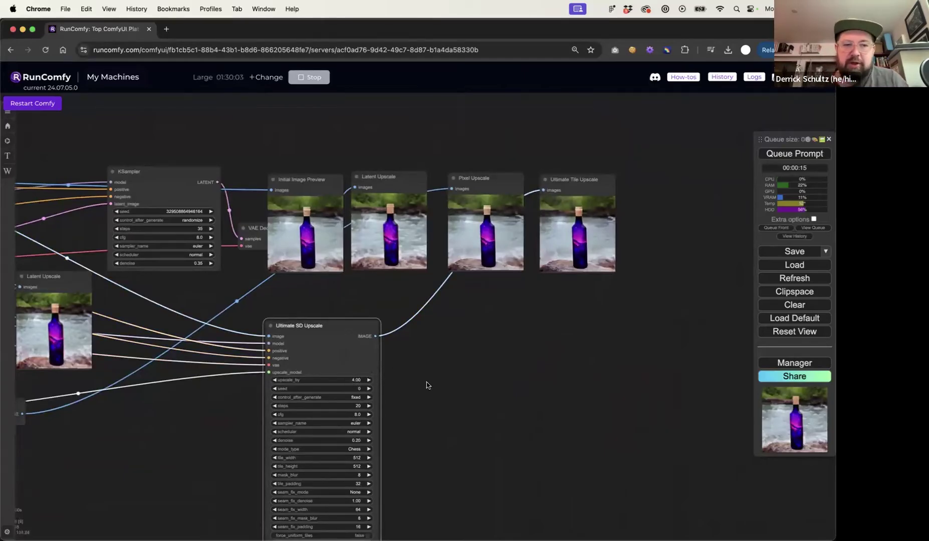
pyautogui.click(363, 387)
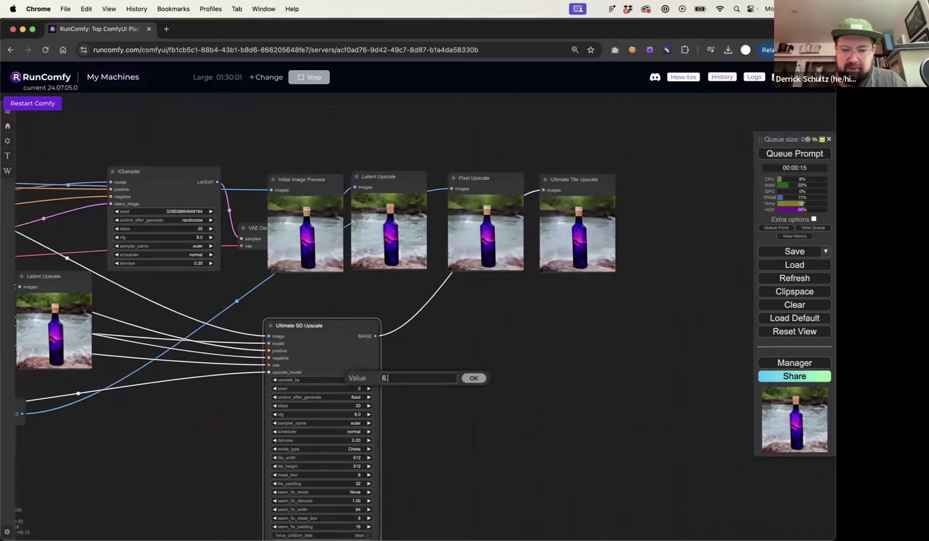
pyautogui.press('Escape')
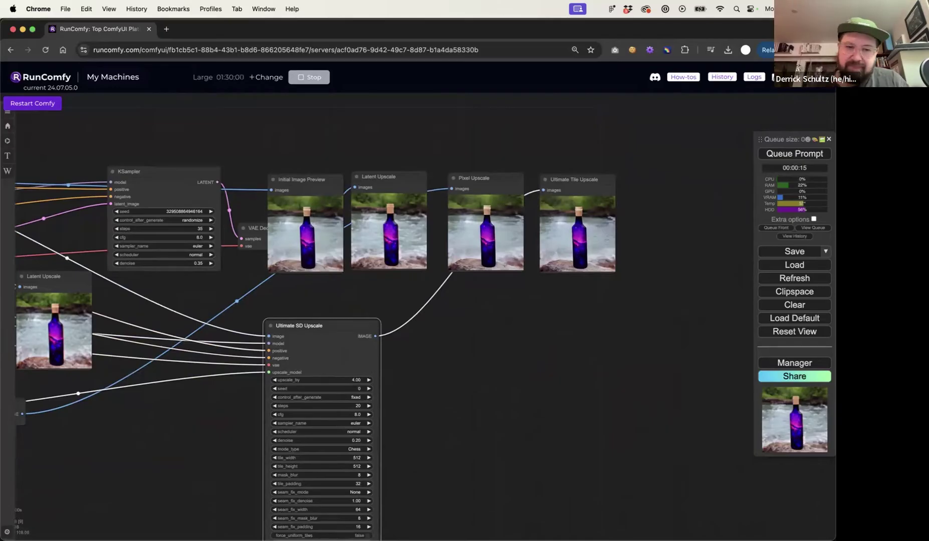
# - Set the Ultimate SD Upscale node's denoise to 0.10 and queue the prompt
pyautogui.click(355, 441)
pyautogui.press('BackSpace')
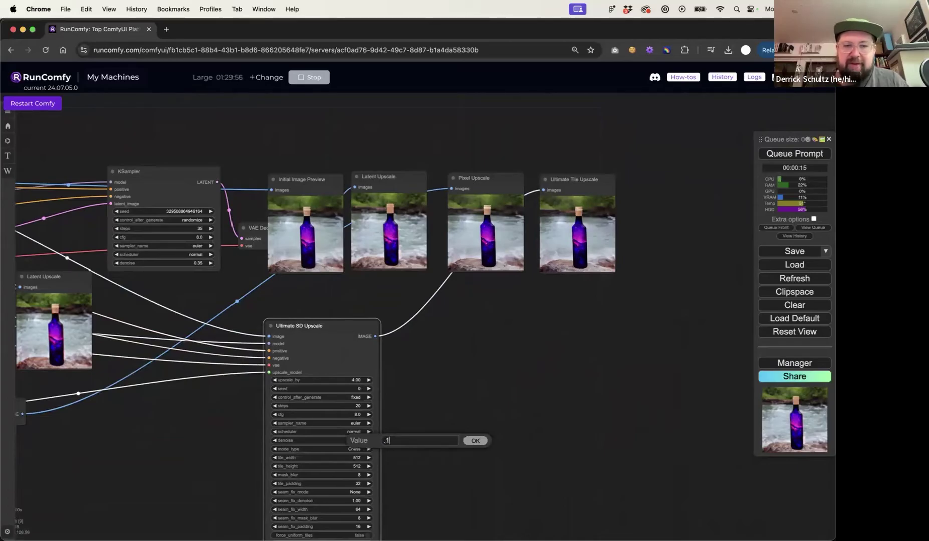
pyautogui.click(473, 442)
pyautogui.click(791, 155)
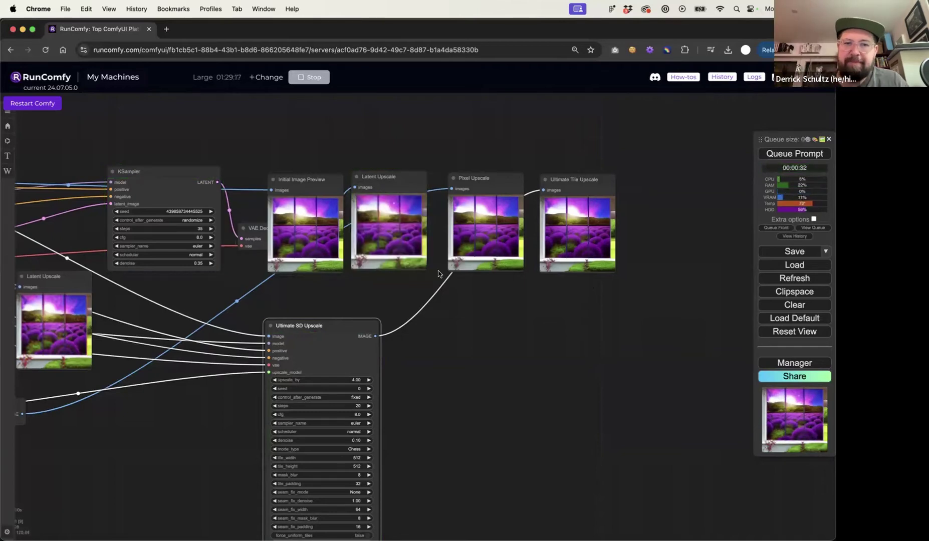
# - Compare the lavender window image's flowers, sill and shrubs up close across the Latent Upscale, Pixel Upscale and Ultimate Tile Upscale previews
pyautogui.scroll(5, 441, 275)
pyautogui.scroll(-5, 439, 273)
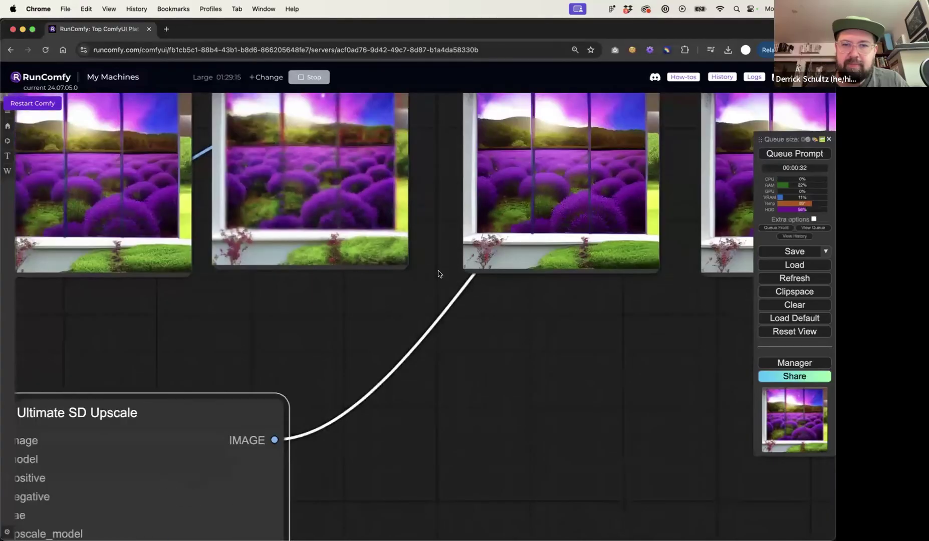
pyautogui.moveTo(434, 274); pyautogui.dragTo(334, 358)
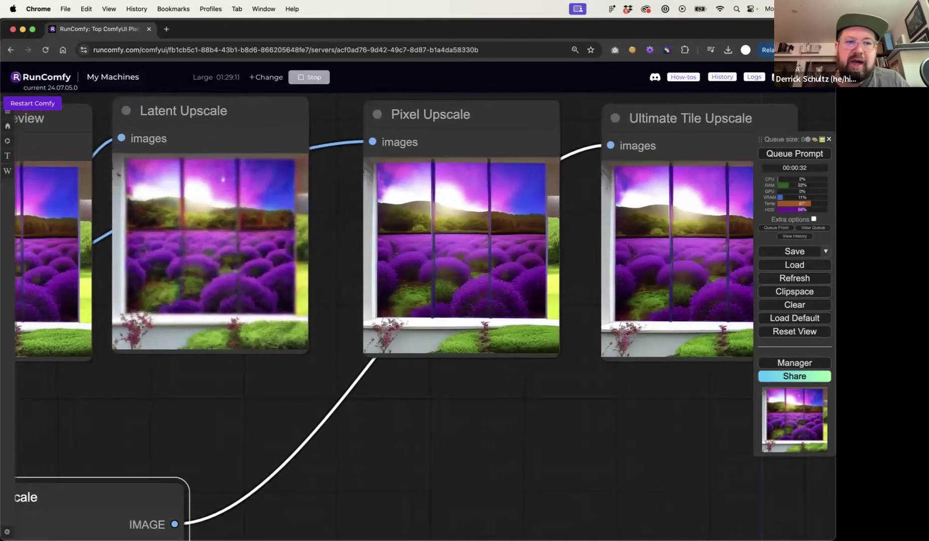
pyautogui.scroll(8, 141, 324)
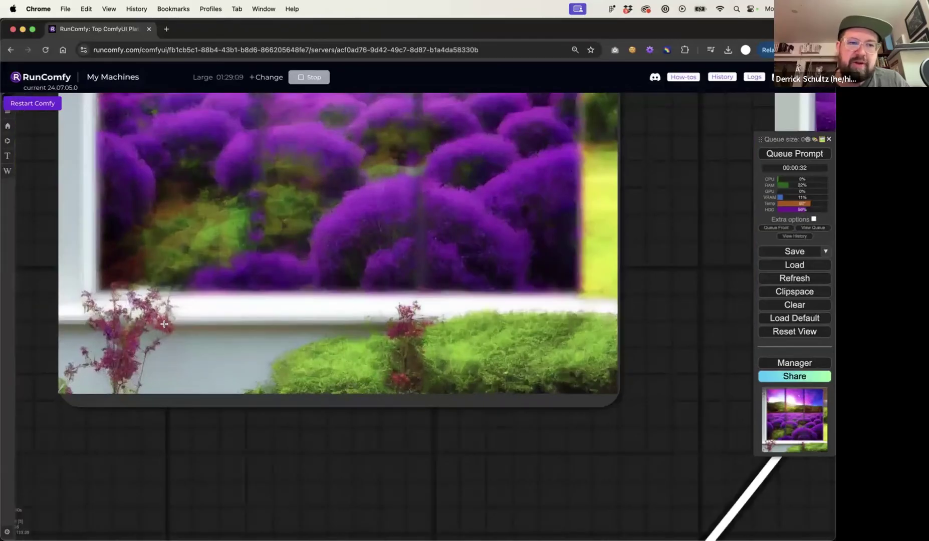
pyautogui.scroll(-5, 163, 324)
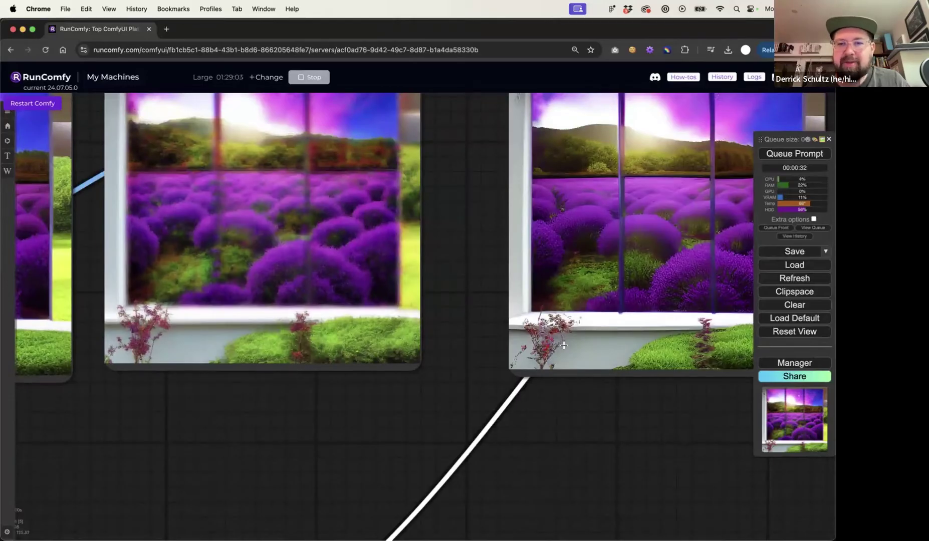
pyautogui.scroll(-2, 564, 345)
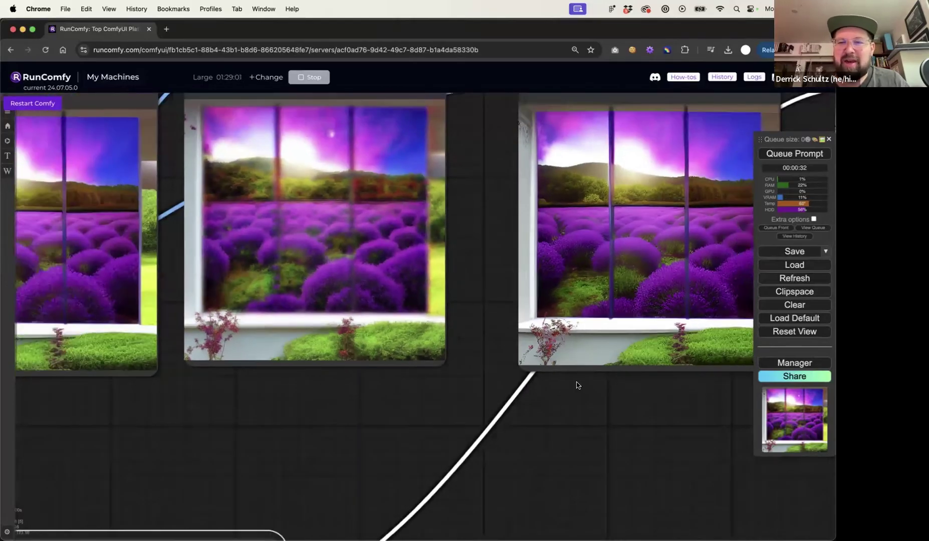
pyautogui.scroll(2, 562, 415)
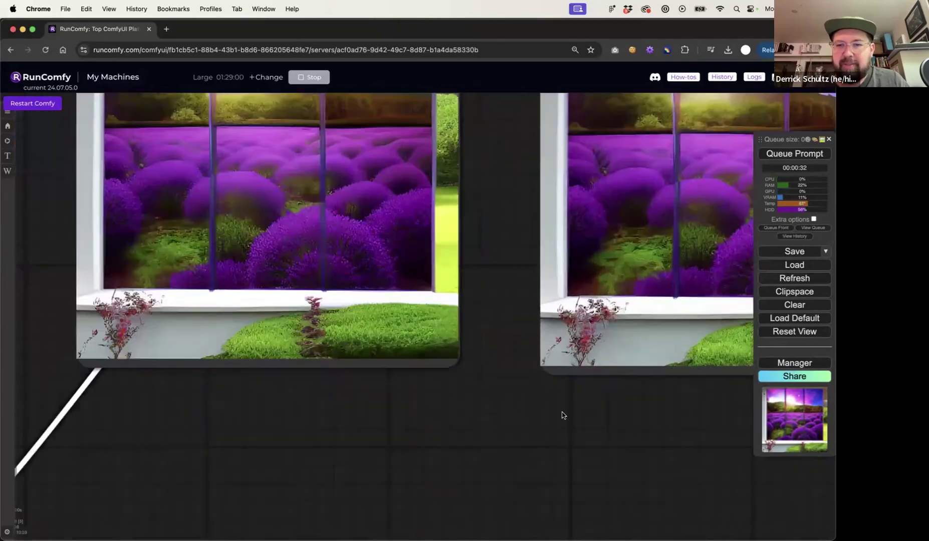
pyautogui.scroll(3, 562, 415)
pyautogui.scroll(-5, 596, 282)
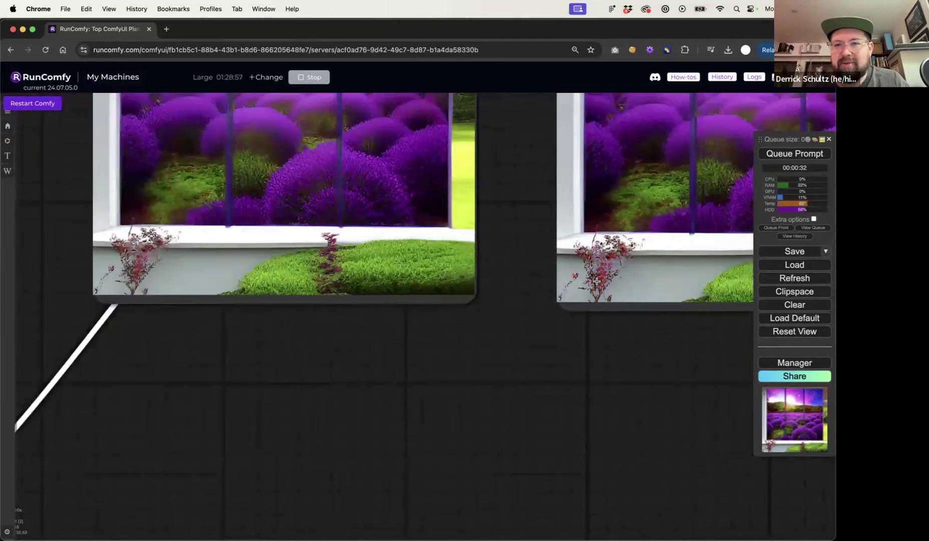
pyautogui.scroll(4, 615, 211)
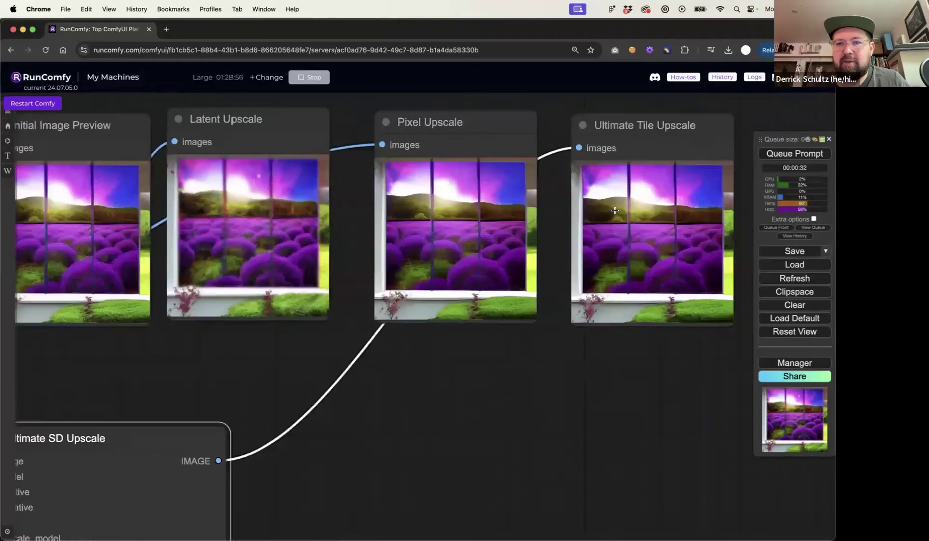
pyautogui.scroll(-3, 614, 213)
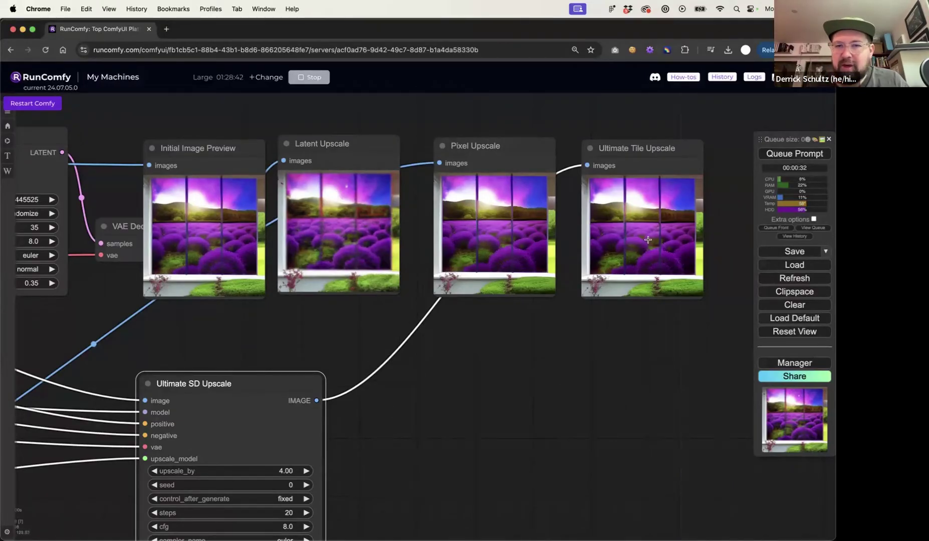
pyautogui.scroll(5, 648, 240)
pyautogui.scroll(-6, 648, 240)
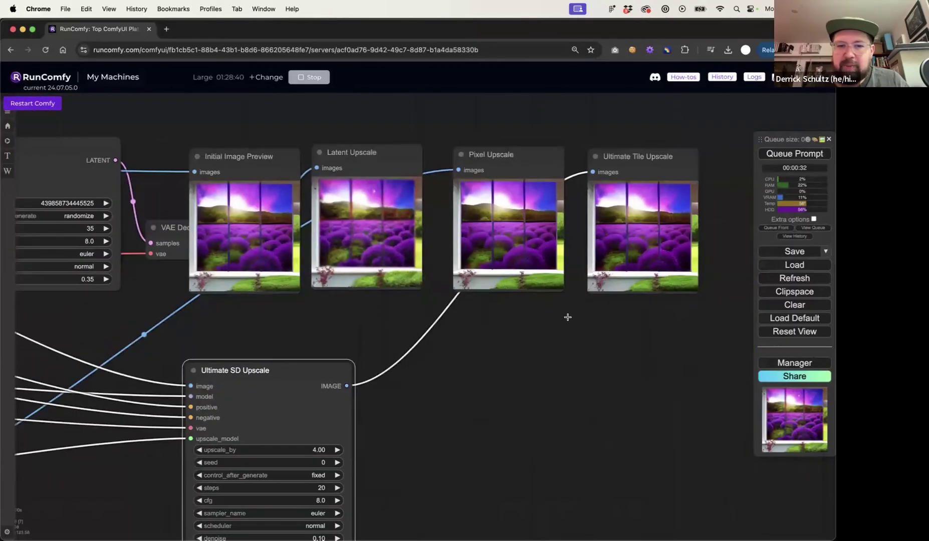
# - Set the Ultimate SD Upscale node's seam_fix_mode to Band Pass
pyautogui.scroll(4, 566, 317)
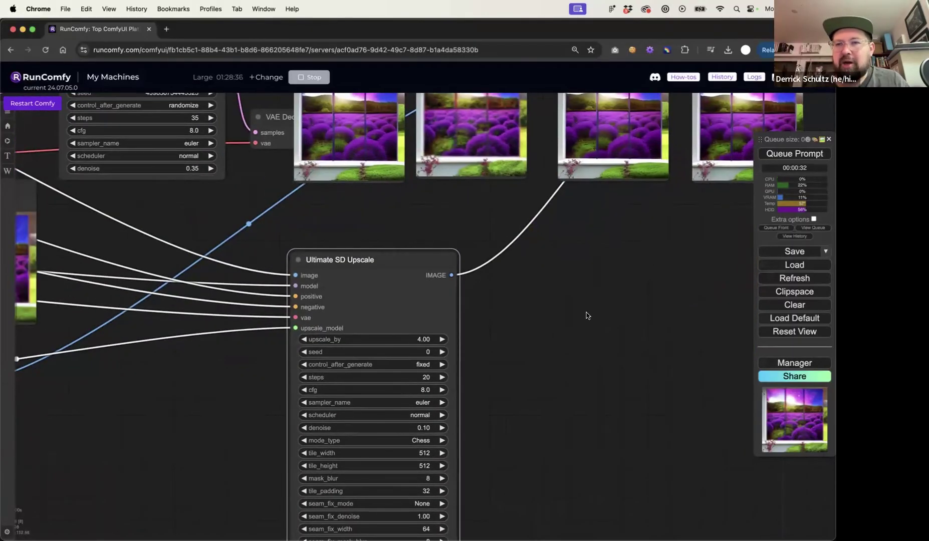
pyautogui.moveTo(587, 316); pyautogui.dragTo(472, 381)
pyautogui.scroll(-5, 405, 406)
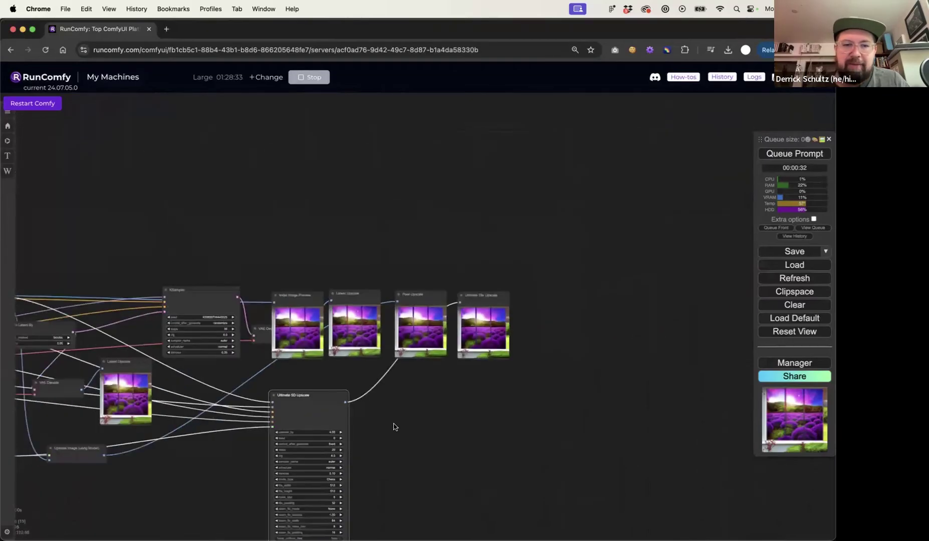
pyautogui.moveTo(352, 490); pyautogui.dragTo(361, 408)
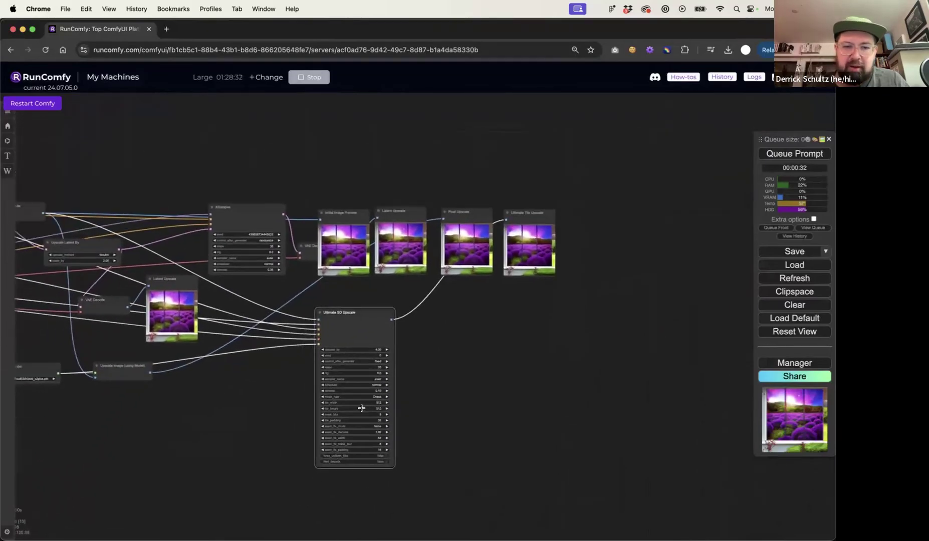
pyautogui.scroll(5, 361, 408)
pyautogui.moveTo(401, 369); pyautogui.dragTo(399, 371)
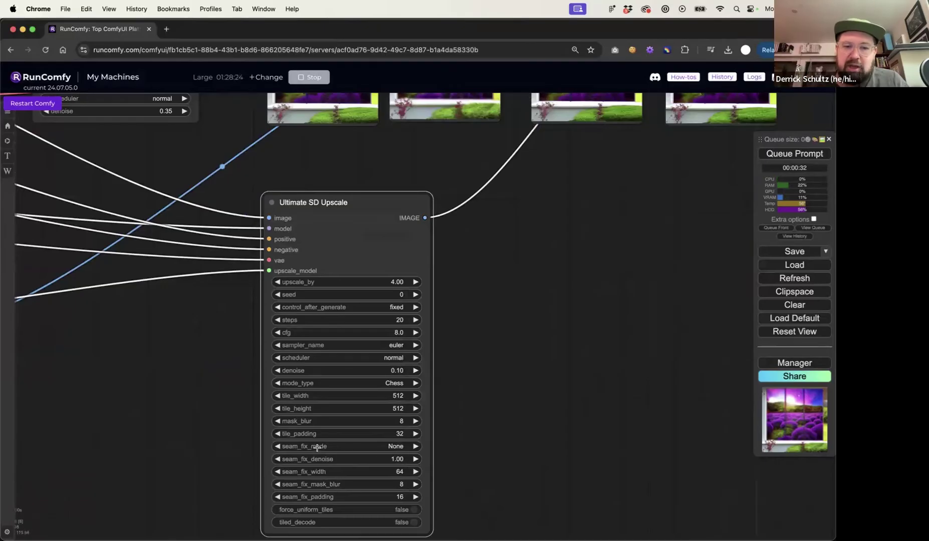
pyautogui.click(397, 446)
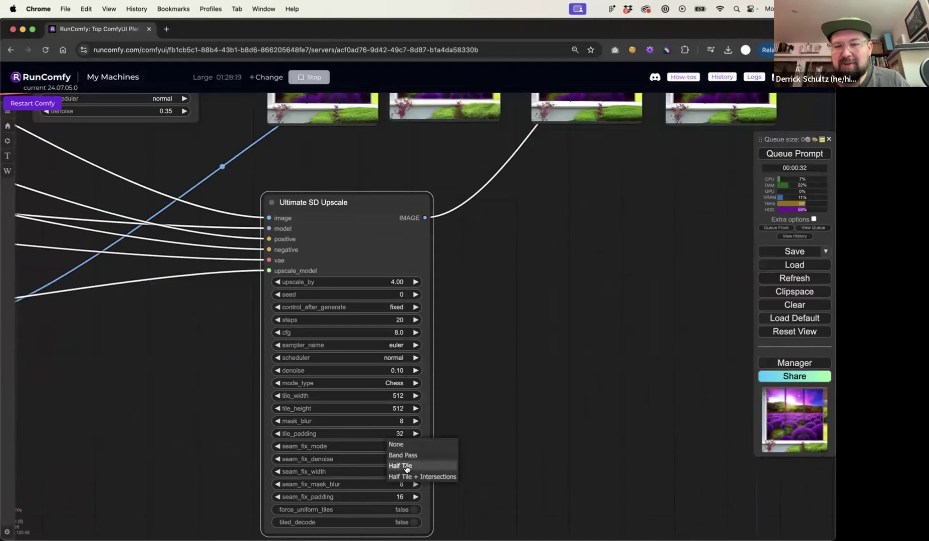
pyautogui.click(403, 455)
pyautogui.click(511, 417)
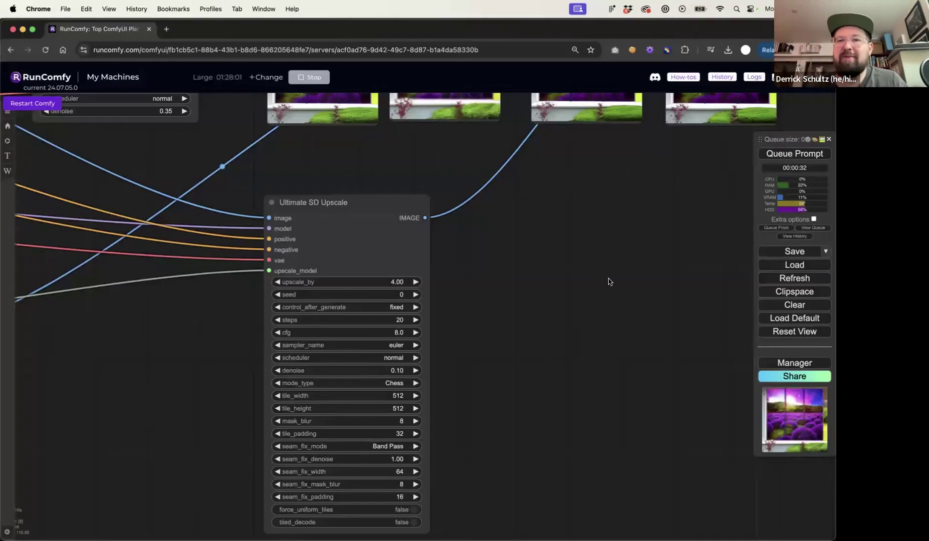
# - Set the Ultimate SD Upscale node's seam_fix_mode back to None
pyautogui.moveTo(621, 239); pyautogui.dragTo(515, 415)
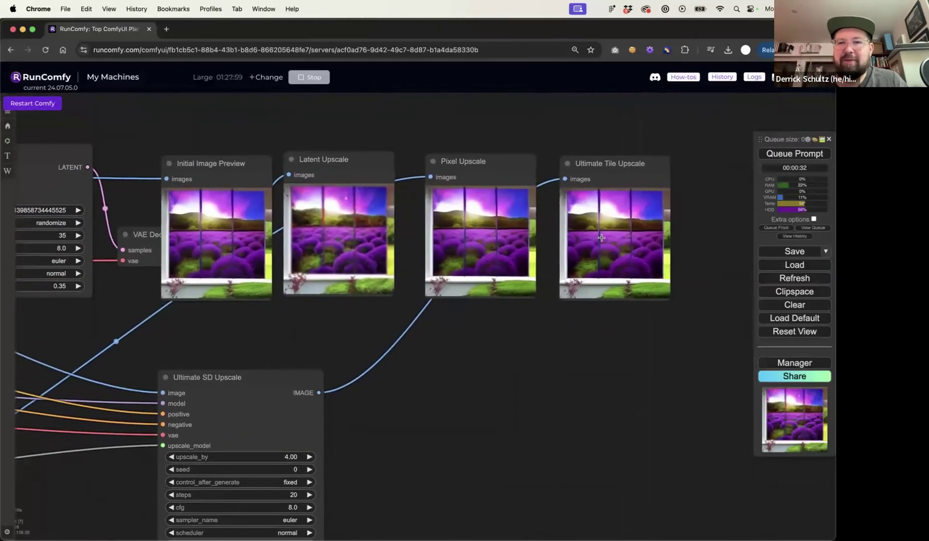
pyautogui.scroll(7, 602, 238)
pyautogui.scroll(-6, 633, 209)
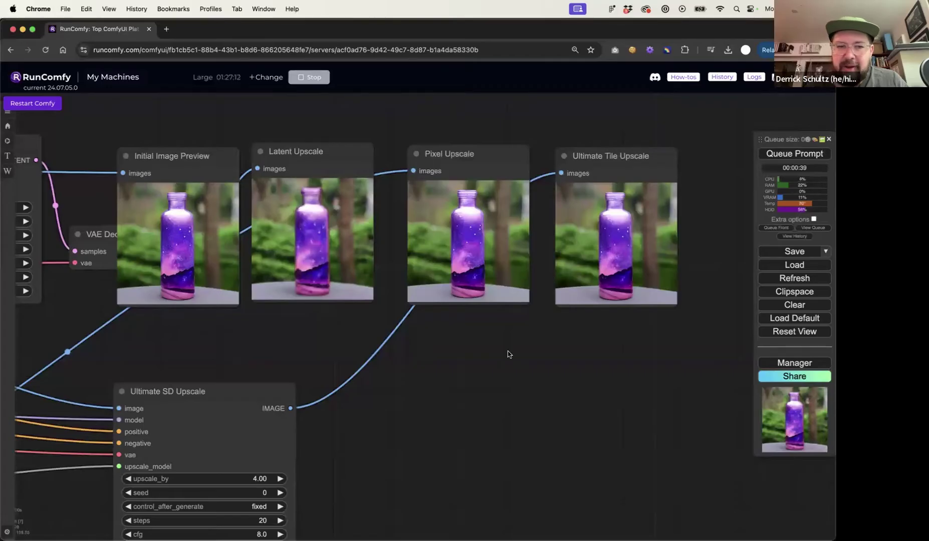
pyautogui.scroll(-5, 479, 359)
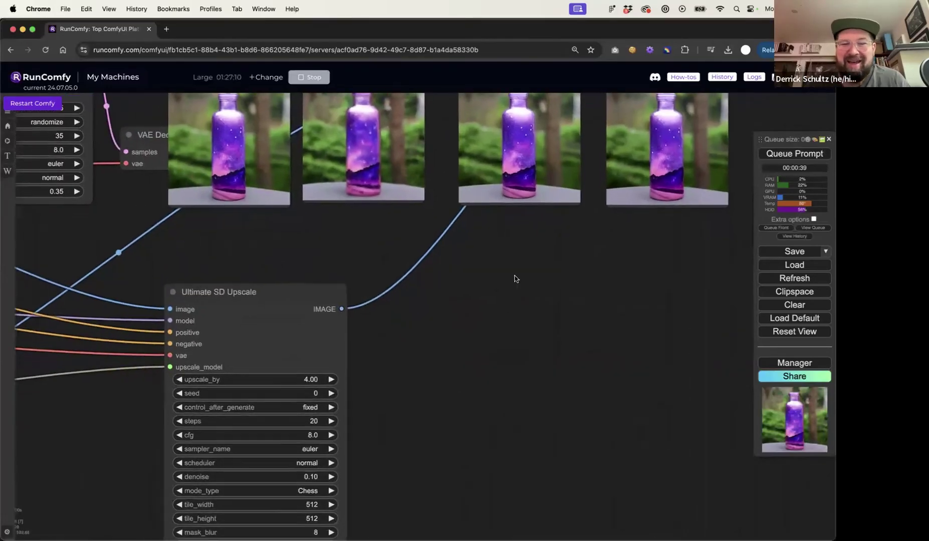
pyautogui.click(368, 434)
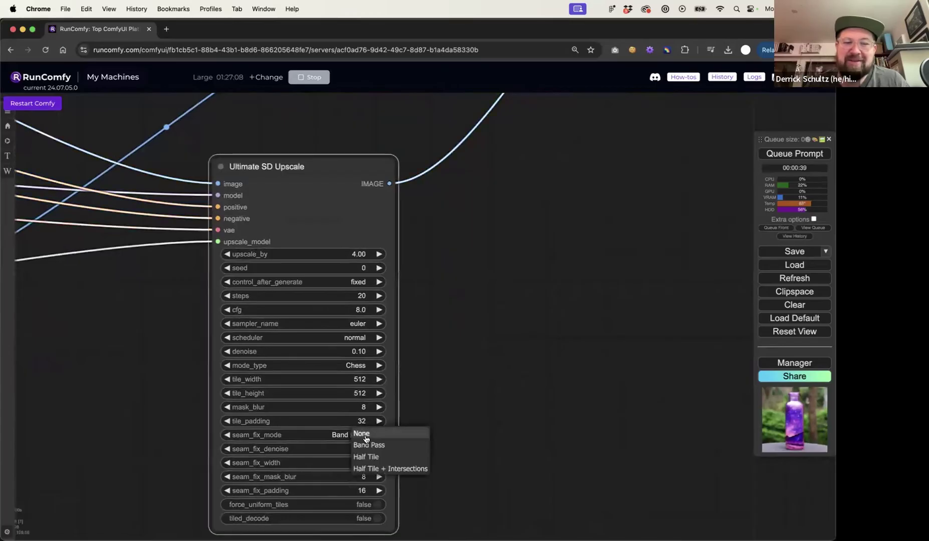
pyautogui.click(416, 431)
# - Compare the purple galaxy bottle across the Initial Image, Latent Upscale, Pixel Upscale and Ultimate Tile Upscale previews
pyautogui.scroll(5, 493, 392)
pyautogui.hscroll(5, 494, 392)
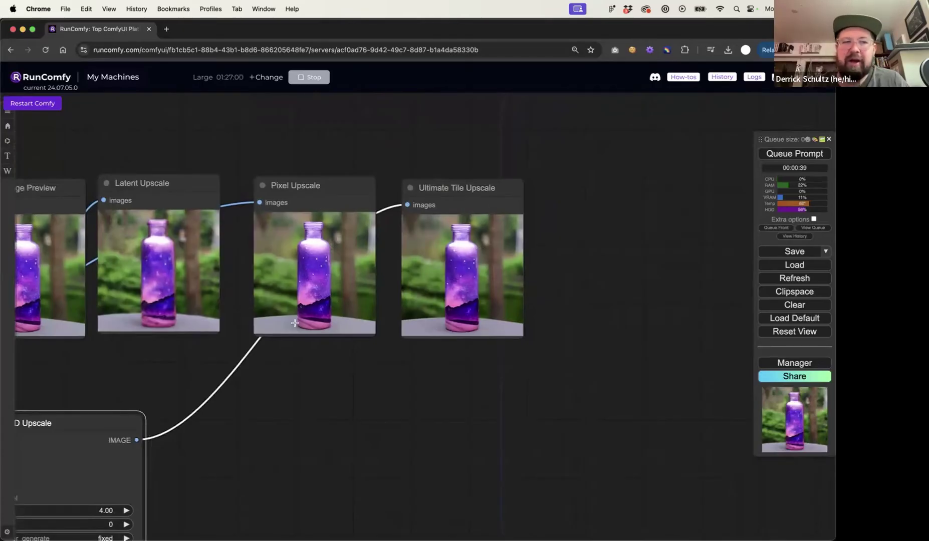
pyautogui.moveTo(317, 402); pyautogui.dragTo(444, 409)
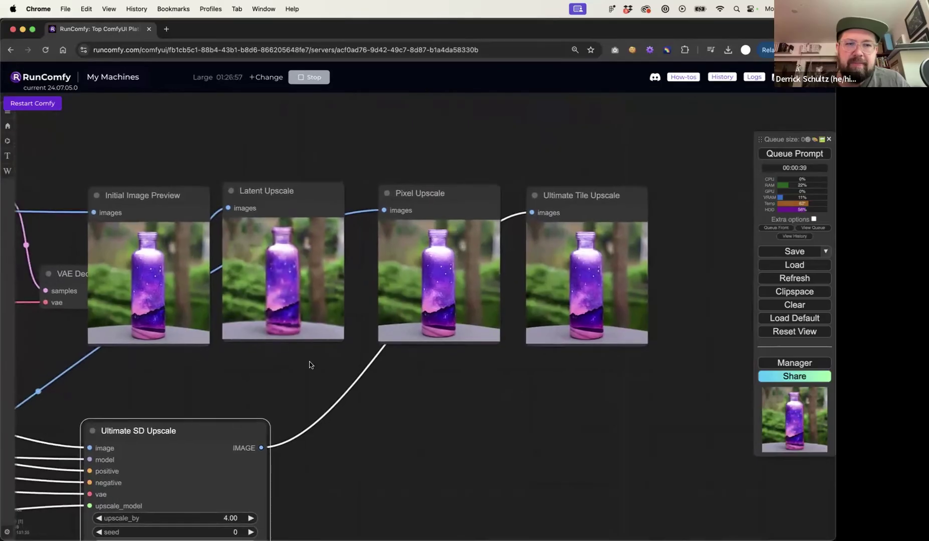
pyautogui.scroll(2, 279, 362)
pyautogui.moveTo(309, 357); pyautogui.dragTo(272, 365)
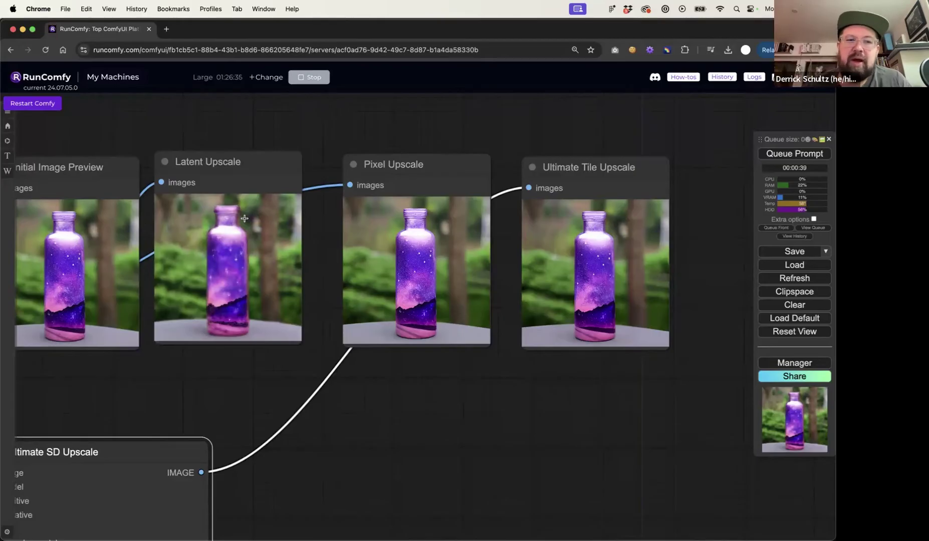
pyautogui.moveTo(194, 388); pyautogui.dragTo(370, 380)
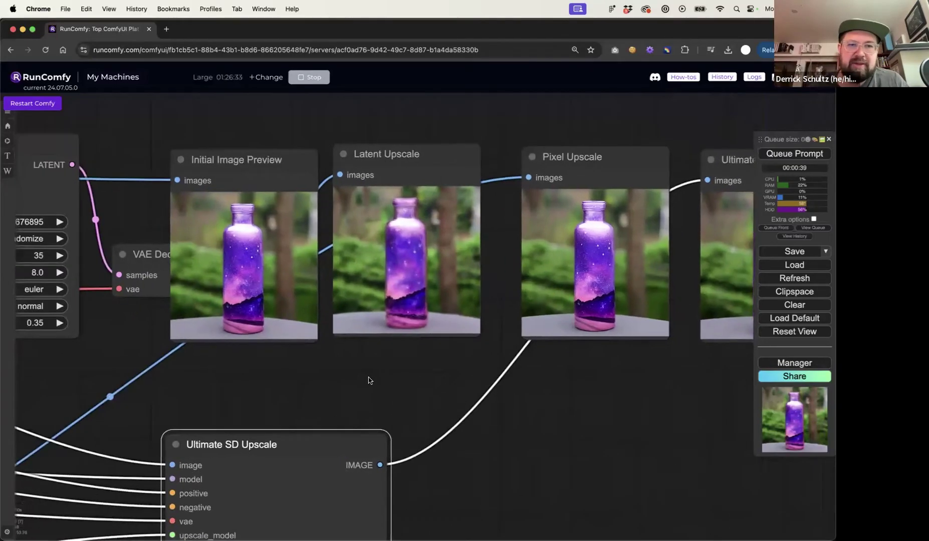
pyautogui.scroll(-4, 369, 382)
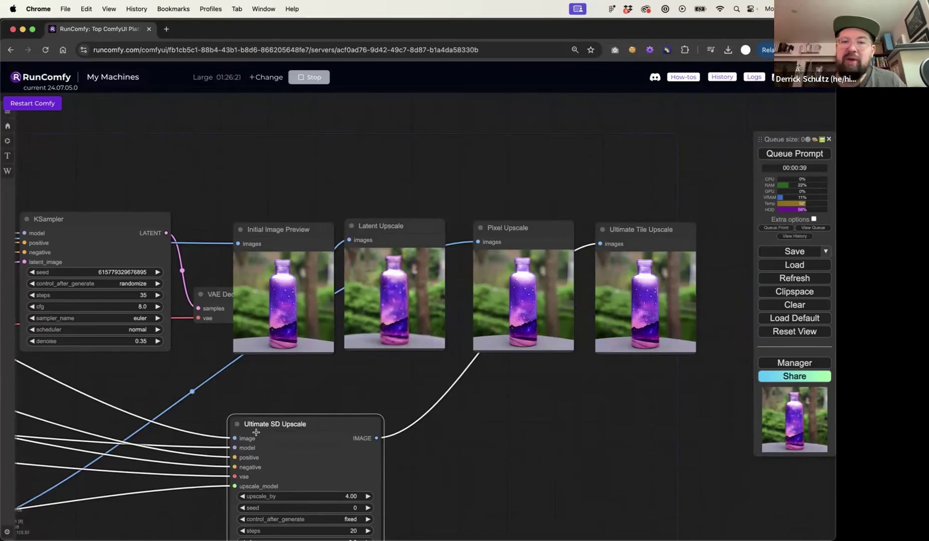
# - Review the upscale models available in the Load Upscale Model node without changing the selection
pyautogui.hscroll(-5, 576, 390)
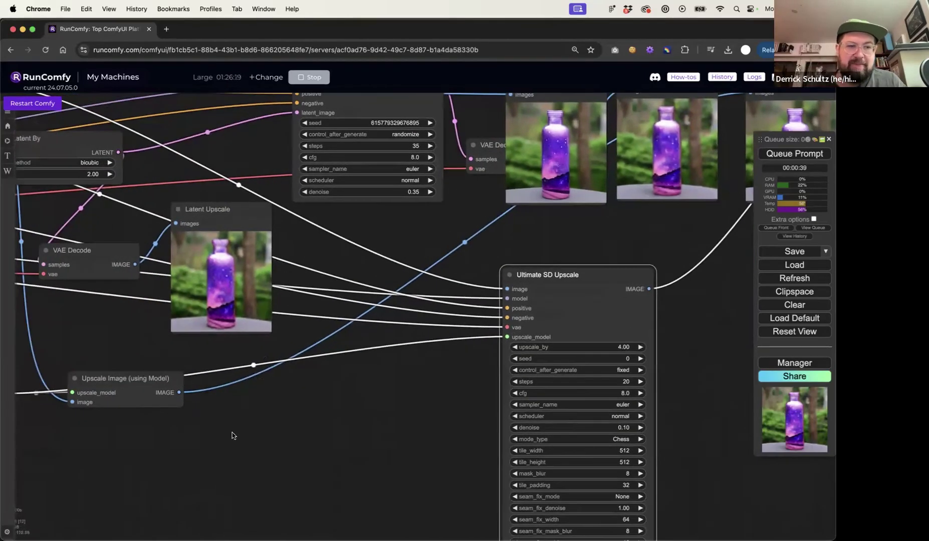
pyautogui.hscroll(-5, 233, 436)
pyautogui.click(264, 353)
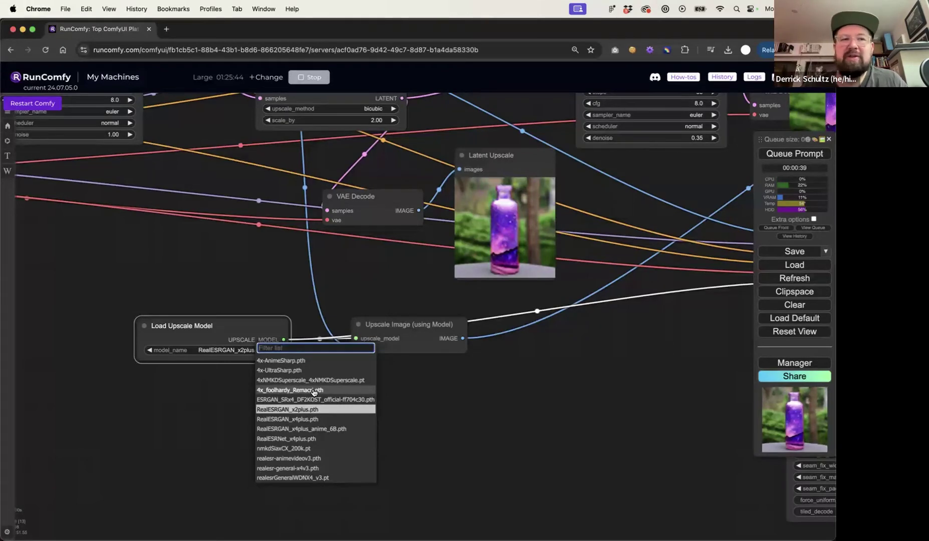
pyautogui.click(457, 410)
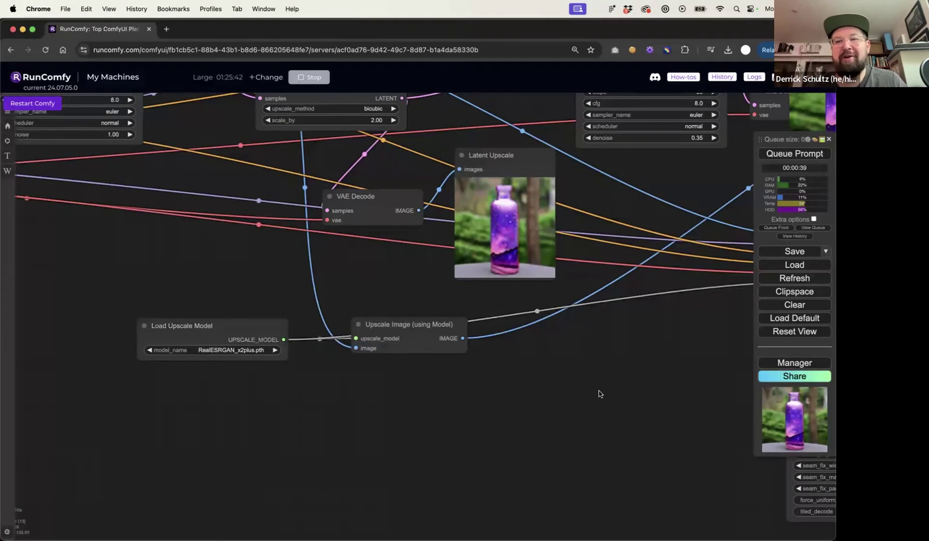
# - Save the workflow to the Desktop as ultimate-upscale-workflow.json
pyautogui.scroll(-5, 633, 379)
pyautogui.moveTo(640, 389); pyautogui.dragTo(465, 369)
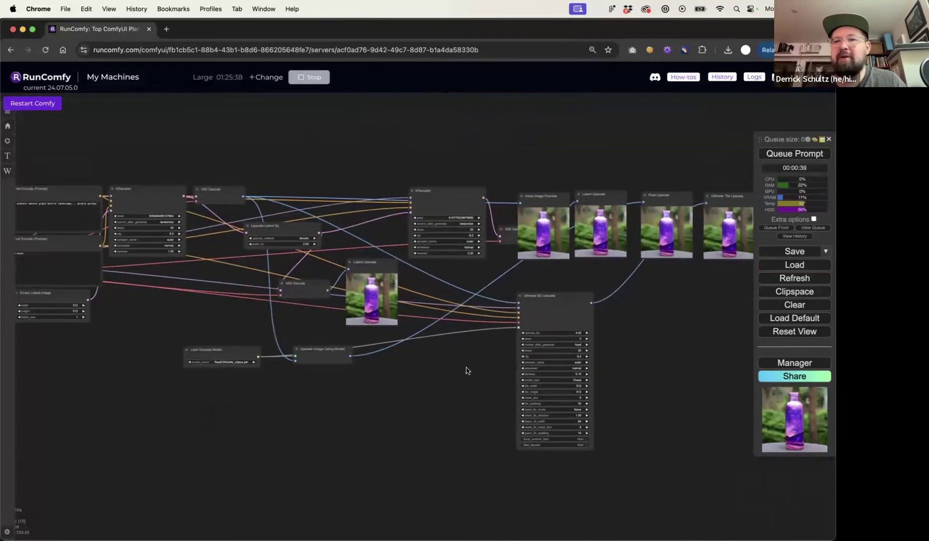
pyautogui.click(795, 251)
pyautogui.press('Left')
pyautogui.write('ultimate-')
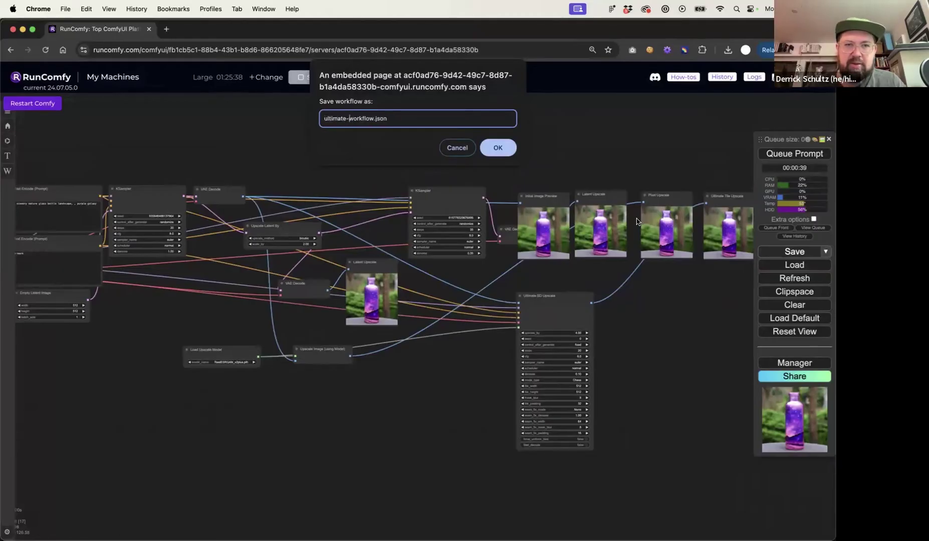
pyautogui.write('upscale')
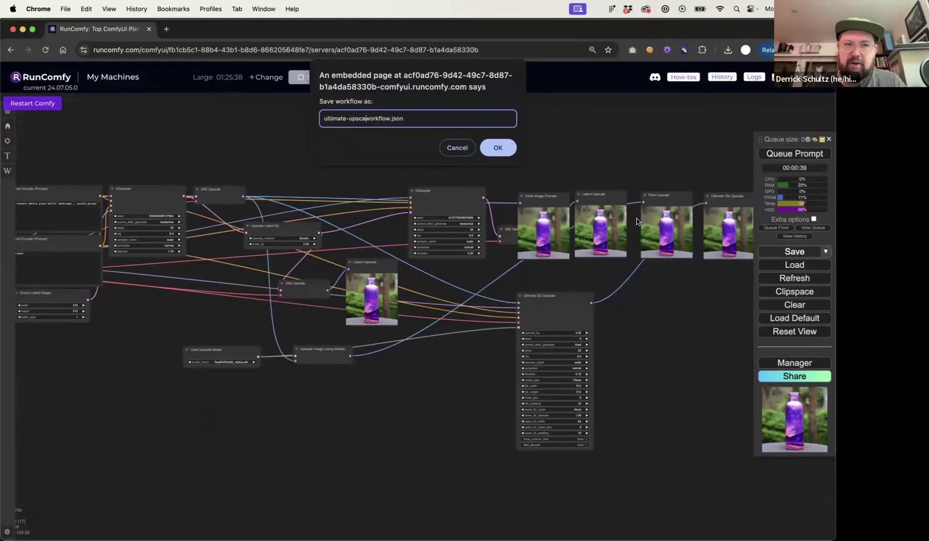
pyautogui.write('-')
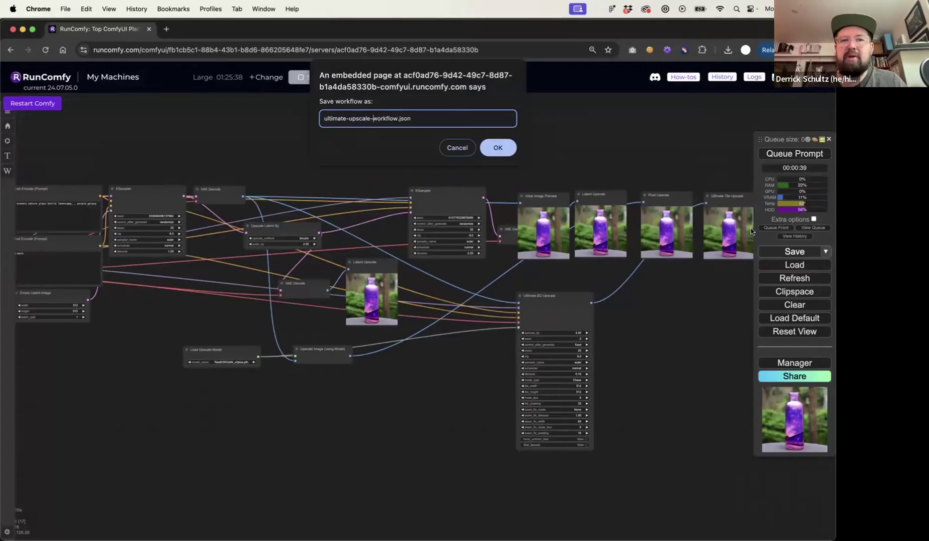
pyautogui.click(501, 148)
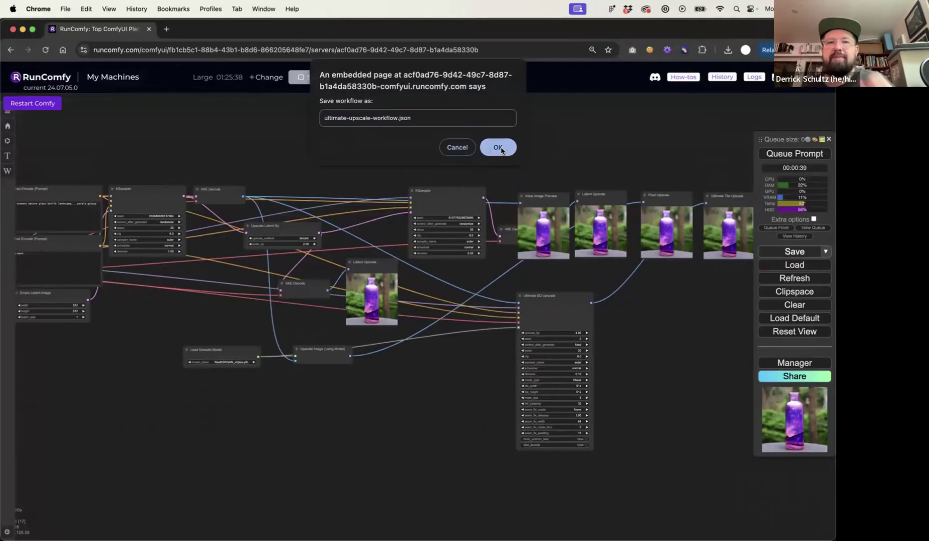
pyautogui.click(501, 149)
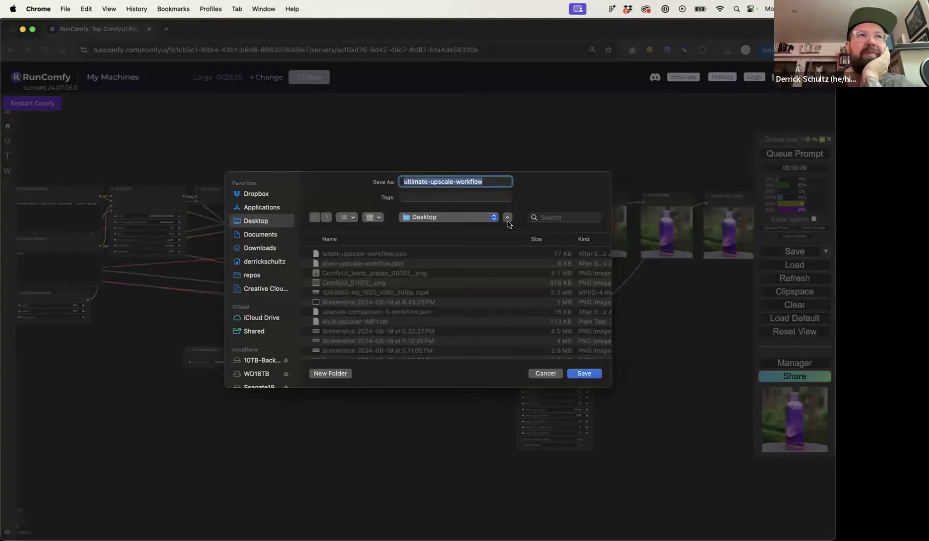
pyautogui.click(581, 374)
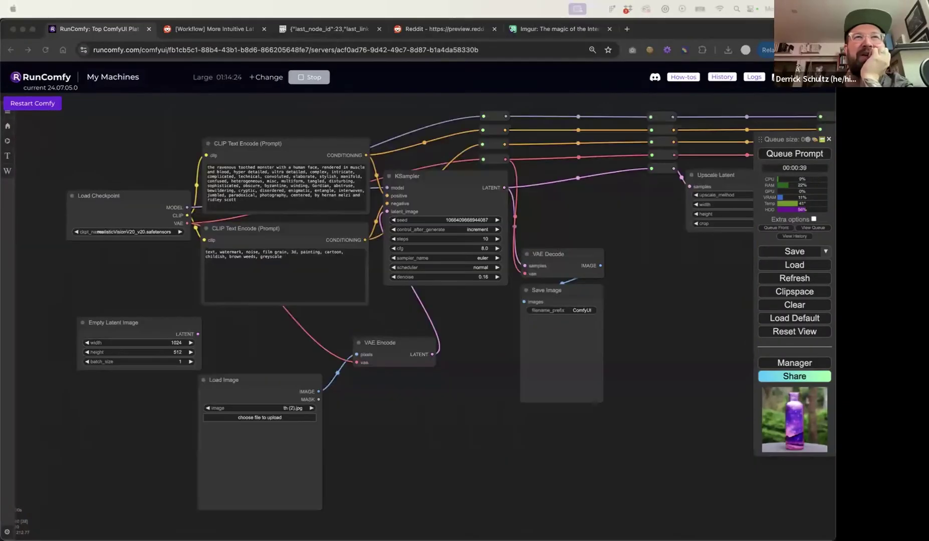
# - Examine the overall layout of the loaded multi-stage latent upscale workflow, starting from its checkpoint, prompt and Load Image nodes
pyautogui.click(300, 118)
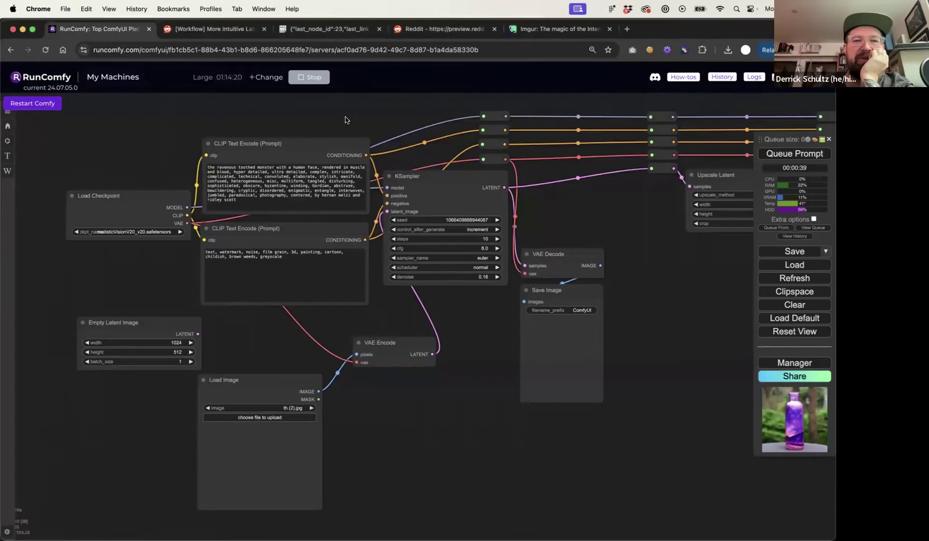
pyautogui.moveTo(346, 120); pyautogui.dragTo(323, 139)
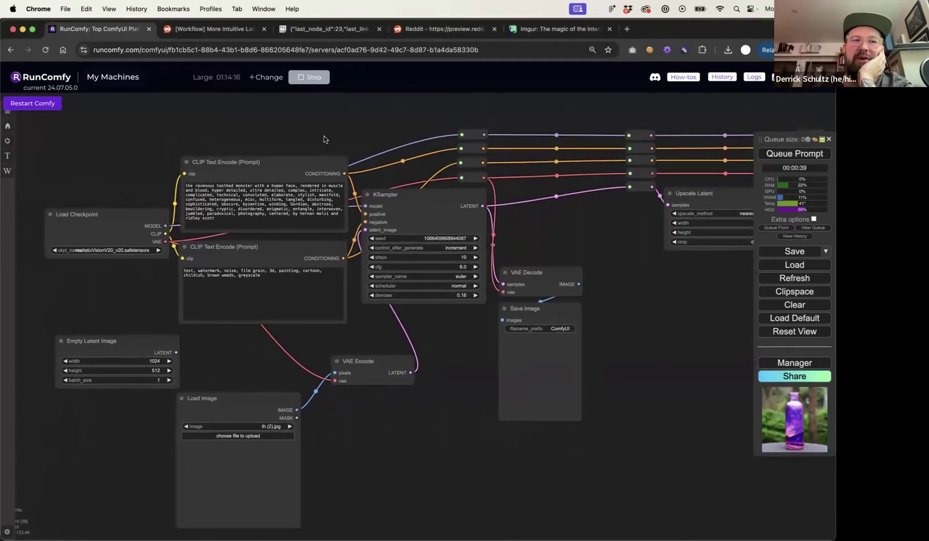
pyautogui.moveTo(408, 124)
pyautogui.mouseDown()
pyautogui.moveTo(374, 139)
pyautogui.moveTo(407, 134)
pyautogui.mouseUp()
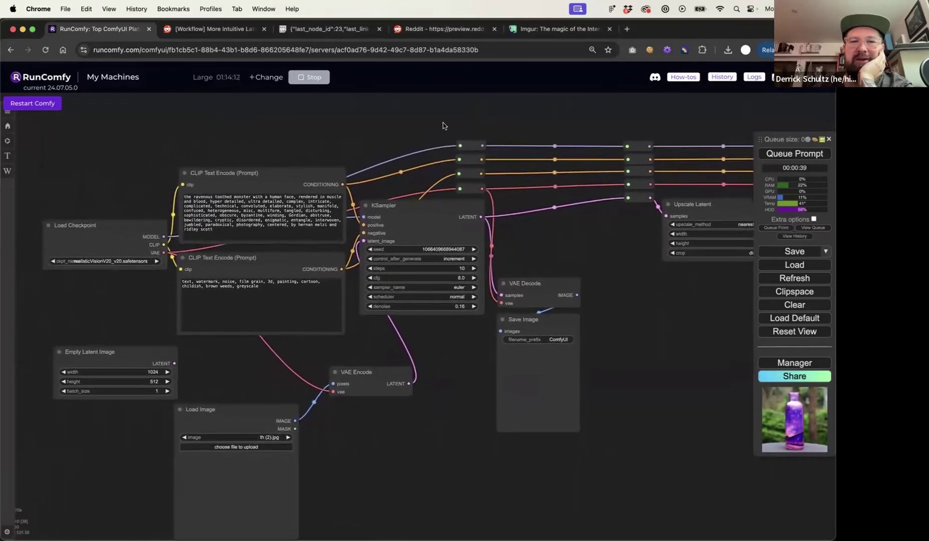
pyautogui.hscroll(2, 429, 131)
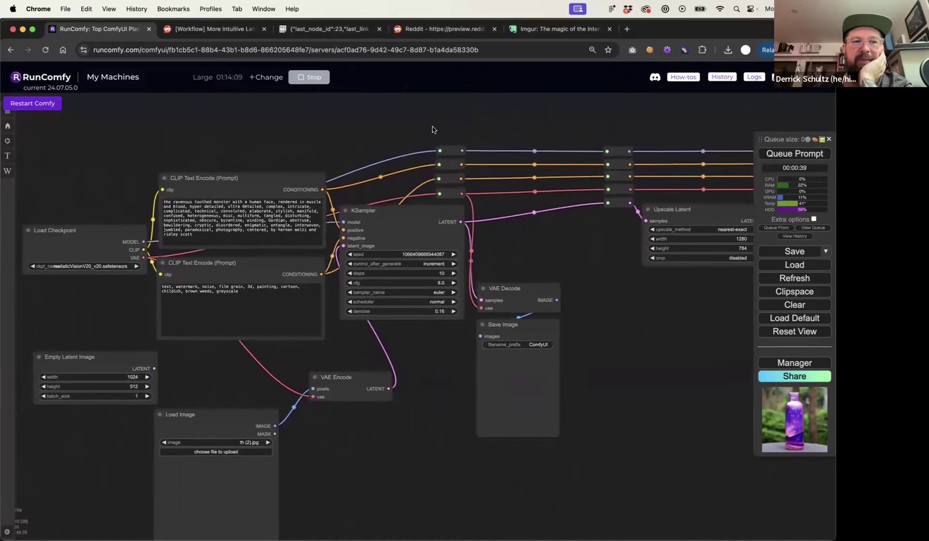
pyautogui.scroll(-5, 432, 132)
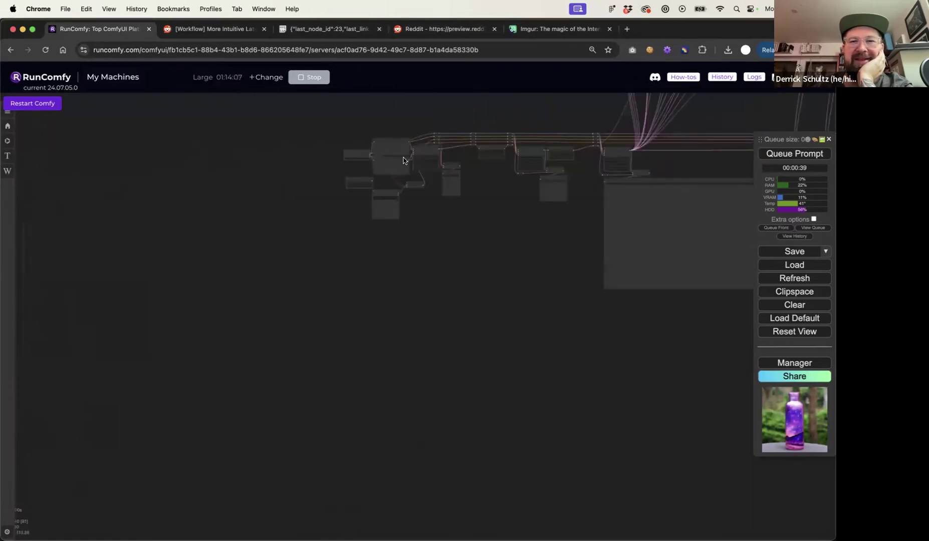
pyautogui.scroll(3, 265, 207)
pyautogui.scroll(3, 161, 249)
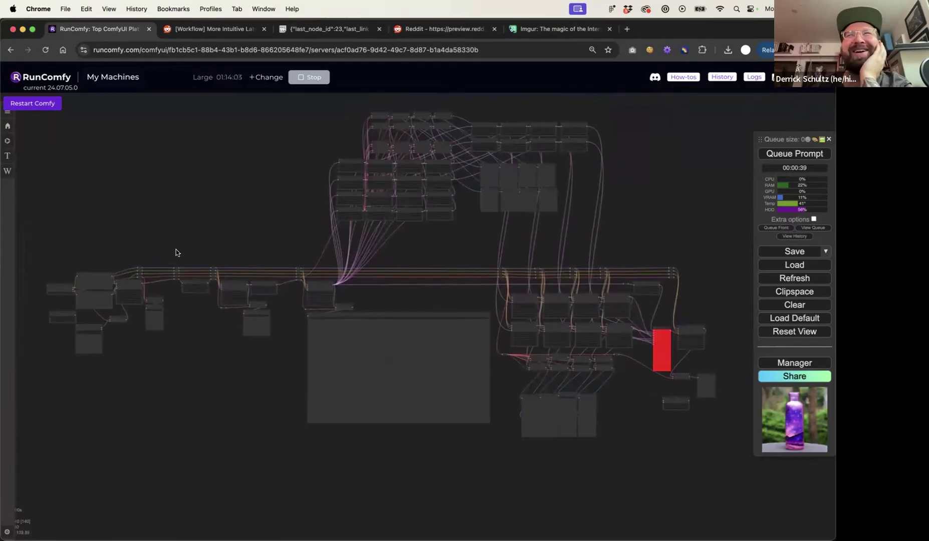
pyautogui.scroll(5, 108, 264)
pyautogui.moveTo(131, 267); pyautogui.dragTo(420, 123)
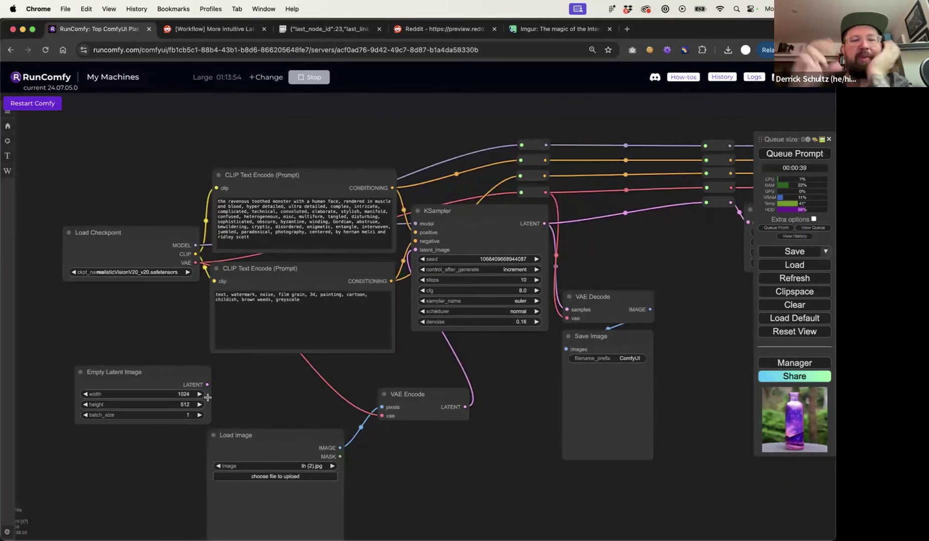
# - Trace the latent path from VAE Encode through the first KSampler and the successive Upscale Latent and KSampler stages
pyautogui.moveTo(272, 389); pyautogui.dragTo(211, 393)
pyautogui.moveTo(312, 370); pyautogui.dragTo(246, 374)
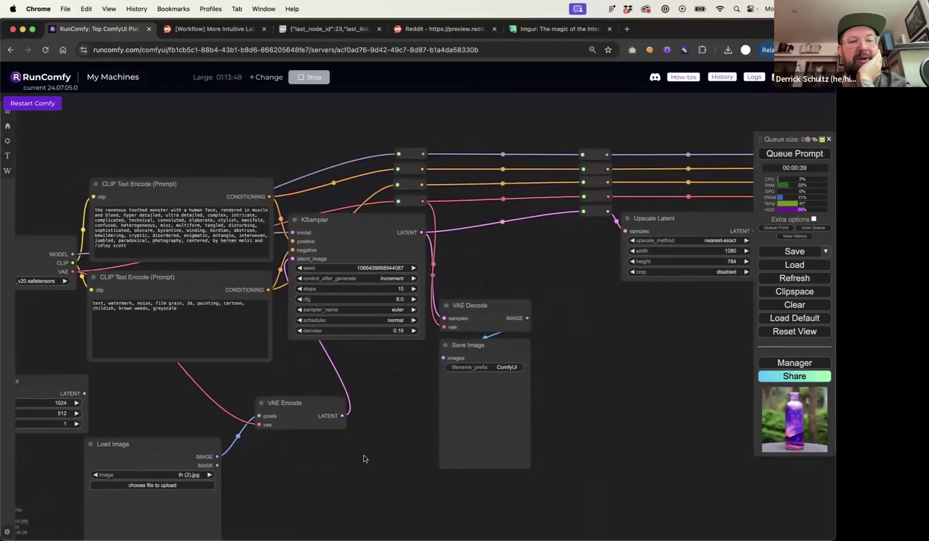
pyautogui.moveTo(405, 456); pyautogui.dragTo(302, 460)
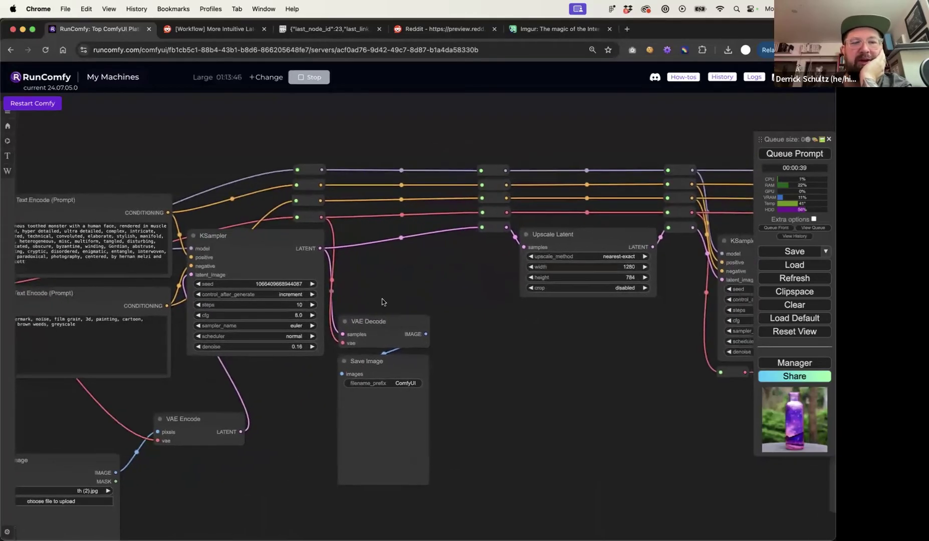
pyautogui.hscroll(10, 408, 290)
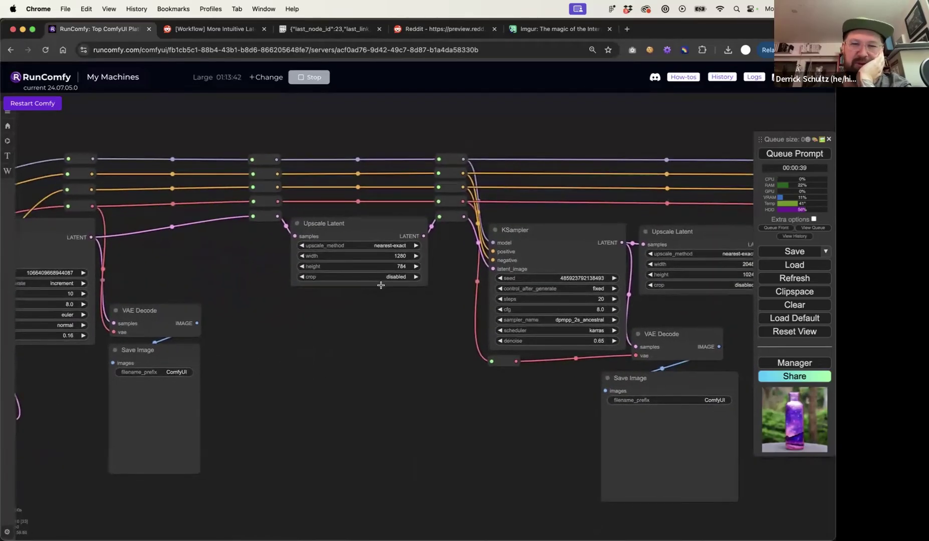
pyautogui.moveTo(408, 322); pyautogui.dragTo(334, 324)
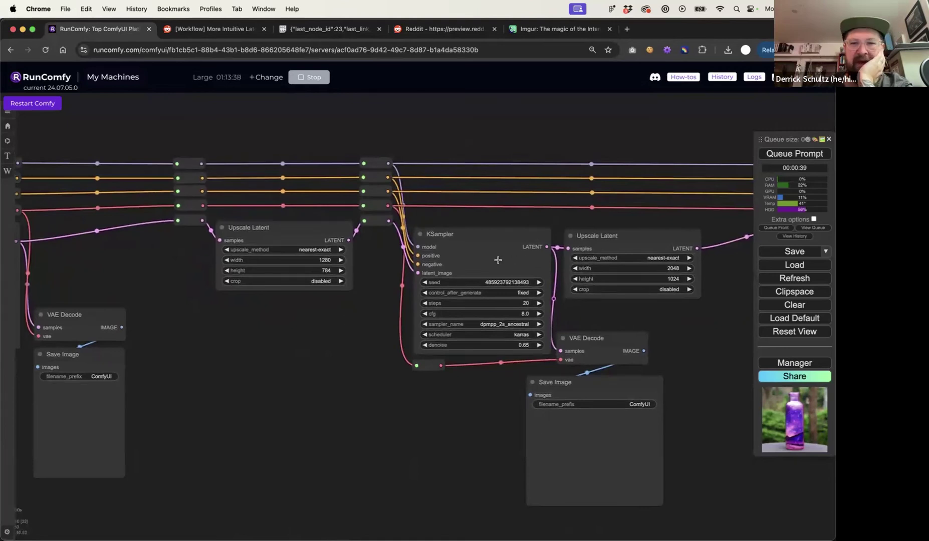
pyautogui.moveTo(688, 315); pyautogui.dragTo(300, 314)
pyautogui.moveTo(542, 319); pyautogui.dragTo(470, 353)
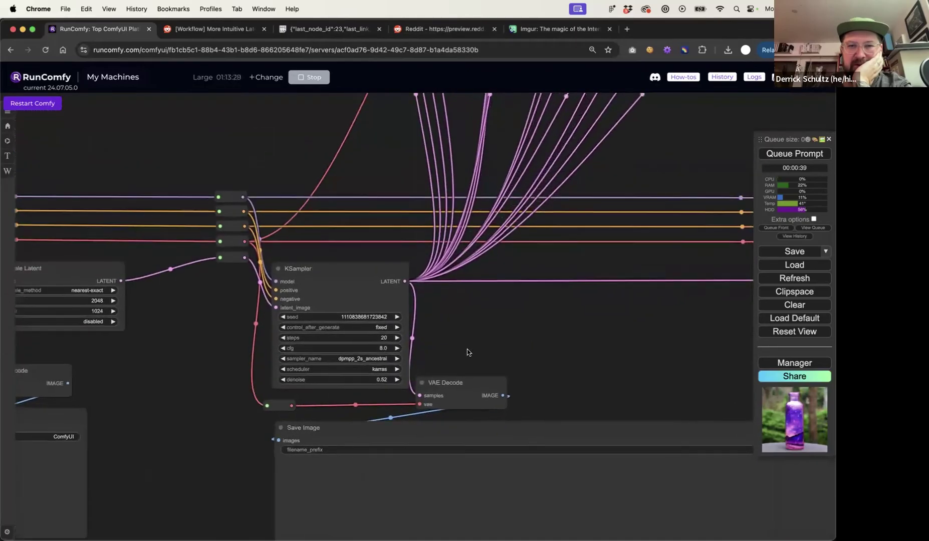
# - Examine the grid of Crop Latent nodes fed by the third KSampler, including each tile's width, height, x and y settings
pyautogui.scroll(-4, 523, 316)
pyautogui.moveTo(593, 215); pyautogui.dragTo(459, 369)
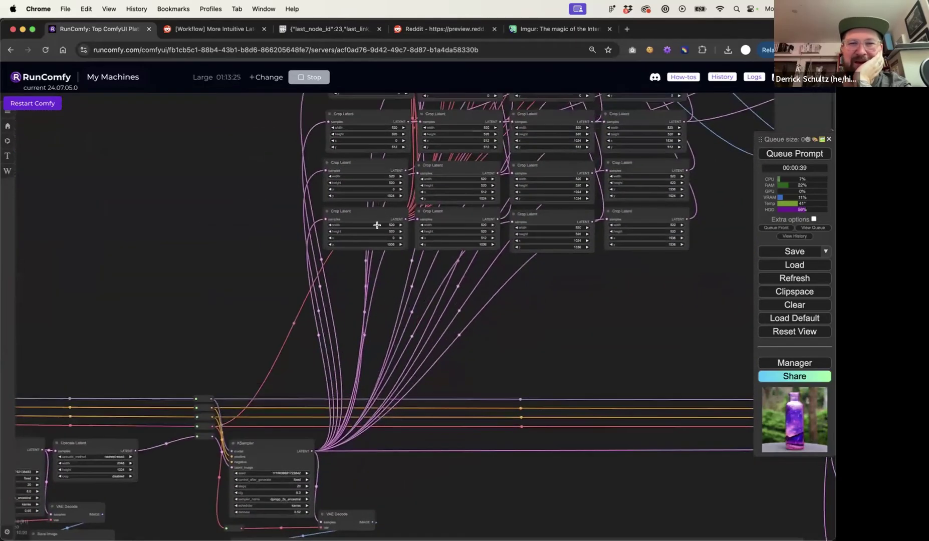
pyautogui.scroll(3, 372, 207)
pyautogui.scroll(2, 373, 207)
pyautogui.moveTo(143, 272); pyautogui.dragTo(109, 394)
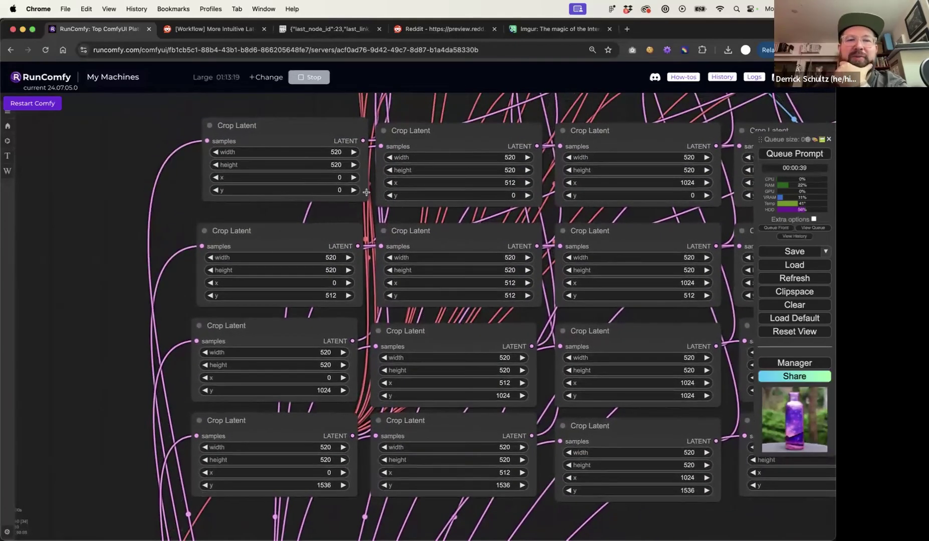
pyautogui.scroll(-3, 435, 211)
pyautogui.moveTo(269, 165); pyautogui.dragTo(81, 234)
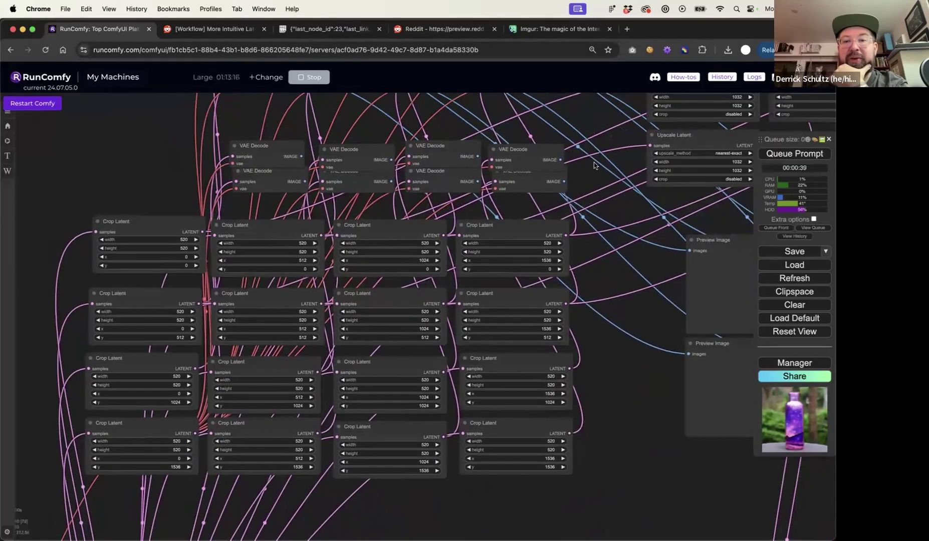
# - Align the second Preview Image node in the lower preview row with the preview directly above it
pyautogui.hscroll(5, 594, 178)
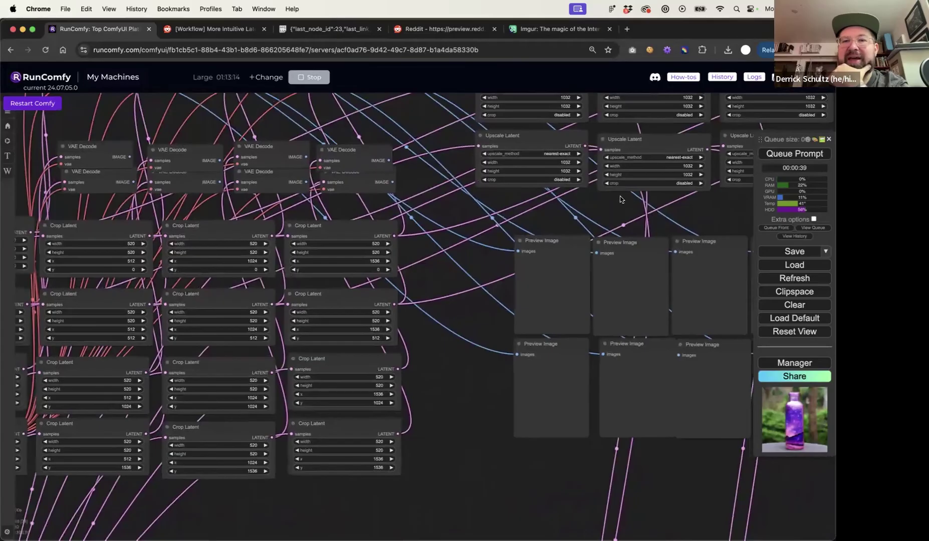
pyautogui.hscroll(5, 587, 212)
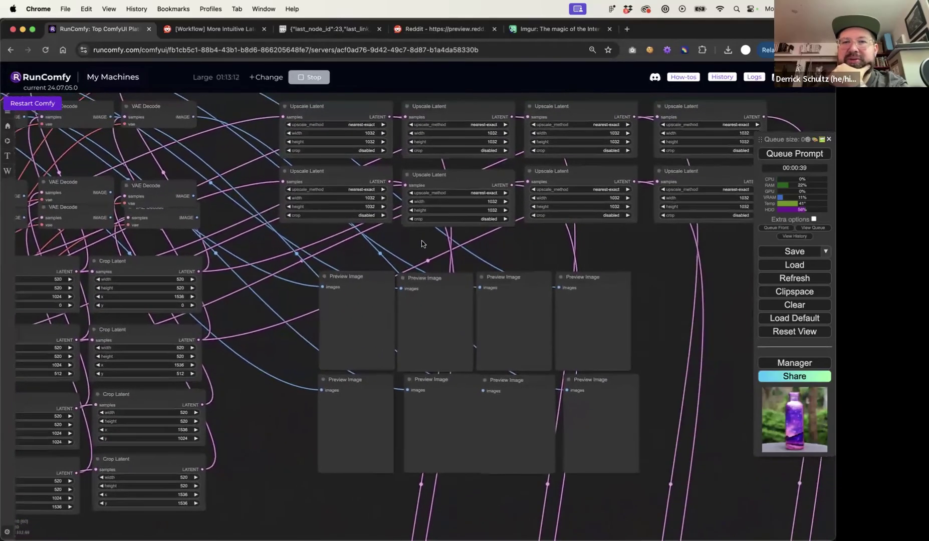
pyautogui.hscroll(2, 626, 218)
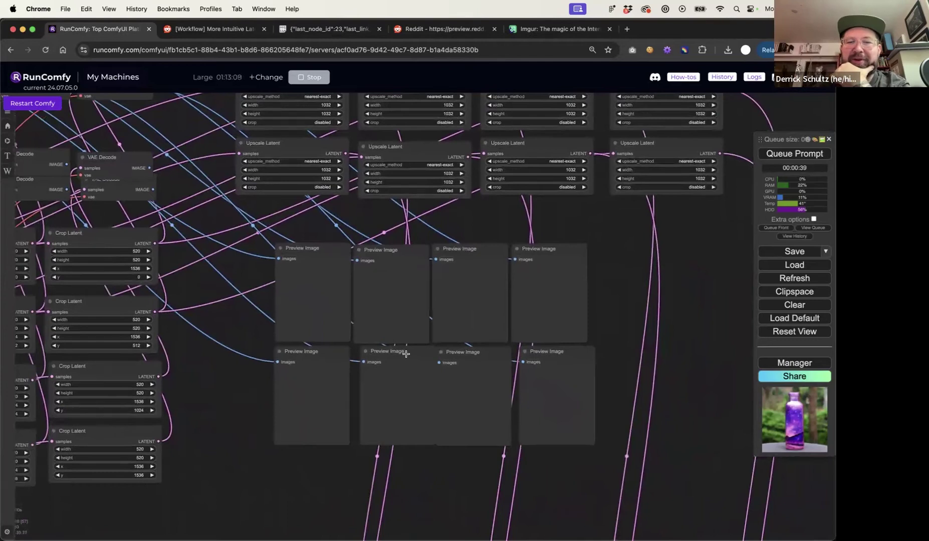
pyautogui.moveTo(407, 354); pyautogui.dragTo(400, 354)
pyautogui.click(673, 335)
# - Follow the upscaled tiles down through the eight KSamplers and VAE Decode nodes to the red composite node
pyautogui.scroll(-10, 682, 371)
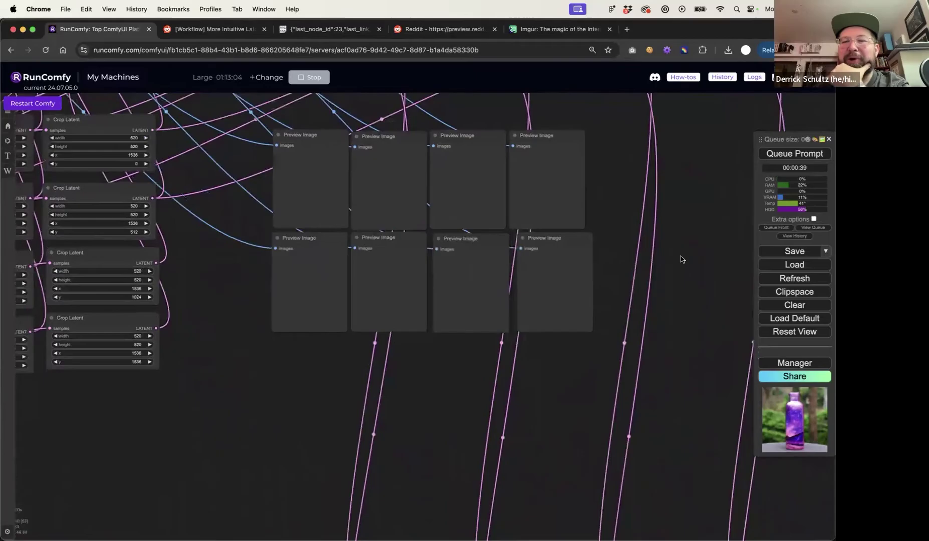
pyautogui.scroll(-8, 668, 171)
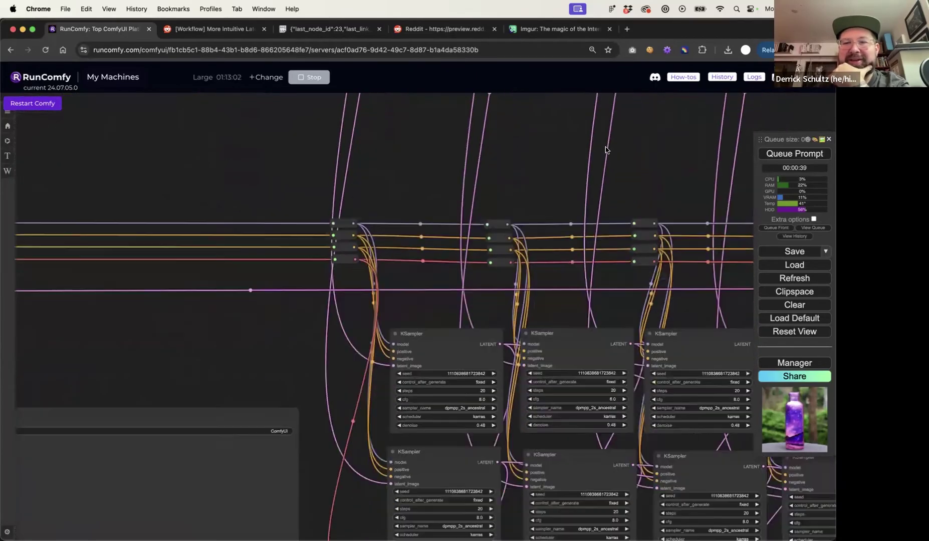
pyautogui.scroll(-10, 313, 398)
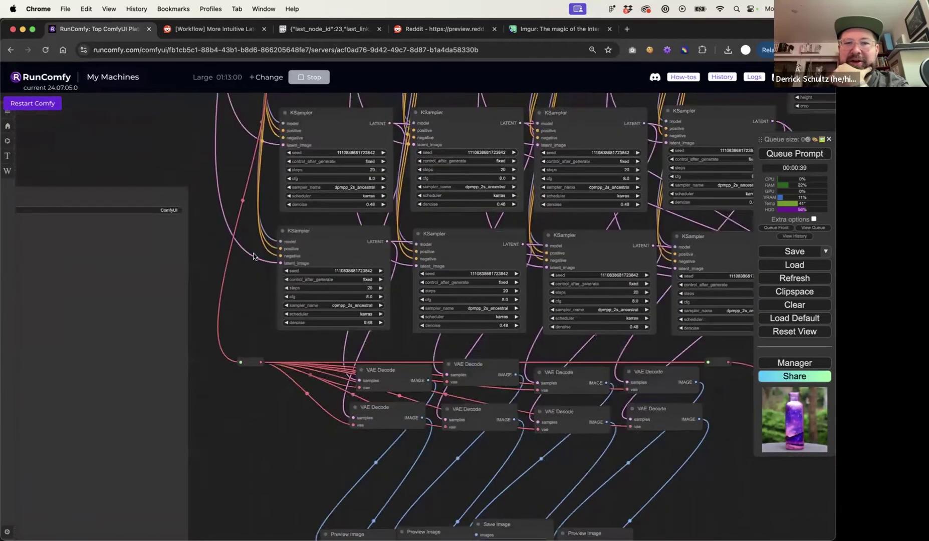
pyautogui.scroll(-10, 237, 303)
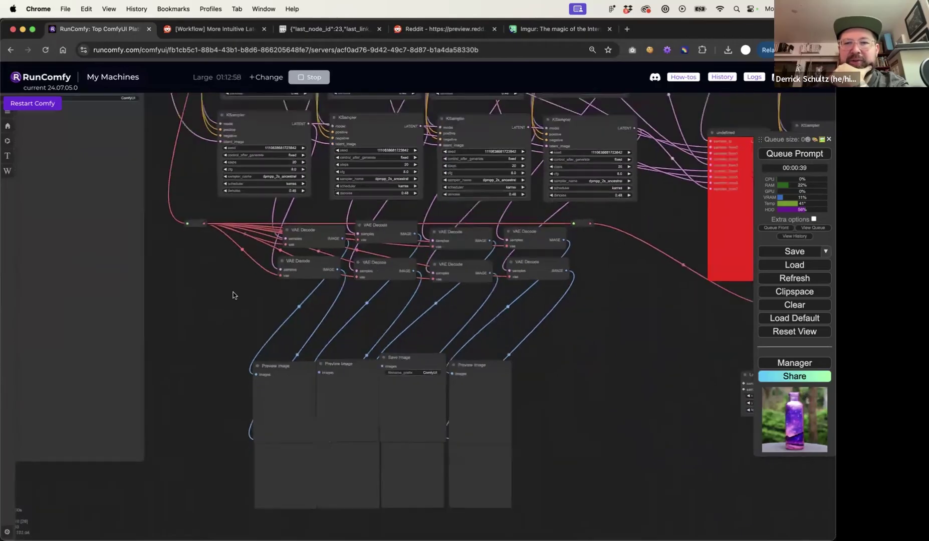
pyautogui.scroll(2, 477, 350)
pyautogui.scroll(5, 490, 321)
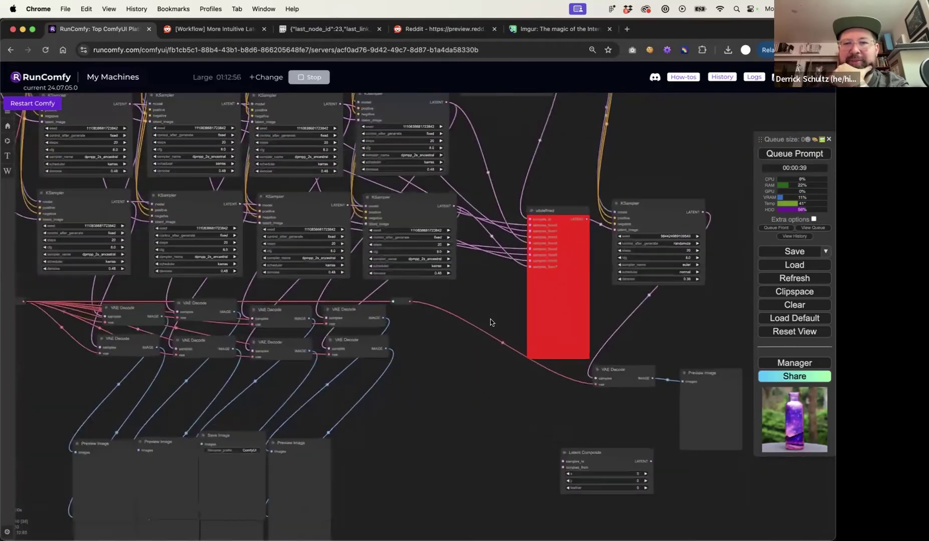
# - Inspect the red undefined composite node's inputs, the final KSampler it feeds, and how both fit into the whole workflow
pyautogui.moveTo(545, 201); pyautogui.dragTo(536, 196)
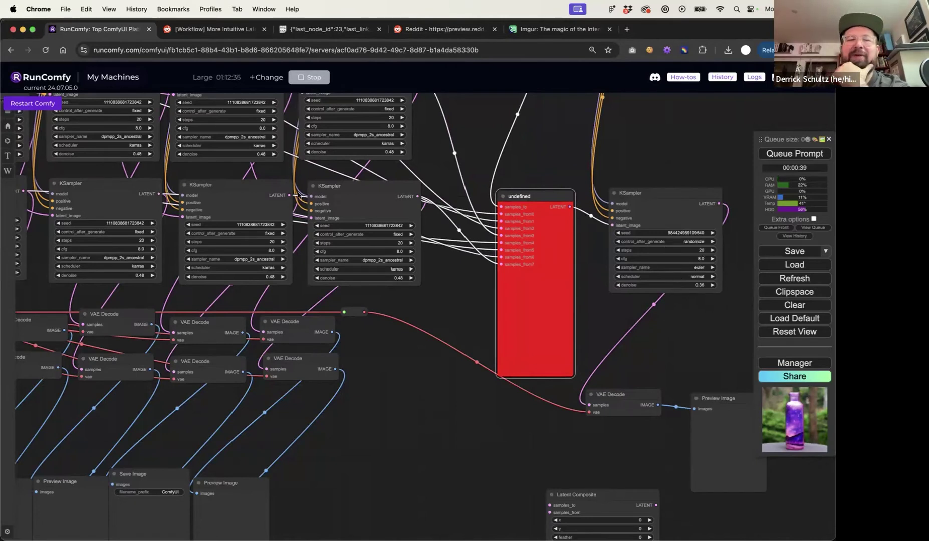
pyautogui.click(694, 209)
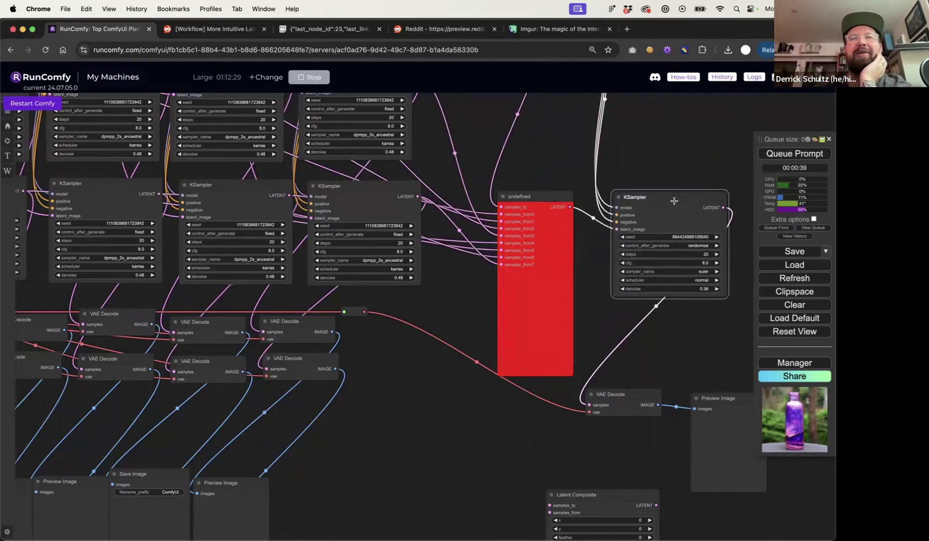
pyautogui.scroll(-2, 677, 204)
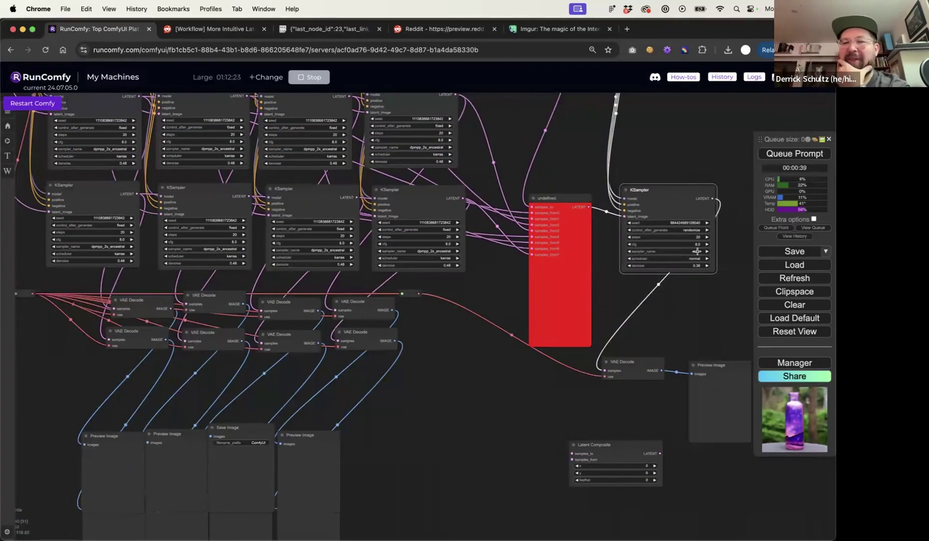
pyautogui.moveTo(673, 332); pyautogui.dragTo(724, 334)
pyautogui.moveTo(532, 286); pyautogui.dragTo(550, 292)
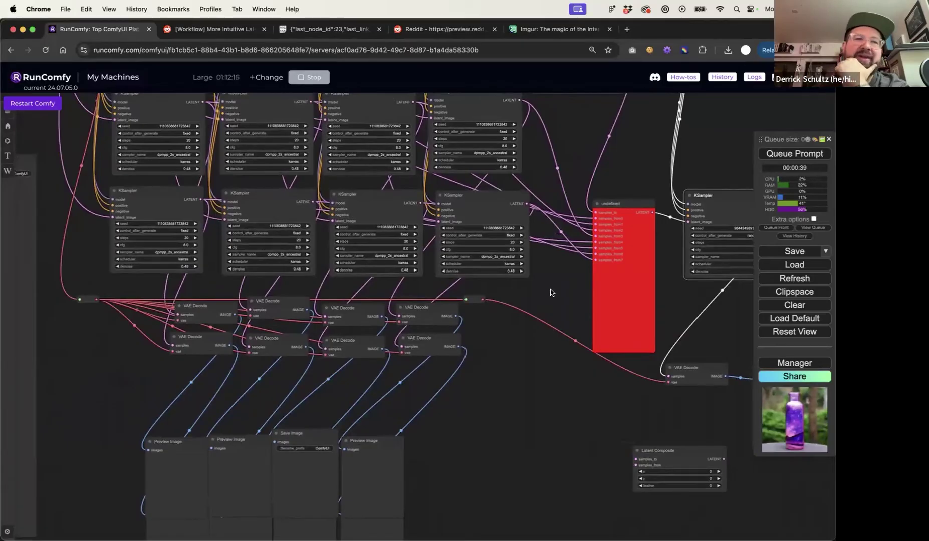
pyautogui.scroll(-6, 553, 289)
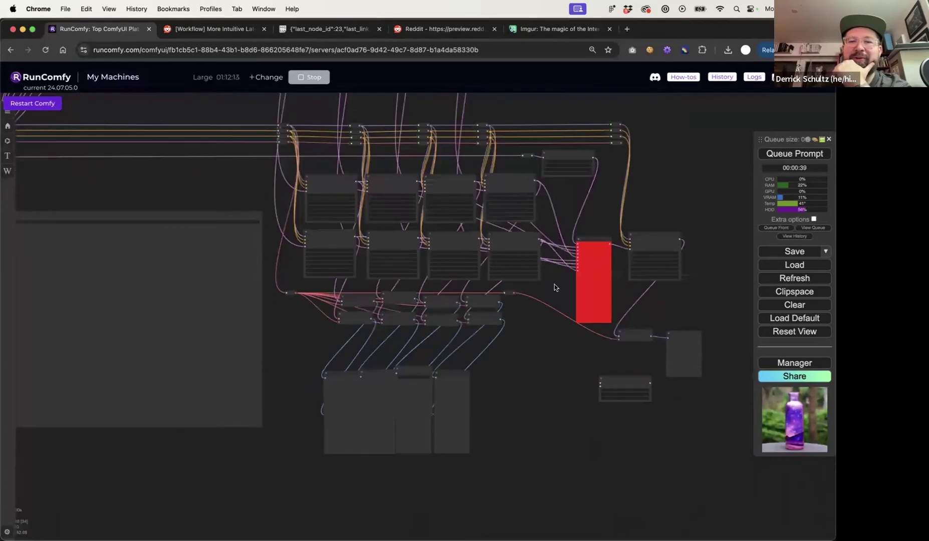
pyautogui.moveTo(555, 287); pyautogui.dragTo(642, 396)
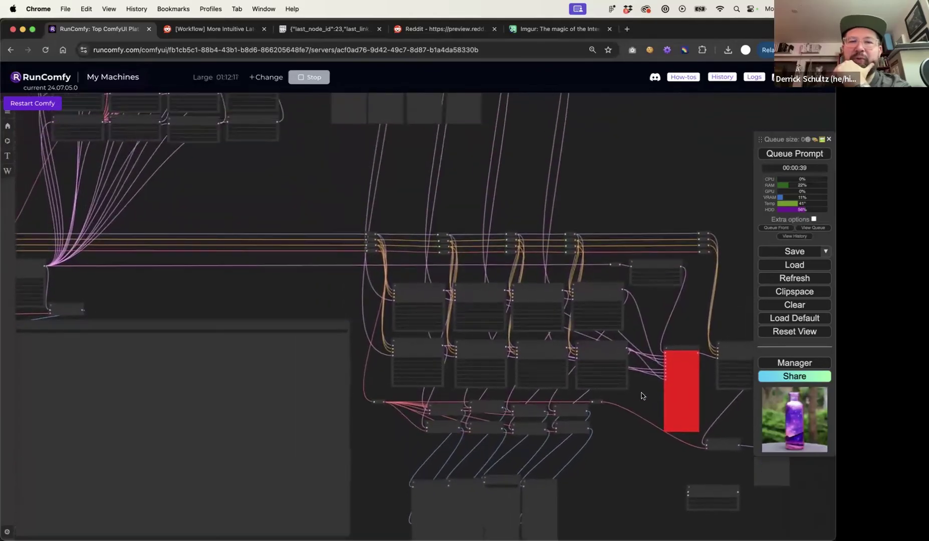
pyautogui.scroll(-10, 661, 316)
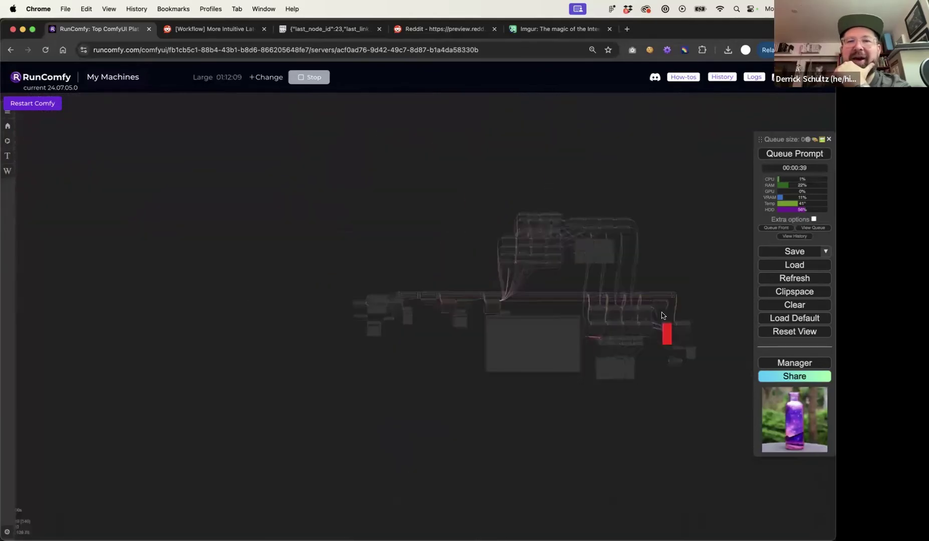
pyautogui.scroll(2, 662, 316)
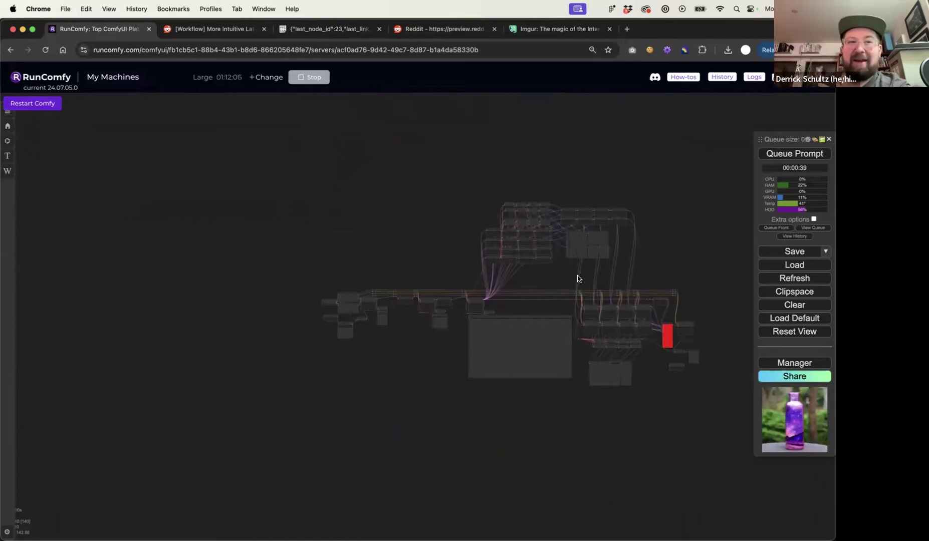
# - Switch to the Reddit post "[Workflow] More Intuitive Latent Composite Layouts" and examine its example render and workflow screenshot
pyautogui.click(221, 30)
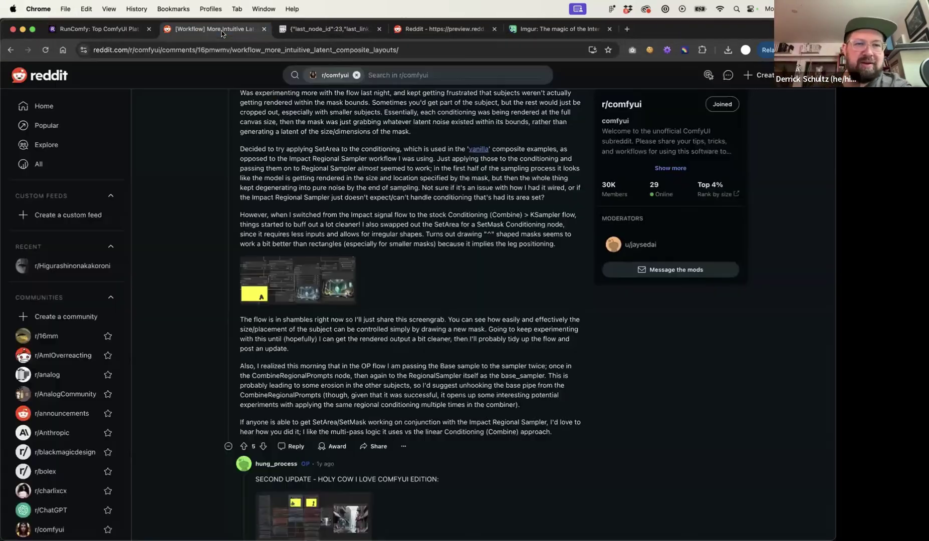
pyautogui.scroll(20, 229, 157)
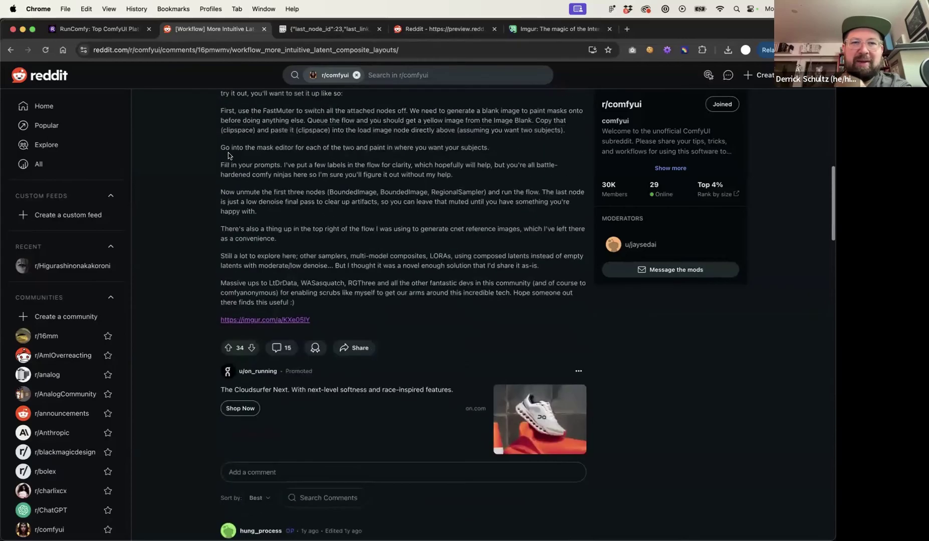
pyautogui.scroll(5, 228, 153)
pyautogui.scroll(4, 273, 185)
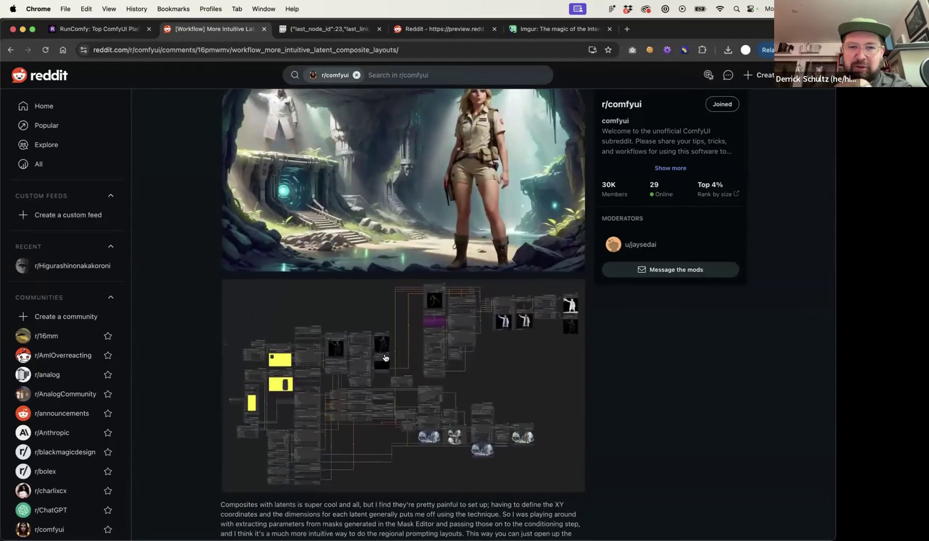
pyautogui.scroll(2, 381, 300)
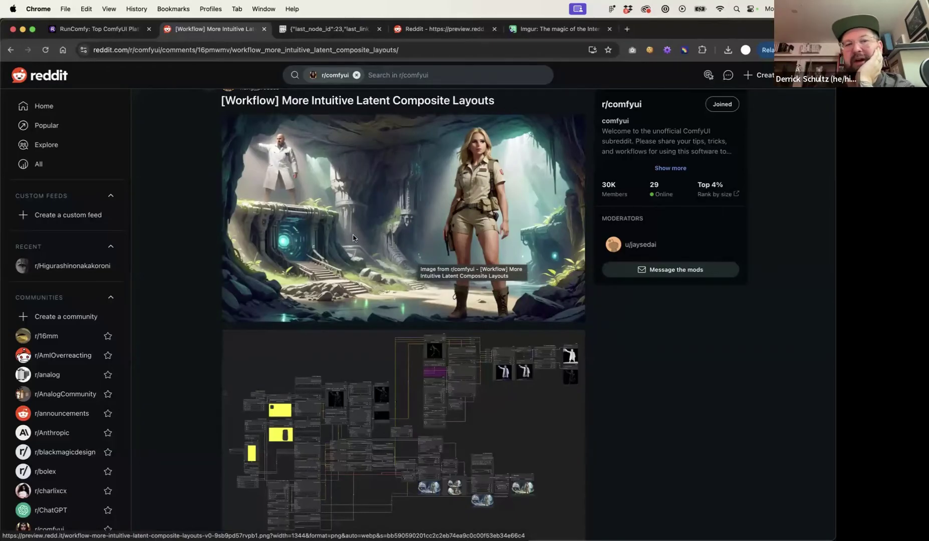
# - Read the latent composite post's description and the author's two update comments on mask conditioning and workflow components
pyautogui.scroll(1, 255, 260)
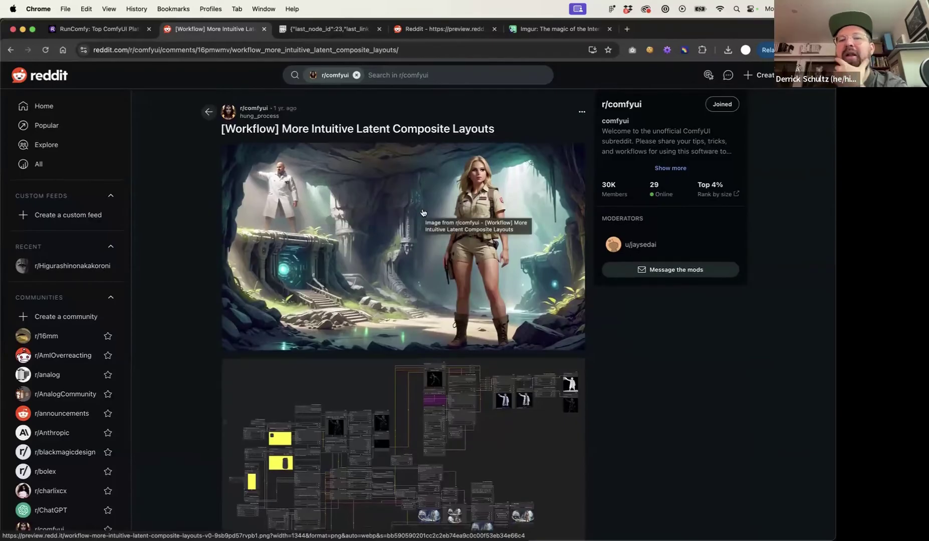
pyautogui.scroll(-5, 542, 285)
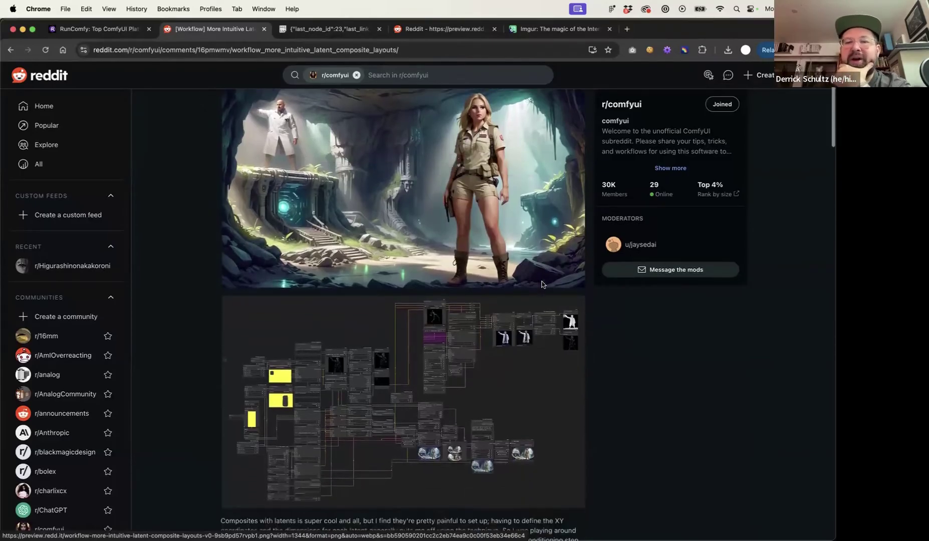
pyautogui.scroll(-12, 497, 284)
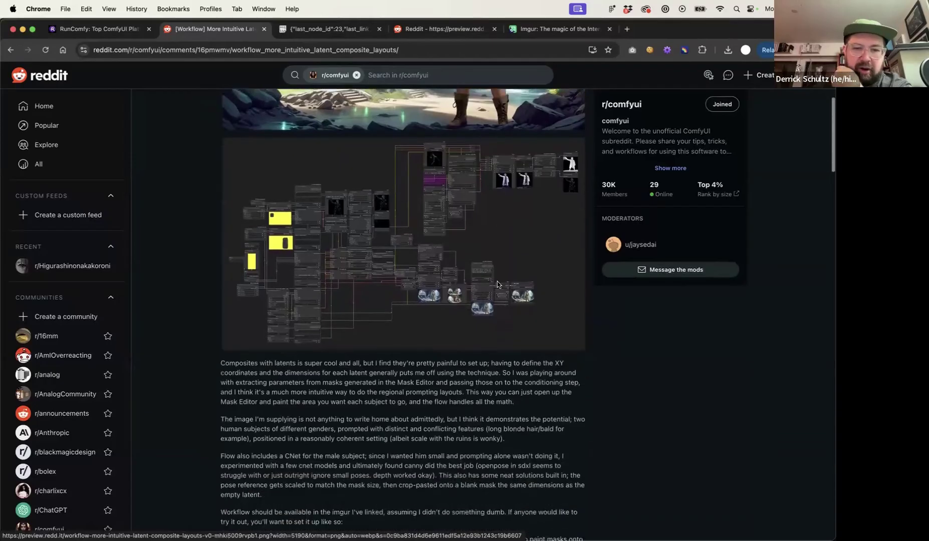
pyautogui.scroll(-5, 414, 311)
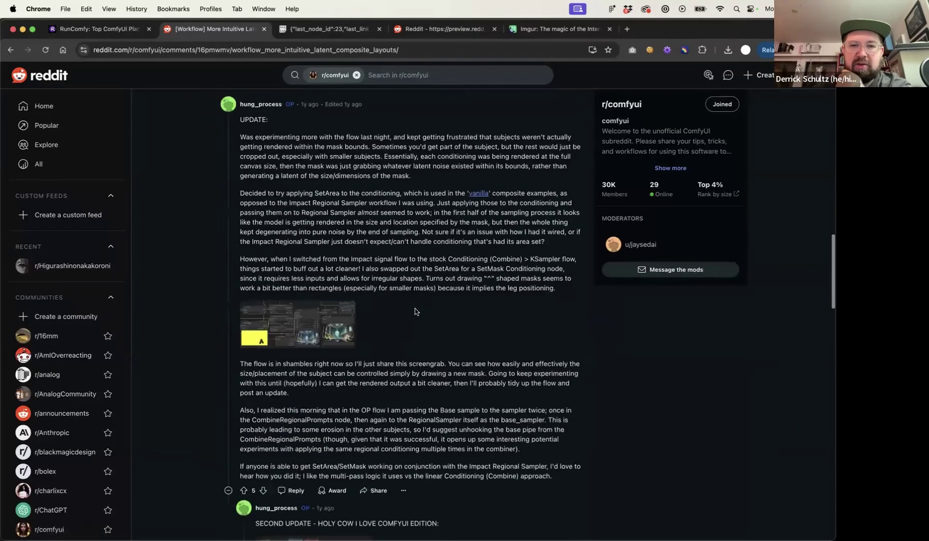
pyautogui.scroll(-7, 415, 311)
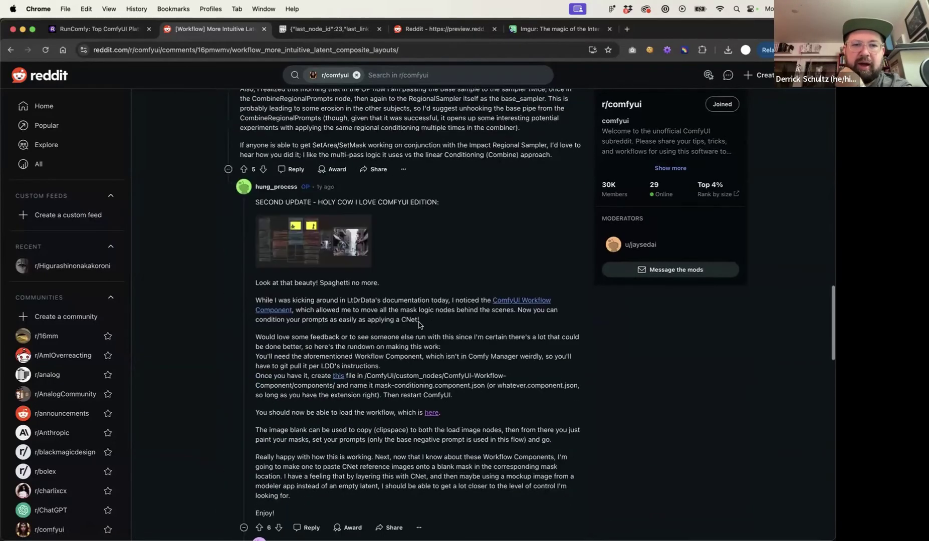
pyautogui.scroll(-6, 373, 289)
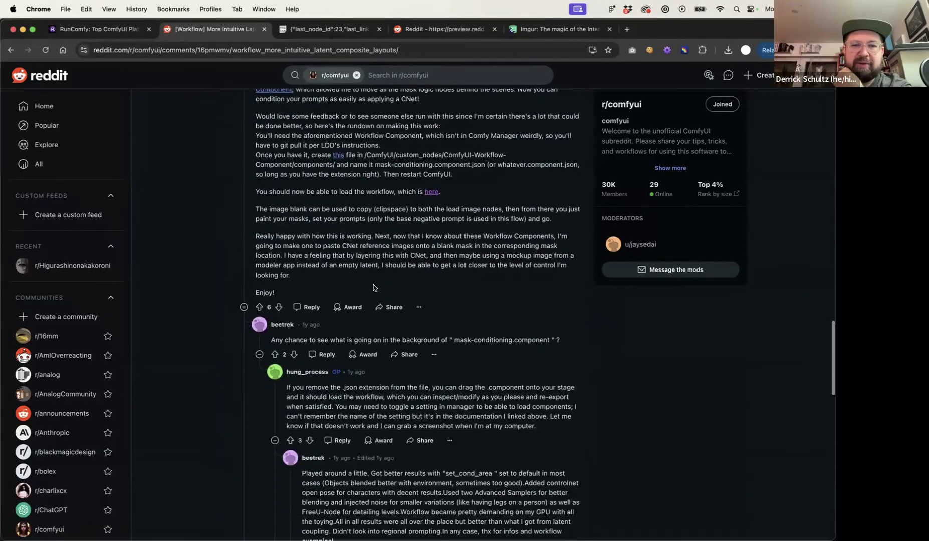
pyautogui.scroll(-10, 374, 287)
pyautogui.scroll(7, 374, 286)
pyautogui.scroll(15, 373, 285)
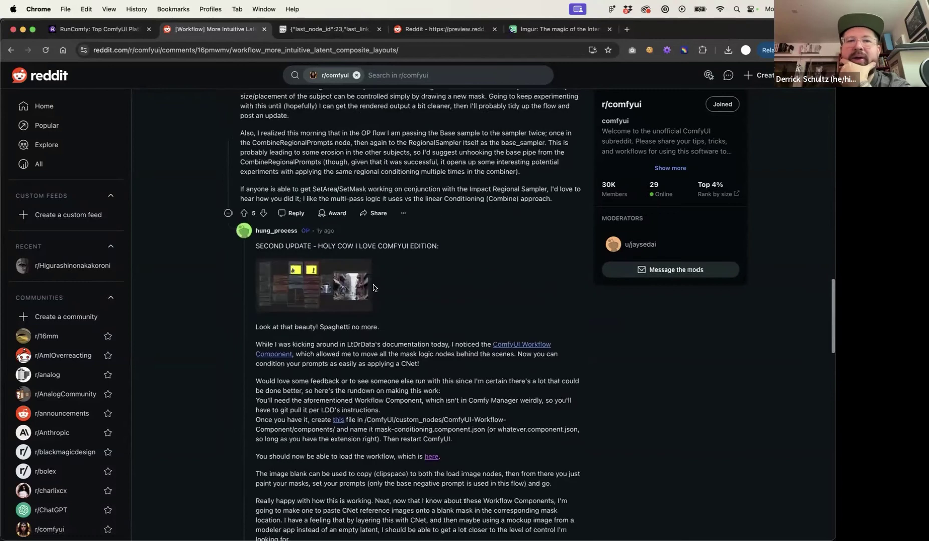
# - Review the post's mask setup instructions again and compare the cave render with the workflow screenshot
pyautogui.scroll(6, 373, 285)
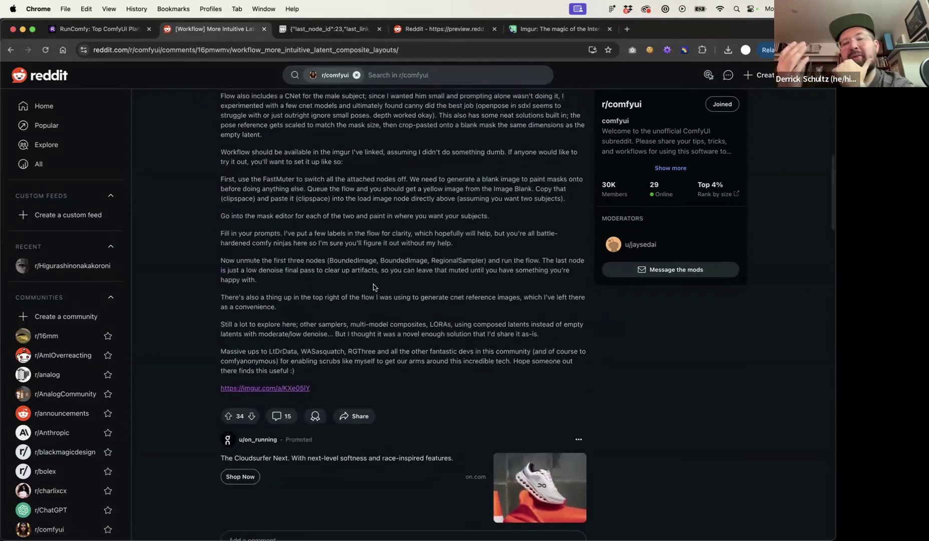
pyautogui.scroll(5, 373, 287)
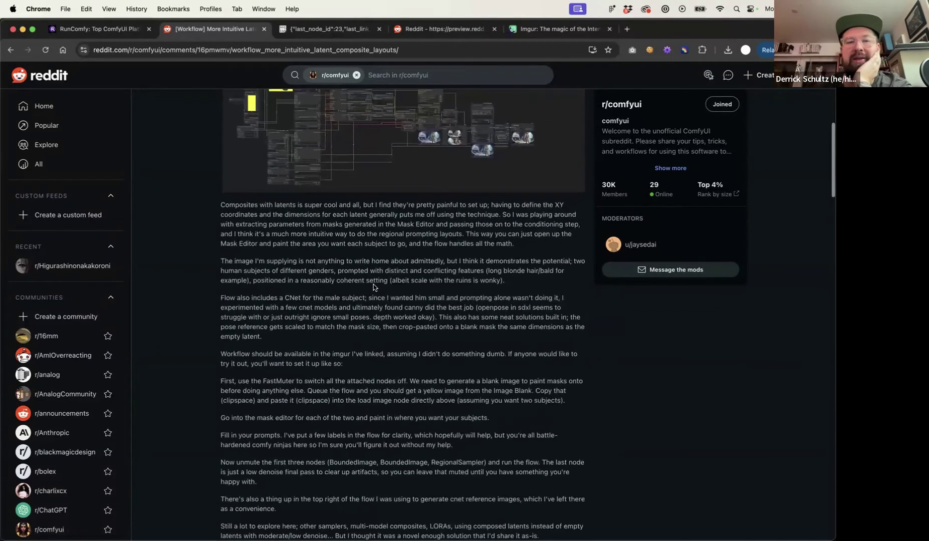
pyautogui.scroll(2, 373, 287)
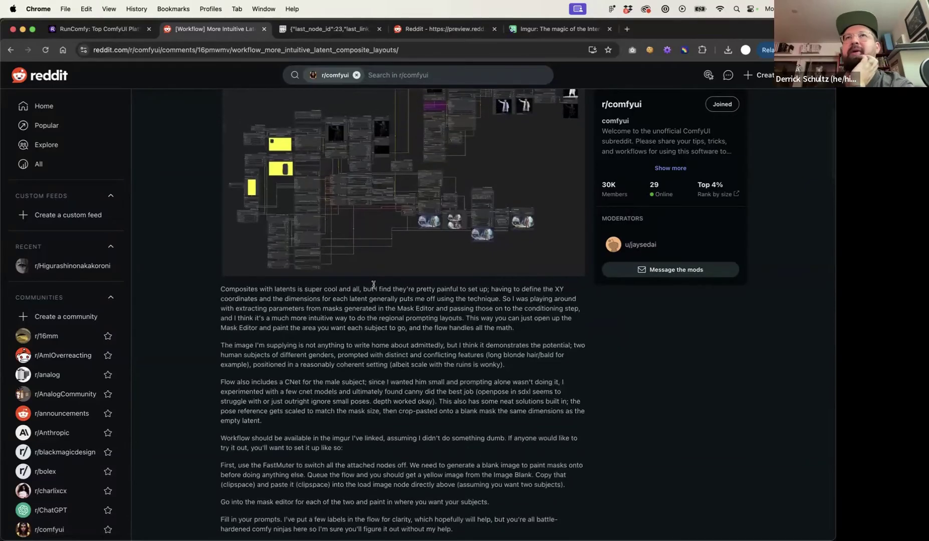
pyautogui.scroll(3, 374, 285)
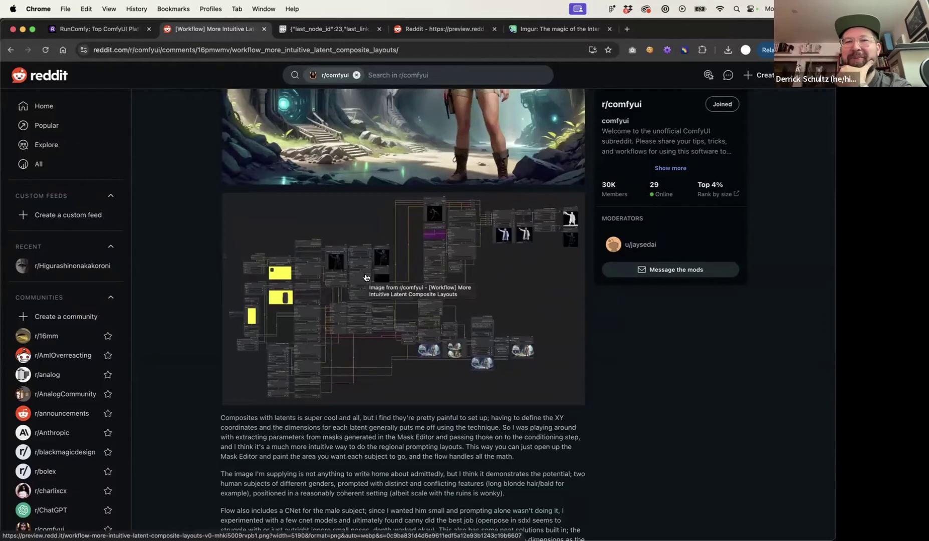
pyautogui.scroll(3, 365, 278)
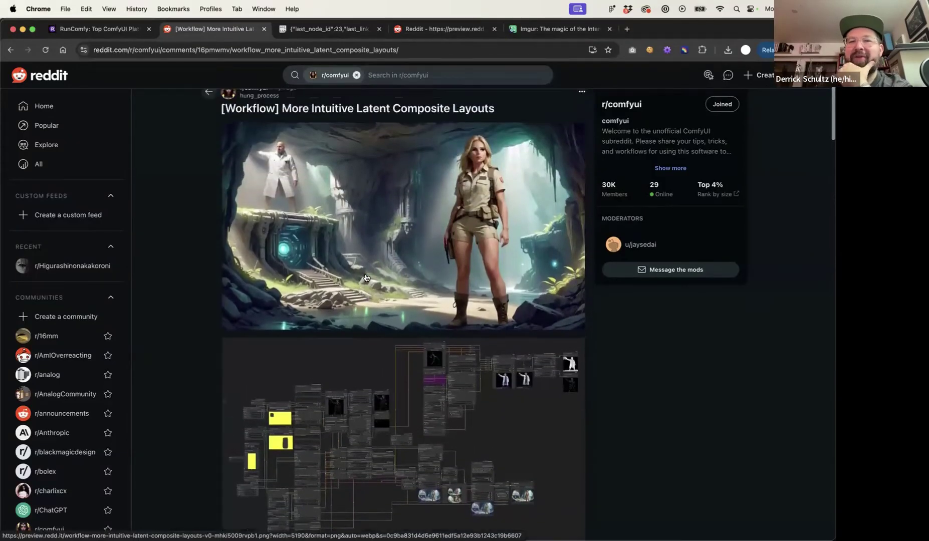
pyautogui.scroll(-2, 366, 278)
pyautogui.scroll(2, 366, 277)
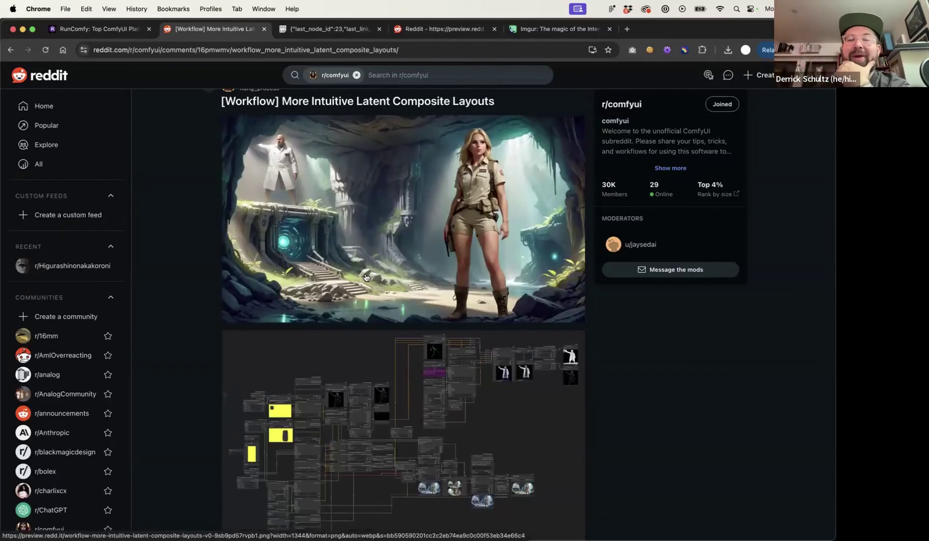
pyautogui.scroll(-3, 370, 331)
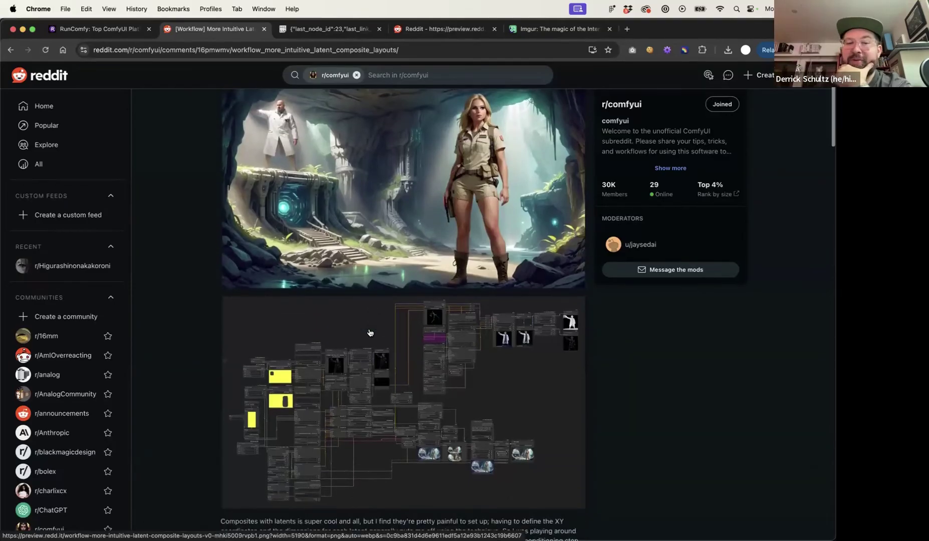
# - Open the workflow screenshot at full size and examine its mask images, foreground subject prompts, conditioning nodes and base prompt
pyautogui.click(369, 332)
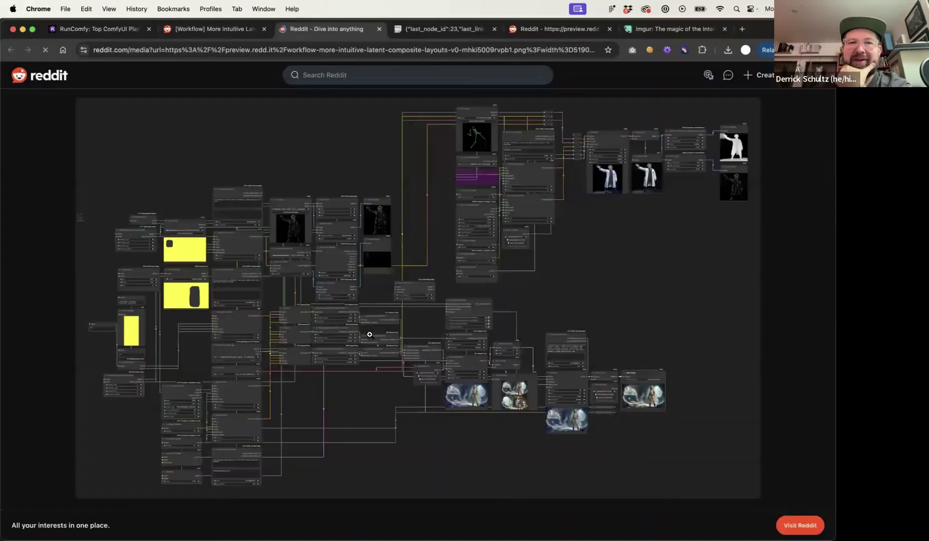
pyautogui.click(235, 220)
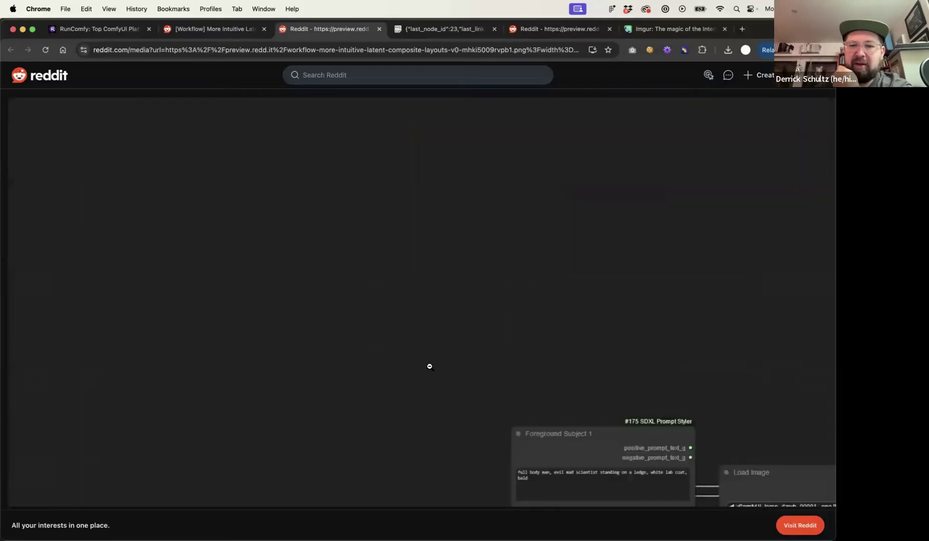
pyautogui.click(430, 367)
pyautogui.click(255, 221)
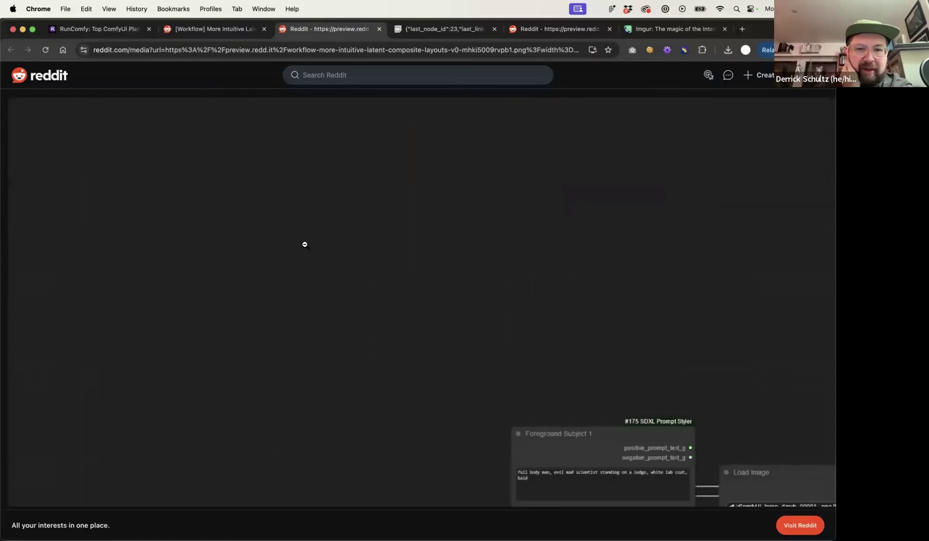
pyautogui.scroll(-10, 544, 411)
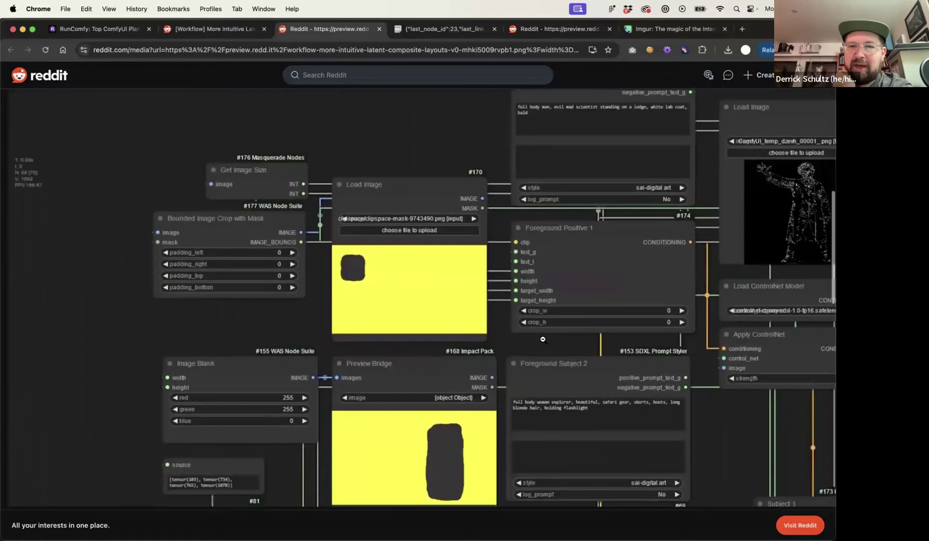
pyautogui.scroll(-7, 543, 339)
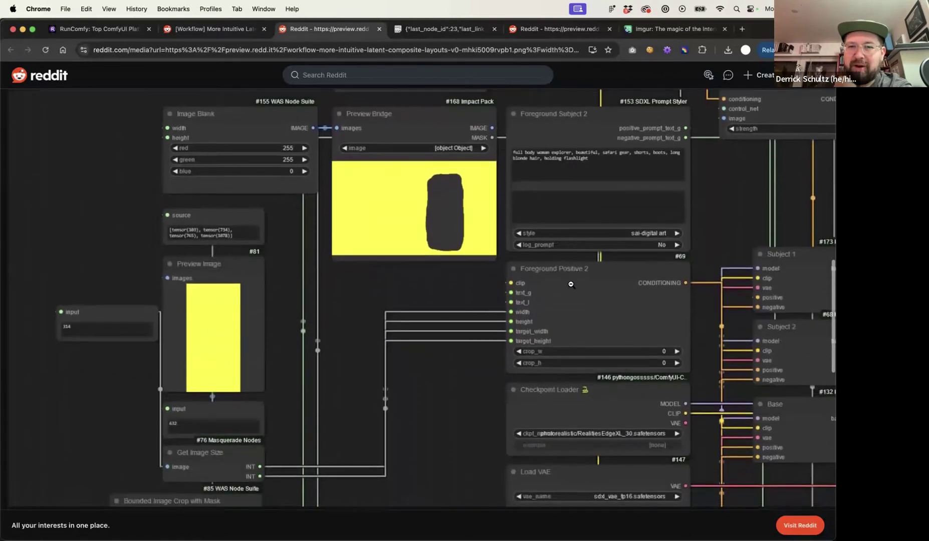
pyautogui.scroll(-12, 571, 285)
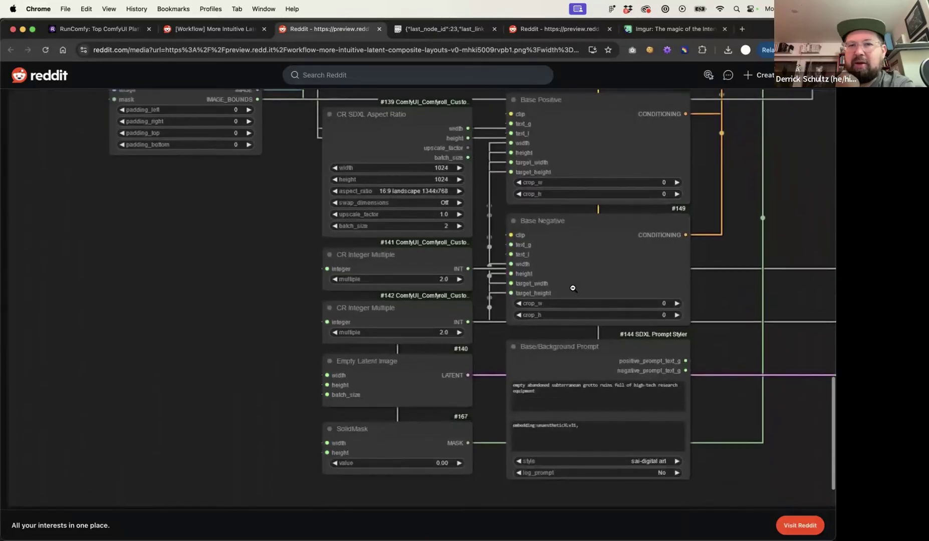
pyautogui.scroll(7, 573, 288)
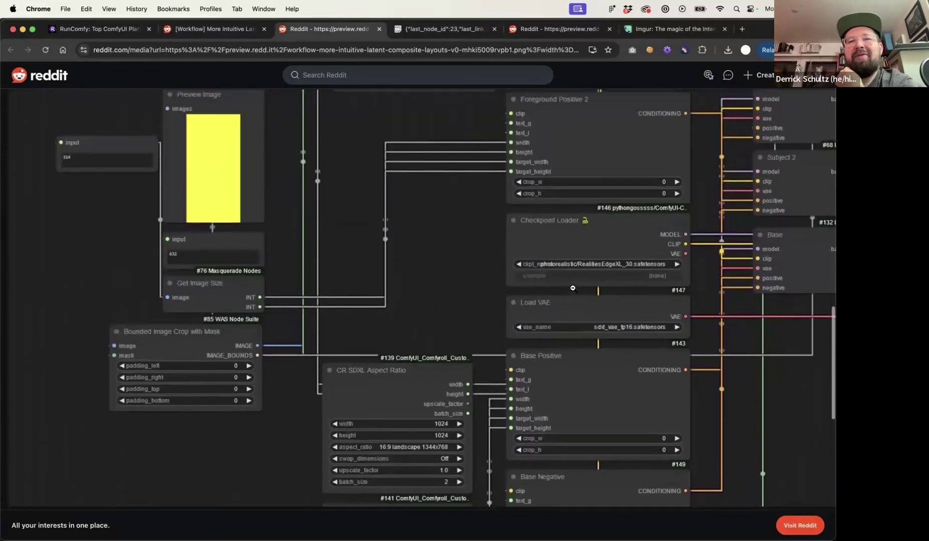
pyautogui.scroll(9, 573, 288)
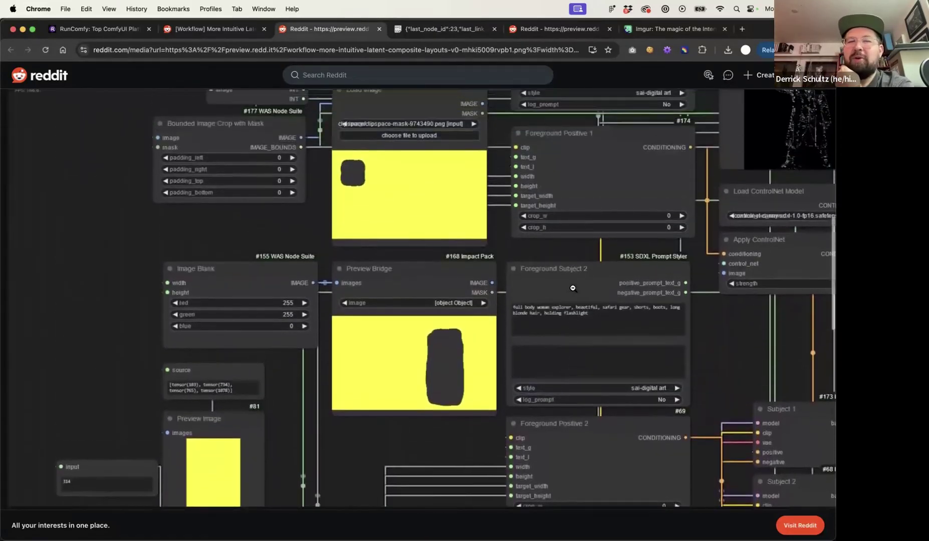
pyautogui.scroll(2, 573, 288)
# - Follow the enlarged workflow through the ControlNet and pose reference nodes to the final KSampler and Save Image, ending on the whole graph
pyautogui.hscroll(4, 579, 283)
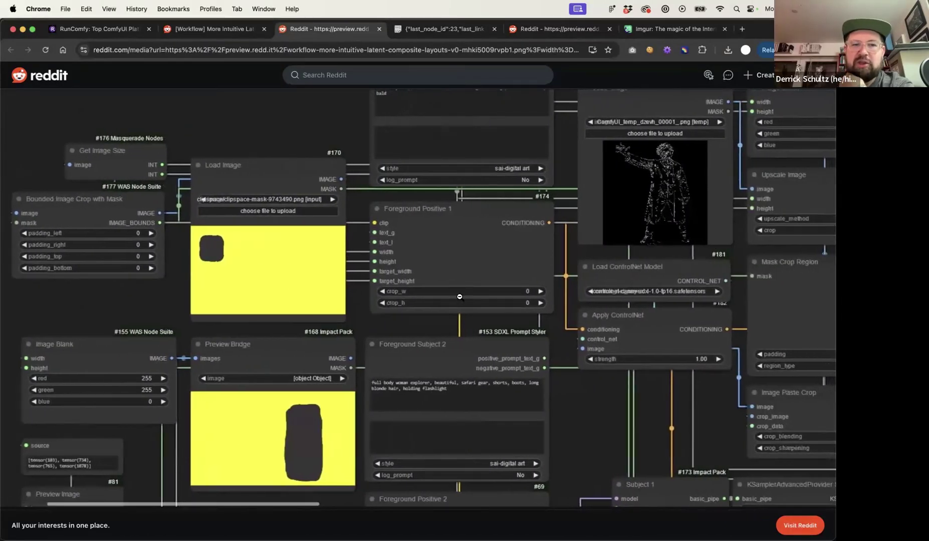
pyautogui.hscroll(2, 460, 297)
pyautogui.hscroll(15, 424, 253)
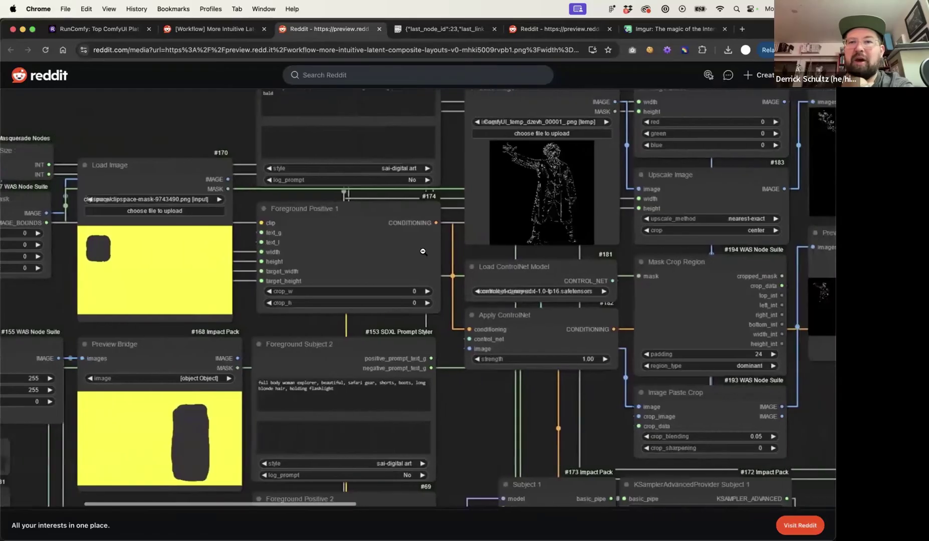
pyautogui.hscroll(12, 423, 251)
pyautogui.scroll(9, 423, 251)
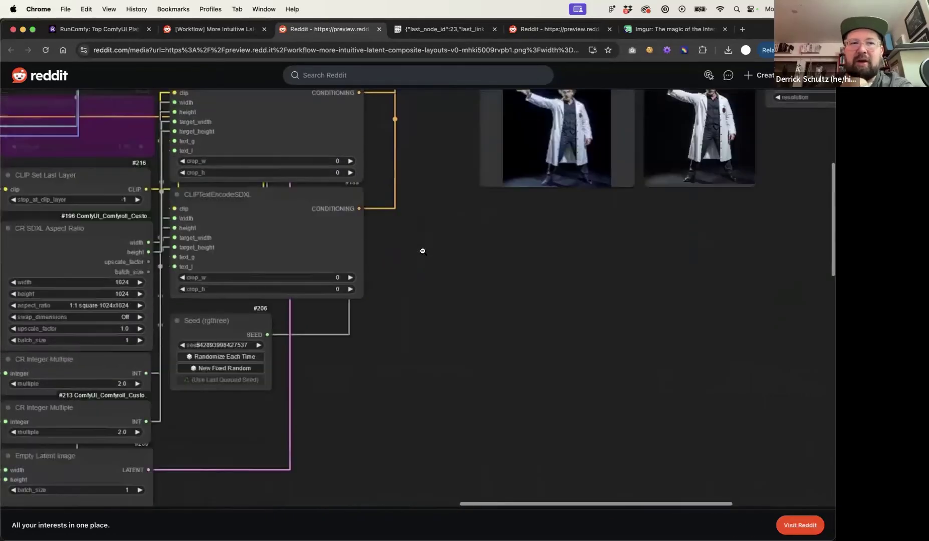
pyautogui.scroll(-10, 443, 267)
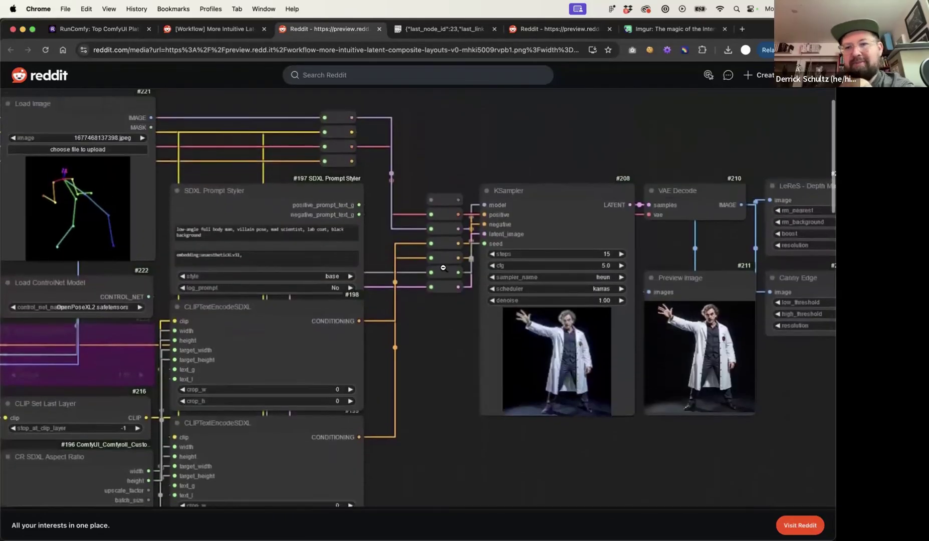
pyautogui.scroll(-10, 443, 267)
pyautogui.hscroll(-3, 443, 267)
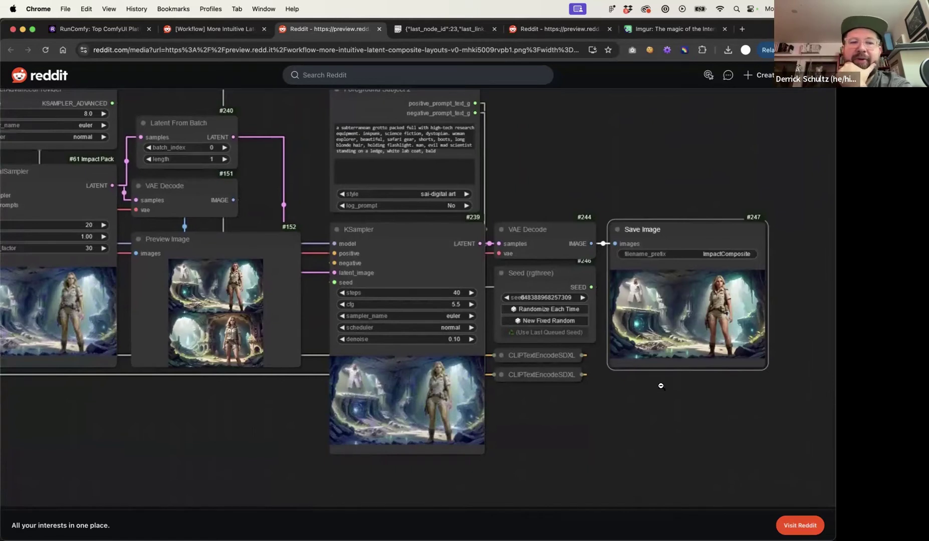
pyautogui.click(441, 360)
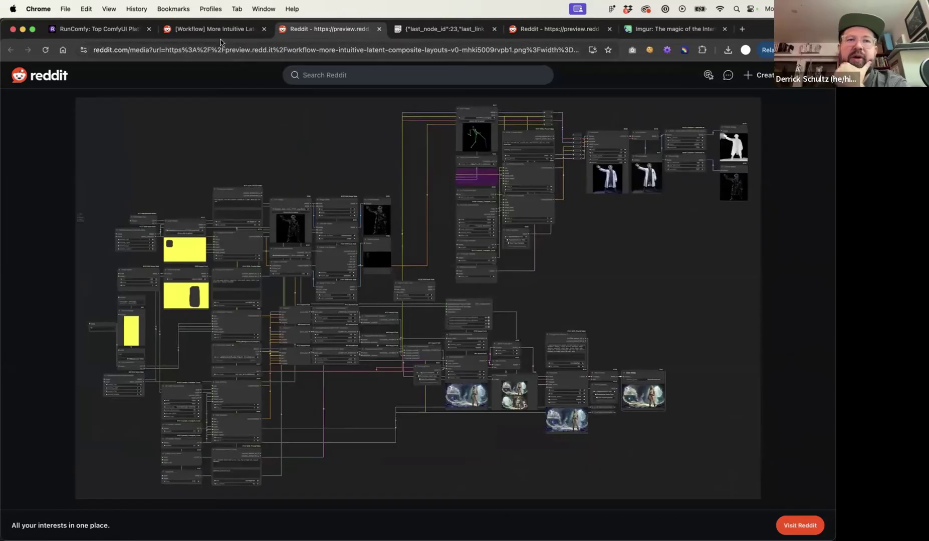
# - Switch to the "Intro to ComfyUI: Week 6" presentation, start its slideshow and advance to the Vid2vid slide
pyautogui.click(264, 9)
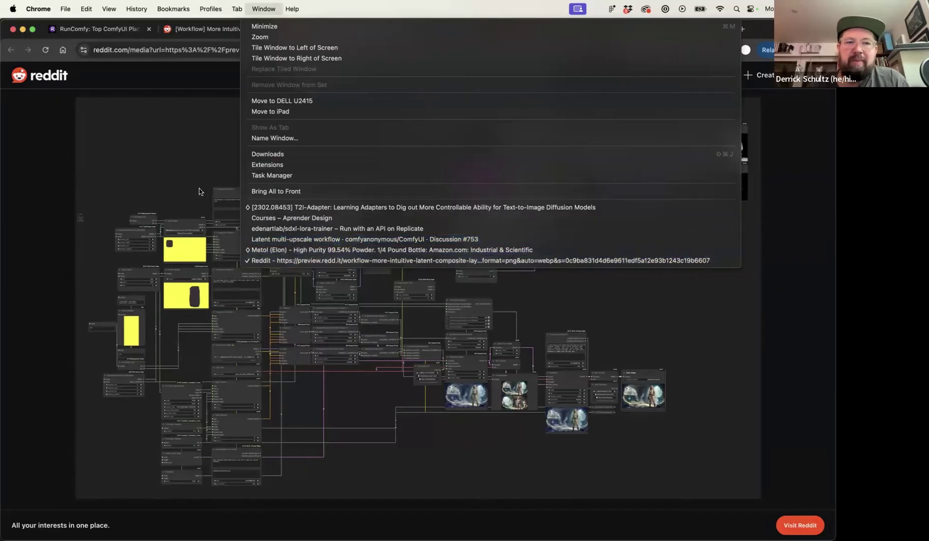
pyautogui.click(173, 129)
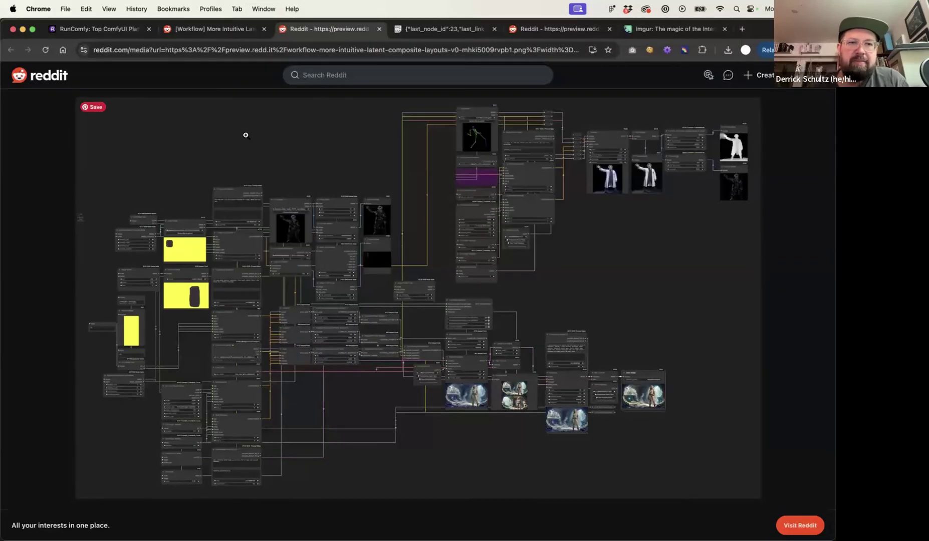
pyautogui.click(270, 9)
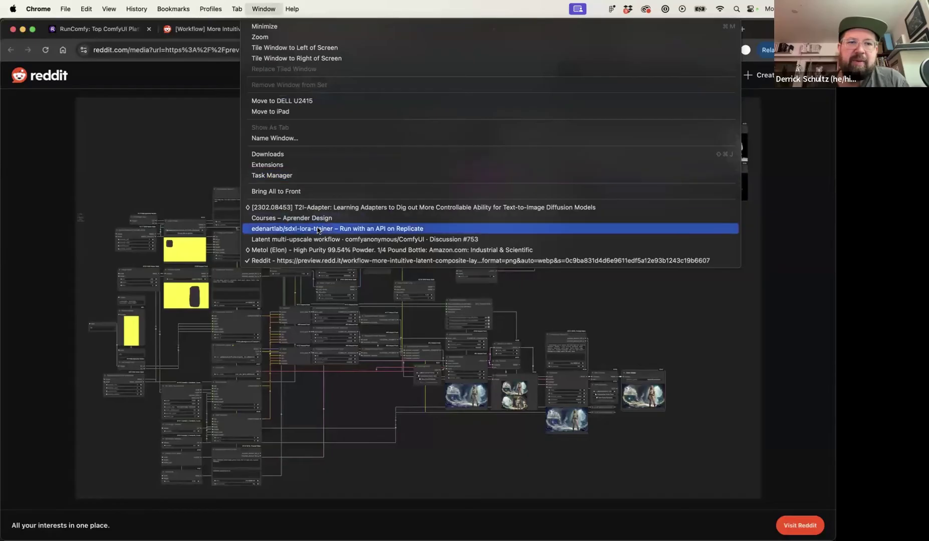
pyautogui.click(319, 239)
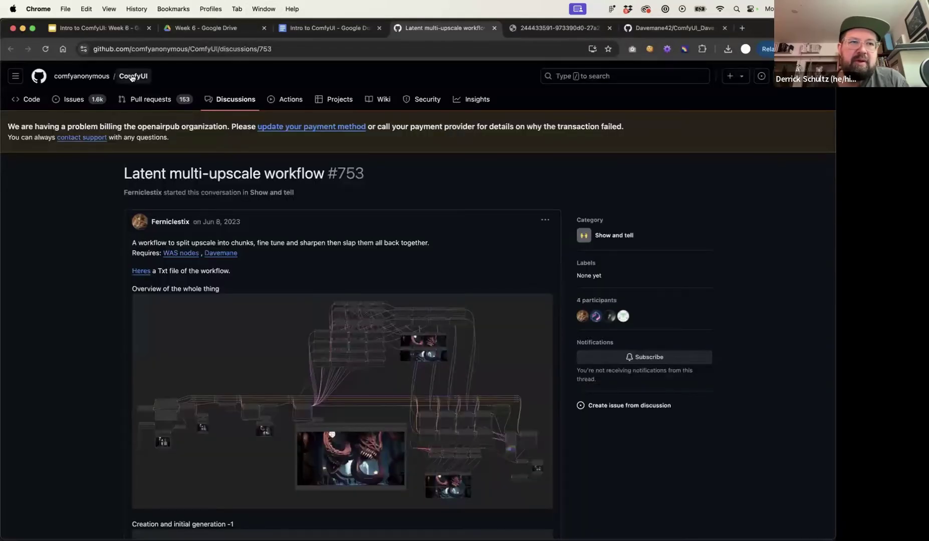
pyautogui.click(100, 28)
pyautogui.click(697, 75)
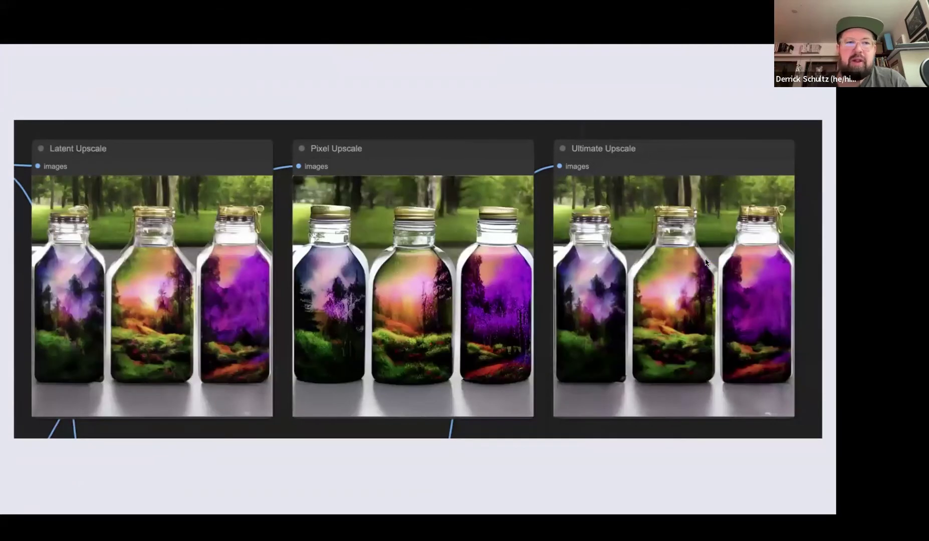
pyautogui.press('Right')
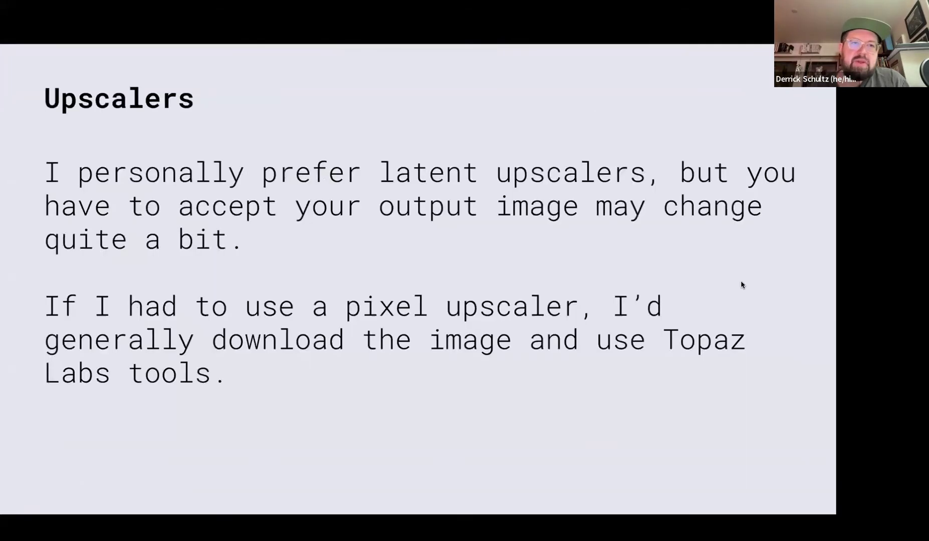
pyautogui.press('Right')
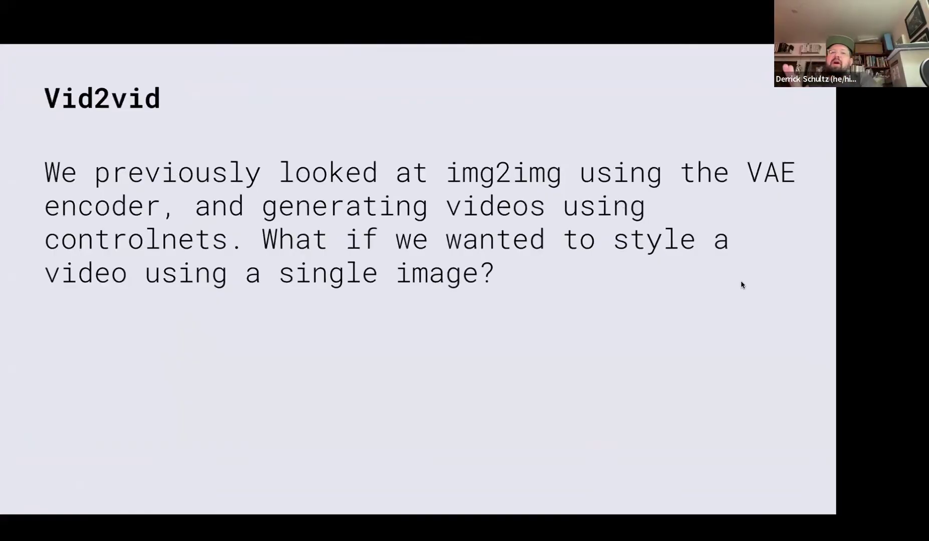
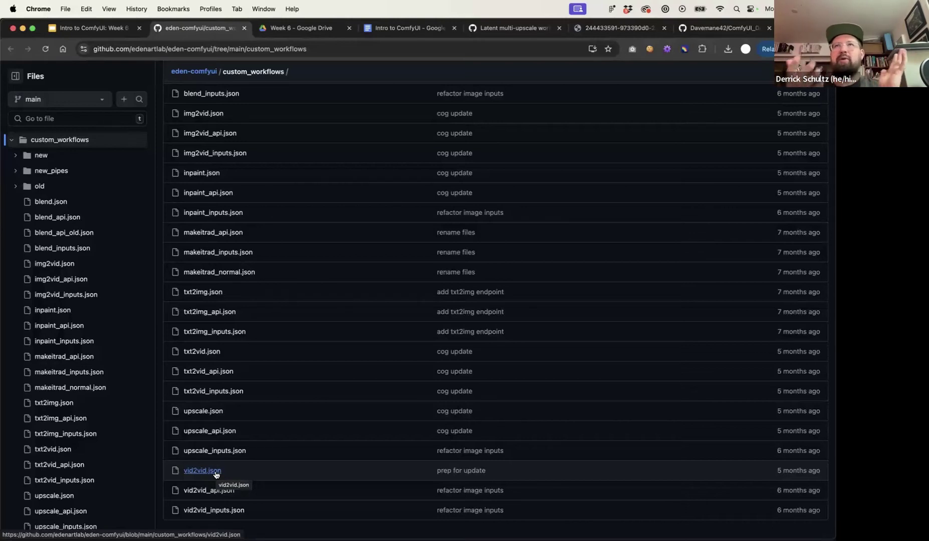
# - Open vid2vid.json in the eden-comfyui custom_workflows folder and download it as vid2vid-eden-worflow.json
pyautogui.click(216, 472)
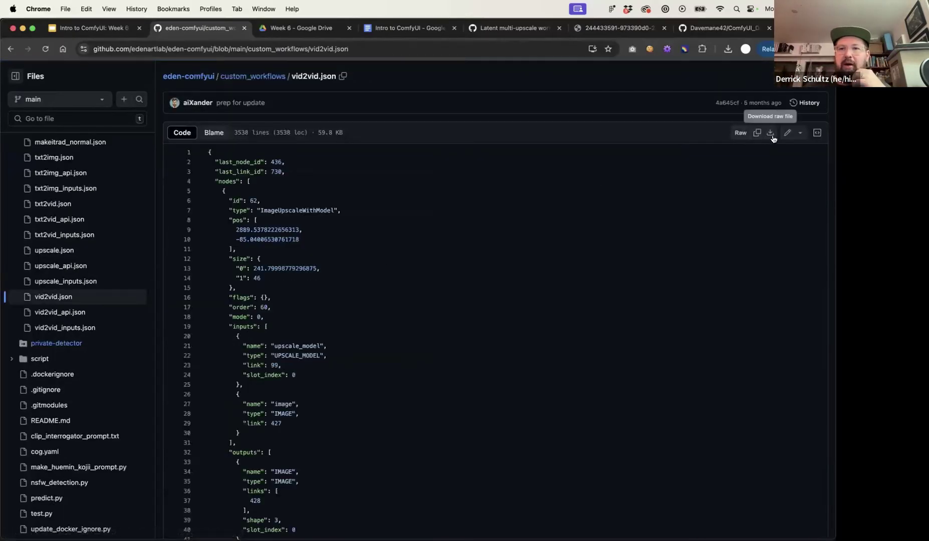
pyautogui.click(770, 132)
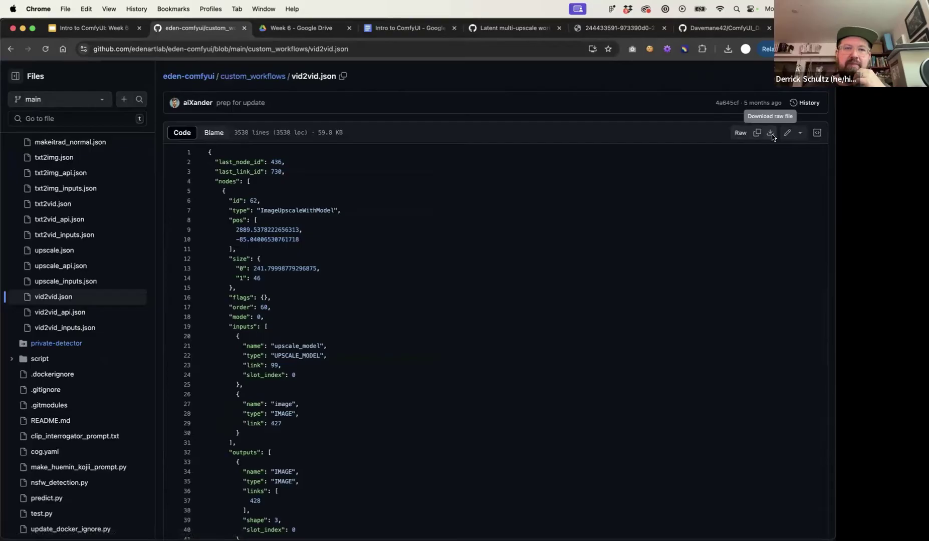
pyautogui.press('Right')
pyautogui.press('BackSpace')
pyautogui.press('BackSpace')
pyautogui.press('BackSpace')
pyautogui.press('BackSpace')
pyautogui.write('-eden')
pyautogui.press('Return')
pyautogui.click(407, 321)
pyautogui.write('-workflow')
pyautogui.press('Return')
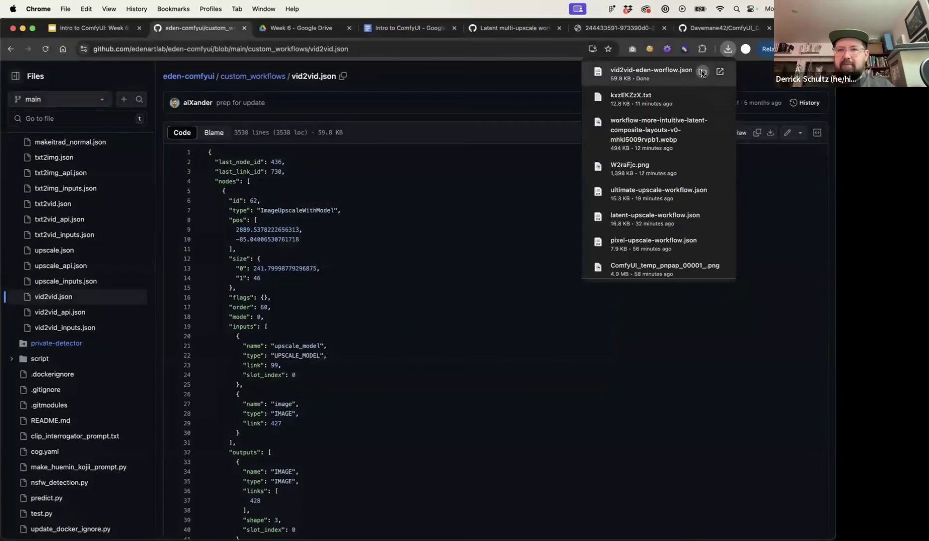
# - Show the downloaded file in Finder and correct its name to vid2vid-eden-workflow.json
pyautogui.click(703, 72)
pyautogui.press('Return')
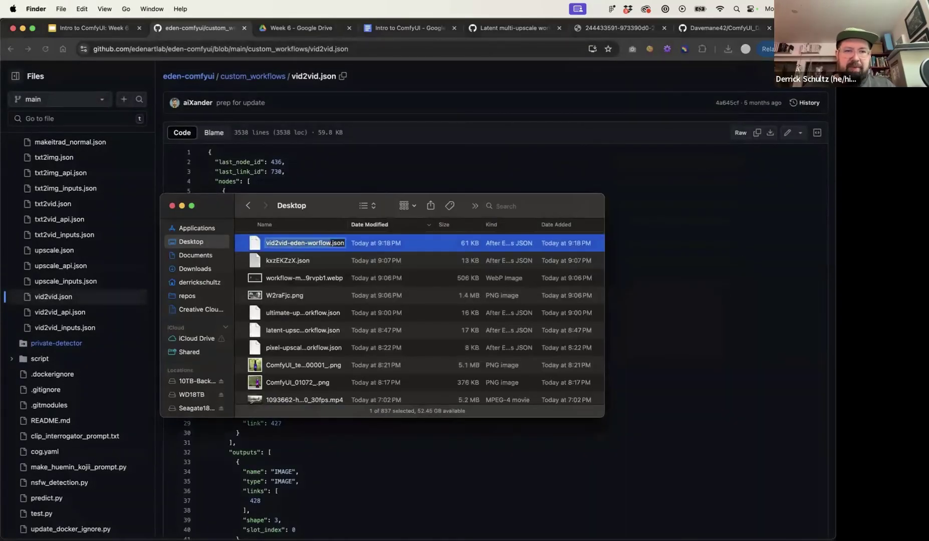
pyautogui.press('Escape')
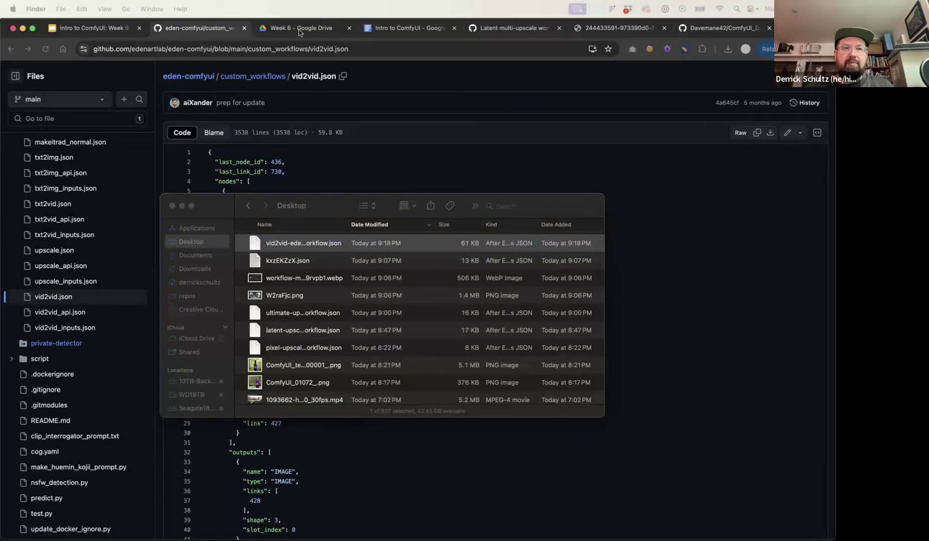
# - Switch to the other Chrome window and bring up the RunComfy workspace
pyautogui.click(397, 81)
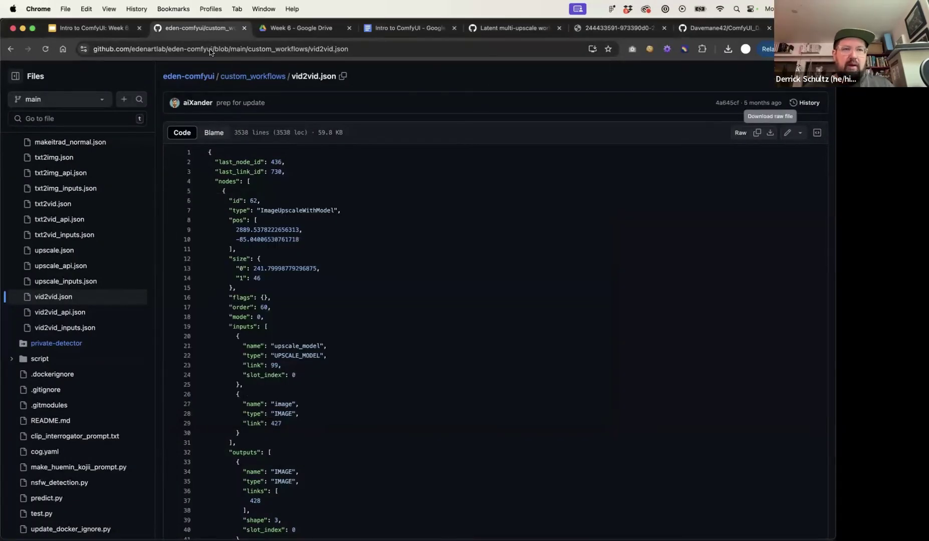
pyautogui.click(265, 10)
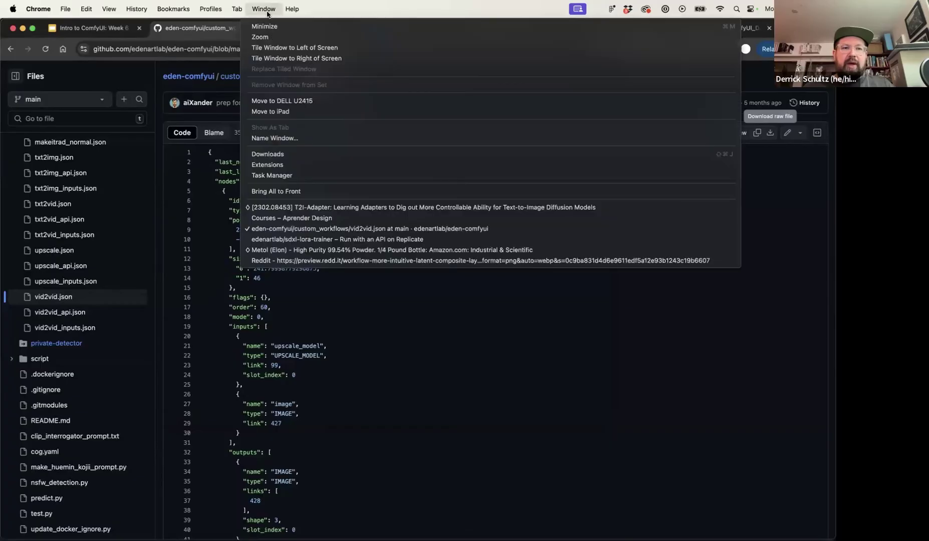
pyautogui.click(293, 229)
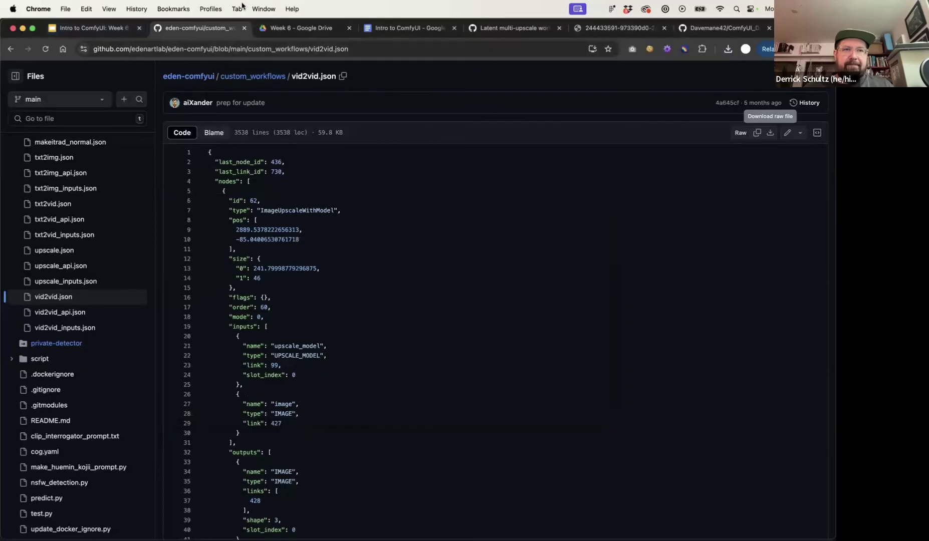
pyautogui.click(263, 9)
pyautogui.click(297, 261)
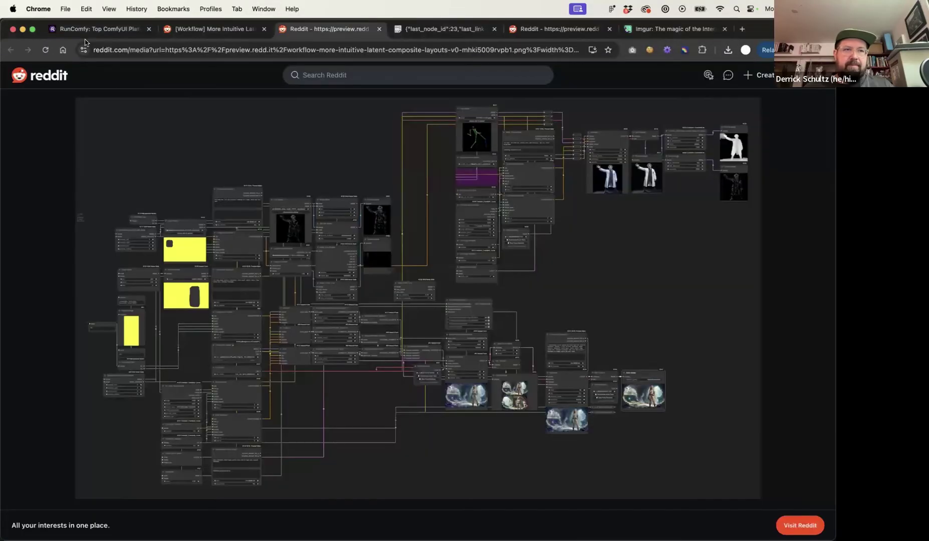
pyautogui.press('super+1')
pyautogui.moveTo(377, 184); pyautogui.dragTo(224, 173)
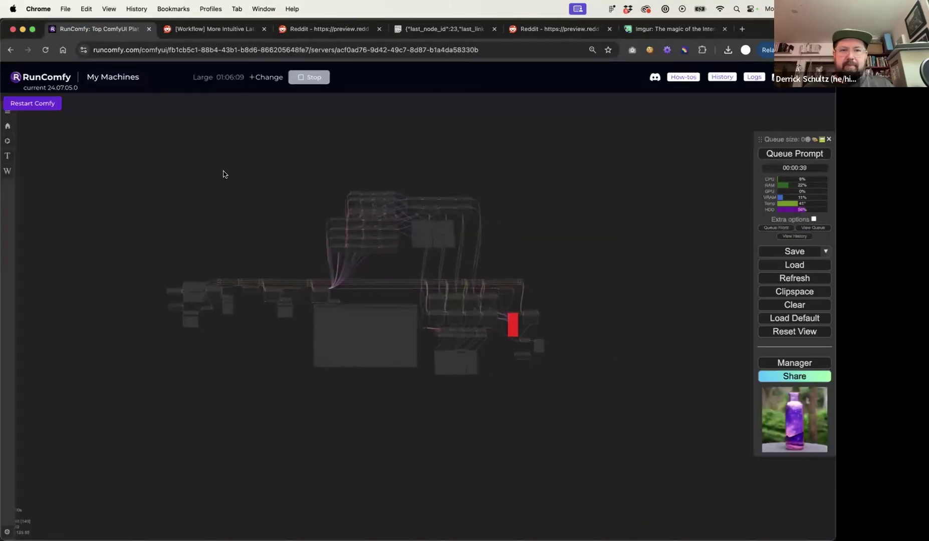
# - Load vid2vid-eden-workflow.json from the Desktop folder into the ComfyUI canvas
pyautogui.press('super+Tab')
pyautogui.press('super+Tab')
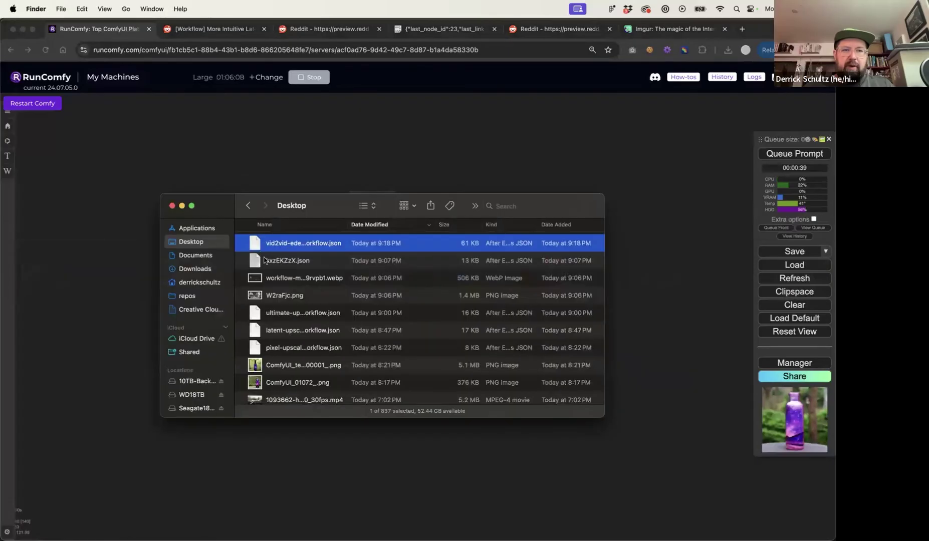
pyautogui.moveTo(275, 249)
pyautogui.mouseDown()
pyautogui.moveTo(361, 246)
pyautogui.moveTo(292, 249)
pyautogui.mouseUp()
pyautogui.press('super+Tab')
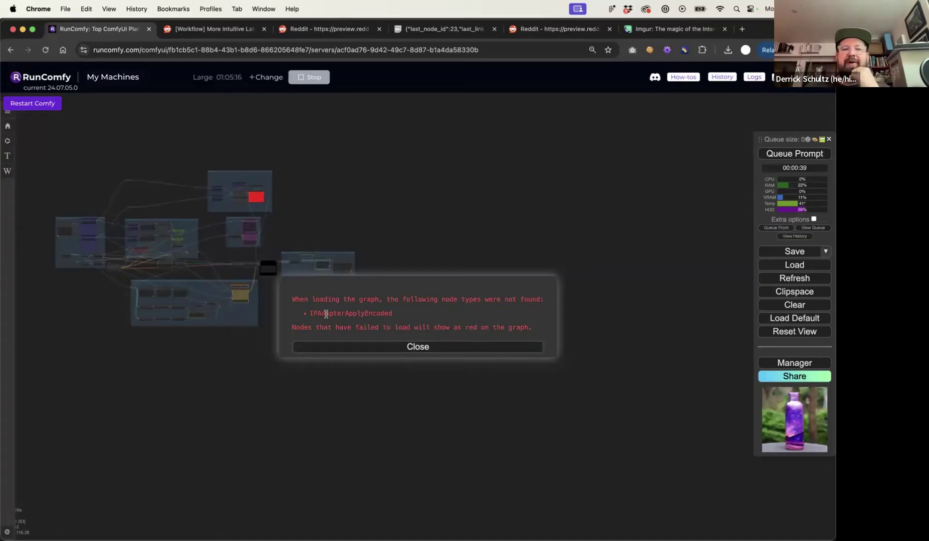
# - Check which node type is listed as missing in the loading warning, then dismiss it
pyautogui.moveTo(310, 313); pyautogui.dragTo(391, 312)
pyautogui.click(397, 314)
pyautogui.click(308, 314)
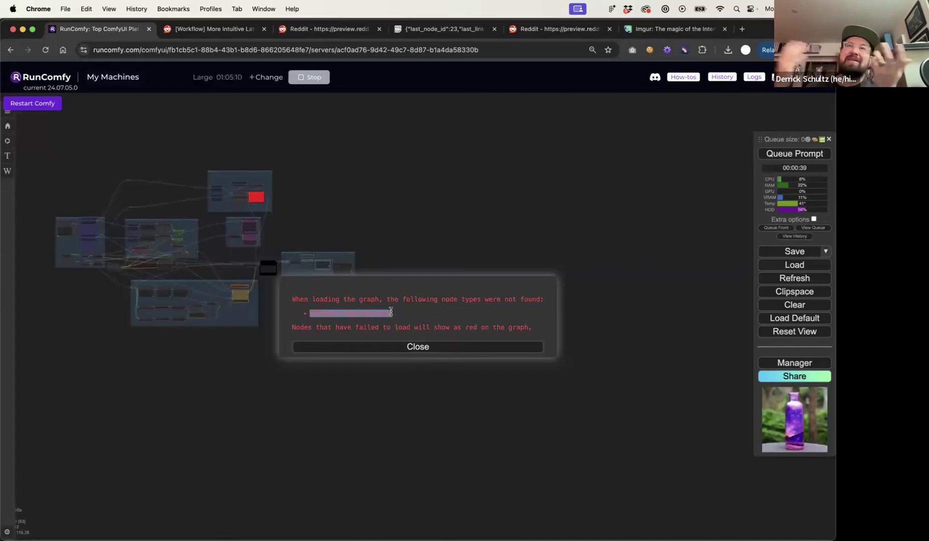
pyautogui.click(405, 353)
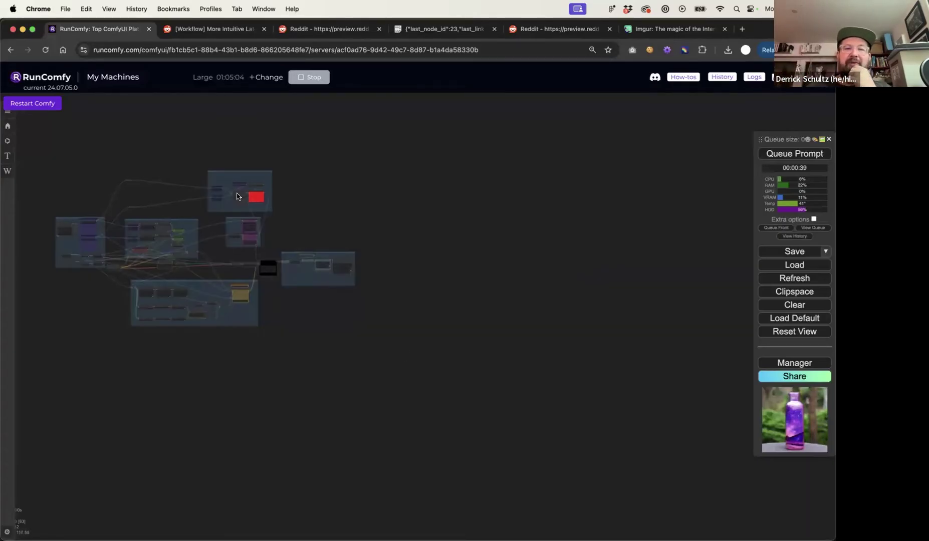
# - Find the red undefined node beside the IPAdapter Encoder and shift it slightly to trace its connections
pyautogui.scroll(5, 239, 195)
pyautogui.scroll(5, 237, 196)
pyautogui.moveTo(323, 205); pyautogui.dragTo(337, 208)
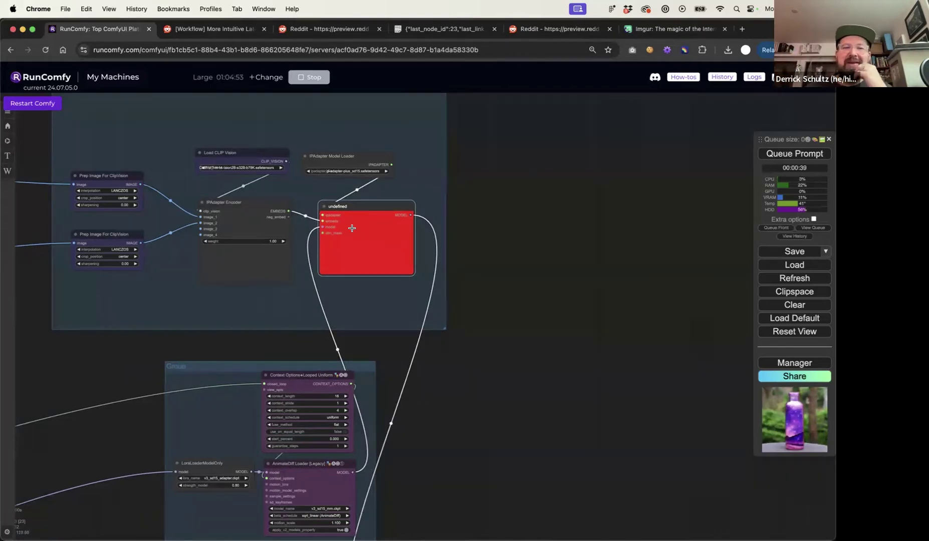
pyautogui.moveTo(361, 213); pyautogui.dragTo(383, 224)
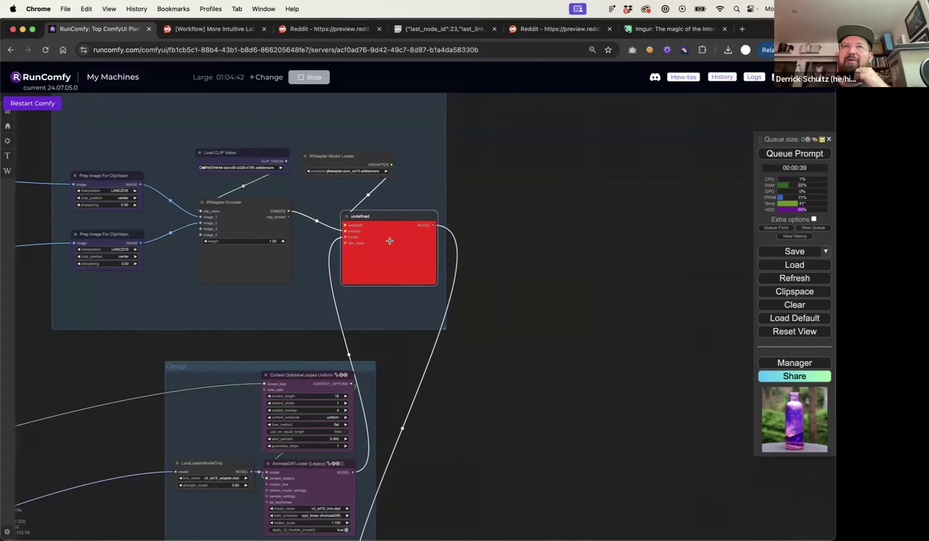
pyautogui.moveTo(382, 230); pyautogui.dragTo(370, 231)
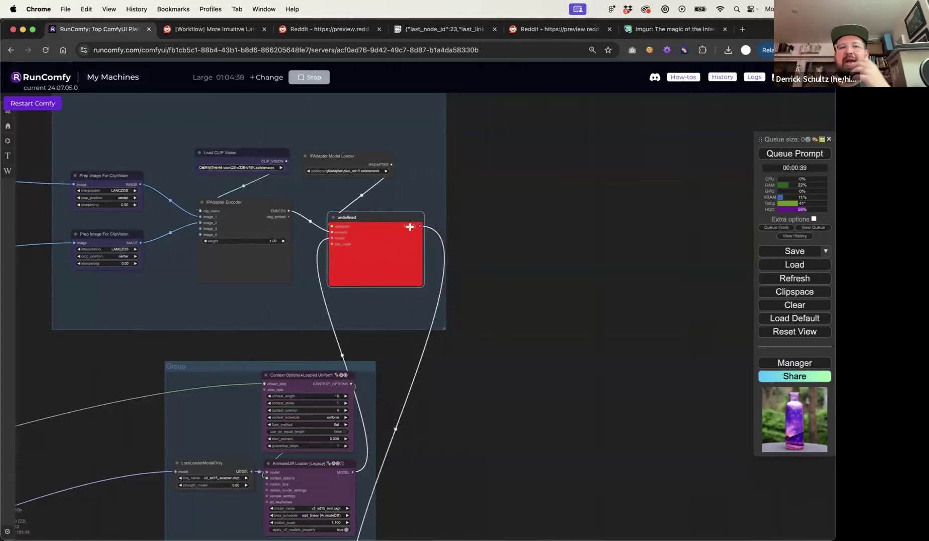
pyautogui.moveTo(375, 221); pyautogui.dragTo(376, 219)
# - Try an IPAdapter Advanced node as a replacement for the red undefined node, then delete it
pyautogui.doubleClick(486, 232)
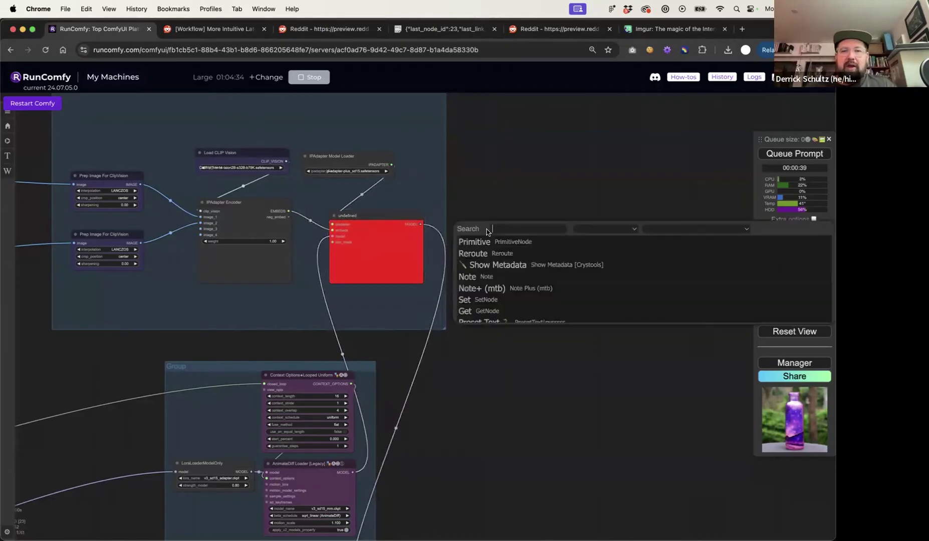
pyautogui.write('IPAda')
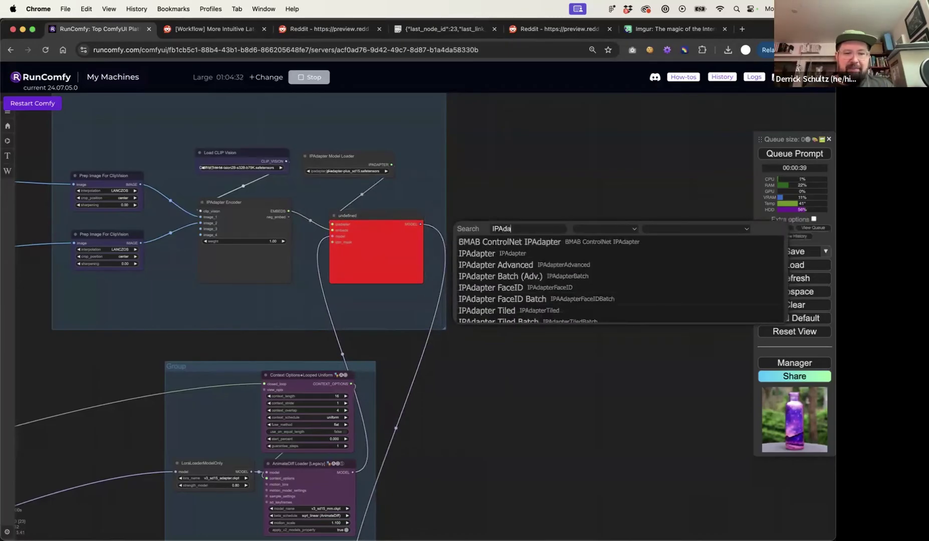
pyautogui.write('pter')
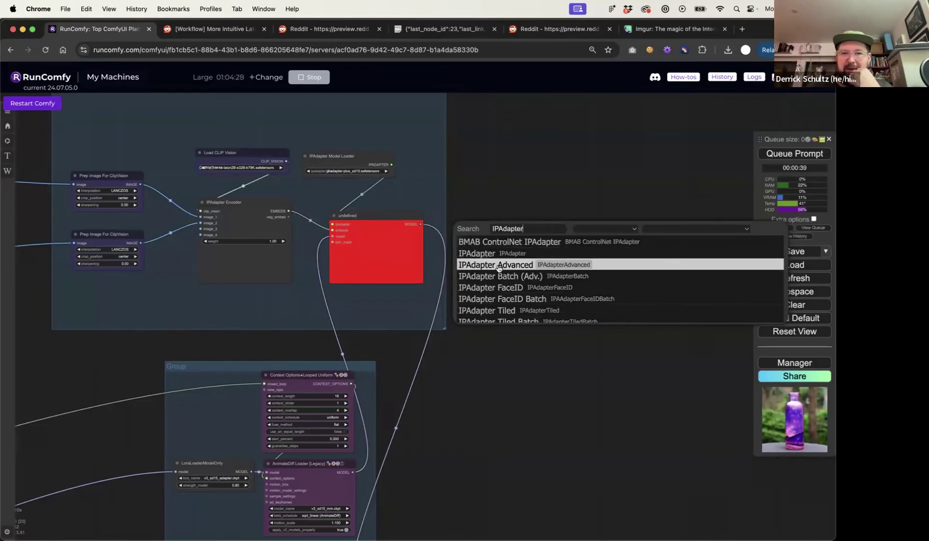
pyautogui.moveTo(518, 234); pyautogui.dragTo(489, 235)
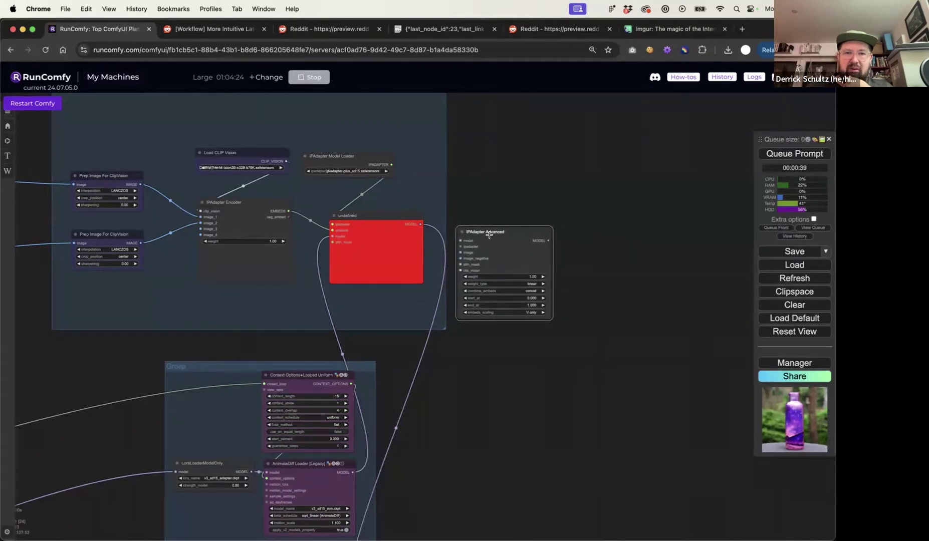
pyautogui.press('Delete')
# - Try a basic IPAdapter node beside the red undefined node, compare their inputs, then delete it
pyautogui.doubleClick(490, 235)
pyautogui.write('i')
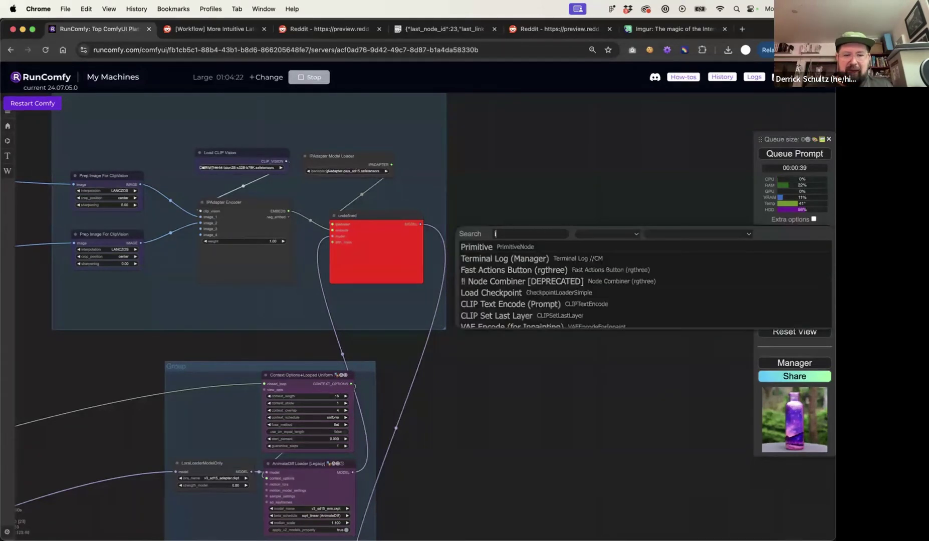
pyautogui.write('pad')
pyautogui.press('Down')
pyautogui.press('Down')
pyautogui.press('Return')
pyautogui.moveTo(518, 235); pyautogui.dragTo(467, 226)
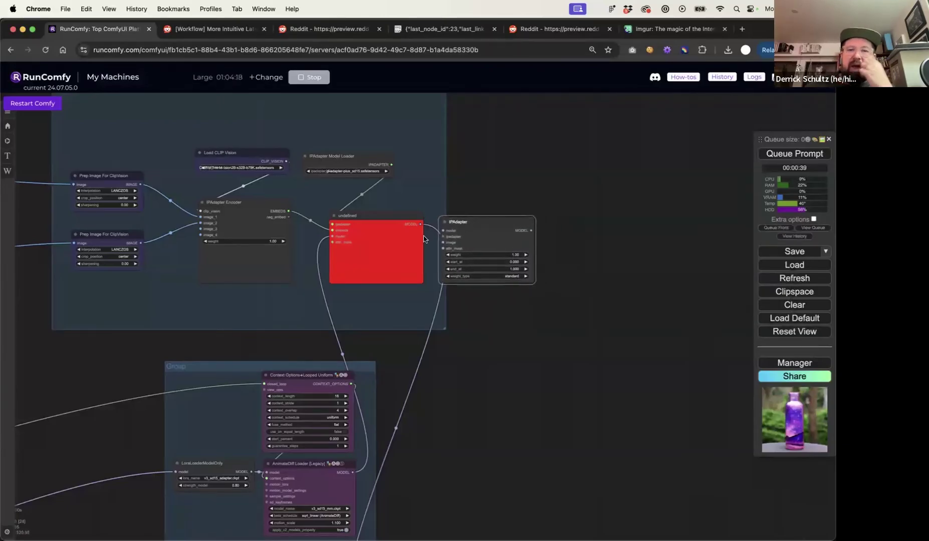
pyautogui.scroll(5, 421, 239)
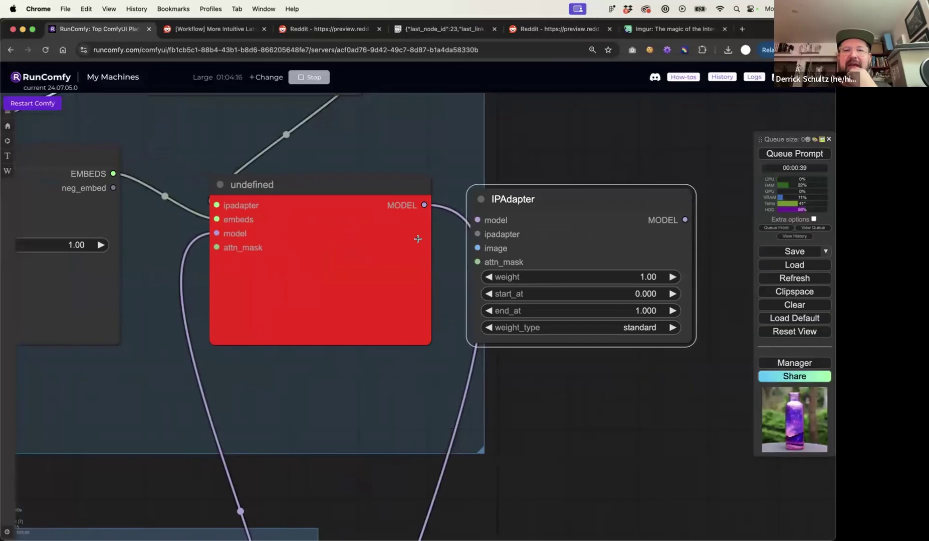
pyautogui.scroll(-5, 418, 239)
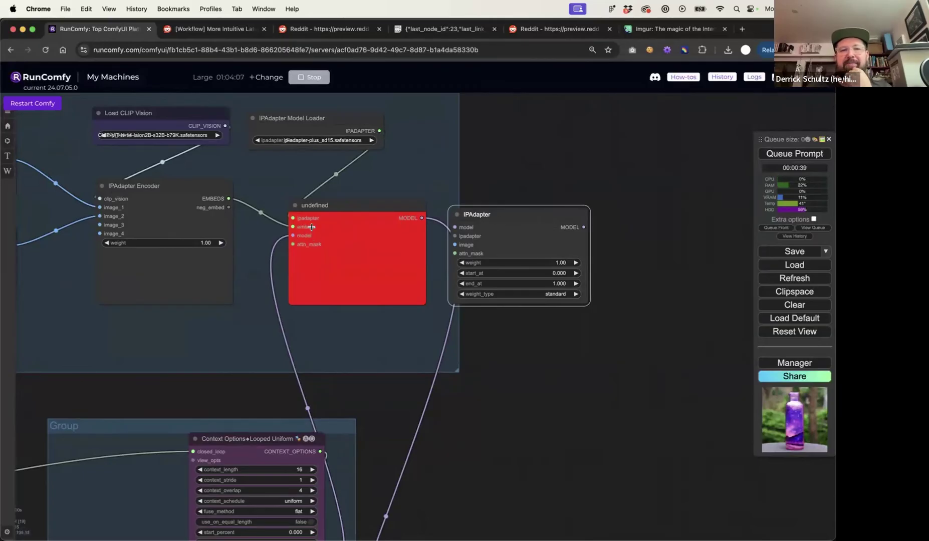
pyautogui.moveTo(489, 219); pyautogui.dragTo(510, 207)
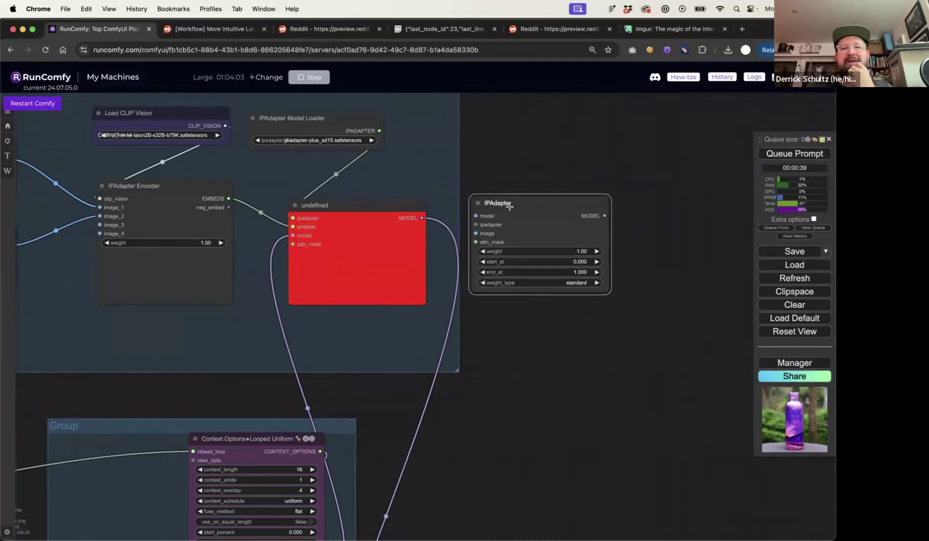
pyautogui.press('Delete')
# - Browse the available IPAdapter nodes in the node search and add an IPAdapter Embeds node beside the red undefined node
pyautogui.doubleClick(509, 207)
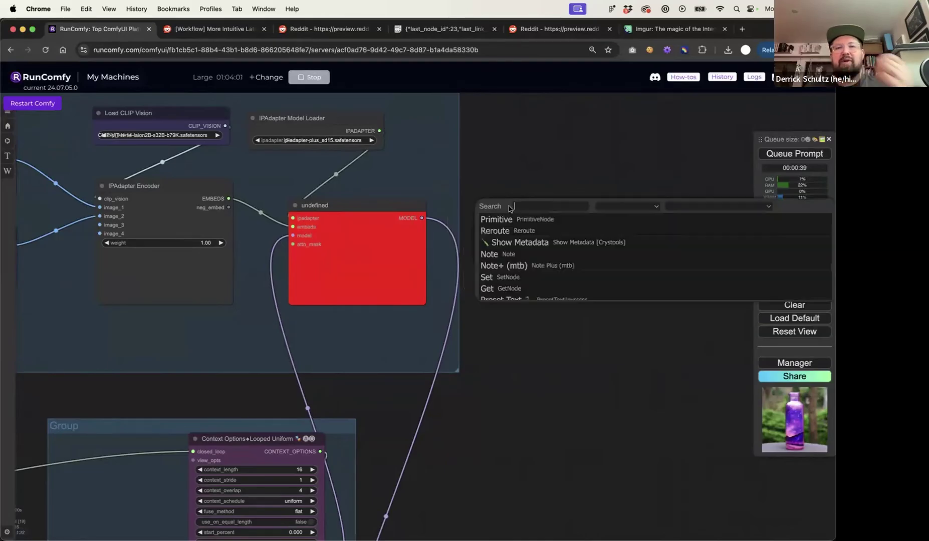
pyautogui.write('IpAdapter Emd')
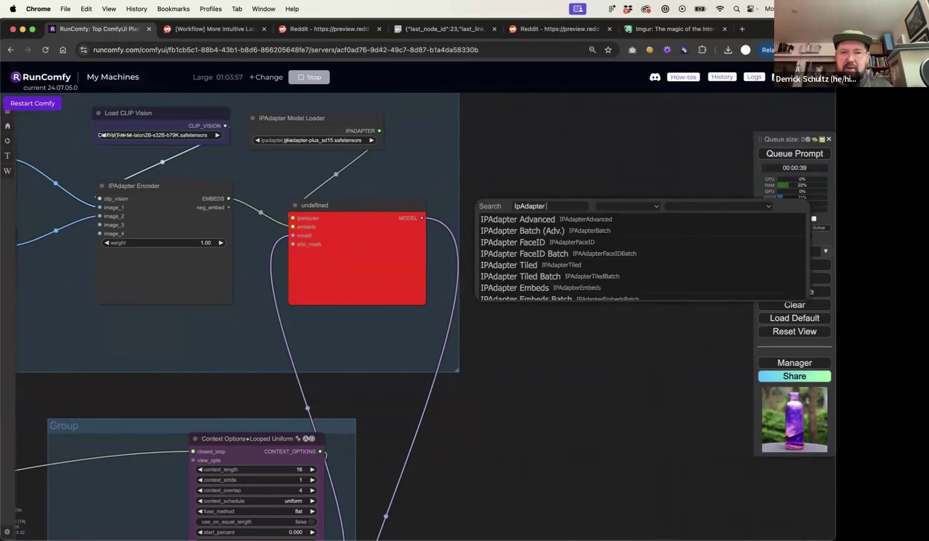
pyautogui.press('BackSpace')
pyautogui.press('BackSpace')
pyautogui.press('BackSpace')
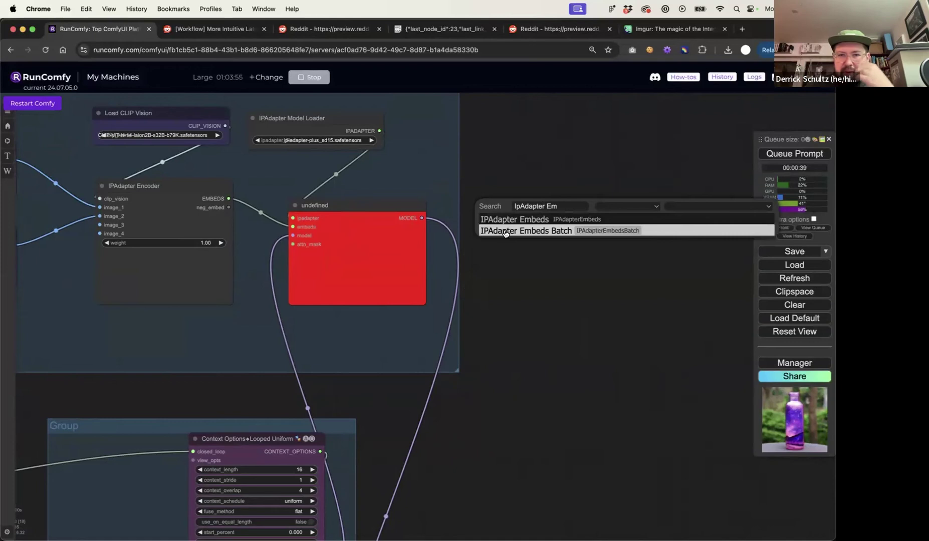
pyautogui.scroll(-3, 511, 257)
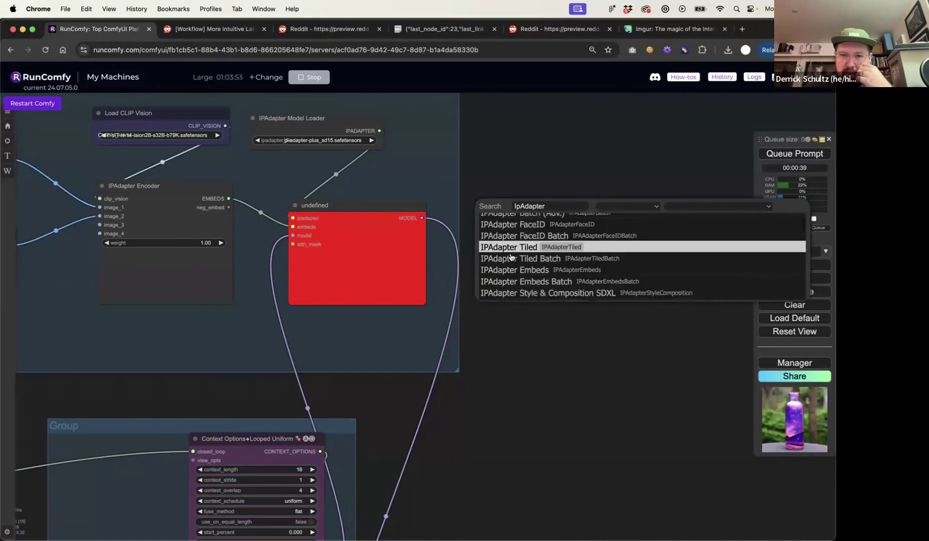
pyautogui.scroll(3, 511, 257)
pyautogui.scroll(-4, 511, 257)
pyautogui.scroll(-10, 511, 257)
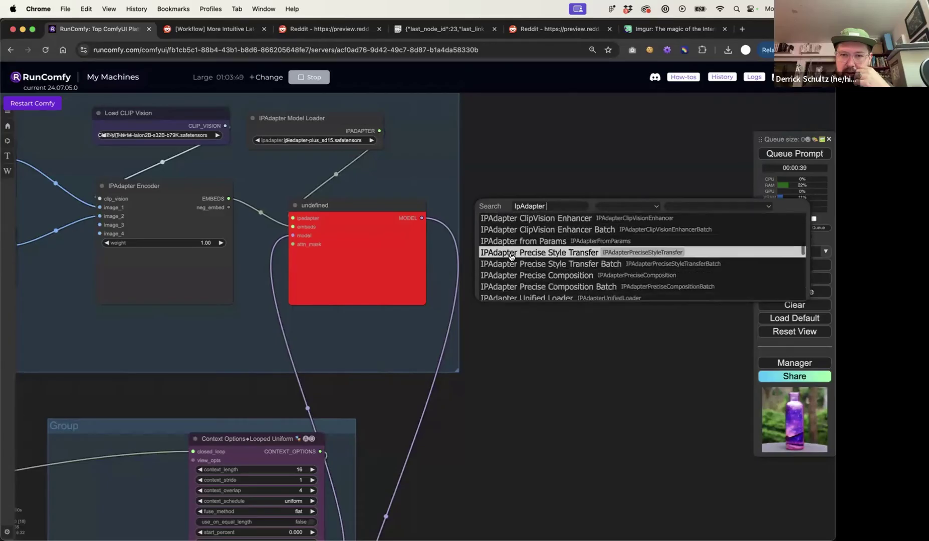
pyautogui.scroll(-2, 511, 257)
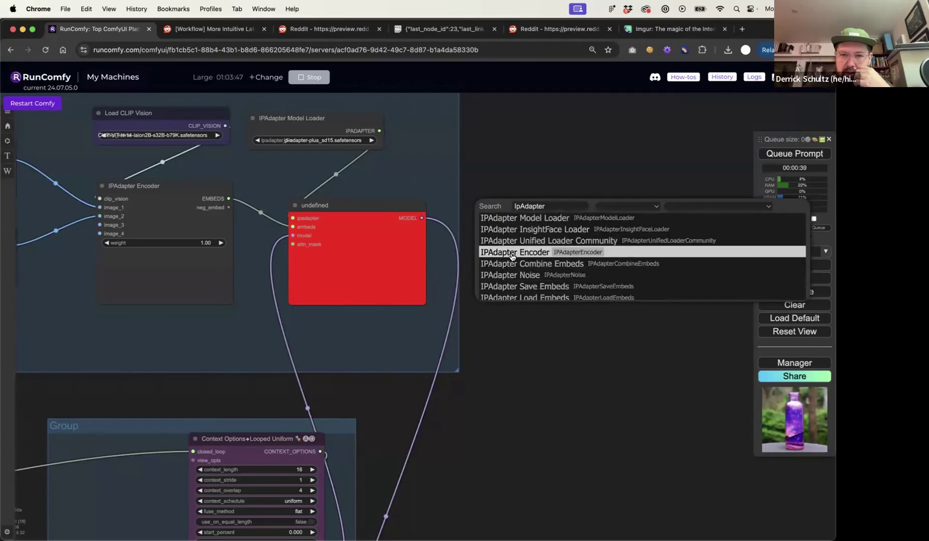
pyautogui.scroll(-6, 512, 260)
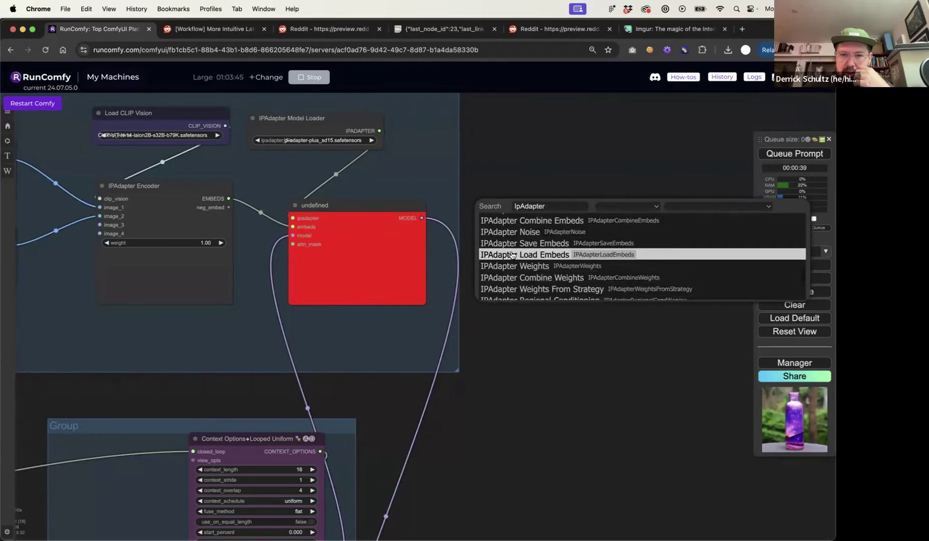
pyautogui.scroll(4, 513, 257)
pyautogui.scroll(-5, 512, 255)
pyautogui.scroll(10, 511, 256)
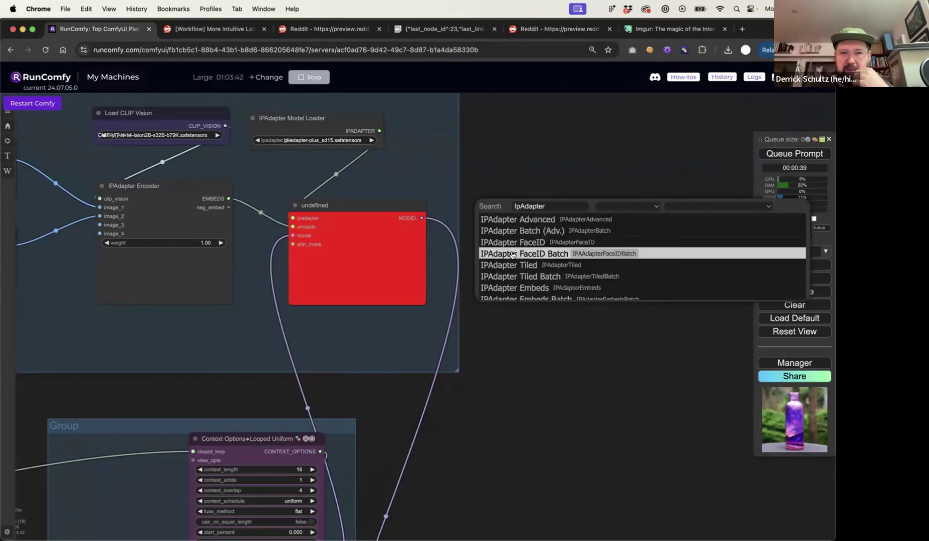
pyautogui.click(516, 286)
# - Arrange the IPAdapter Embeds node beside the red undefined node to compare their inputs, and shift the IPAdapter Model Loader slightly
pyautogui.click(544, 203)
pyautogui.moveTo(544, 203); pyautogui.dragTo(472, 218)
pyautogui.moveTo(332, 220); pyautogui.dragTo(329, 225)
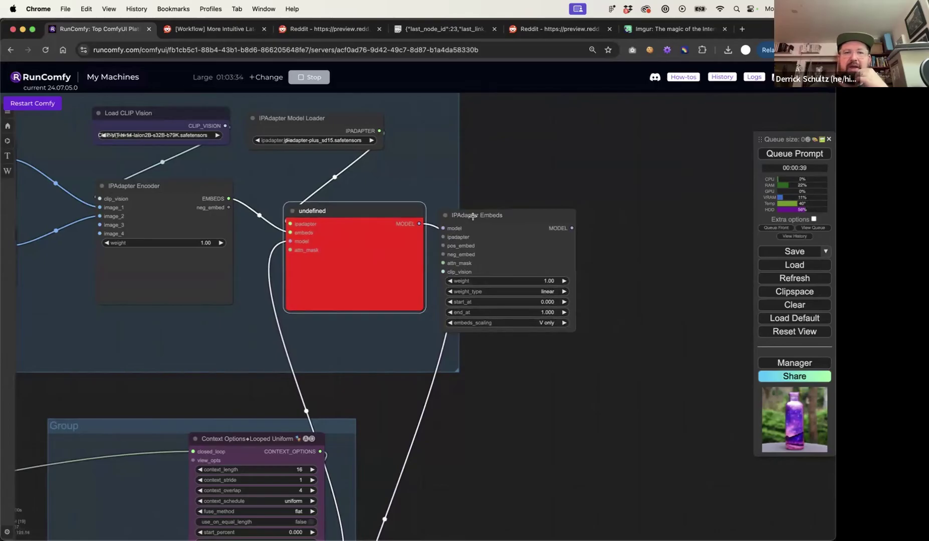
pyautogui.moveTo(473, 216); pyautogui.dragTo(470, 211)
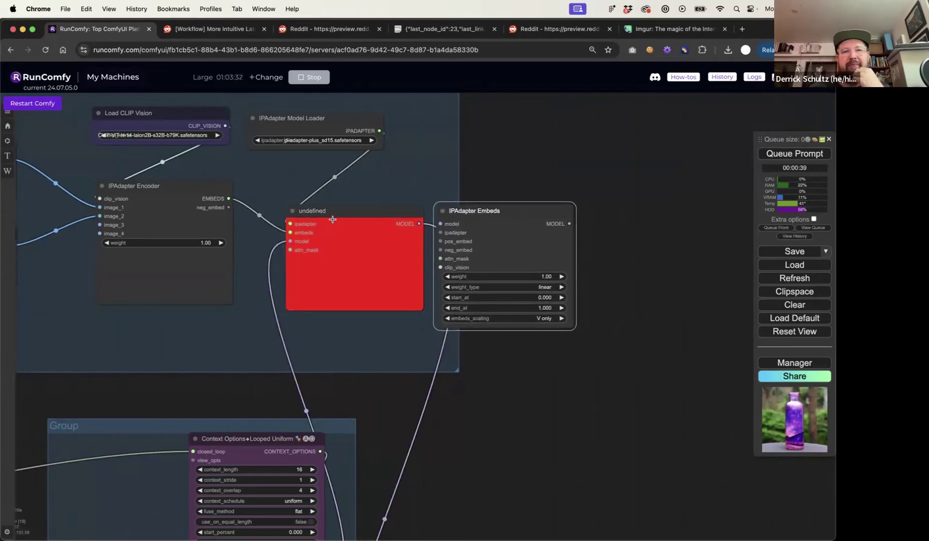
pyautogui.moveTo(453, 219); pyautogui.dragTo(507, 216)
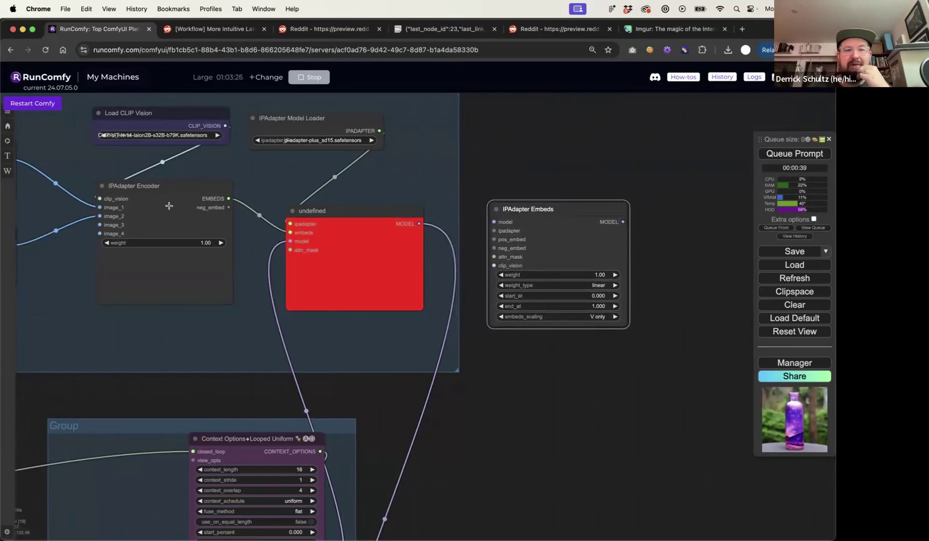
pyautogui.moveTo(301, 121); pyautogui.dragTo(323, 122)
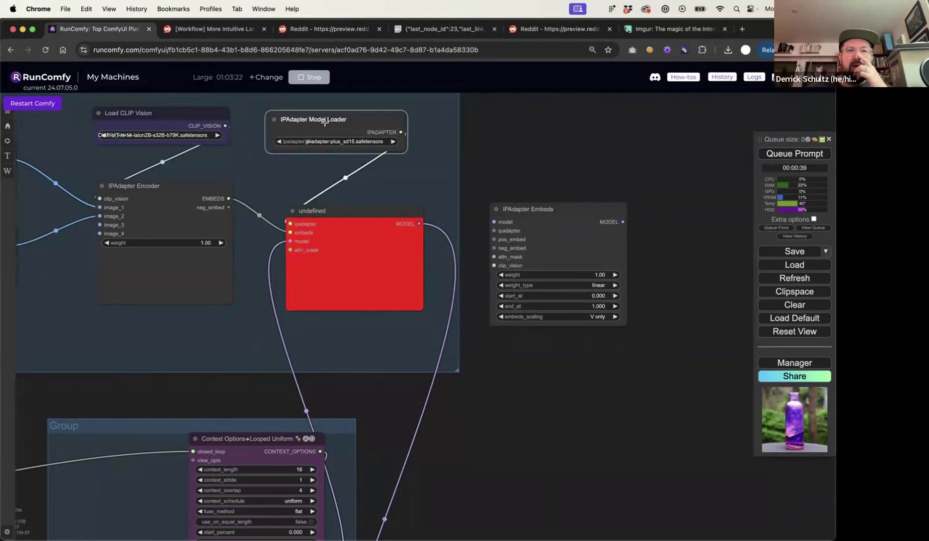
# - Search the nodes for "unified", add an IPAdapter Unified Loader, and place it above the IPAdapter Embeds node
pyautogui.doubleClick(504, 174)
pyautogui.write('unified')
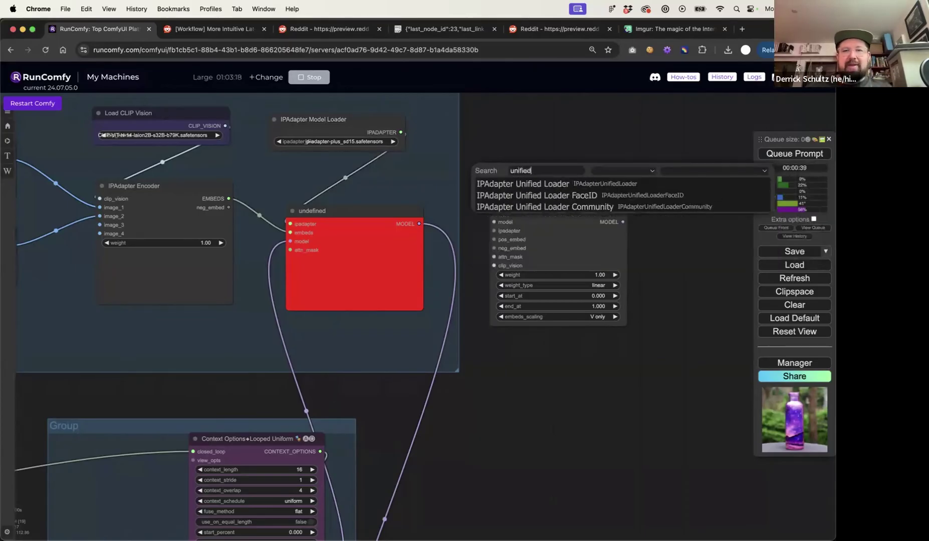
pyautogui.doubleClick(498, 158)
pyautogui.write('unified')
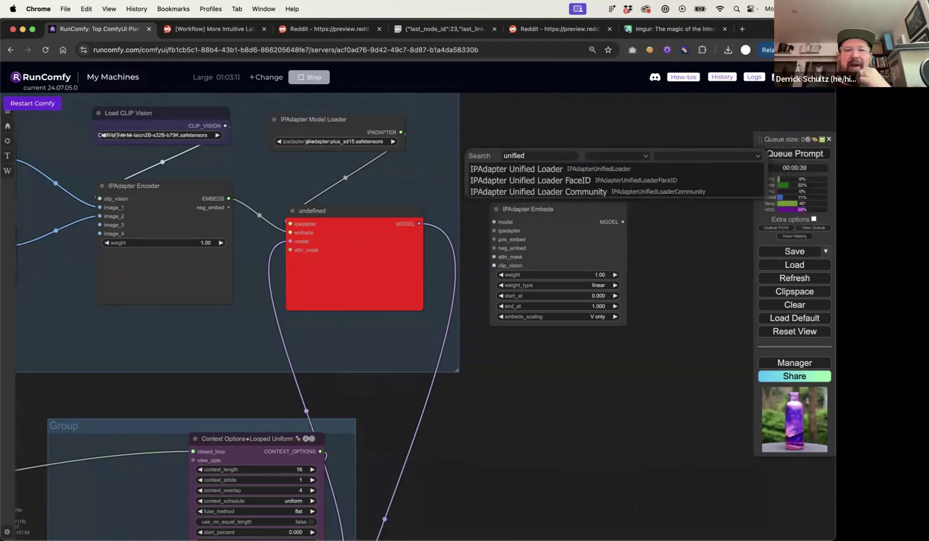
pyautogui.click(511, 172)
pyautogui.moveTo(547, 155); pyautogui.dragTo(505, 125)
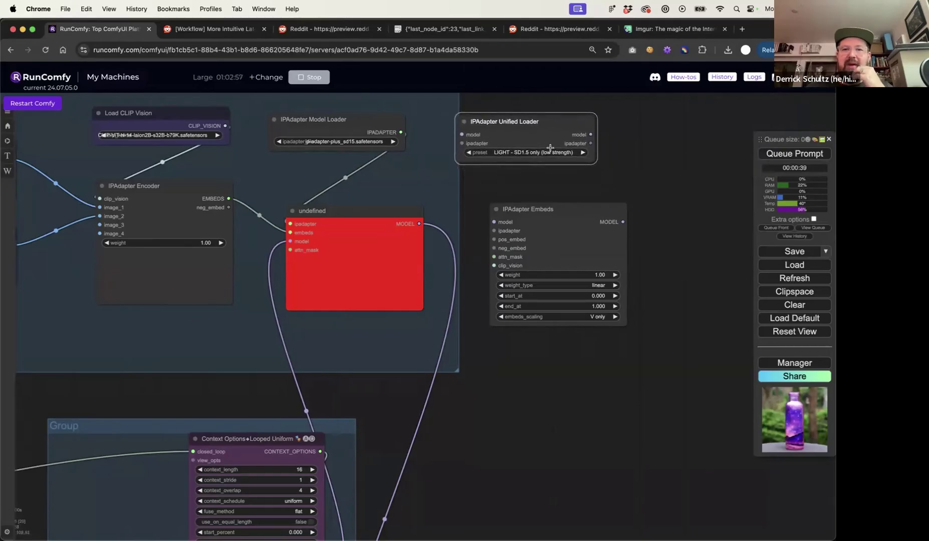
# - Connect the Unified Loader's model and ipadapter outputs to IPAdapter Embeds and set its preset to PLUS (high strength)
pyautogui.moveTo(592, 135); pyautogui.dragTo(494, 224)
pyautogui.moveTo(591, 143); pyautogui.dragTo(494, 231)
pyautogui.click(539, 152)
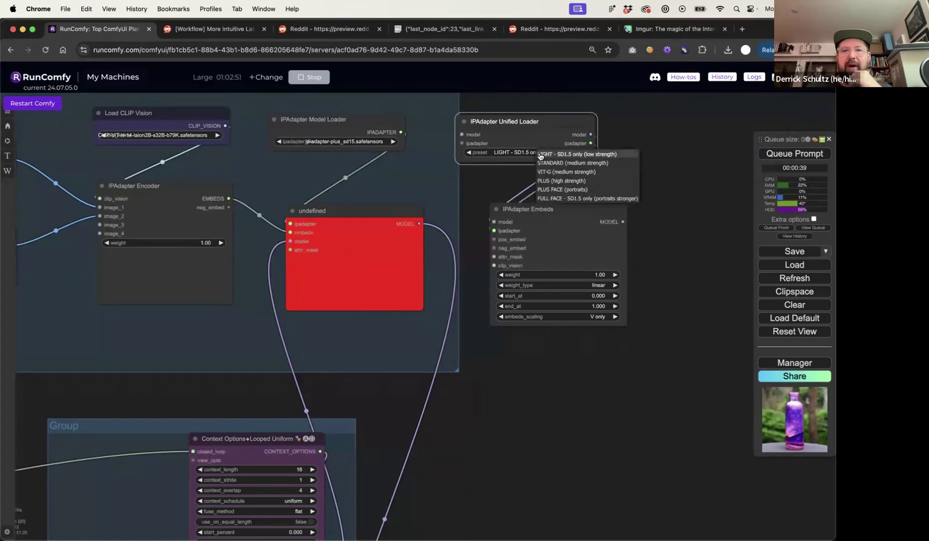
pyautogui.click(551, 182)
pyautogui.moveTo(529, 130); pyautogui.dragTo(500, 131)
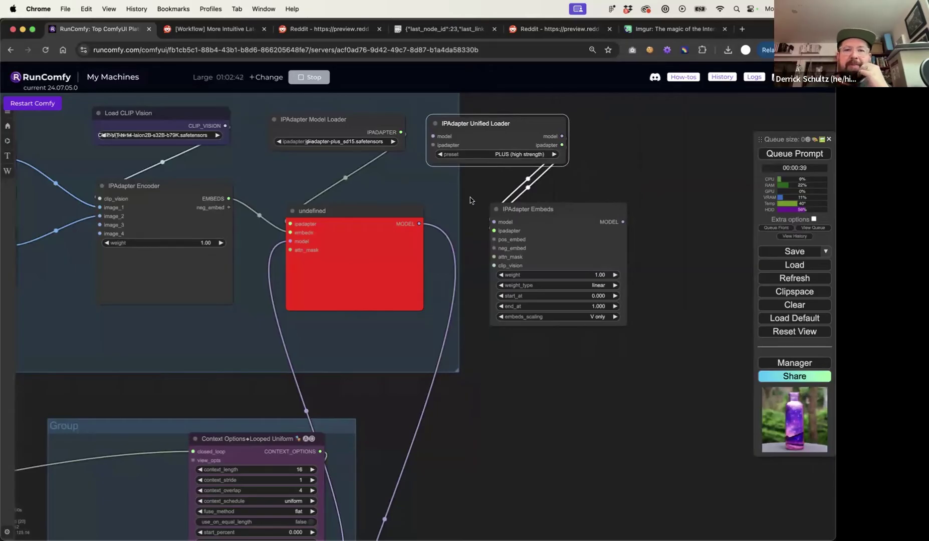
# - Add a new IPAdapter Encoder node and place it directly below the old encoder
pyautogui.hscroll(-3, 471, 199)
pyautogui.moveTo(222, 192); pyautogui.dragTo(222, 187)
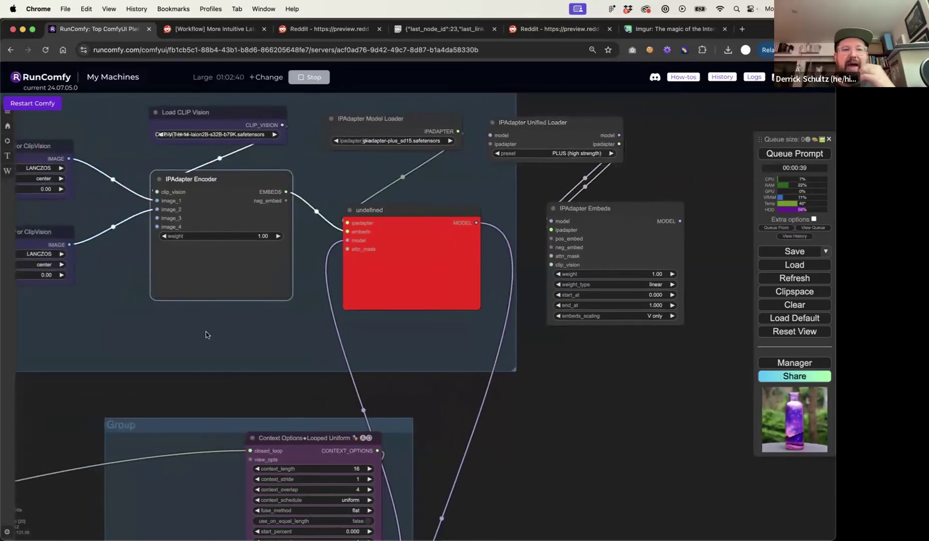
pyautogui.doubleClick(206, 334)
pyautogui.write('IP')
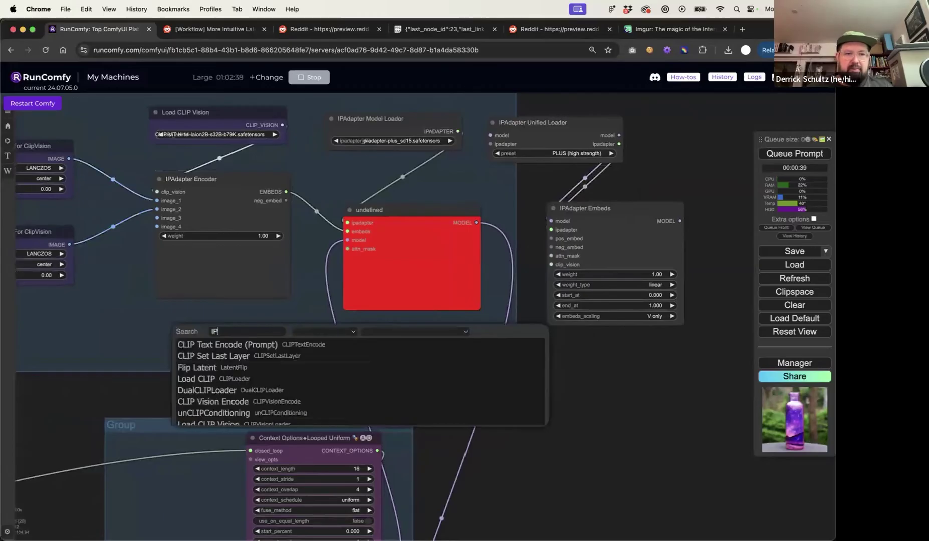
pyautogui.write('adapter enc')
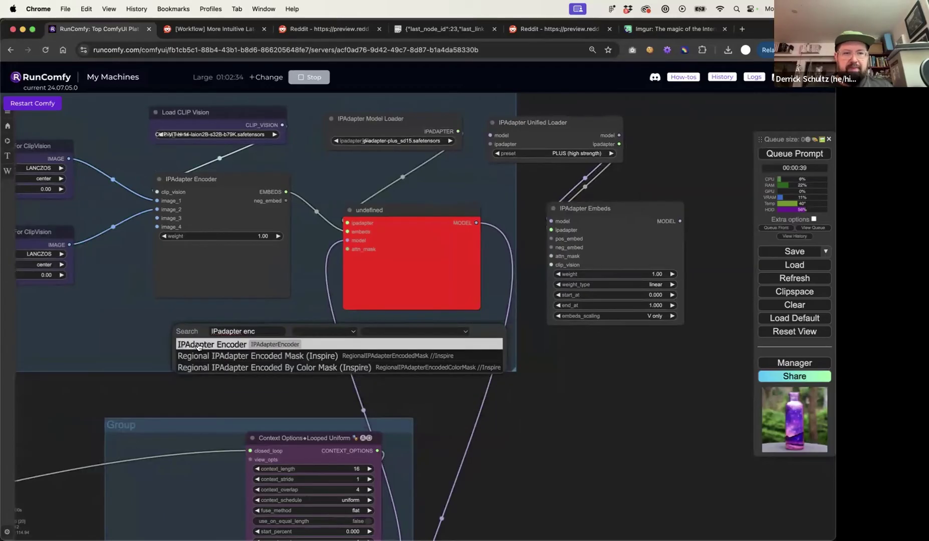
pyautogui.click(198, 347)
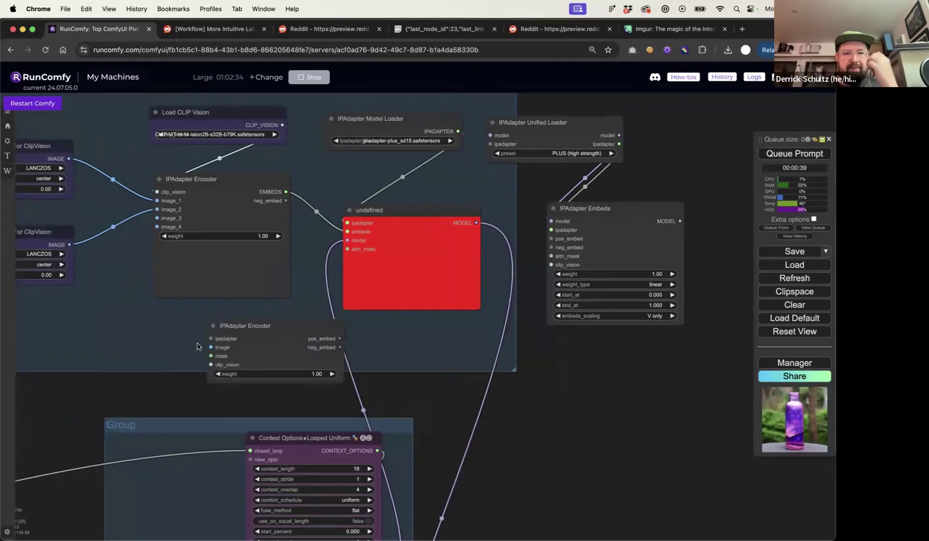
pyautogui.moveTo(242, 327); pyautogui.dragTo(192, 319)
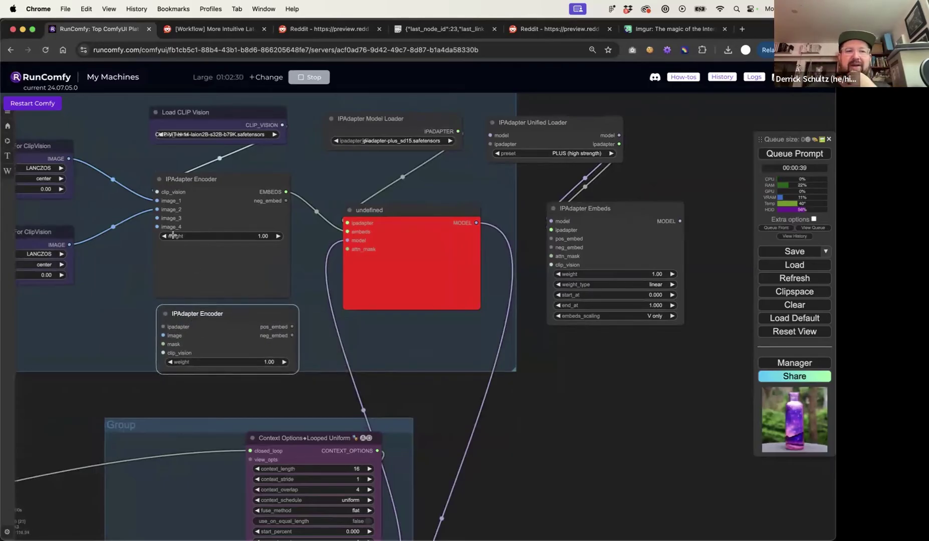
pyautogui.moveTo(179, 316)
pyautogui.mouseDown()
pyautogui.moveTo(177, 250)
pyautogui.moveTo(179, 324)
pyautogui.mouseUp()
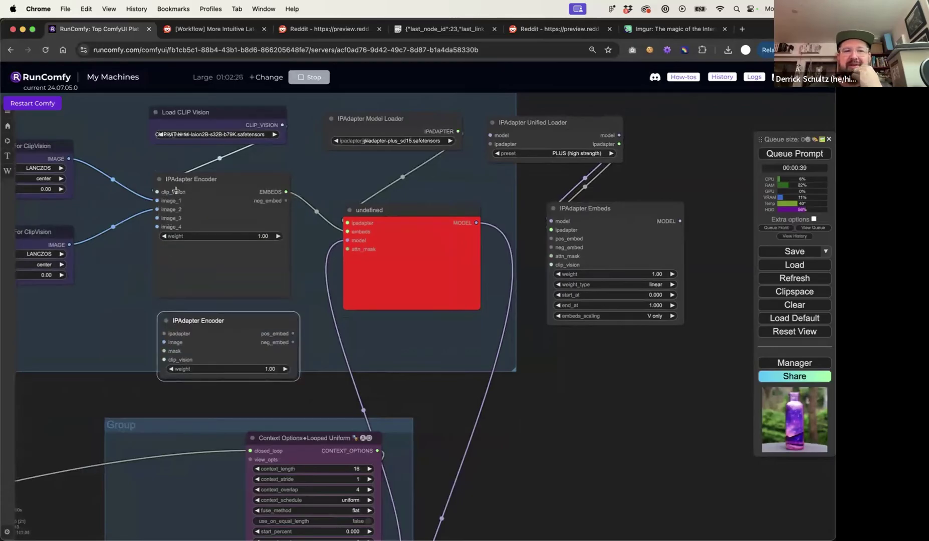
# - Connect CLIP_VISION to the new IPAdapter Encoder and IPAdapter Embeds, and link the encoder's pos_embed and neg_embed outputs to IPAdapter Embeds
pyautogui.moveTo(282, 125); pyautogui.dragTo(164, 359)
pyautogui.moveTo(282, 124); pyautogui.dragTo(552, 264)
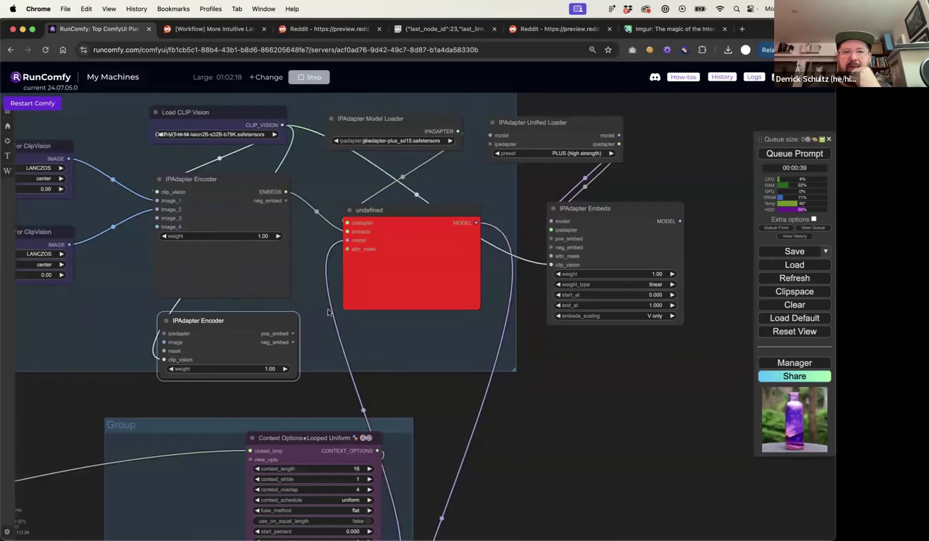
pyautogui.moveTo(294, 333); pyautogui.dragTo(549, 238)
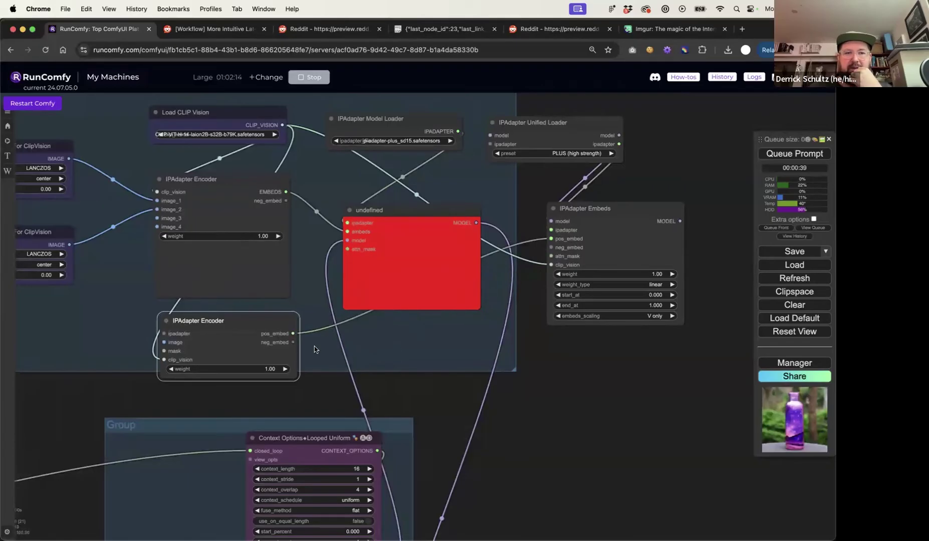
pyautogui.moveTo(293, 342); pyautogui.dragTo(551, 247)
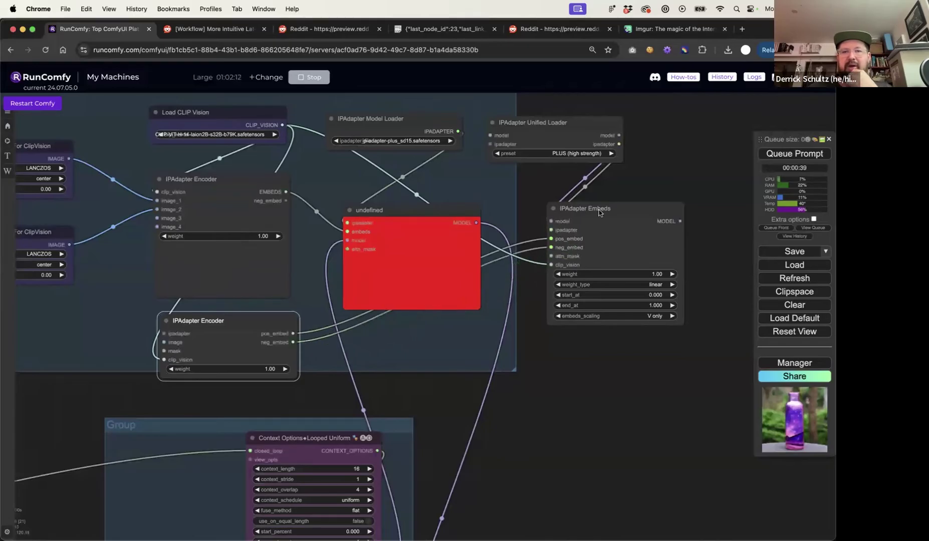
pyautogui.moveTo(603, 208); pyautogui.dragTo(596, 208)
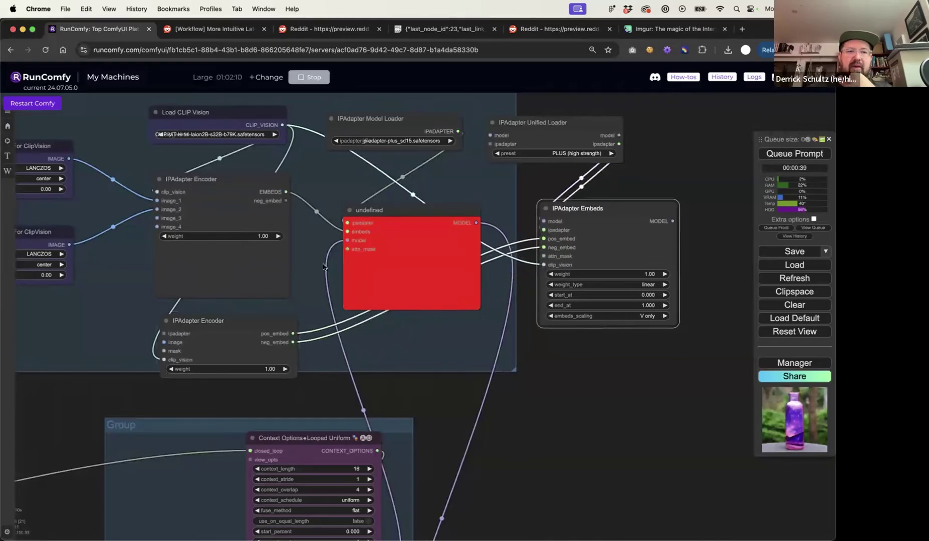
pyautogui.moveTo(248, 315); pyautogui.dragTo(266, 304)
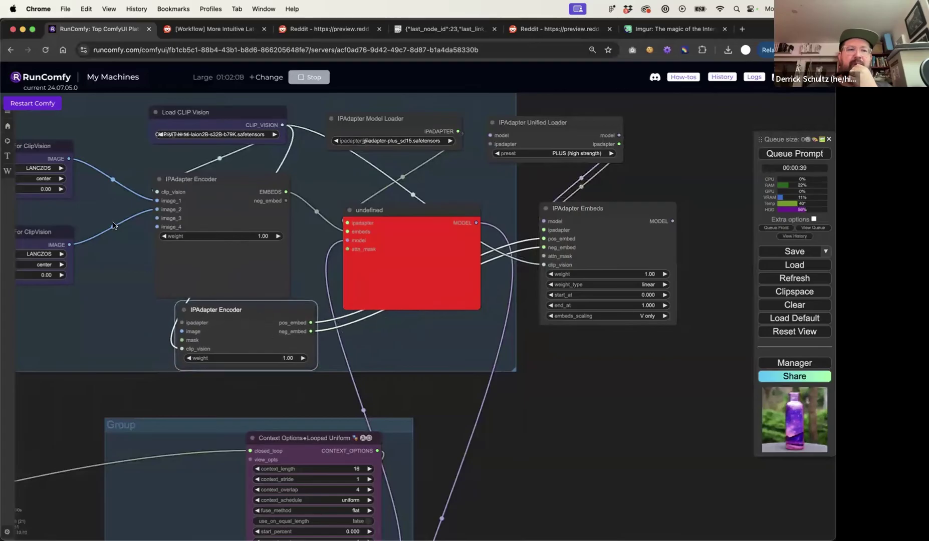
# - Separate the two IPAdapter Encoder nodes and delete the old one with the four image inputs
pyautogui.moveTo(209, 180); pyautogui.dragTo(189, 177)
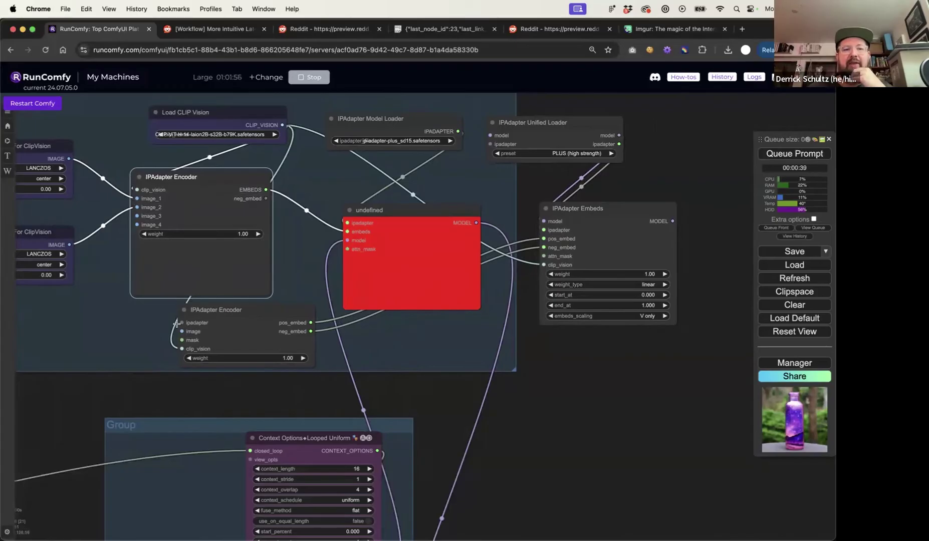
pyautogui.moveTo(232, 314); pyautogui.dragTo(247, 314)
pyautogui.click(207, 184)
pyautogui.press('Delete')
# - Search the nodes for "batch" and add a Batch Images node where the old encoder was
pyautogui.doubleClick(174, 191)
pyautogui.write('bar')
pyautogui.write('ch')
pyautogui.press('BackSpace')
pyautogui.press('BackSpace')
pyautogui.press('BackSpace')
pyautogui.write('tch')
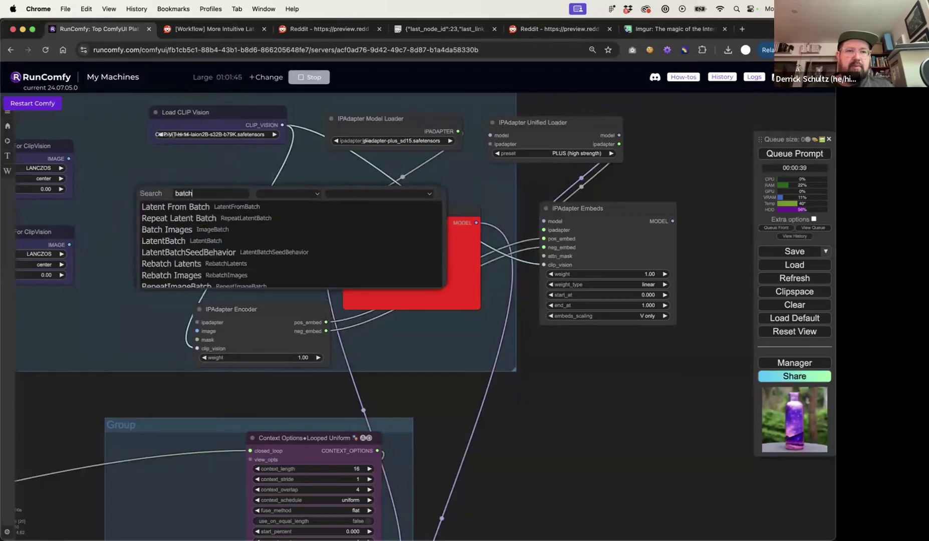
pyautogui.press('Down')
pyautogui.press('Down')
pyautogui.press('Return')
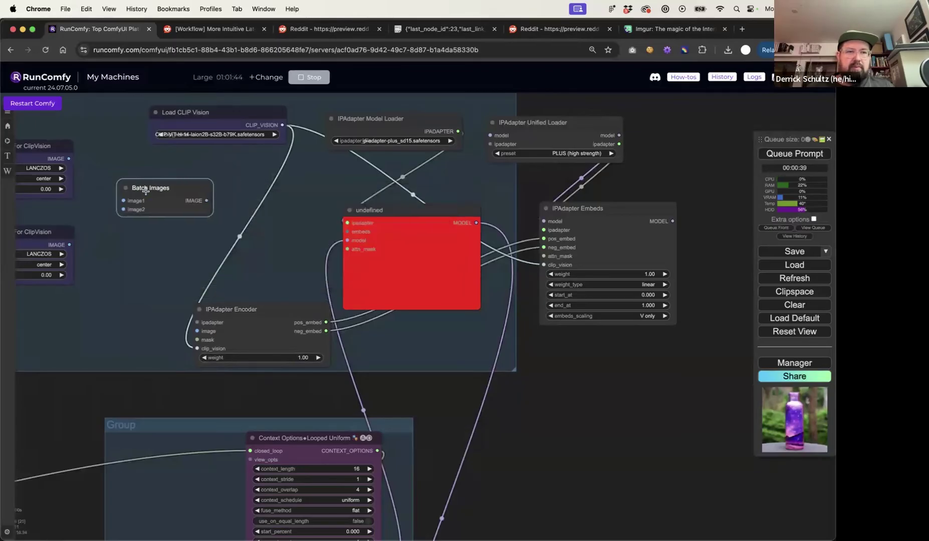
# - Feed both ClipVision prep images through Batch Images into the new encoder's image input, and connect the Unified Loader's ipadapter output to the encoder
pyautogui.moveTo(68, 158); pyautogui.dragTo(124, 200)
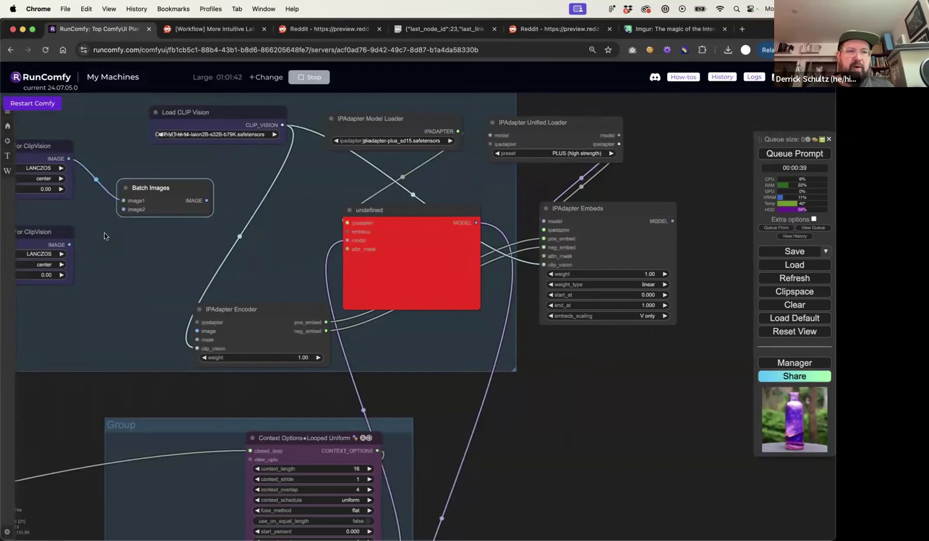
pyautogui.moveTo(69, 244); pyautogui.dragTo(123, 210)
pyautogui.moveTo(208, 201); pyautogui.dragTo(246, 305)
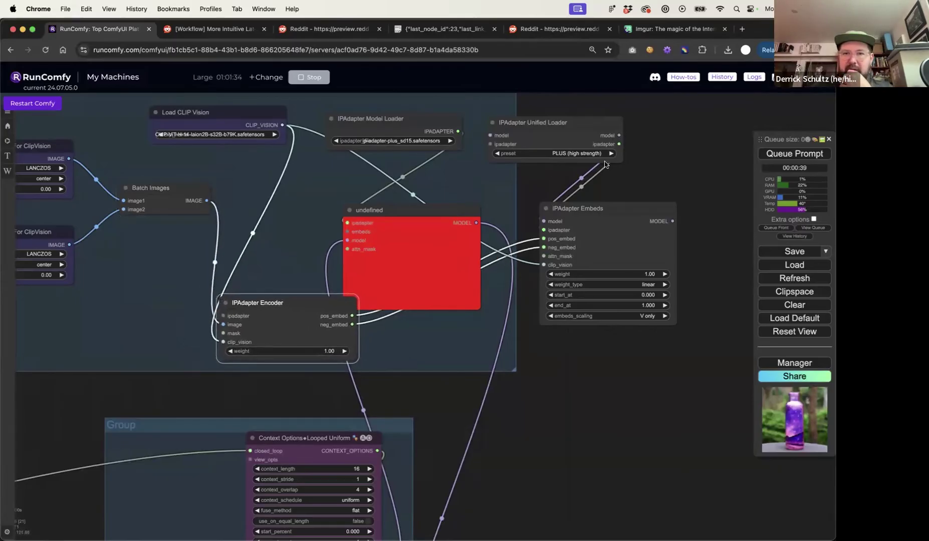
pyautogui.moveTo(619, 144); pyautogui.dragTo(219, 265)
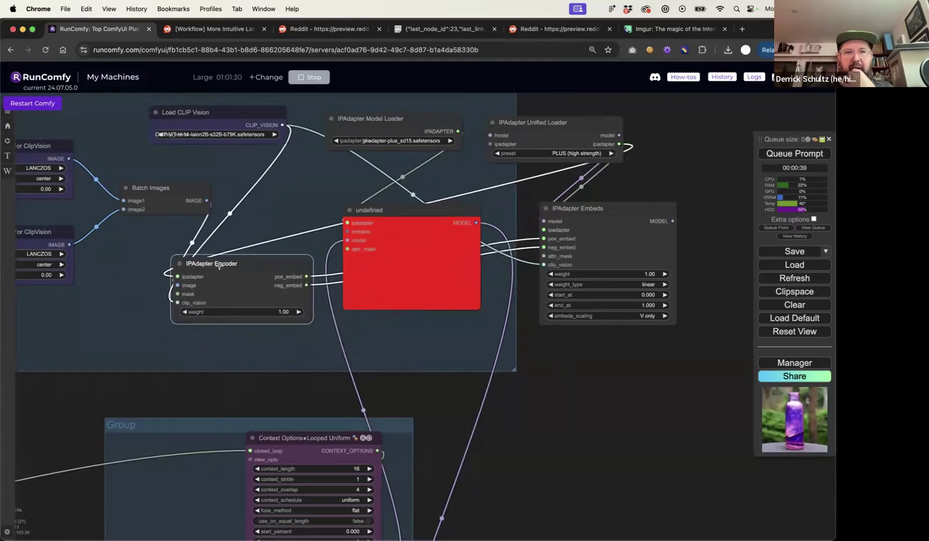
pyautogui.moveTo(380, 209); pyautogui.dragTo(374, 207)
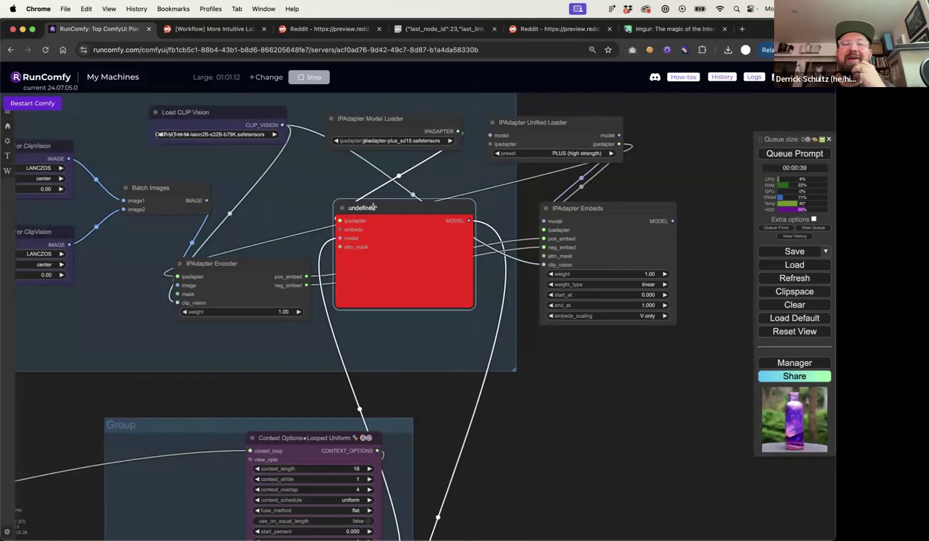
# - Delete the broken undefined node and move IPAdapter Embeds into its place beside the IPAdapter Encoder
pyautogui.press('Delete')
pyautogui.moveTo(265, 264); pyautogui.dragTo(261, 263)
pyautogui.moveTo(583, 208); pyautogui.dragTo(382, 229)
# - Delete the IPAdapter Model Loader and move the IPAdapter Unified Loader into its place above IPAdapter Embeds
pyautogui.moveTo(377, 119); pyautogui.dragTo(371, 114)
pyautogui.press('Delete')
pyautogui.moveTo(530, 117); pyautogui.dragTo(388, 118)
pyautogui.moveTo(510, 424)
pyautogui.mouseDown()
pyautogui.moveTo(525, 387)
pyautogui.moveTo(508, 416)
pyautogui.mouseUp()
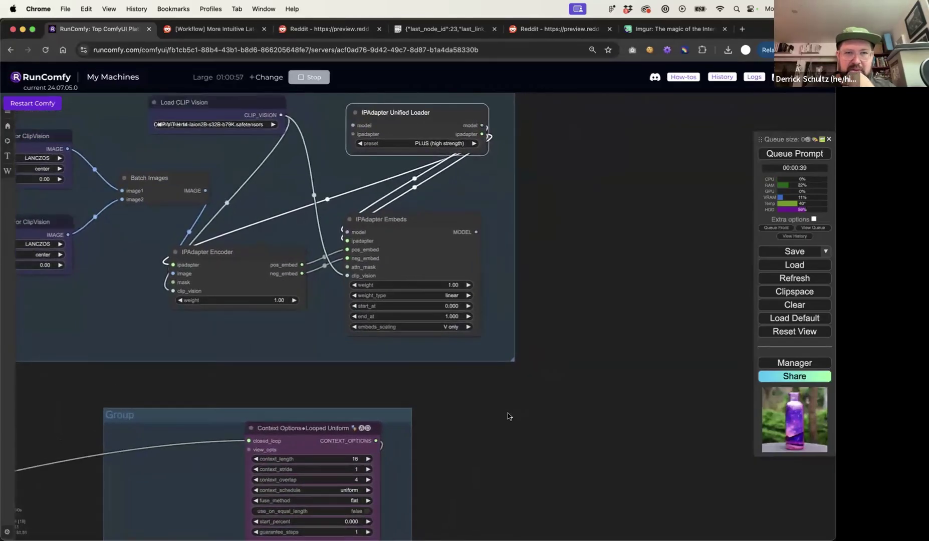
pyautogui.moveTo(416, 117); pyautogui.dragTo(398, 120)
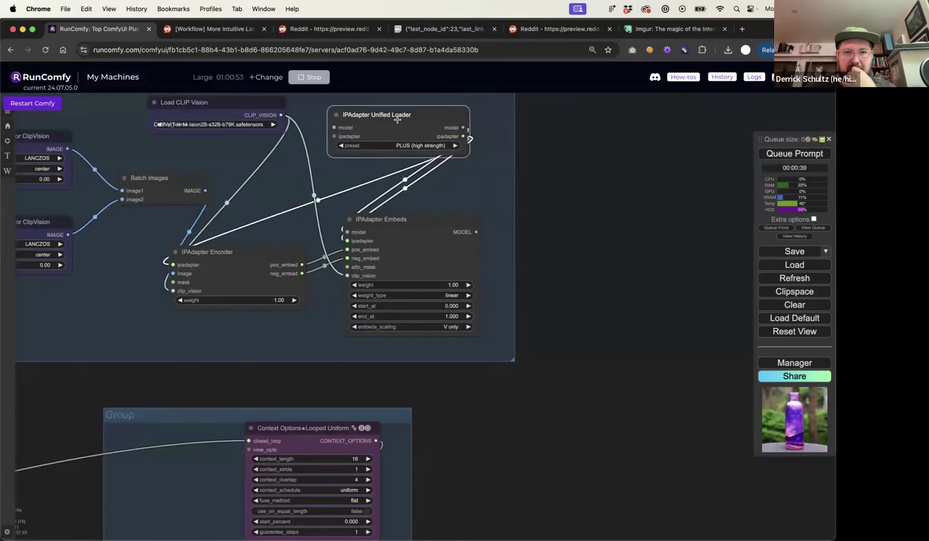
# - Connect the AnimateDiff Loader's MODEL output to the IPAdapter Unified Loader's model input and reposition the Unified Loader
pyautogui.moveTo(468, 457); pyautogui.dragTo(468, 346)
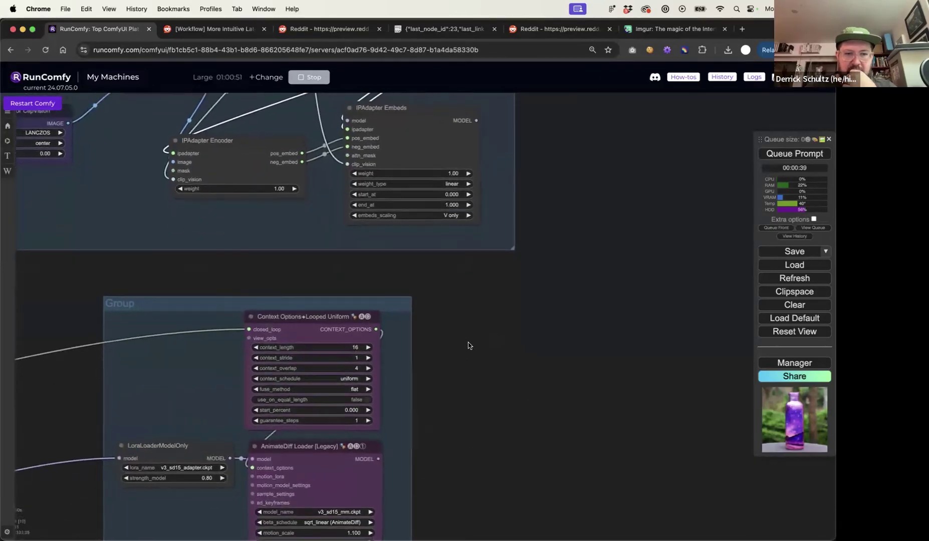
pyautogui.moveTo(382, 461); pyautogui.dragTo(429, 386)
pyautogui.scroll(10, 430, 398)
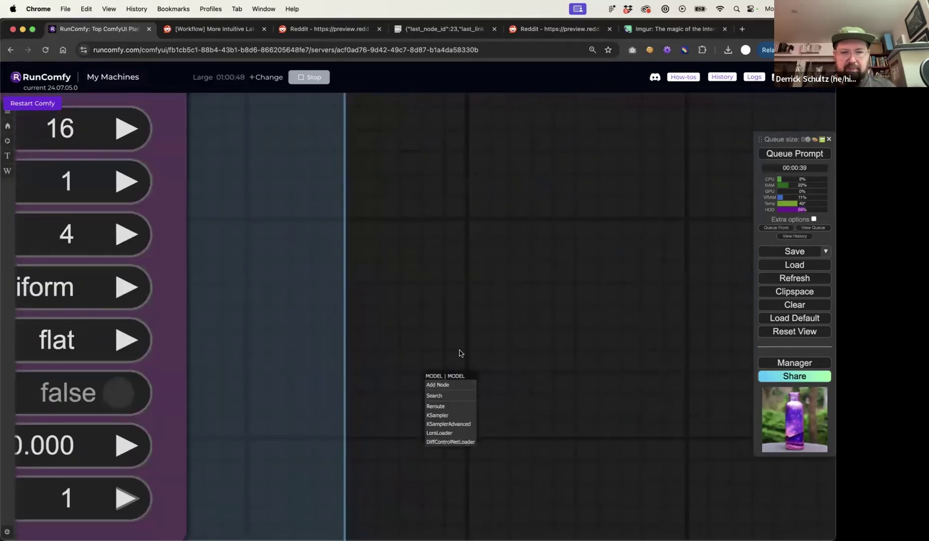
pyautogui.click(464, 366)
pyautogui.scroll(-8, 491, 339)
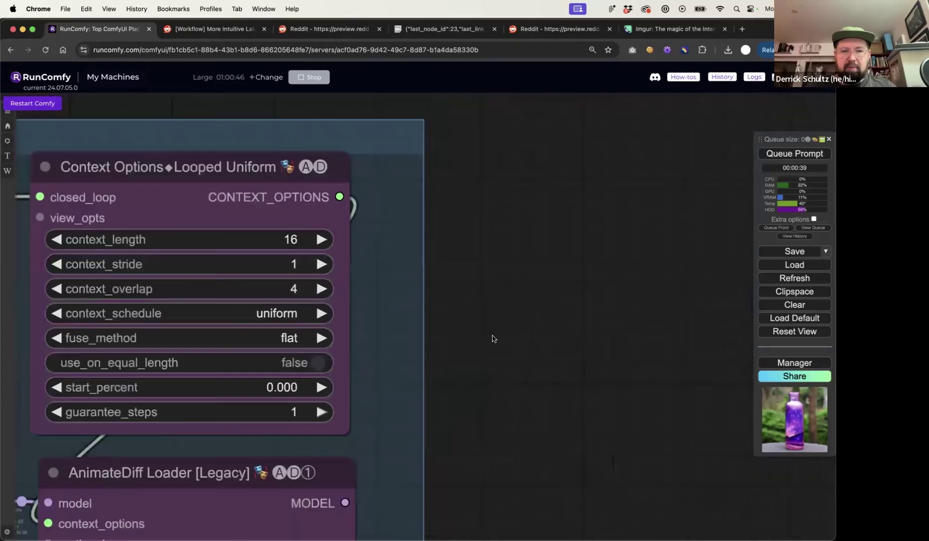
pyautogui.scroll(-4, 486, 356)
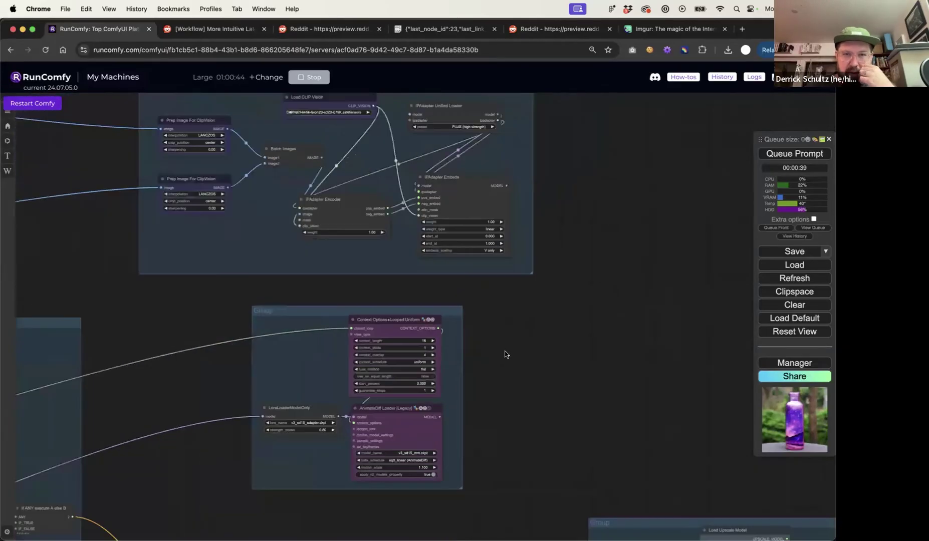
pyautogui.moveTo(439, 417); pyautogui.dragTo(409, 115)
pyautogui.moveTo(464, 124); pyautogui.dragTo(465, 136)
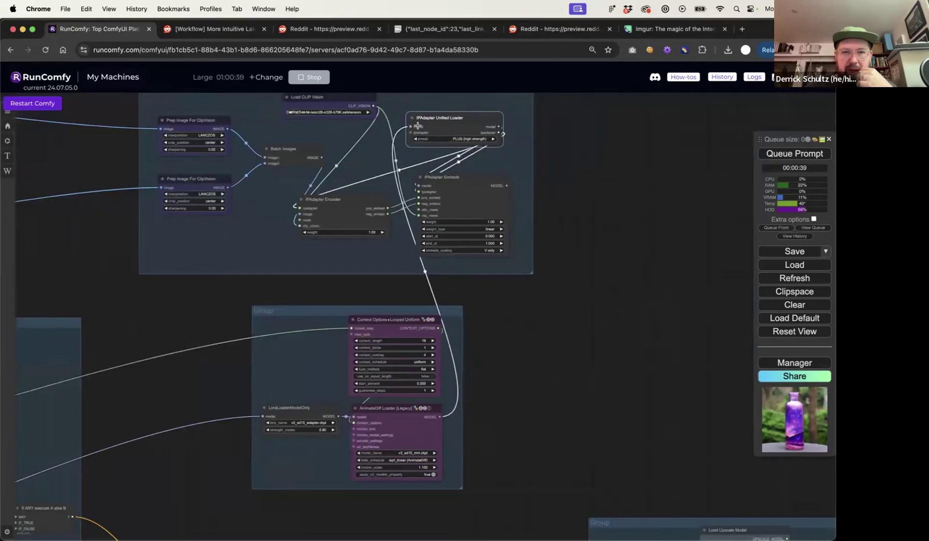
# - Search the nodes for "rerout" and add a Reroute node in the empty space below and beside the IPAdapter group
pyautogui.moveTo(509, 185); pyautogui.dragTo(546, 372)
pyautogui.scroll(-3, 546, 341)
pyautogui.scroll(-5, 546, 340)
pyautogui.scroll(6, 552, 333)
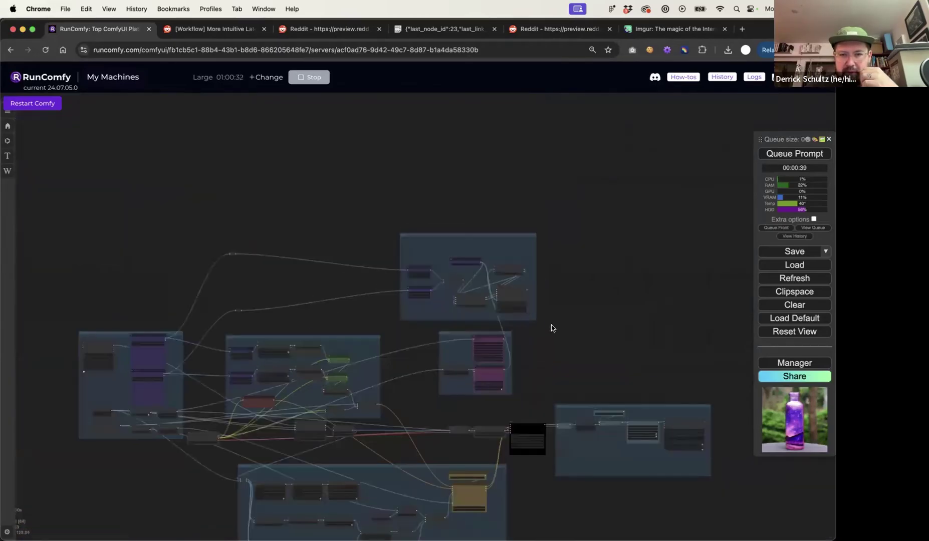
pyautogui.scroll(5, 552, 322)
pyautogui.moveTo(546, 358); pyautogui.dragTo(528, 251)
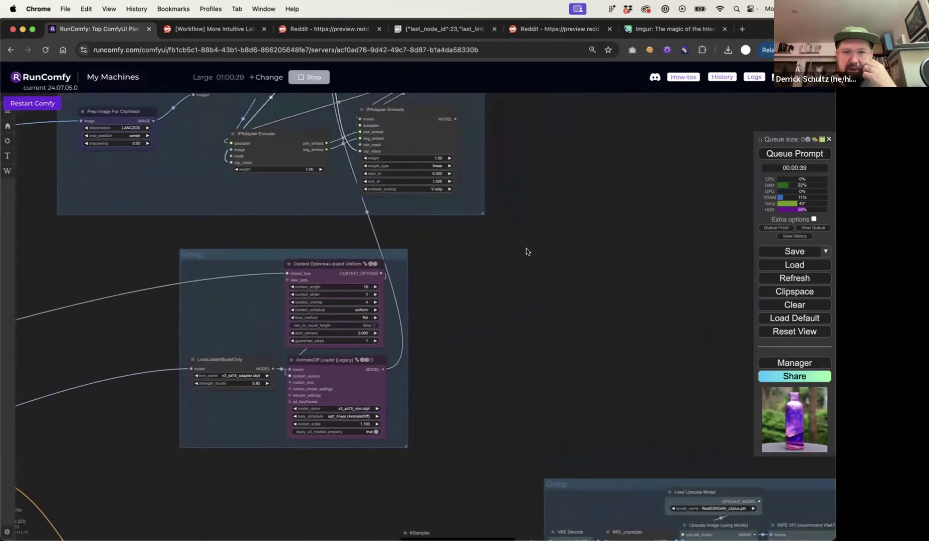
pyautogui.doubleClick(485, 275)
pyautogui.write('rerout')
pyautogui.click(476, 287)
pyautogui.moveTo(499, 278); pyautogui.dragTo(500, 262)
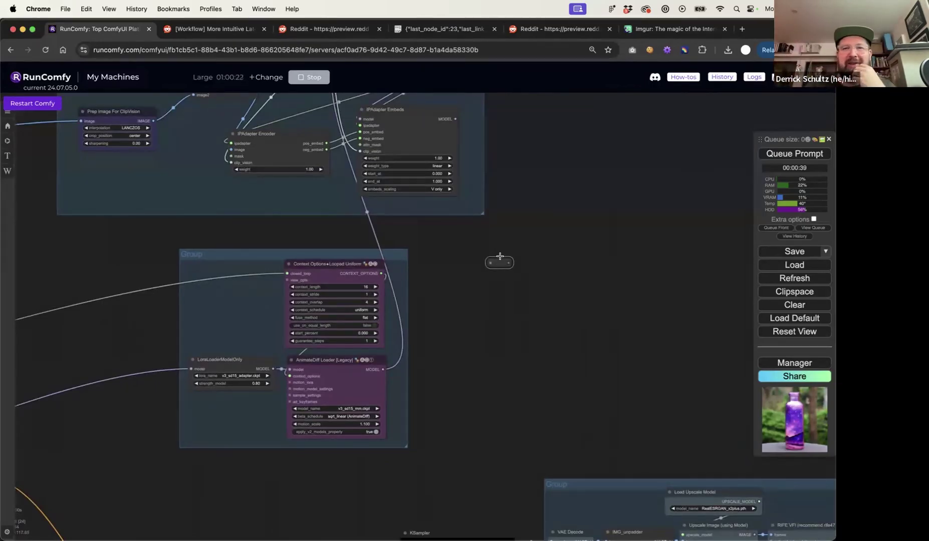
# - Route the IPAdapter Embeds MODEL output through the Reroute node into the KSampler's model input
pyautogui.moveTo(456, 120); pyautogui.dragTo(528, 269)
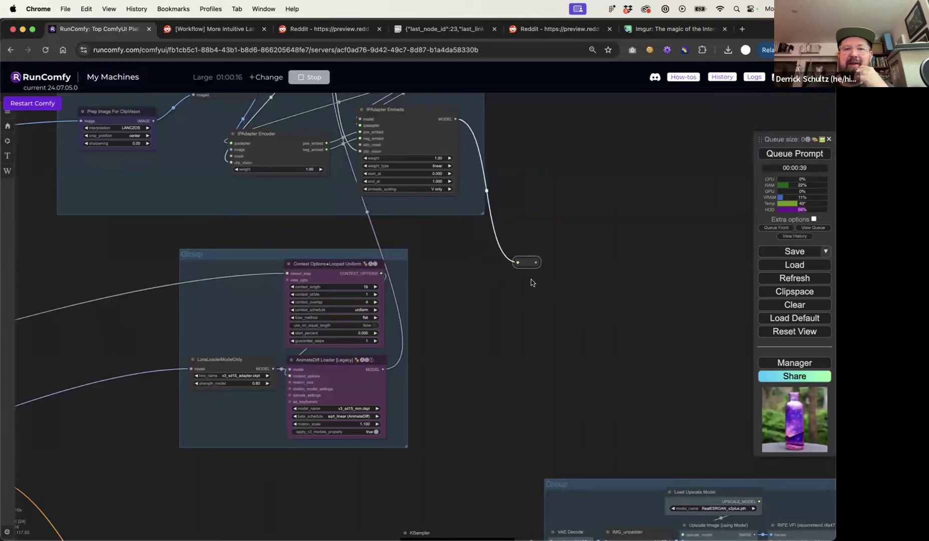
pyautogui.scroll(-3, 474, 350)
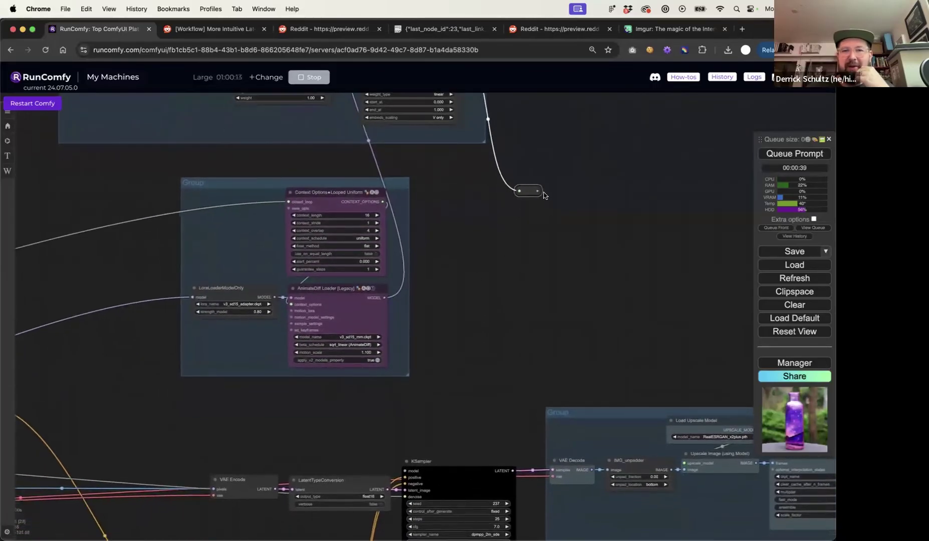
pyautogui.moveTo(537, 191); pyautogui.dragTo(406, 472)
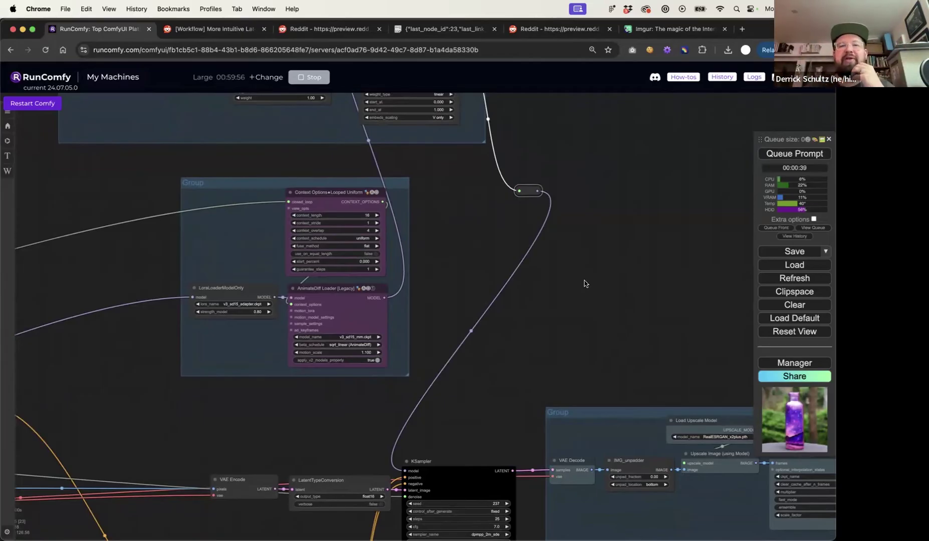
pyautogui.moveTo(570, 224); pyautogui.dragTo(481, 258)
pyautogui.scroll(-4, 496, 204)
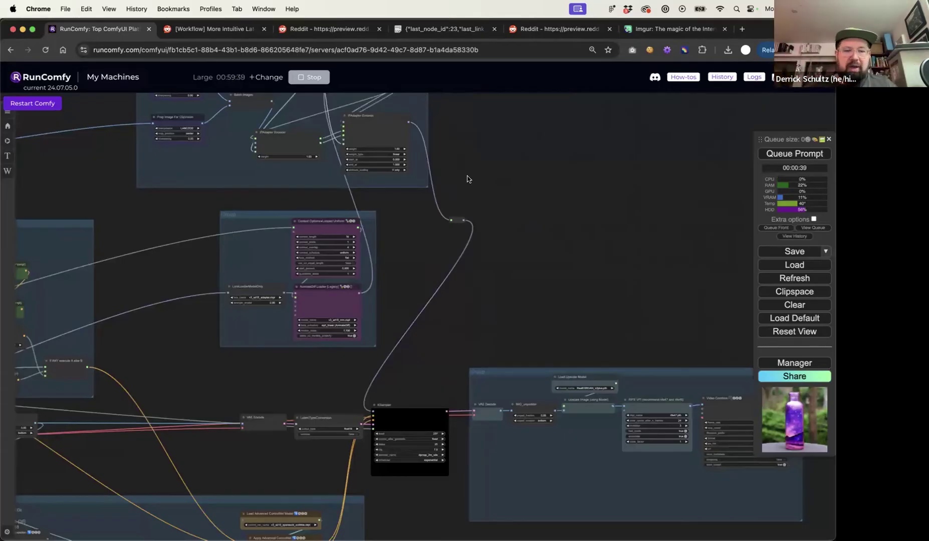
# - Open the Eden website in a new browser tab and sign in with a Google account
pyautogui.press('super+t')
pyautogui.write('eden')
pyautogui.press('Return')
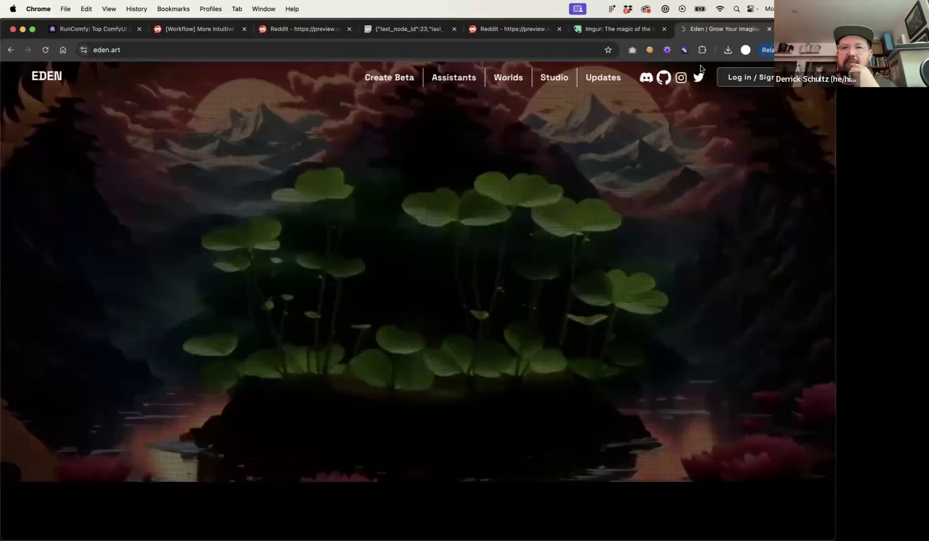
pyautogui.click(741, 77)
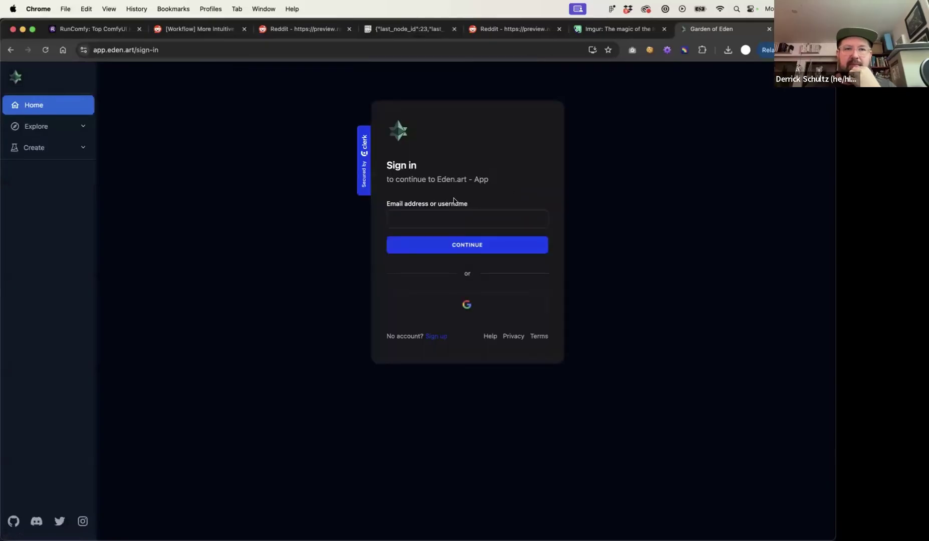
pyautogui.click(456, 303)
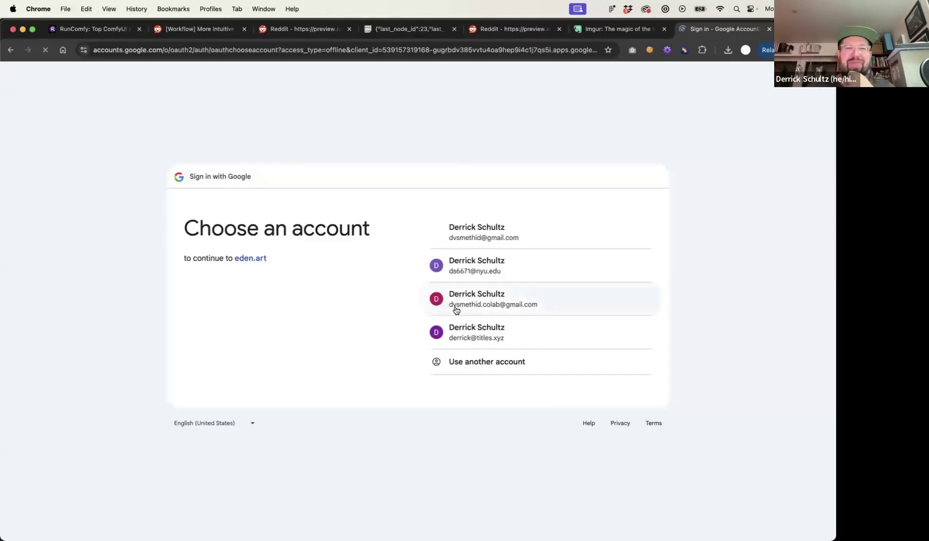
pyautogui.click(497, 234)
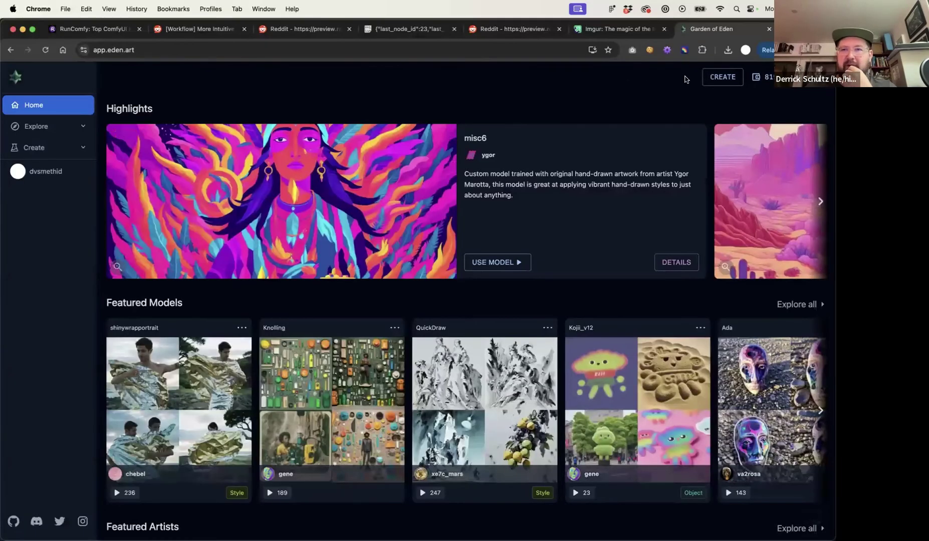
# - Look through Eden's creation page and the account's profile of past creations, and return to the creation page
pyautogui.click(721, 78)
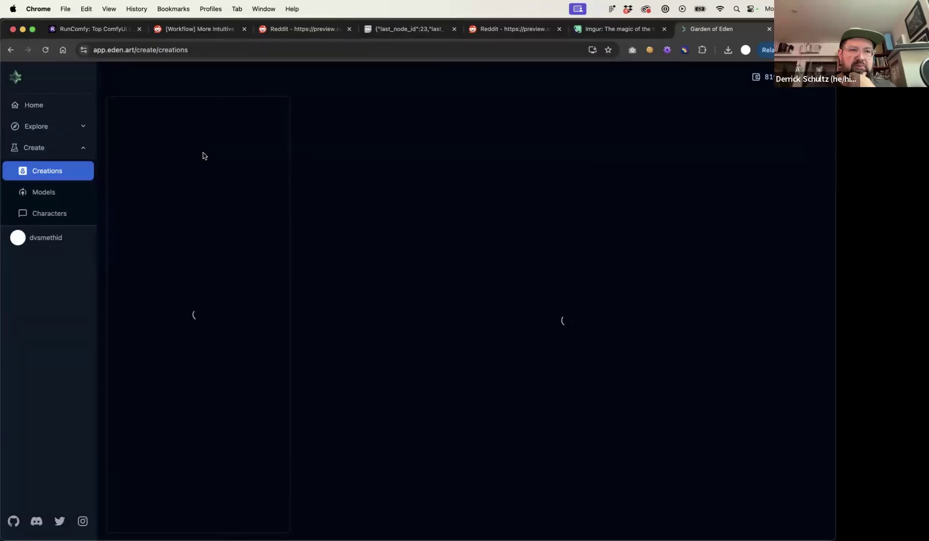
pyautogui.click(48, 238)
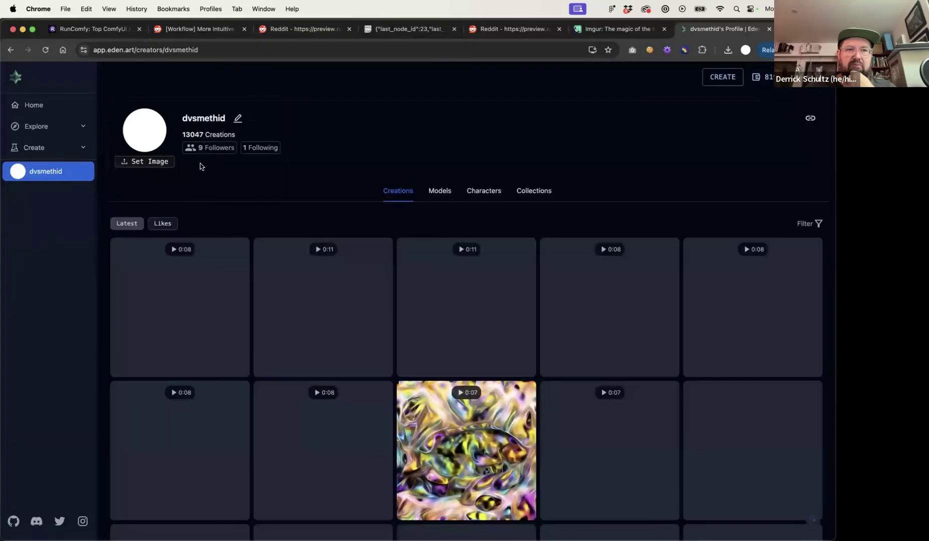
pyautogui.click(727, 76)
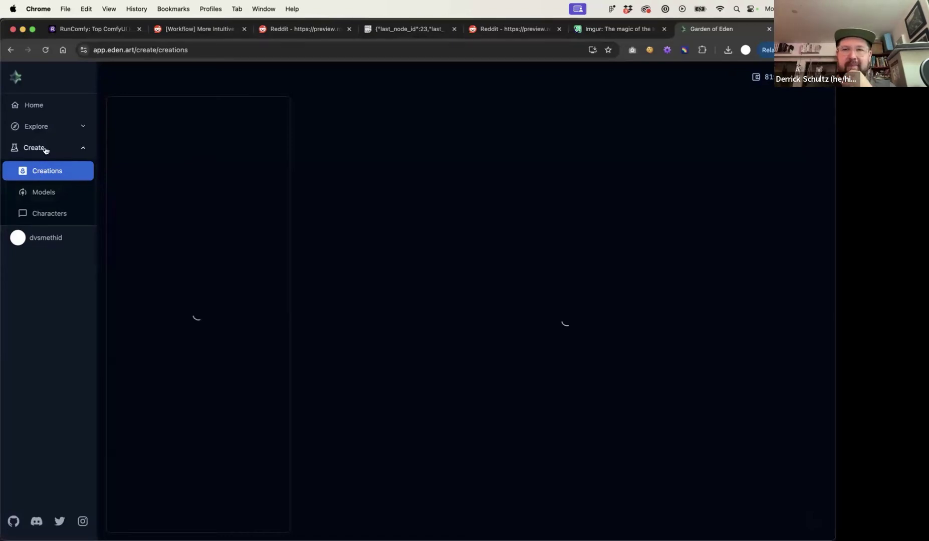
pyautogui.click(38, 191)
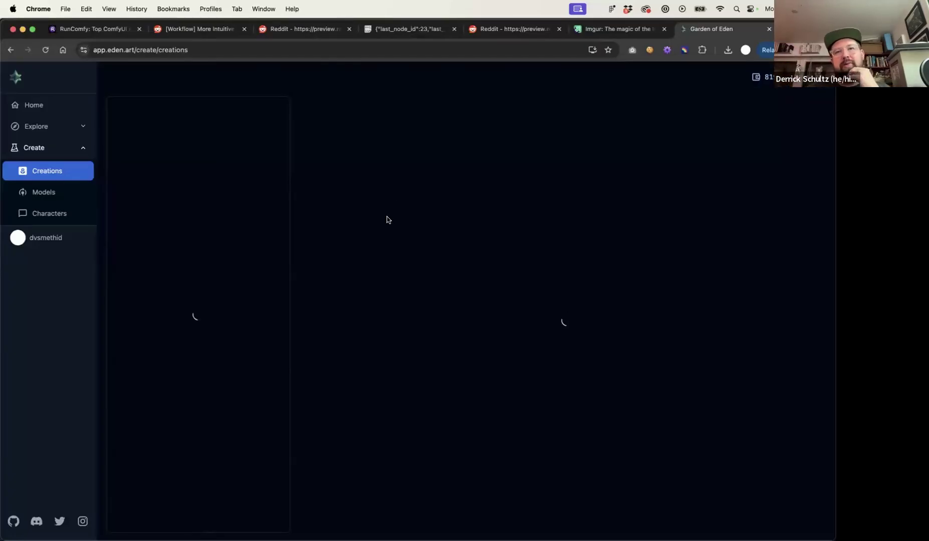
# - Switch back to the RunComfy workflow and nudge the Load Video and lower Load Image nodes within the Inputs group
pyautogui.click(93, 29)
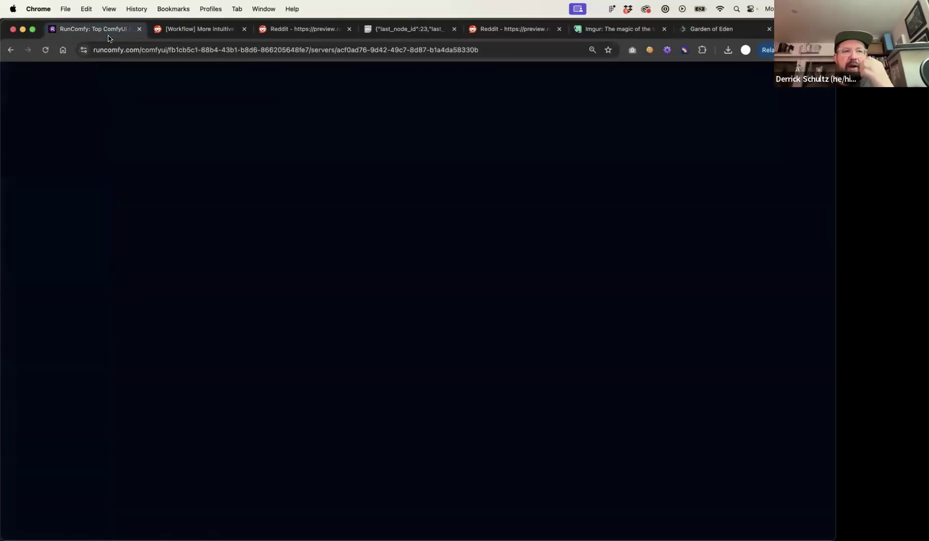
pyautogui.scroll(-10, 146, 210)
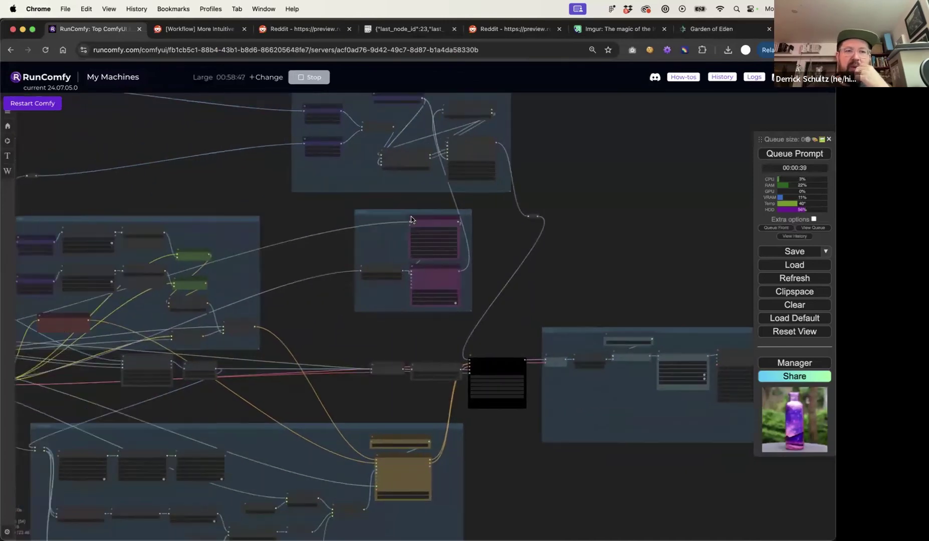
pyautogui.moveTo(373, 178); pyautogui.dragTo(494, 174)
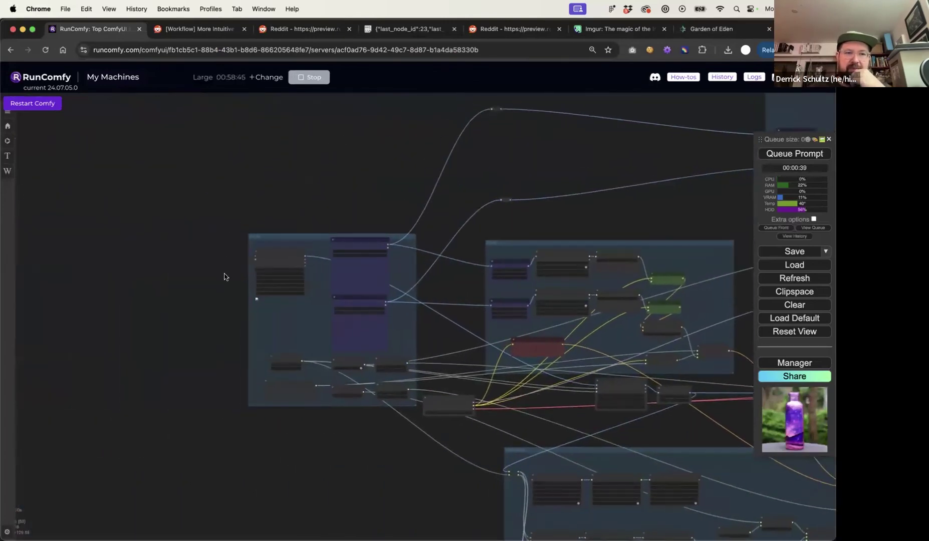
pyautogui.scroll(5, 235, 306)
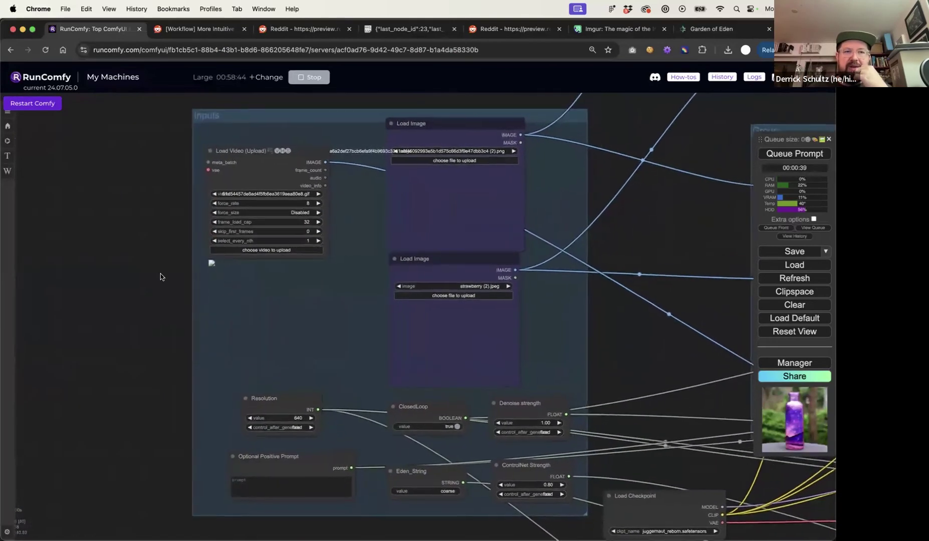
pyautogui.moveTo(241, 166); pyautogui.dragTo(238, 159)
pyautogui.click(422, 124)
pyautogui.moveTo(444, 269); pyautogui.dragTo(445, 275)
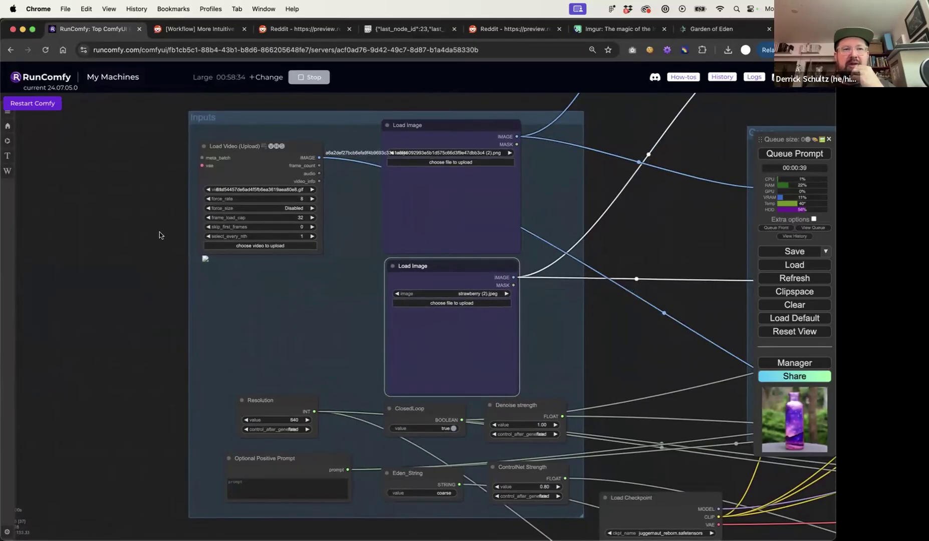
# - Search Google for "pexels video" in the Reddit workflow tab and open the Pexels free stock videos page
pyautogui.click(198, 29)
pyautogui.write('pexels vid')
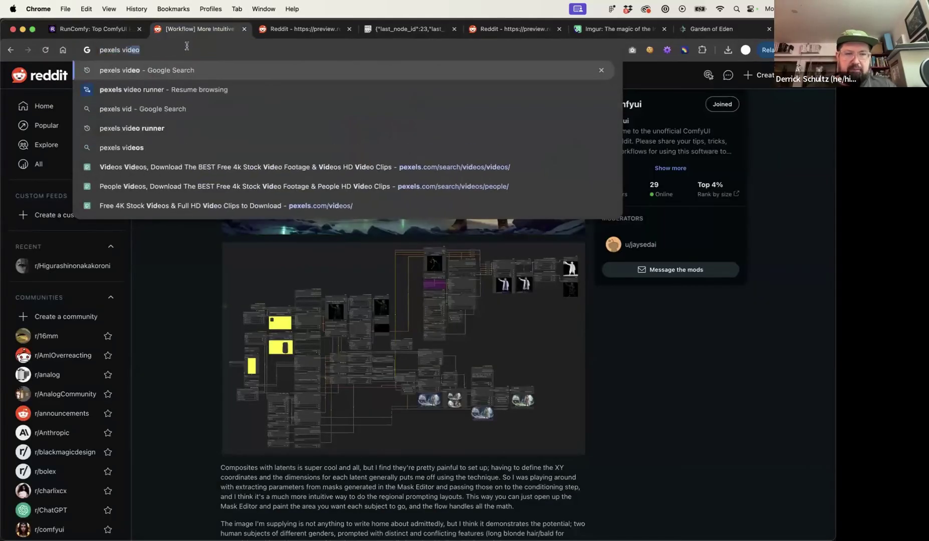
pyautogui.press('Return')
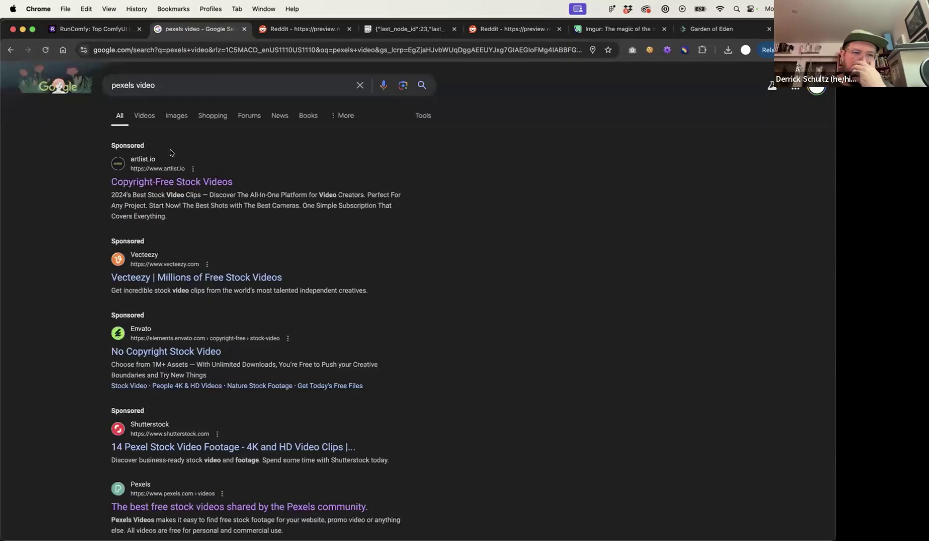
pyautogui.scroll(-4, 159, 377)
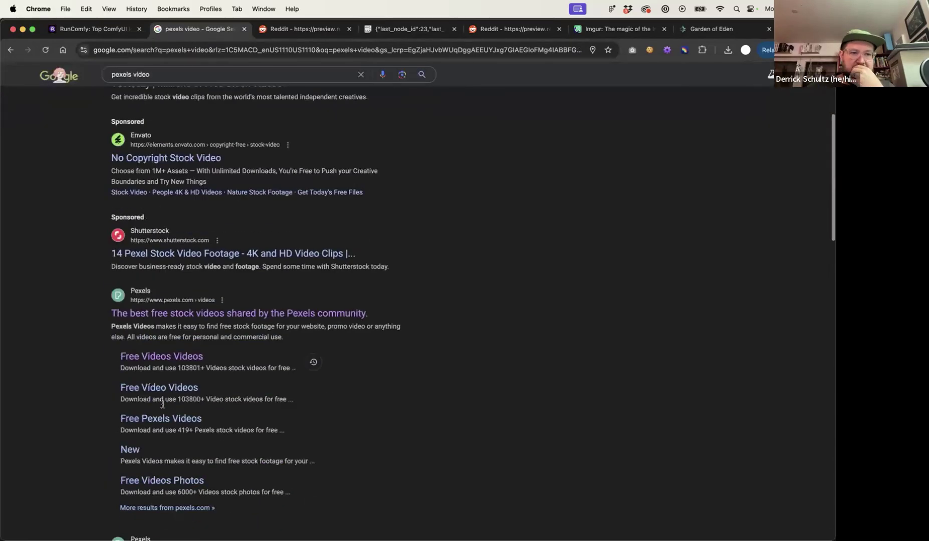
pyautogui.click(158, 314)
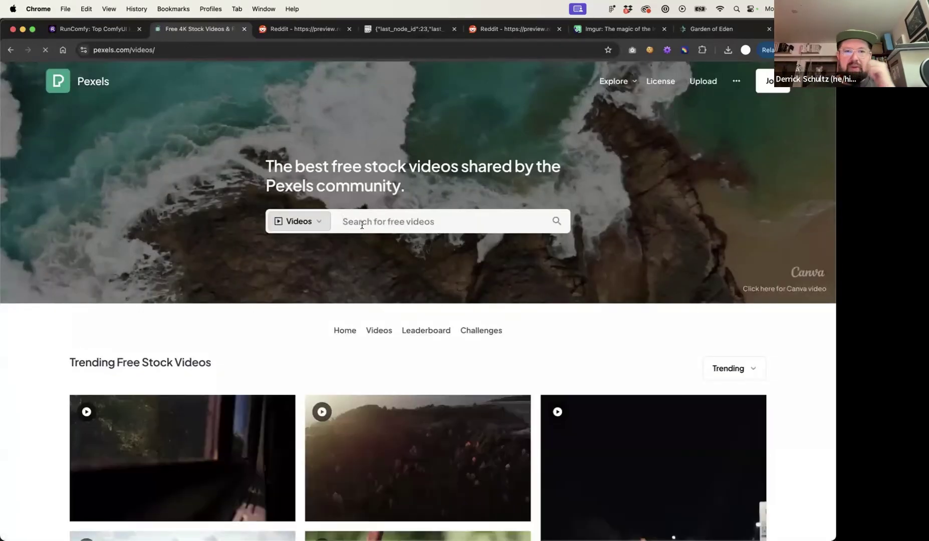
# - Search Pexels videos for "beach scene" and browse the results for a suitable input clip
pyautogui.click(362, 223)
pyautogui.write('bea')
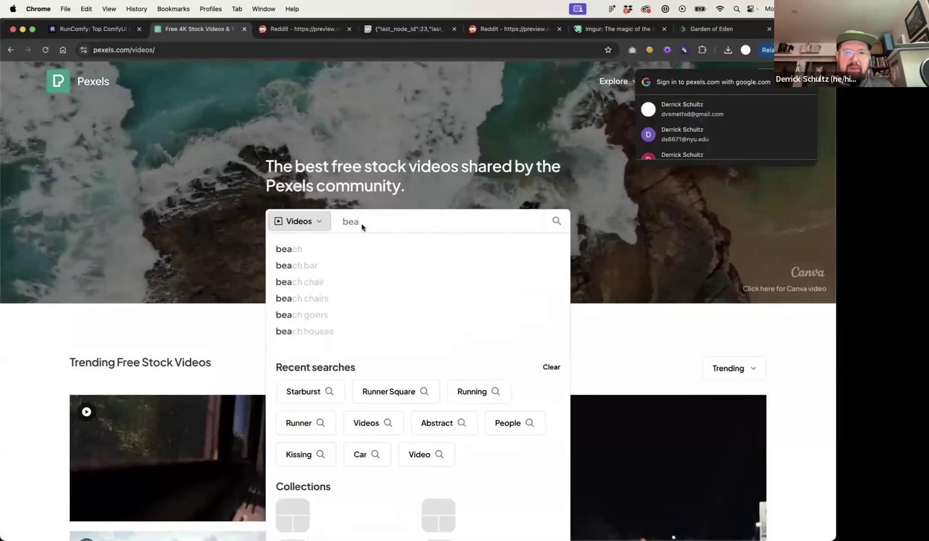
pyautogui.write('ch scene')
pyautogui.press('Return')
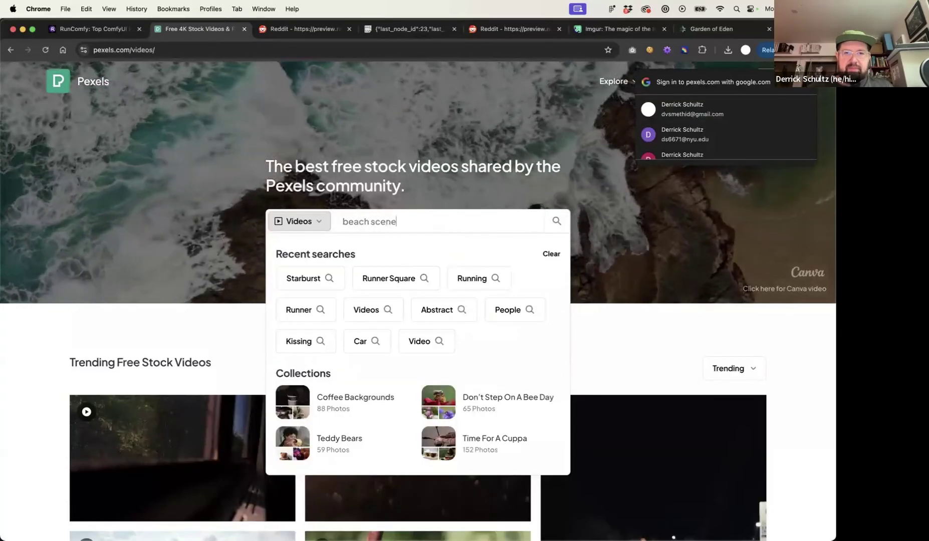
pyautogui.scroll(-10, 381, 287)
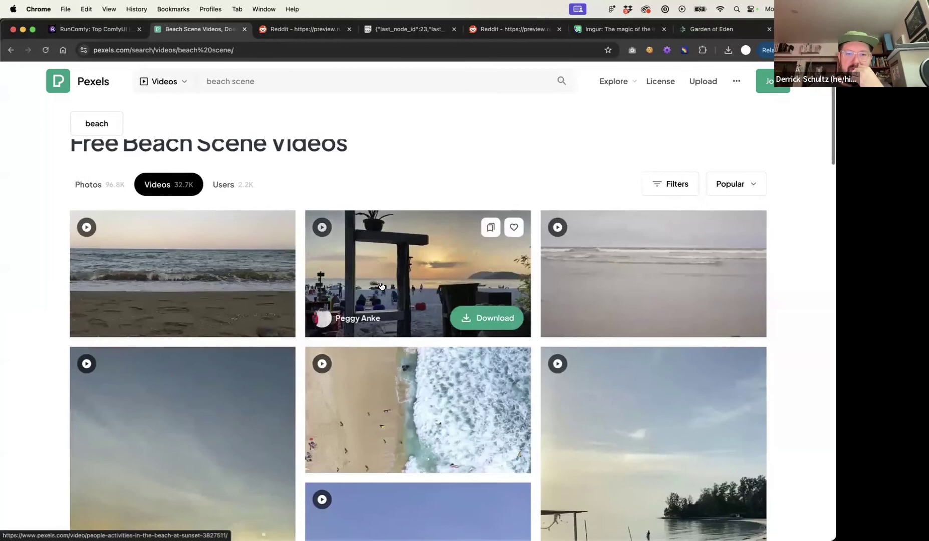
pyautogui.scroll(-15, 381, 286)
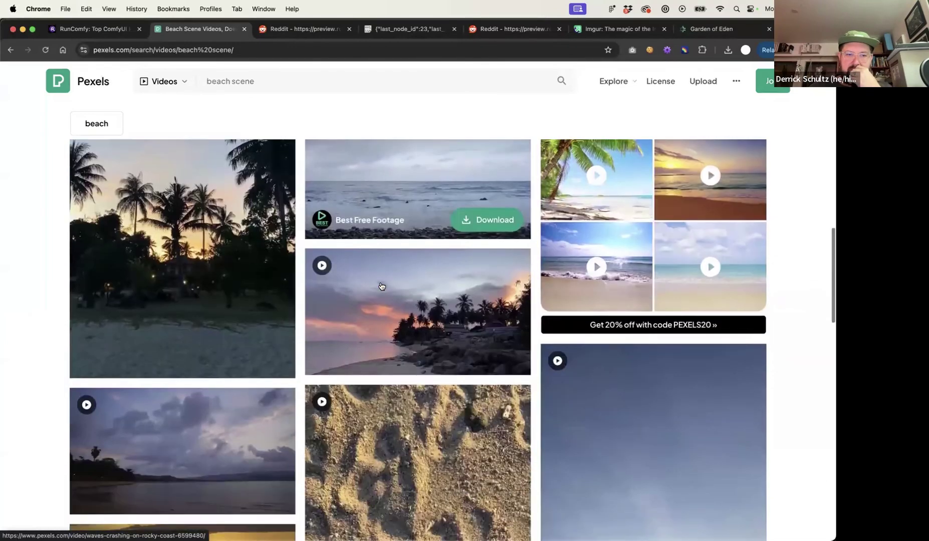
# - Look through more of the beach scene results and search Pexels videos for "waves" instead
pyautogui.scroll(-15, 381, 286)
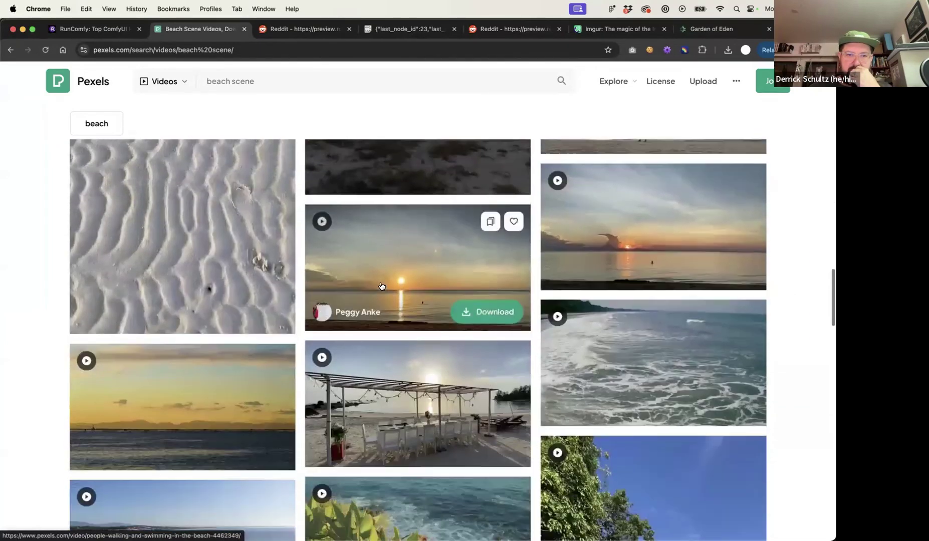
pyautogui.scroll(-5, 381, 286)
pyautogui.scroll(20, 381, 286)
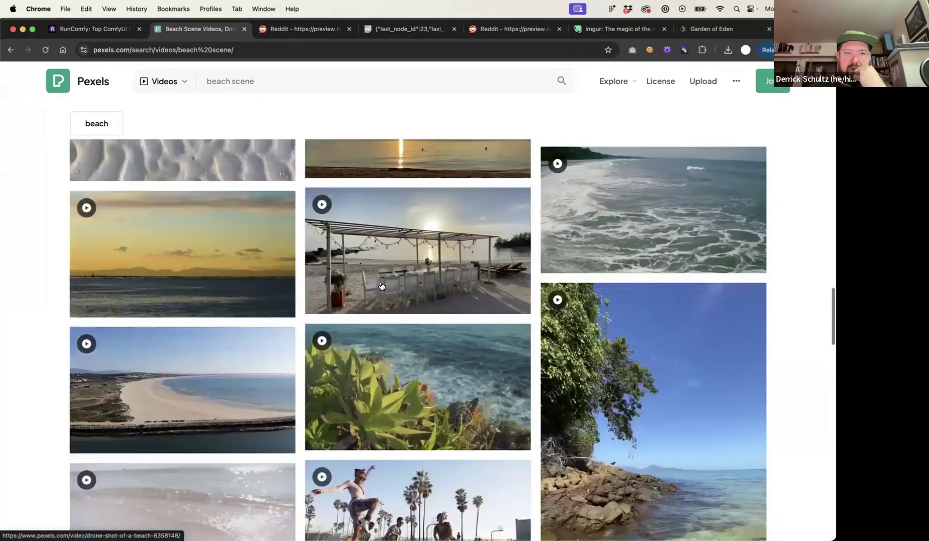
pyautogui.doubleClick(264, 83)
pyautogui.tripleClick(264, 83)
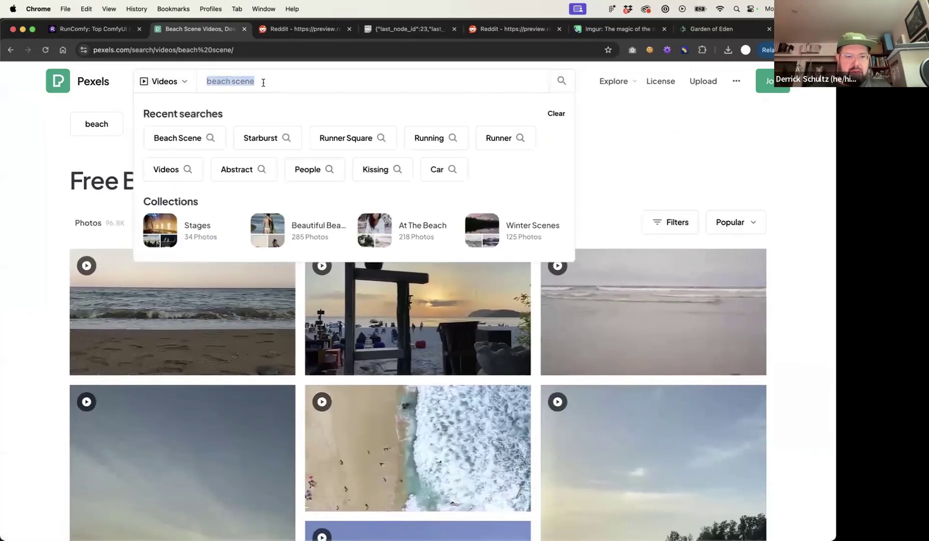
pyautogui.write('waves')
pyautogui.press('Return')
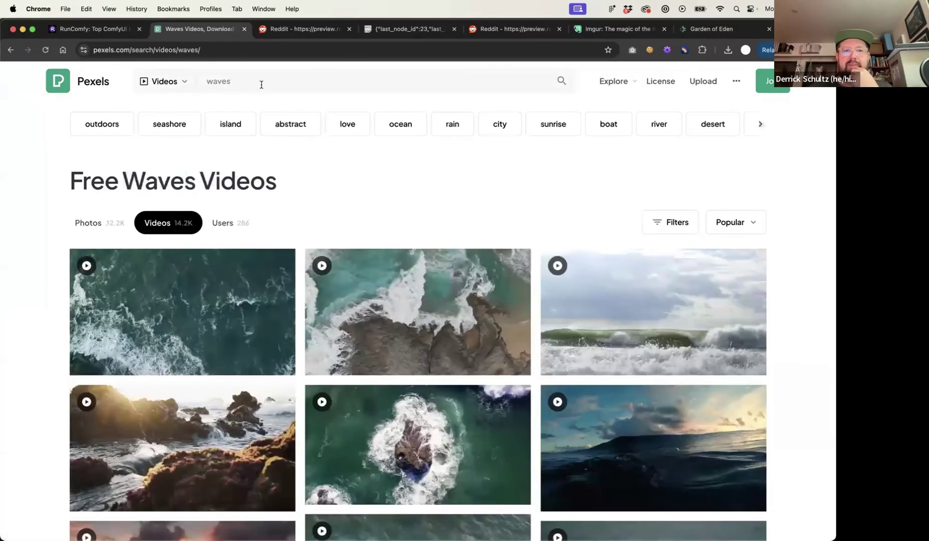
# - Find the clip of waves crashing on rocks at sunset and save it to the Desktop as 1093651-hd_1920_1080_30fps
pyautogui.scroll(-10, 374, 159)
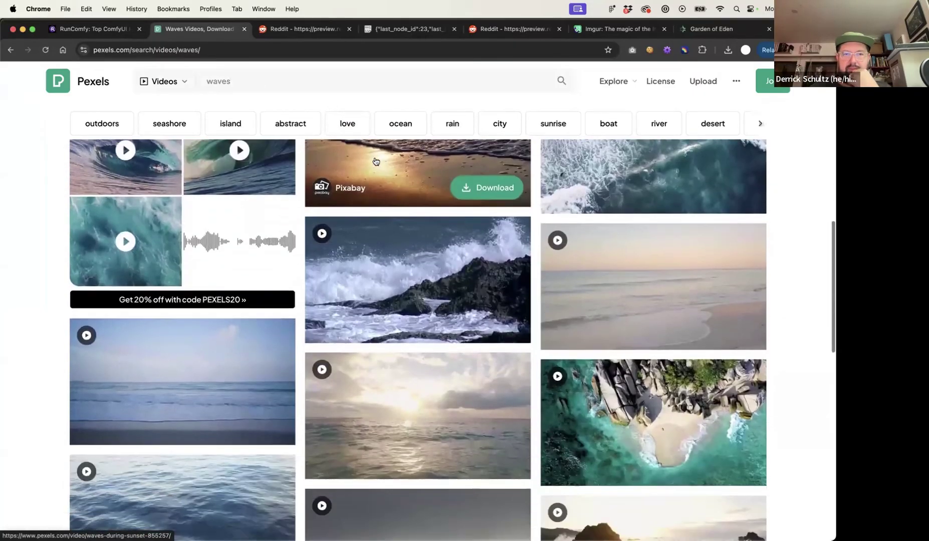
pyautogui.scroll(-7, 374, 160)
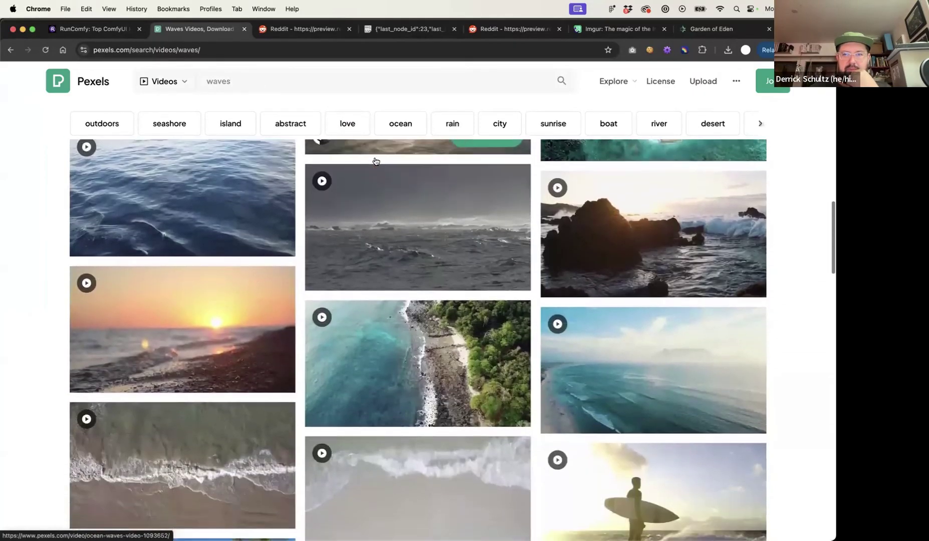
pyautogui.moveTo(658, 219)
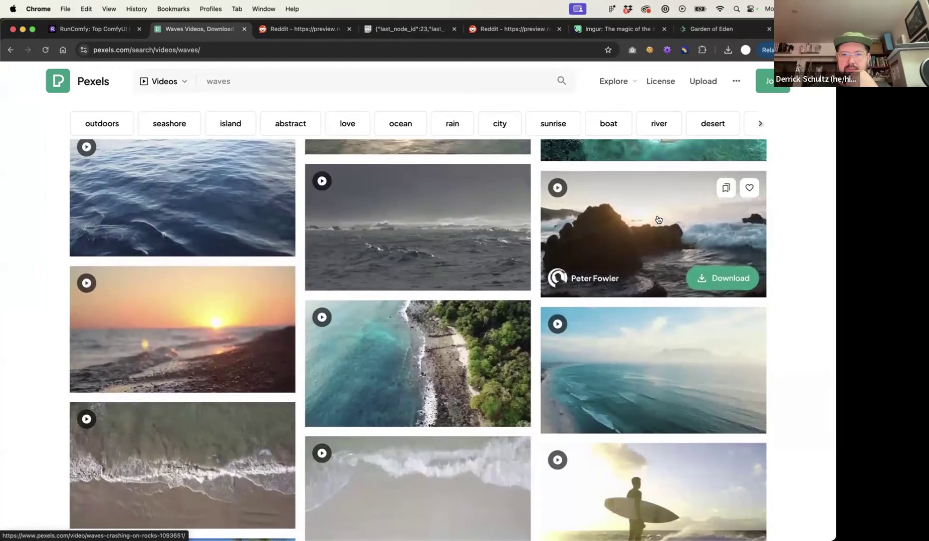
pyautogui.click(733, 279)
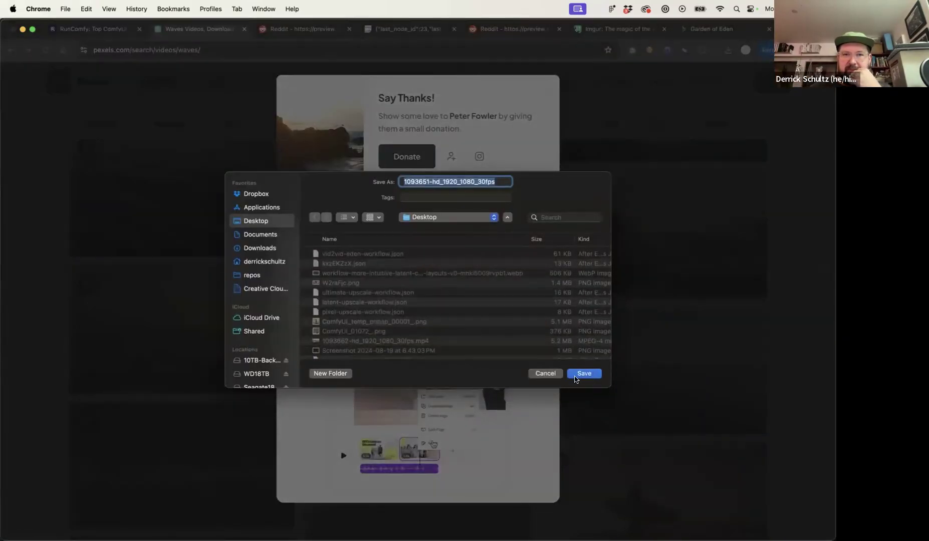
pyautogui.click(584, 375)
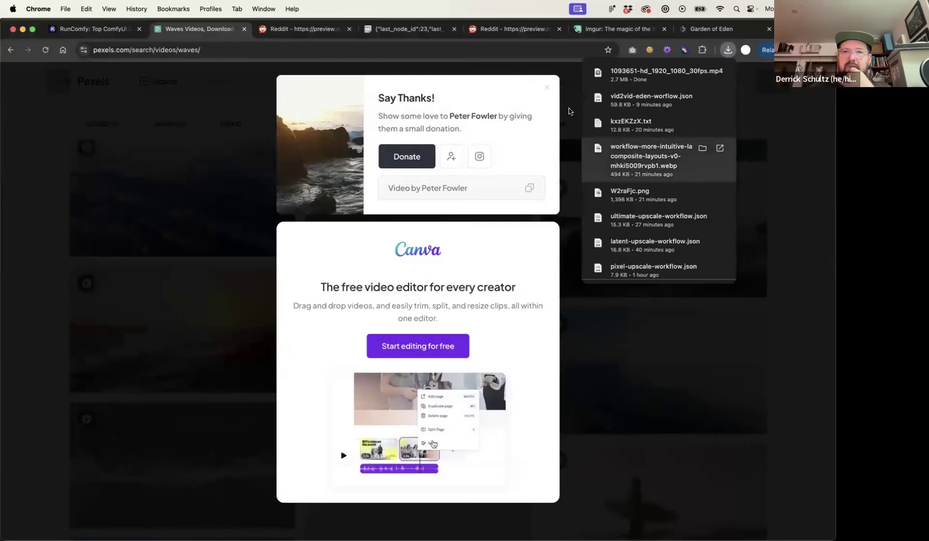
# - Return to the RunComfy workflow and upload 1093651-hd_1920_1080_30fps.mp4 from the Desktop into the Load Video node
pyautogui.click(79, 34)
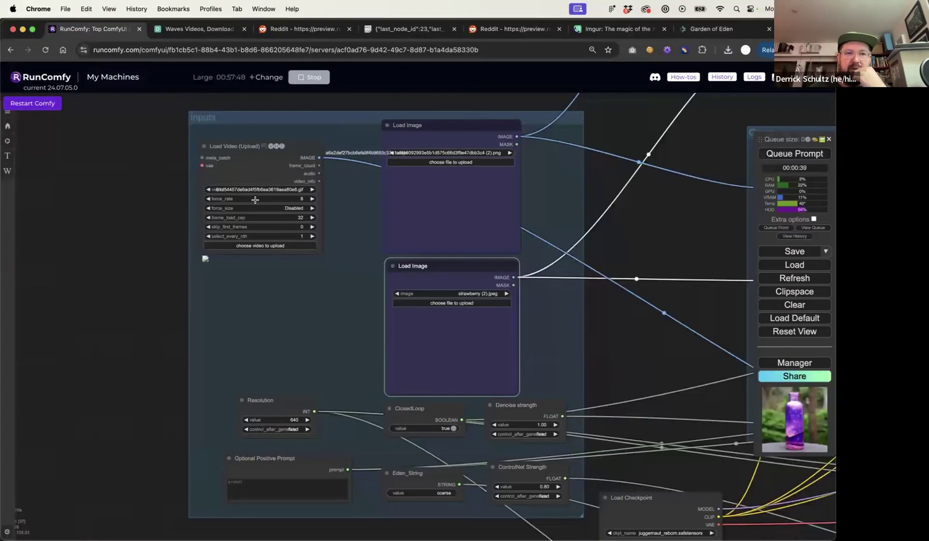
pyautogui.click(263, 246)
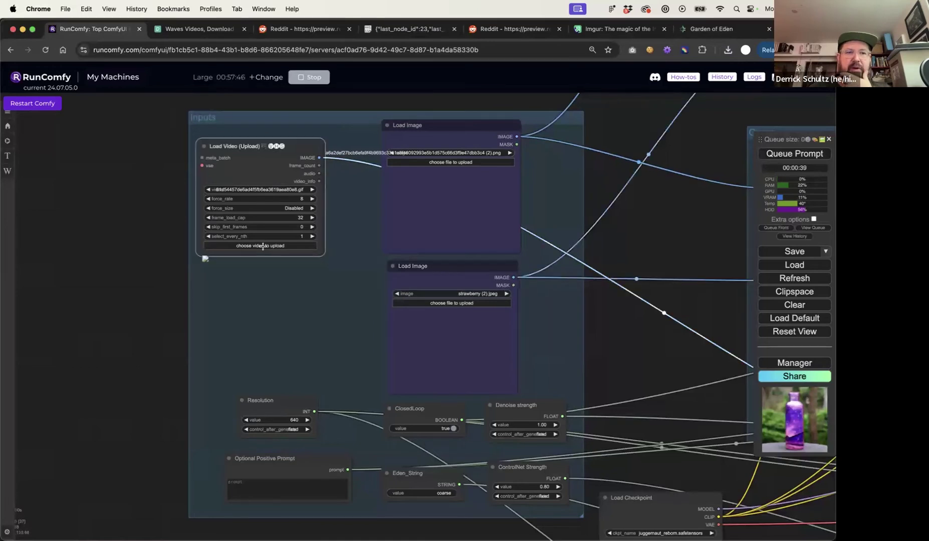
pyautogui.click(352, 224)
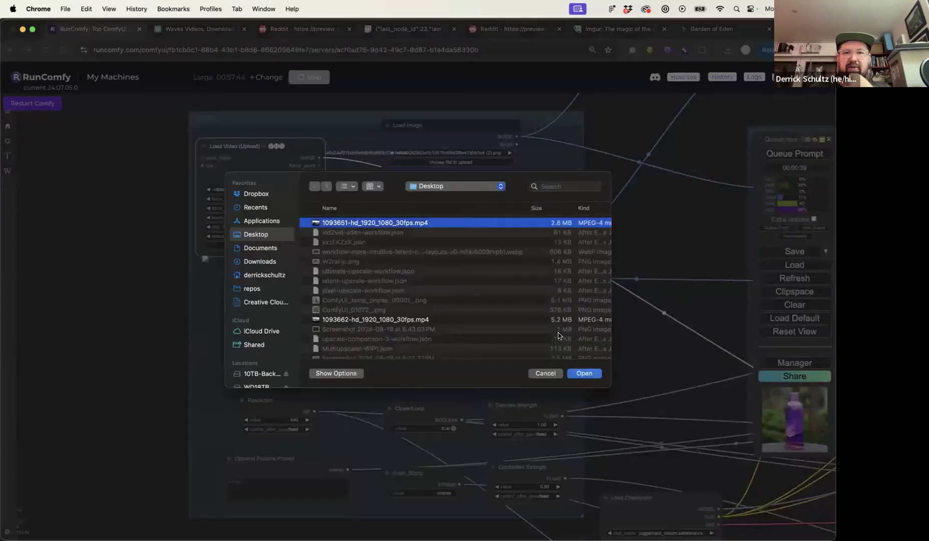
pyautogui.click(589, 375)
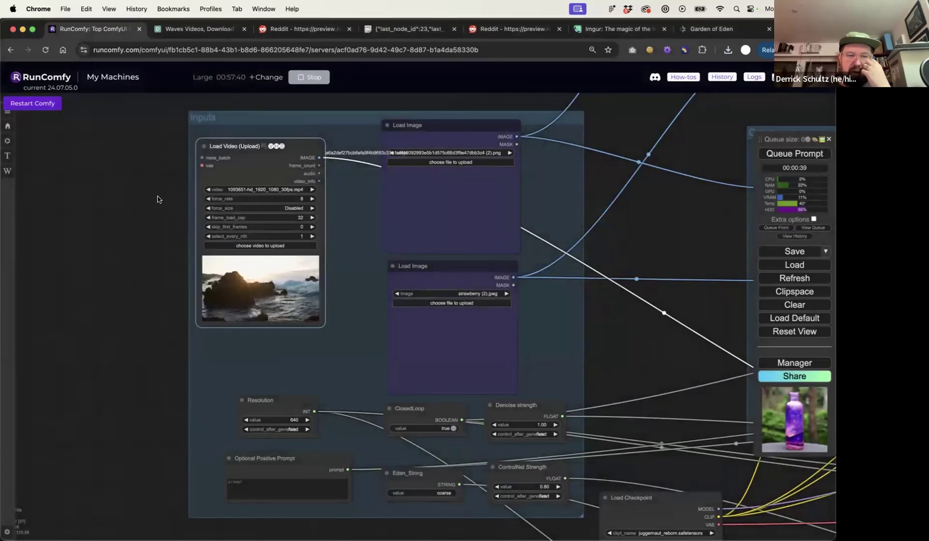
# - Review the force_rate and frame_load_cap settings of the Load Video node
pyautogui.scroll(3, 157, 200)
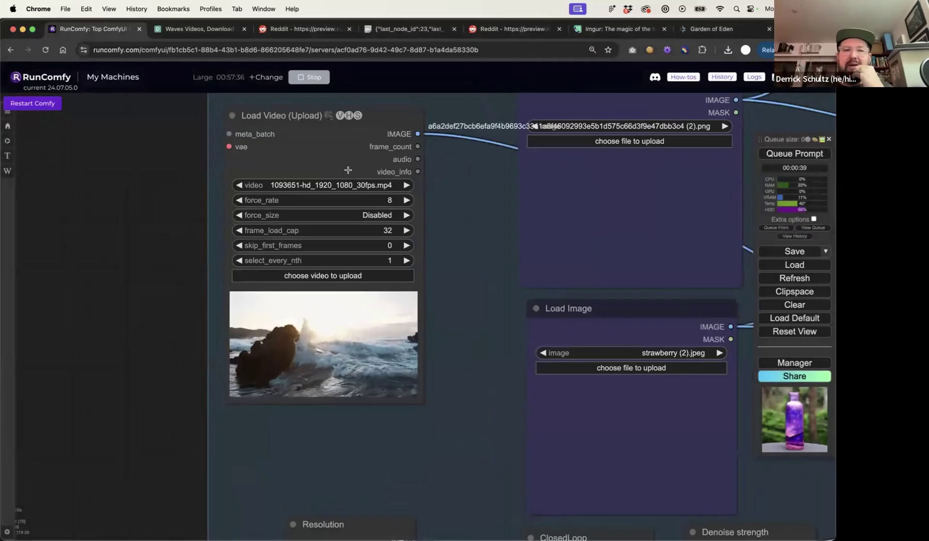
pyautogui.click(391, 200)
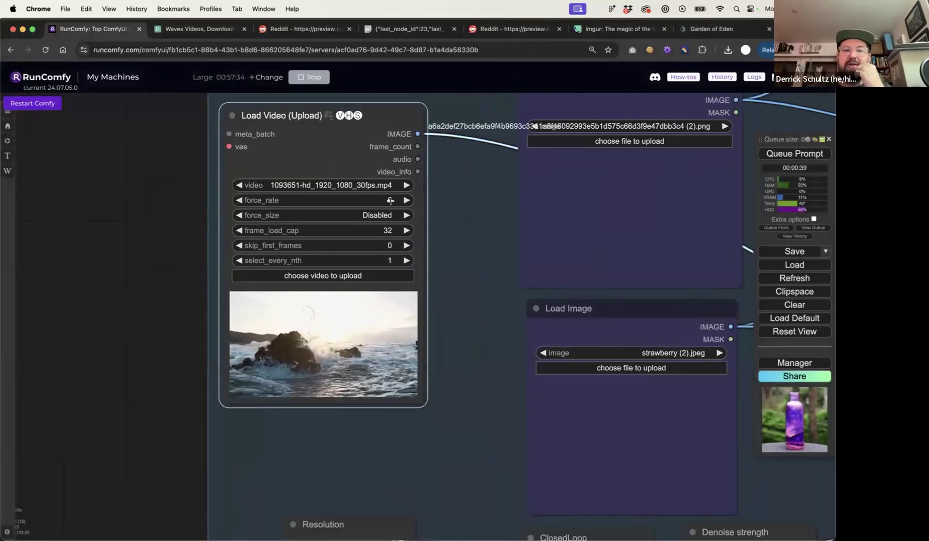
pyautogui.click(391, 201)
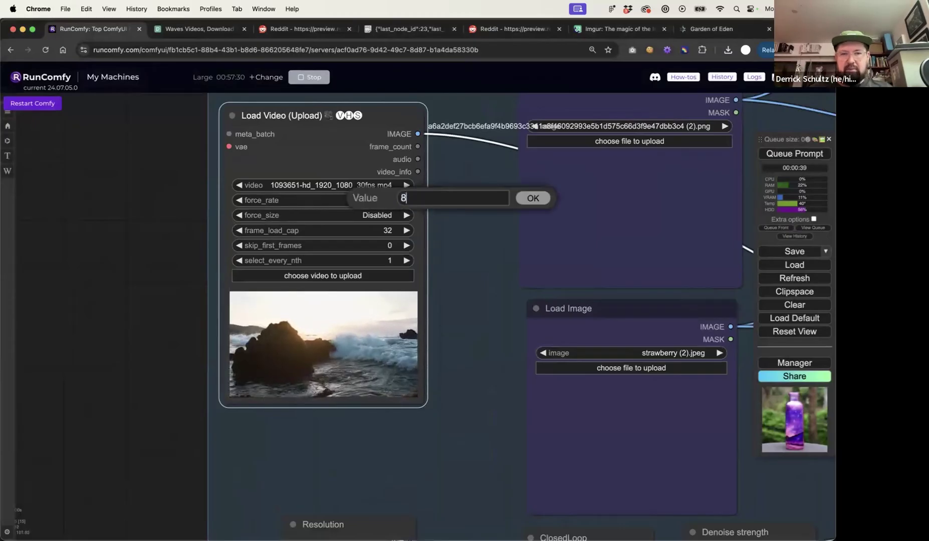
pyautogui.press('Return')
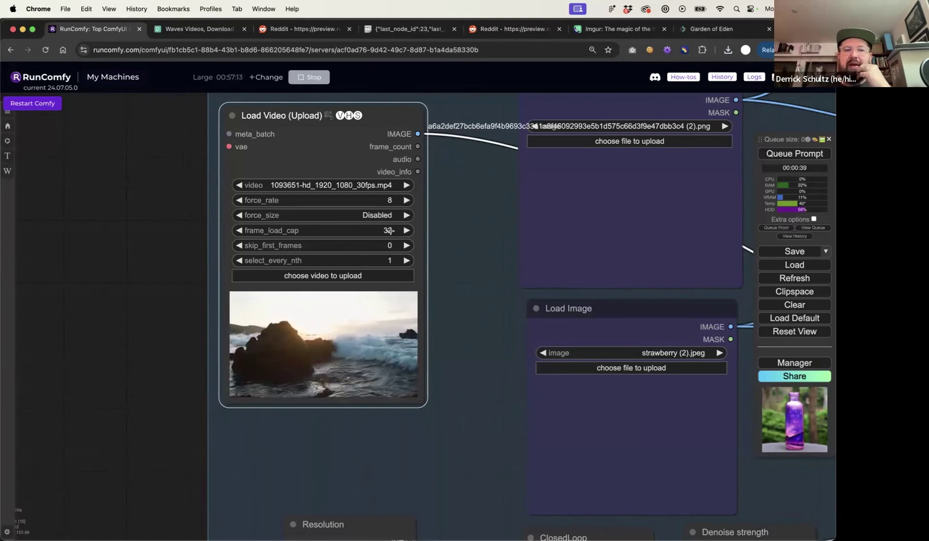
pyautogui.moveTo(389, 231); pyautogui.dragTo(390, 228)
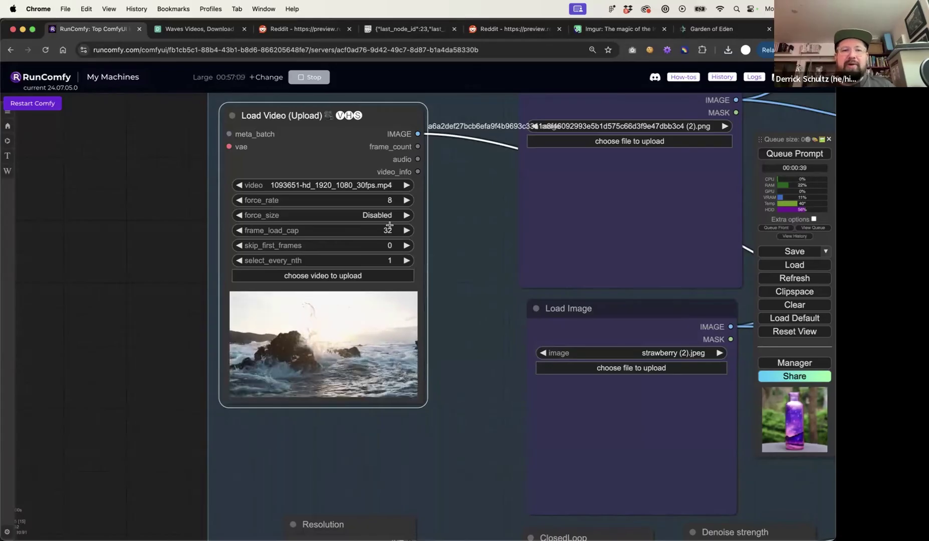
# - Preview the downloaded waves clip from the Desktop in QuickTime Player up to about 4 seconds, and return to the RunComfy workflow
pyautogui.press('super+Tab')
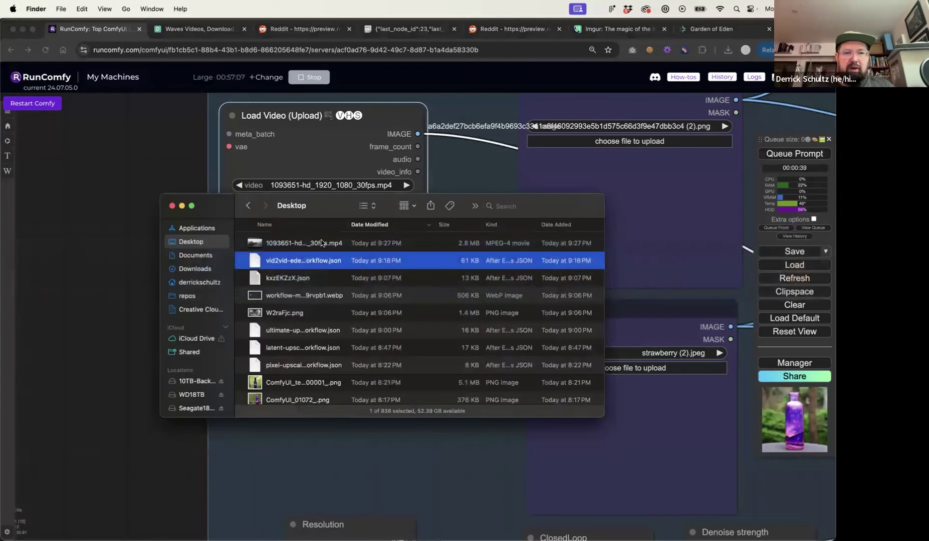
pyautogui.doubleClick(321, 243)
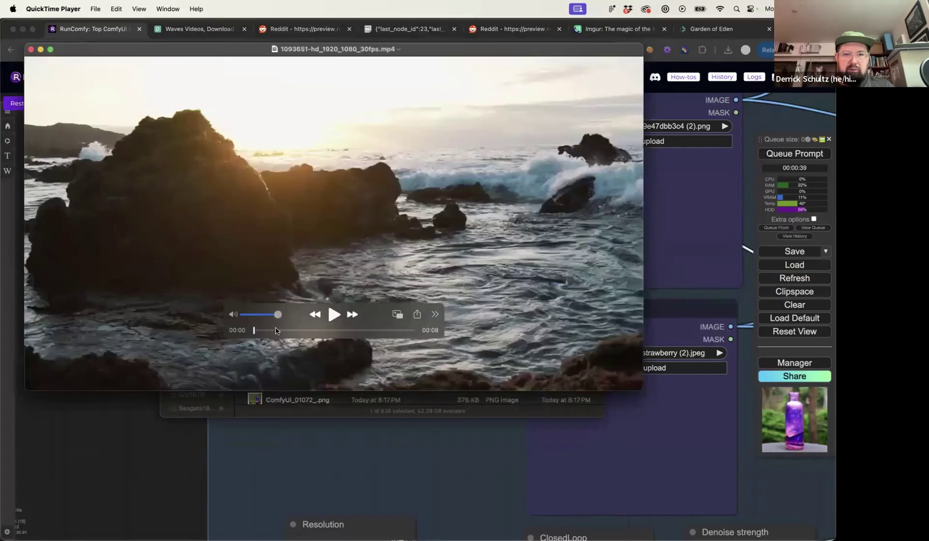
pyautogui.moveTo(253, 331); pyautogui.dragTo(339, 330)
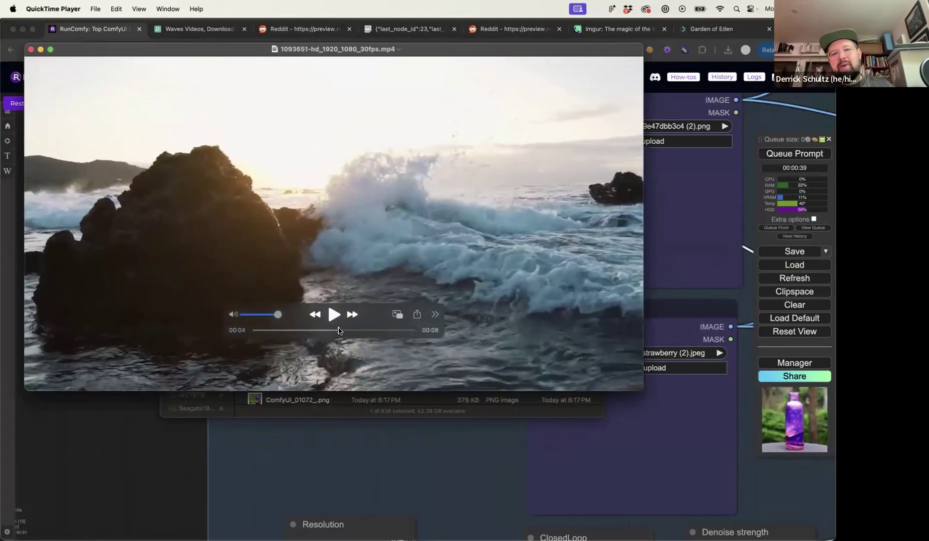
pyautogui.click(373, 457)
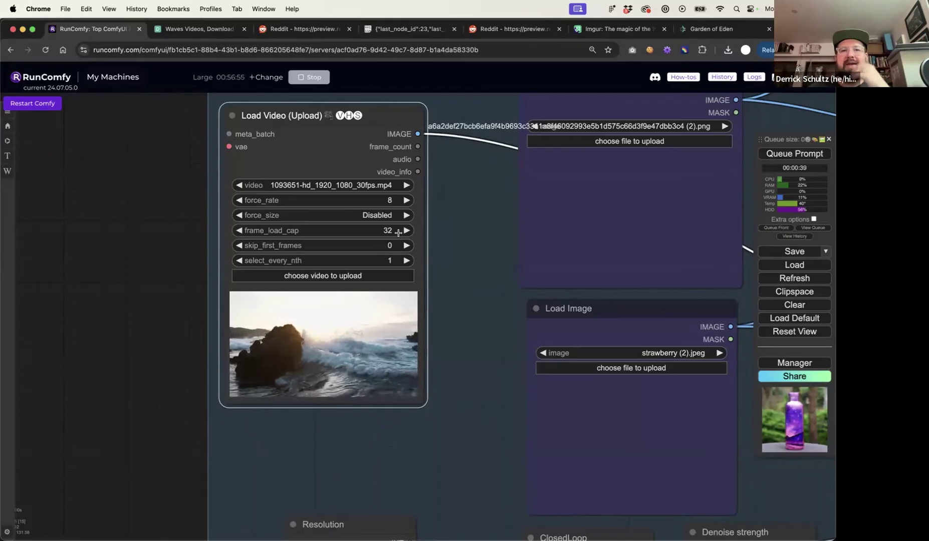
pyautogui.click(462, 247)
pyautogui.moveTo(462, 247); pyautogui.dragTo(252, 287)
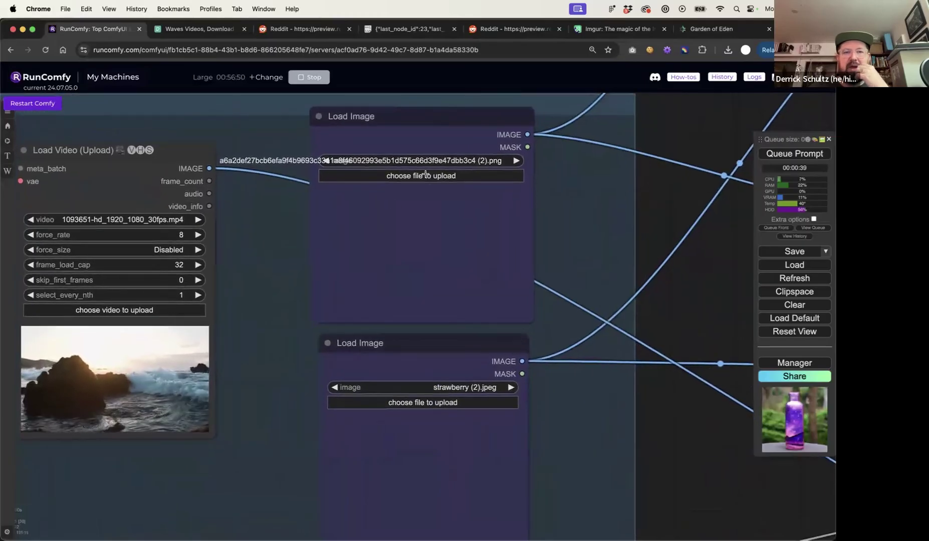
pyautogui.click(437, 160)
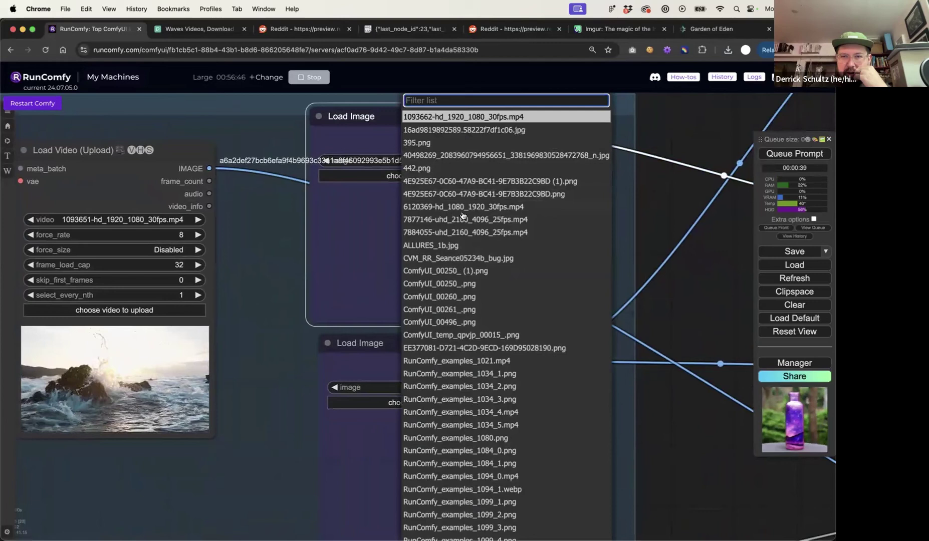
pyautogui.click(471, 155)
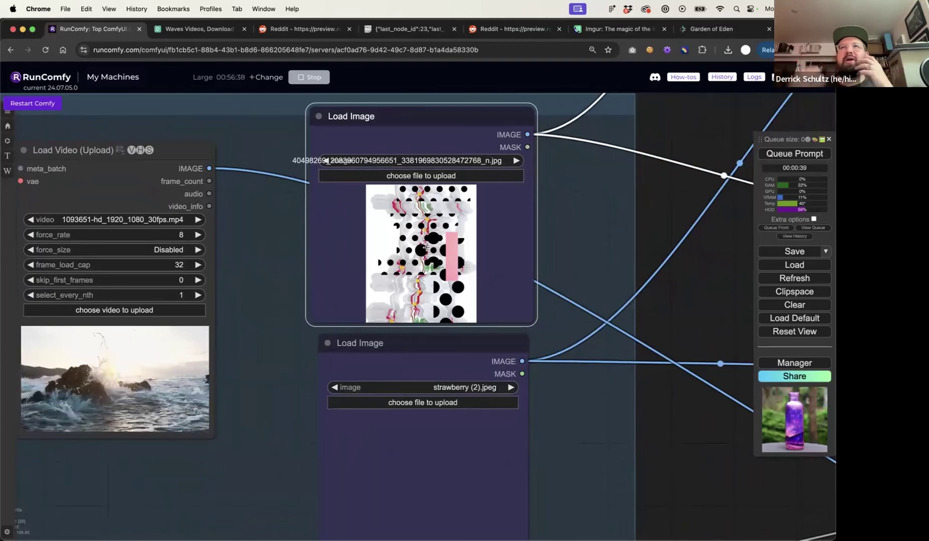
pyautogui.click(653, 314)
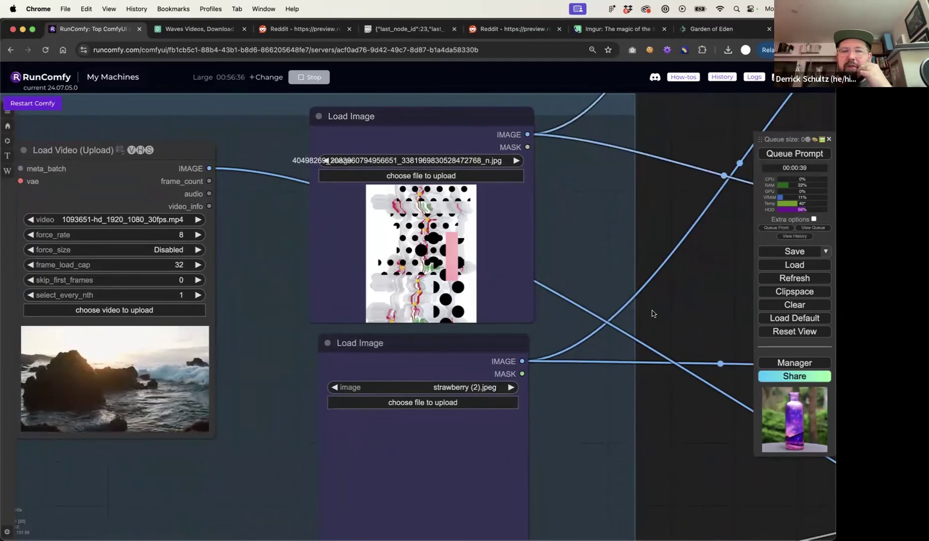
pyautogui.scroll(-5, 673, 309)
pyautogui.moveTo(684, 312); pyautogui.dragTo(447, 301)
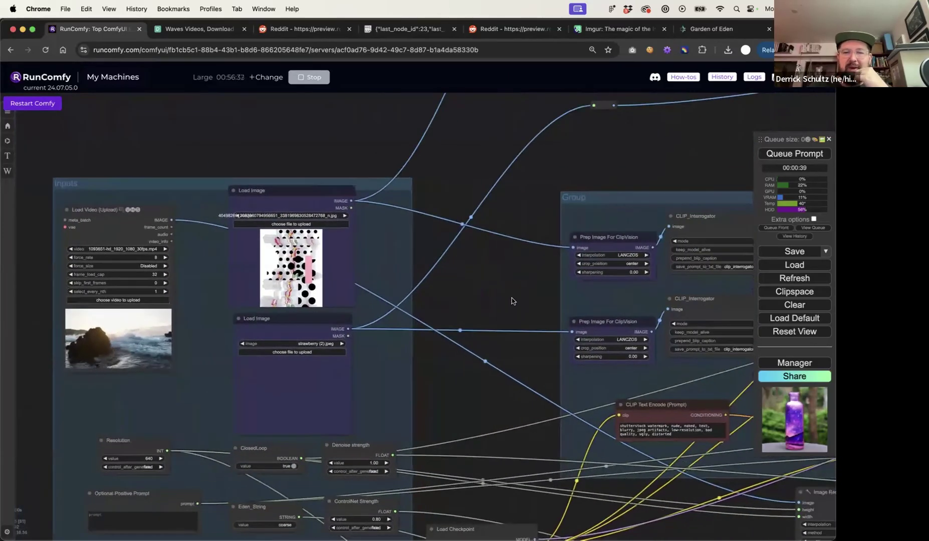
pyautogui.moveTo(500, 300); pyautogui.dragTo(450, 293)
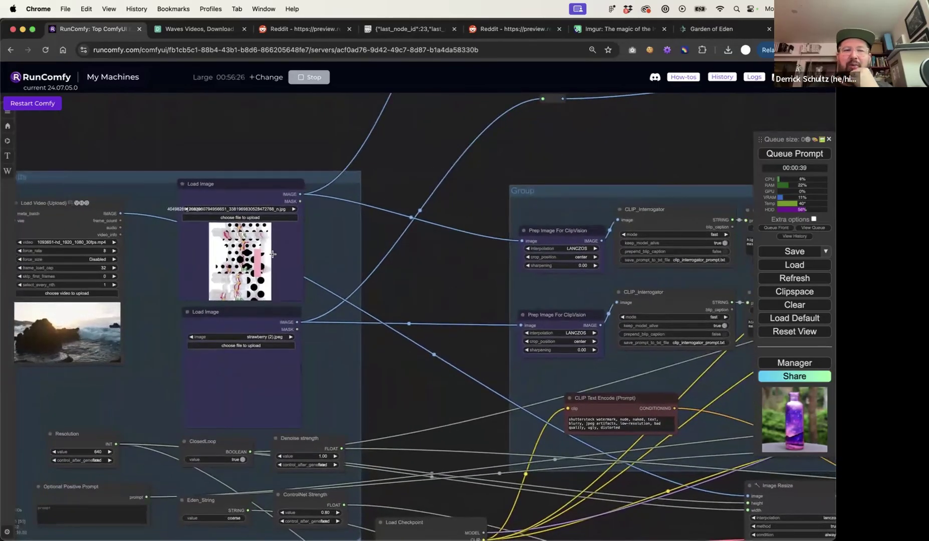
pyautogui.click(250, 337)
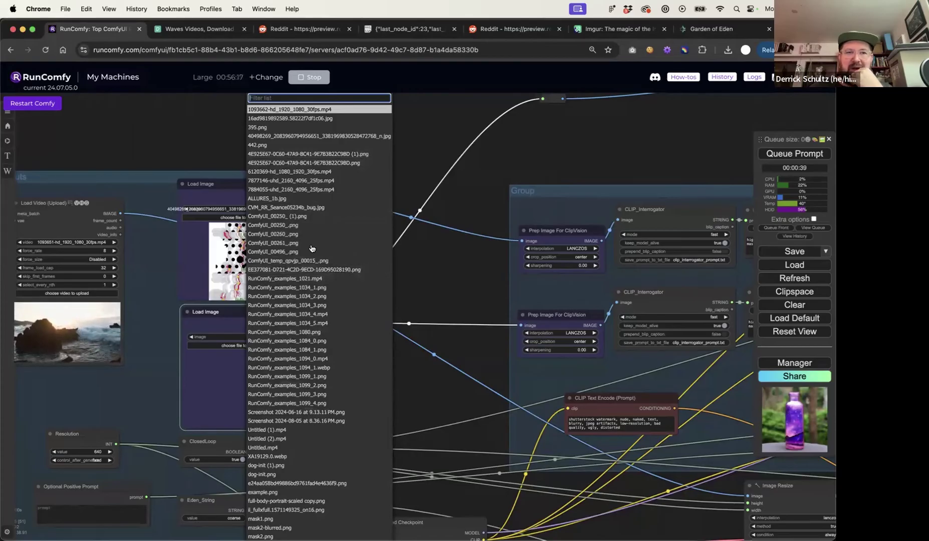
pyautogui.click(320, 137)
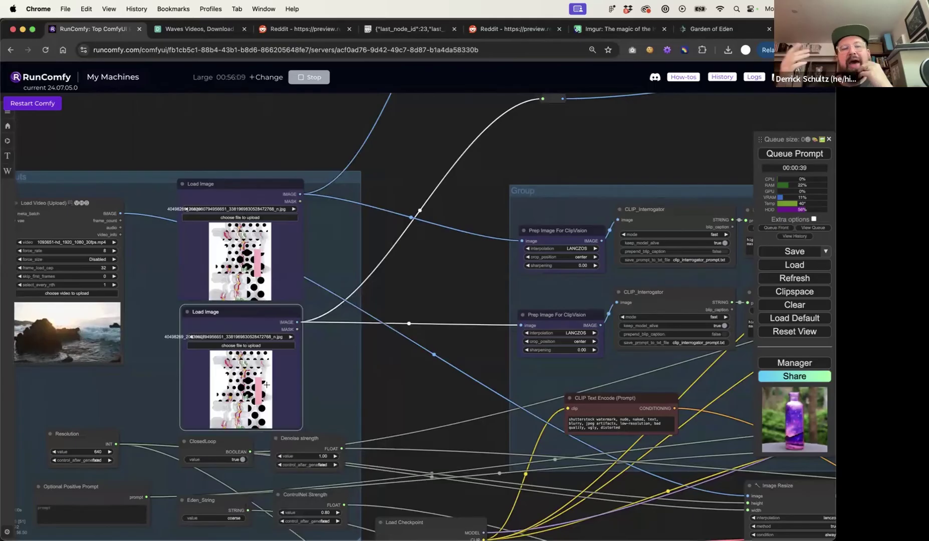
pyautogui.click(381, 375)
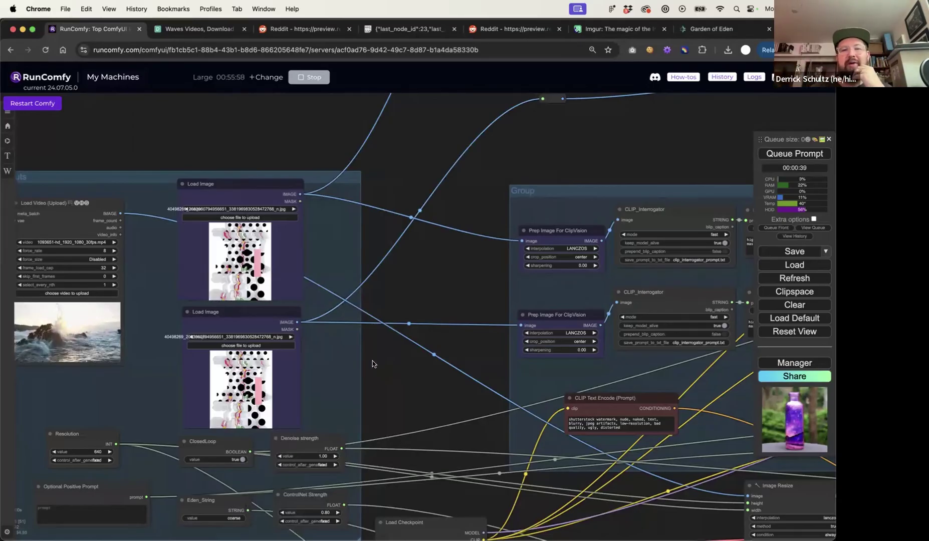
# - Nudge the ClosedLoop node within the Inputs group and set its value to false
pyautogui.moveTo(416, 368); pyautogui.dragTo(507, 321)
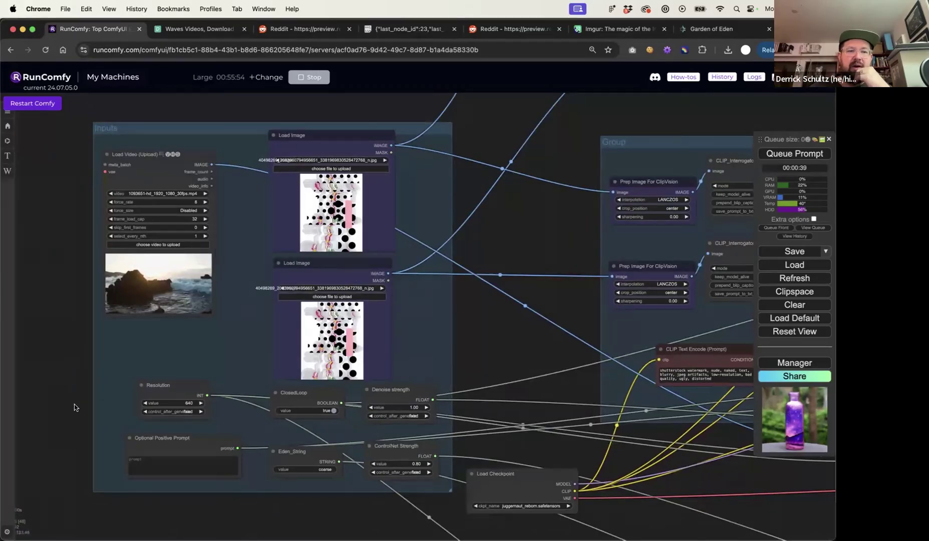
pyautogui.scroll(4, 80, 437)
pyautogui.scroll(-3, 80, 437)
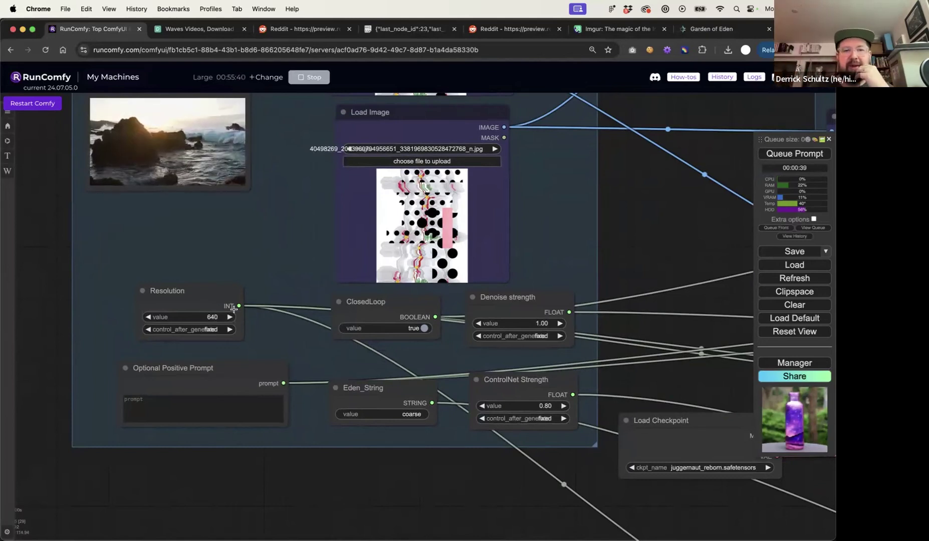
pyautogui.moveTo(389, 305); pyautogui.dragTo(376, 303)
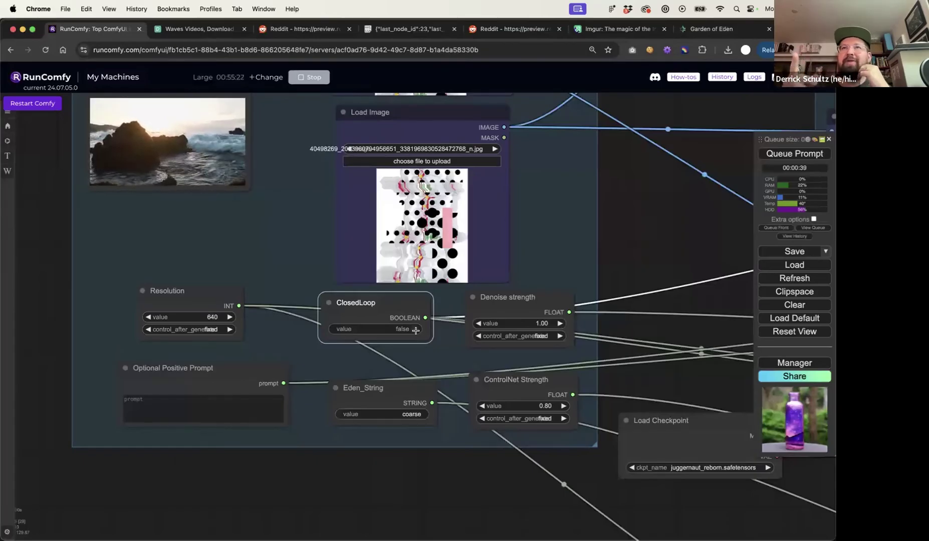
pyautogui.click(415, 329)
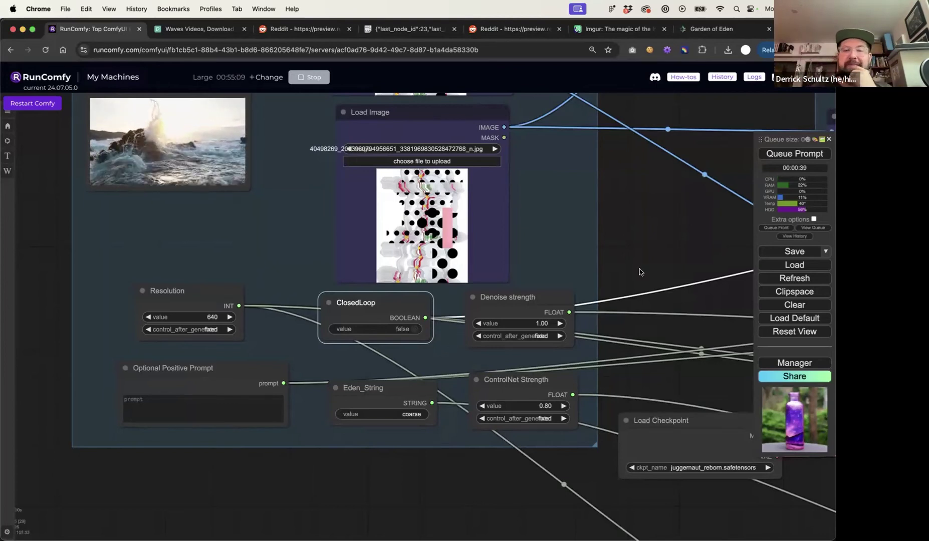
# - Nudge the Optional Positive Prompt node within the Inputs group and enter "geometric shapes floating" as its prompt
pyautogui.moveTo(642, 272); pyautogui.dragTo(605, 260)
pyautogui.moveTo(179, 358)
pyautogui.mouseDown()
pyautogui.moveTo(165, 352)
pyautogui.moveTo(175, 351)
pyautogui.mouseUp()
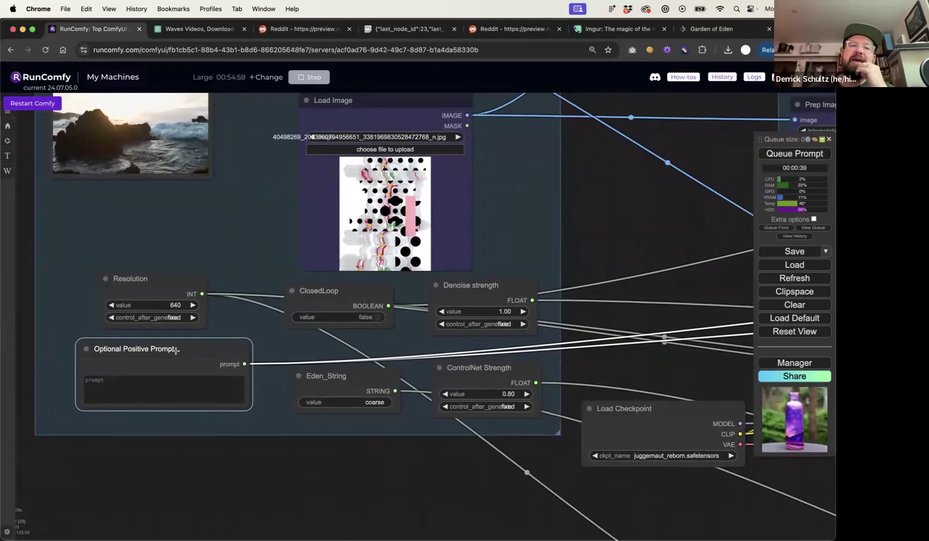
pyautogui.moveTo(179, 350); pyautogui.dragTo(176, 353)
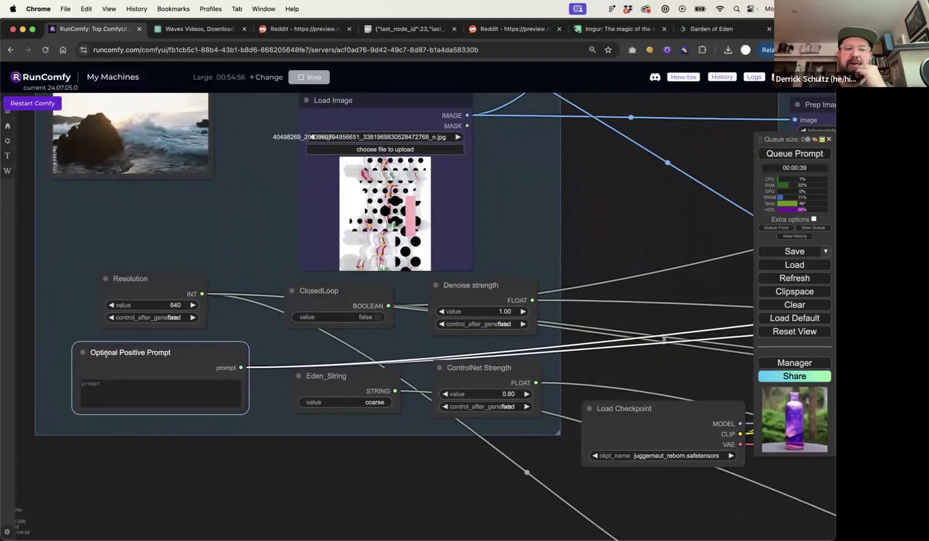
pyautogui.click(134, 397)
pyautogui.write('geome')
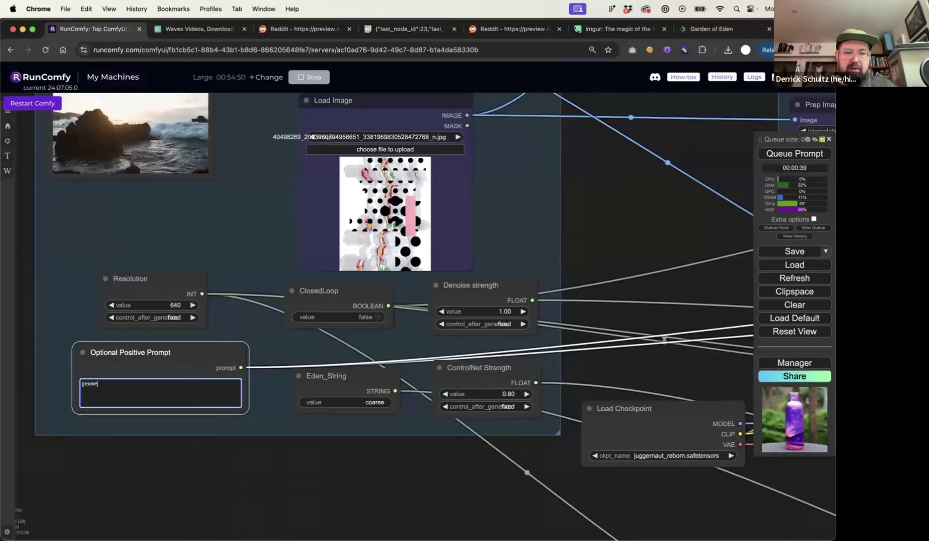
pyautogui.write('tric shapes floating')
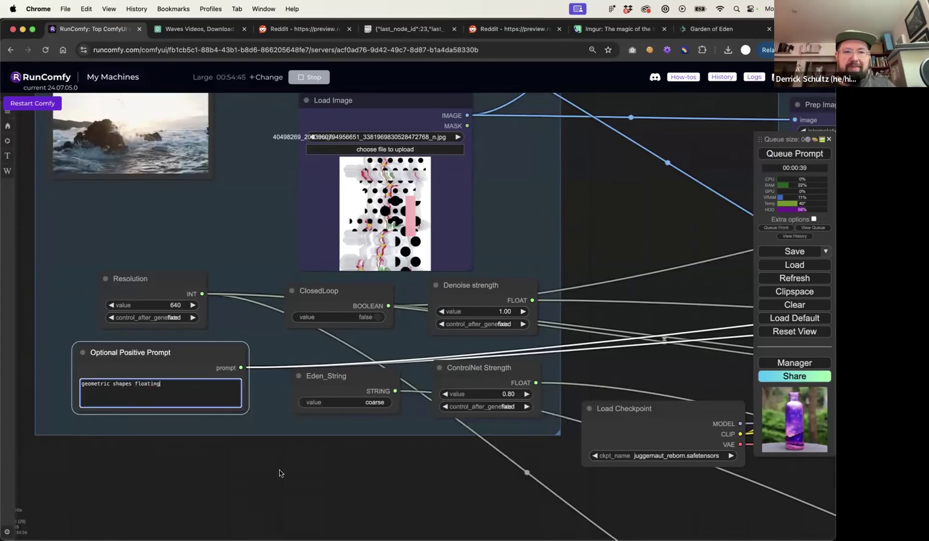
pyautogui.click(361, 449)
# - Nudge the Eden_String, Denoise strength and ControlNet Strength nodes within the Inputs group, and set the denoise value to 0.75
pyautogui.moveTo(360, 384); pyautogui.dragTo(356, 383)
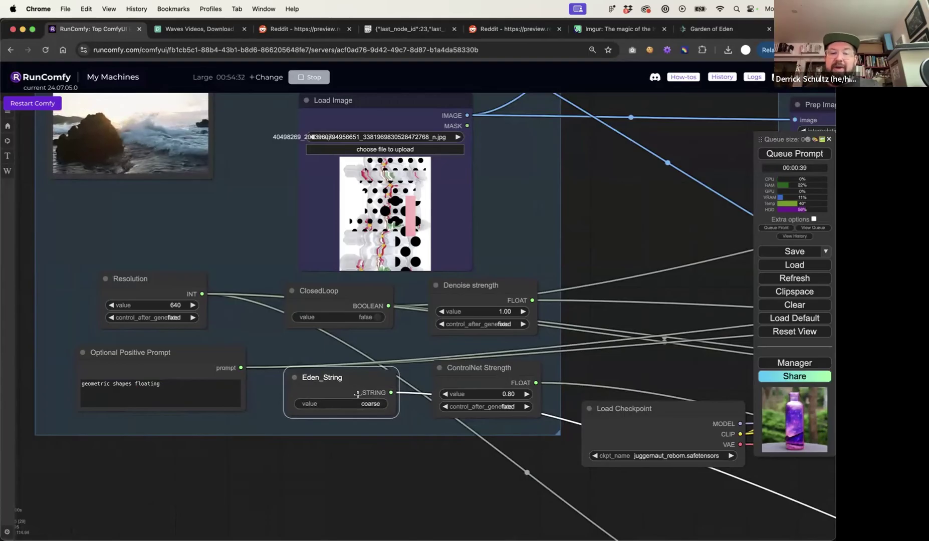
pyautogui.moveTo(357, 379); pyautogui.dragTo(354, 377)
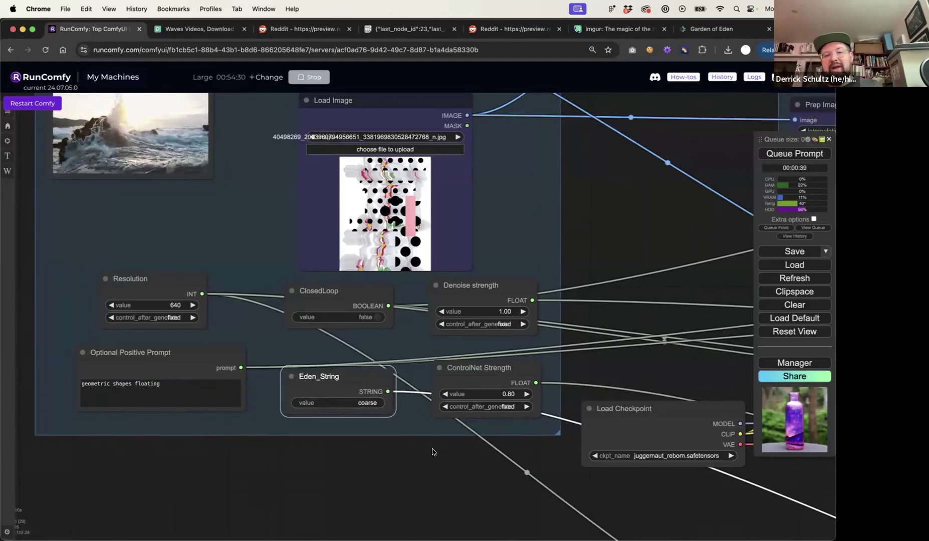
pyautogui.moveTo(603, 373); pyautogui.dragTo(479, 384)
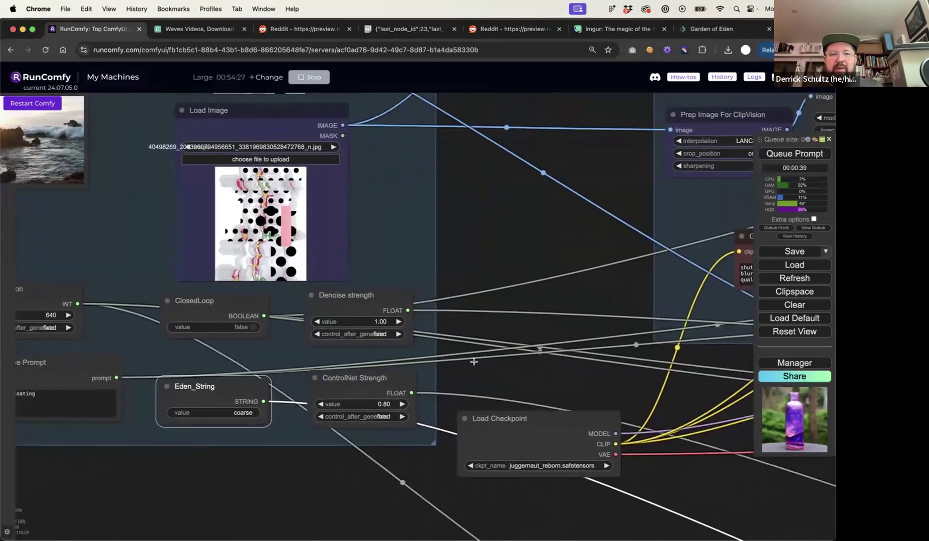
pyautogui.moveTo(354, 300); pyautogui.dragTo(356, 309)
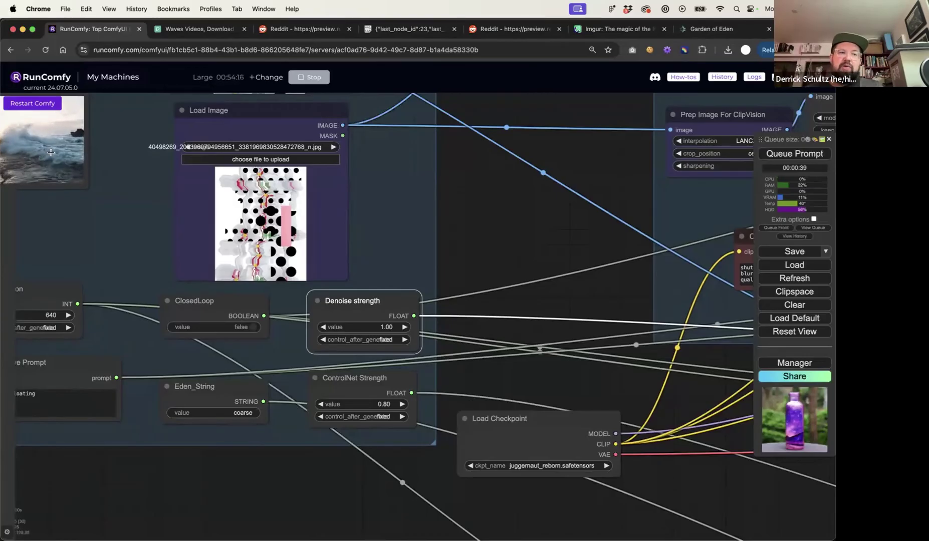
pyautogui.click(387, 326)
pyautogui.press('BackSpace')
pyautogui.write('.7')
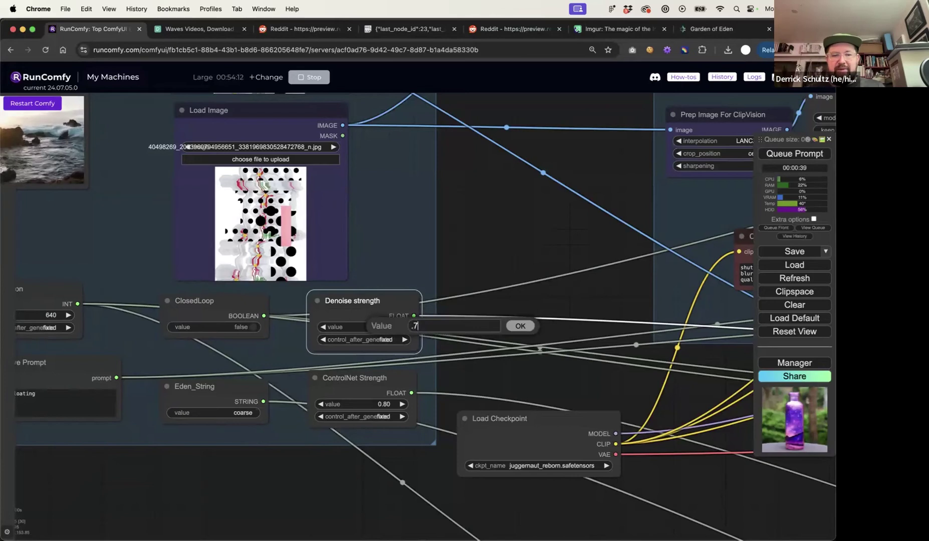
pyautogui.write('5')
pyautogui.press('Return')
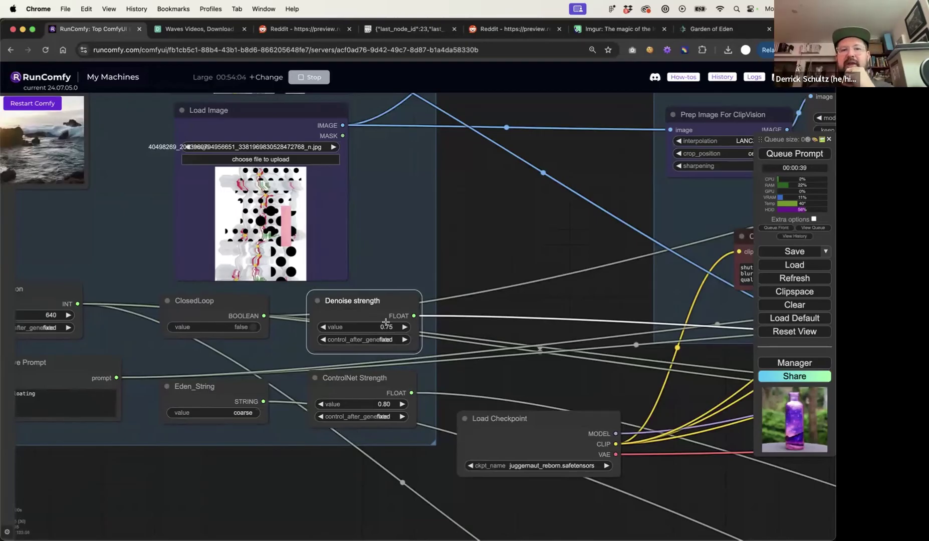
pyautogui.moveTo(382, 378); pyautogui.dragTo(384, 382)
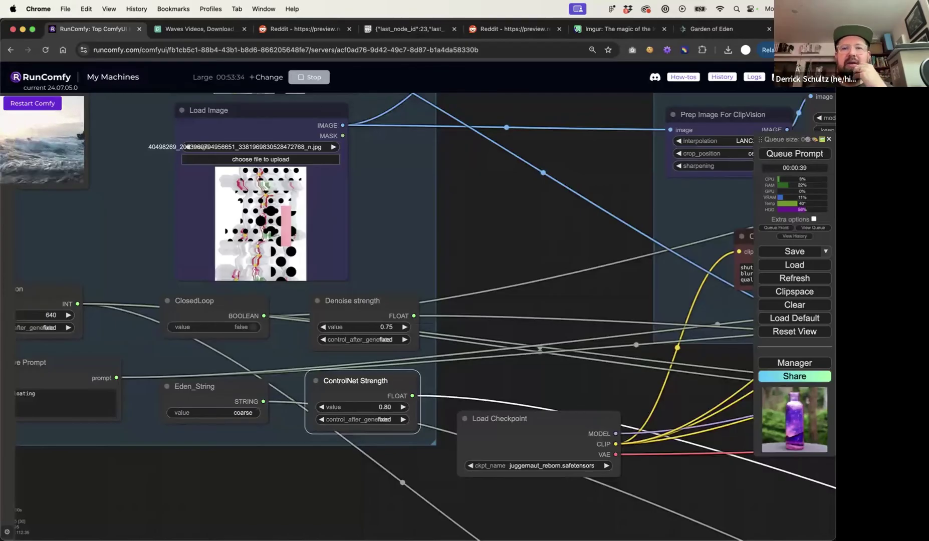
# - Search the Custom Nodes Manager for "eden", check the listed node packs, and return to the workflow
pyautogui.click(801, 364)
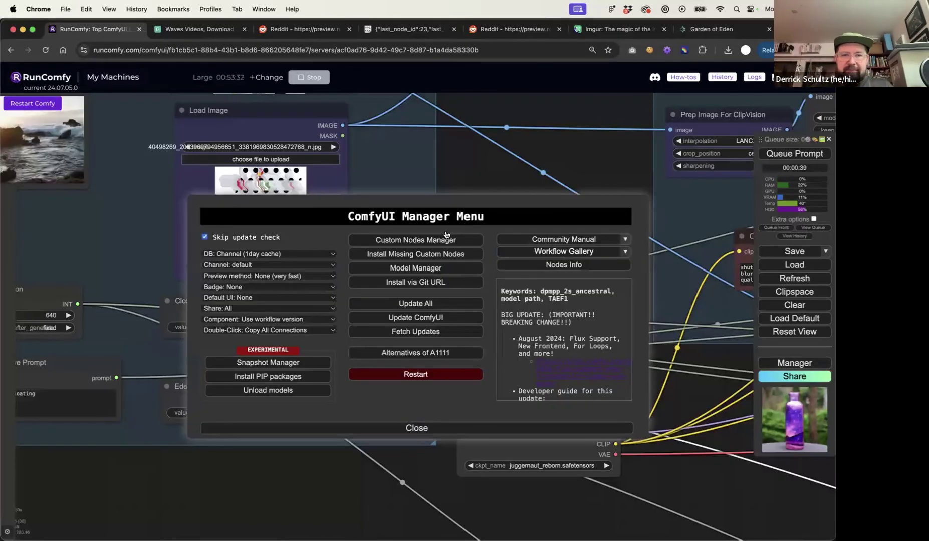
pyautogui.click(415, 243)
pyautogui.click(144, 150)
pyautogui.click(196, 147)
pyautogui.write('eden')
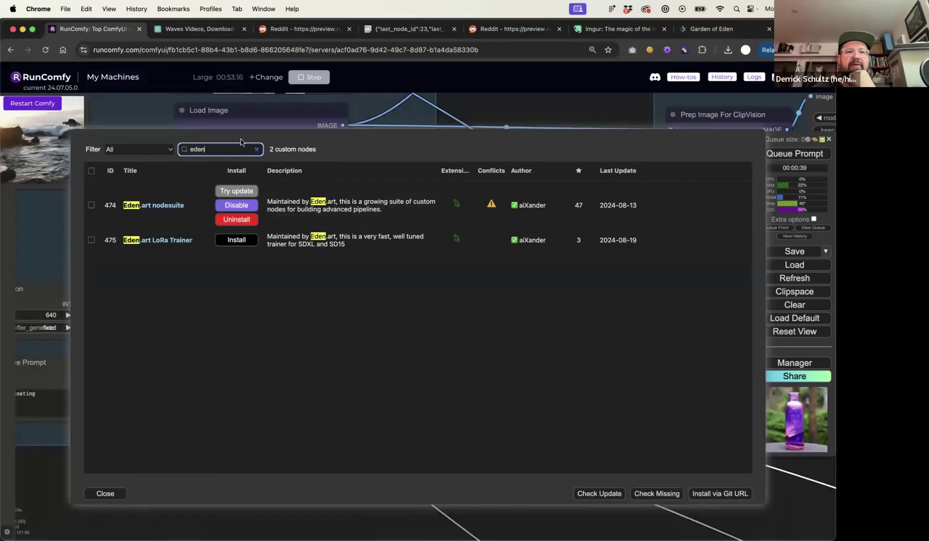
pyautogui.click(43, 469)
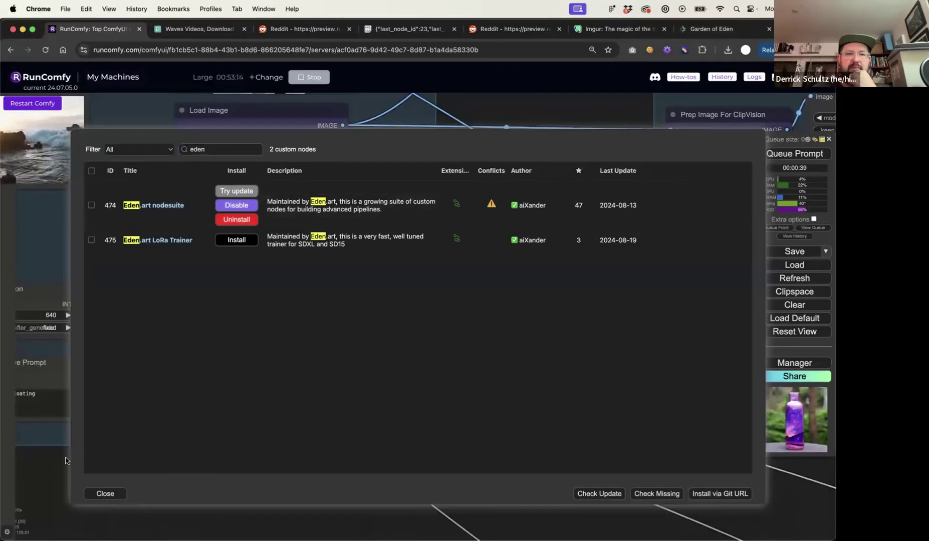
pyautogui.click(106, 495)
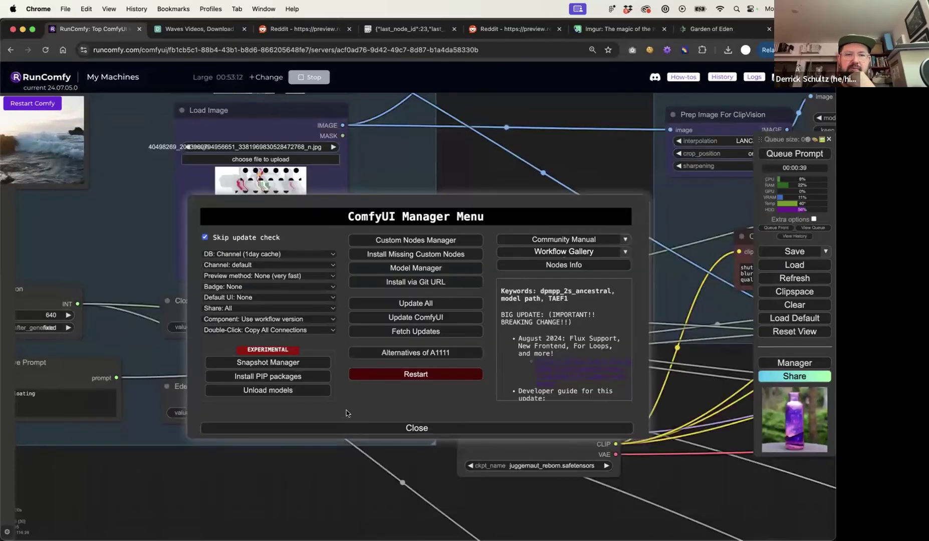
pyautogui.click(424, 430)
# - Open the edit options of the untitled group that contains the CLIP_Interrogator and Prompt combiner nodes
pyautogui.scroll(-3, 489, 265)
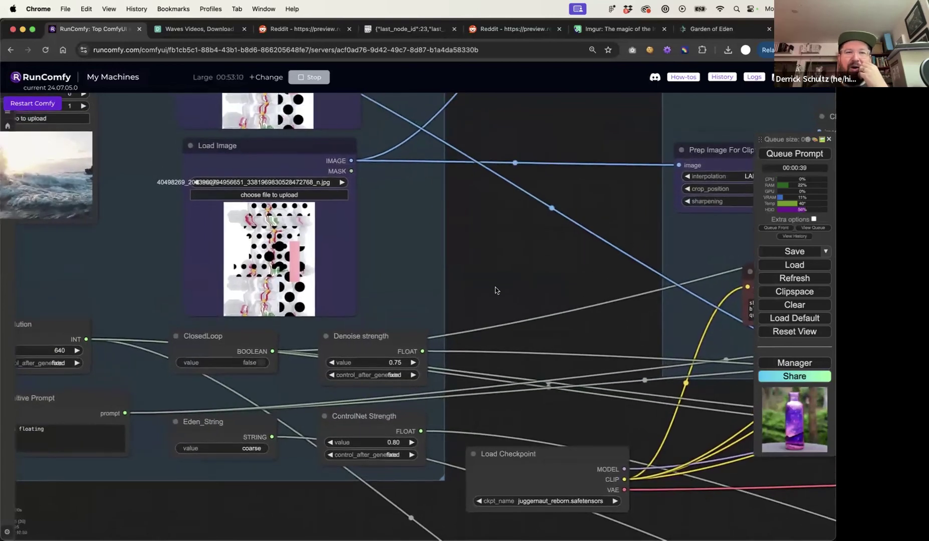
pyautogui.moveTo(495, 293); pyautogui.dragTo(440, 371)
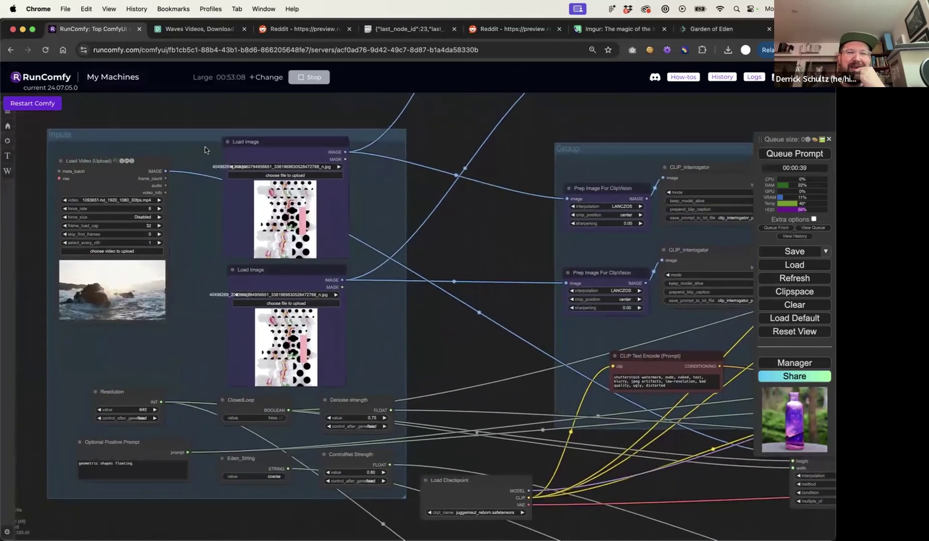
pyautogui.moveTo(485, 255); pyautogui.dragTo(92, 243)
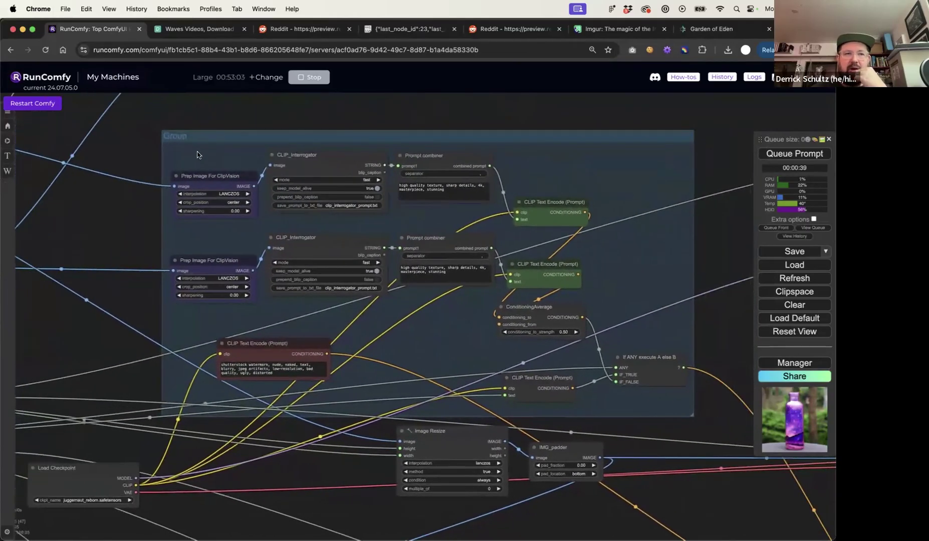
pyautogui.rightClick(182, 140)
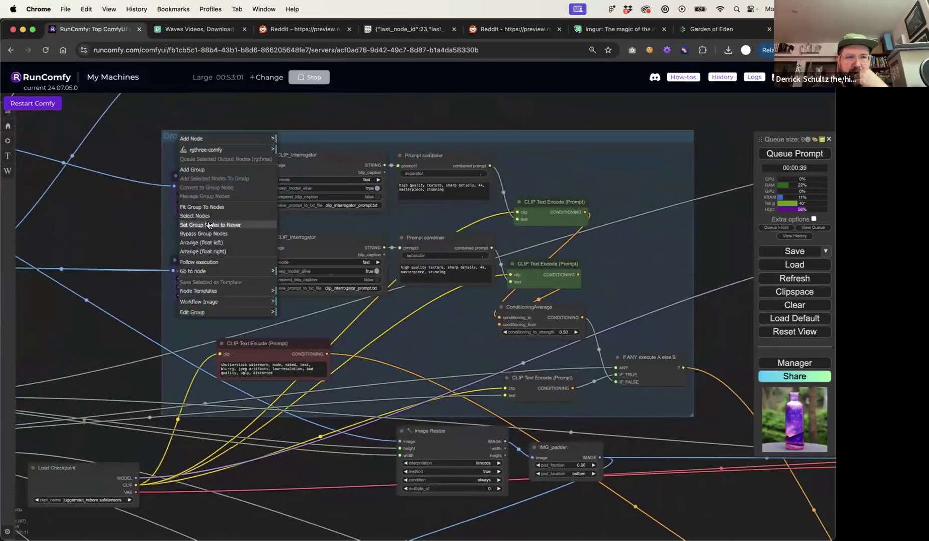
pyautogui.click(274, 312)
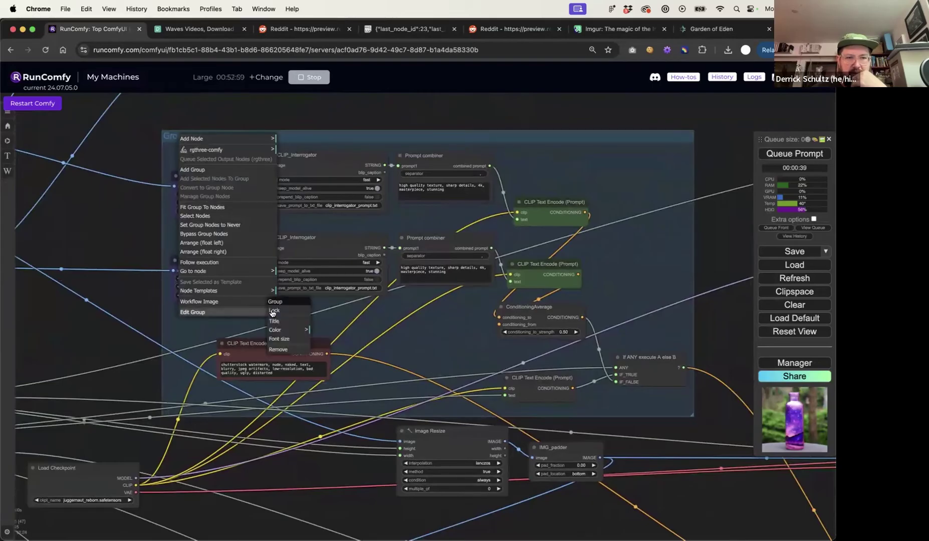
# - Title the group around the CLIP_Interrogator and Prompt combiner nodes "Prompt Engine"
pyautogui.click(286, 321)
pyautogui.doubleClick(335, 318)
pyautogui.write('Prompt Engine')
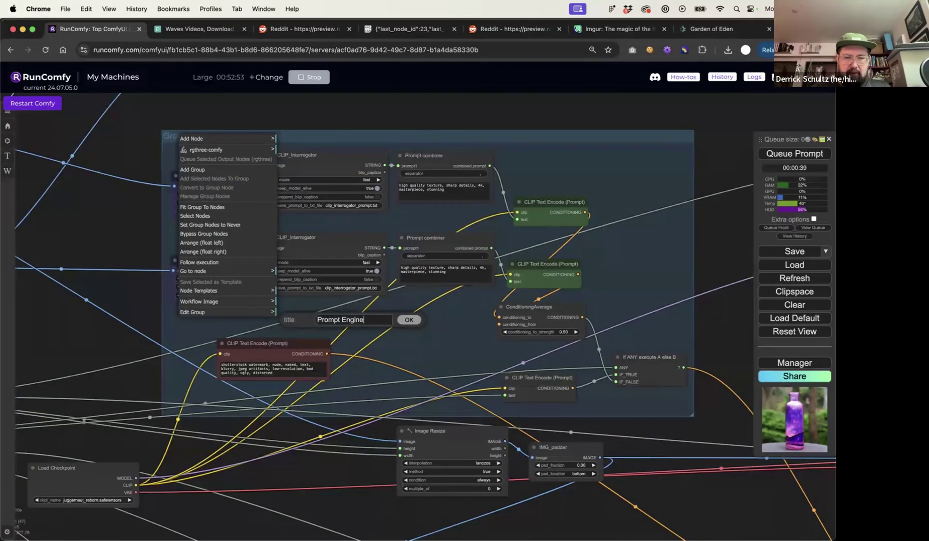
pyautogui.press('Return')
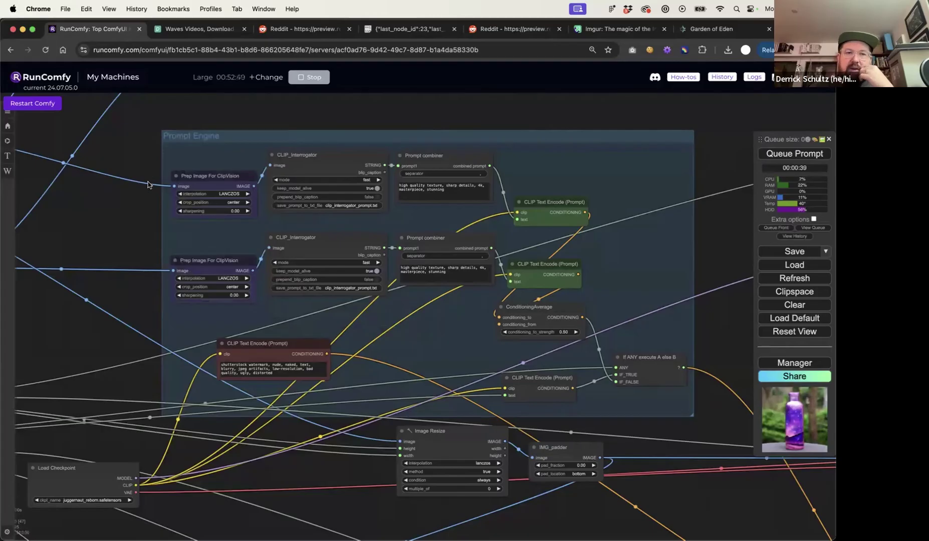
# - Capture a screenshot of the group containing the Load CLIP Vision, Batch Images and IPAdapter nodes
pyautogui.moveTo(326, 163); pyautogui.dragTo(323, 167)
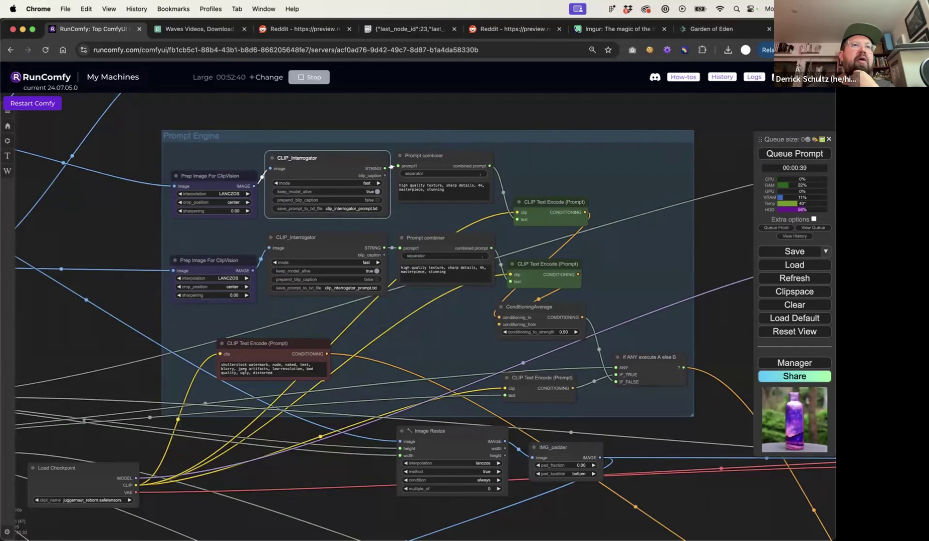
pyautogui.moveTo(586, 120); pyautogui.dragTo(362, 197)
pyautogui.moveTo(303, 288); pyautogui.dragTo(348, 262)
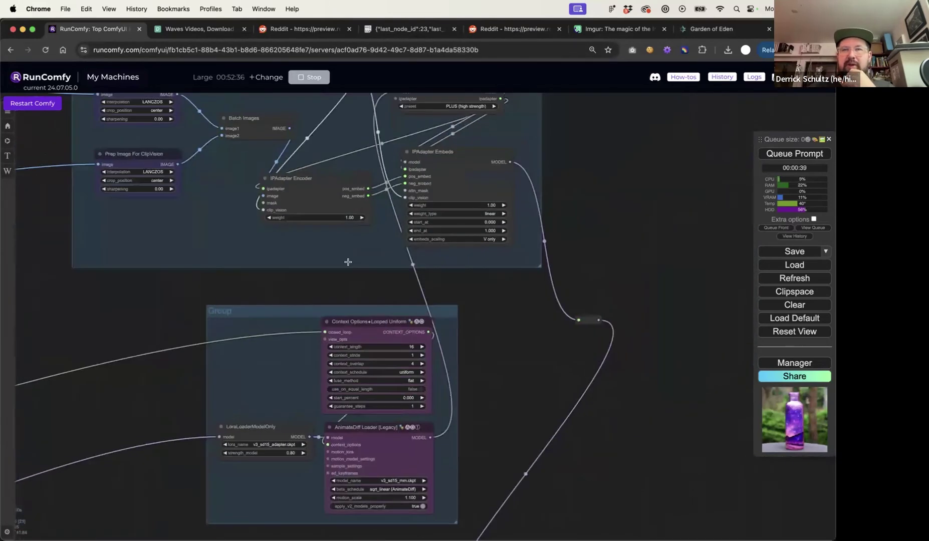
pyautogui.moveTo(595, 193); pyautogui.dragTo(622, 274)
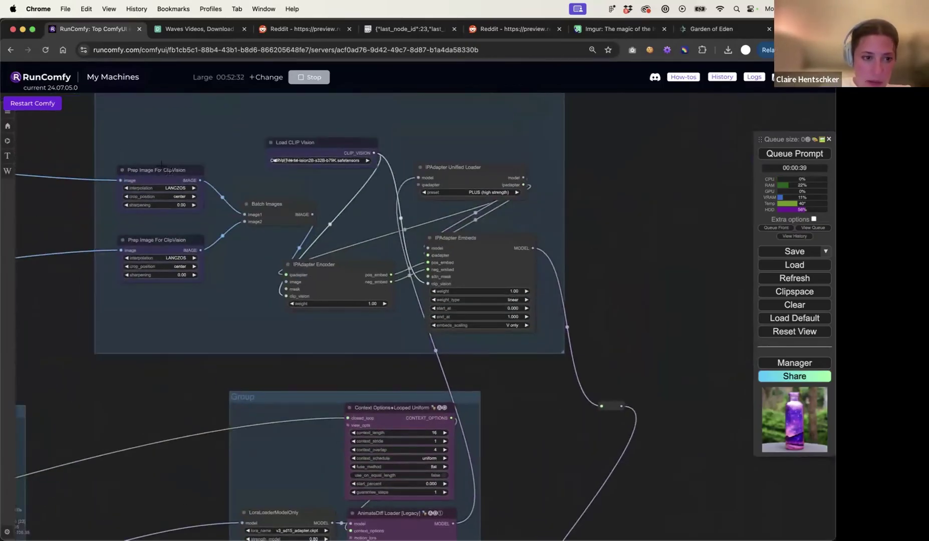
pyautogui.moveTo(104, 127); pyautogui.dragTo(557, 352)
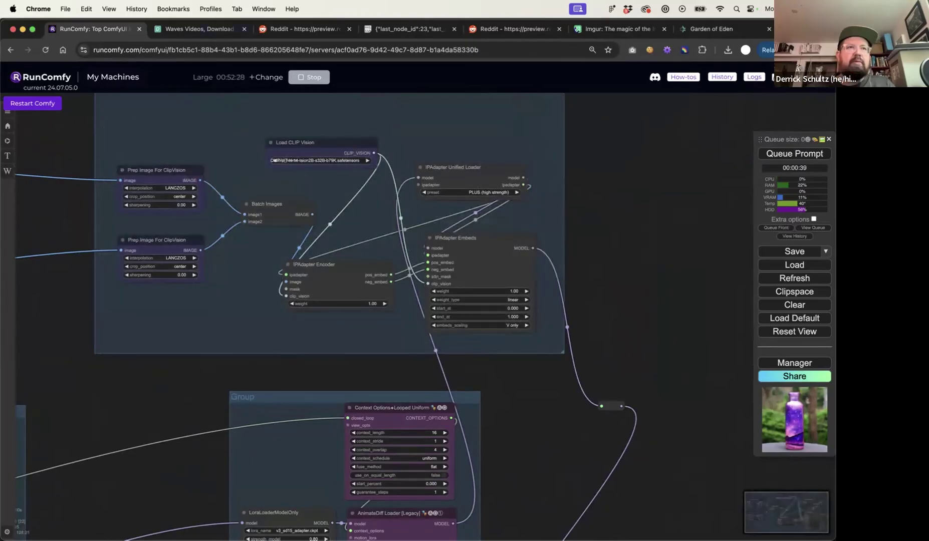
# - Switch to Finder, transfer the newly captured screenshot from the Desktop folder to another window, and return to Chrome
pyautogui.press('super+Tab')
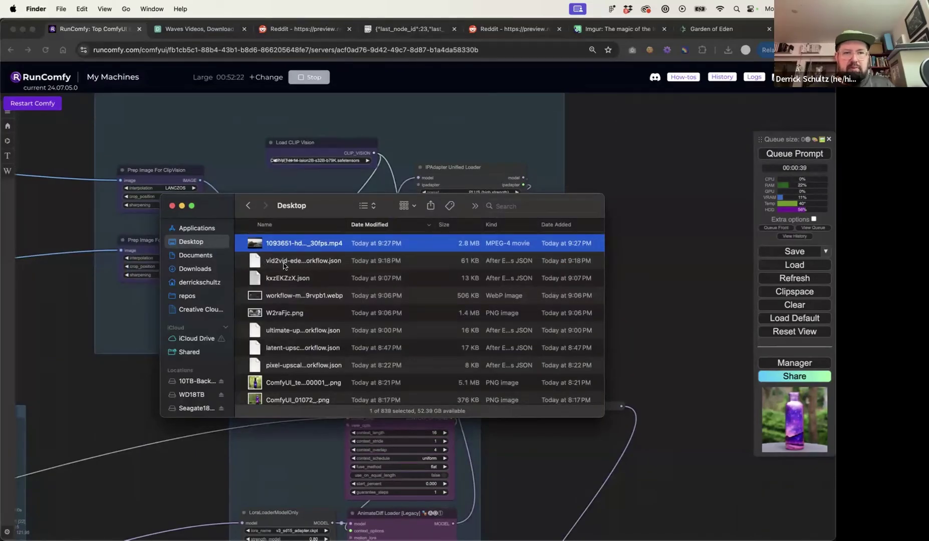
pyautogui.click(263, 244)
pyautogui.moveTo(263, 246); pyautogui.dragTo(175, 1)
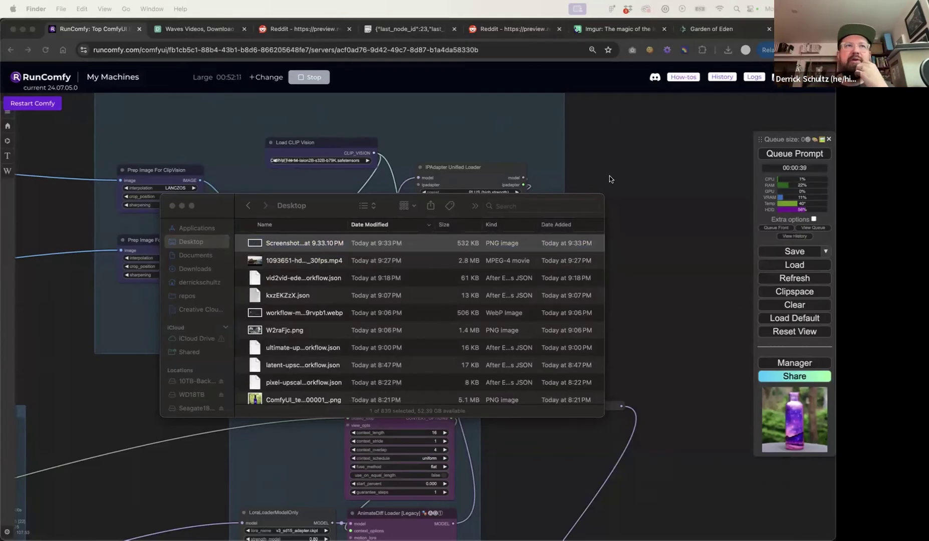
pyautogui.click(616, 159)
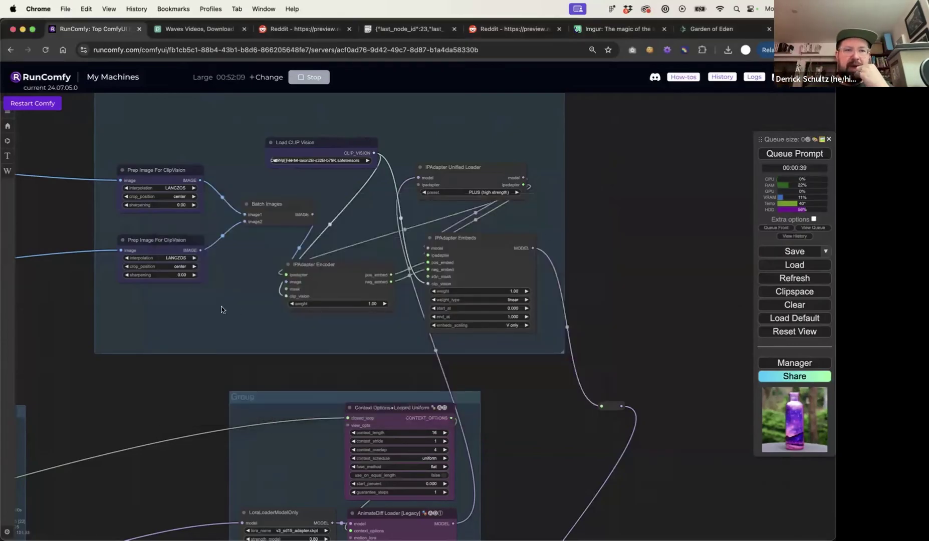
# - Examine the CLIP_Interrogator nodes in the Prompt Engine group and how the loaded images feed them
pyautogui.hscroll(-3, 336, 326)
pyautogui.hscroll(-10, 335, 327)
pyautogui.scroll(-10, 487, 305)
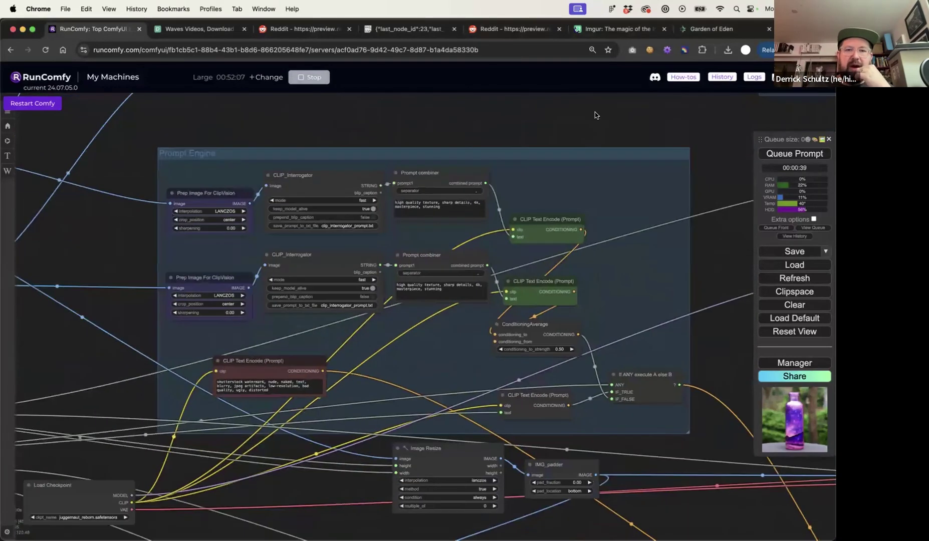
pyautogui.scroll(-4, 603, 101)
pyautogui.hscroll(-2, 603, 100)
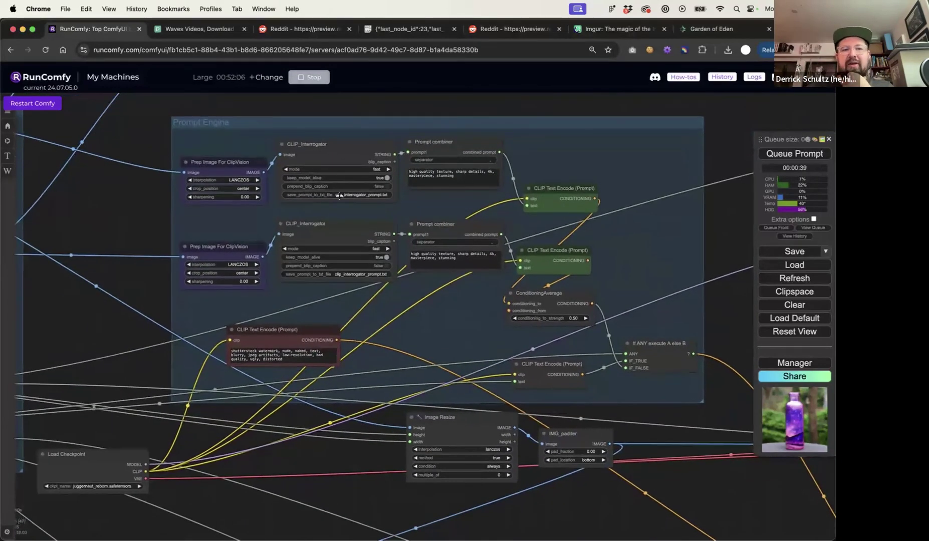
pyautogui.click(320, 149)
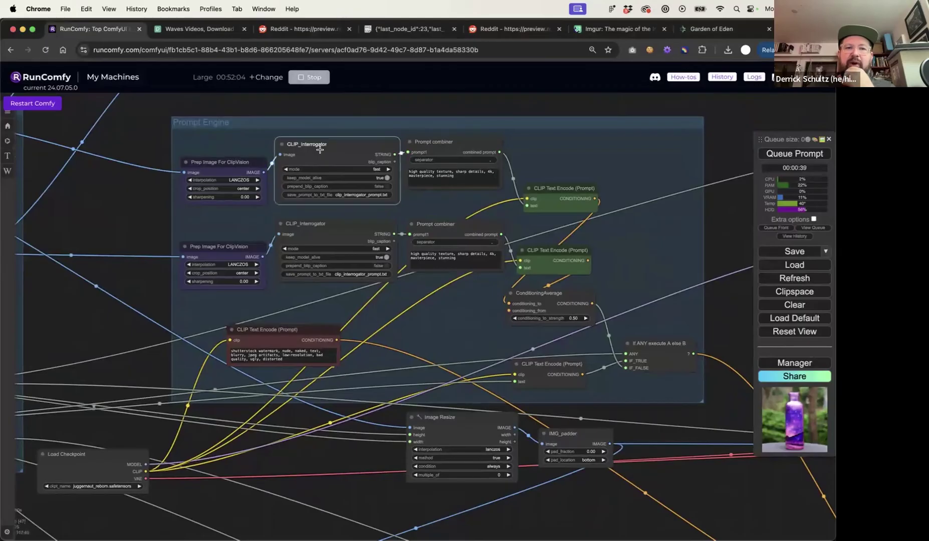
pyautogui.hscroll(-6, 146, 201)
pyautogui.scroll(2, 145, 201)
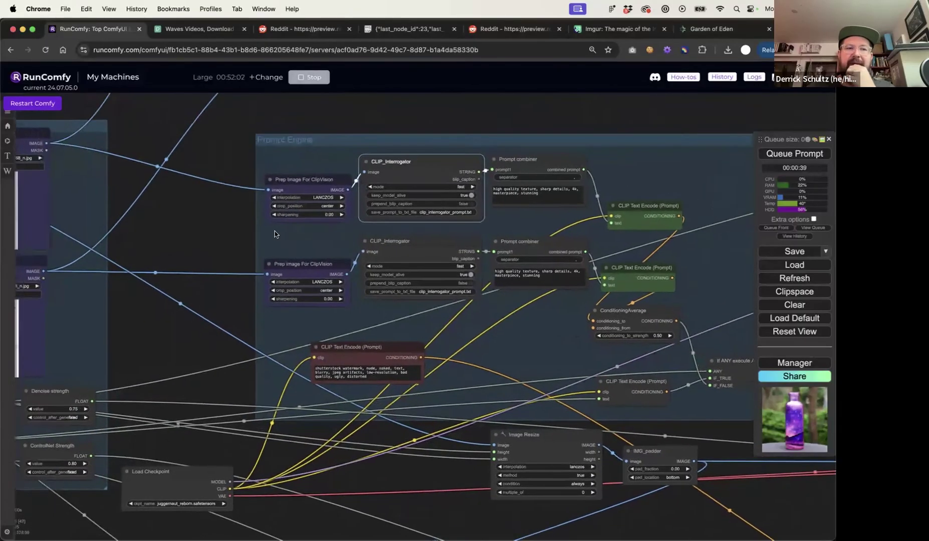
pyautogui.moveTo(475, 182); pyautogui.dragTo(474, 178)
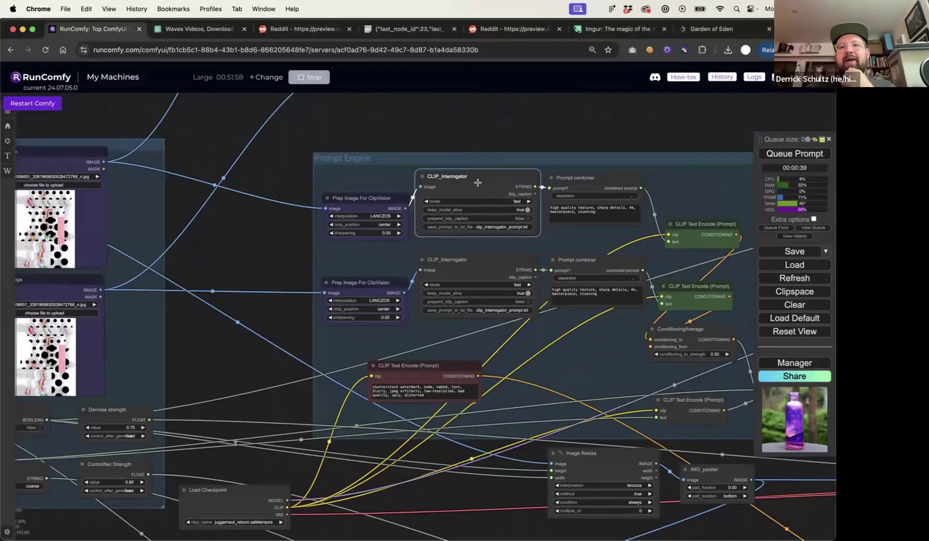
pyautogui.hscroll(5, 591, 145)
pyautogui.scroll(-2, 591, 146)
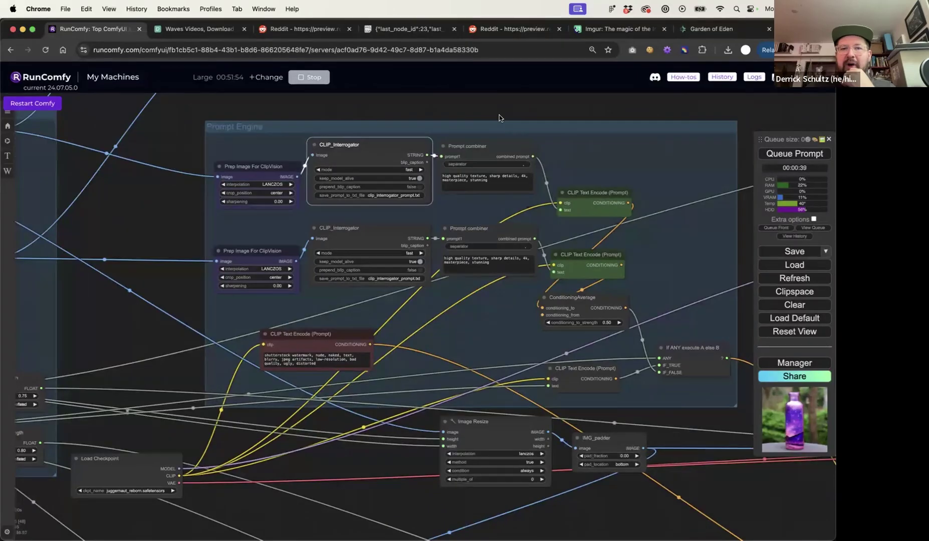
# - Examine the text that the first Prompt combiner node adds to the interrogated image prompt
pyautogui.hscroll(3, 461, 119)
pyautogui.scroll(5, 460, 144)
pyautogui.scroll(2, 448, 193)
pyautogui.moveTo(413, 232); pyautogui.dragTo(284, 221)
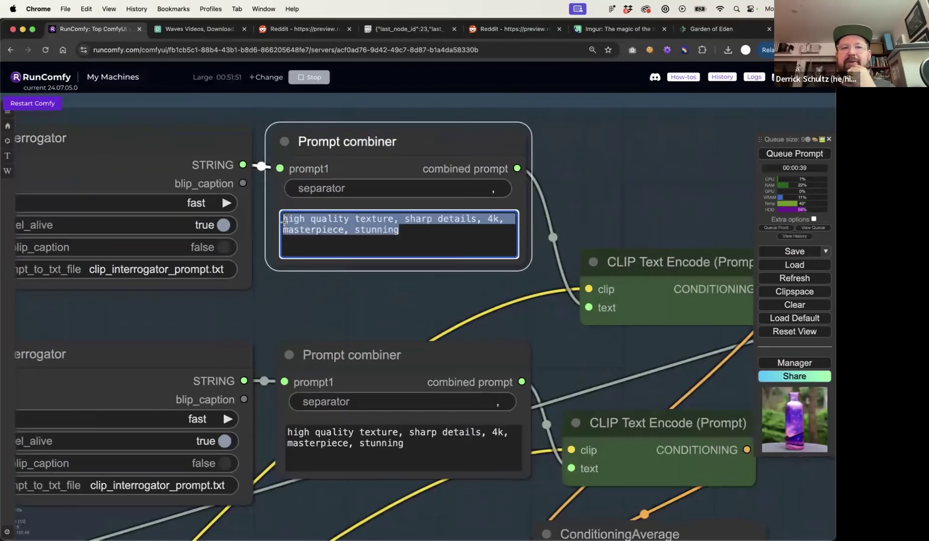
pyautogui.click(339, 221)
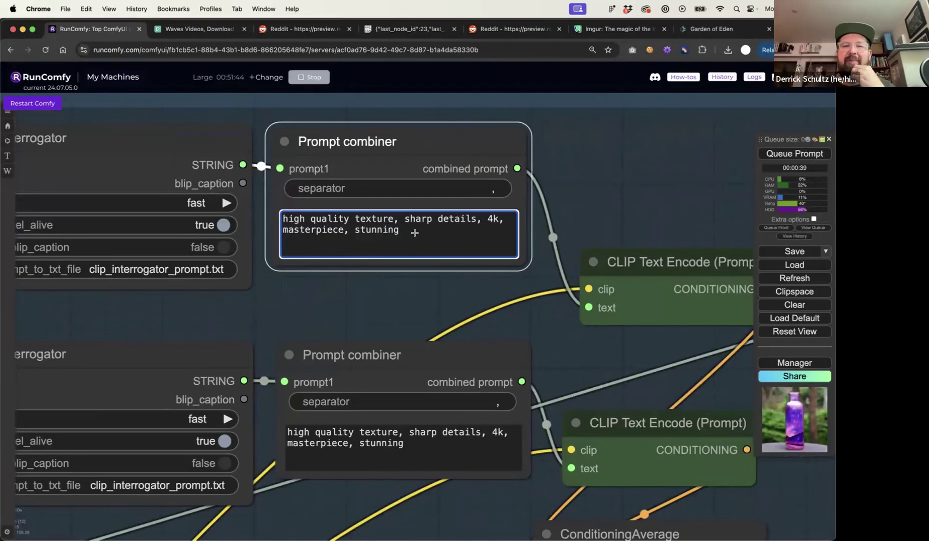
pyautogui.moveTo(411, 233); pyautogui.dragTo(282, 221)
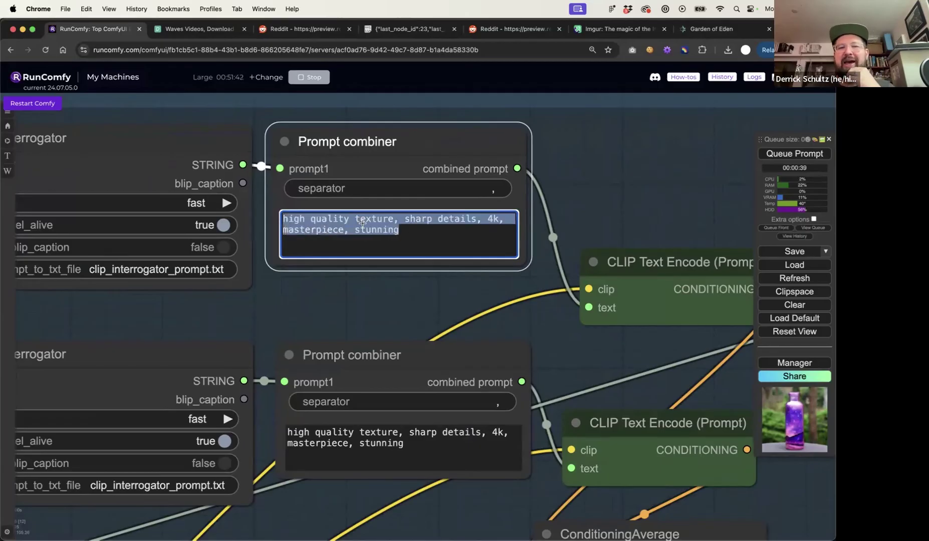
pyautogui.click(417, 229)
pyautogui.moveTo(432, 235); pyautogui.dragTo(285, 221)
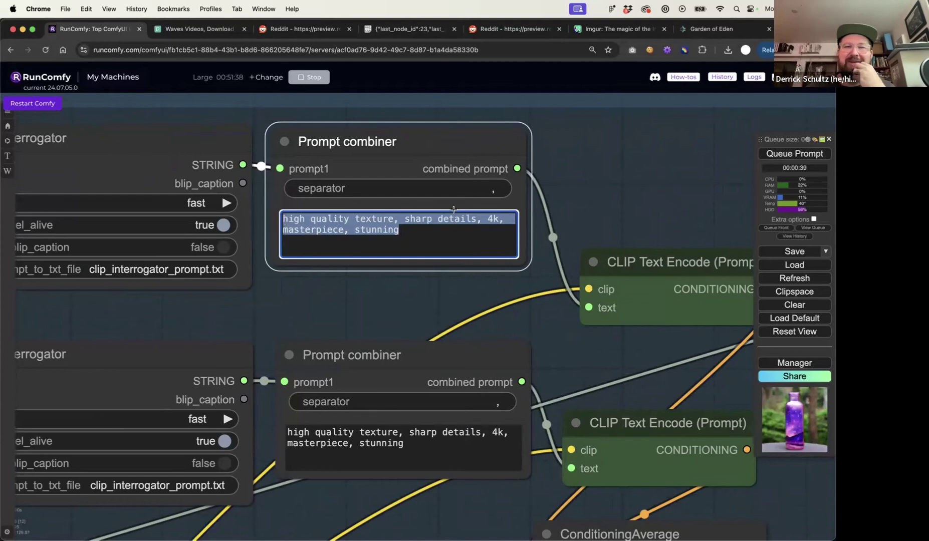
pyautogui.click(553, 174)
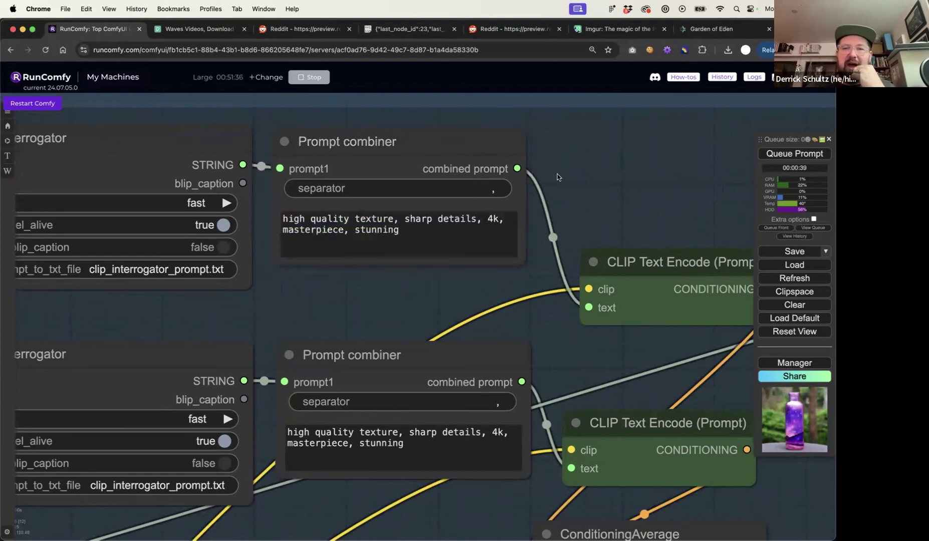
# - Examine how the two prompt branches pass through ConditioningAverage into the If ANY execute A else B node
pyautogui.scroll(-2, 557, 177)
pyautogui.scroll(-4, 215, 258)
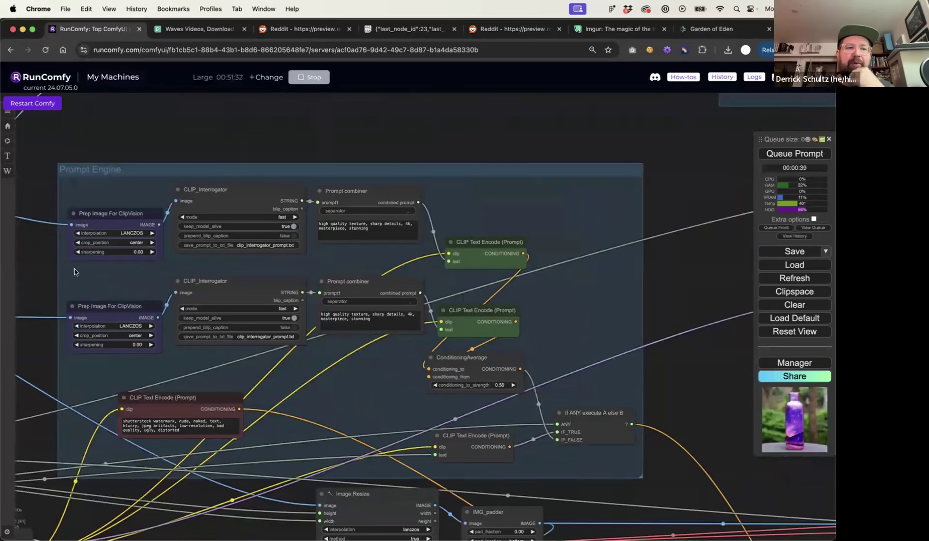
pyautogui.moveTo(74, 272); pyautogui.dragTo(341, 271)
pyautogui.moveTo(274, 273); pyautogui.dragTo(94, 254)
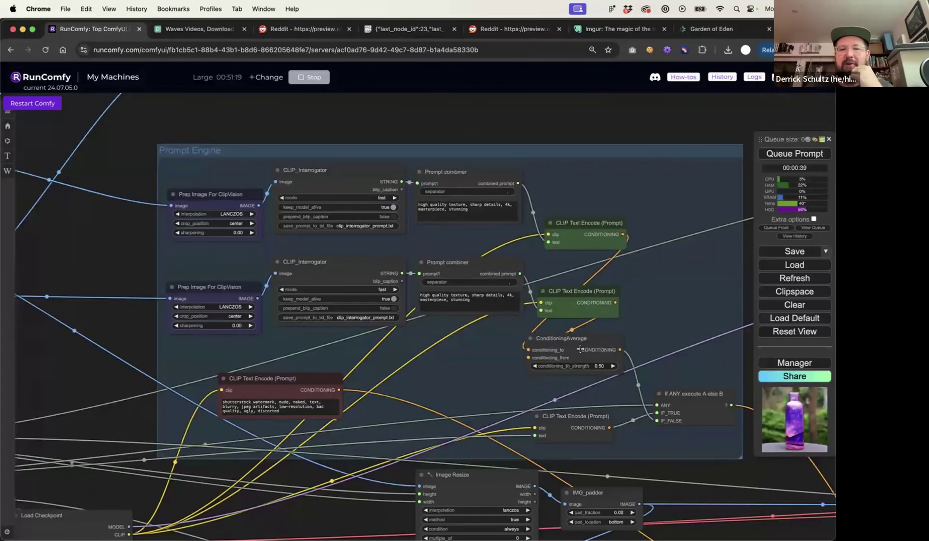
pyautogui.moveTo(581, 350); pyautogui.dragTo(583, 350)
pyautogui.moveTo(497, 358); pyautogui.dragTo(443, 343)
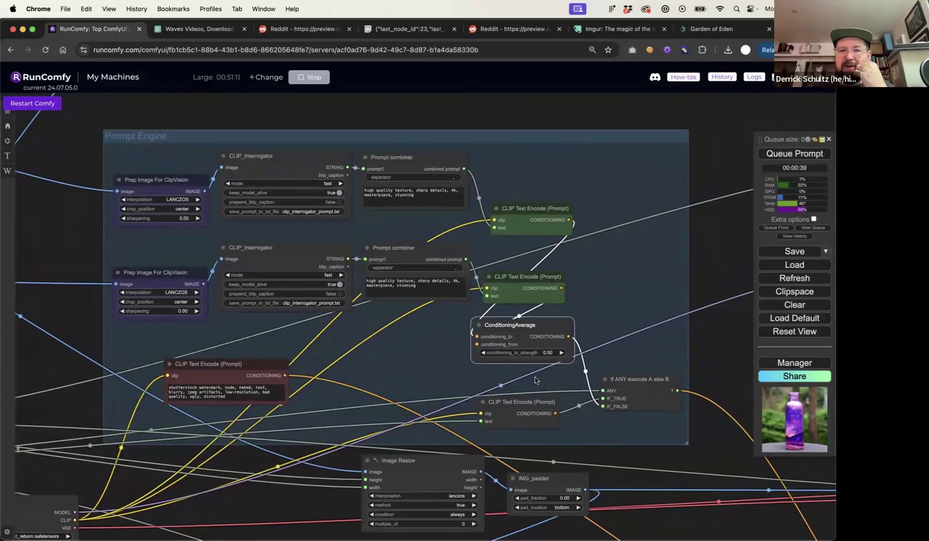
pyautogui.hscroll(3, 538, 373)
pyautogui.scroll(-2, 538, 373)
pyautogui.moveTo(601, 361); pyautogui.dragTo(599, 357)
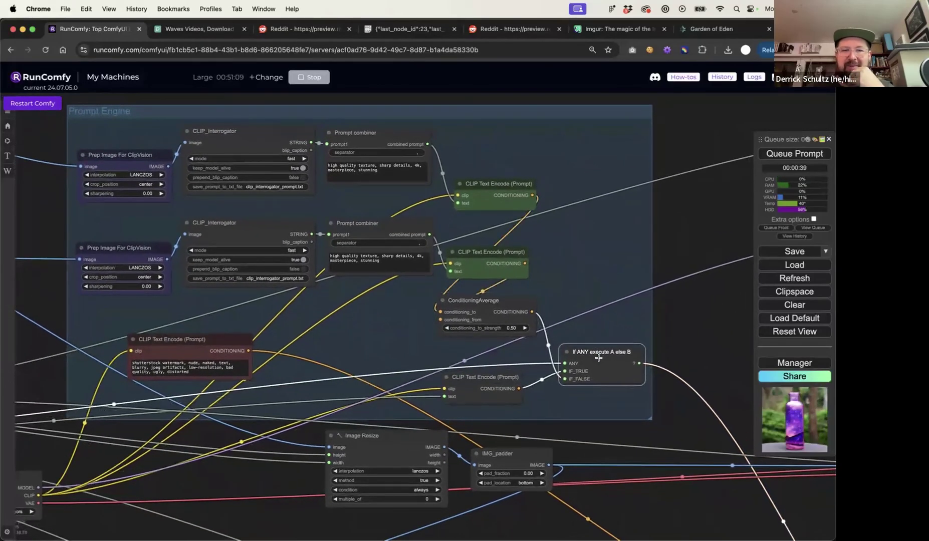
# - Trace the If ANY execute A else B node's links from Optional Positive Prompt through to Apply Advanced ControlNet
pyautogui.hscroll(-6, 567, 439)
pyautogui.scroll(-2, 566, 438)
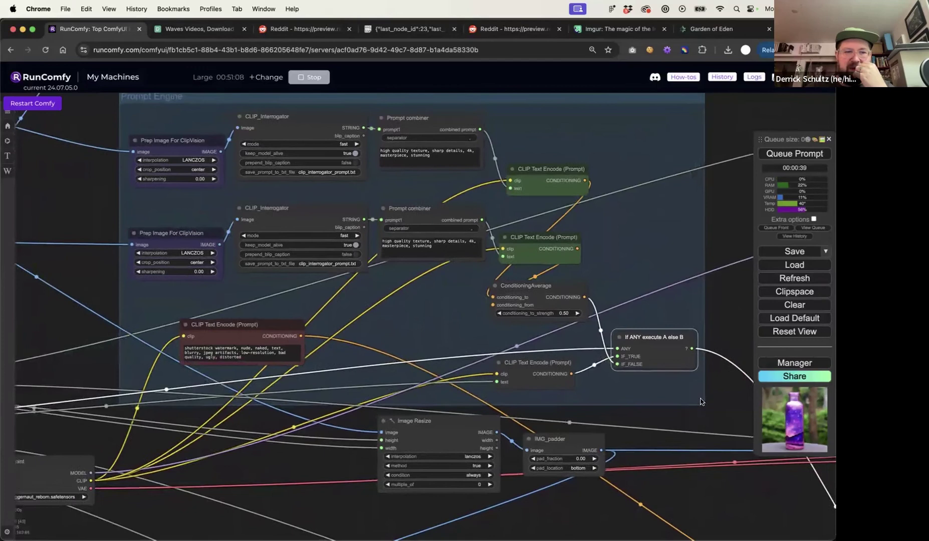
pyautogui.moveTo(353, 409); pyautogui.dragTo(531, 401)
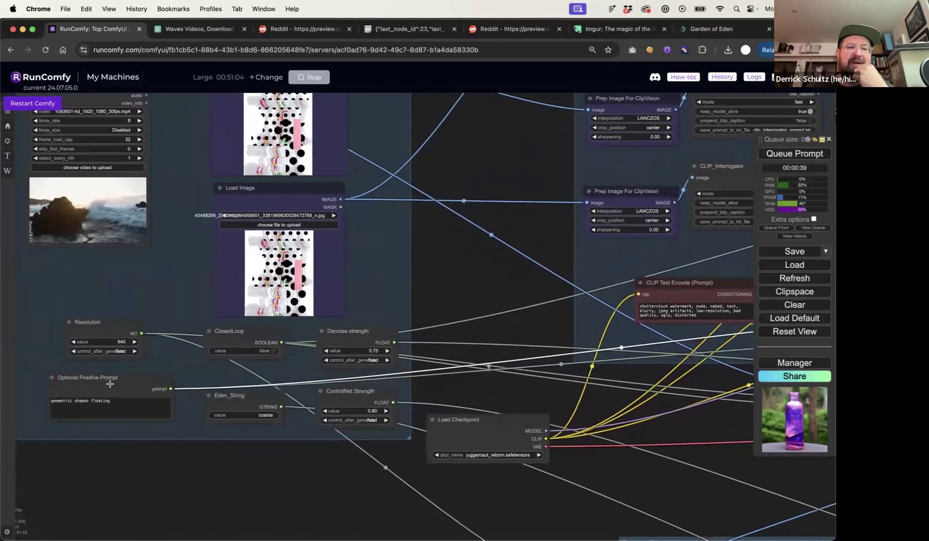
pyautogui.moveTo(466, 404); pyautogui.dragTo(161, 404)
pyautogui.moveTo(699, 370); pyautogui.dragTo(542, 346)
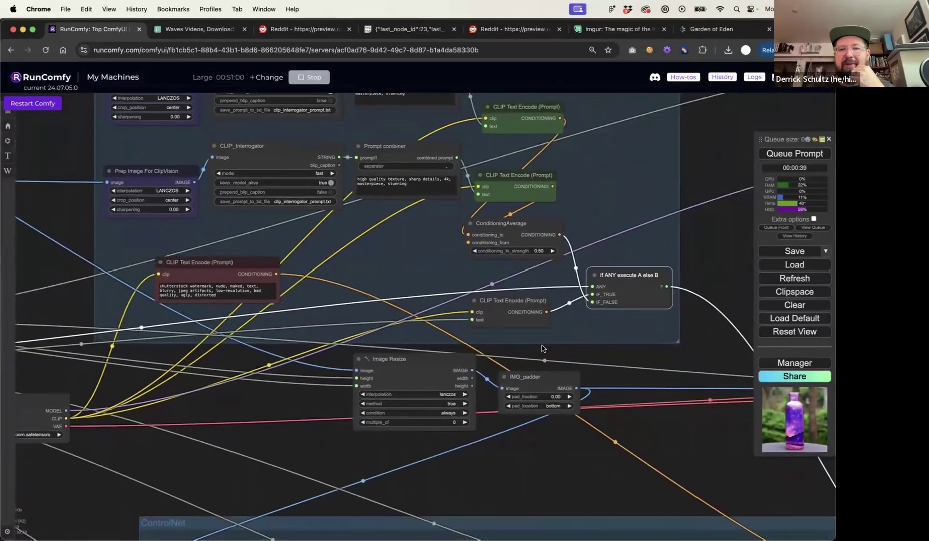
pyautogui.moveTo(616, 273); pyautogui.dragTo(481, 251)
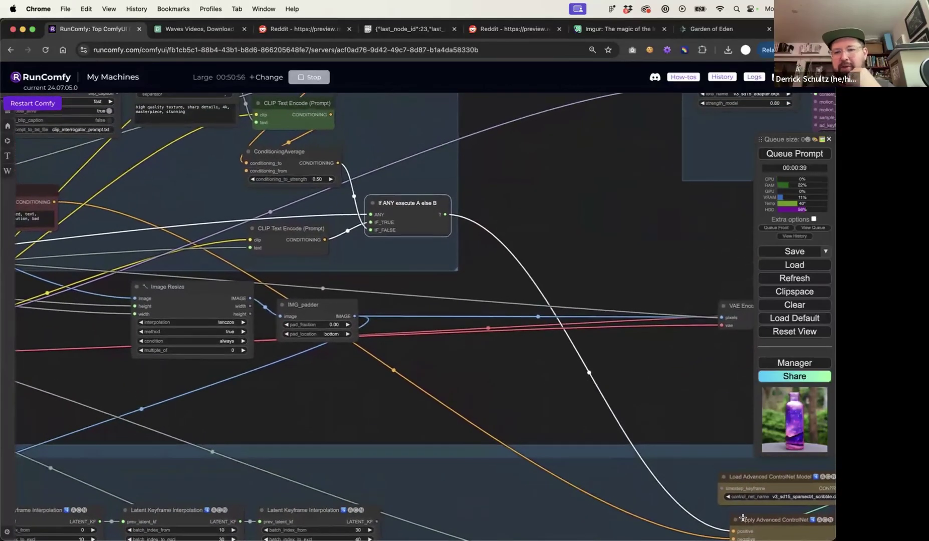
# - Move the Load Checkpoint node slightly down and to the right on the canvas
pyautogui.moveTo(568, 258); pyautogui.dragTo(720, 269)
pyautogui.moveTo(477, 306); pyautogui.dragTo(565, 313)
pyautogui.moveTo(363, 389); pyautogui.dragTo(491, 436)
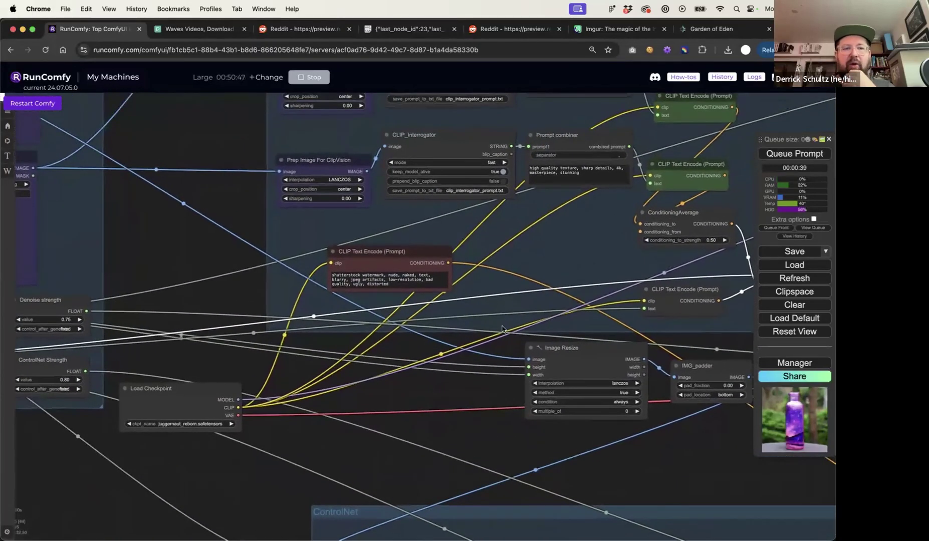
pyautogui.moveTo(216, 387); pyautogui.dragTo(235, 400)
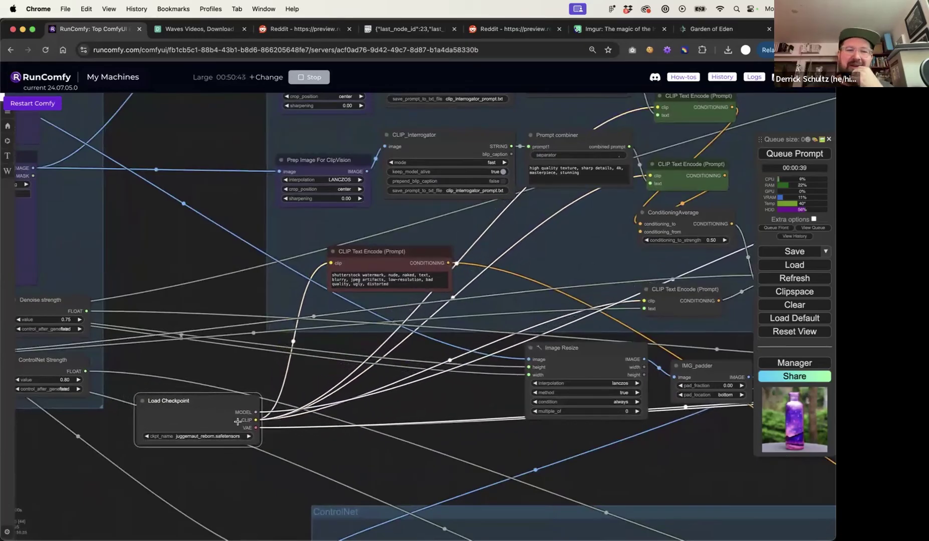
# - Search the Load Checkpoint models for "jugge", "1.5" and "default", and select RunComfyDefault/v1-5-pruned-emaonly.safetensors
pyautogui.click(213, 437)
pyautogui.write('jugge')
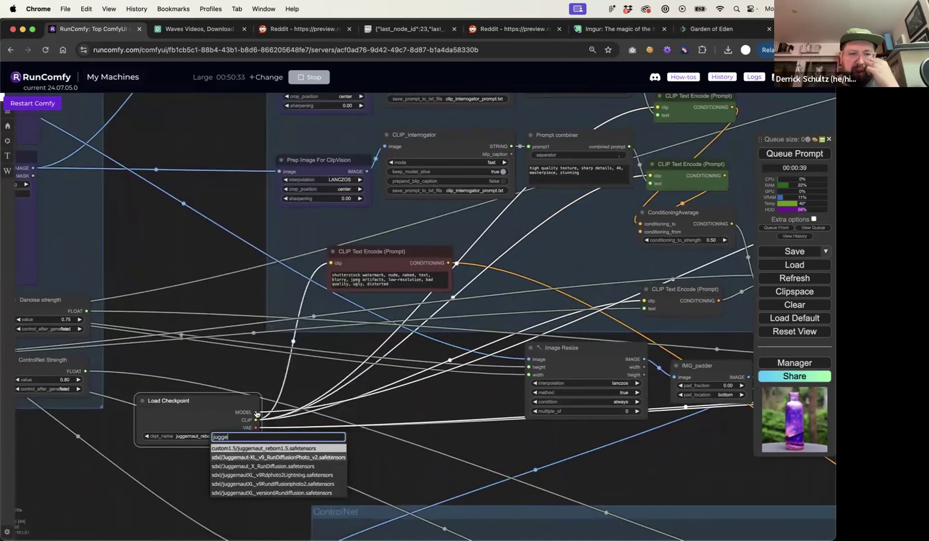
pyautogui.doubleClick(241, 437)
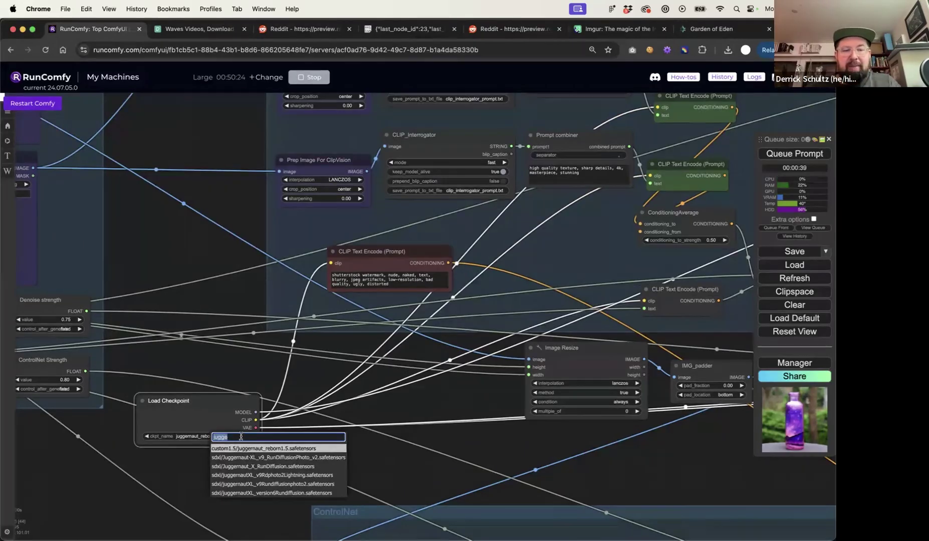
pyautogui.write('1.5')
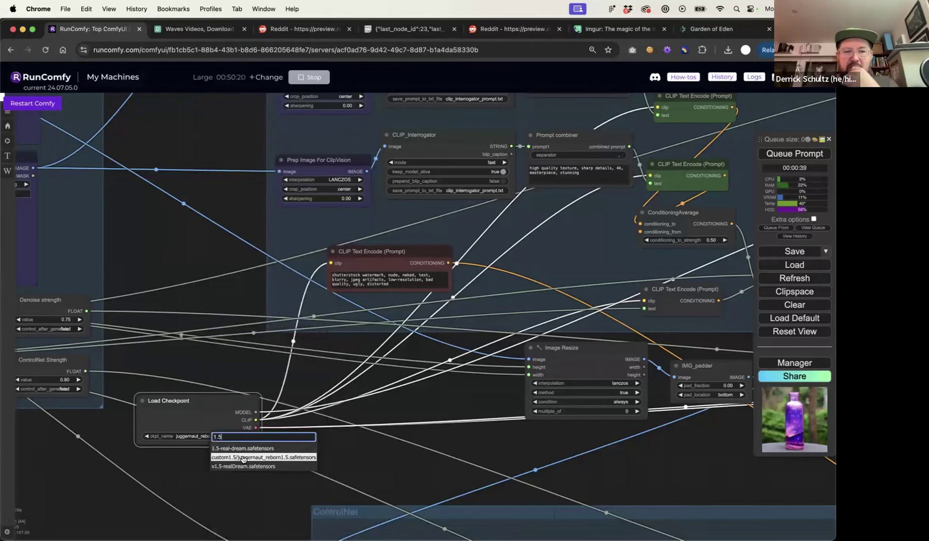
pyautogui.doubleClick(232, 434)
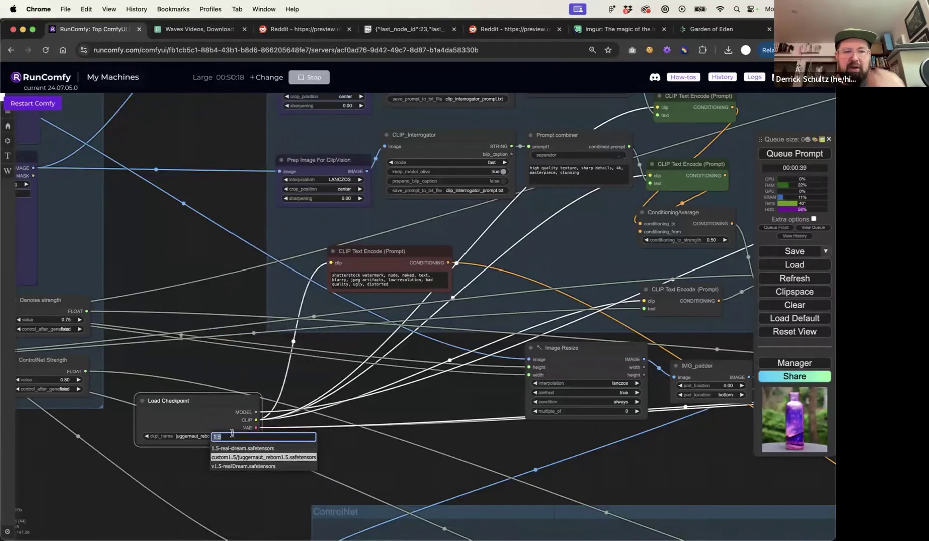
pyautogui.write('default')
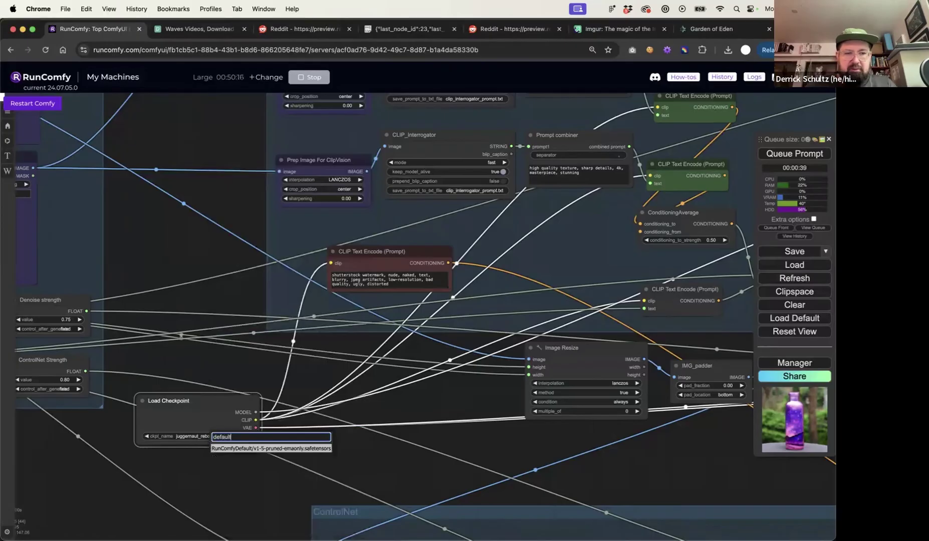
pyautogui.click(244, 449)
# - Widen the Load Checkpoint node to fit its full checkpoint name and move it slightly up and to the left
pyautogui.moveTo(258, 445); pyautogui.dragTo(305, 456)
pyautogui.moveTo(209, 409); pyautogui.dragTo(199, 397)
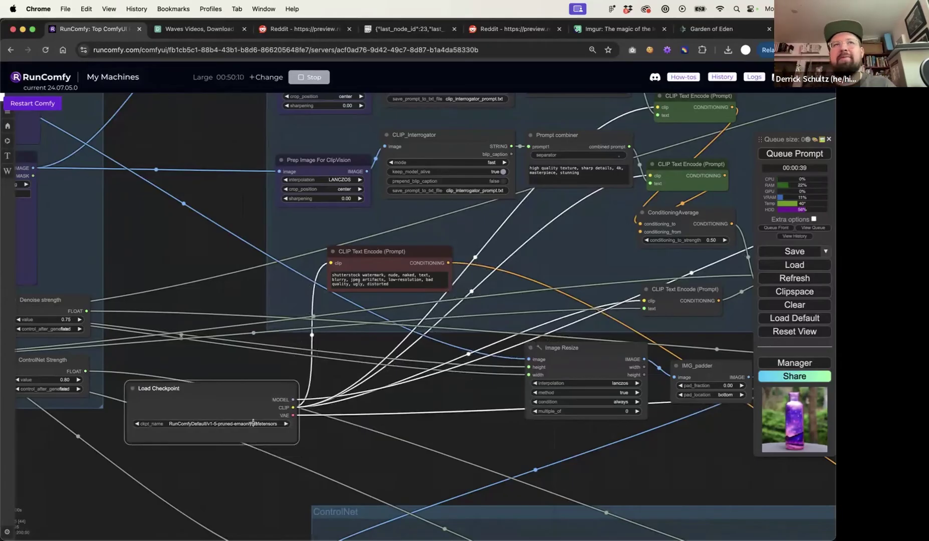
pyautogui.click(468, 395)
# - Move the Image Resize node slightly down and to the left, and the IMG_padder node slightly down
pyautogui.moveTo(423, 396); pyautogui.dragTo(346, 384)
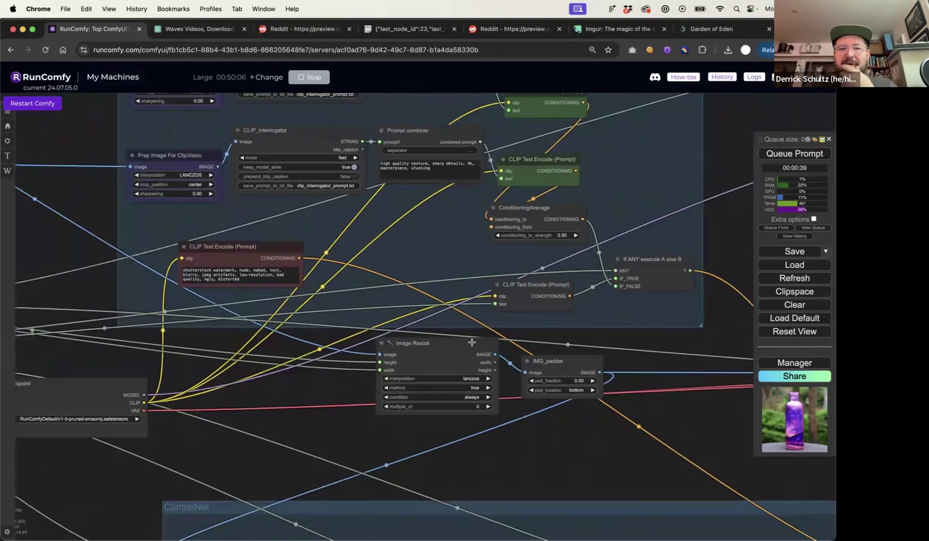
pyautogui.moveTo(451, 347); pyautogui.dragTo(451, 364)
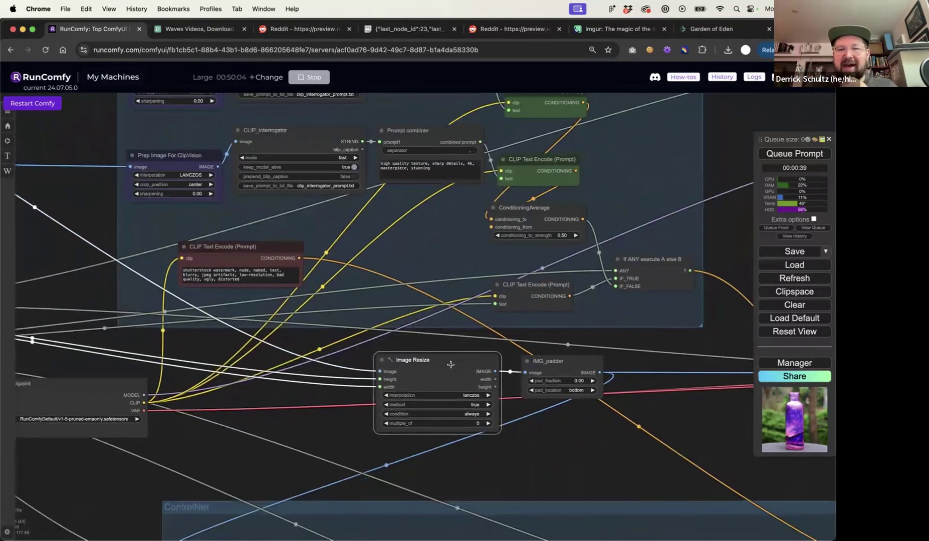
pyautogui.click(556, 364)
pyautogui.moveTo(555, 363); pyautogui.dragTo(556, 368)
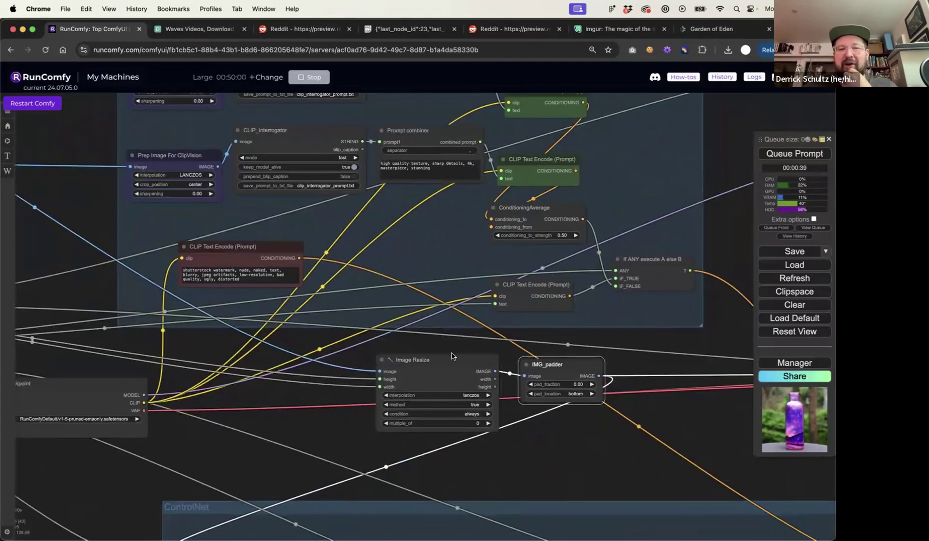
pyautogui.moveTo(436, 351); pyautogui.dragTo(491, 350)
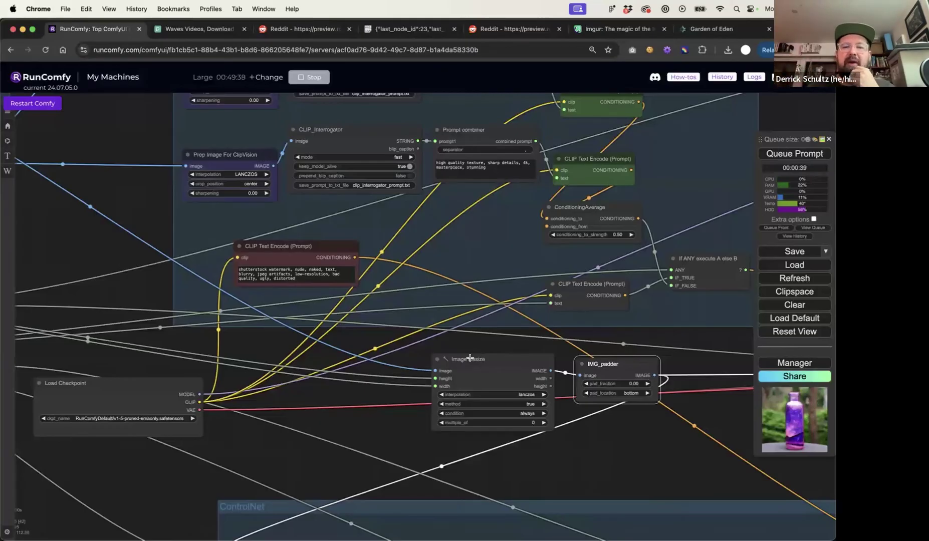
pyautogui.moveTo(469, 357); pyautogui.dragTo(466, 358)
pyautogui.click(352, 393)
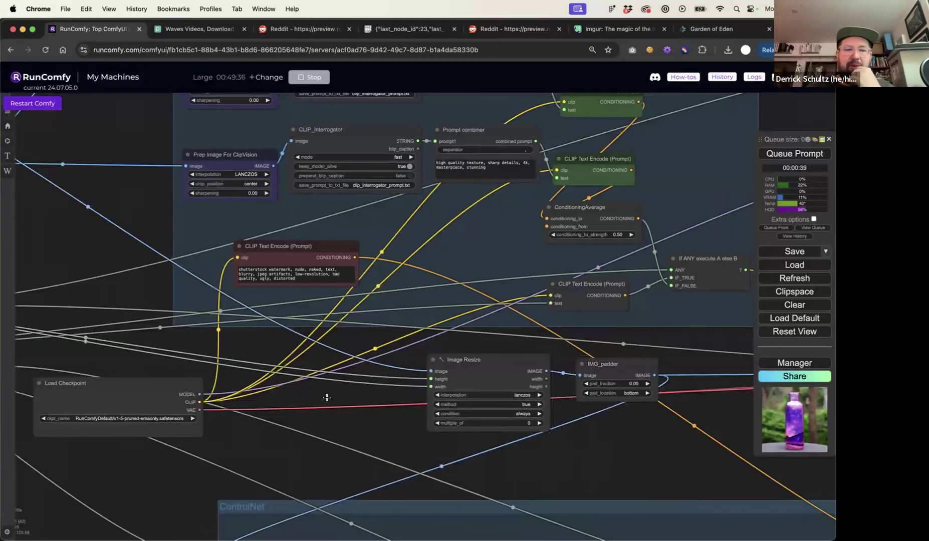
# - Move the Resolution node slightly right and down, and trace its links to the Image Resize height and width inputs
pyautogui.moveTo(326, 394); pyautogui.dragTo(344, 394)
pyautogui.moveTo(472, 398); pyautogui.dragTo(767, 377)
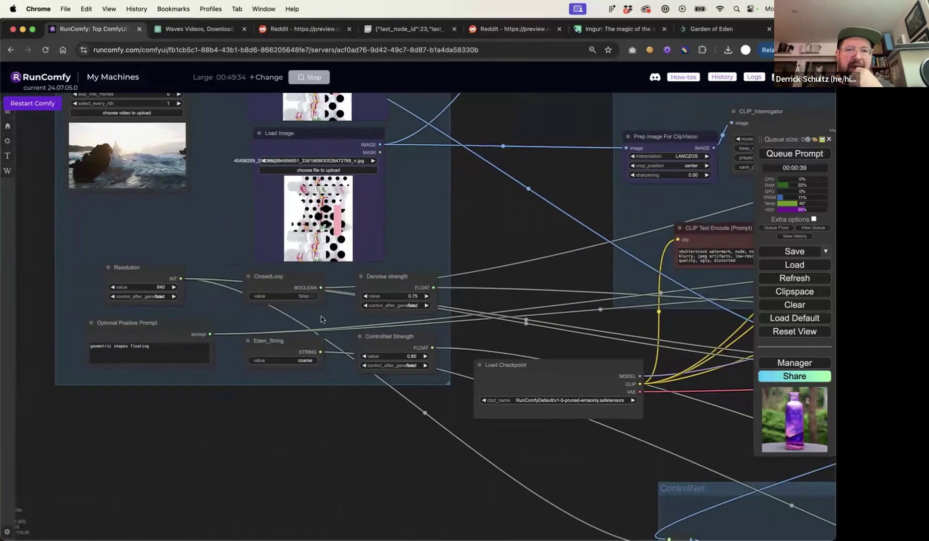
pyautogui.click(146, 258)
pyautogui.moveTo(145, 258); pyautogui.dragTo(171, 269)
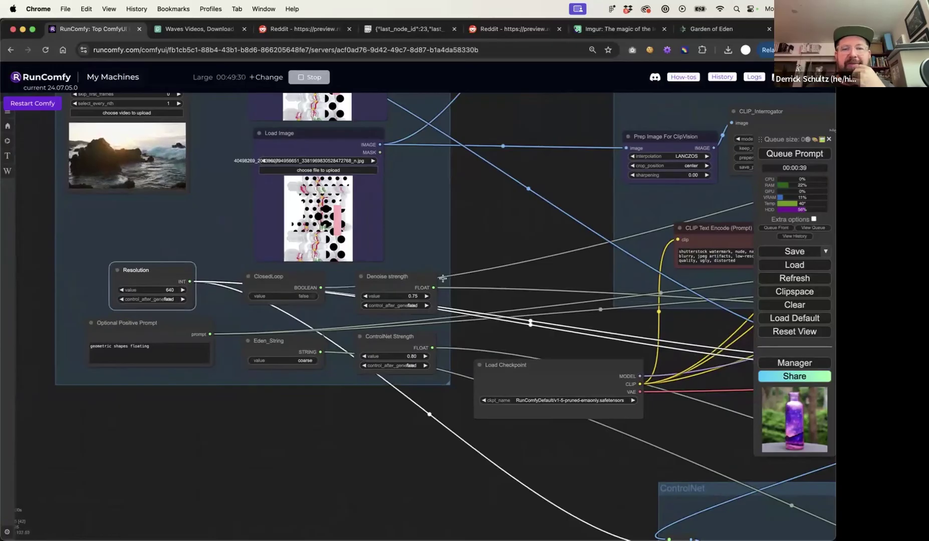
pyautogui.hscroll(10, 430, 280)
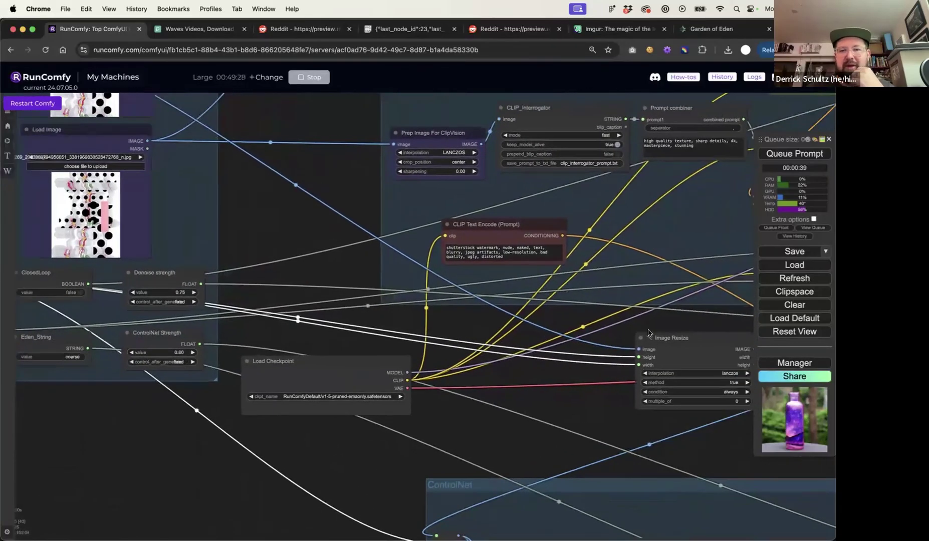
pyautogui.scroll(10, 647, 343)
pyautogui.hscroll(-8, 647, 343)
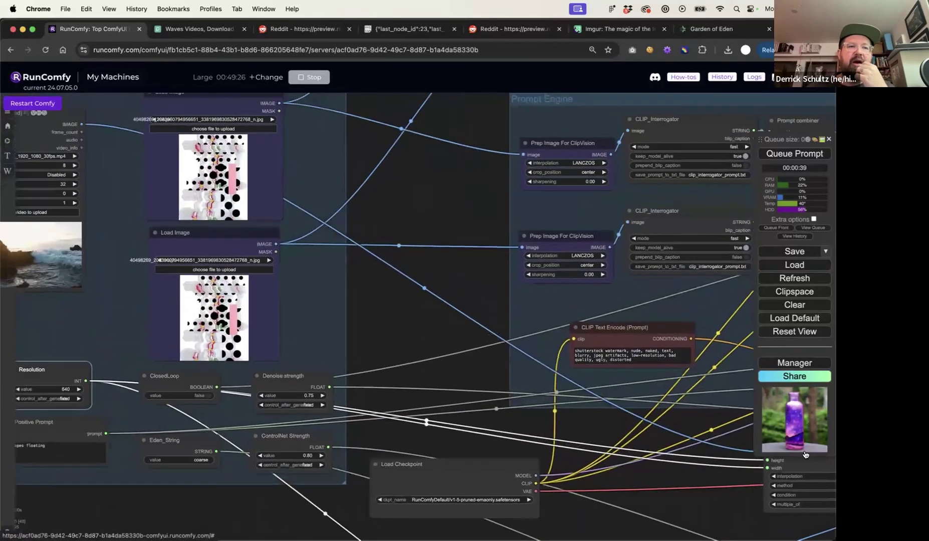
pyautogui.hscroll(15, 673, 429)
pyautogui.scroll(-5, 673, 430)
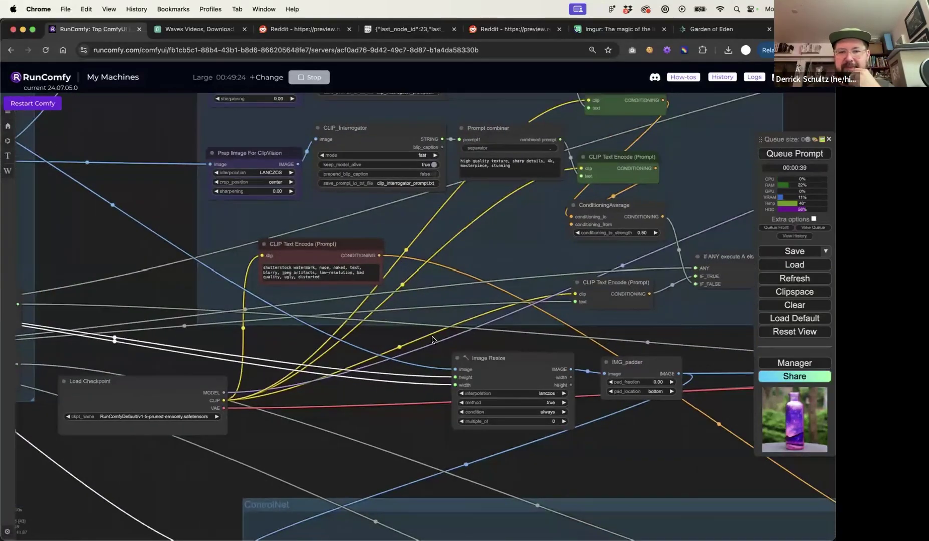
# - Set the Image Resize node's method to keep proportion
pyautogui.scroll(5, 447, 408)
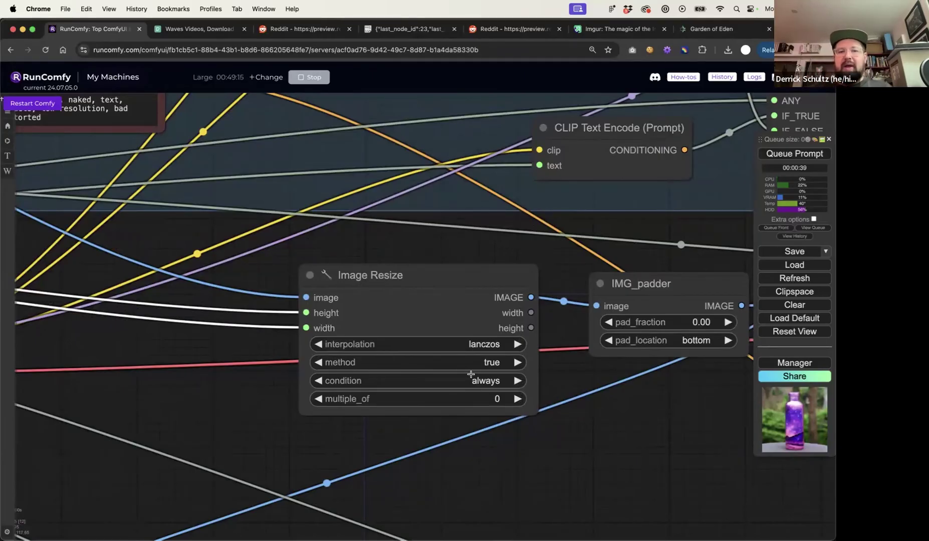
pyautogui.moveTo(434, 278); pyautogui.dragTo(436, 274)
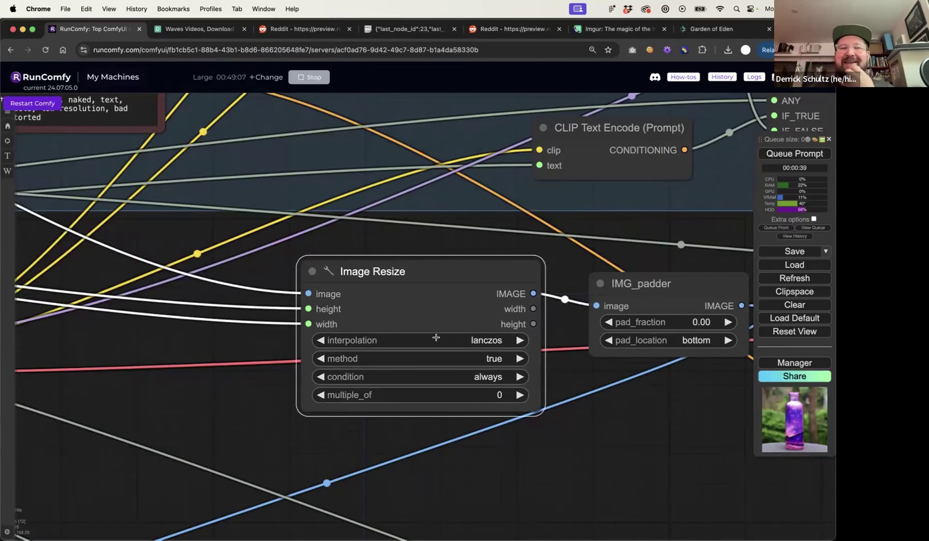
pyautogui.click(491, 359)
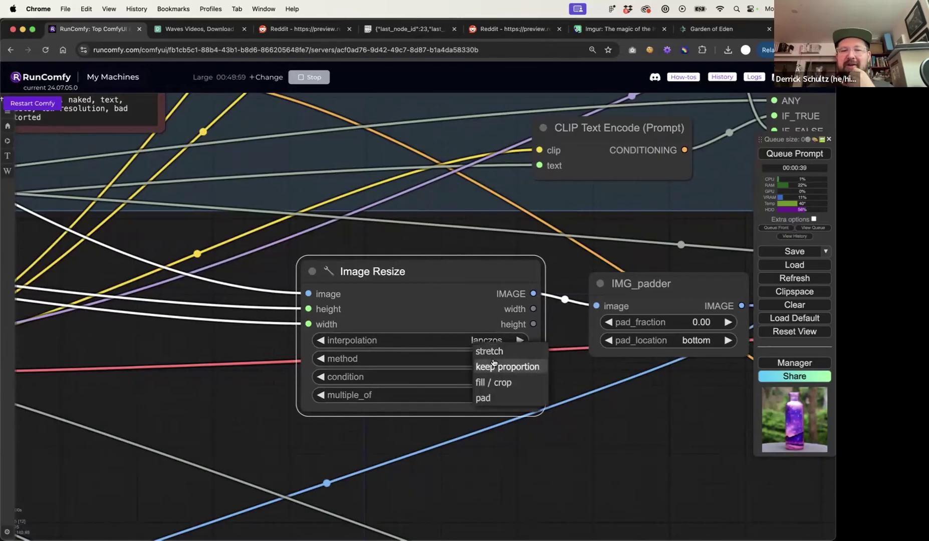
pyautogui.click(506, 367)
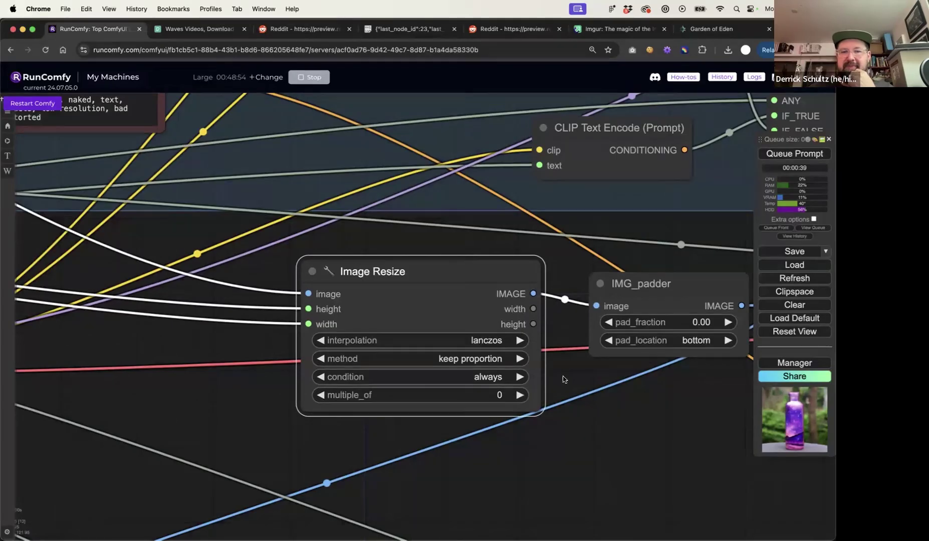
pyautogui.click(563, 380)
pyautogui.scroll(-3, 563, 380)
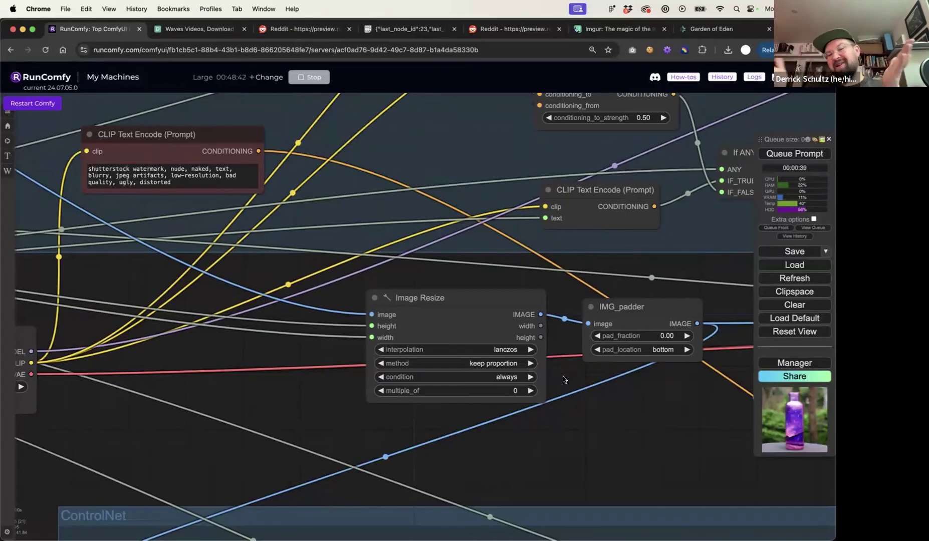
# - Shift the Image Resize and IMG_padder nodes slightly to the left on the canvas
pyautogui.moveTo(564, 377); pyautogui.dragTo(492, 363)
pyautogui.moveTo(556, 300); pyautogui.dragTo(558, 292)
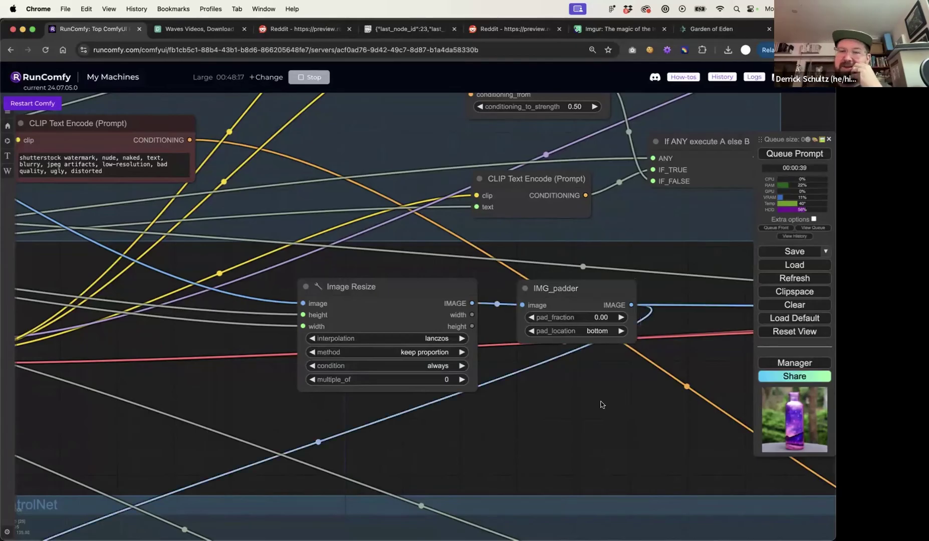
pyautogui.scroll(-5, 602, 405)
pyautogui.moveTo(583, 339); pyautogui.dragTo(582, 342)
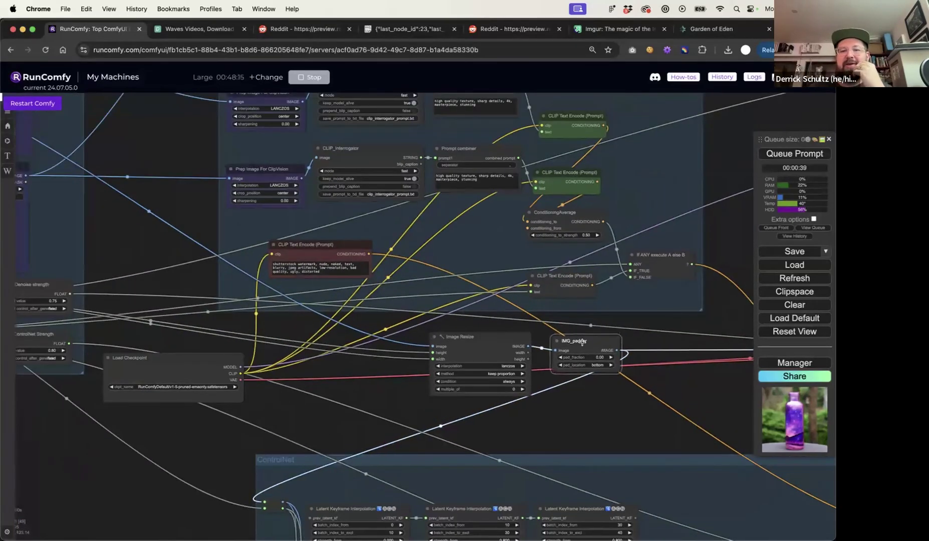
pyautogui.moveTo(488, 337); pyautogui.dragTo(479, 337)
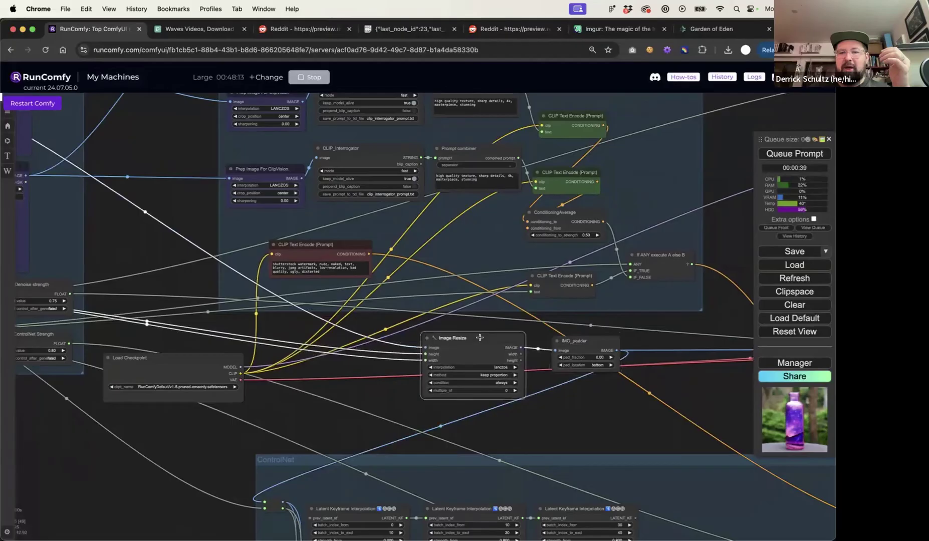
pyautogui.moveTo(590, 341); pyautogui.dragTo(583, 341)
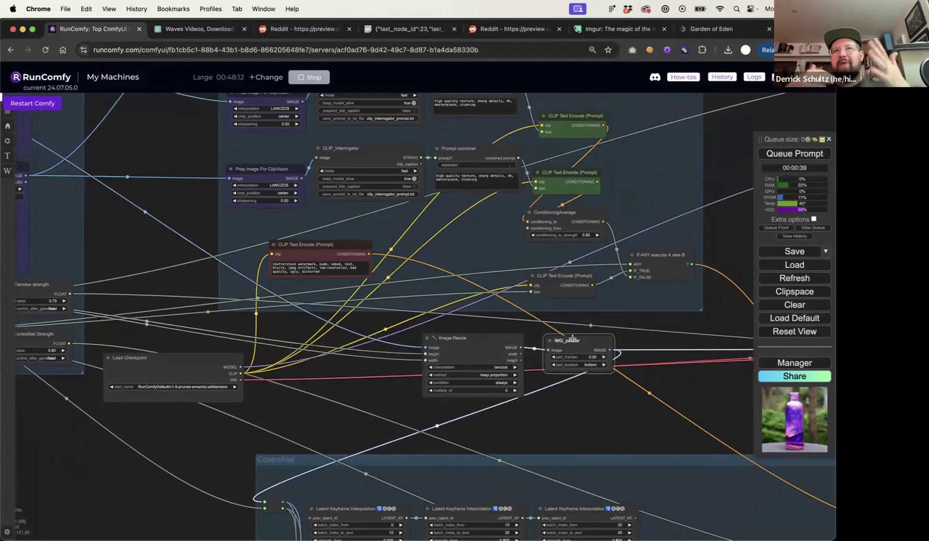
# - Add a Preview Image node below the link to VAE Encode and connect IMG_padder's IMAGE output to it
pyautogui.moveTo(687, 405); pyautogui.dragTo(453, 348)
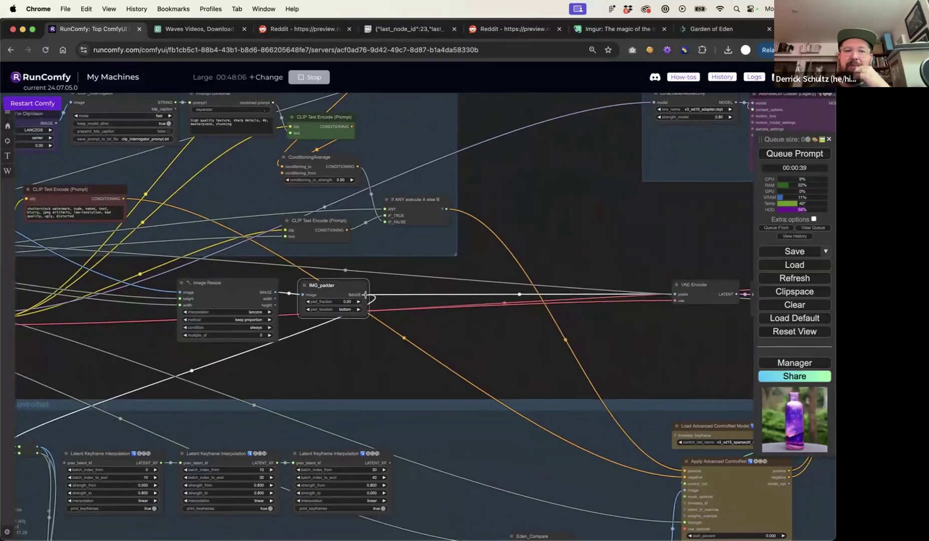
pyautogui.doubleClick(427, 329)
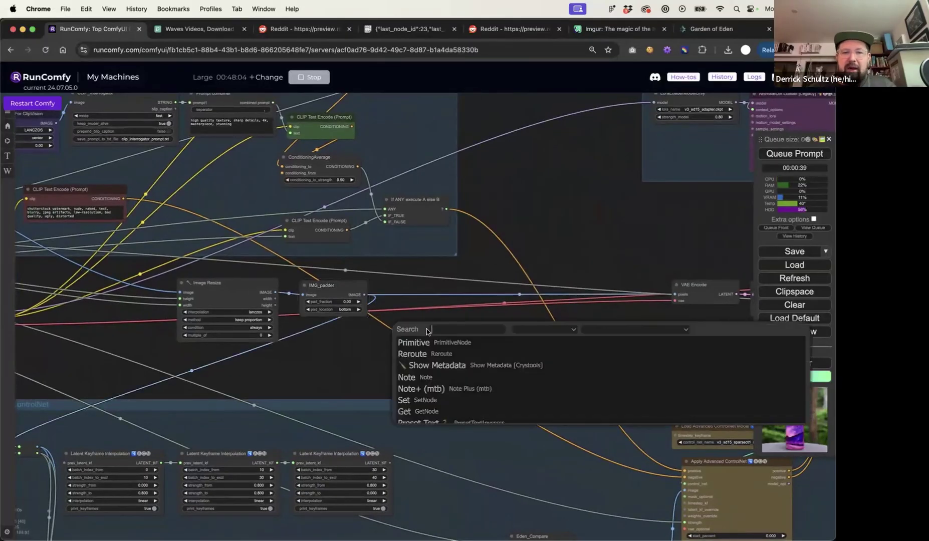
pyautogui.write('preview image')
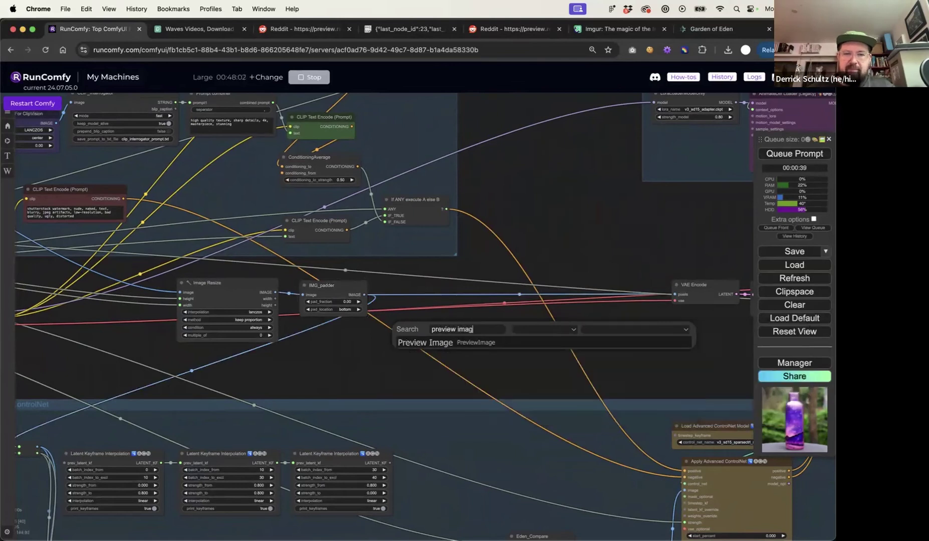
pyautogui.click(451, 346)
pyautogui.moveTo(365, 295); pyautogui.dragTo(464, 319)
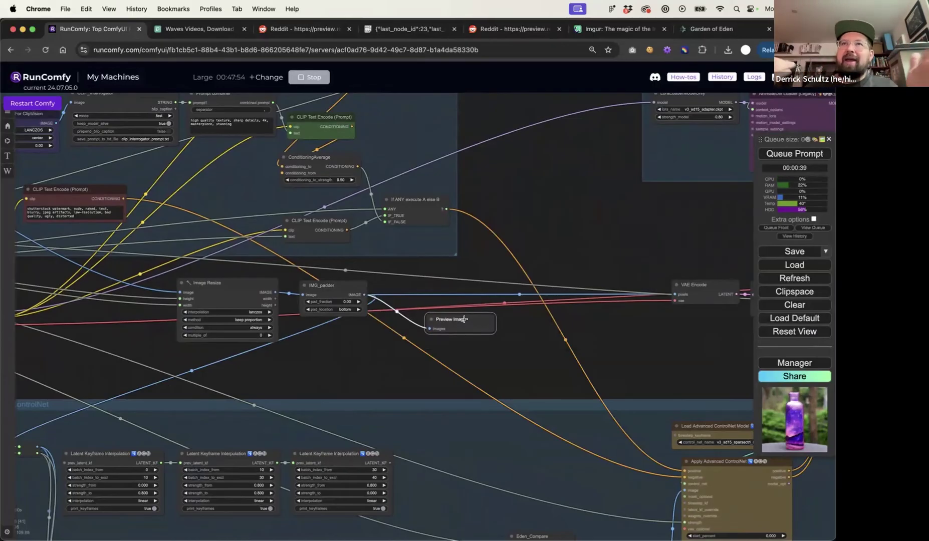
pyautogui.moveTo(466, 319); pyautogui.dragTo(472, 323)
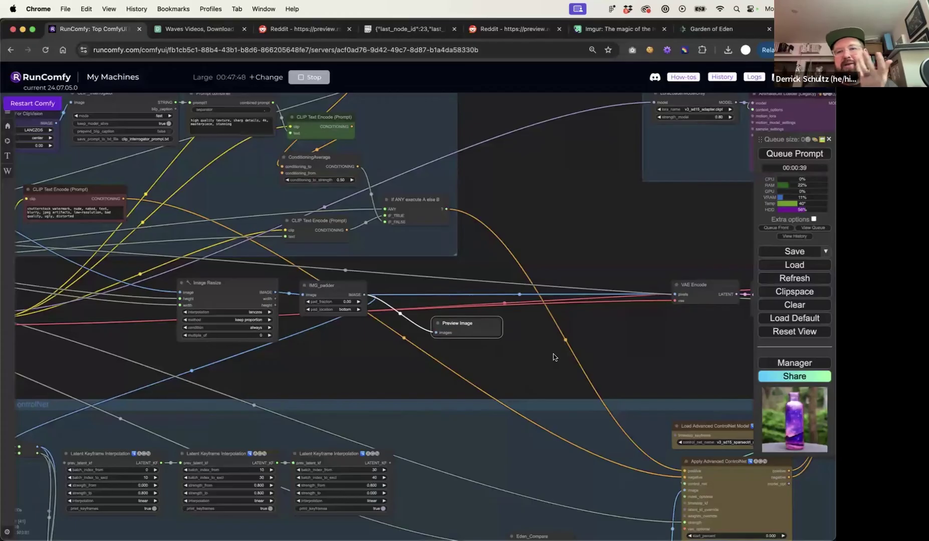
# - Examine how the VAE Encode and LatentTypeConversion nodes feed the latent_image input of KSampler
pyautogui.moveTo(630, 341); pyautogui.dragTo(331, 322)
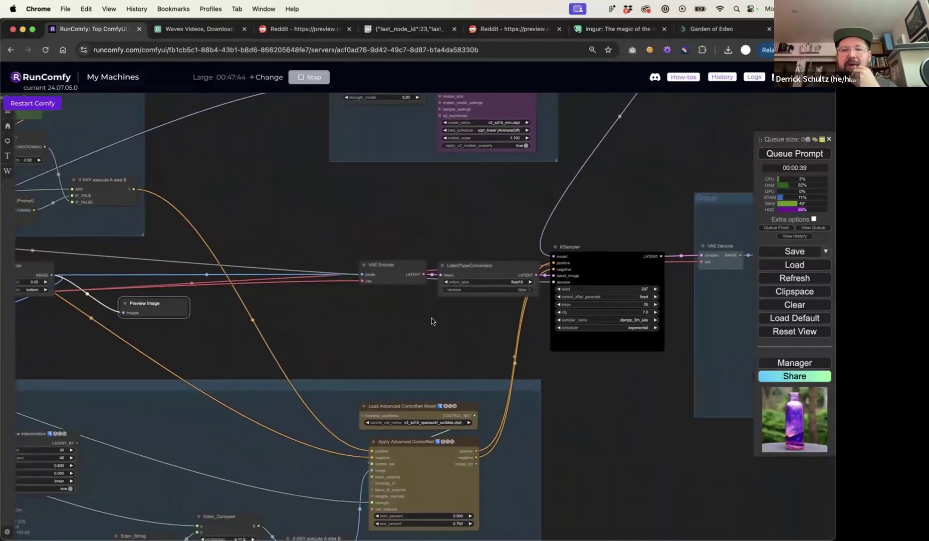
pyautogui.scroll(5, 459, 319)
pyautogui.moveTo(317, 193)
pyautogui.mouseDown()
pyautogui.moveTo(304, 184)
pyautogui.moveTo(301, 199)
pyautogui.mouseUp()
pyautogui.moveTo(486, 199); pyautogui.dragTo(487, 197)
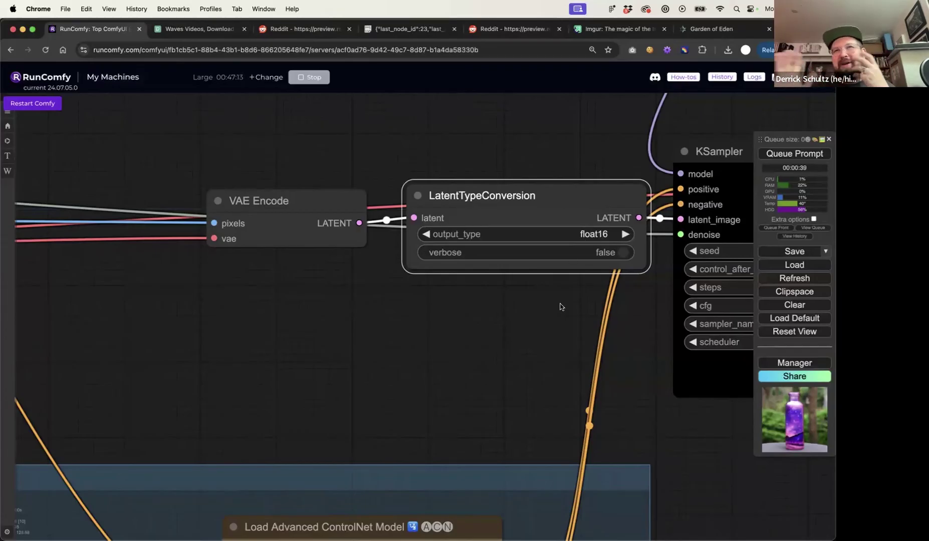
pyautogui.click(535, 319)
pyautogui.scroll(-5, 535, 319)
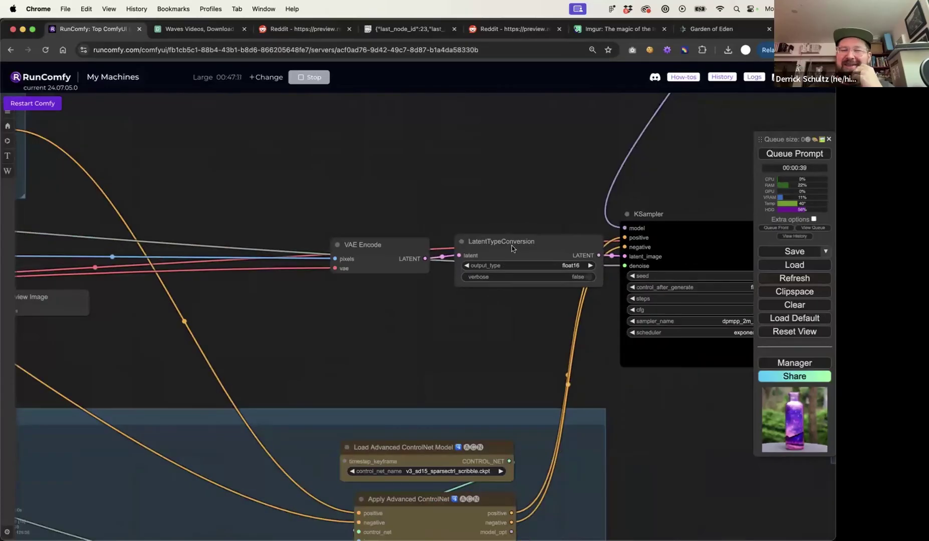
pyautogui.moveTo(504, 250); pyautogui.dragTo(504, 251)
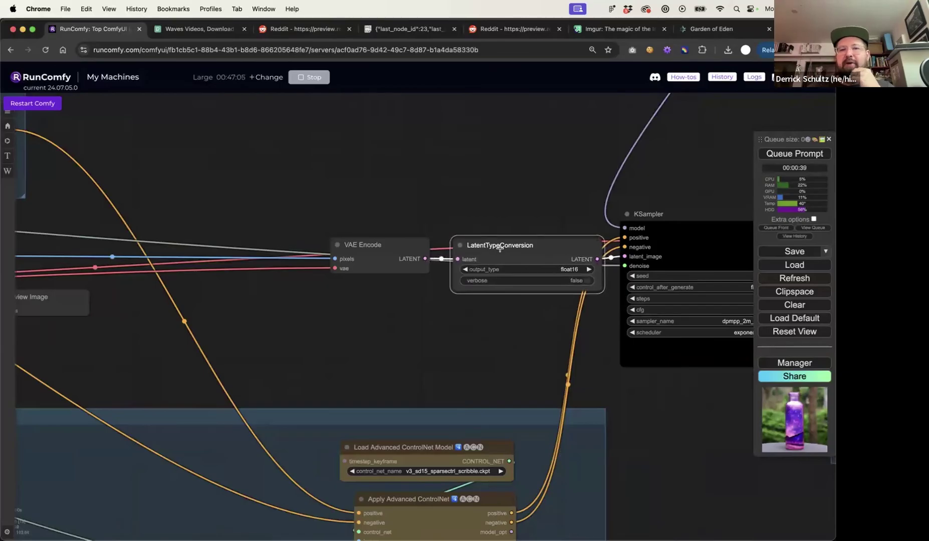
pyautogui.click(498, 216)
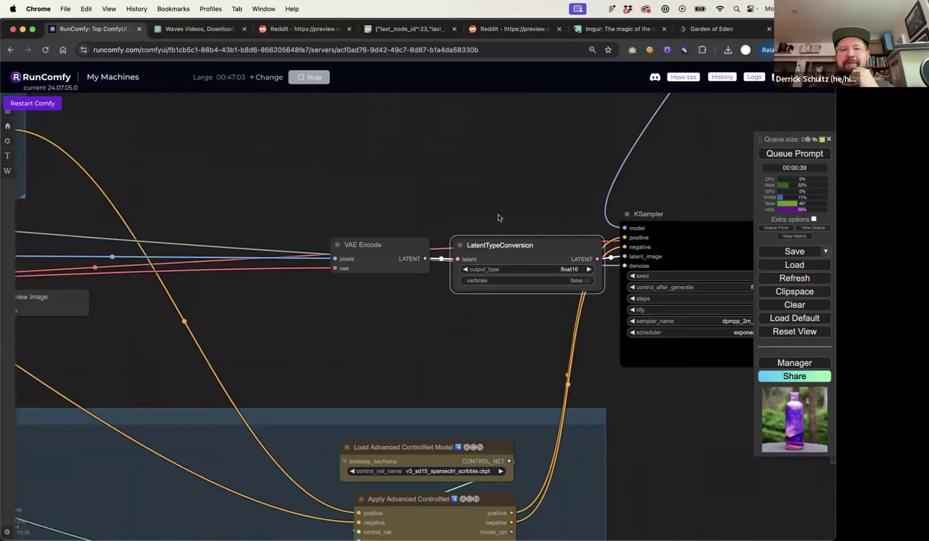
# - Rename the group containing the Context Options and AnimateDiff Loader nodes as "Animate Diff"
pyautogui.moveTo(514, 204); pyautogui.dragTo(380, 198)
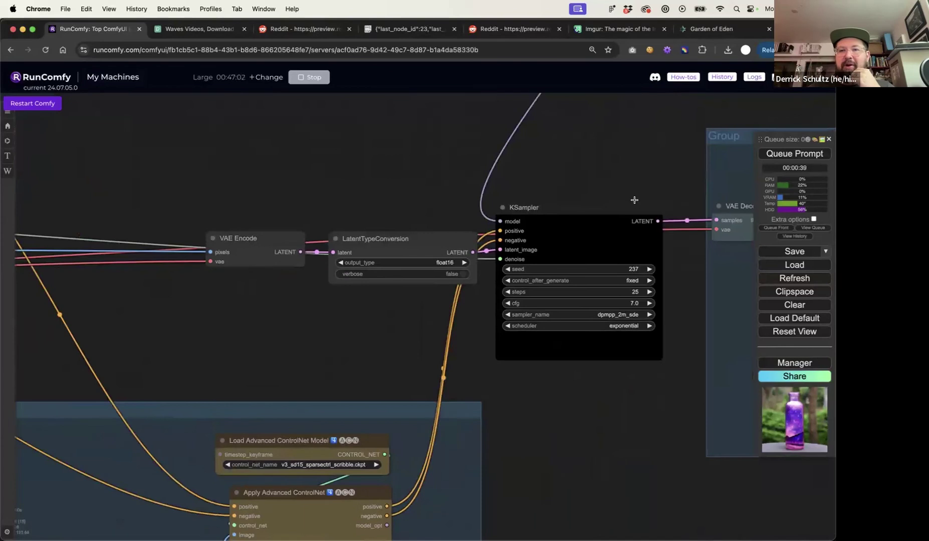
pyautogui.moveTo(617, 138); pyautogui.dragTo(610, 304)
pyautogui.scroll(5, 621, 320)
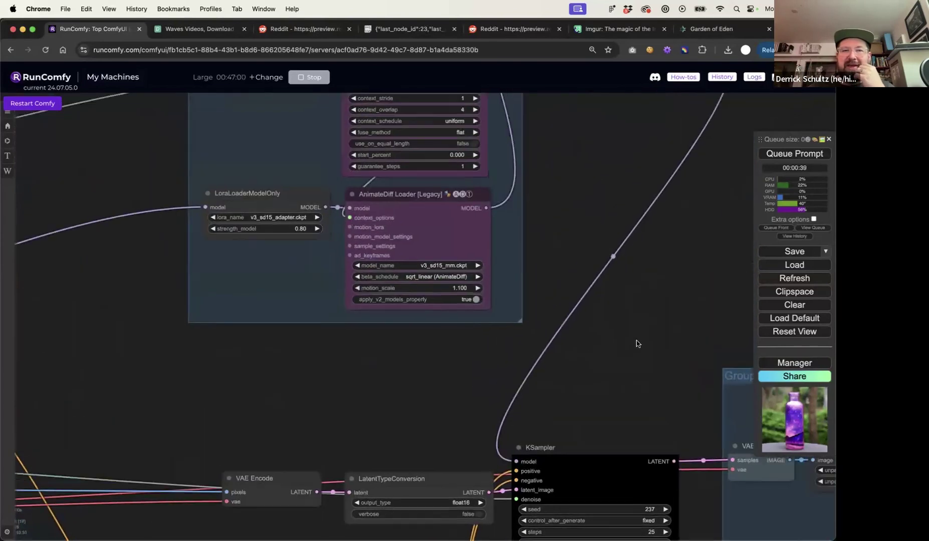
pyautogui.hscroll(-3, 647, 324)
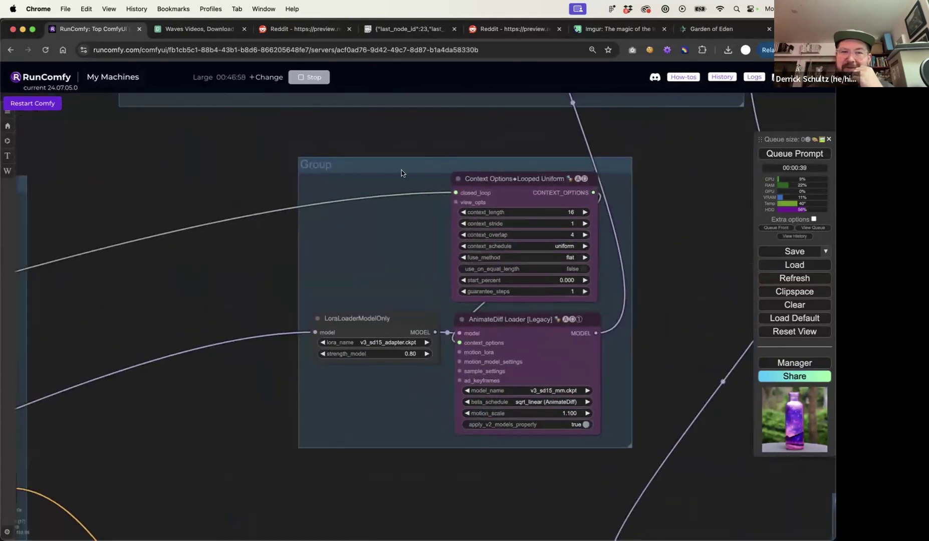
pyautogui.rightClick(324, 165)
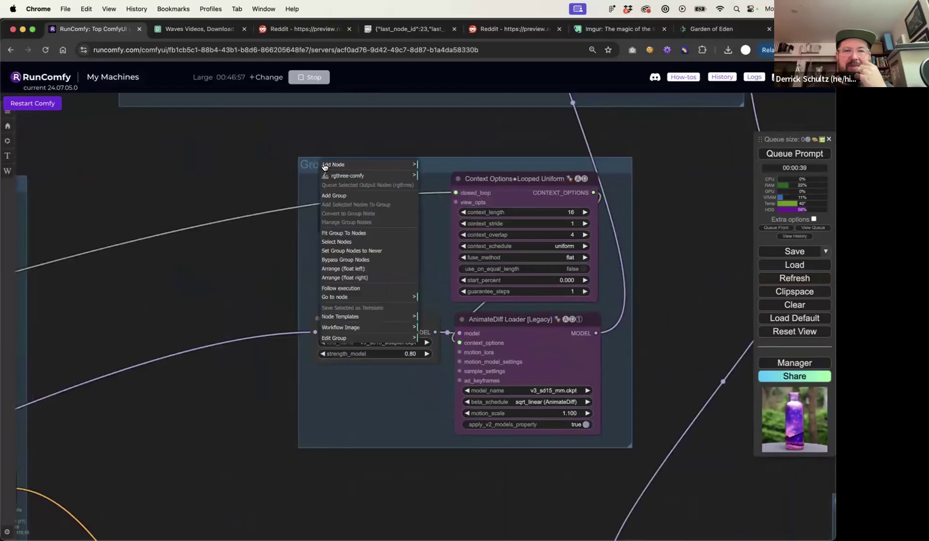
pyautogui.click(358, 337)
pyautogui.click(359, 350)
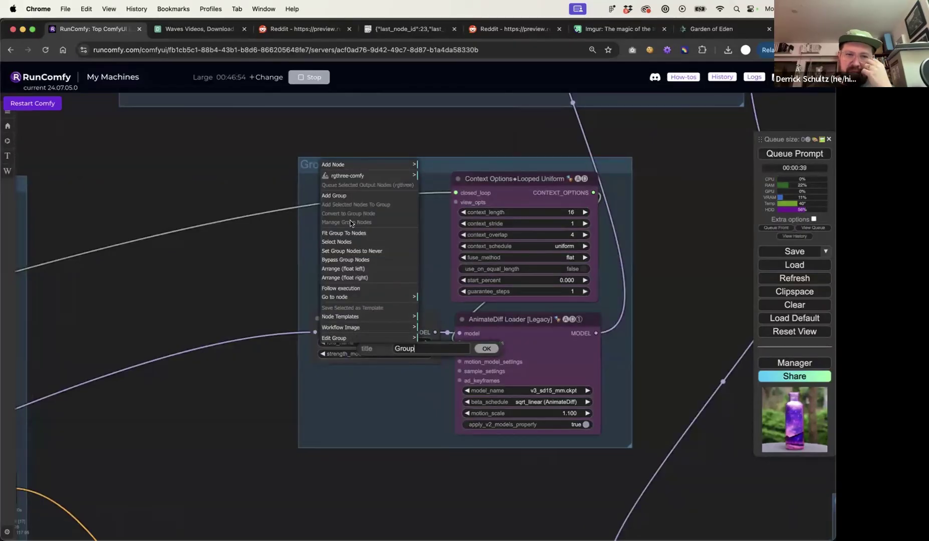
pyautogui.write('Animat')
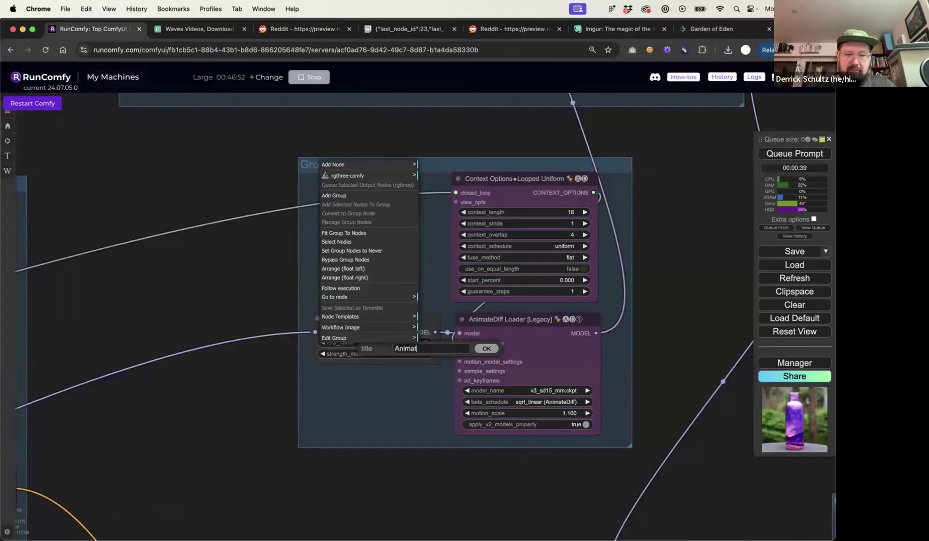
pyautogui.press('Return')
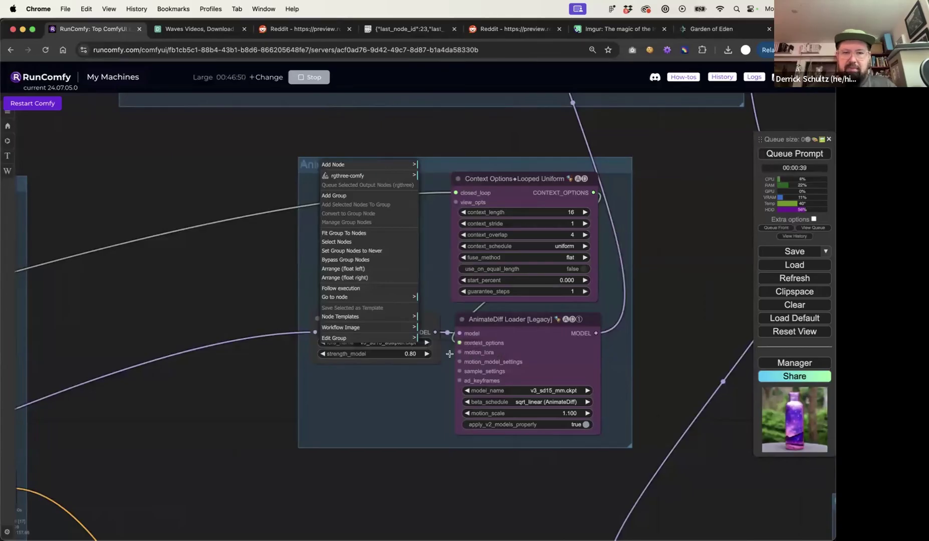
pyautogui.click(264, 248)
# - Nudge the LoraLoaderModelOnly and AnimateDiff Loader nodes slightly within the Animate Diff group so they sit roughly level
pyautogui.moveTo(404, 318)
pyautogui.mouseDown()
pyautogui.moveTo(403, 306)
pyautogui.moveTo(404, 317)
pyautogui.mouseUp()
pyautogui.moveTo(495, 324); pyautogui.dragTo(503, 324)
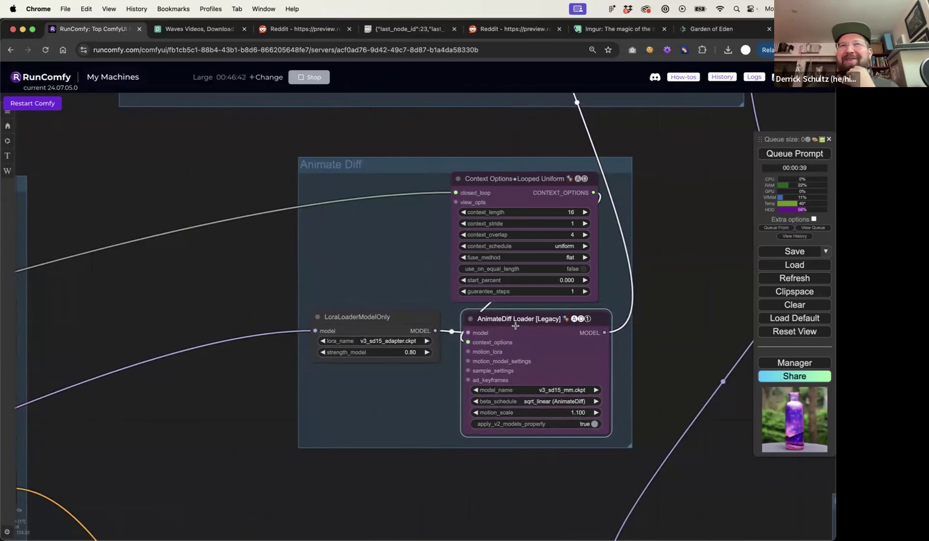
pyautogui.moveTo(517, 321); pyautogui.dragTo(510, 320)
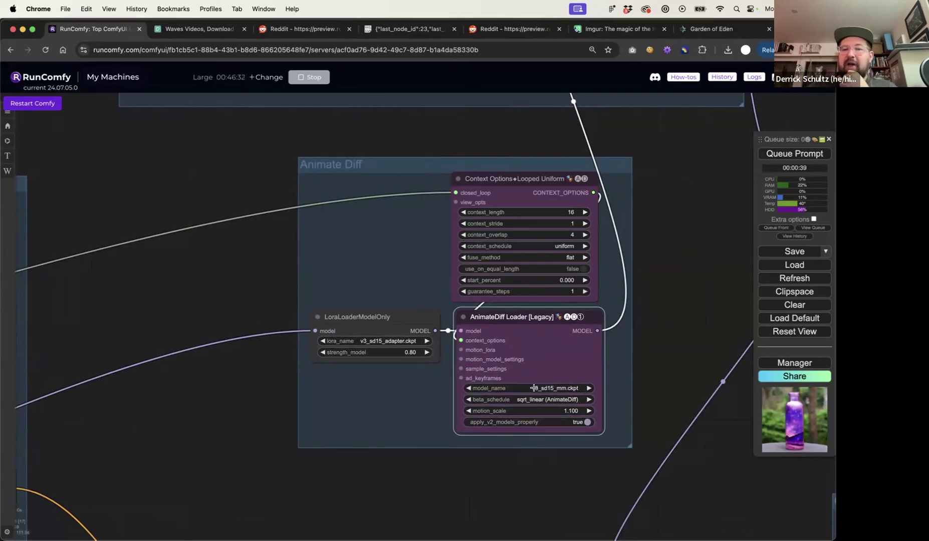
pyautogui.click(398, 331)
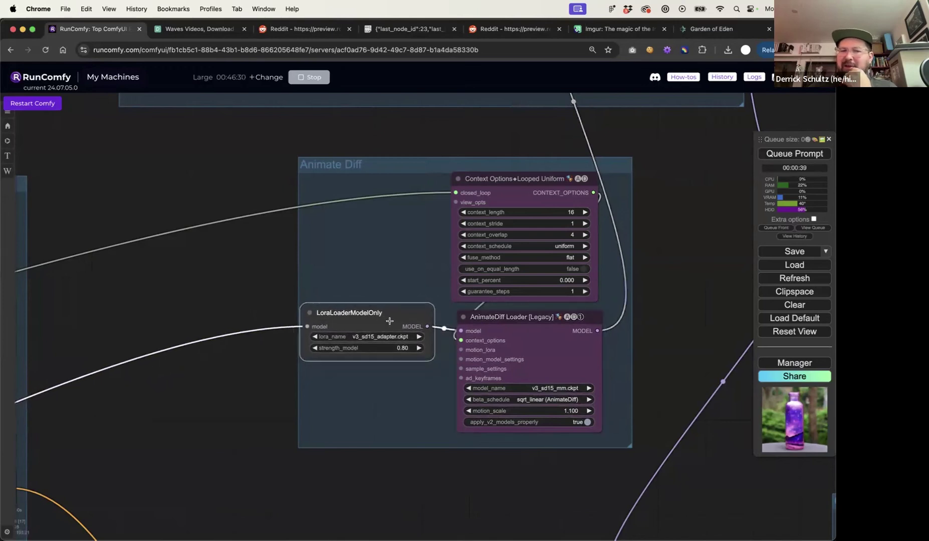
pyautogui.moveTo(391, 323); pyautogui.dragTo(392, 322)
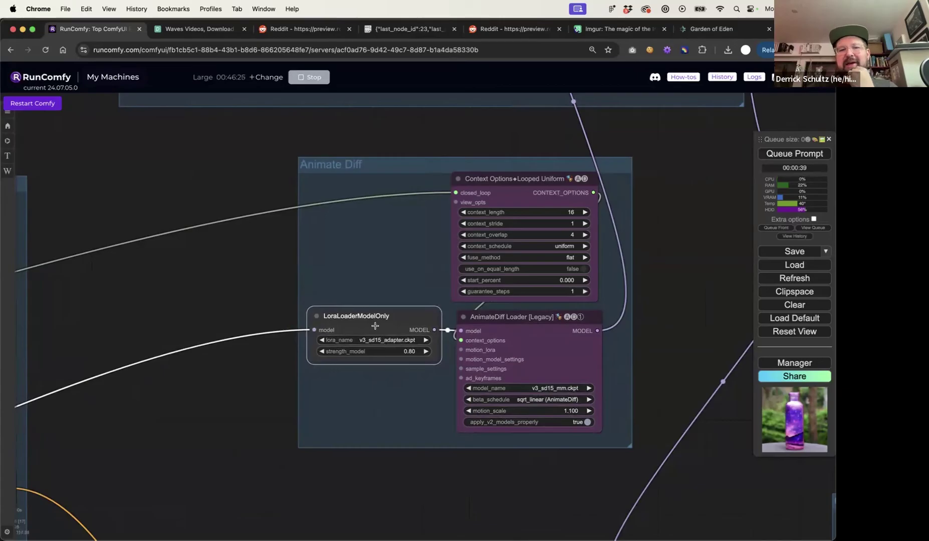
pyautogui.moveTo(502, 322); pyautogui.dragTo(504, 323)
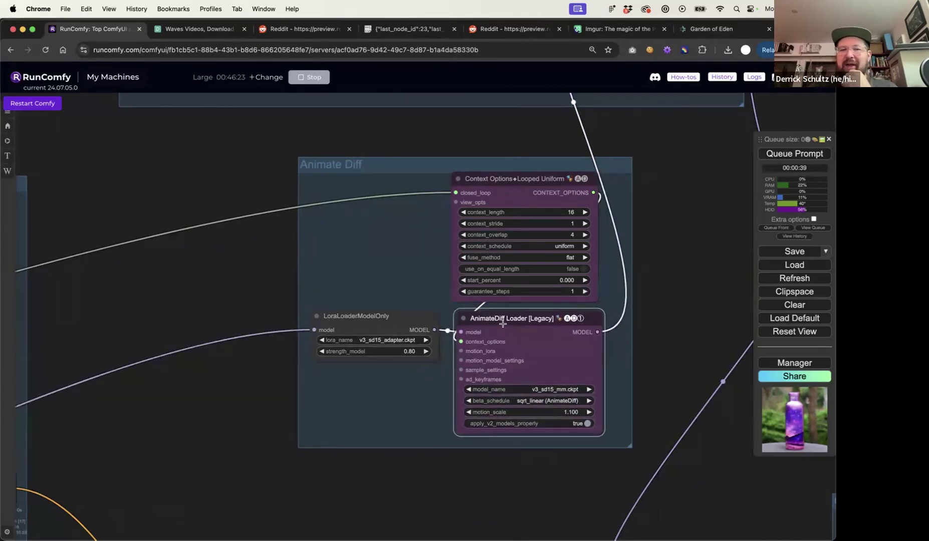
# - Bypass the LoraLoaderModelOnly node in the Animate Diff group and re-enable it
pyautogui.rightClick(346, 320)
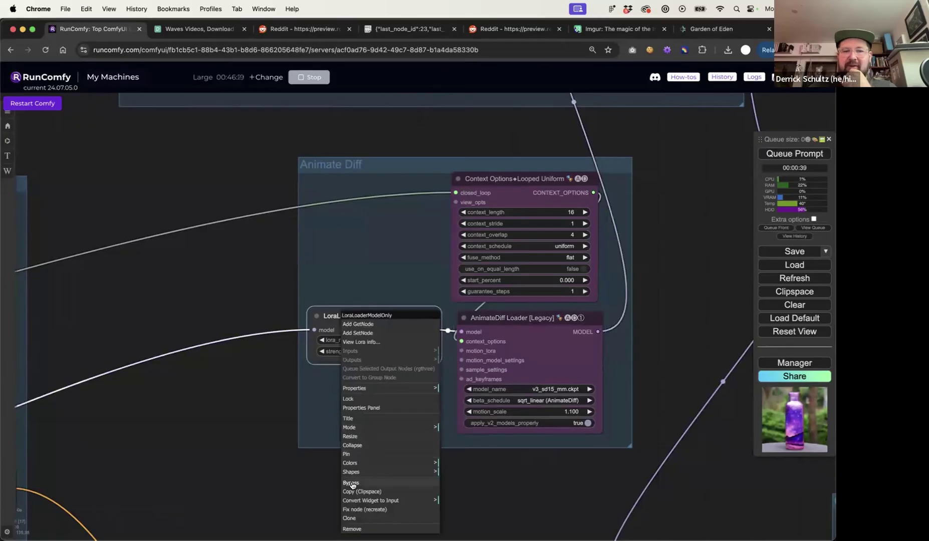
pyautogui.click(351, 483)
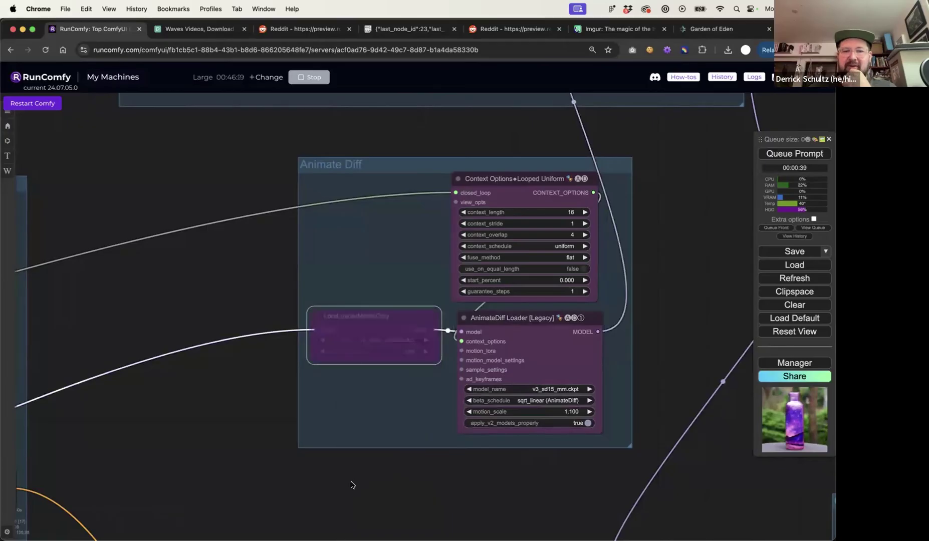
pyautogui.rightClick(356, 342)
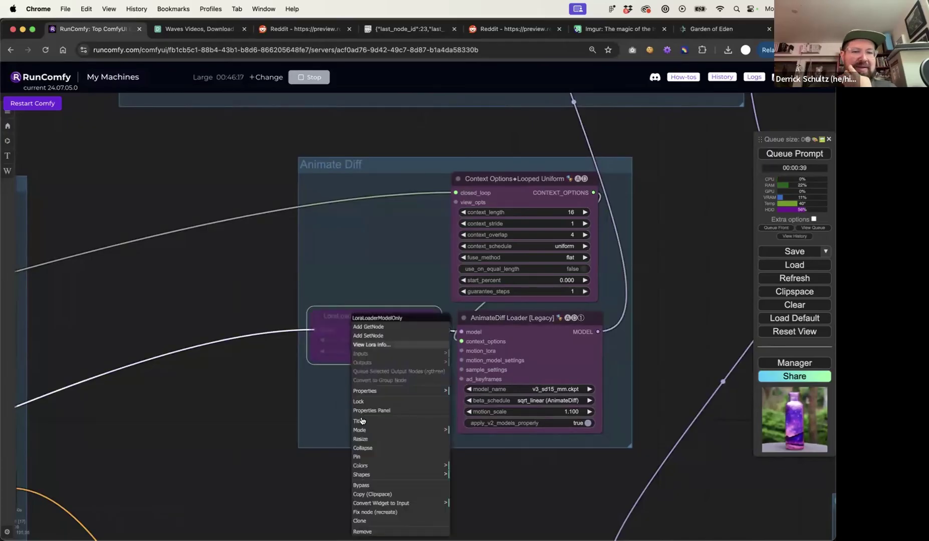
pyautogui.click(370, 485)
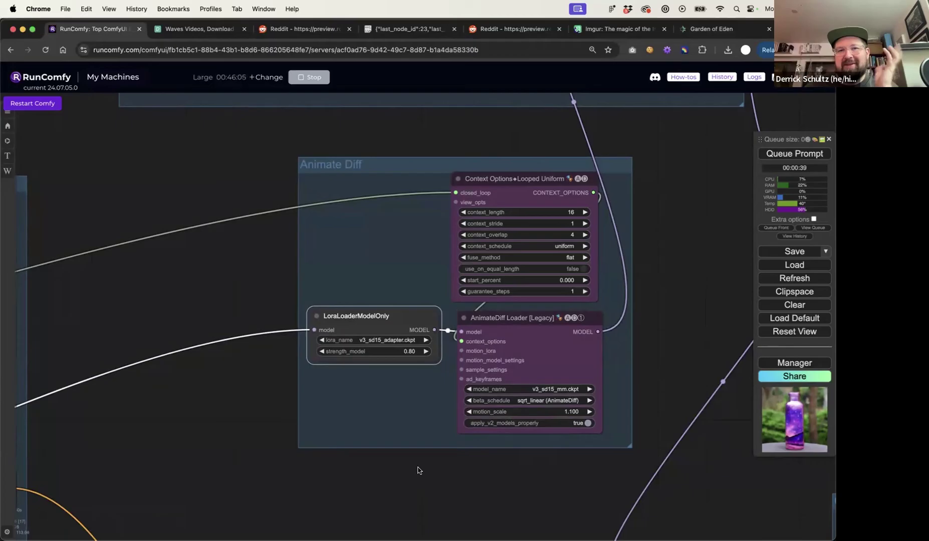
# - Shift the LoraLoaderModelOnly node slightly down inside the Animate Diff group
pyautogui.moveTo(382, 322)
pyautogui.mouseDown()
pyautogui.moveTo(382, 312)
pyautogui.moveTo(384, 335)
pyautogui.mouseUp()
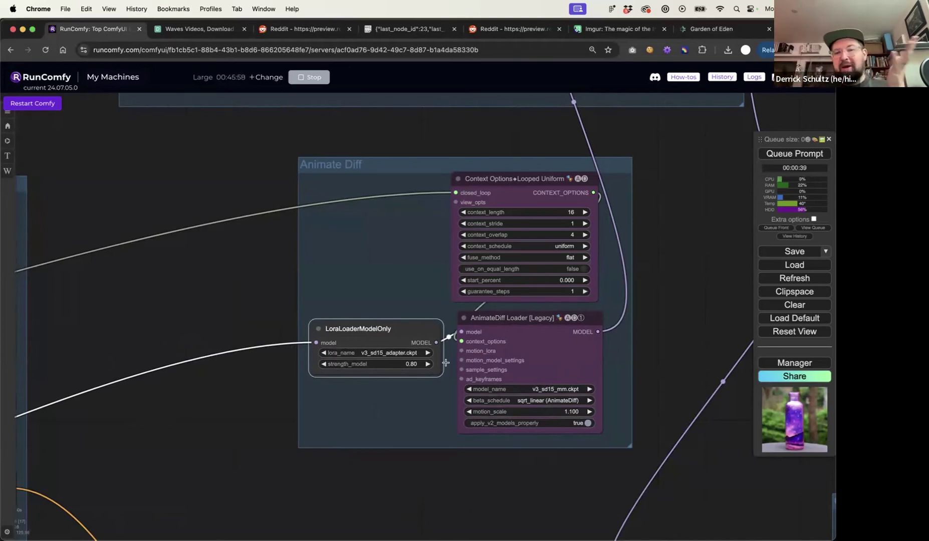
# - Rename the group containing the Load CLIP Vision, IPAdapter Encoder and IPAdapter Embeds nodes as "IPAdapter"
pyautogui.scroll(3, 334, 174)
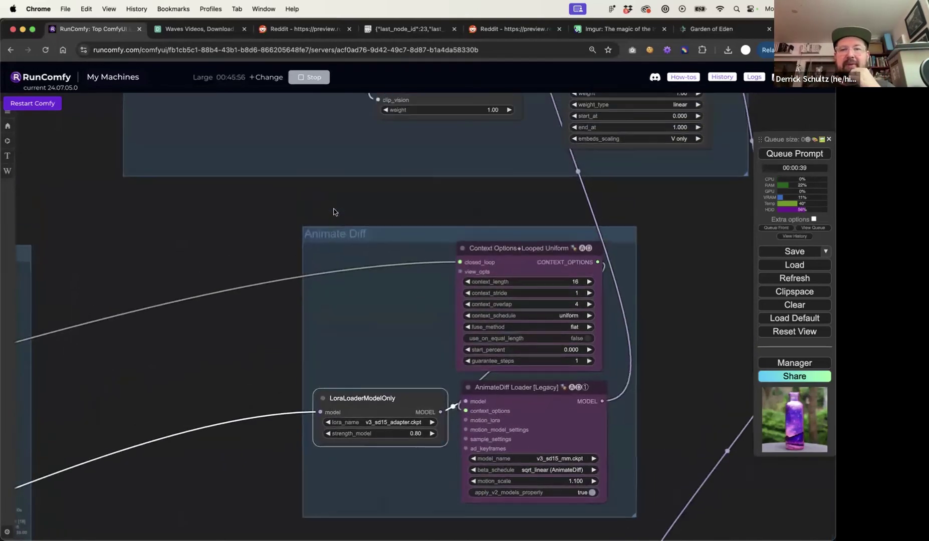
pyautogui.scroll(10, 358, 234)
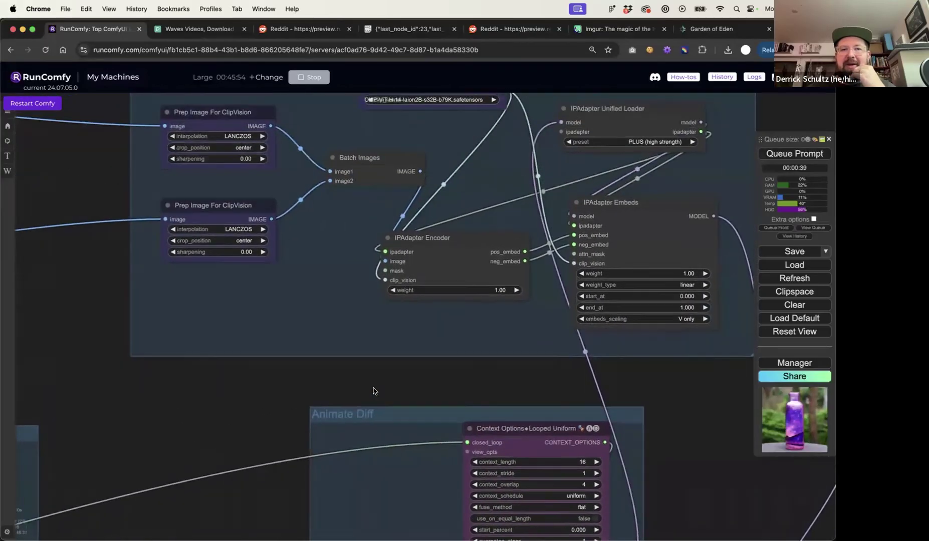
pyautogui.hscroll(-20, 438, 430)
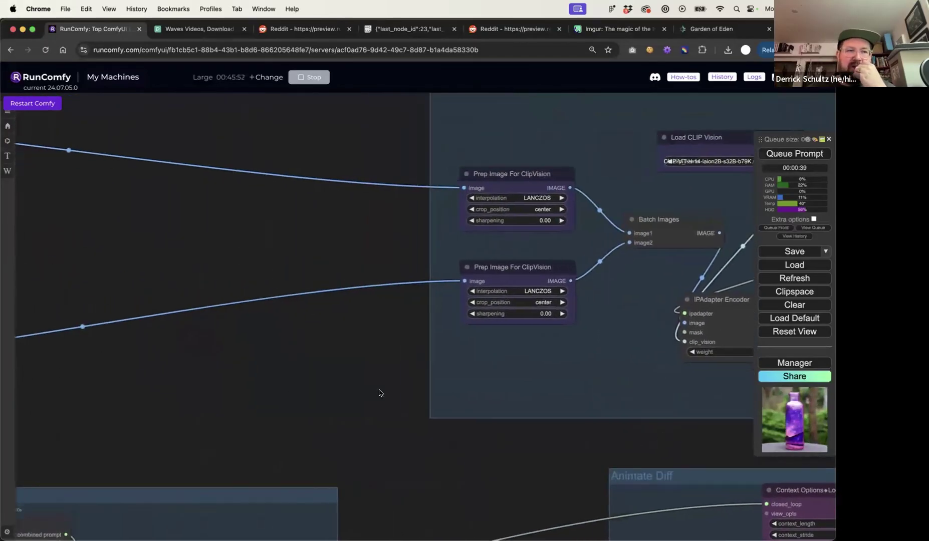
pyautogui.scroll(-3, 489, 383)
pyautogui.hscroll(-5, 544, 381)
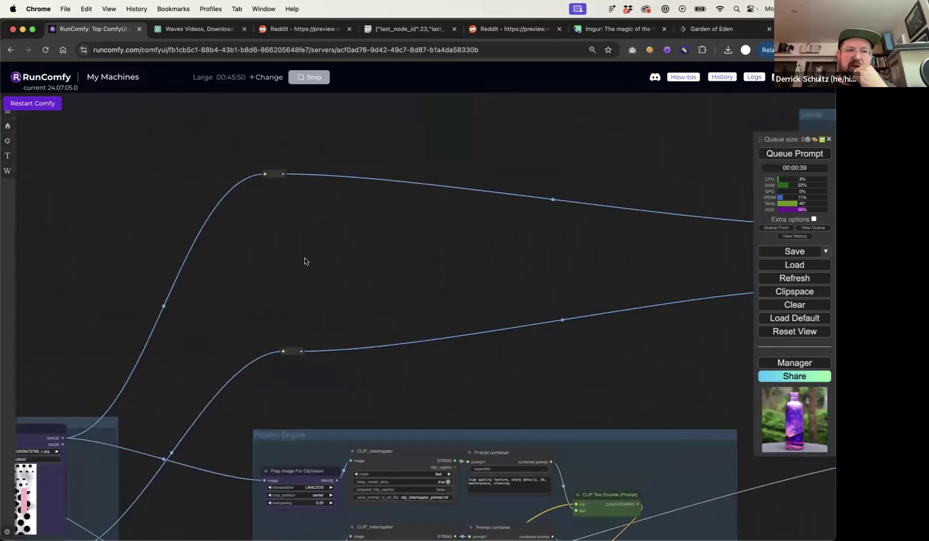
pyautogui.scroll(5, 560, 253)
pyautogui.scroll(5, 230, 170)
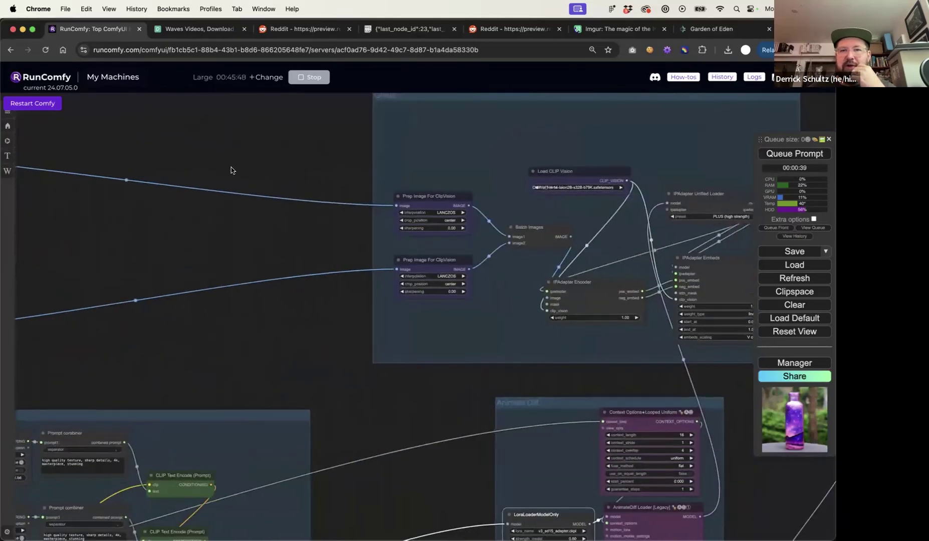
pyautogui.rightClick(266, 116)
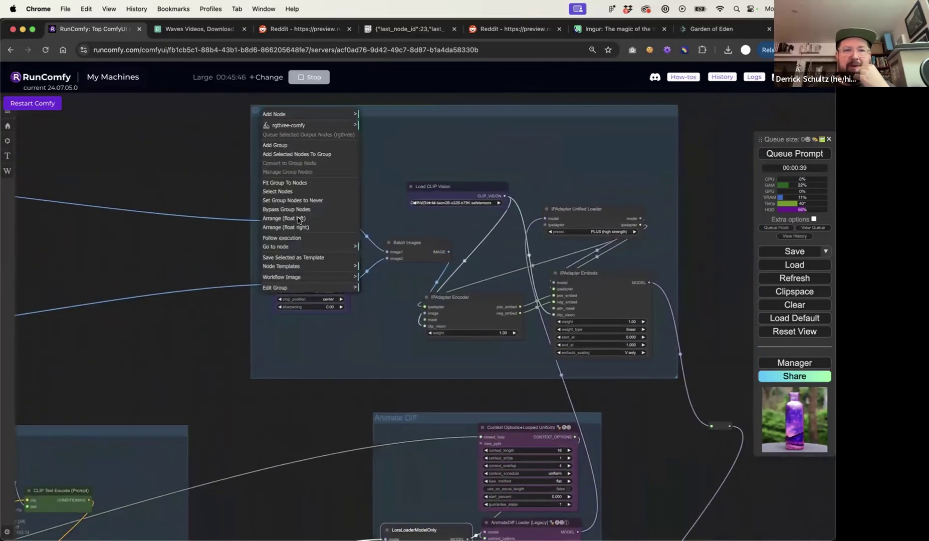
pyautogui.click(309, 287)
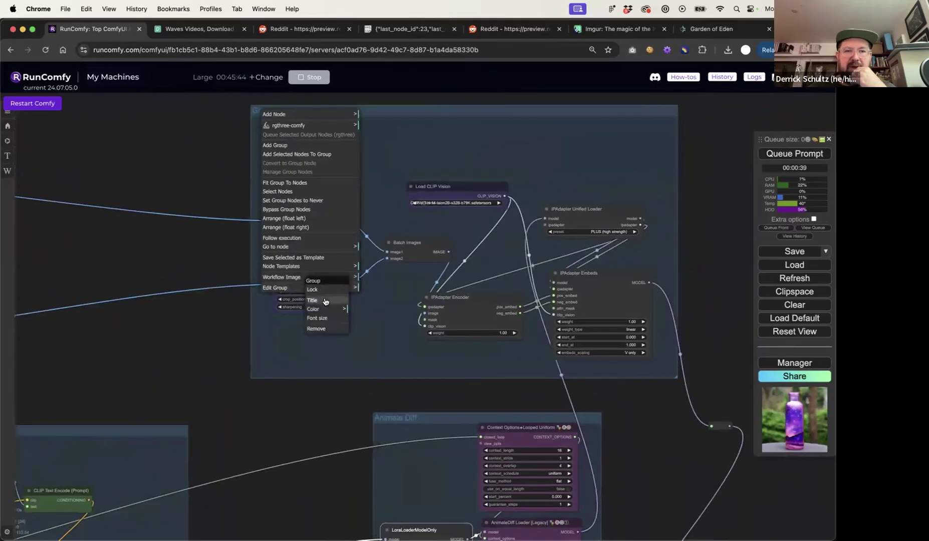
pyautogui.click(328, 300)
pyautogui.press('BackSpace')
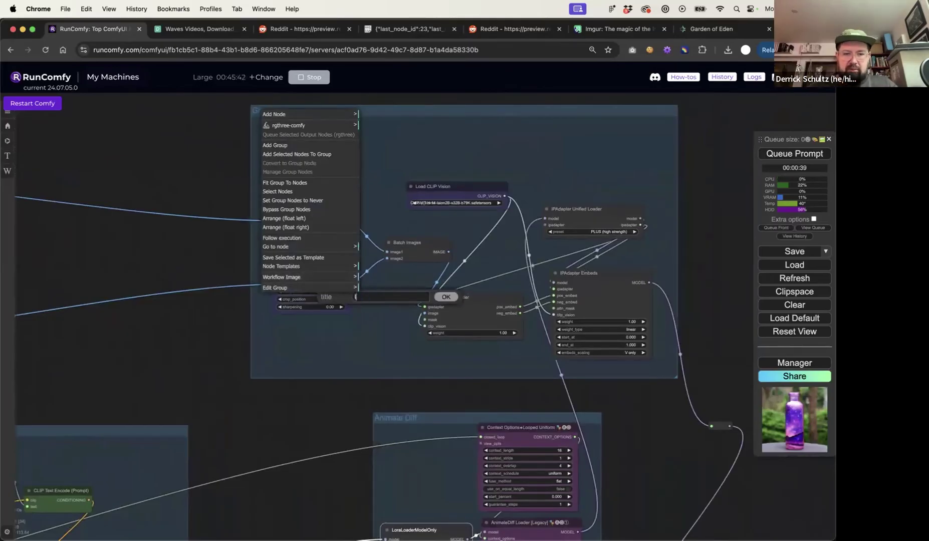
pyautogui.write('IPAdapter')
pyautogui.press('Return')
pyautogui.click(200, 314)
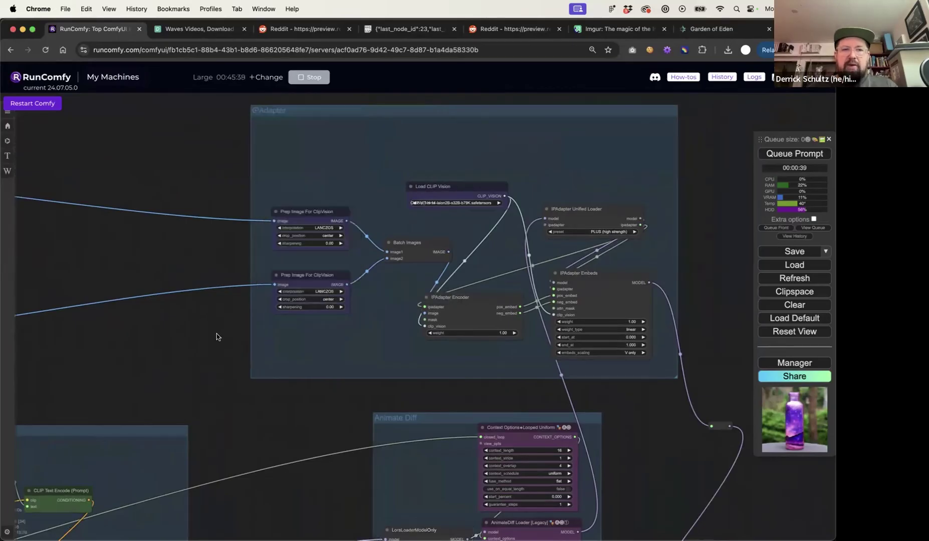
# - Shift the Prompt Engine group slightly up and the IPAdapter group slightly down on the canvas
pyautogui.moveTo(218, 336); pyautogui.dragTo(294, 304)
pyautogui.scroll(-6, 294, 304)
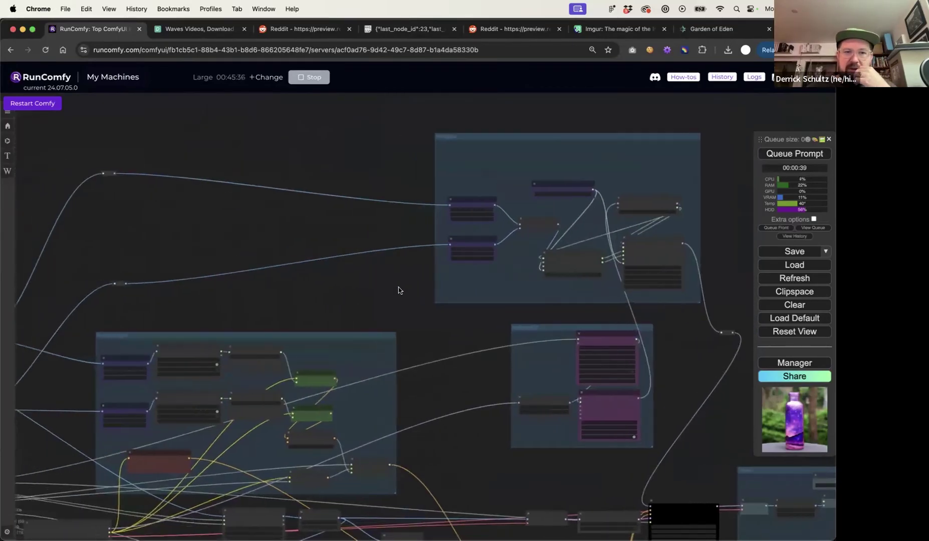
pyautogui.moveTo(450, 287); pyautogui.dragTo(454, 282)
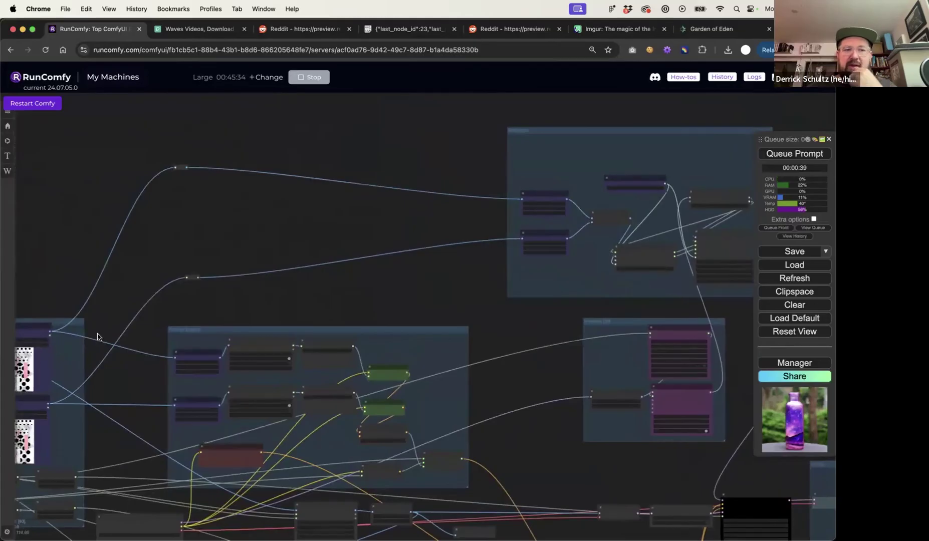
pyautogui.moveTo(221, 332); pyautogui.dragTo(219, 314)
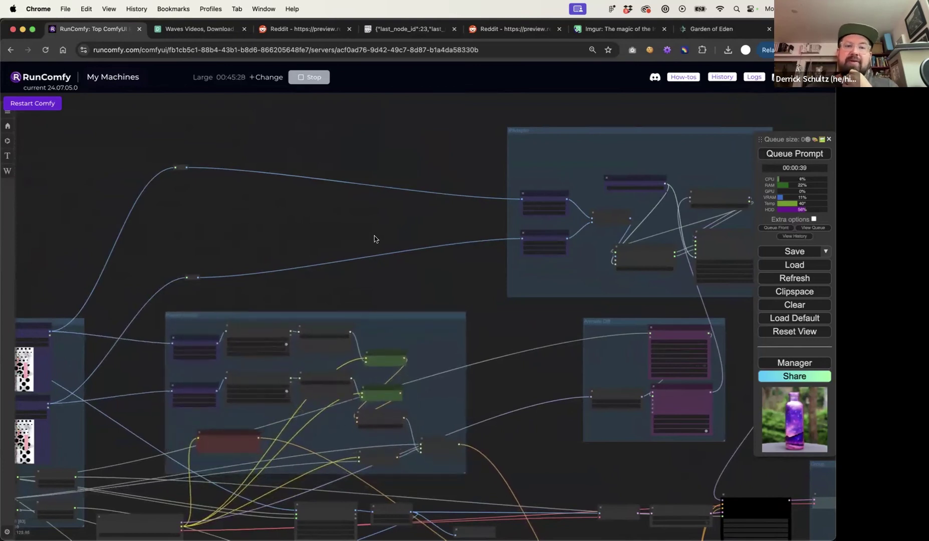
pyautogui.moveTo(439, 181); pyautogui.dragTo(298, 174)
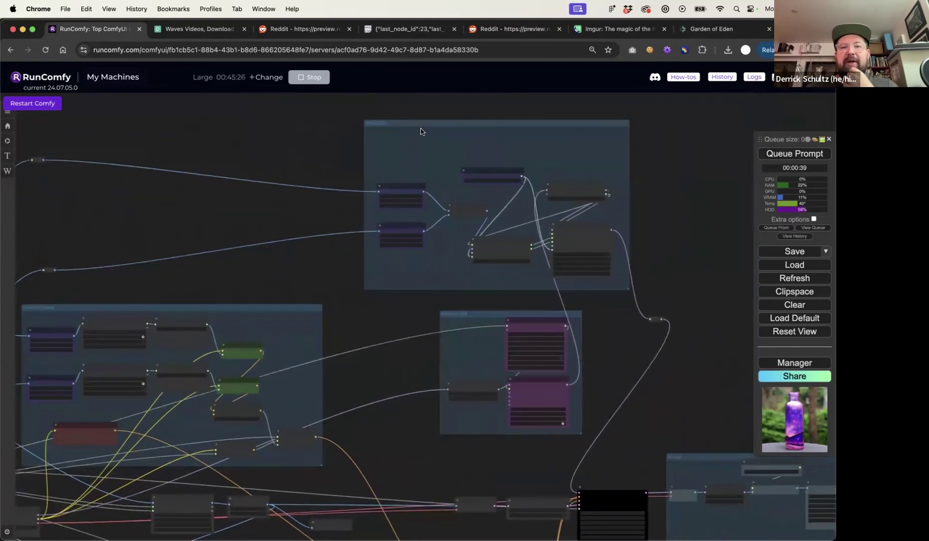
pyautogui.moveTo(421, 131); pyautogui.dragTo(425, 137)
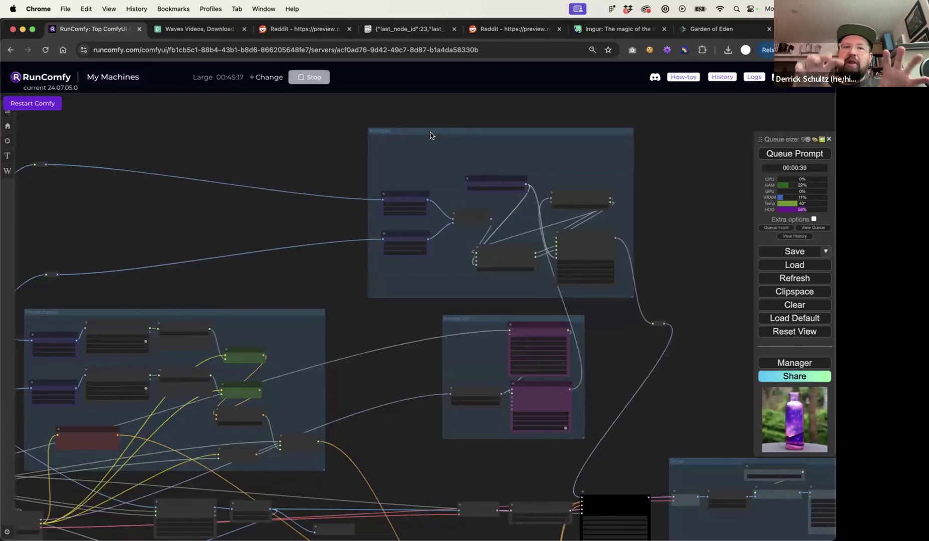
# - Add a Display Any (rgthree) node above the Prompt Engine group and connect the upper CLIP_Interrogator's STRING output to its source
pyautogui.moveTo(301, 172); pyautogui.dragTo(506, 139)
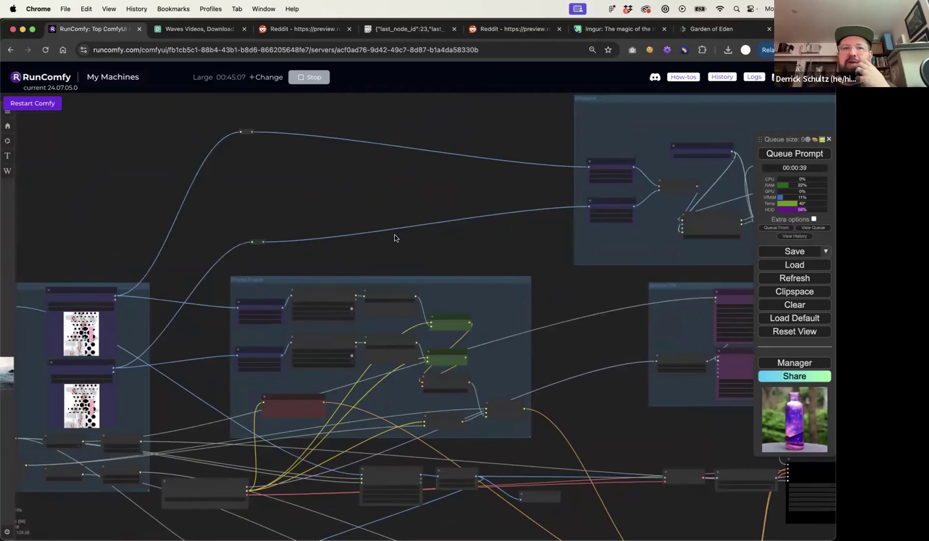
pyautogui.scroll(5, 346, 284)
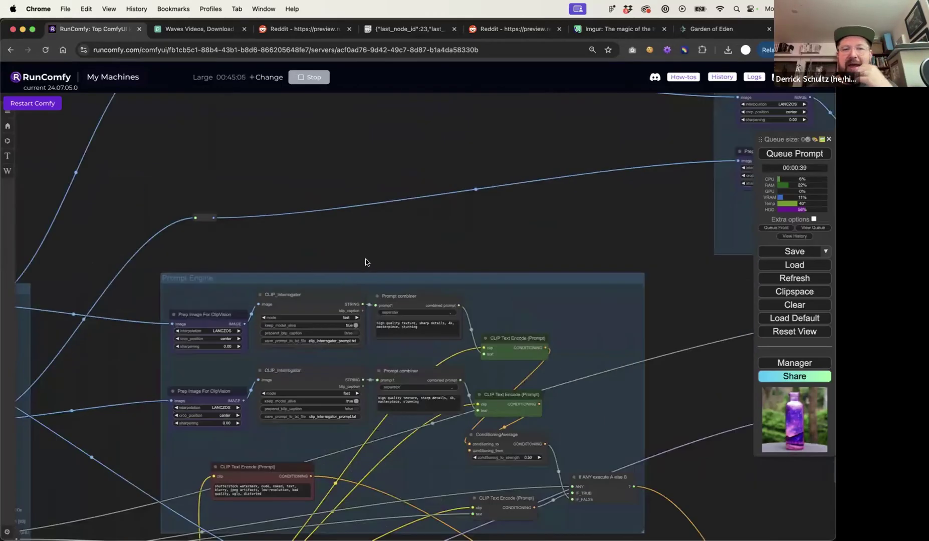
pyautogui.scroll(2, 356, 271)
pyautogui.click(287, 301)
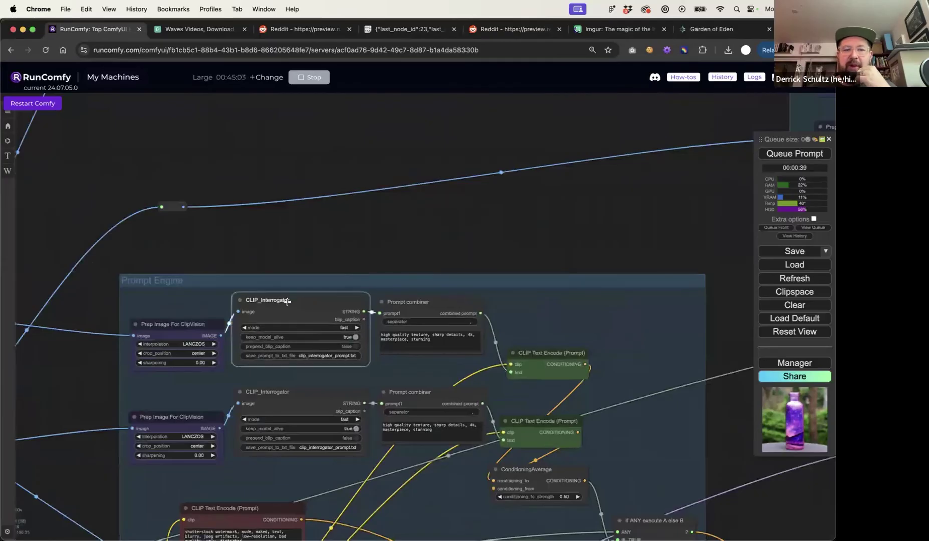
pyautogui.doubleClick(389, 246)
pyautogui.write('d')
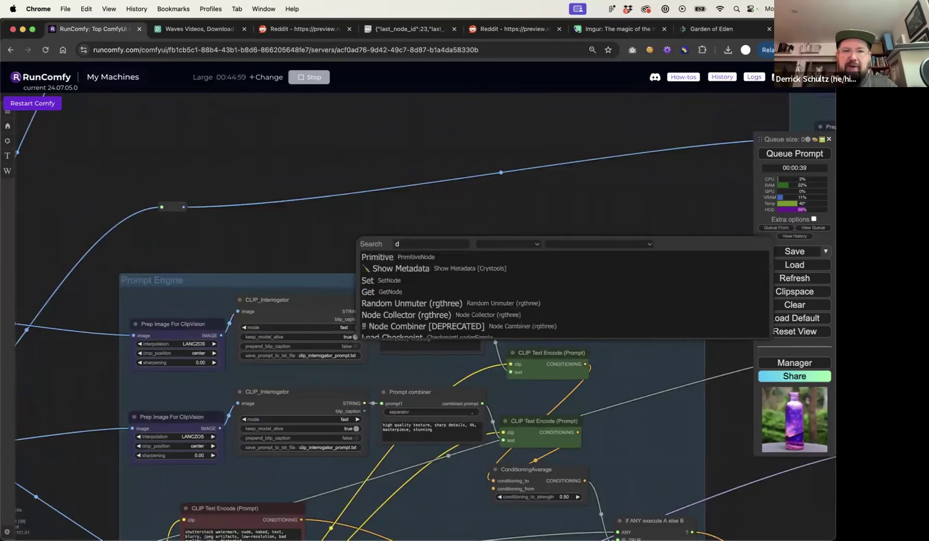
pyautogui.write('isplay')
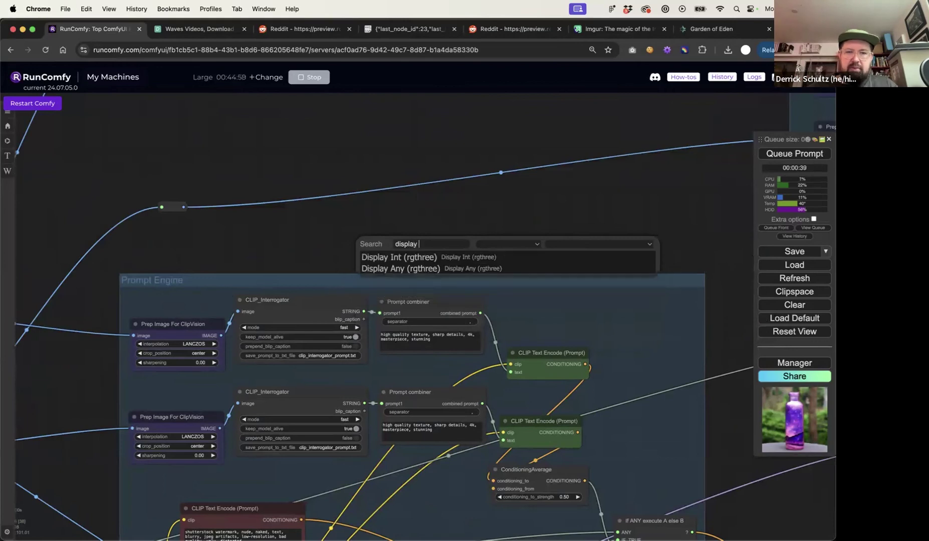
pyautogui.click(384, 267)
pyautogui.moveTo(362, 310); pyautogui.dragTo(454, 235)
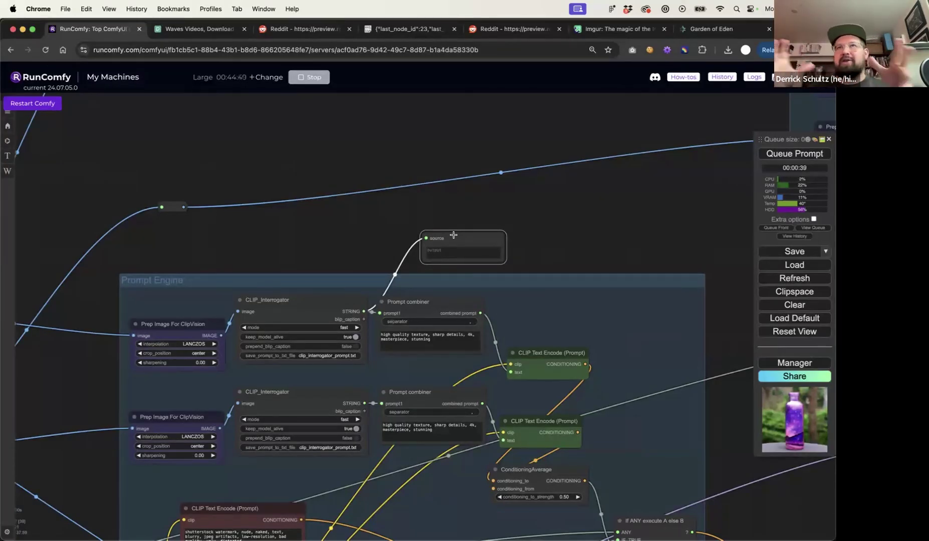
pyautogui.click(555, 229)
# - Nudge the IPAdapter Encoder and IPAdapter Embeds nodes slightly within the IPAdapter group
pyautogui.moveTo(601, 225); pyautogui.dragTo(203, 330)
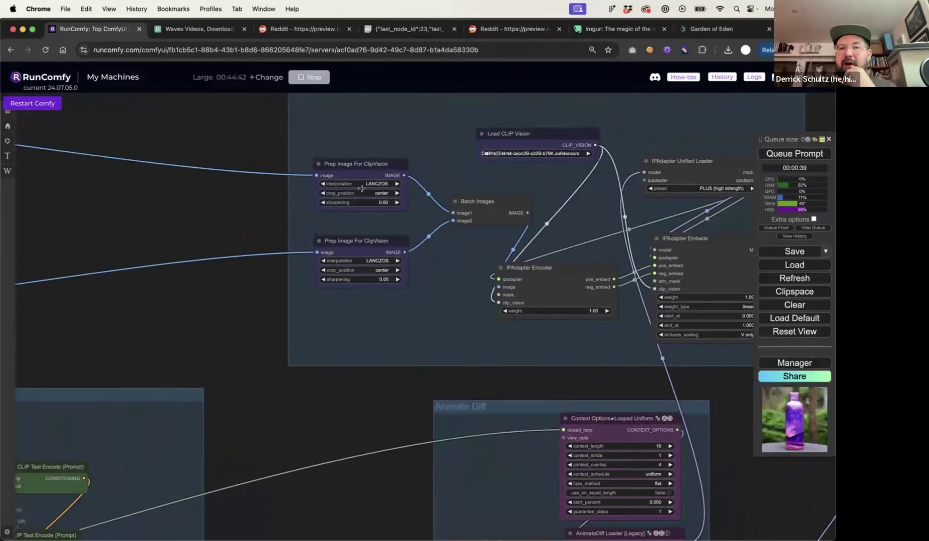
pyautogui.moveTo(546, 262); pyautogui.dragTo(542, 260)
pyautogui.click(687, 240)
pyautogui.moveTo(687, 240); pyautogui.dragTo(685, 243)
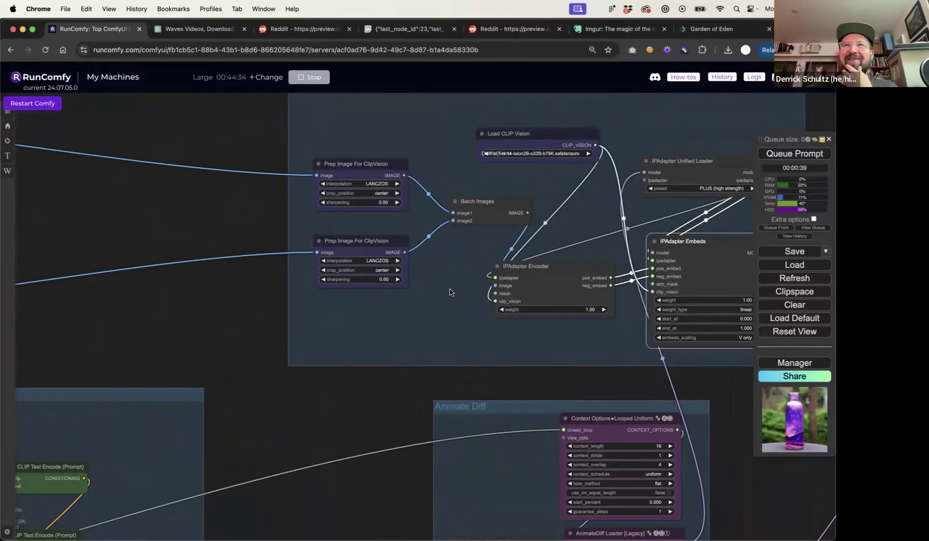
pyautogui.click(414, 386)
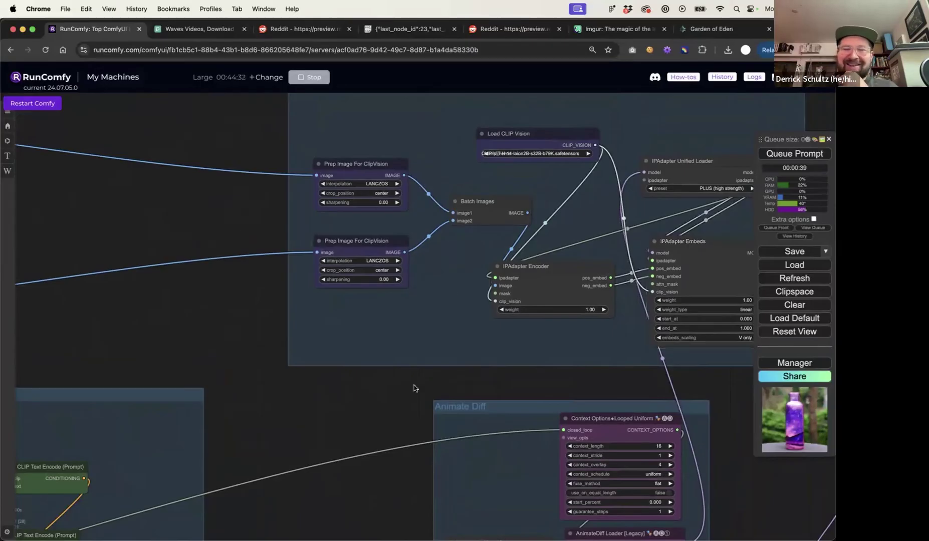
# - Examine how the Image Resize and IMG_padder nodes feed the ControlNet group
pyautogui.scroll(-6, 414, 387)
pyautogui.moveTo(406, 390); pyautogui.dragTo(467, 294)
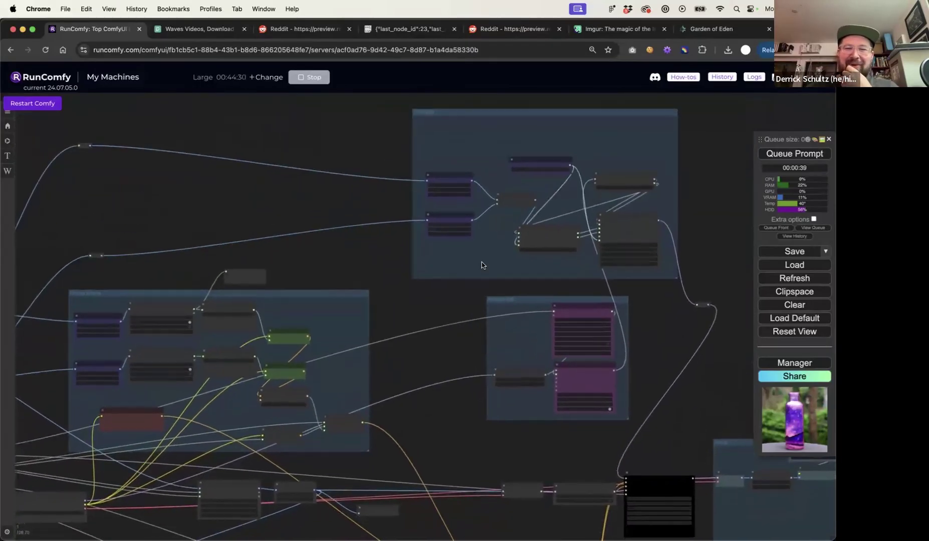
pyautogui.scroll(-10, 481, 265)
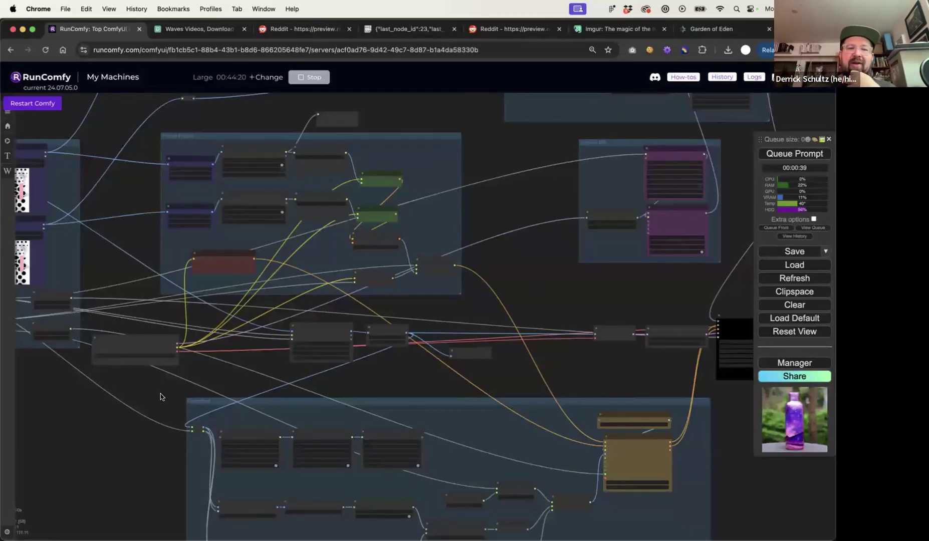
pyautogui.scroll(3, 169, 407)
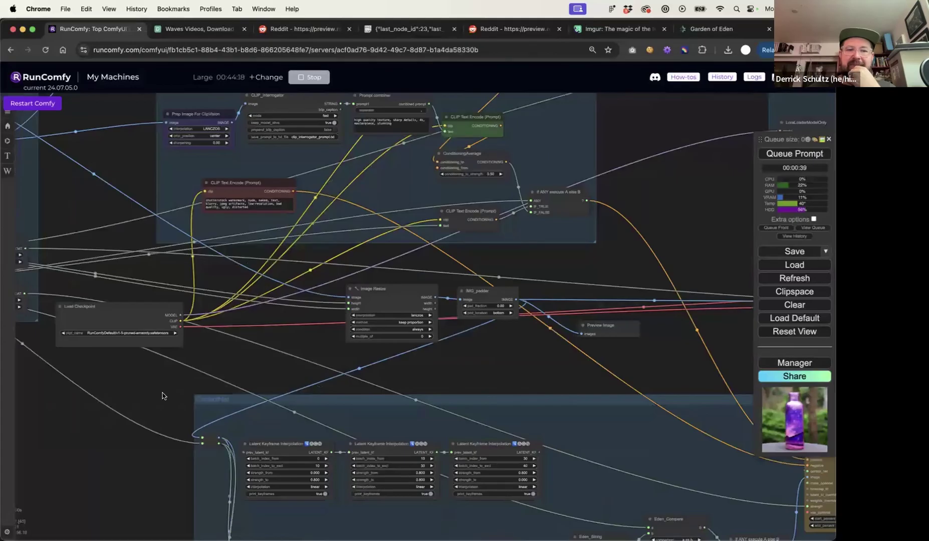
pyautogui.scroll(5, 145, 341)
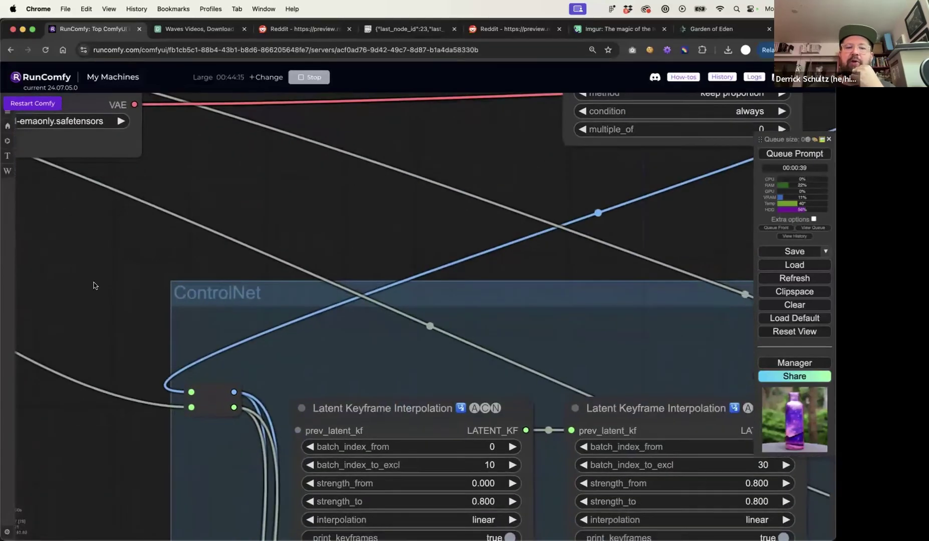
pyautogui.scroll(-2, 94, 286)
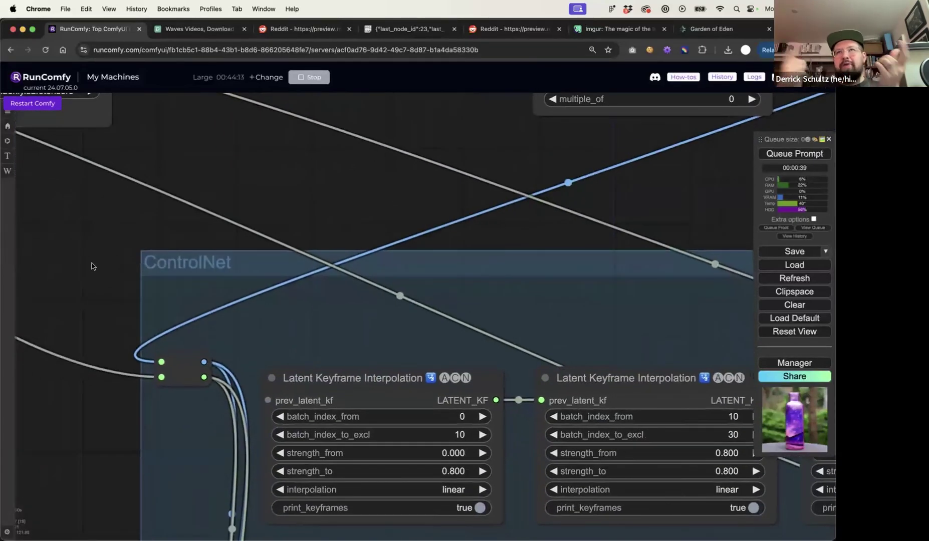
pyautogui.scroll(-5, 93, 266)
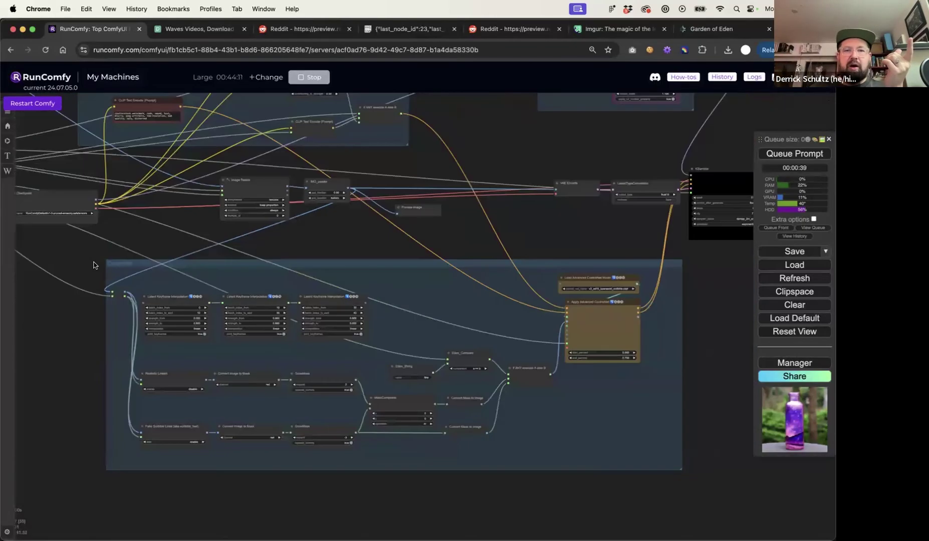
pyautogui.moveTo(325, 182); pyautogui.dragTo(321, 183)
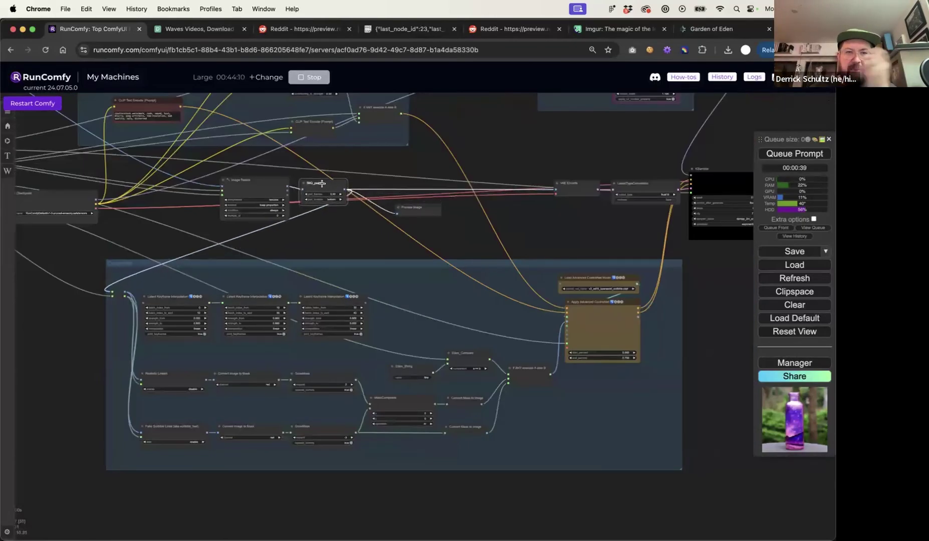
pyautogui.moveTo(173, 218); pyautogui.dragTo(238, 222)
pyautogui.moveTo(420, 201); pyautogui.dragTo(415, 201)
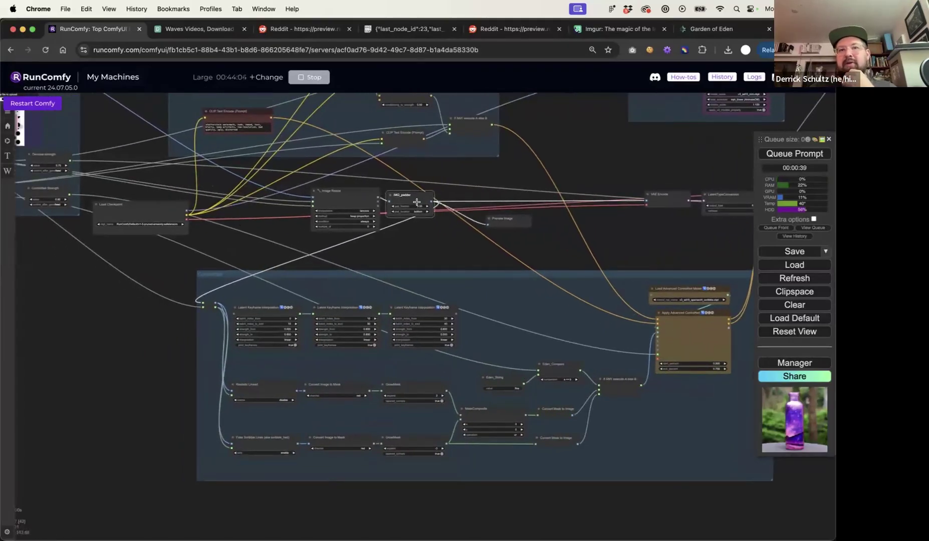
pyautogui.scroll(7, 220, 314)
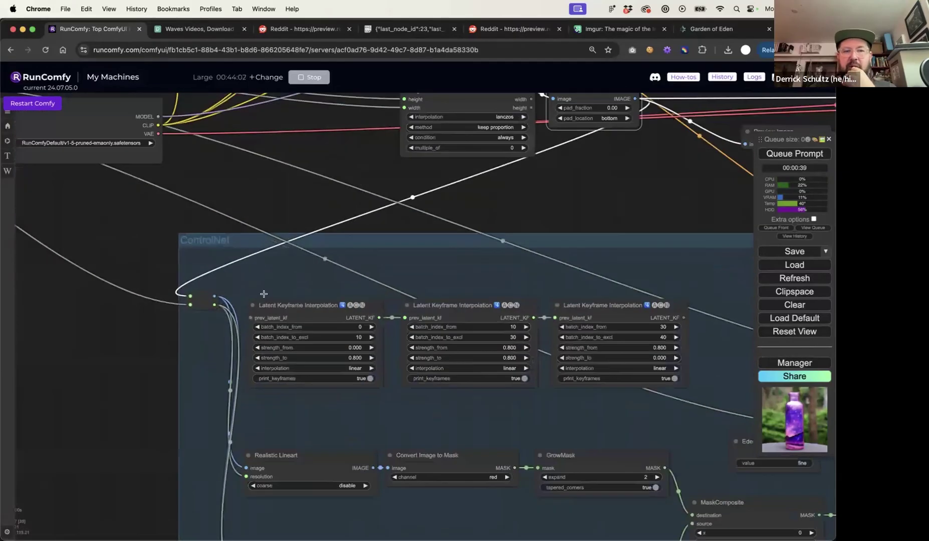
# - Spread the second and third Latent Keyframe Interpolation nodes apart in the ControlNet group
pyautogui.moveTo(365, 225); pyautogui.dragTo(283, 122)
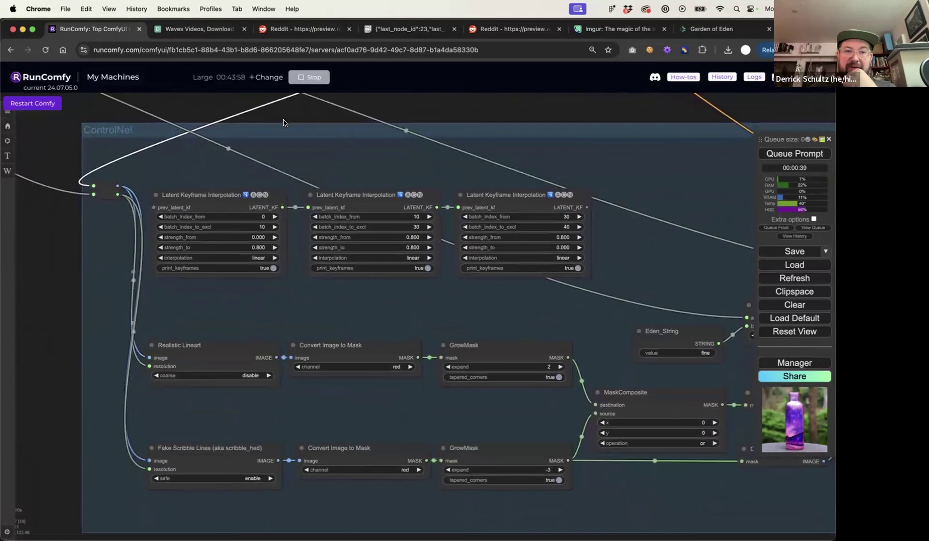
pyautogui.click(240, 196)
pyautogui.moveTo(341, 197); pyautogui.dragTo(354, 239)
pyautogui.moveTo(501, 196); pyautogui.dragTo(600, 209)
pyautogui.moveTo(353, 241); pyautogui.dragTo(384, 203)
# - Delete the three chained Latent Keyframe Interpolation nodes from the ControlNet group
pyautogui.click(248, 196)
pyautogui.moveTo(223, 201); pyautogui.dragTo(248, 227)
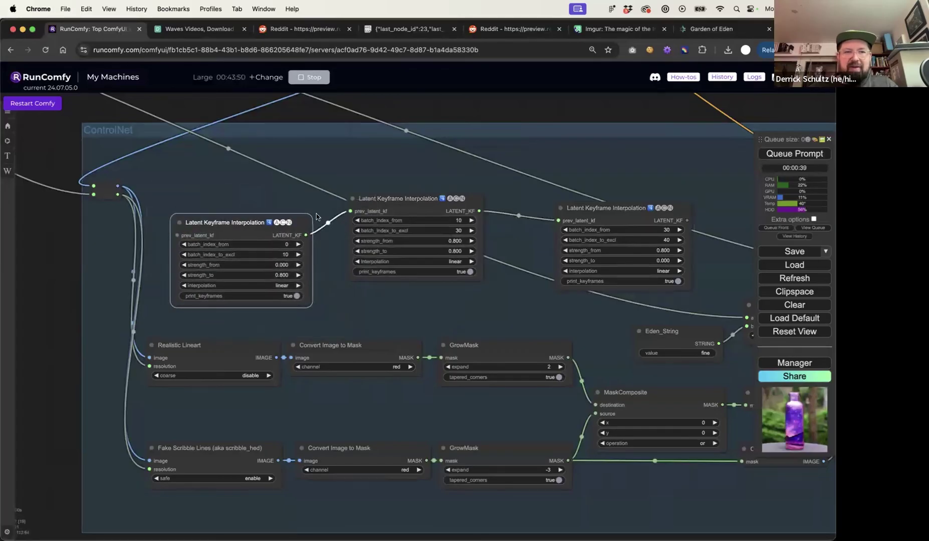
pyautogui.press('Delete')
pyautogui.click(384, 198)
pyautogui.press('Delete')
pyautogui.click(591, 207)
pyautogui.press('Delete')
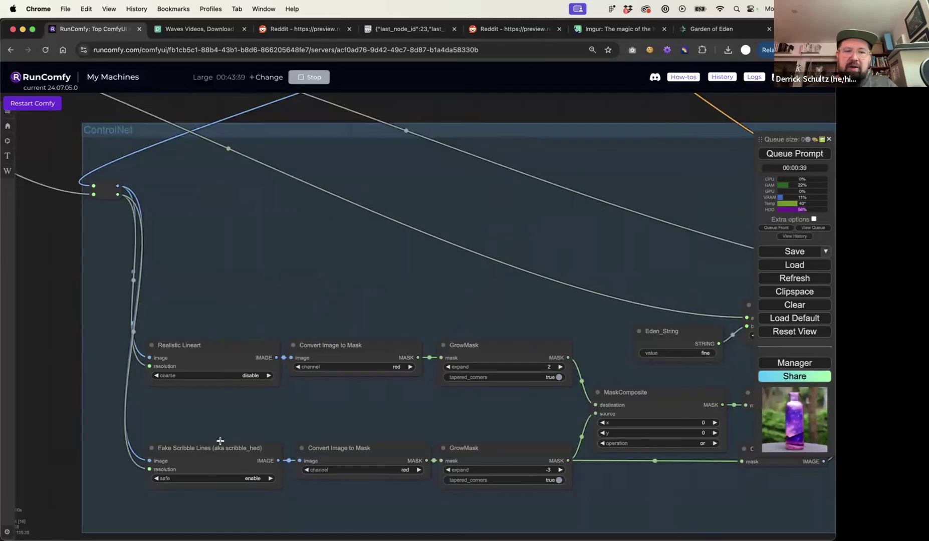
# - Nudge the Realistic Lineart, Fake Scribble Lines and upper GrowMask nodes slightly within the ControlNet group
pyautogui.moveTo(206, 350); pyautogui.dragTo(204, 339)
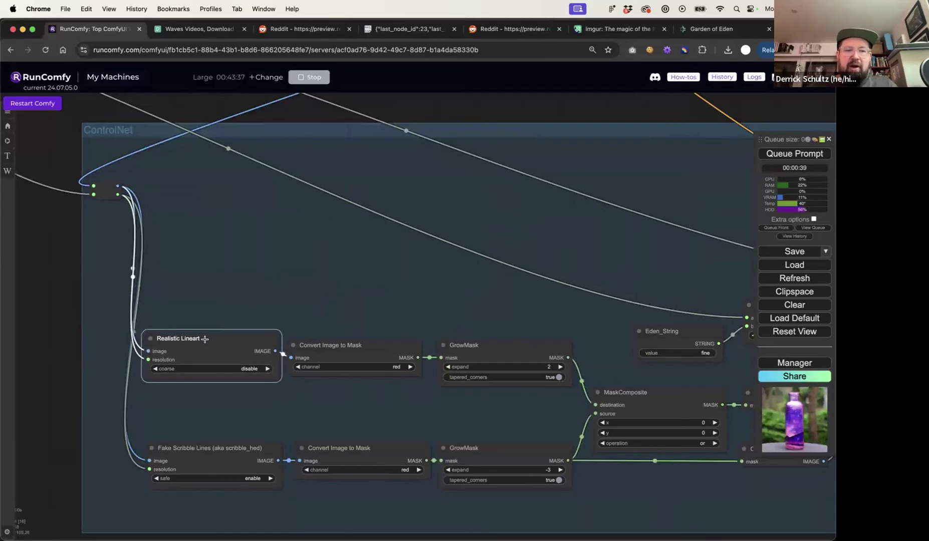
pyautogui.moveTo(198, 454); pyautogui.dragTo(200, 448)
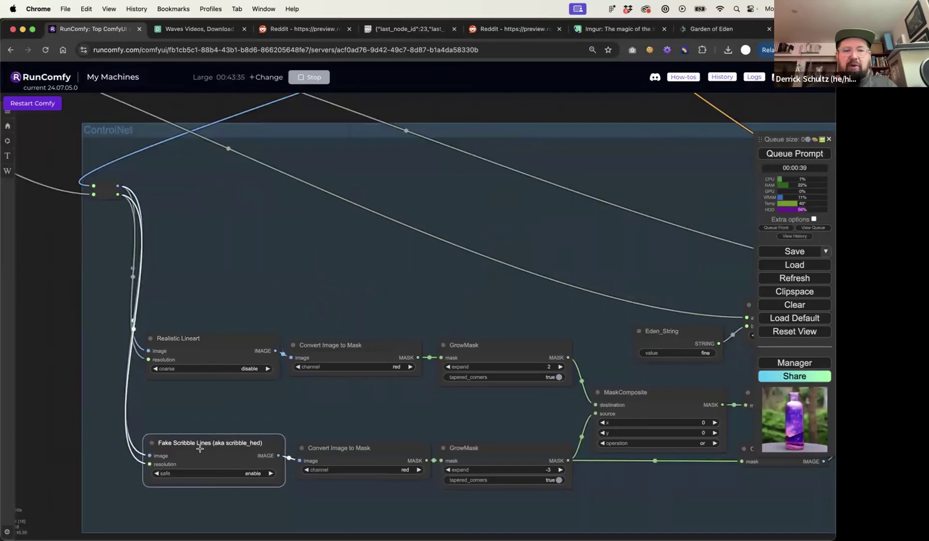
pyautogui.moveTo(336, 405); pyautogui.dragTo(158, 335)
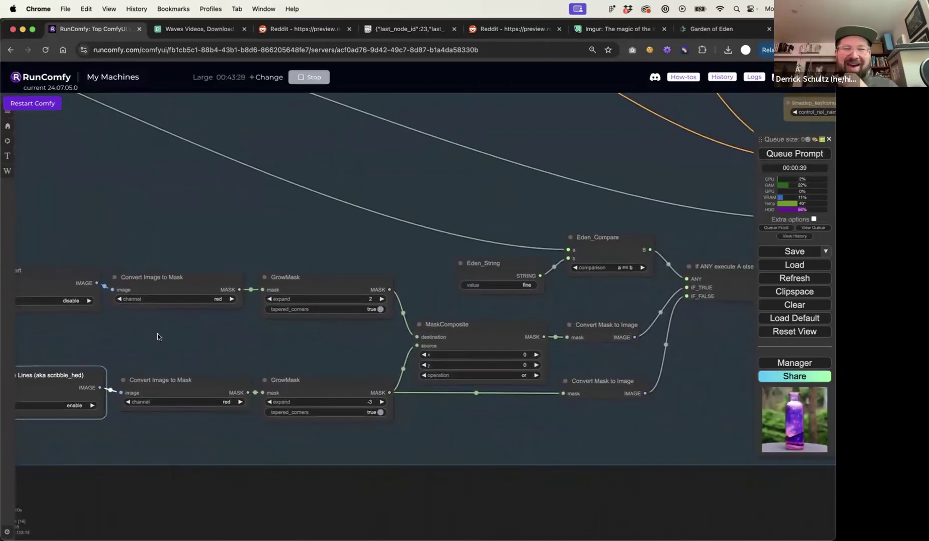
pyautogui.moveTo(72, 372); pyautogui.dragTo(71, 379)
pyautogui.moveTo(70, 276); pyautogui.dragTo(70, 287)
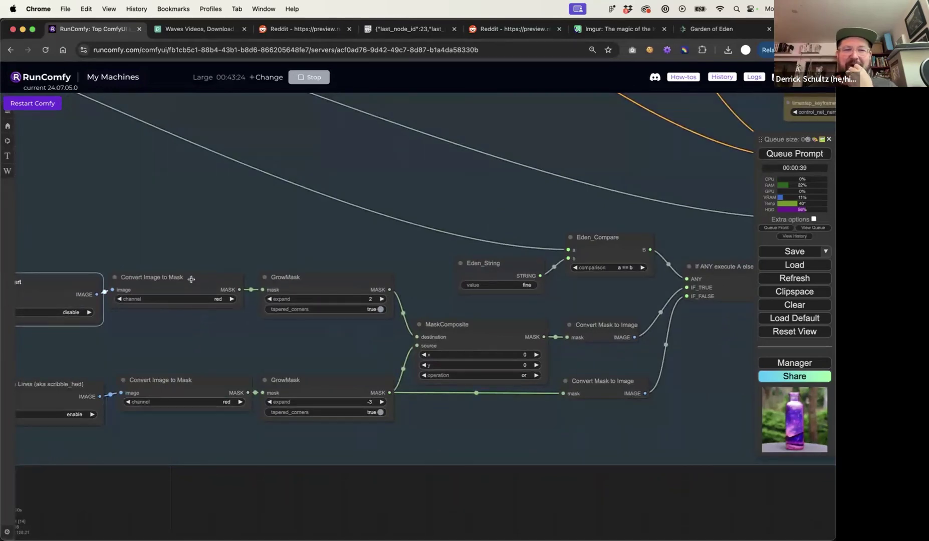
pyautogui.moveTo(292, 282); pyautogui.dragTo(293, 283)
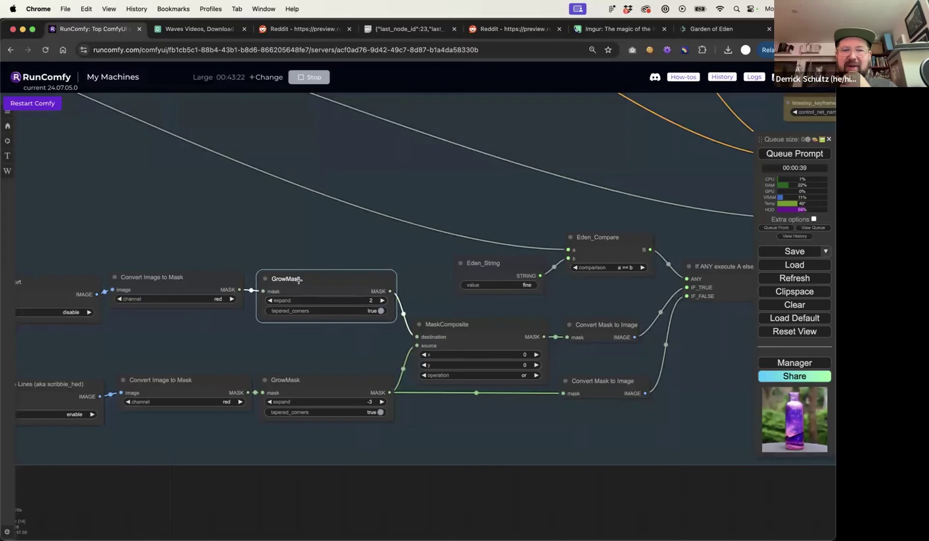
# - Examine the path from the line preprocessors through MaskComposite and Convert Mask to Image to the Apply Advanced ControlNet node
pyautogui.moveTo(426, 289); pyautogui.dragTo(323, 275)
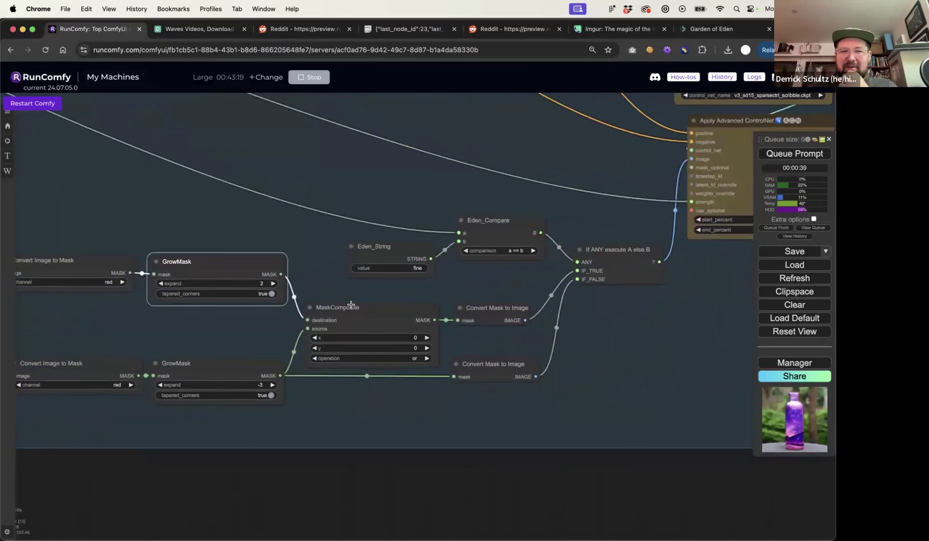
pyautogui.click(510, 309)
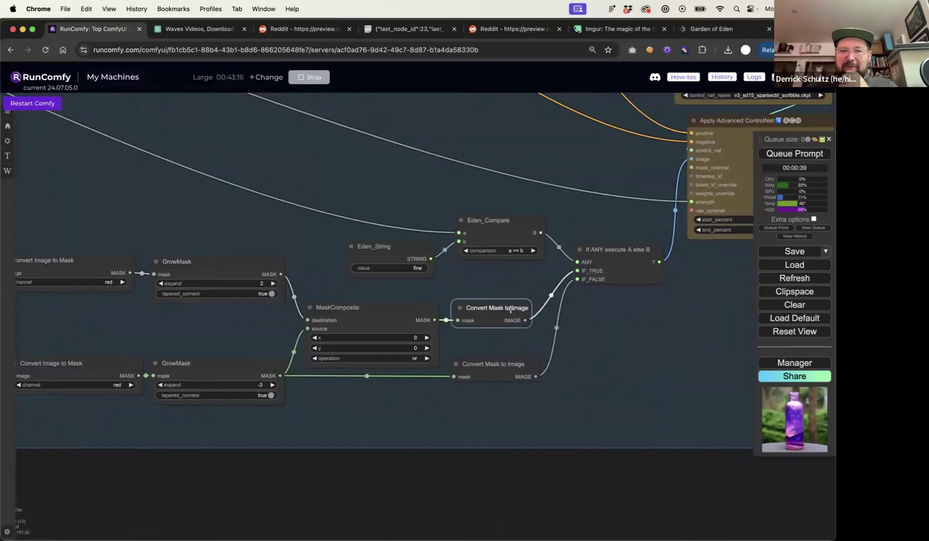
pyautogui.moveTo(573, 325); pyautogui.dragTo(420, 355)
pyautogui.moveTo(550, 134); pyautogui.dragTo(550, 131)
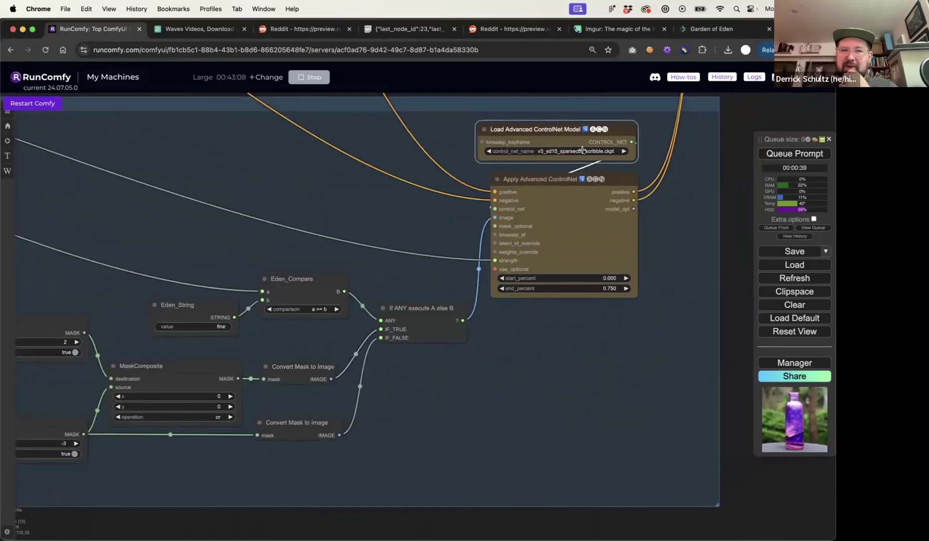
pyautogui.moveTo(397, 221); pyautogui.dragTo(605, 195)
pyautogui.moveTo(282, 200); pyautogui.dragTo(482, 195)
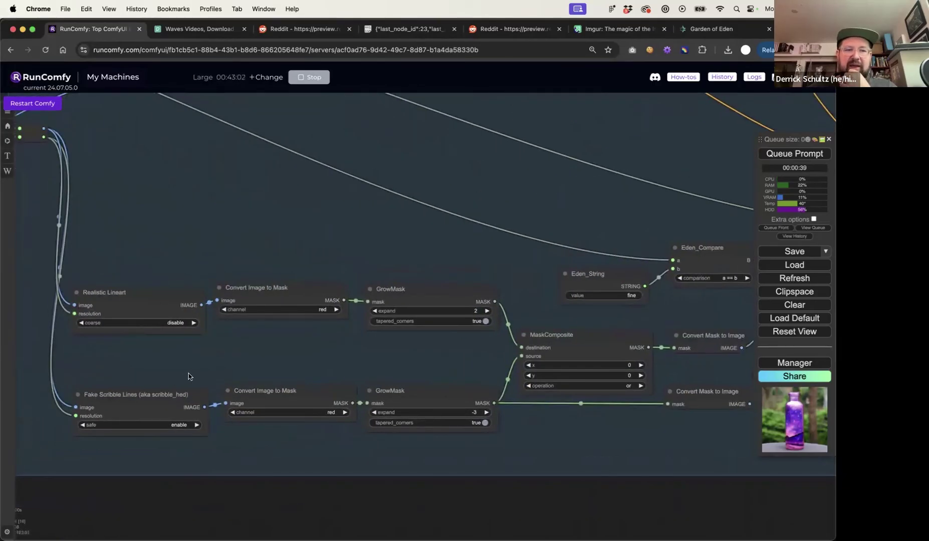
pyautogui.moveTo(564, 196); pyautogui.dragTo(480, 213)
pyautogui.moveTo(82, 300); pyautogui.dragTo(225, 313)
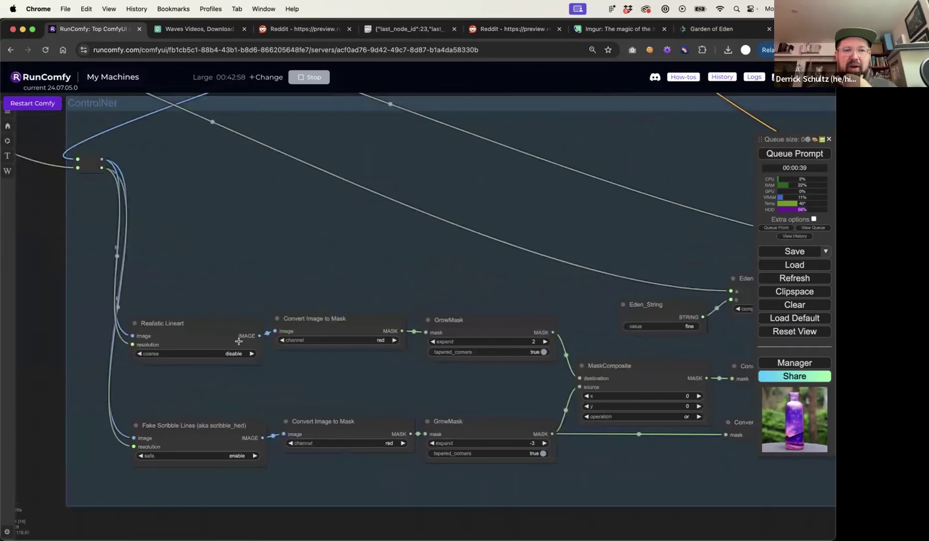
# - Add a Preview Image node and a copy of it, connecting one to each Convert Mask to Image output in the ControlNet group
pyautogui.moveTo(560, 249); pyautogui.dragTo(232, 220)
pyautogui.moveTo(428, 183); pyautogui.dragTo(434, 164)
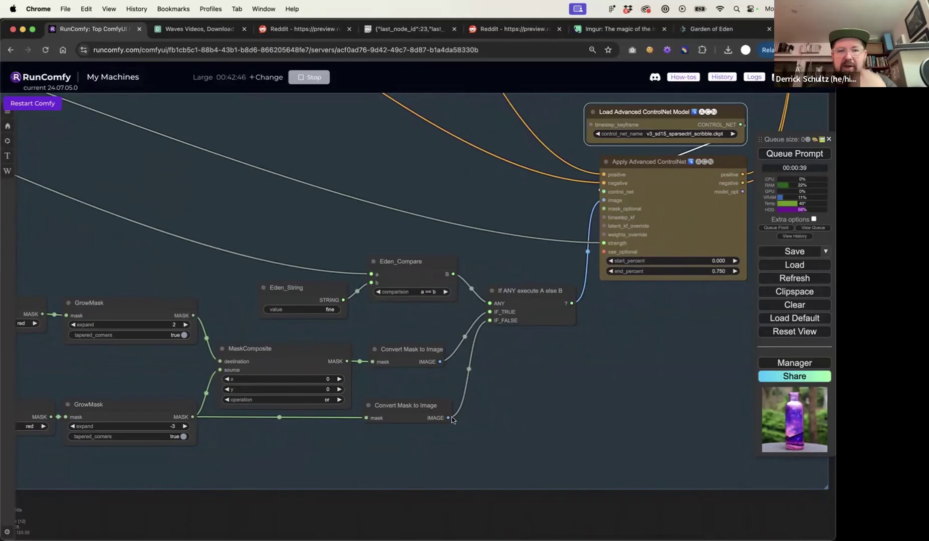
pyautogui.doubleClick(511, 412)
pyautogui.write('preview')
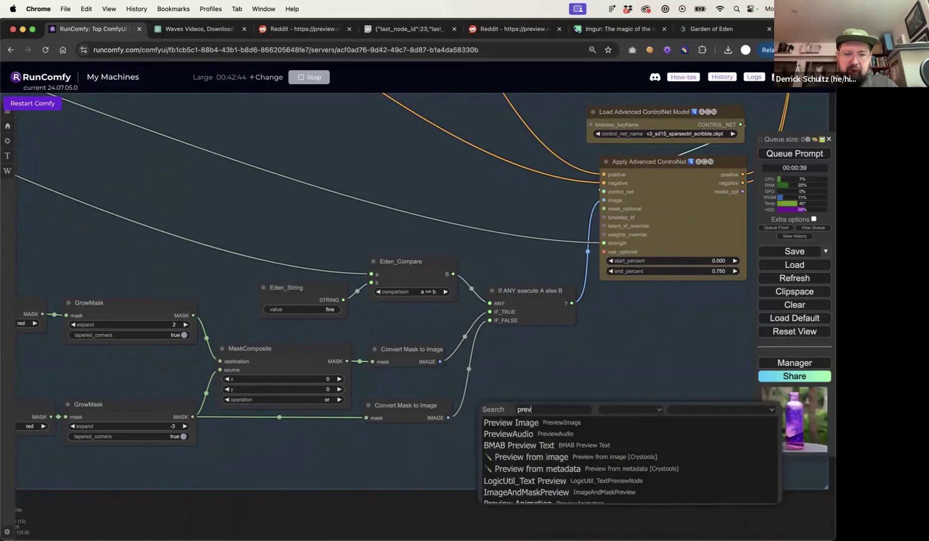
pyautogui.click(516, 422)
pyautogui.moveTo(447, 418); pyautogui.dragTo(500, 371)
pyautogui.click(532, 405)
pyautogui.press('super+c')
pyautogui.press('super+v')
pyautogui.moveTo(546, 400); pyautogui.dragTo(543, 461)
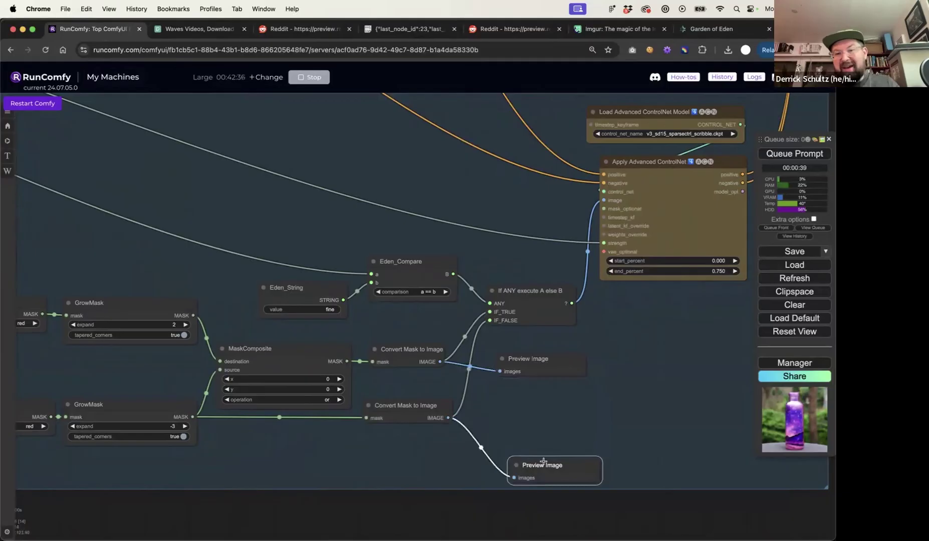
pyautogui.moveTo(534, 361); pyautogui.dragTo(554, 368)
pyautogui.moveTo(643, 336); pyautogui.dragTo(471, 389)
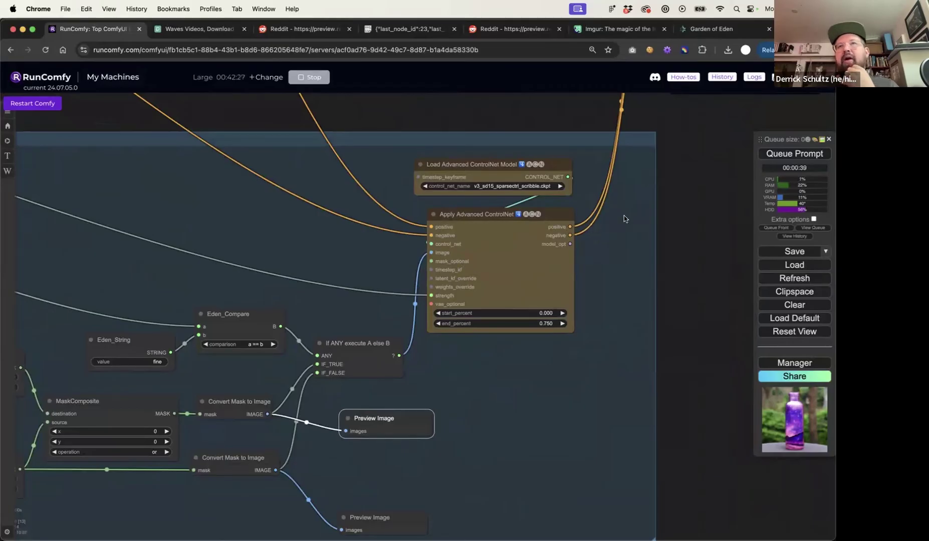
# - Shift the Apply Advanced ControlNet node slightly away from the If ANY execute A else B node
pyautogui.scroll(3, 484, 312)
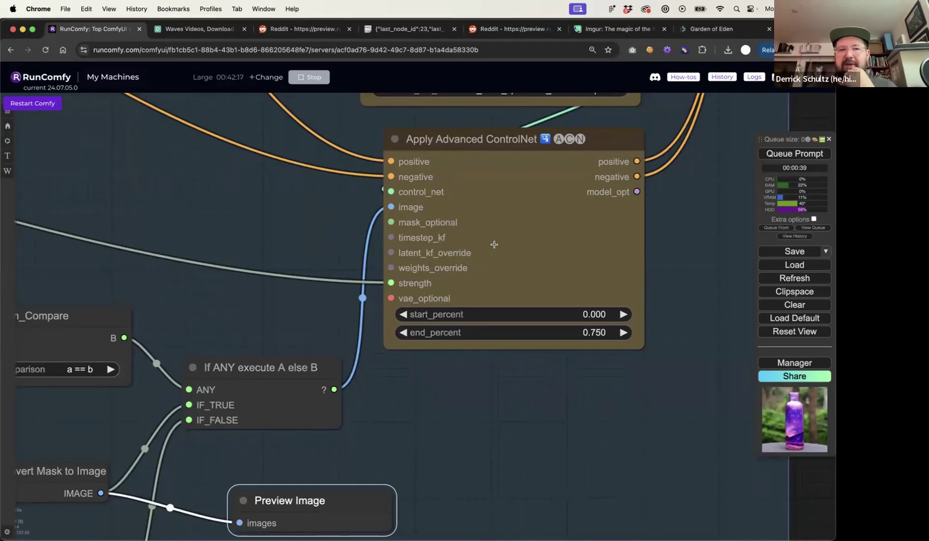
pyautogui.moveTo(469, 143); pyautogui.dragTo(514, 160)
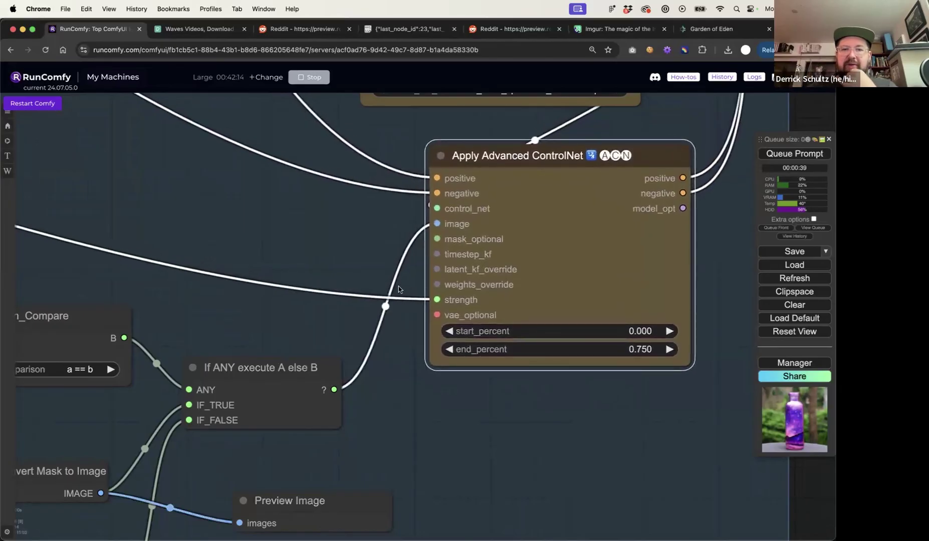
# - Trace the Apply Advanced ControlNet node's inputs and its positive and negative outputs into the KSampler node
pyautogui.scroll(-6, 399, 289)
pyautogui.moveTo(322, 188); pyautogui.dragTo(285, 208)
pyautogui.moveTo(506, 206); pyautogui.dragTo(281, 198)
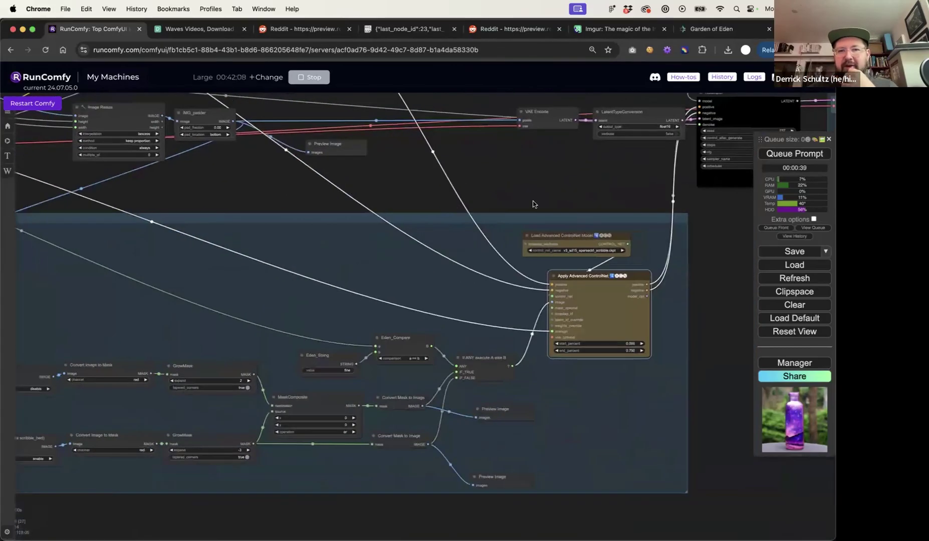
pyautogui.moveTo(533, 204); pyautogui.dragTo(442, 201)
pyautogui.scroll(5, 474, 289)
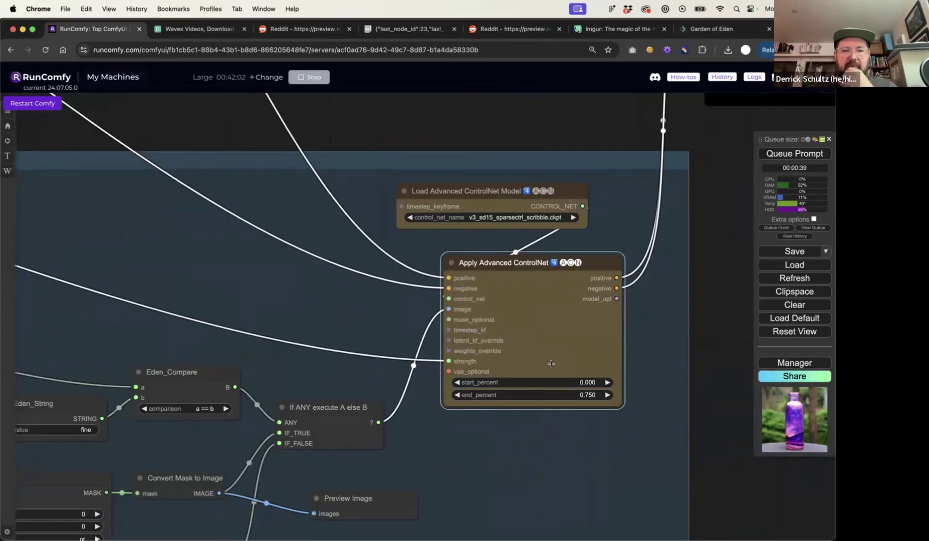
pyautogui.moveTo(708, 261); pyautogui.dragTo(433, 466)
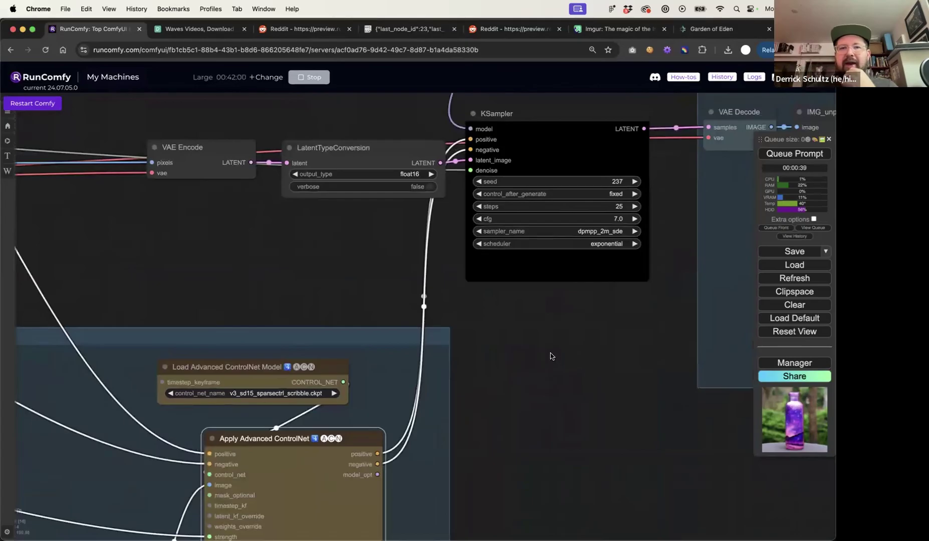
pyautogui.moveTo(552, 357); pyautogui.dragTo(365, 443)
pyautogui.moveTo(442, 404); pyautogui.dragTo(463, 454)
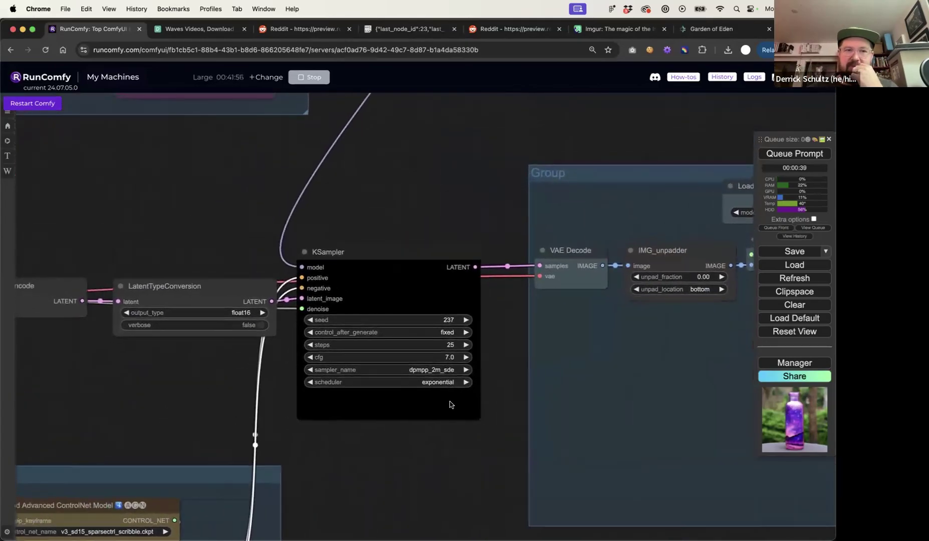
# - Move the Load Upscale Model node up over the top edge of the group after the KSampler
pyautogui.moveTo(456, 220); pyautogui.dragTo(261, 210)
pyautogui.click(485, 241)
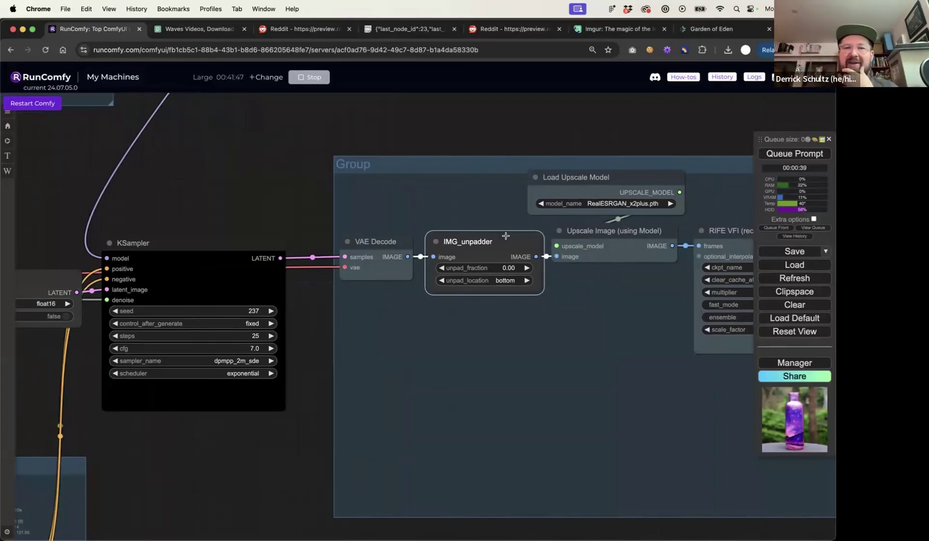
pyautogui.moveTo(498, 220); pyautogui.dragTo(403, 210)
pyautogui.moveTo(493, 164); pyautogui.dragTo(490, 140)
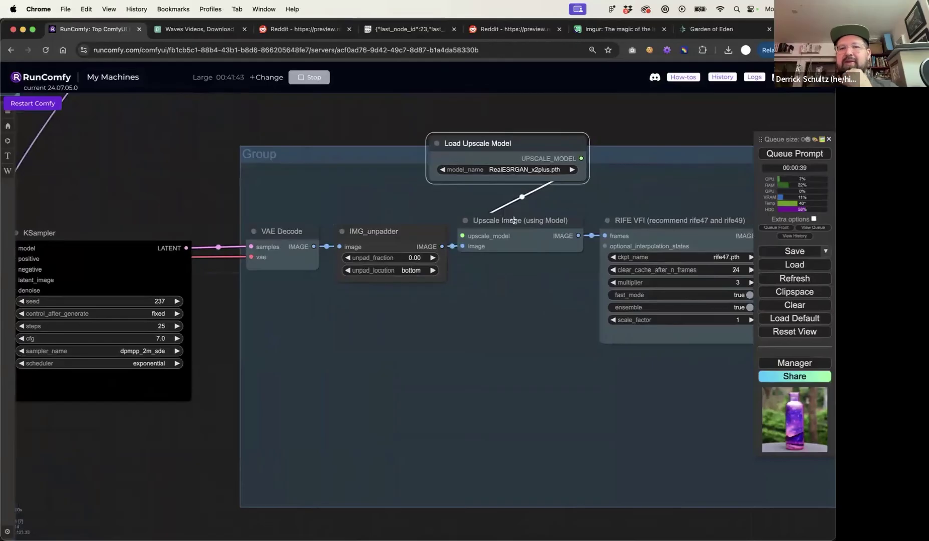
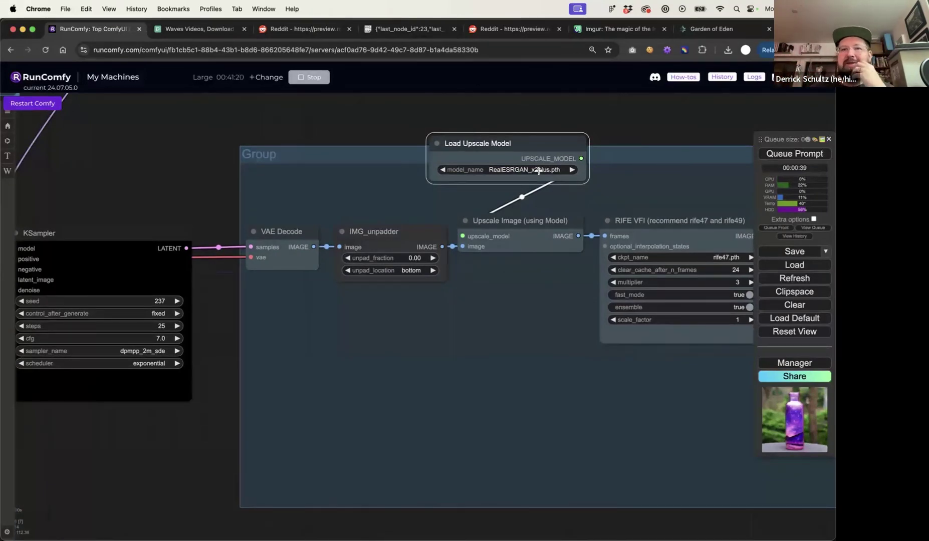
# - Select rife47.pth as the RIFE VFI node's checkpoint and set its multiplier to 3
pyautogui.moveTo(673, 135); pyautogui.dragTo(355, 143)
pyautogui.moveTo(363, 235)
pyautogui.mouseDown()
pyautogui.moveTo(369, 226)
pyautogui.moveTo(364, 237)
pyautogui.mouseUp()
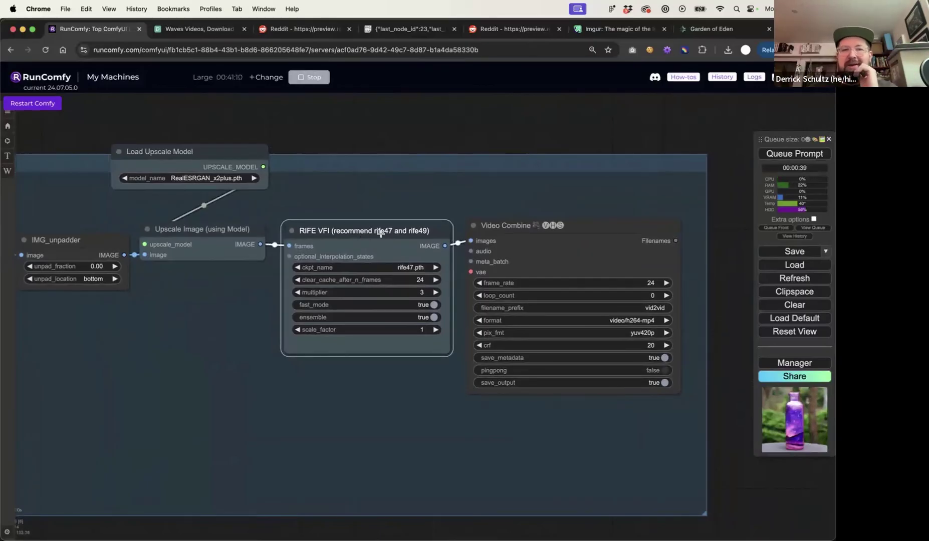
pyautogui.click(407, 268)
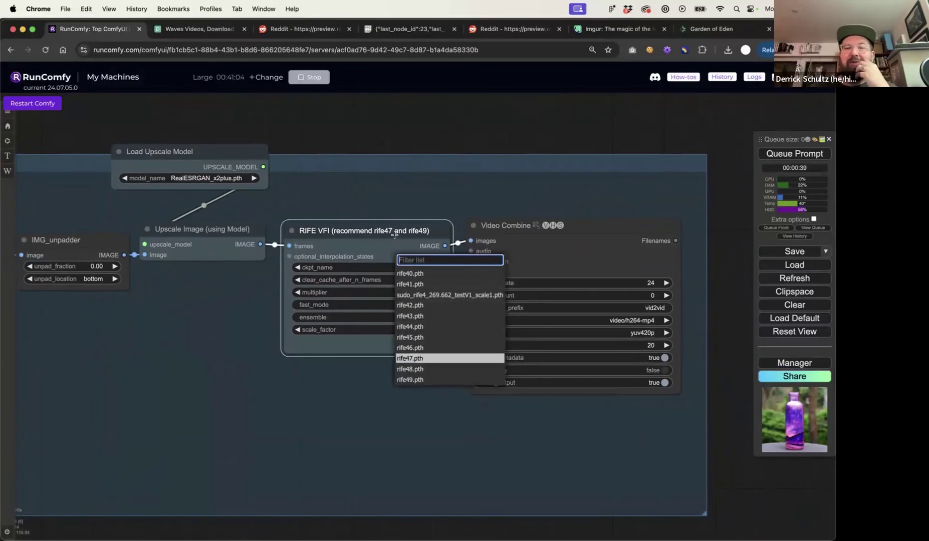
pyautogui.click(417, 358)
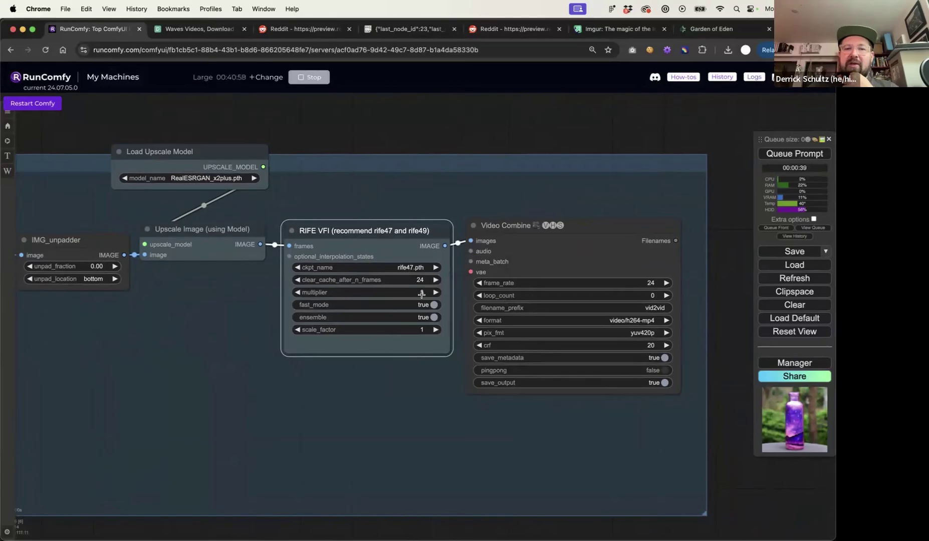
pyautogui.click(422, 294)
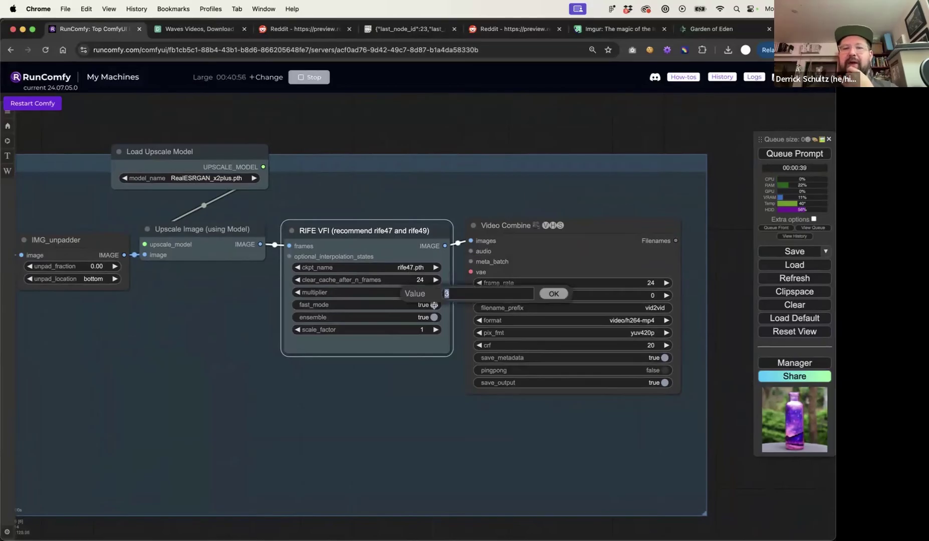
pyautogui.click(412, 150)
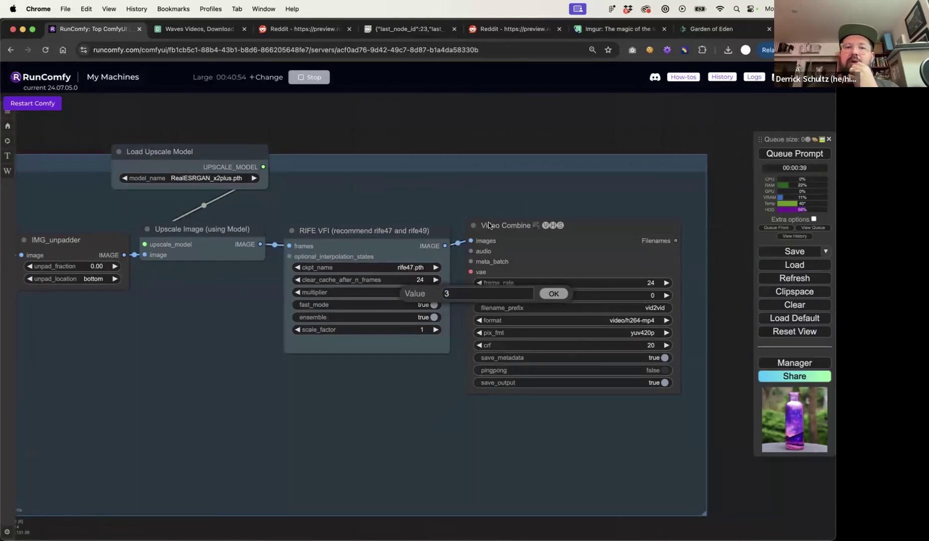
pyautogui.click(551, 294)
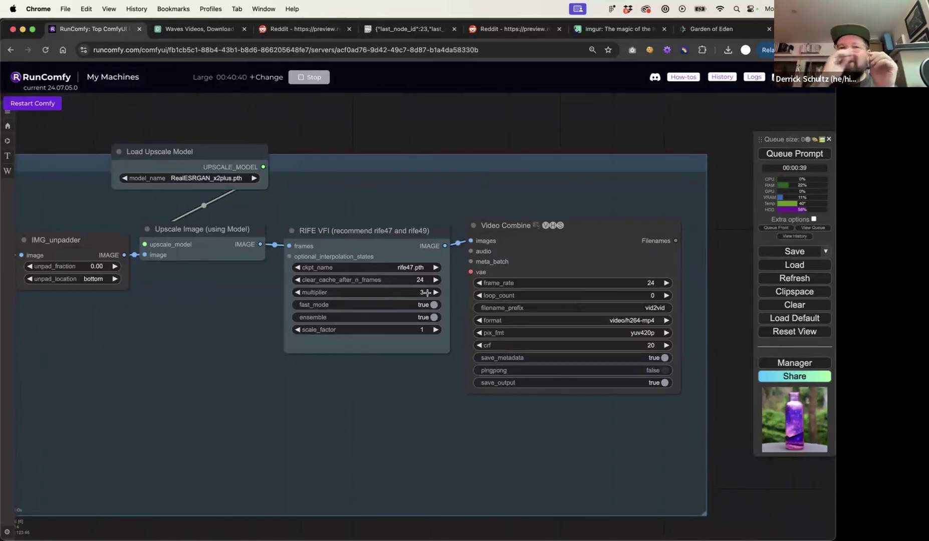
# - Reposition the Load Upscale Model node slightly and move the Video Combine node up within its group
pyautogui.hscroll(-4, 318, 145)
pyautogui.moveTo(274, 150); pyautogui.dragTo(262, 166)
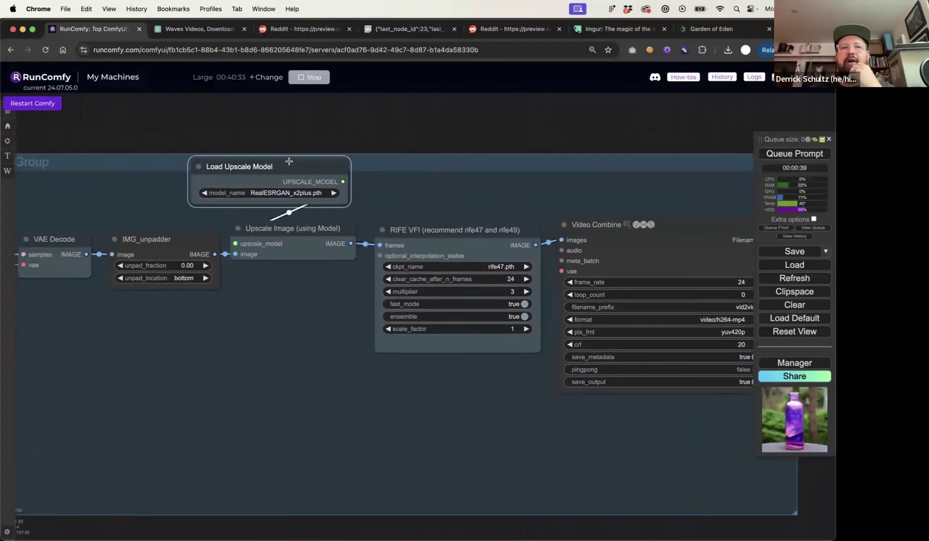
pyautogui.moveTo(280, 161); pyautogui.dragTo(280, 152)
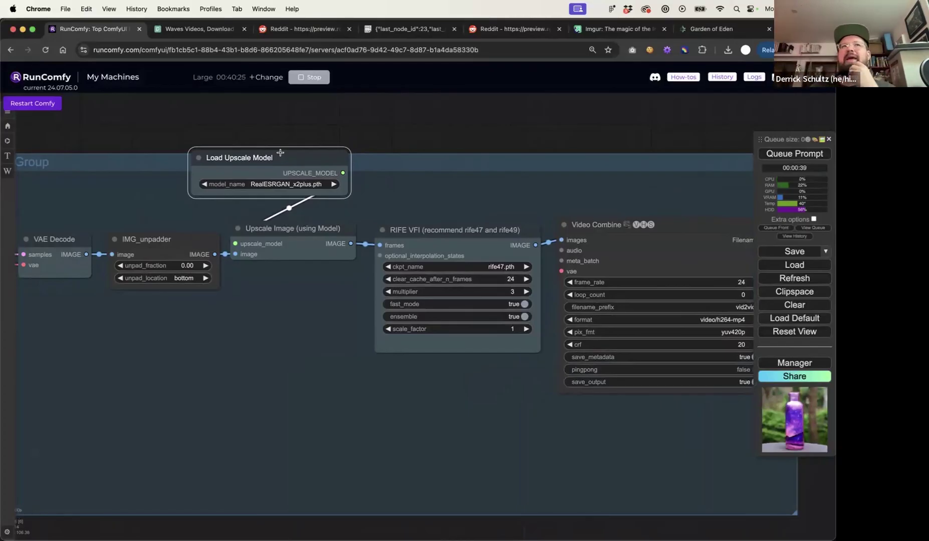
pyautogui.moveTo(511, 147); pyautogui.dragTo(463, 152)
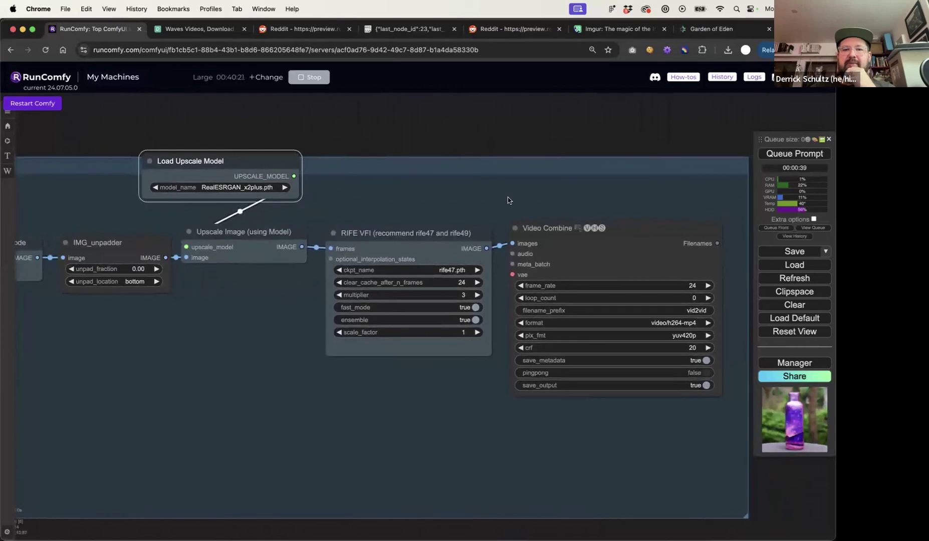
pyautogui.moveTo(540, 152); pyautogui.dragTo(436, 147)
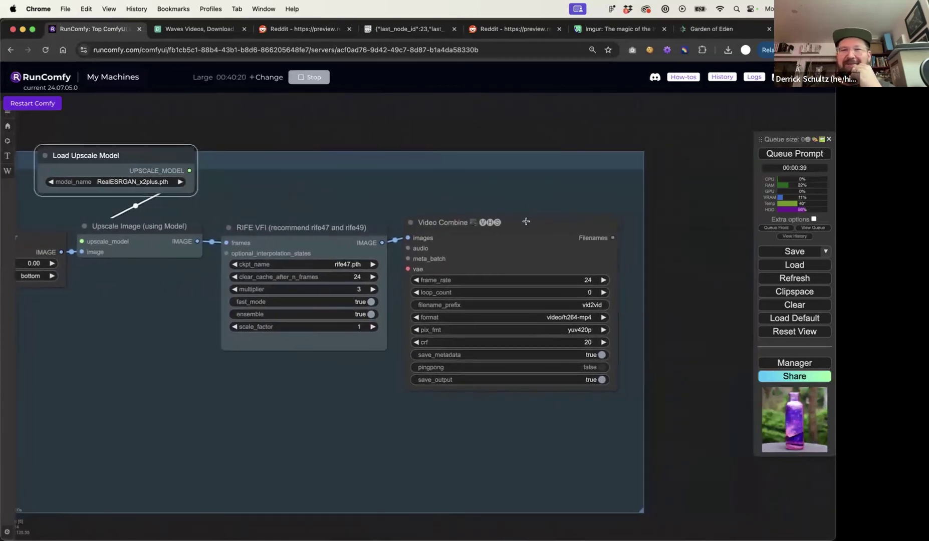
pyautogui.moveTo(525, 222); pyautogui.dragTo(522, 188)
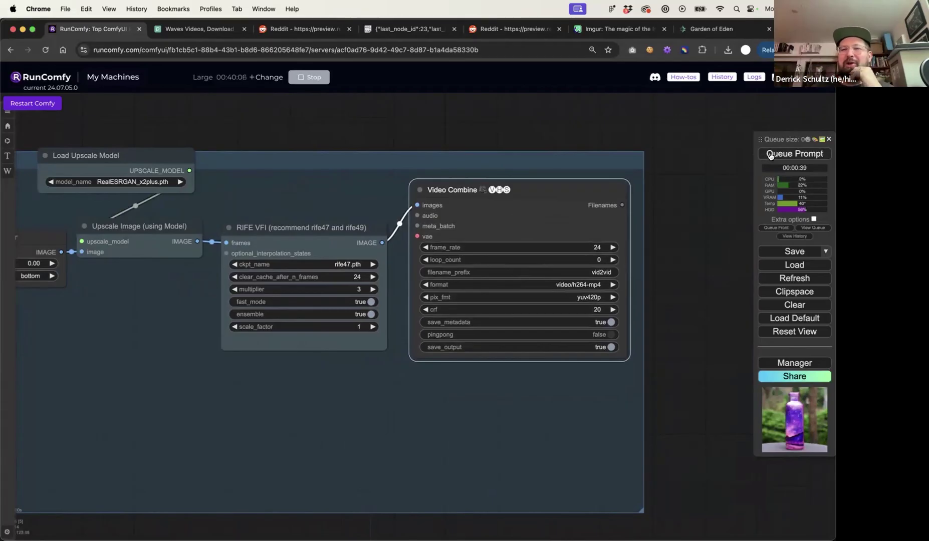
# - Queue the complete video-to-video workflow for execution
pyautogui.click(701, 179)
pyautogui.scroll(-10, 701, 178)
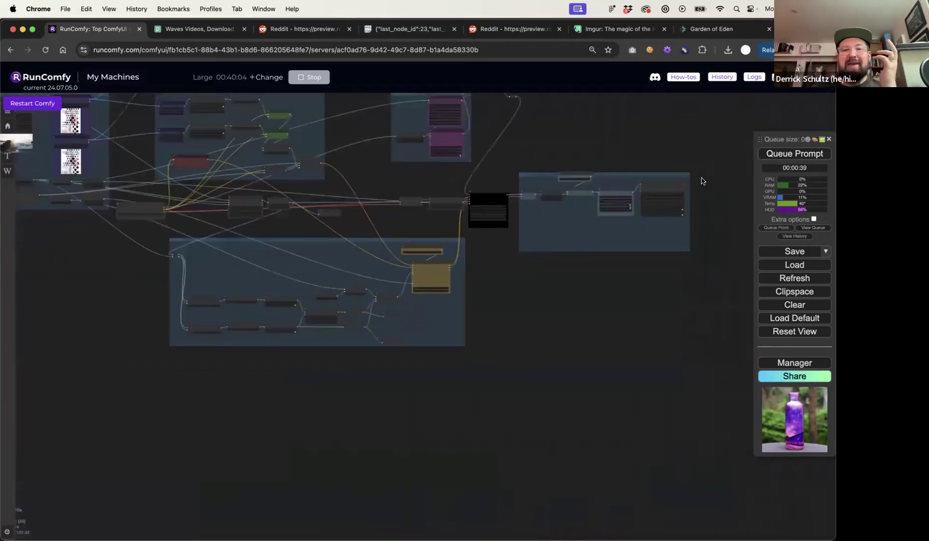
pyautogui.moveTo(680, 157); pyautogui.dragTo(688, 268)
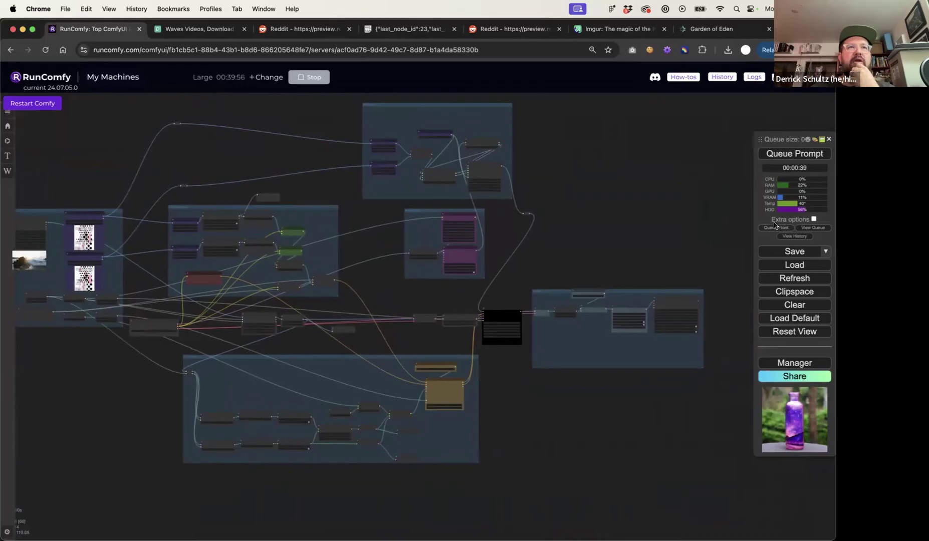
pyautogui.click(780, 157)
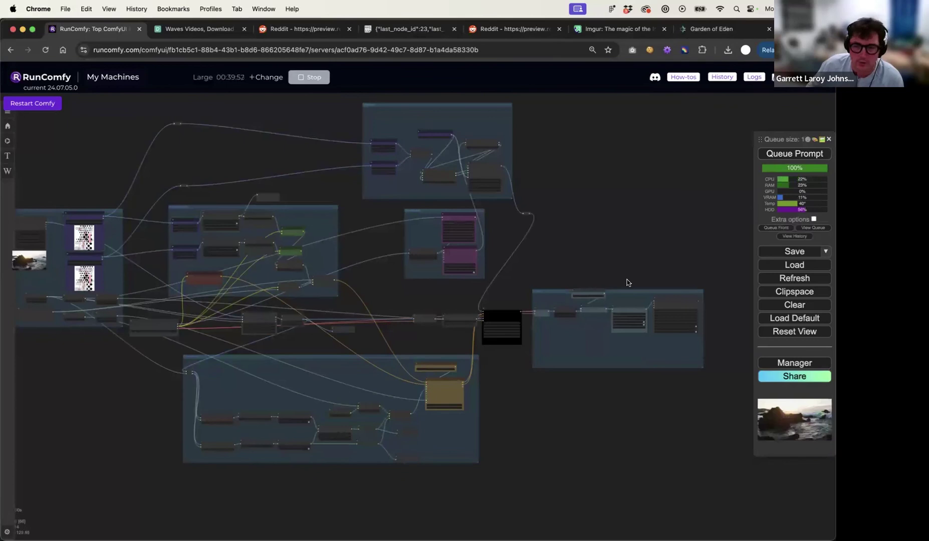
# - Search the Custom Nodes Manager for RIFE, clear the search and close the manager
pyautogui.scroll(10, 560, 249)
pyautogui.moveTo(540, 225); pyautogui.dragTo(455, 131)
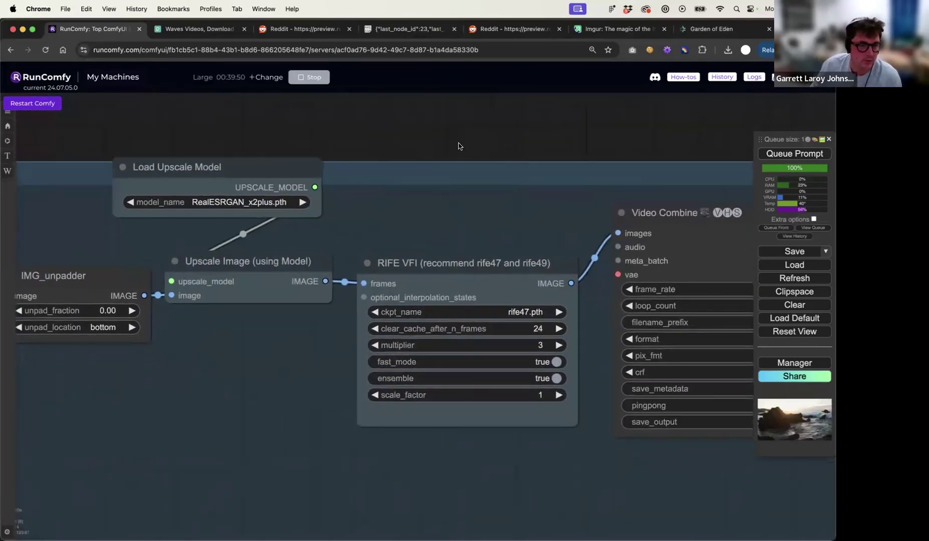
pyautogui.click(785, 367)
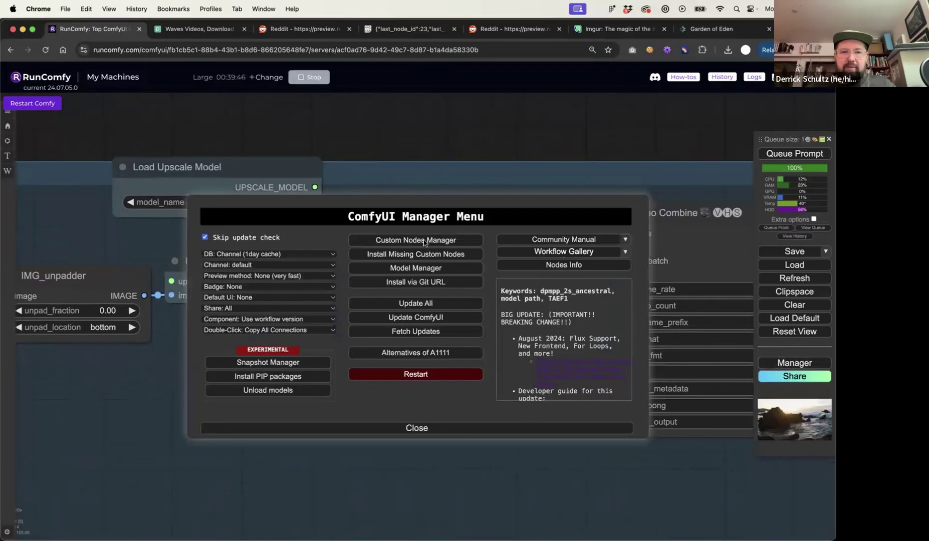
pyautogui.click(398, 242)
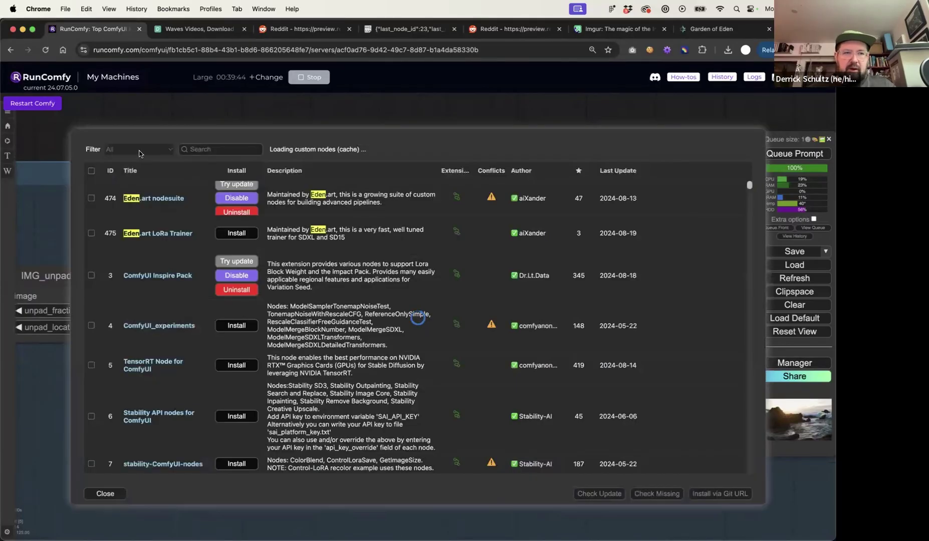
pyautogui.click(185, 150)
pyautogui.write('RIFE')
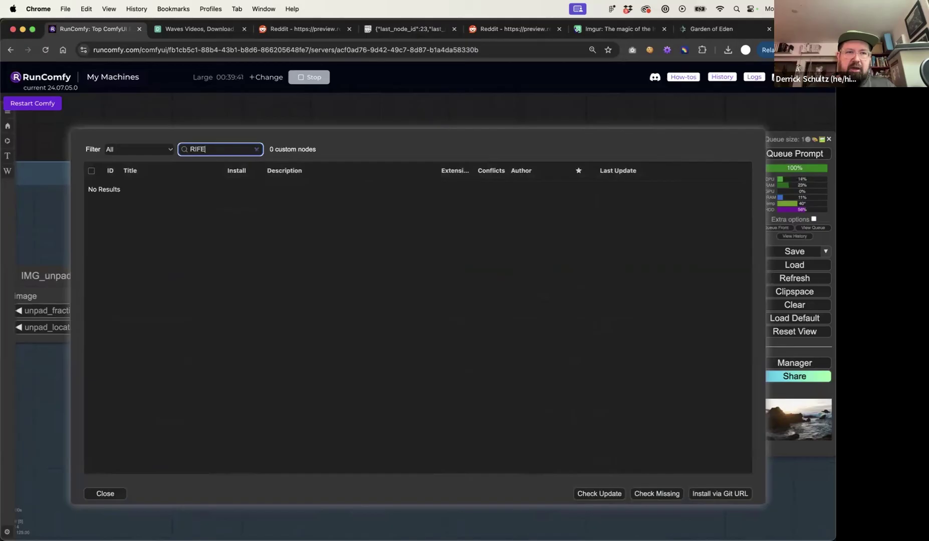
pyautogui.press('super+a')
pyautogui.press('BackSpace')
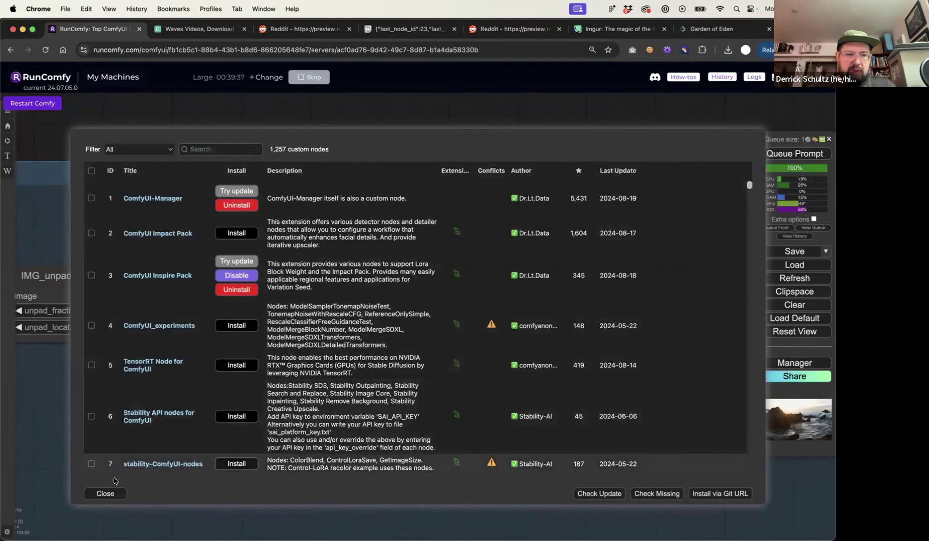
pyautogui.click(106, 494)
pyautogui.click(415, 427)
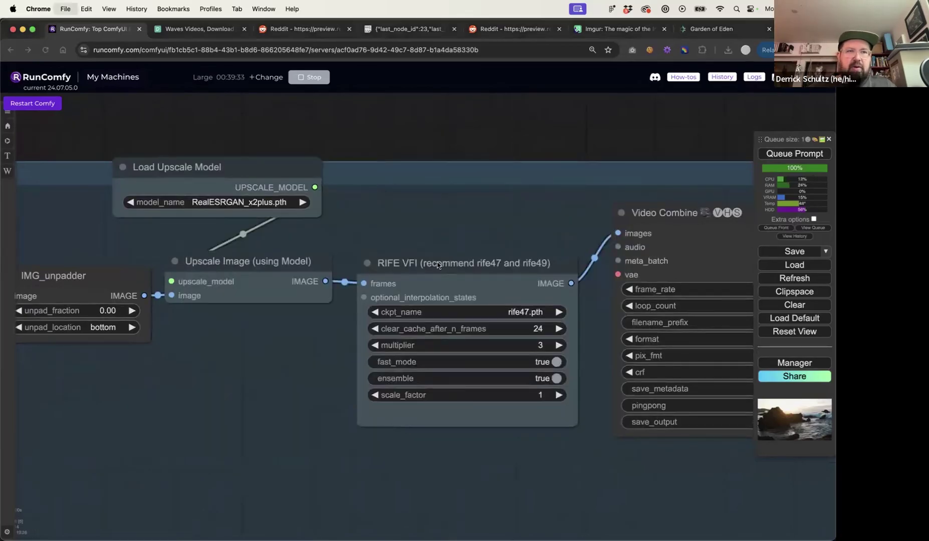
# - Search the web for "RIFE VFI node" in a new browser window
pyautogui.press('super+n')
pyautogui.write('RIFE VFI n')
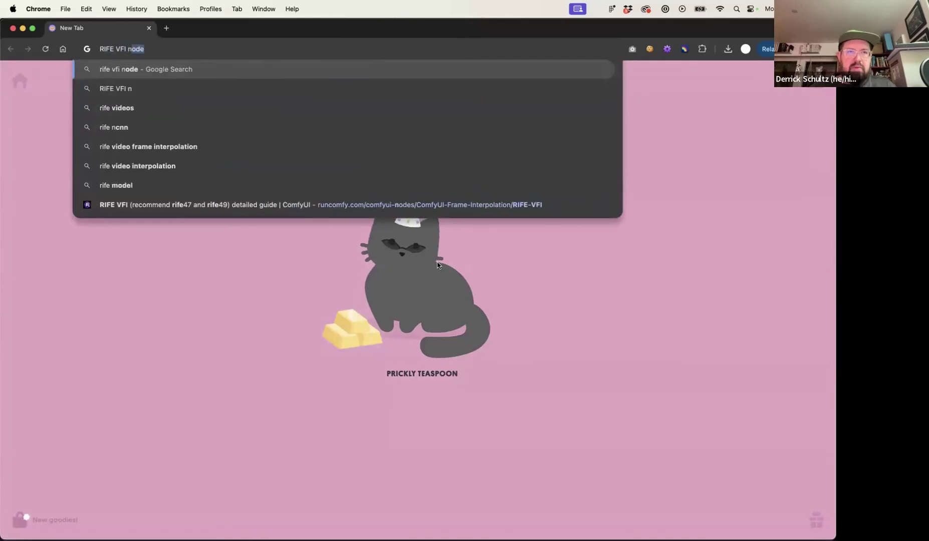
pyautogui.write('de')
pyautogui.press('Return')
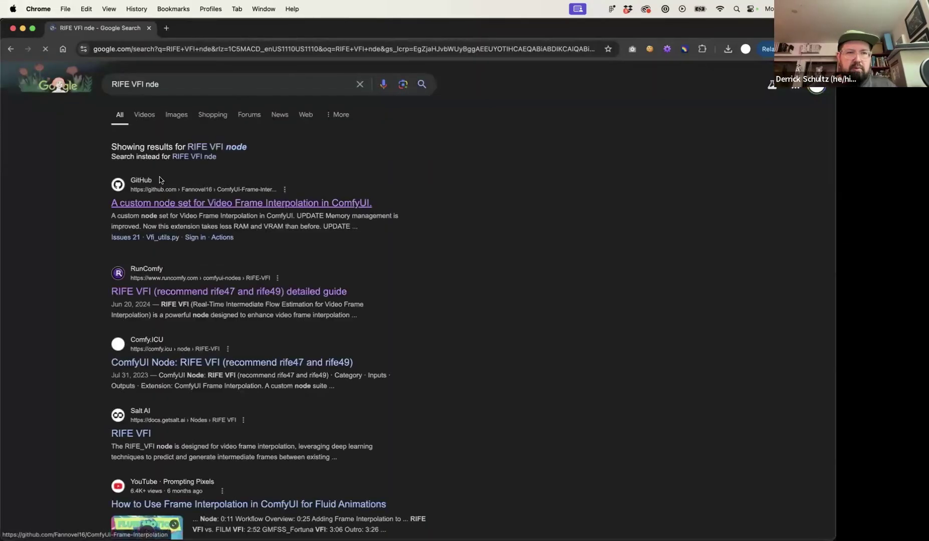
pyautogui.click(150, 86)
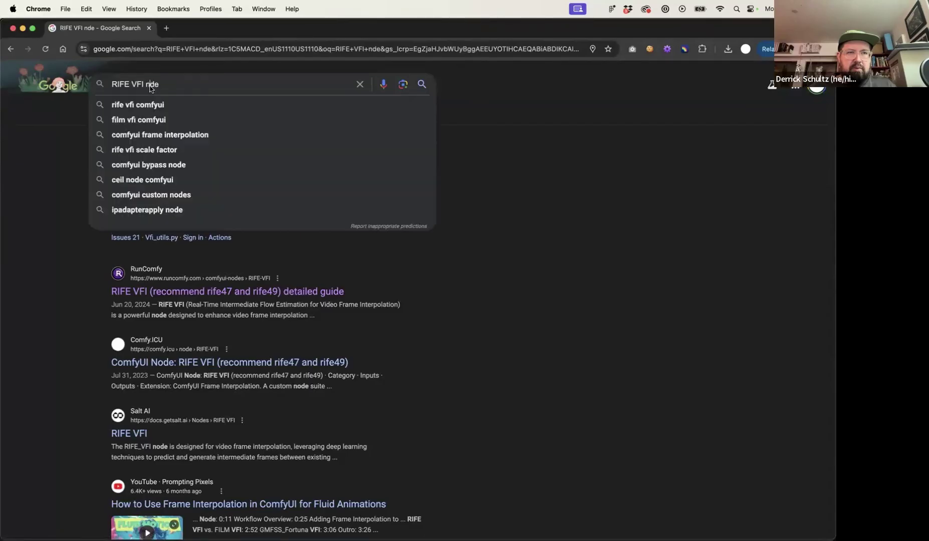
pyautogui.write('o')
pyautogui.press('Return')
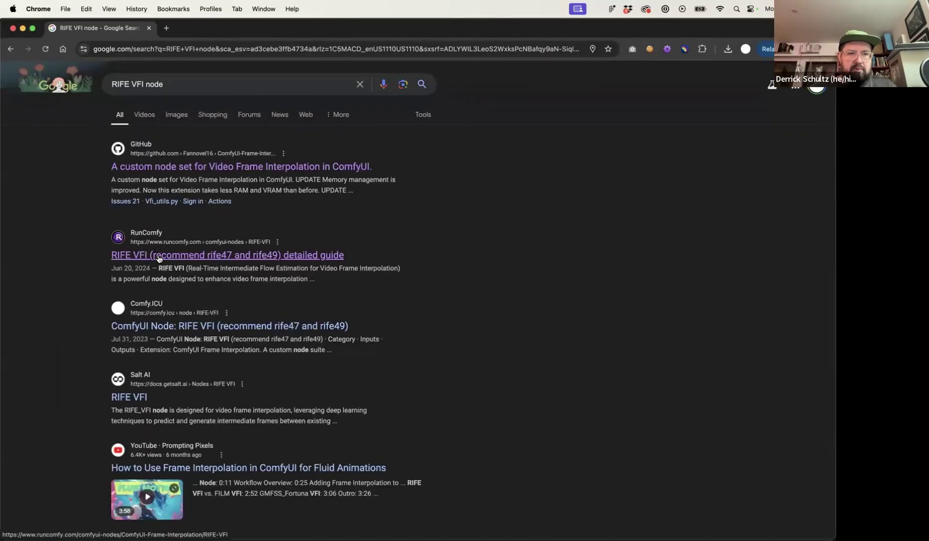
# - Open the ComfyUI-Frame-Interpolation GitHub repository in a new tab and examine its README's example workflow
pyautogui.keyDown('super'); pyautogui.click(161, 173); pyautogui.keyUp('super')
pyautogui.click(190, 30)
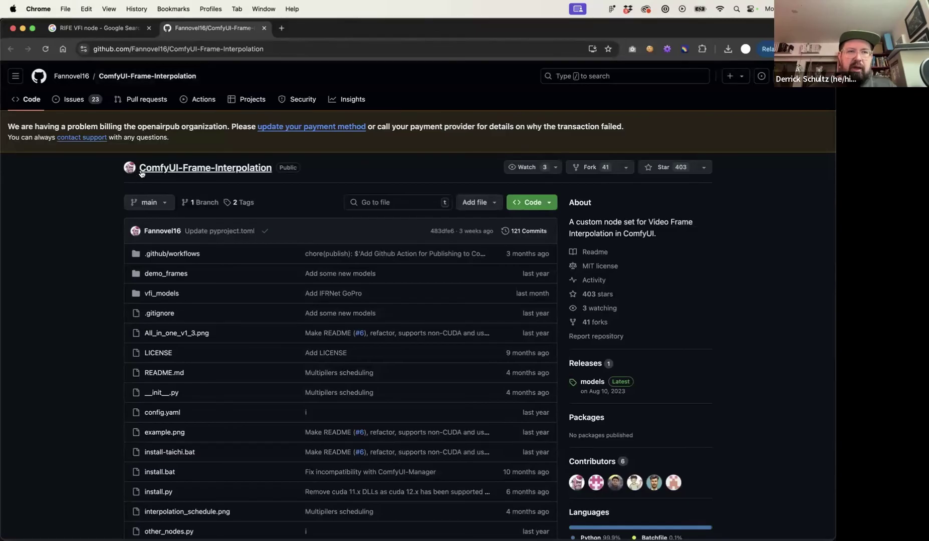
pyautogui.moveTo(274, 170); pyautogui.dragTo(138, 172)
pyautogui.scroll(-15, 49, 268)
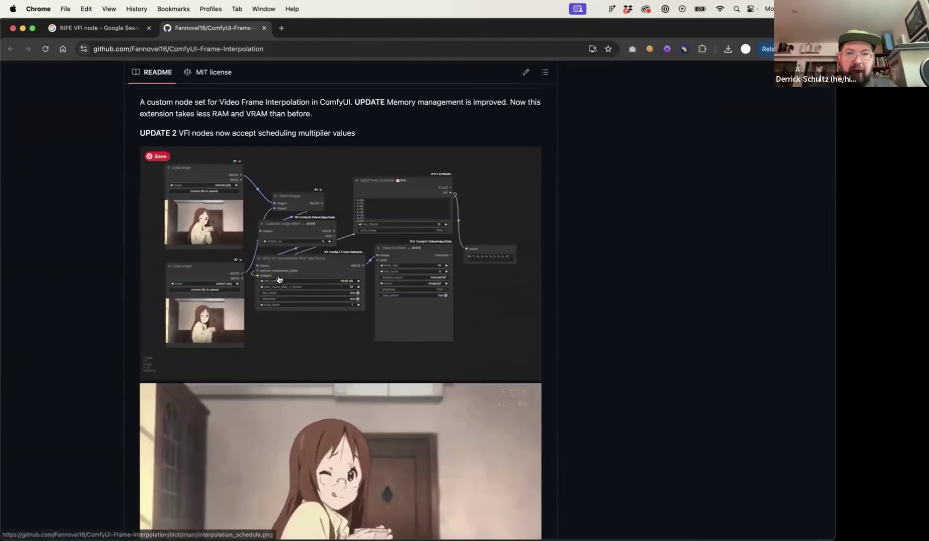
# - Close the frame interpolation repository and the RIFE web search to return to the ComfyUI workflow
pyautogui.scroll(15, 168, 182)
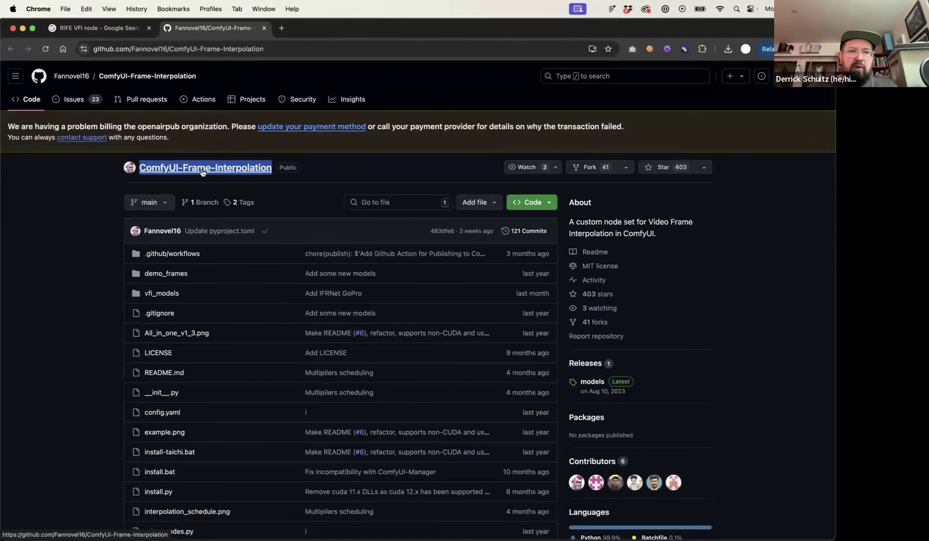
pyautogui.press('super+w')
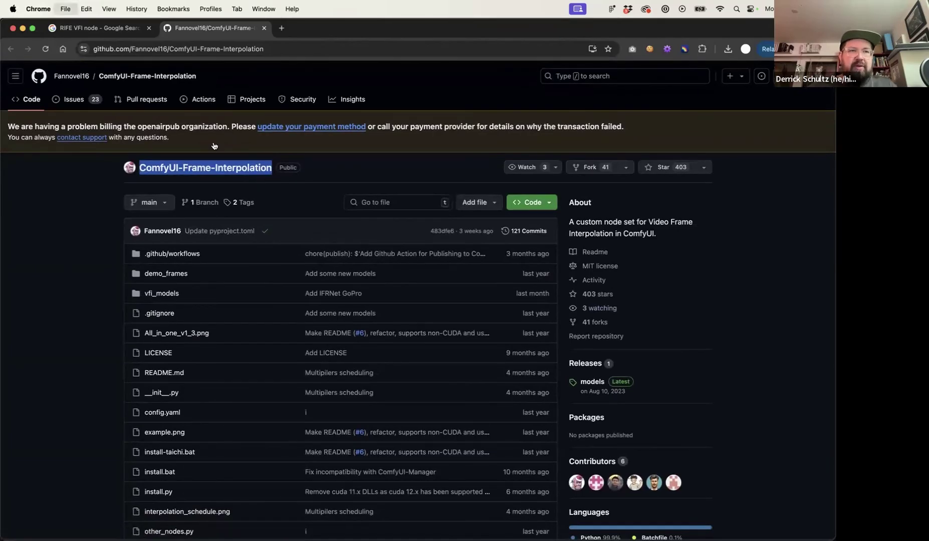
pyautogui.press('super+w')
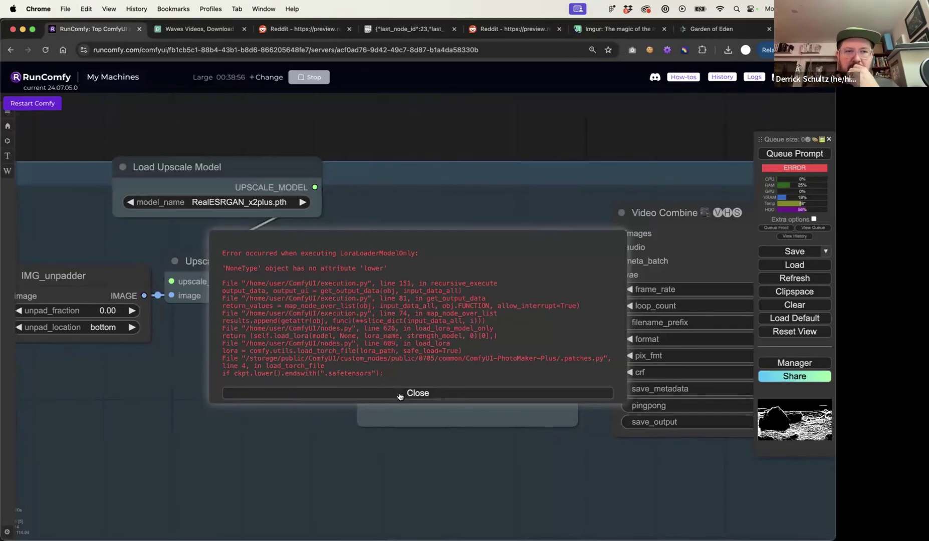
# - Dismiss the execution error and set the LoraLoaderModelOnly node's LoRA to sd1/v3_sd15_adapter.ckpt
pyautogui.click(399, 397)
pyautogui.scroll(-5, 385, 370)
pyautogui.moveTo(213, 229); pyautogui.dragTo(486, 335)
pyautogui.moveTo(346, 277); pyautogui.dragTo(578, 276)
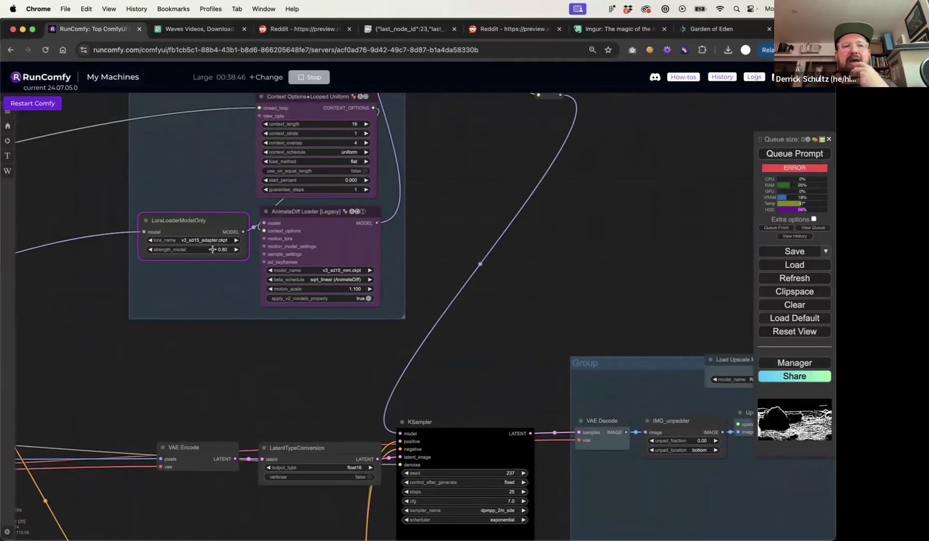
pyautogui.scroll(5, 110, 253)
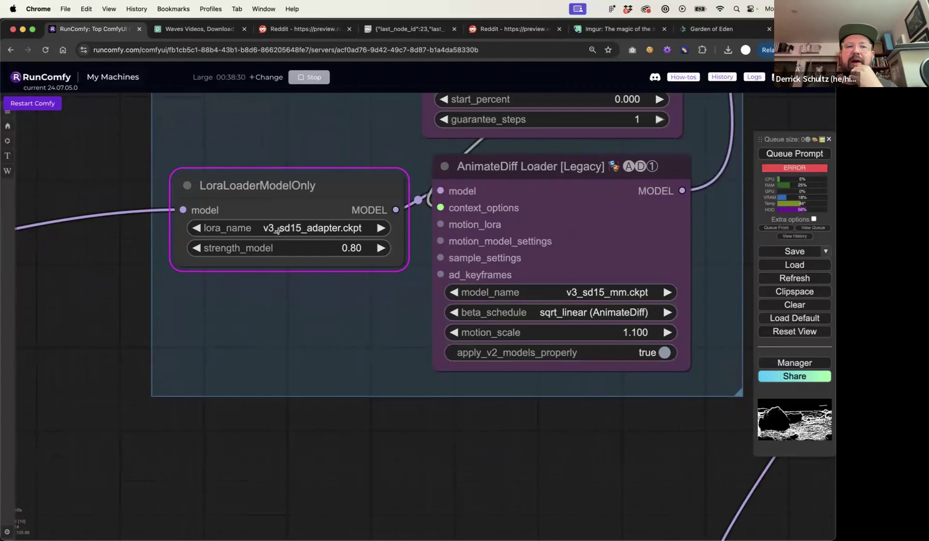
pyautogui.click(282, 229)
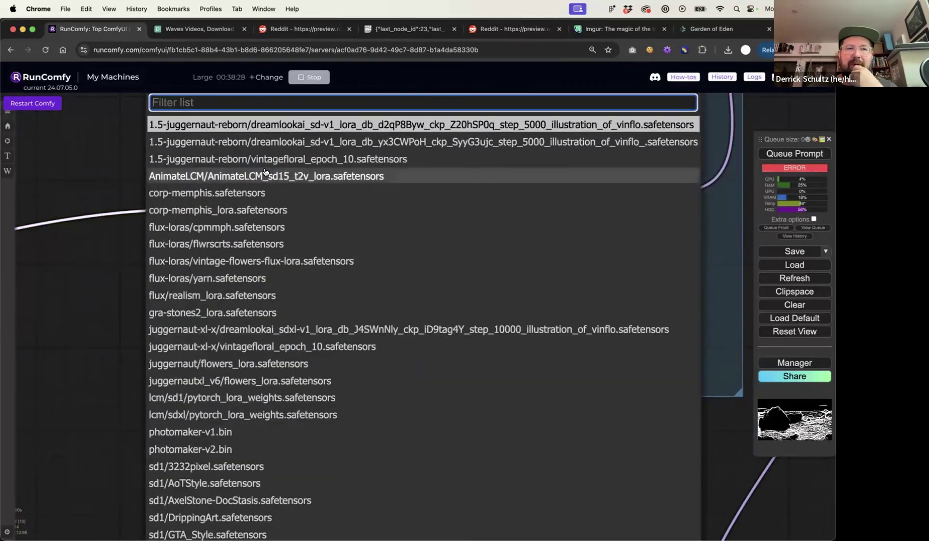
pyautogui.write('v3')
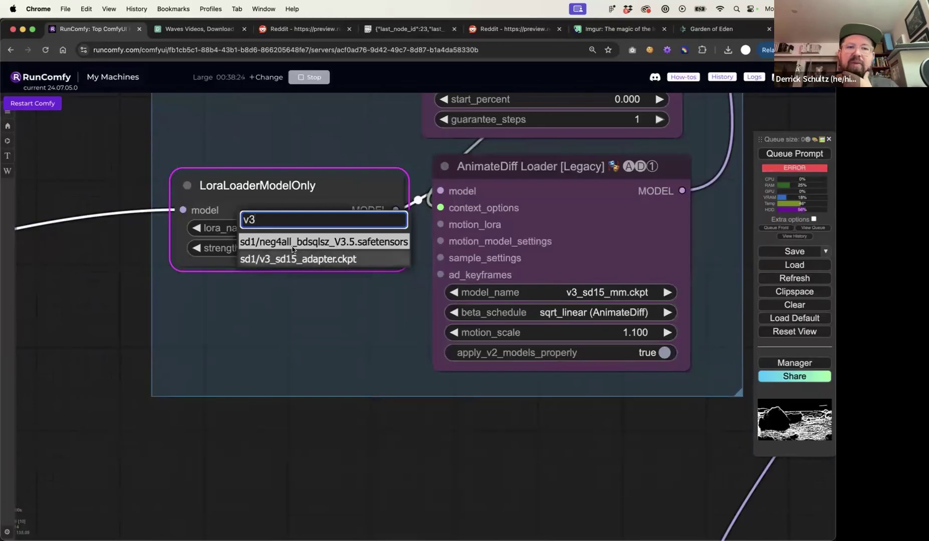
pyautogui.click(255, 259)
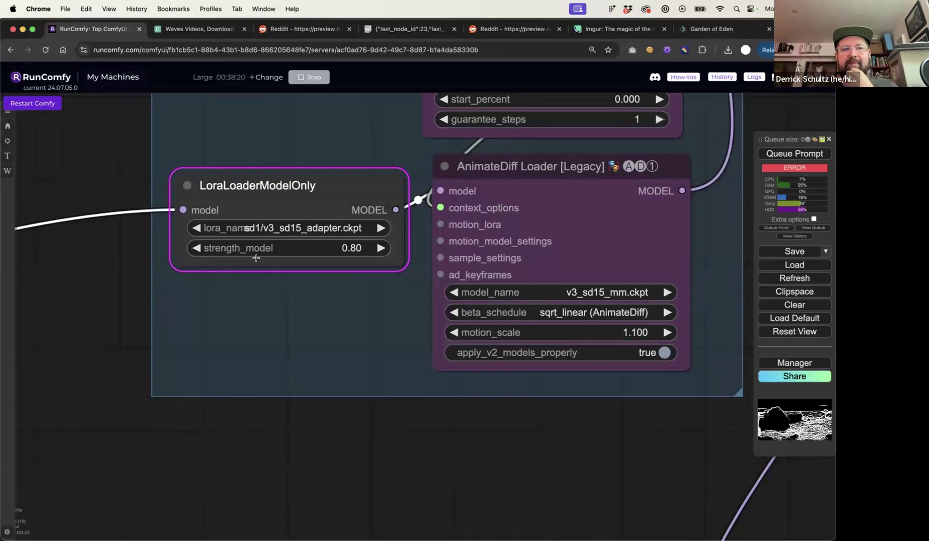
# - Set the AnimateDiff Loader's motion model to sd1/v3_sd15_mm.ckpt and queue the workflow again
pyautogui.click(586, 293)
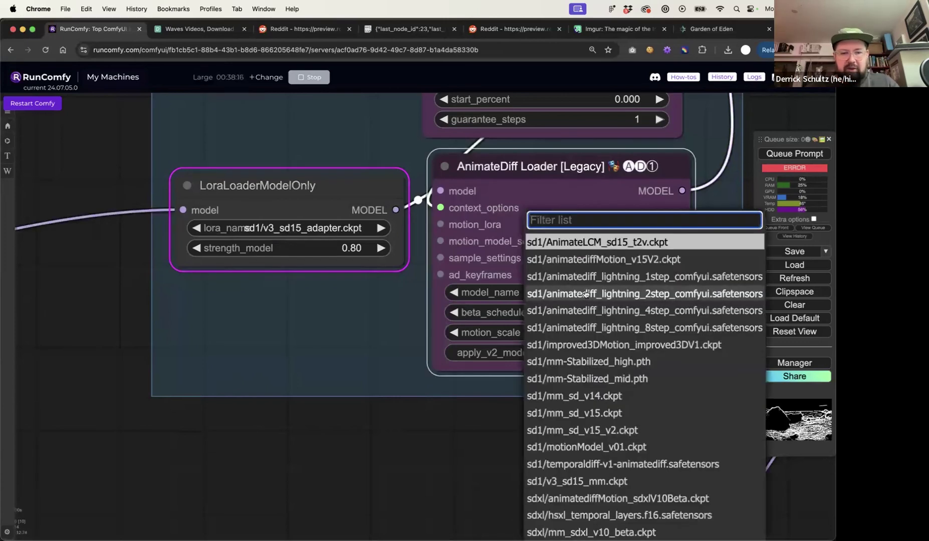
pyautogui.write('v3')
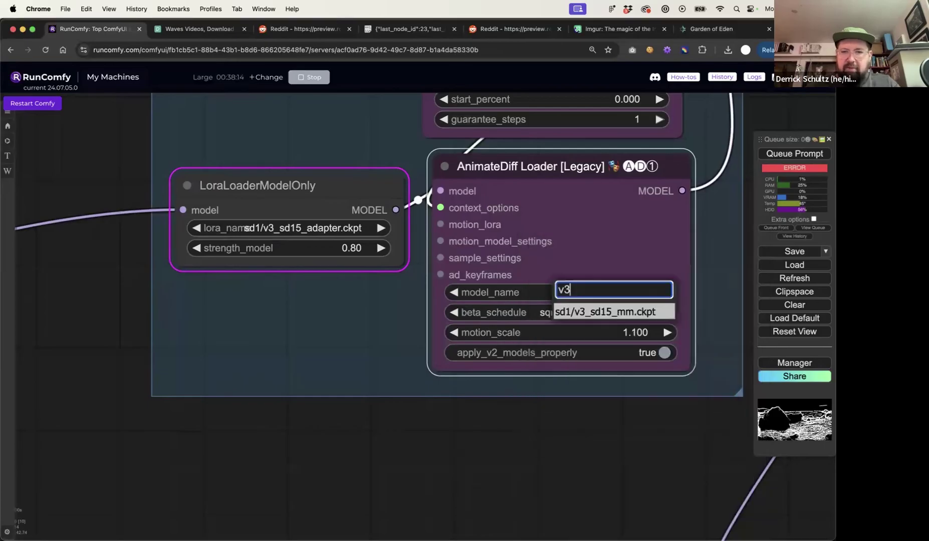
pyautogui.click(596, 312)
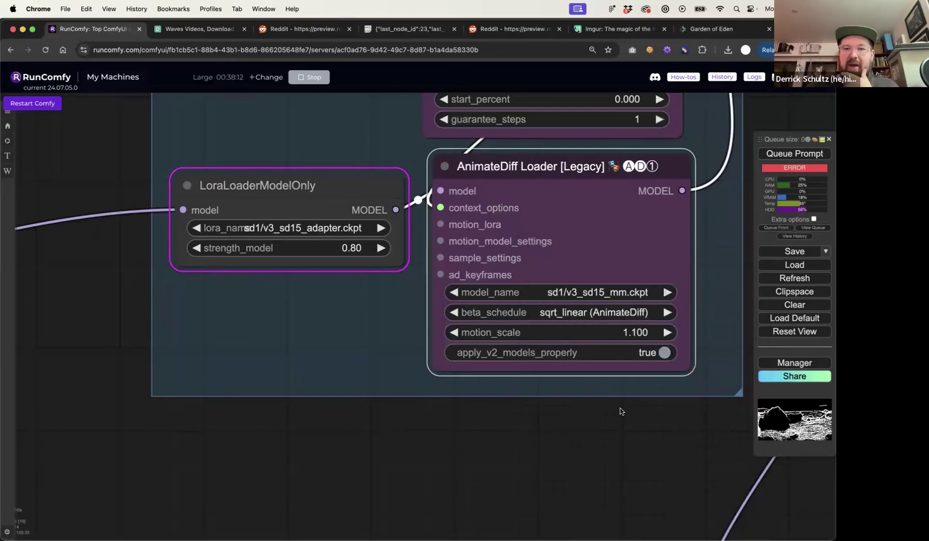
pyautogui.scroll(-3, 621, 412)
pyautogui.scroll(-1, 610, 438)
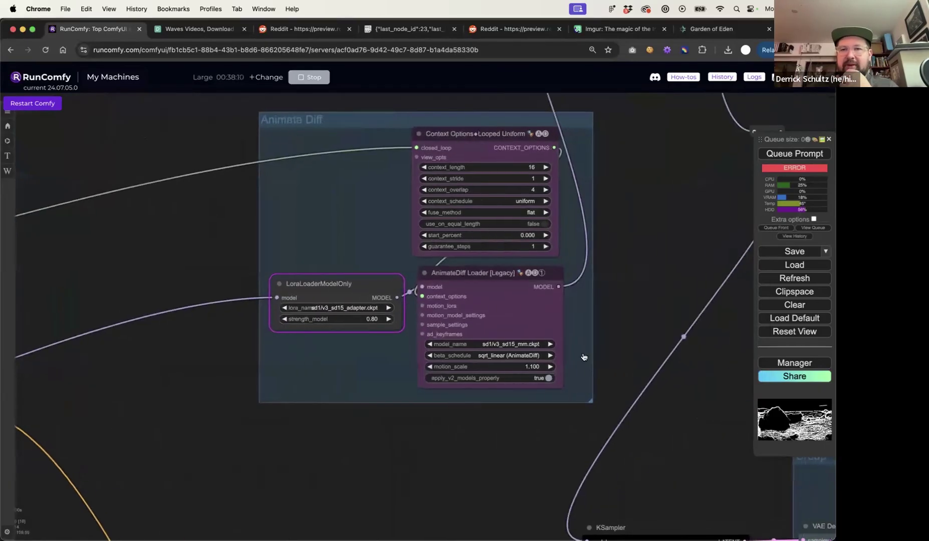
pyautogui.click(795, 153)
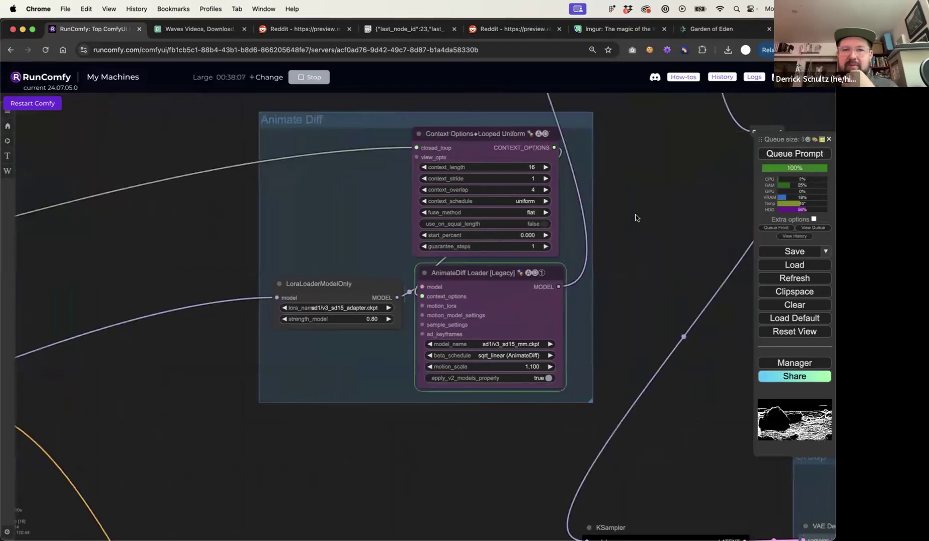
# - Dismiss the ControlNet loader error and set the Load Advanced ControlNet Model node to animatediff/v3_sd15_sparsectrl_scribble.ckpt
pyautogui.scroll(-3, 635, 217)
pyautogui.moveTo(620, 209); pyautogui.dragTo(531, 193)
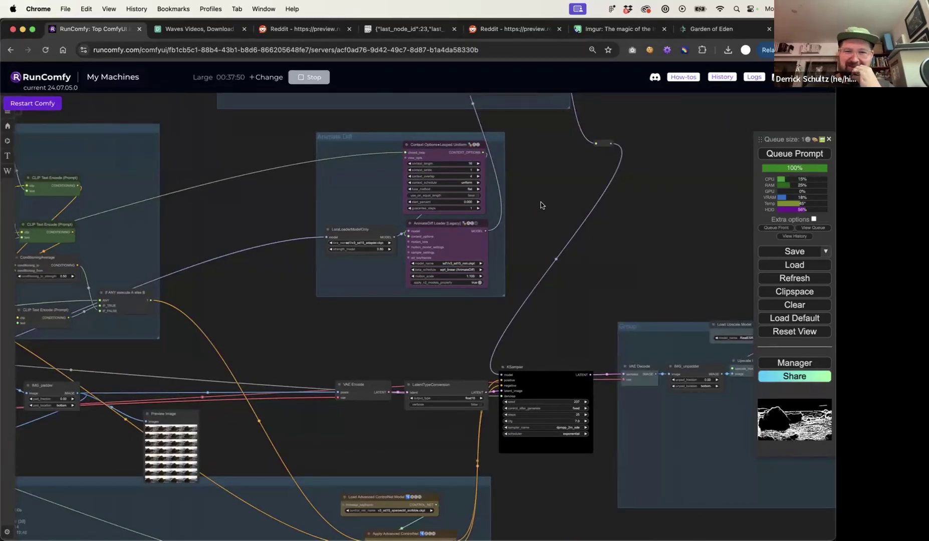
pyautogui.moveTo(541, 205); pyautogui.dragTo(565, 167)
pyautogui.moveTo(310, 379); pyautogui.dragTo(417, 304)
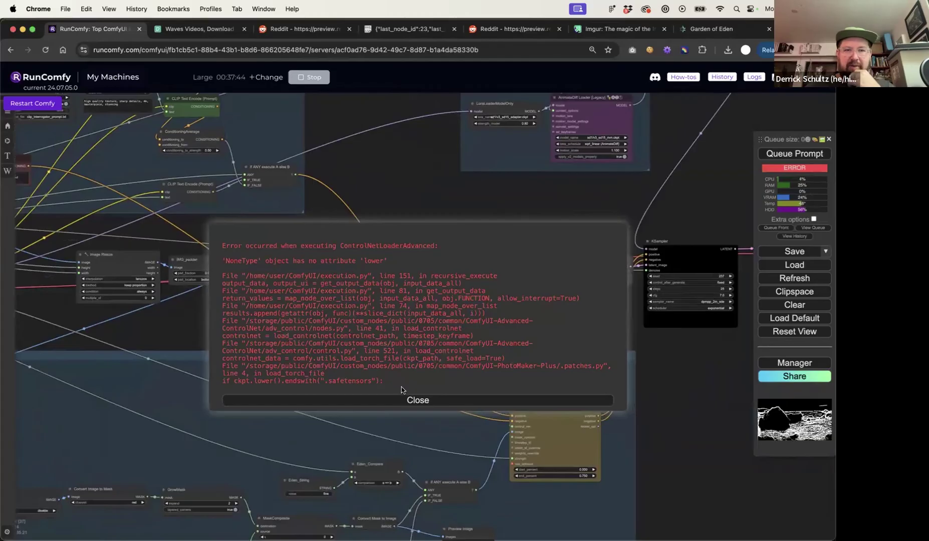
pyautogui.click(400, 400)
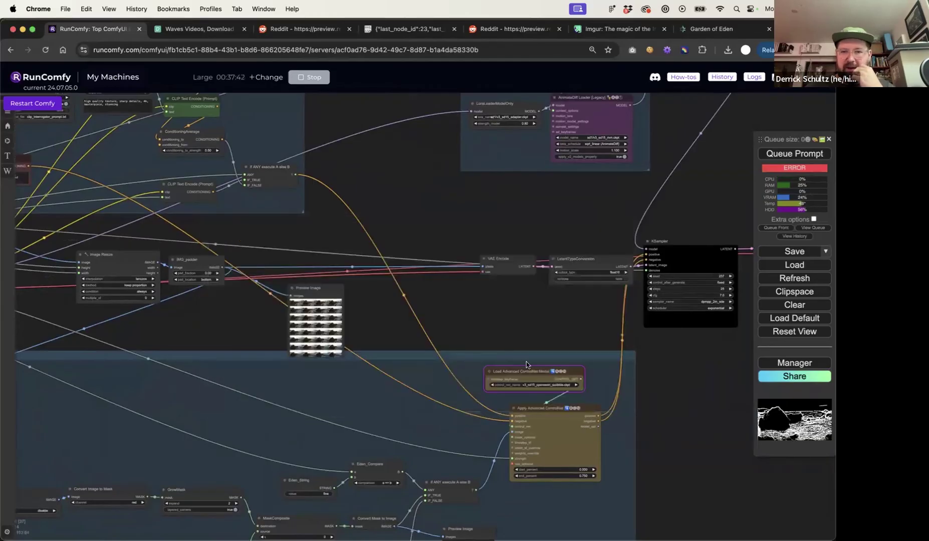
pyautogui.scroll(10, 531, 373)
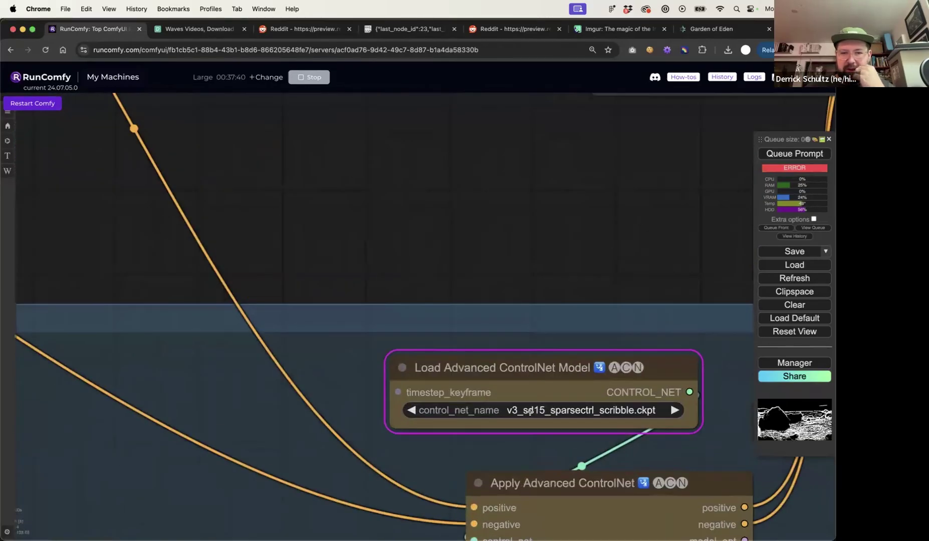
pyautogui.click(530, 412)
pyautogui.write('v3')
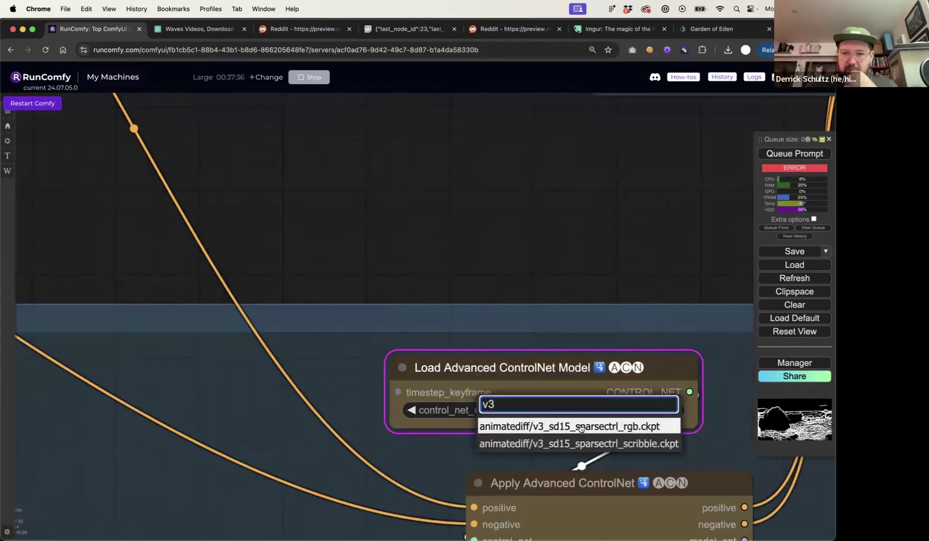
pyautogui.click(581, 444)
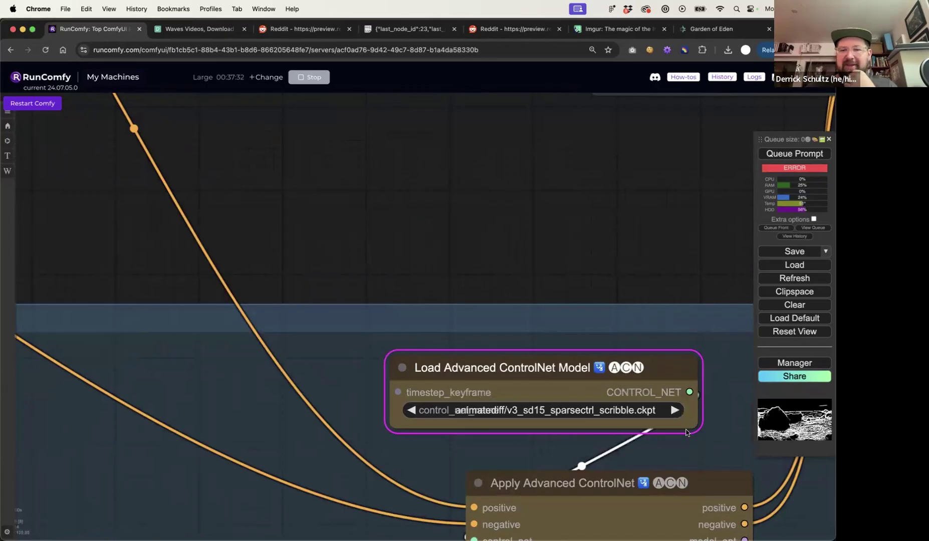
# - Enlarge the Load Advanced ControlNet Model node to fit its model name and queue the workflow again
pyautogui.moveTo(695, 429); pyautogui.dragTo(769, 457)
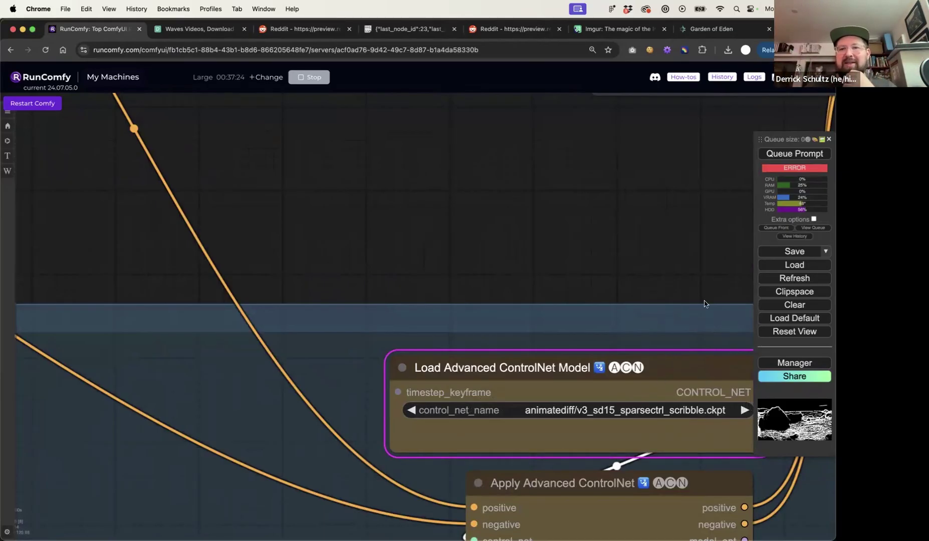
pyautogui.click(781, 153)
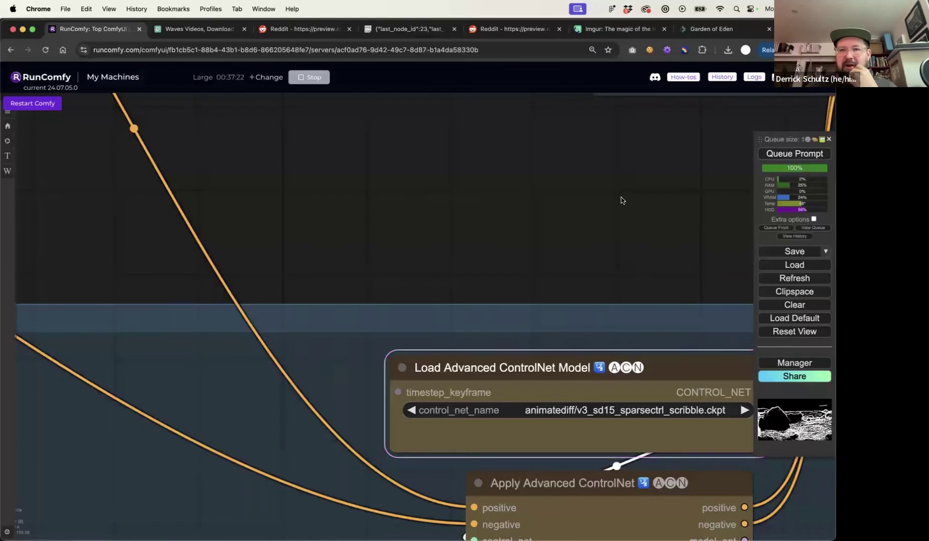
# - Inspect the resized source frames in the Preview Image node after IMG_padder, opening and closing the first frame's enlarged view
pyautogui.scroll(-5, 574, 205)
pyautogui.scroll(-4, 574, 205)
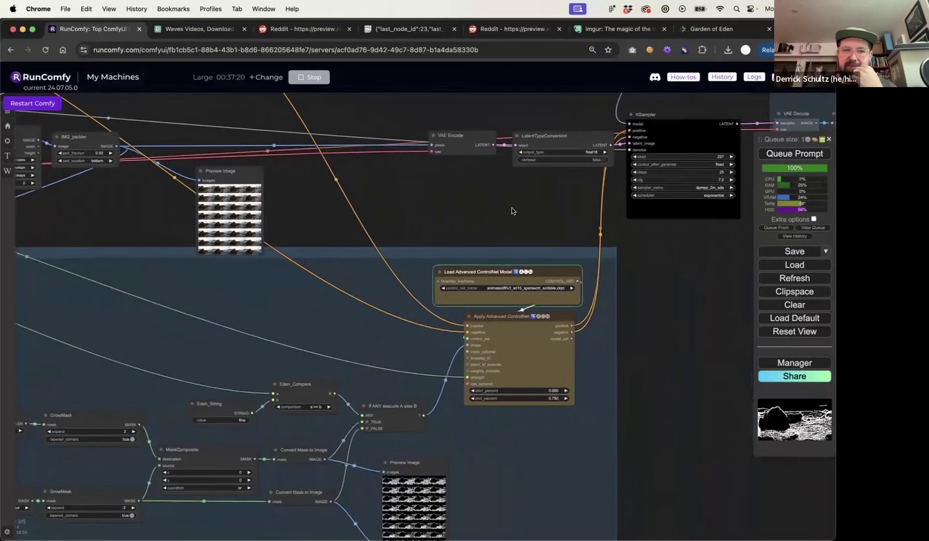
pyautogui.scroll(6, 375, 195)
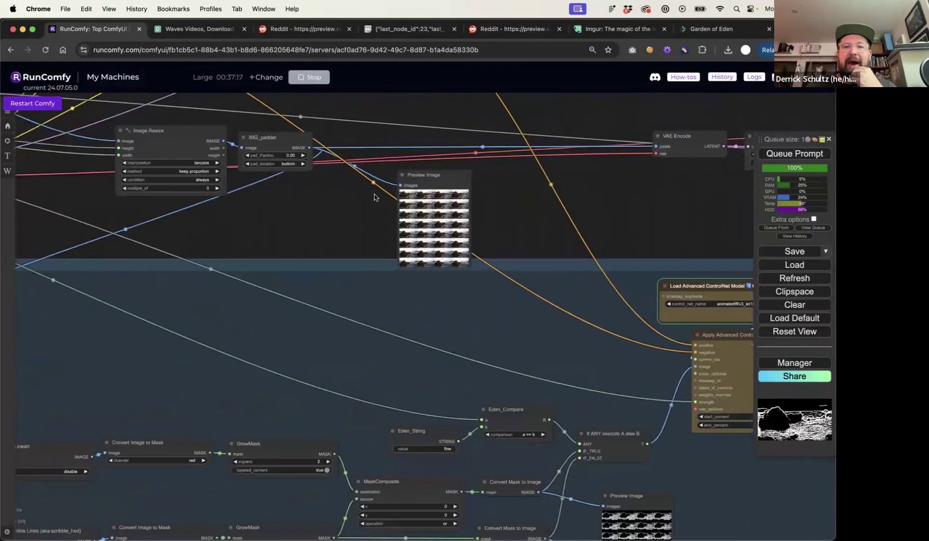
pyautogui.scroll(3, 504, 193)
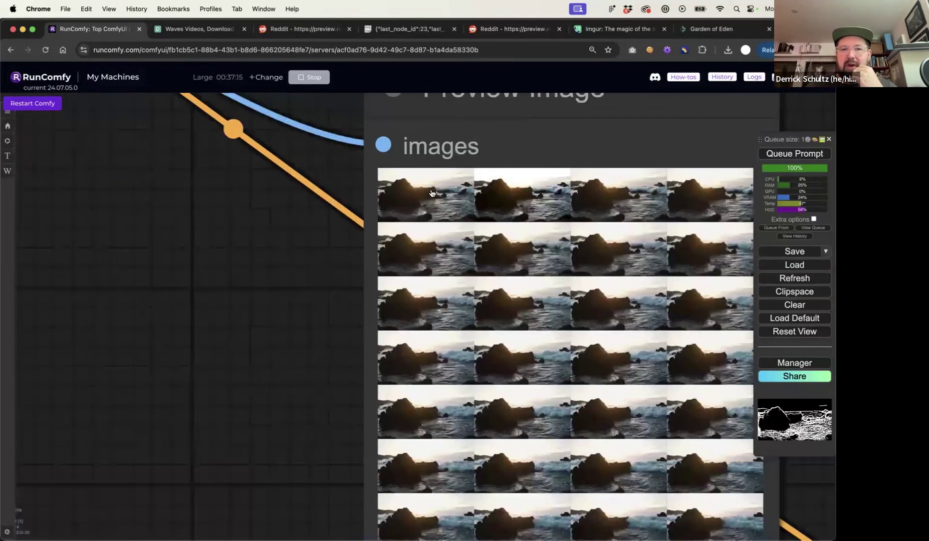
pyautogui.scroll(-5, 576, 239)
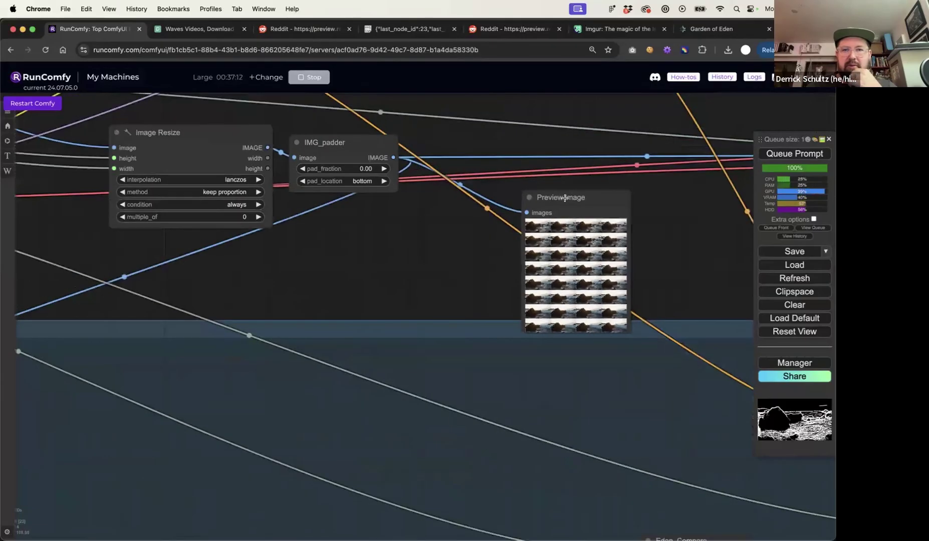
pyautogui.moveTo(541, 192); pyautogui.dragTo(536, 178)
pyautogui.click(529, 216)
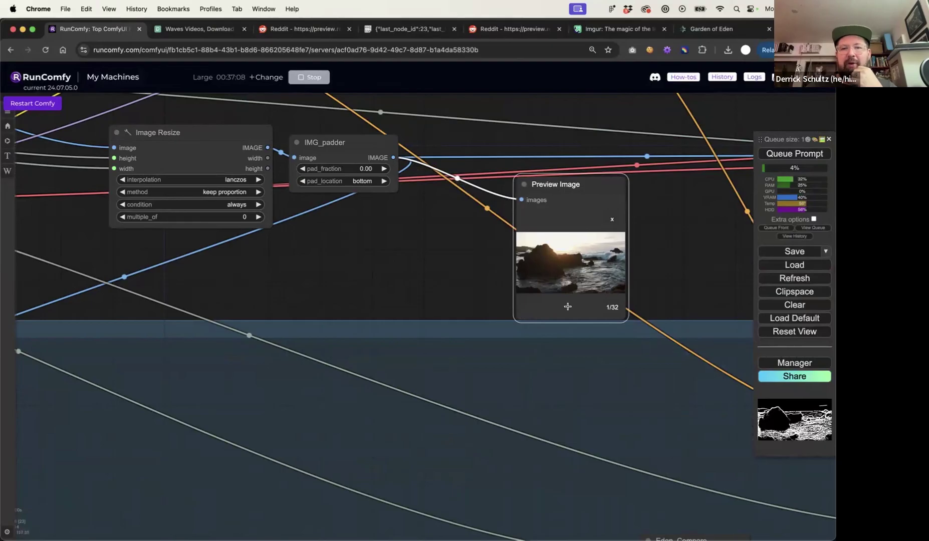
pyautogui.click(612, 219)
# - Examine the KSampler node's settings and progress, and the decode and upscale group that follows it
pyautogui.hscroll(10, 687, 241)
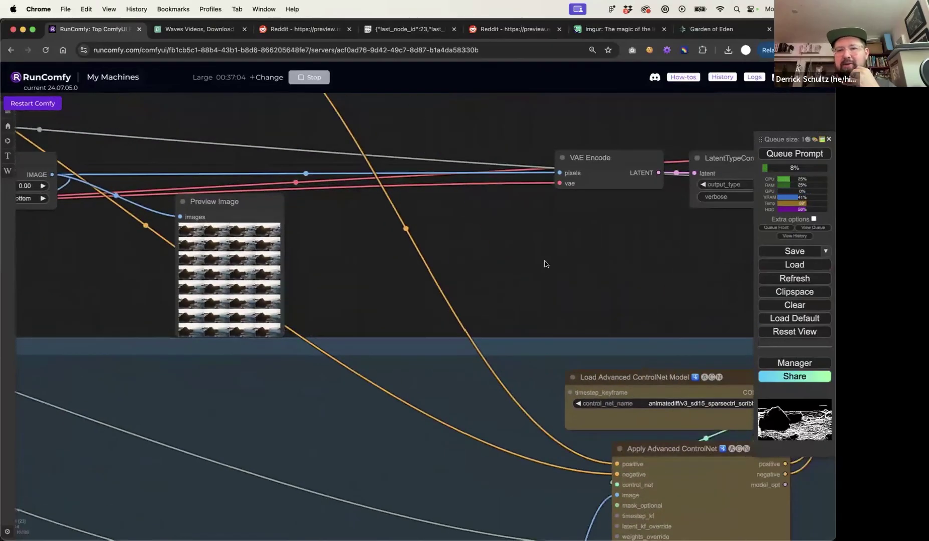
pyautogui.hscroll(10, 546, 264)
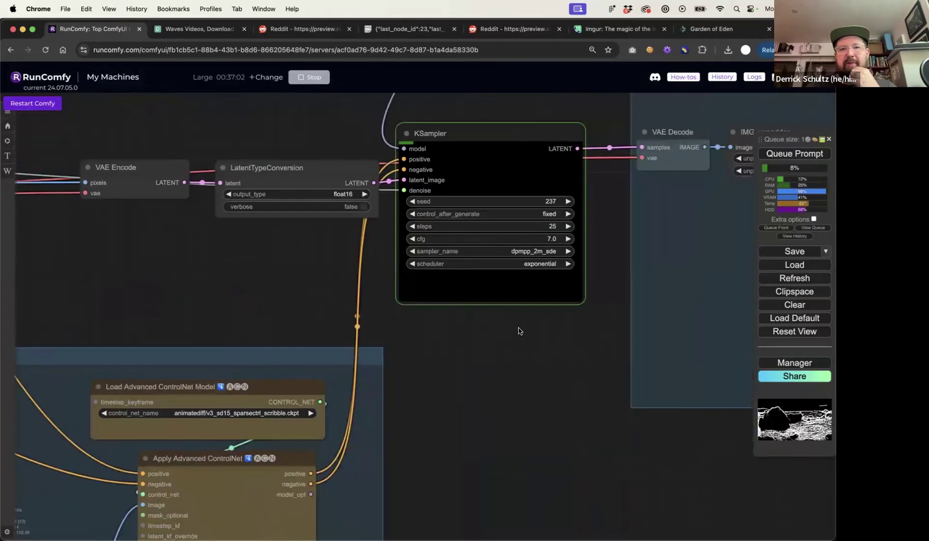
pyautogui.hscroll(5, 518, 330)
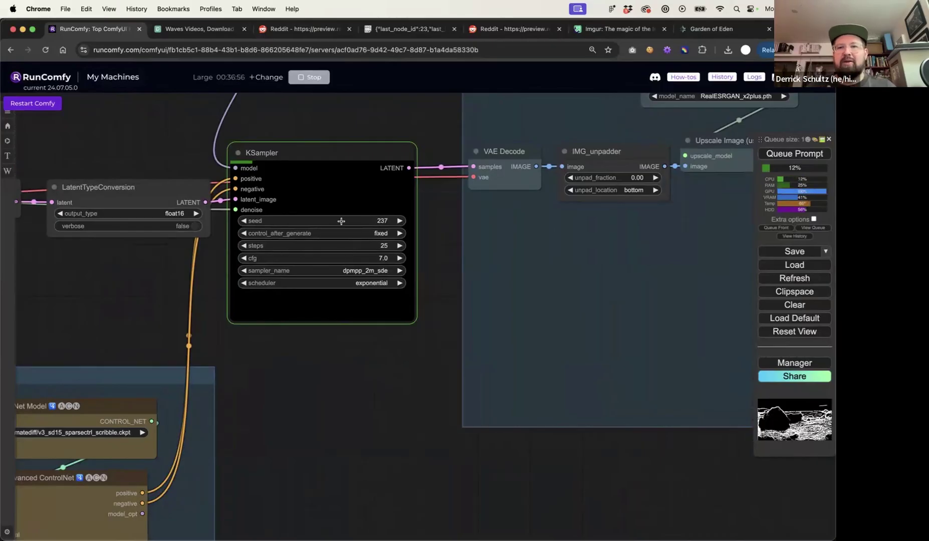
pyautogui.hscroll(3, 707, 216)
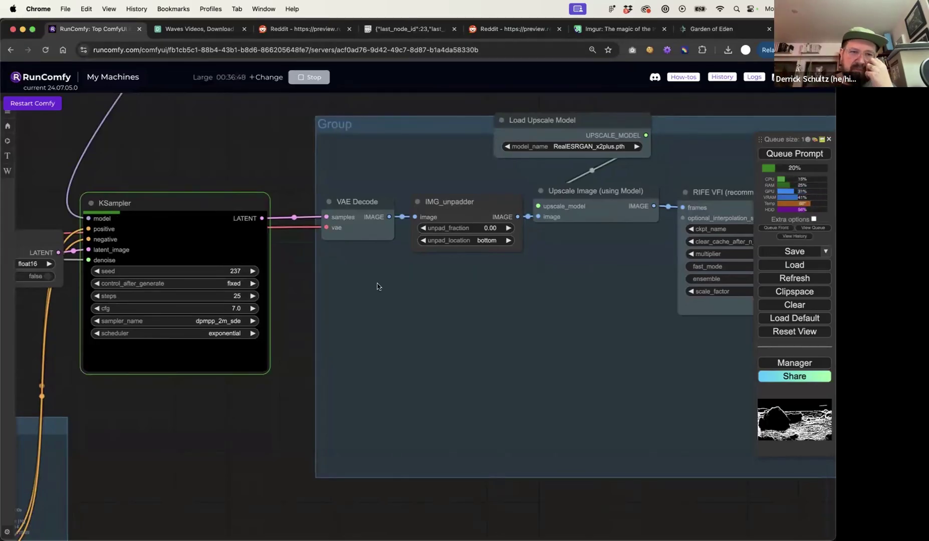
# - Examine the ControlNet group's mask previews and select the Preview Image node showing the MaskComposite frames
pyautogui.moveTo(257, 401); pyautogui.dragTo(405, 372)
pyautogui.hscroll(5, 494, 338)
pyautogui.scroll(-2, 494, 337)
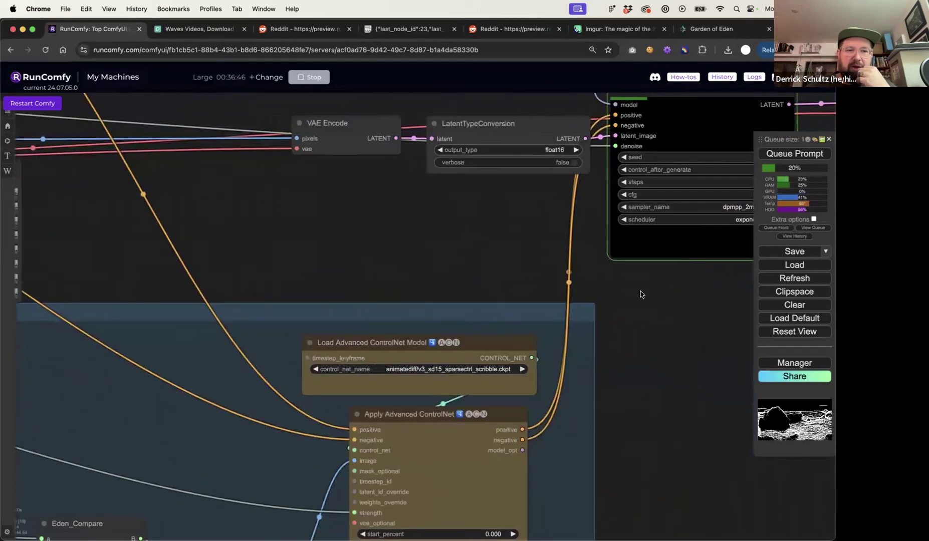
pyautogui.hscroll(-4, 430, 276)
pyautogui.scroll(-4, 430, 275)
pyautogui.scroll(-10, 569, 404)
pyautogui.hscroll(3, 569, 404)
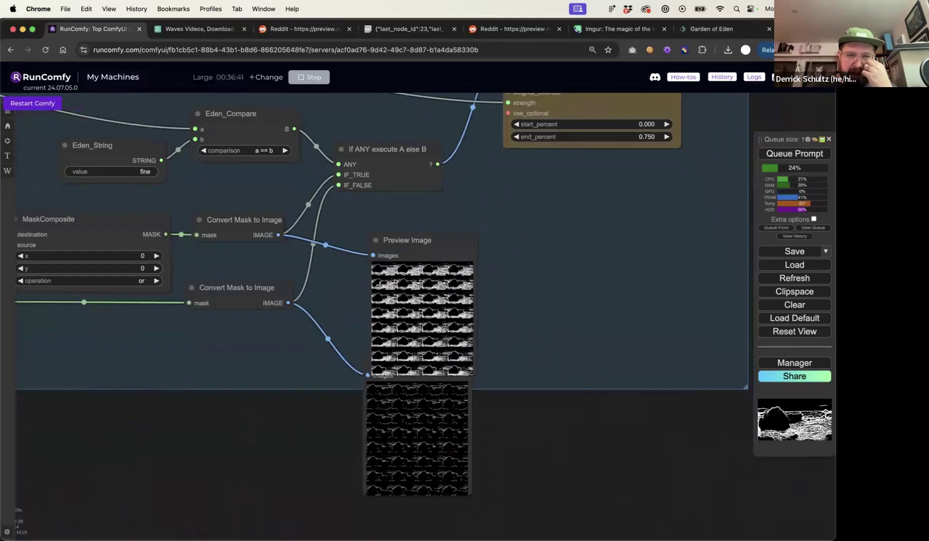
pyautogui.scroll(10, 380, 285)
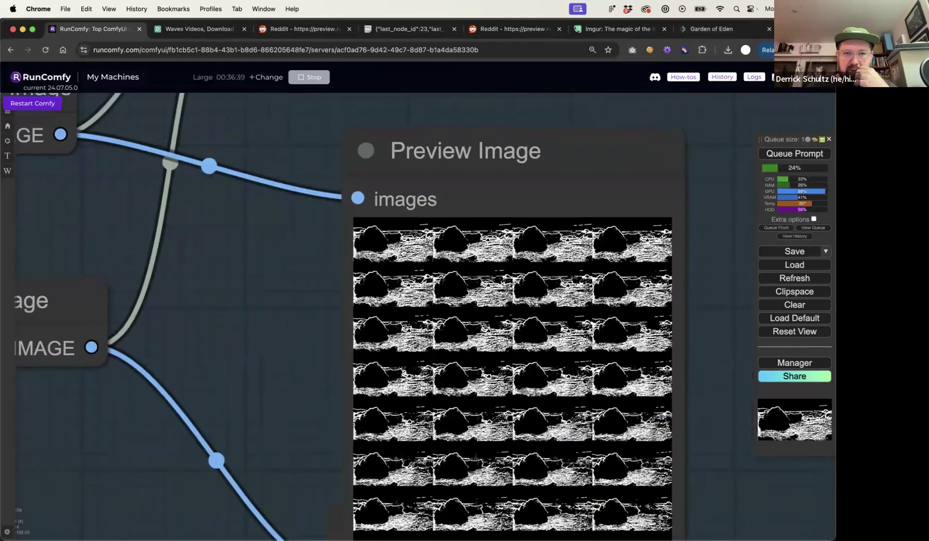
pyautogui.scroll(-4, 406, 256)
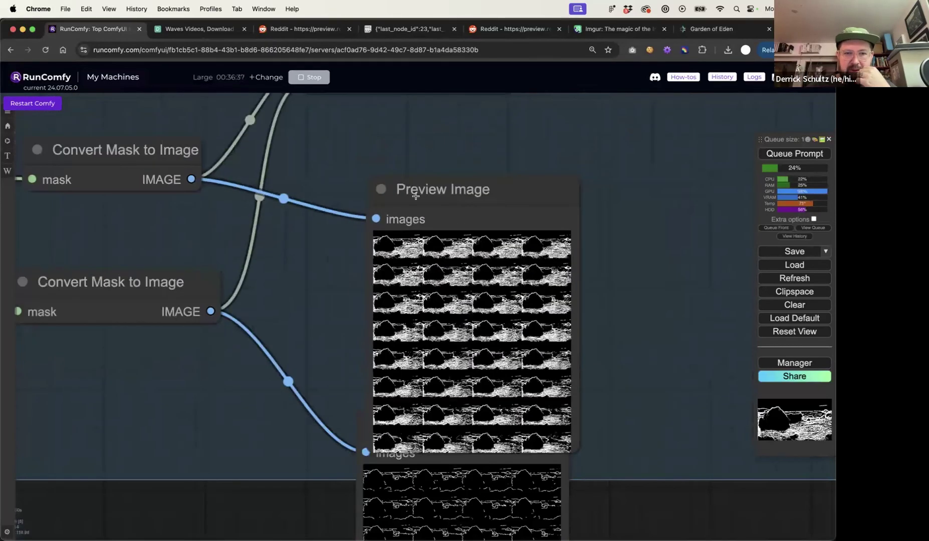
pyautogui.scroll(3, 415, 196)
pyautogui.scroll(-2, 421, 212)
pyautogui.scroll(1, 421, 211)
pyautogui.click(433, 178)
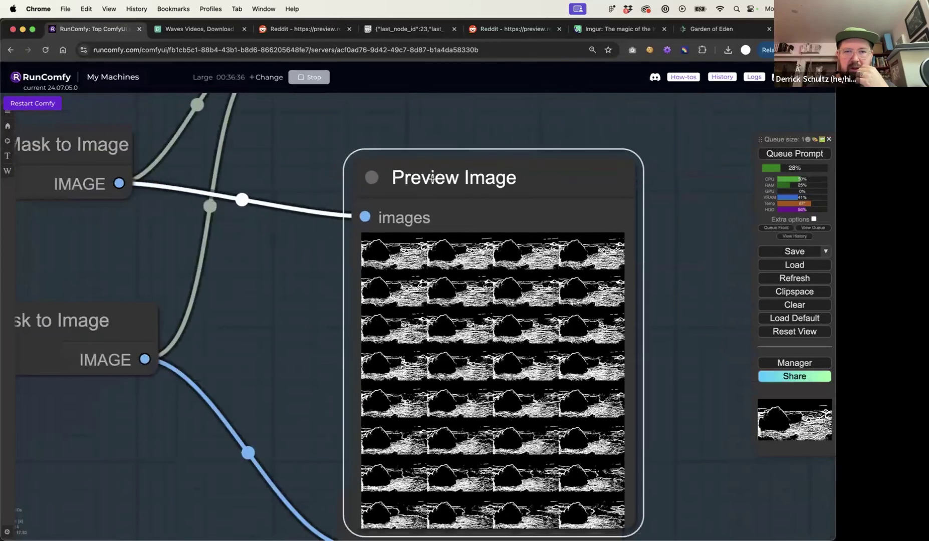
# - Nudge the MaskComposite Preview Image node up and move the second mask's Preview Image node below it to separate them
pyautogui.moveTo(432, 178); pyautogui.dragTo(432, 170)
pyautogui.scroll(-3, 438, 216)
pyautogui.moveTo(434, 423); pyautogui.dragTo(441, 452)
pyautogui.scroll(-3, 355, 302)
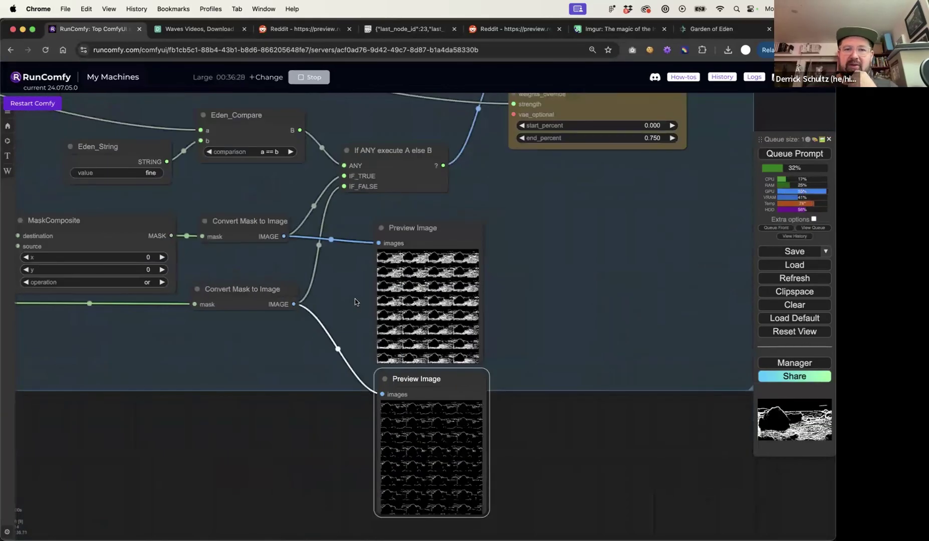
# - Examine how the two converted masks feed through the If ANY execute A else B node into Apply Advanced ControlNet
pyautogui.moveTo(504, 269); pyautogui.dragTo(405, 388)
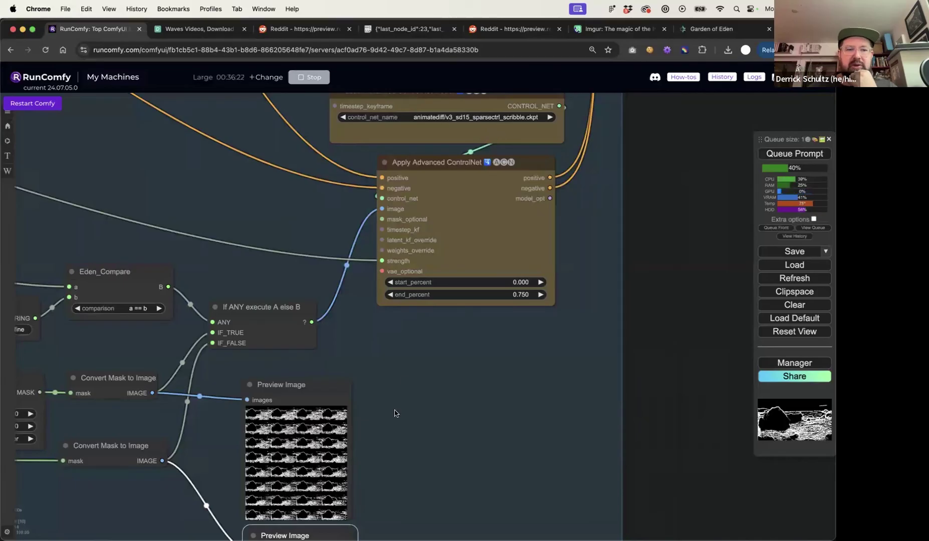
pyautogui.moveTo(393, 409); pyautogui.dragTo(434, 338)
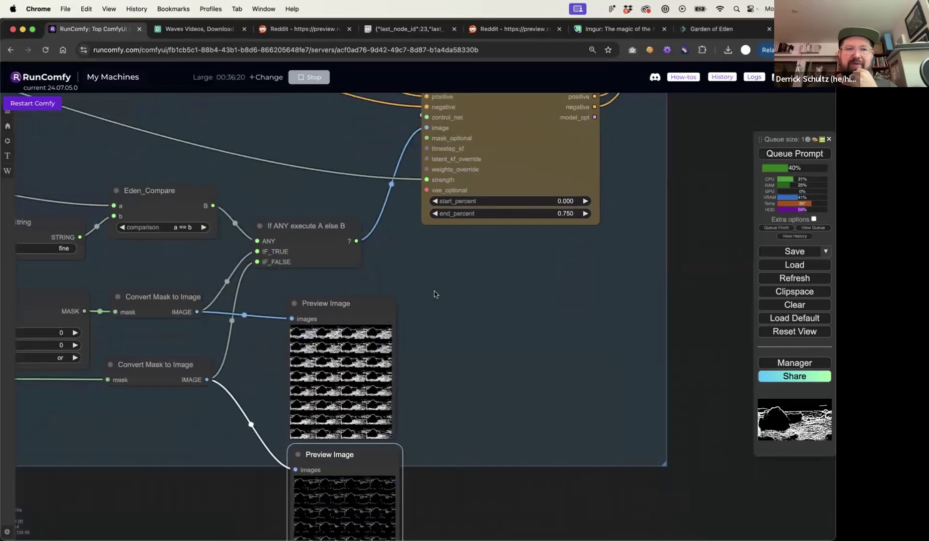
pyautogui.scroll(3, 434, 294)
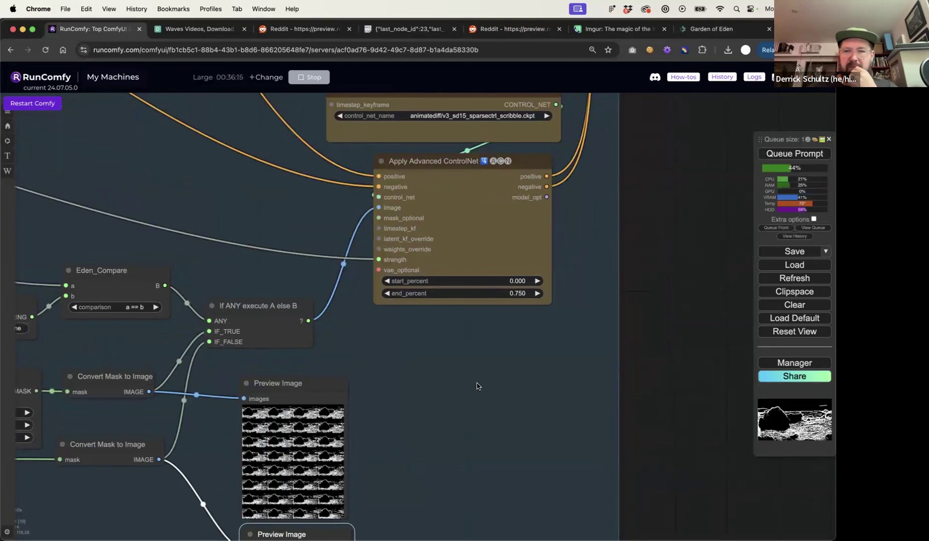
pyautogui.scroll(-5, 476, 386)
pyautogui.scroll(2, 625, 326)
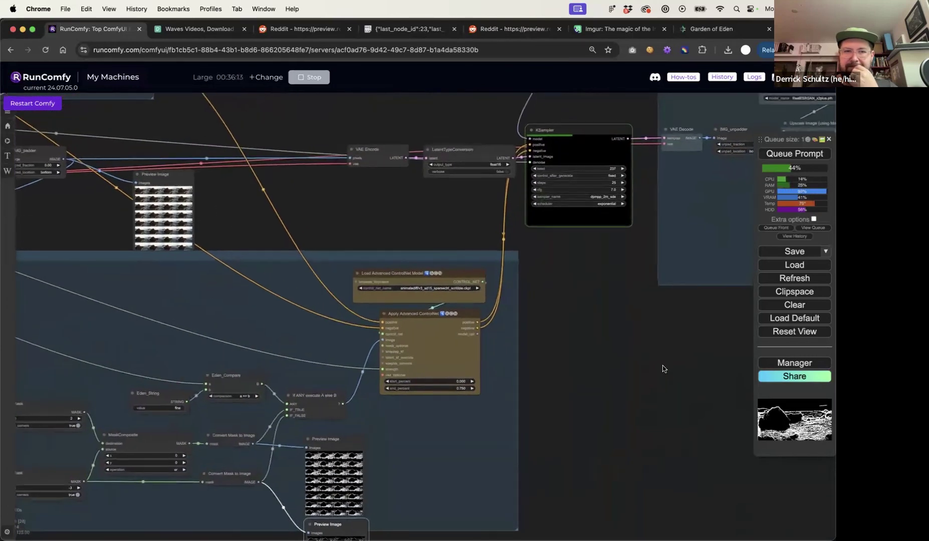
pyautogui.moveTo(257, 360); pyautogui.dragTo(437, 337)
pyautogui.moveTo(339, 270); pyautogui.dragTo(527, 297)
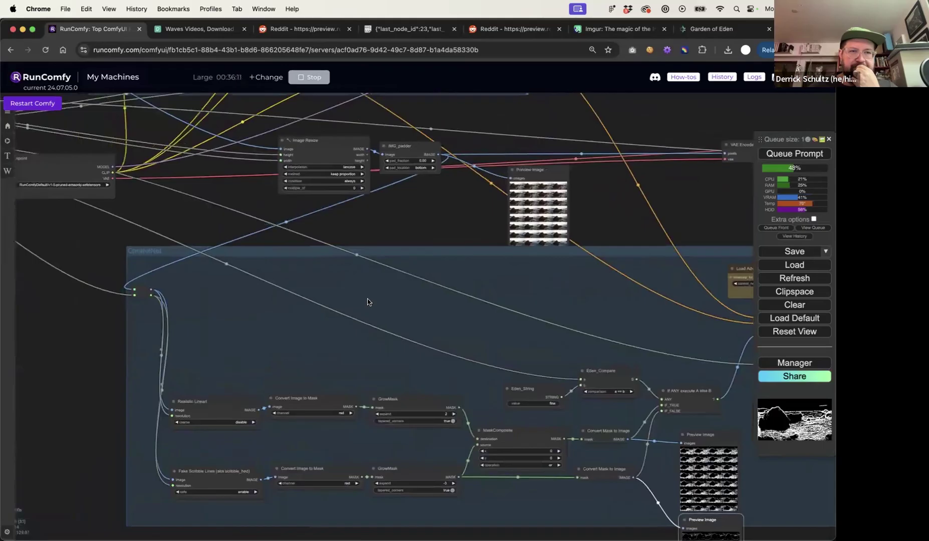
# - Enlarge the text display node above the Prompt Engine group to show the full CLIP_Interrogator prompt, and move it clear of the Prompt combiner
pyautogui.scroll(5, 367, 301)
pyautogui.moveTo(442, 222); pyautogui.dragTo(605, 376)
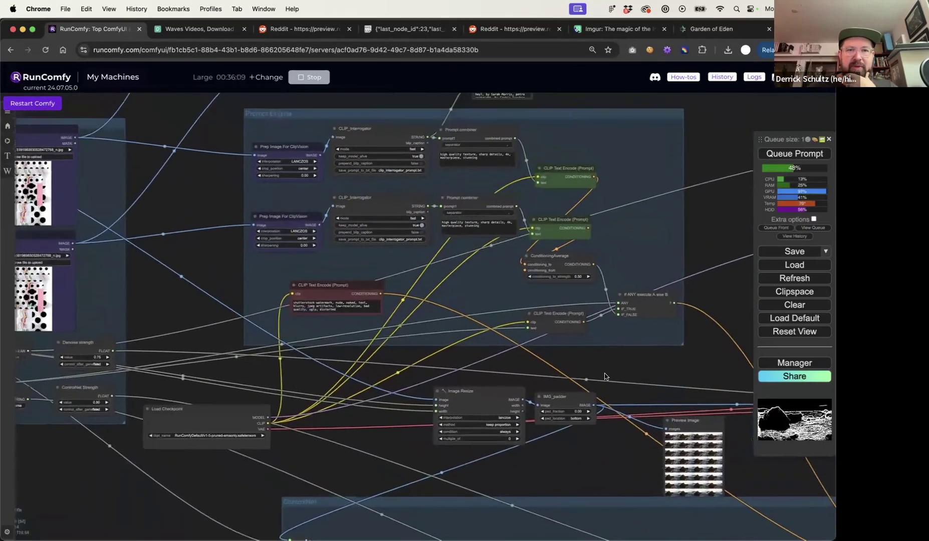
pyautogui.scroll(2, 604, 377)
pyautogui.scroll(5, 581, 180)
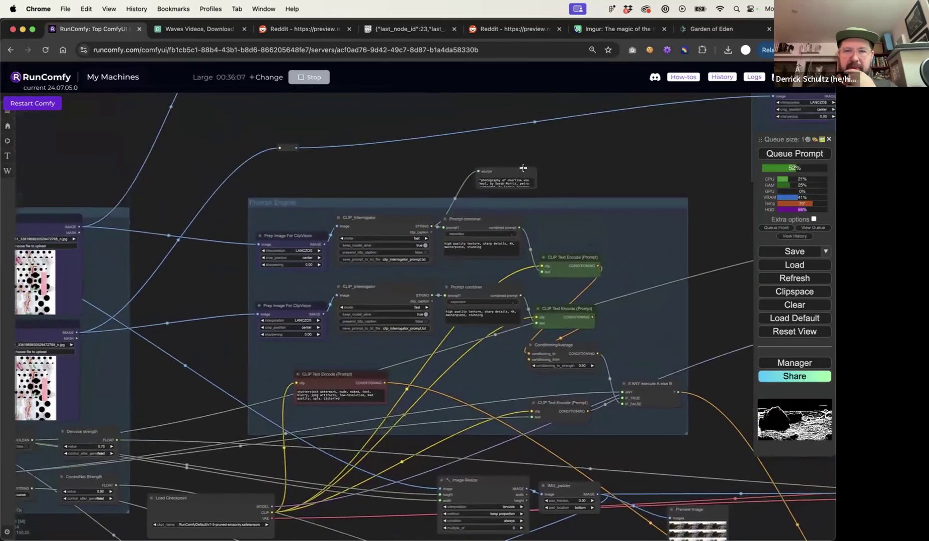
pyautogui.scroll(5, 523, 168)
pyautogui.moveTo(563, 237); pyautogui.dragTo(624, 349)
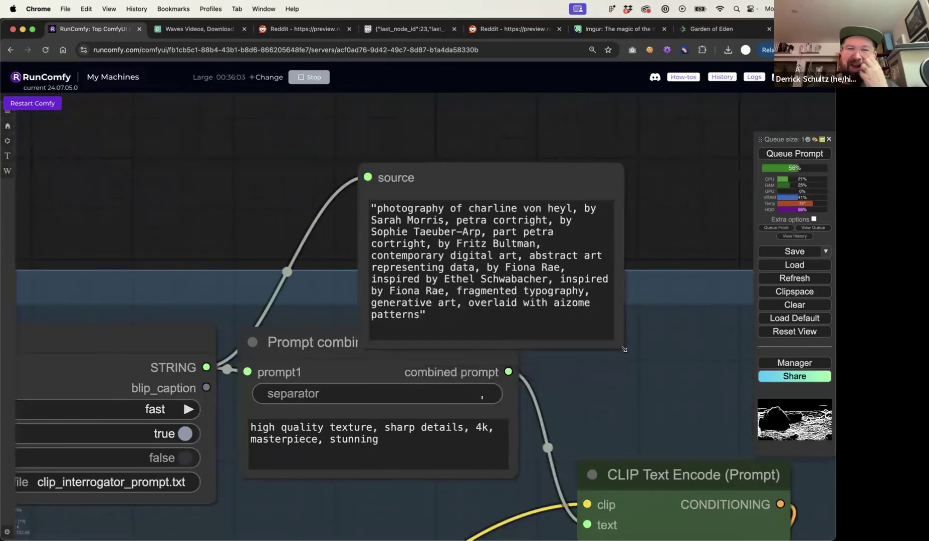
pyautogui.moveTo(527, 184); pyautogui.dragTo(436, 142)
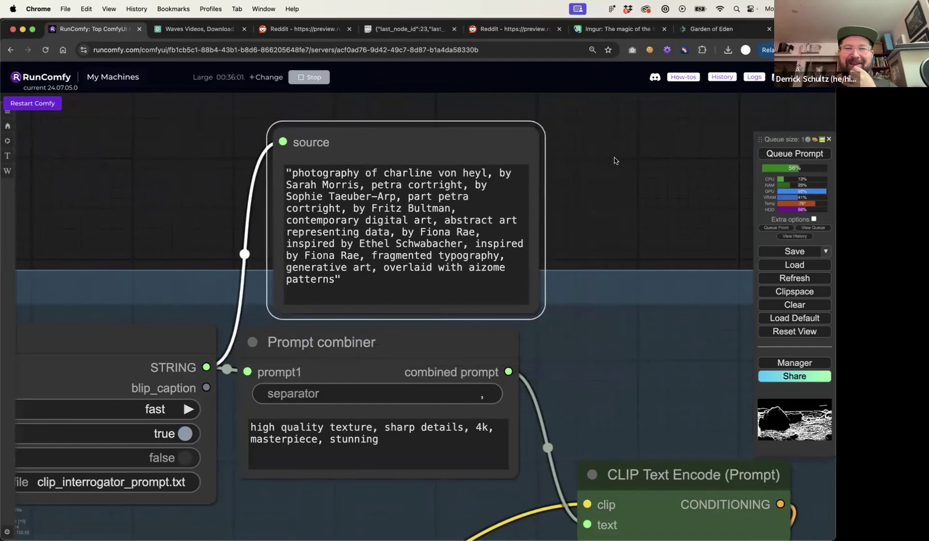
pyautogui.click(619, 183)
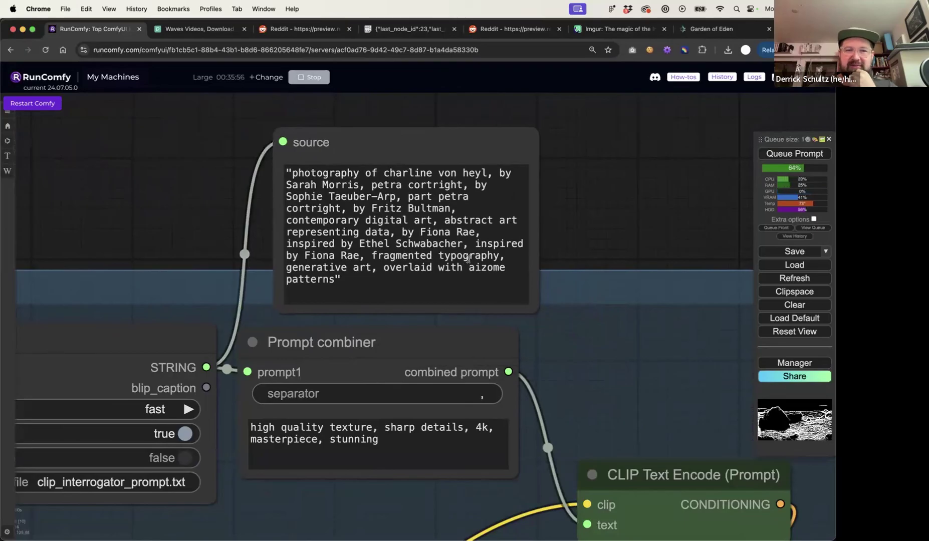
# - Read the prompt generated by CLIP_Interrogator and examine the Prompt combiner nodes beside it in the Prompt Engine group
pyautogui.moveTo(360, 282); pyautogui.dragTo(289, 168)
pyautogui.click(480, 188)
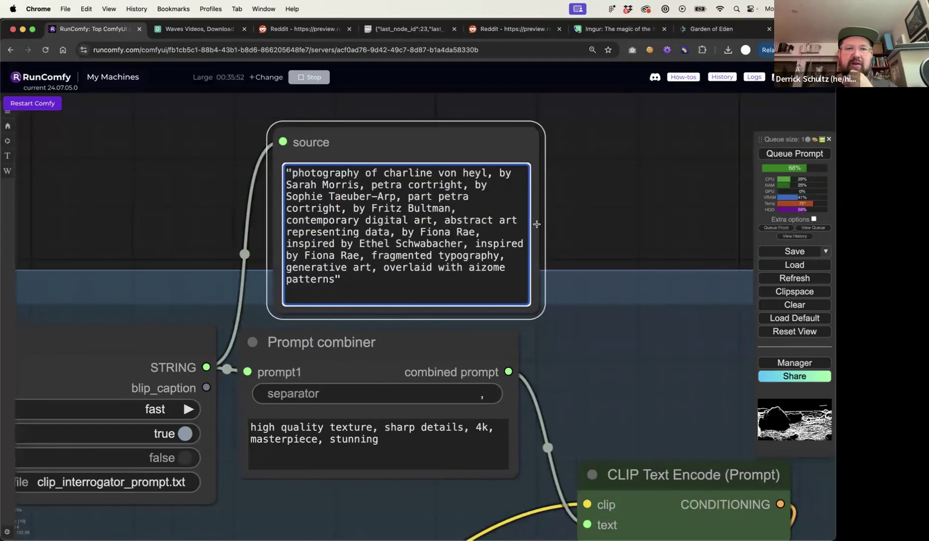
pyautogui.click(174, 212)
pyautogui.scroll(-4, 173, 212)
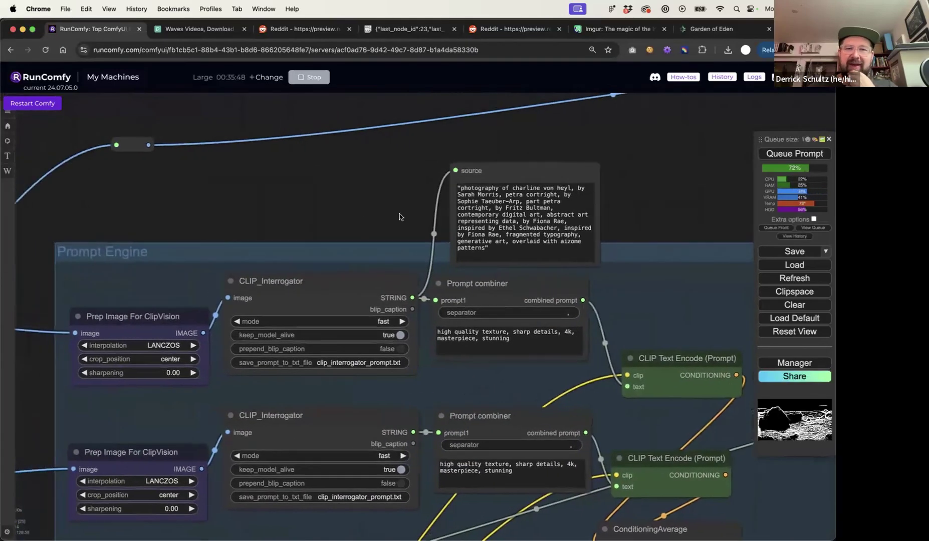
pyautogui.moveTo(401, 216); pyautogui.dragTo(613, 200)
pyautogui.moveTo(429, 218); pyautogui.dragTo(207, 217)
pyautogui.moveTo(686, 178); pyautogui.dragTo(603, 175)
pyautogui.click(500, 153)
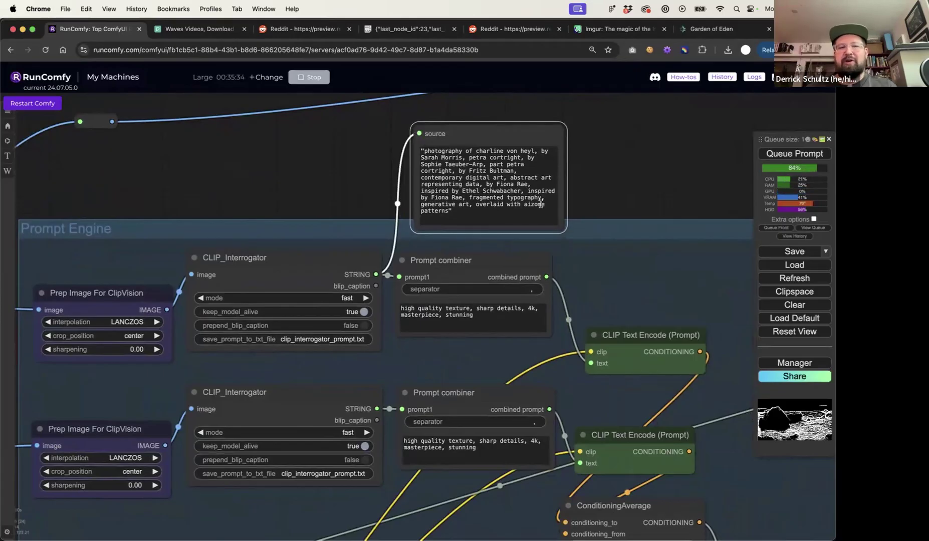
pyautogui.click(711, 201)
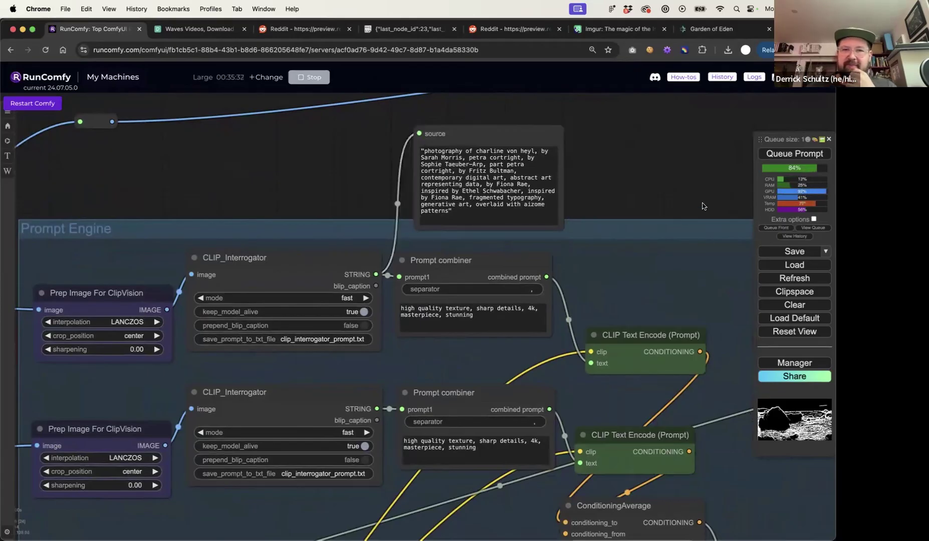
# - Follow the run's progress past the Animate Diff group and KSampler to the upscale, RIFE VFI and Video Combine nodes
pyautogui.moveTo(678, 209); pyautogui.dragTo(556, 175)
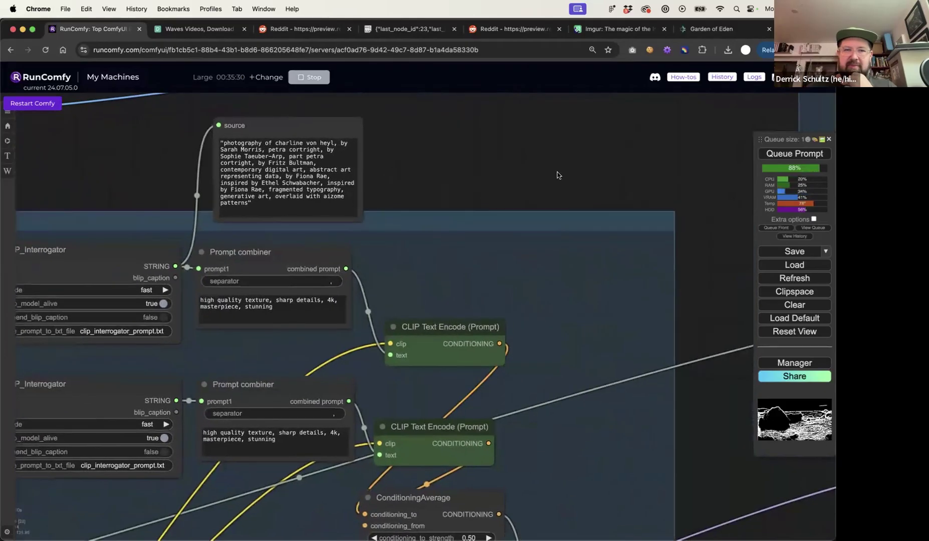
pyautogui.scroll(-5, 601, 190)
pyautogui.moveTo(522, 223); pyautogui.dragTo(417, 201)
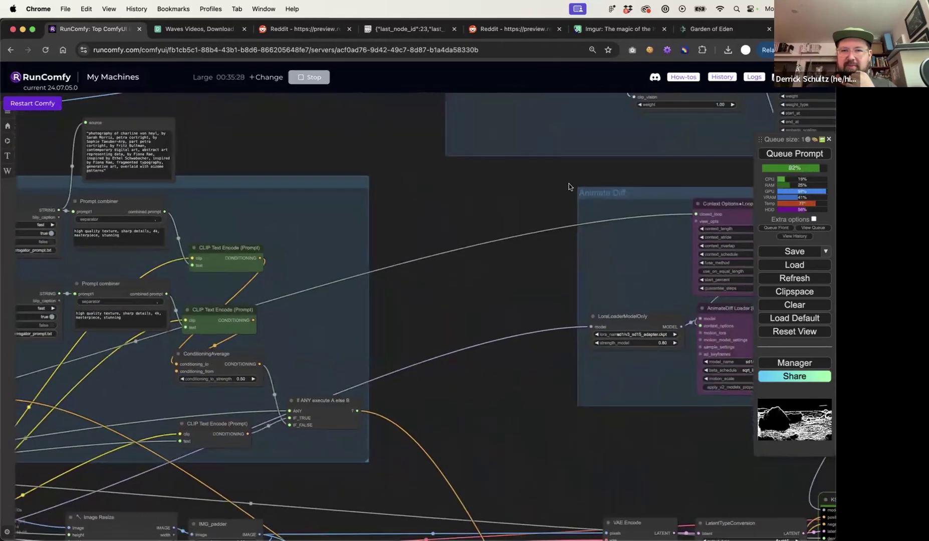
pyautogui.moveTo(570, 186); pyautogui.dragTo(335, 213)
pyautogui.moveTo(660, 277); pyautogui.dragTo(562, 218)
pyautogui.moveTo(620, 394); pyautogui.dragTo(590, 302)
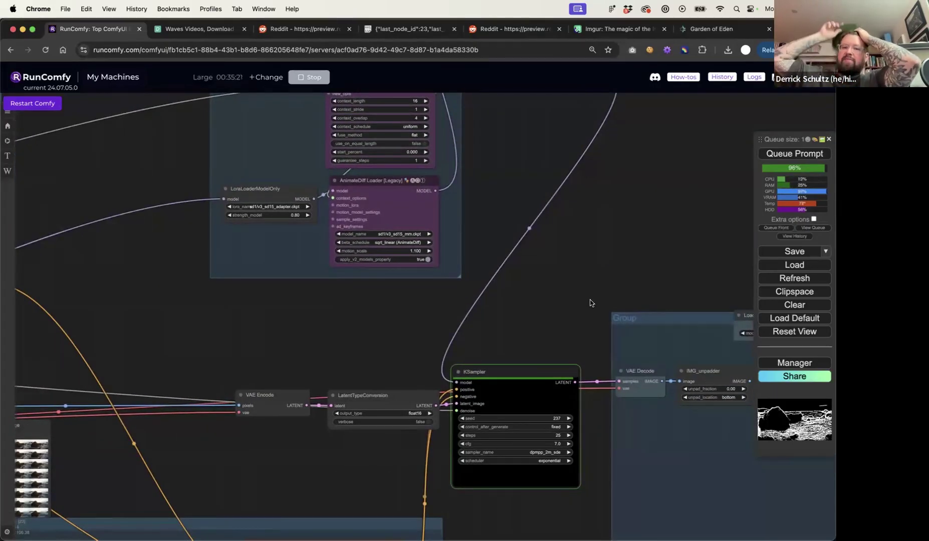
pyautogui.moveTo(615, 291); pyautogui.dragTo(389, 286)
pyautogui.moveTo(608, 268); pyautogui.dragTo(484, 262)
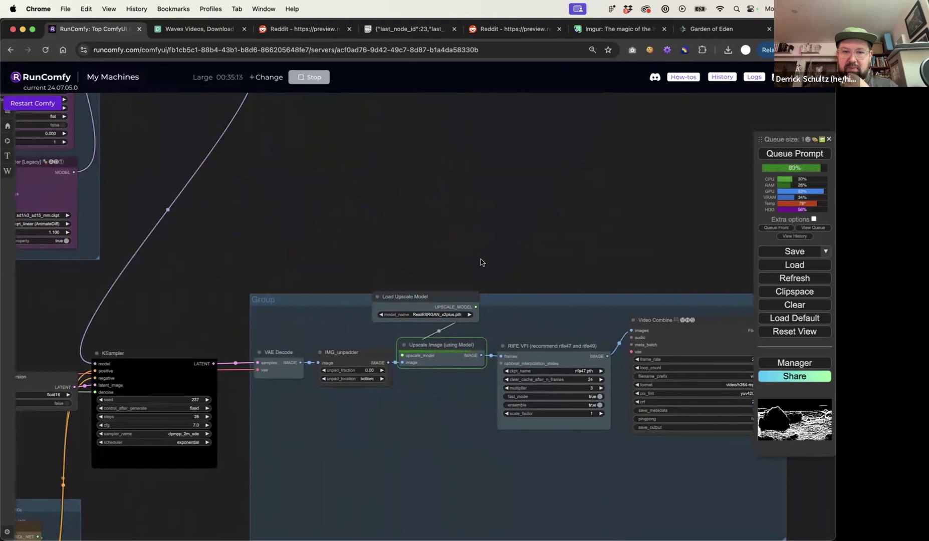
pyautogui.moveTo(545, 275); pyautogui.dragTo(421, 257)
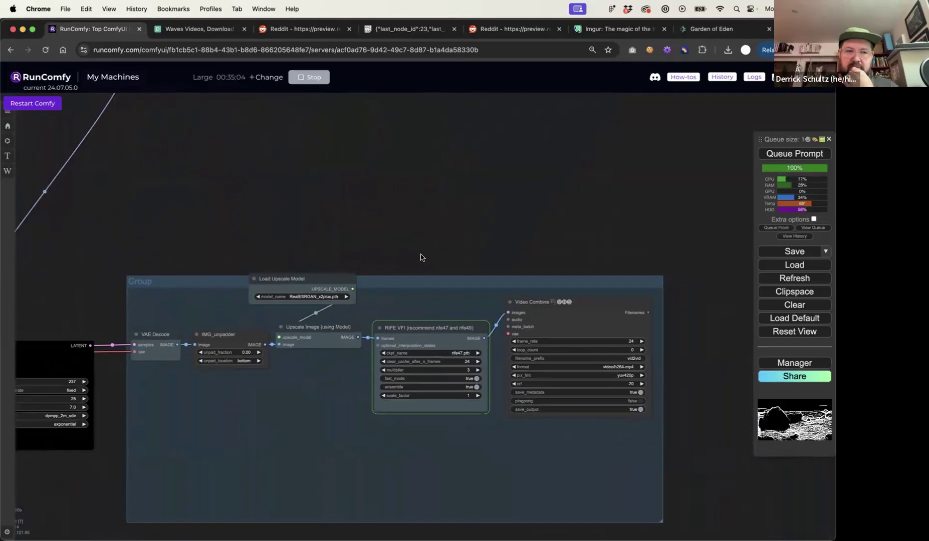
# - Examine the KSampler node's seed, steps, cfg, sampler and scheduler settings
pyautogui.moveTo(412, 255); pyautogui.dragTo(555, 221)
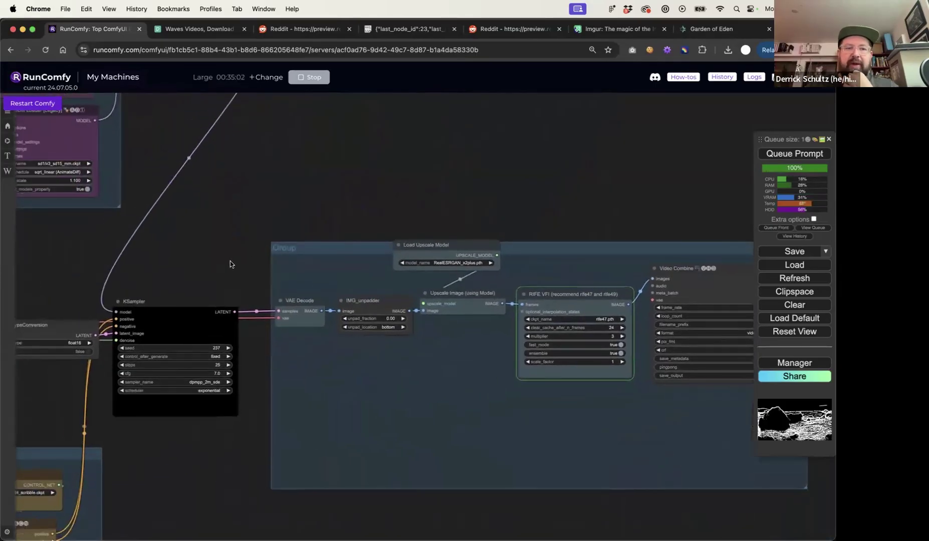
pyautogui.moveTo(230, 264); pyautogui.dragTo(330, 229)
pyautogui.scroll(5, 341, 338)
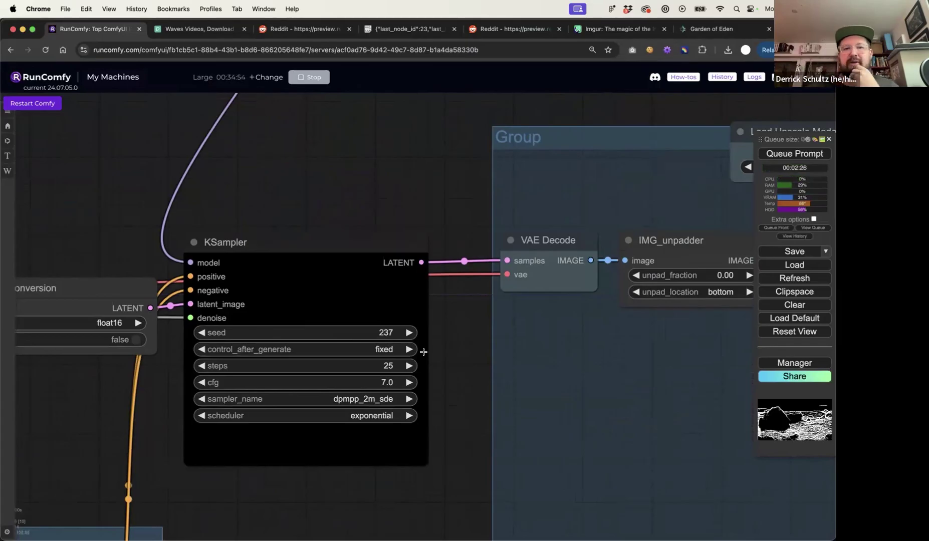
pyautogui.scroll(-5, 465, 379)
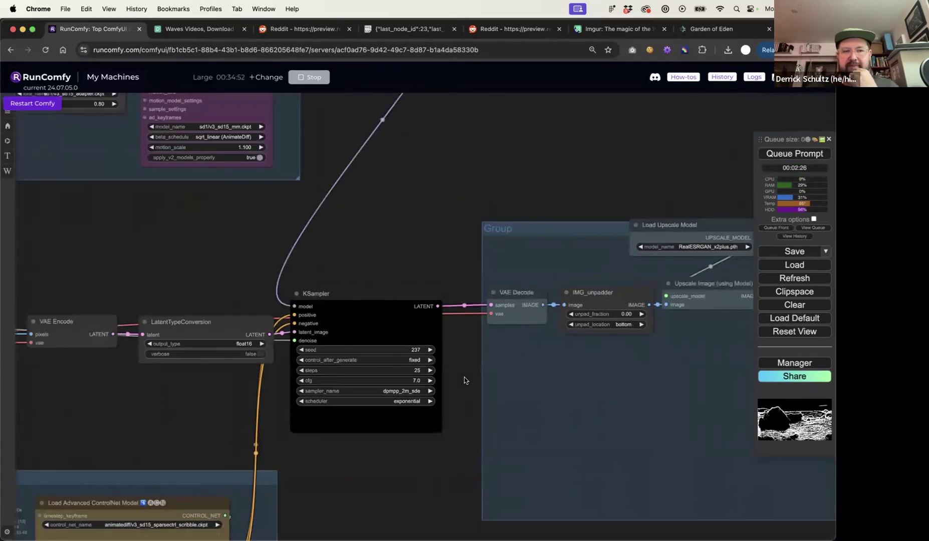
# - Inspect the generated video in the Video Combine node's preview
pyautogui.moveTo(462, 409); pyautogui.dragTo(305, 396)
pyautogui.moveTo(481, 381); pyautogui.dragTo(328, 353)
pyautogui.scroll(6, 336, 371)
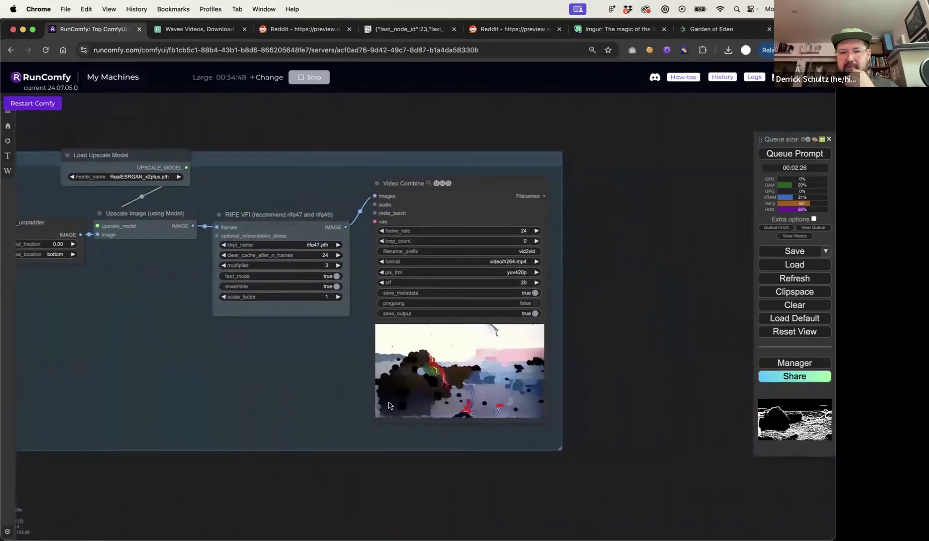
pyautogui.scroll(2, 390, 406)
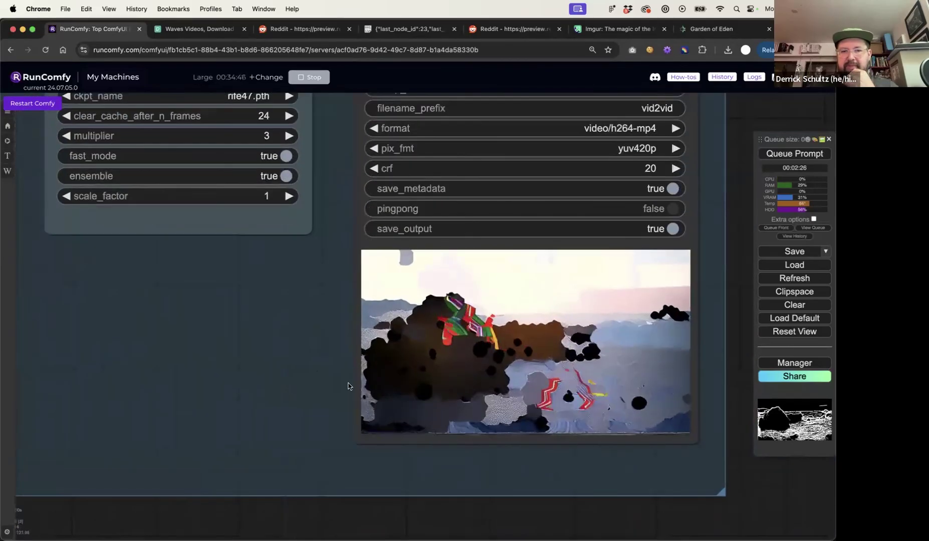
pyautogui.moveTo(285, 370); pyautogui.dragTo(285, 371)
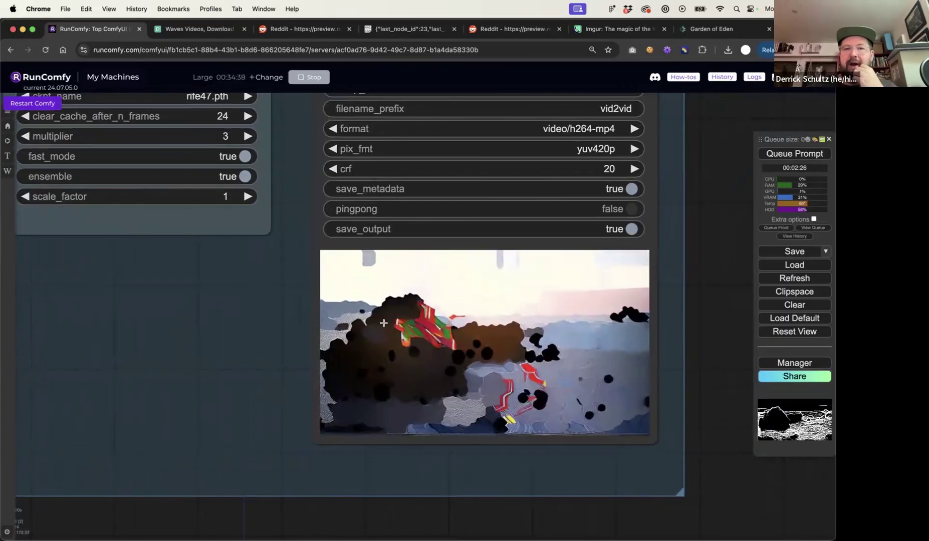
# - Set frame_load_cap to 64 in the Load Video (Upload) node of the Inputs group
pyautogui.scroll(-10, 300, 340)
pyautogui.moveTo(149, 349); pyautogui.dragTo(554, 338)
pyautogui.moveTo(271, 243); pyautogui.dragTo(613, 216)
pyautogui.moveTo(18, 213); pyautogui.dragTo(339, 217)
pyautogui.moveTo(118, 190); pyautogui.dragTo(310, 193)
pyautogui.moveTo(23, 175); pyautogui.dragTo(161, 246)
pyautogui.moveTo(167, 175); pyautogui.dragTo(160, 242)
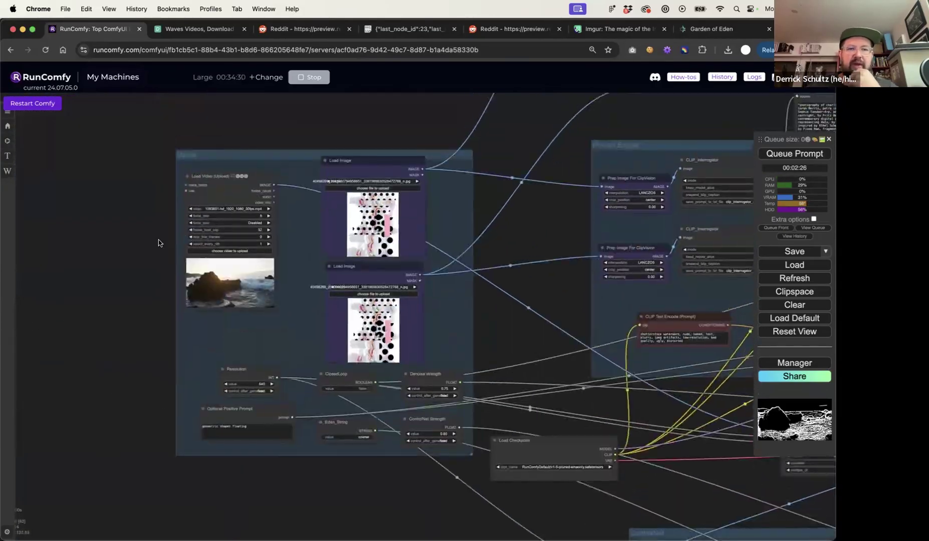
pyautogui.scroll(8, 250, 240)
pyautogui.click(294, 246)
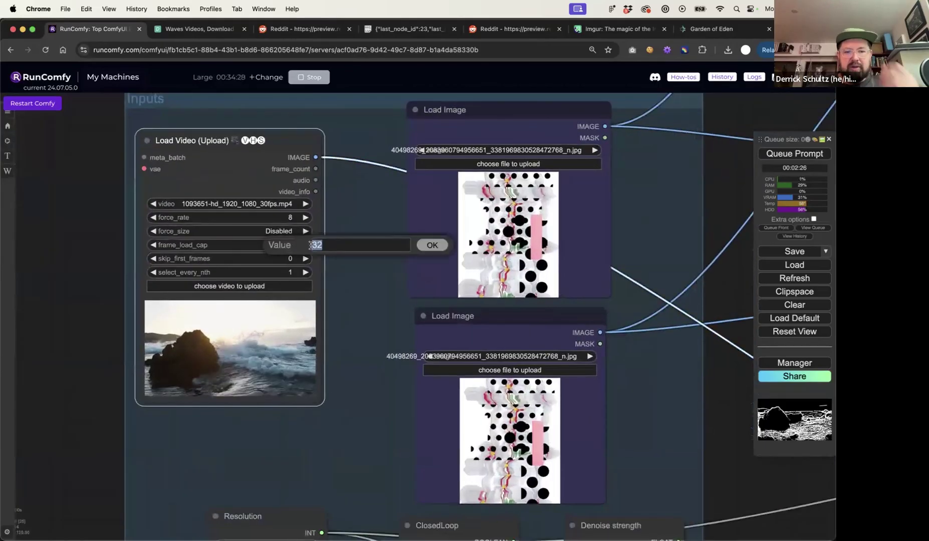
pyautogui.write('64')
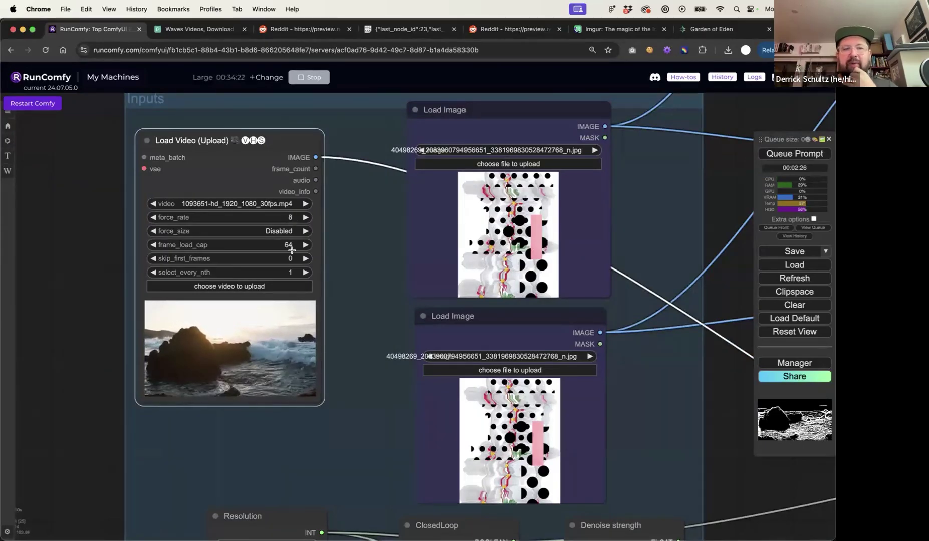
# - Set the KSampler's control_after_generate to randomize and its seed to 99, and queue the workflow
pyautogui.scroll(-3, 372, 263)
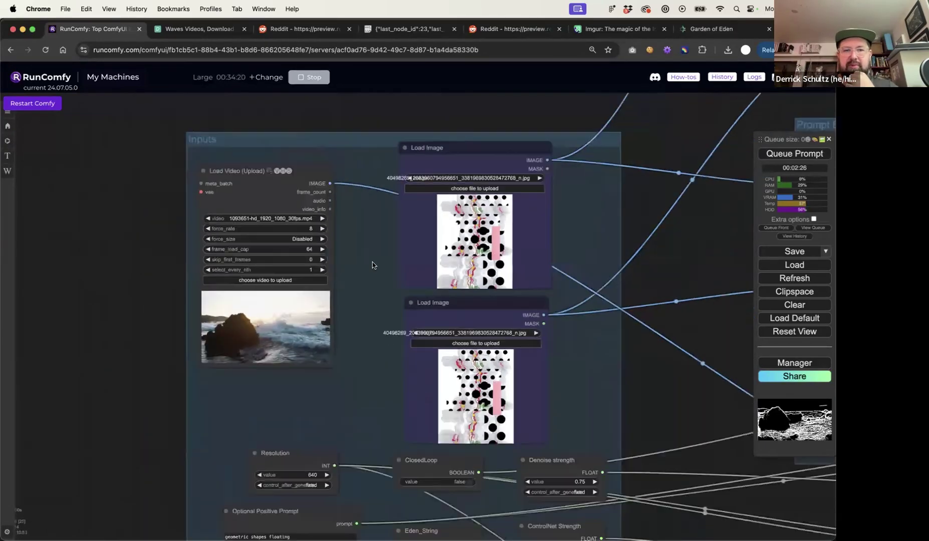
pyautogui.scroll(-5, 373, 265)
pyautogui.moveTo(742, 400); pyautogui.dragTo(471, 369)
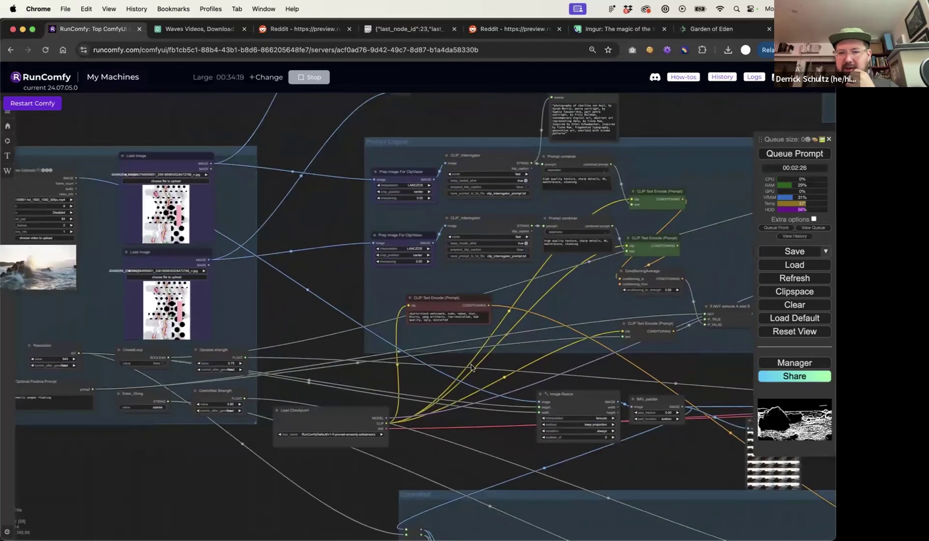
pyautogui.hscroll(10, 471, 369)
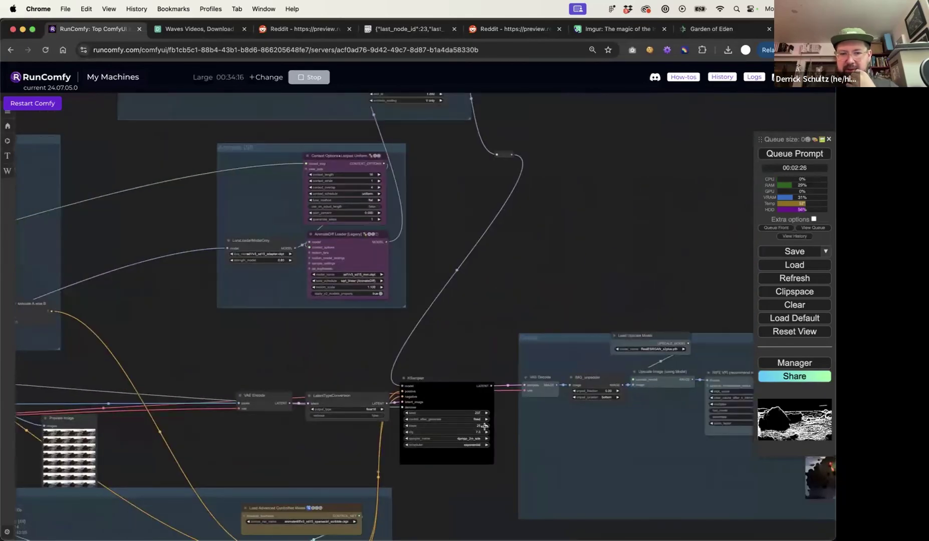
pyautogui.scroll(8, 503, 433)
pyautogui.click(442, 415)
pyautogui.click(446, 443)
pyautogui.click(446, 401)
pyautogui.press('super+a')
pyautogui.write('99')
pyautogui.press('Return')
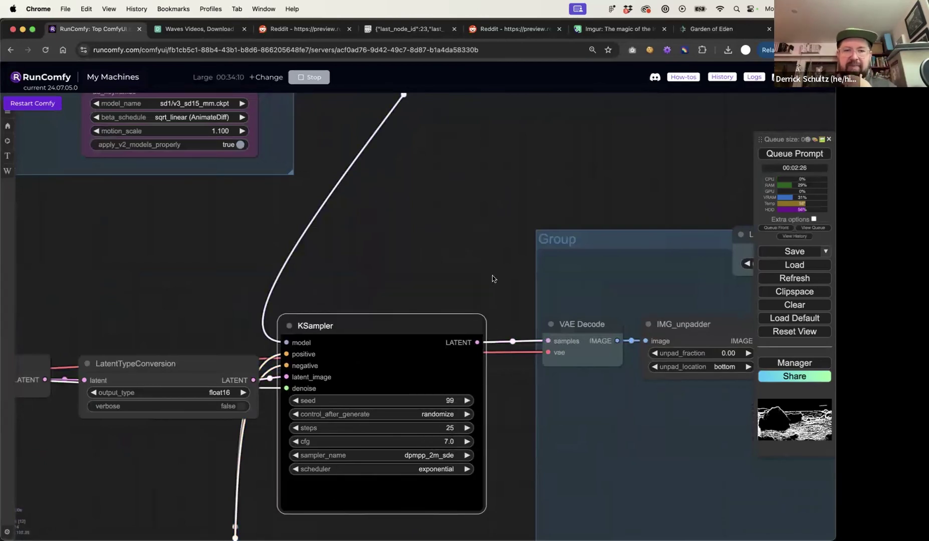
pyautogui.scroll(-5, 494, 276)
pyautogui.click(773, 155)
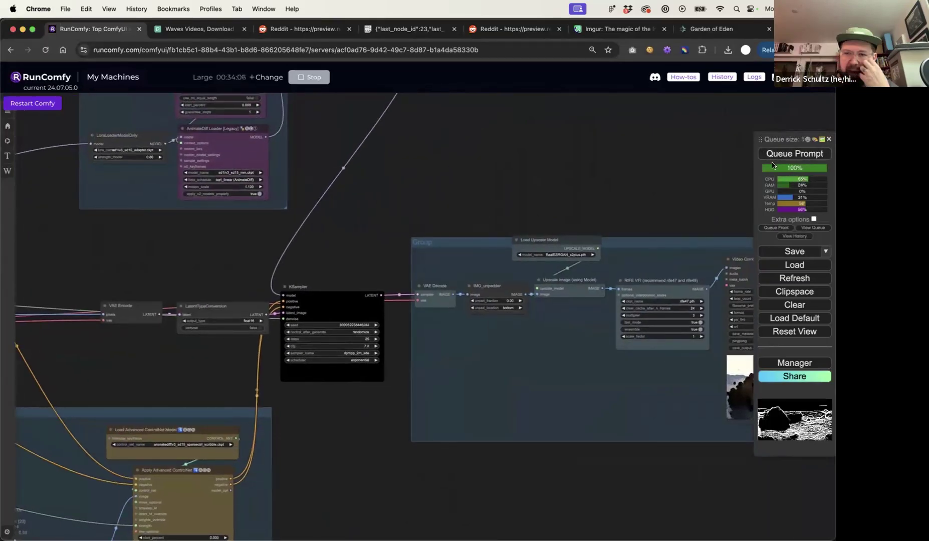
# - Save the workflow as eden-vid2vid-fixed-runcomfy-workflow.json in the Desktop folder
pyautogui.click(787, 252)
pyautogui.press('Left')
pyautogui.write('eden-vid')
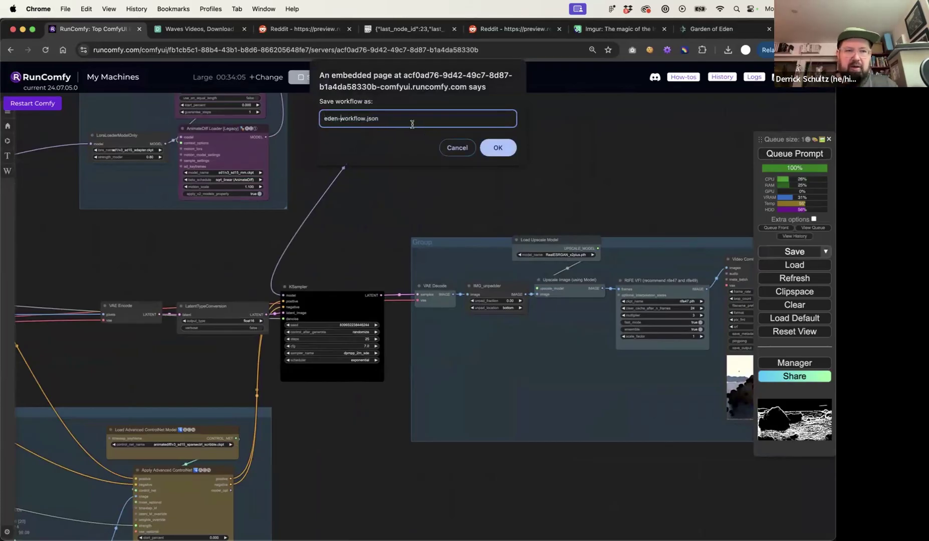
pyautogui.write('2vid')
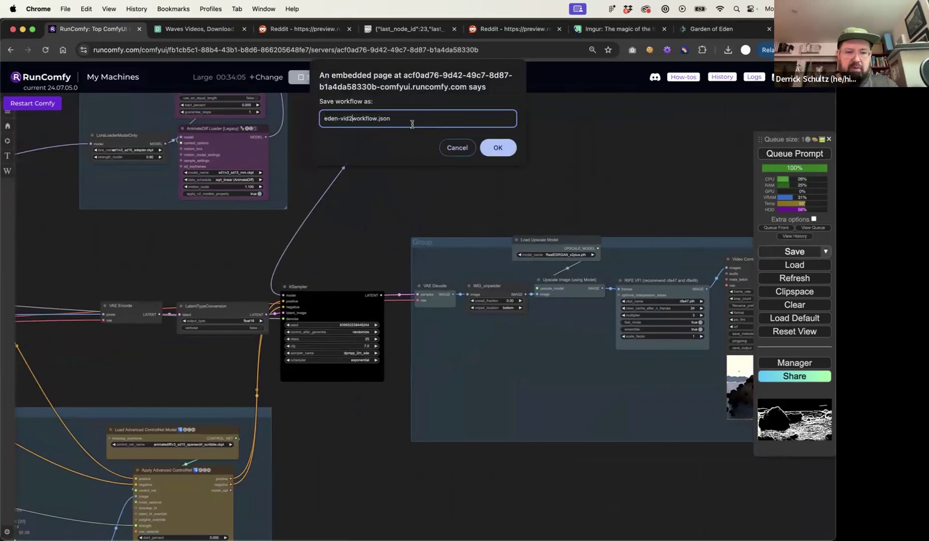
pyautogui.write('-fi')
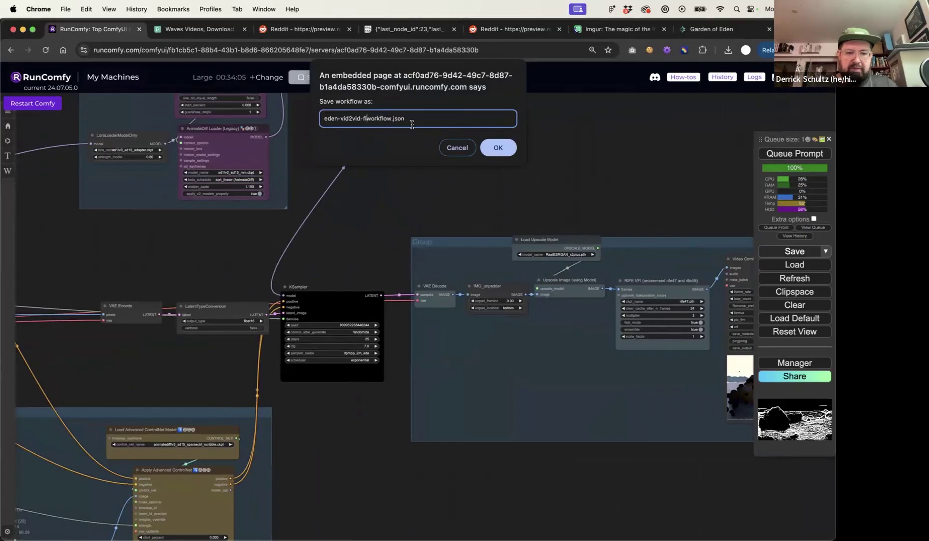
pyautogui.write('xed-runcomf')
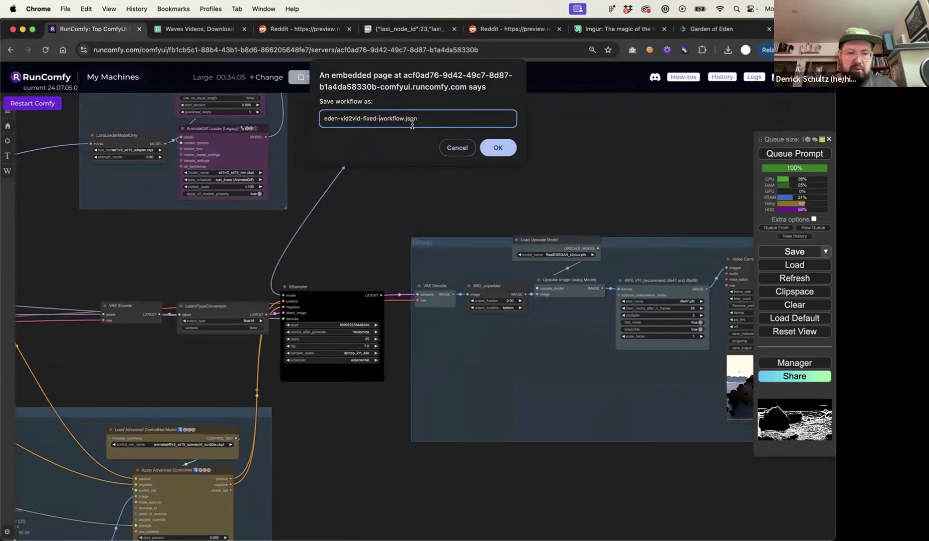
pyautogui.write('y-')
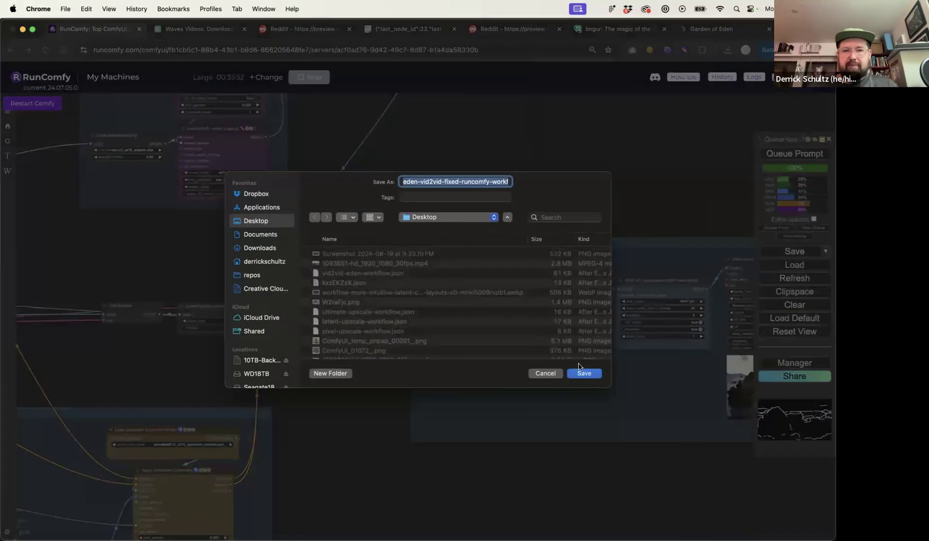
pyautogui.click(584, 367)
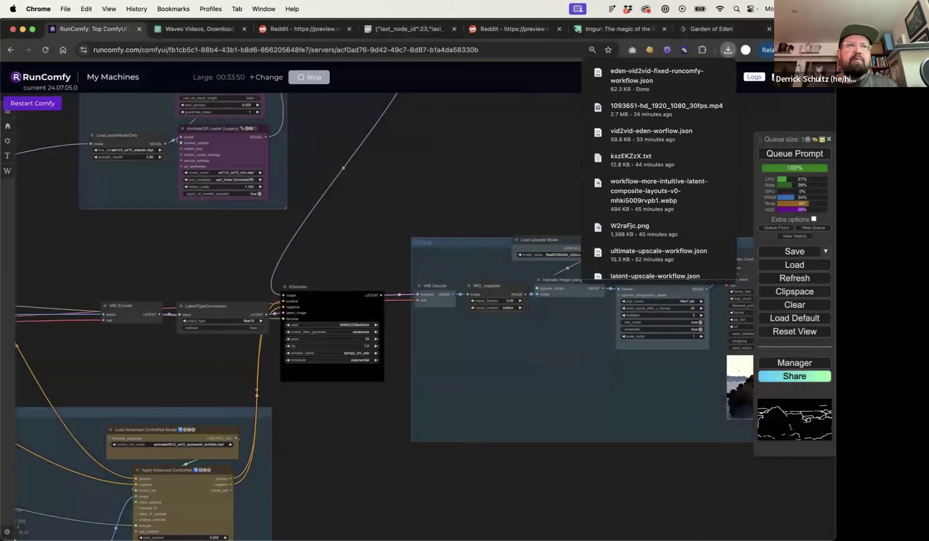
# - Reveal the downloaded eden-vid2vid-fixed-runcomfy-workflow.json in Finder, and return to the workflow's Video Combine node in Chrome
pyautogui.click(703, 73)
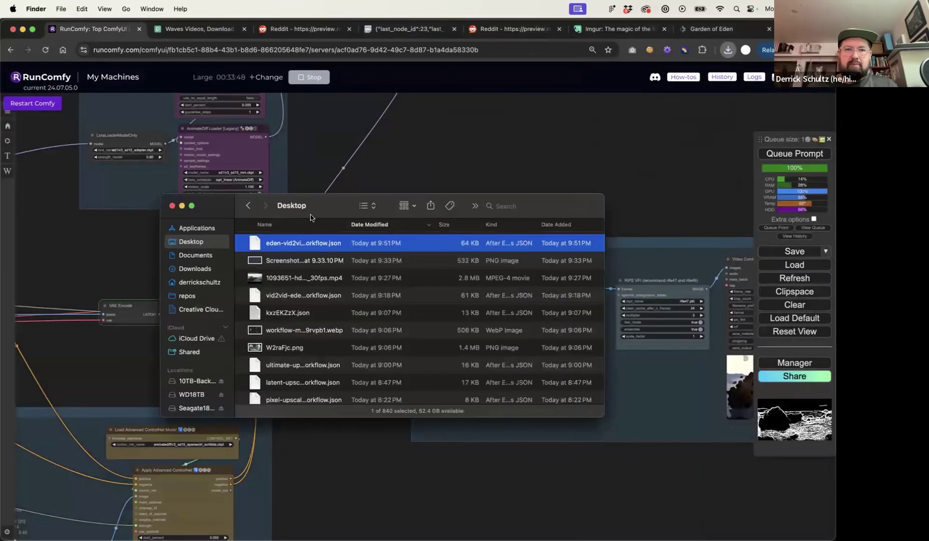
pyautogui.moveTo(282, 244); pyautogui.dragTo(189, 71)
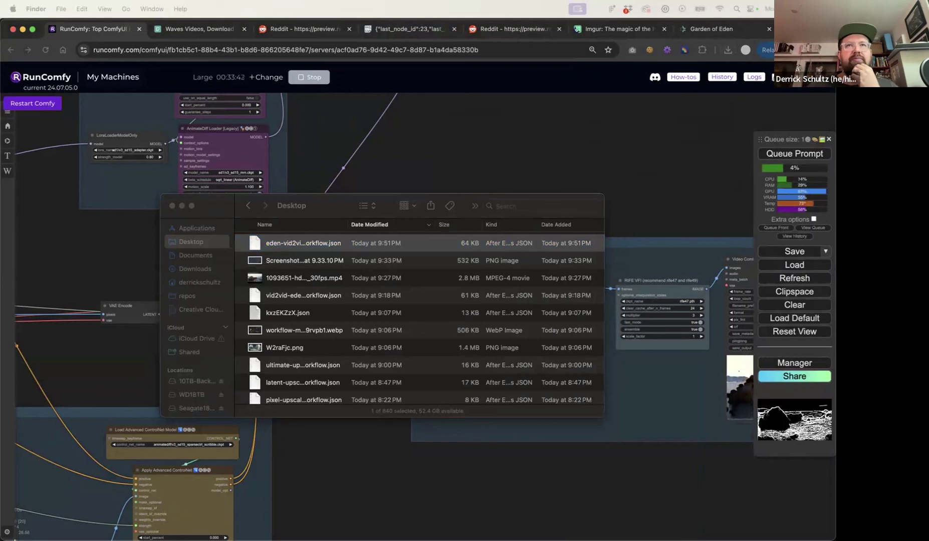
pyautogui.click(467, 146)
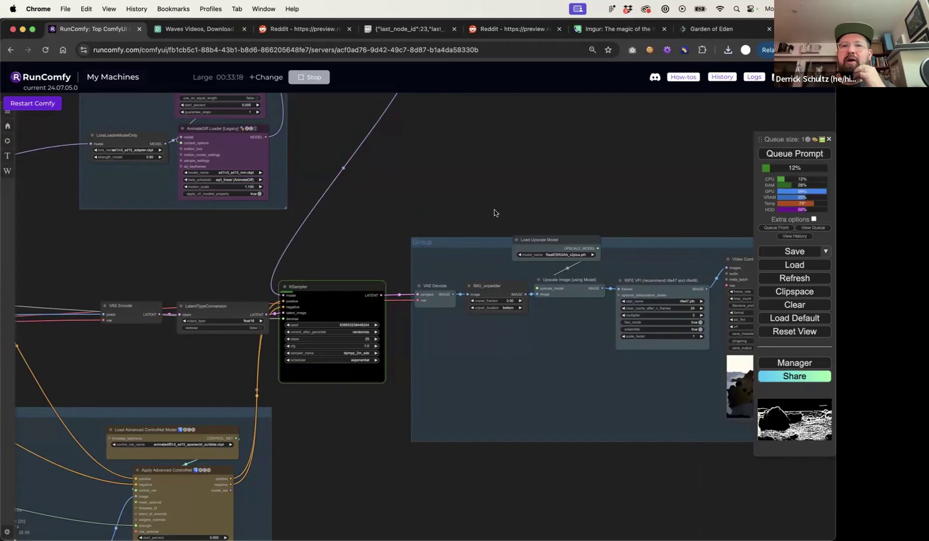
pyautogui.moveTo(548, 205); pyautogui.dragTo(420, 191)
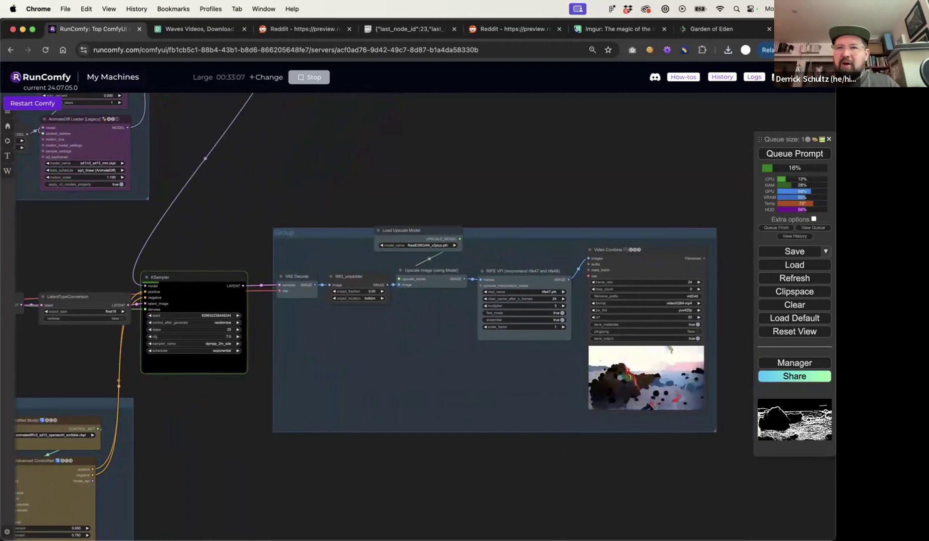
# - Open the FLUX + LORA (simple) ComfyUI workflow page on OpenArt in a new browser tab
pyautogui.press('super+t')
pyautogui.write('open')
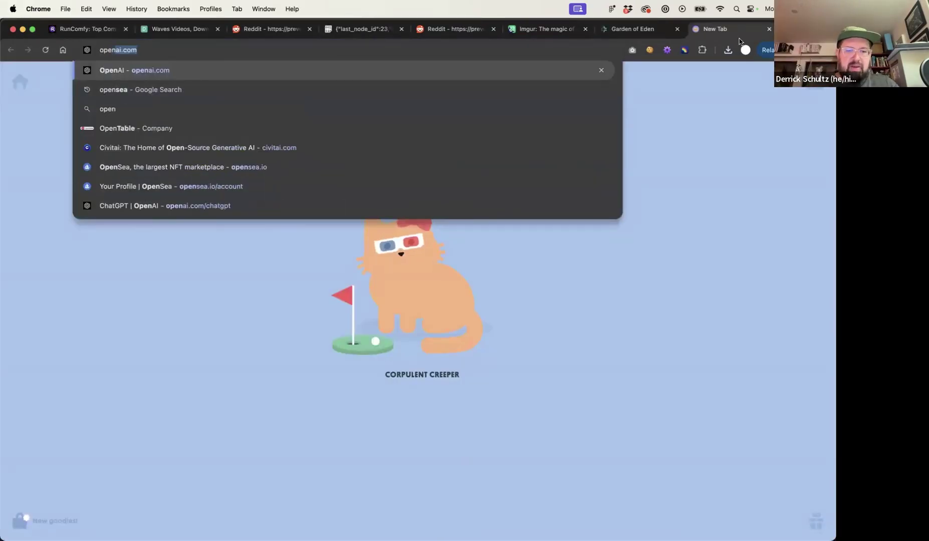
pyautogui.write('art')
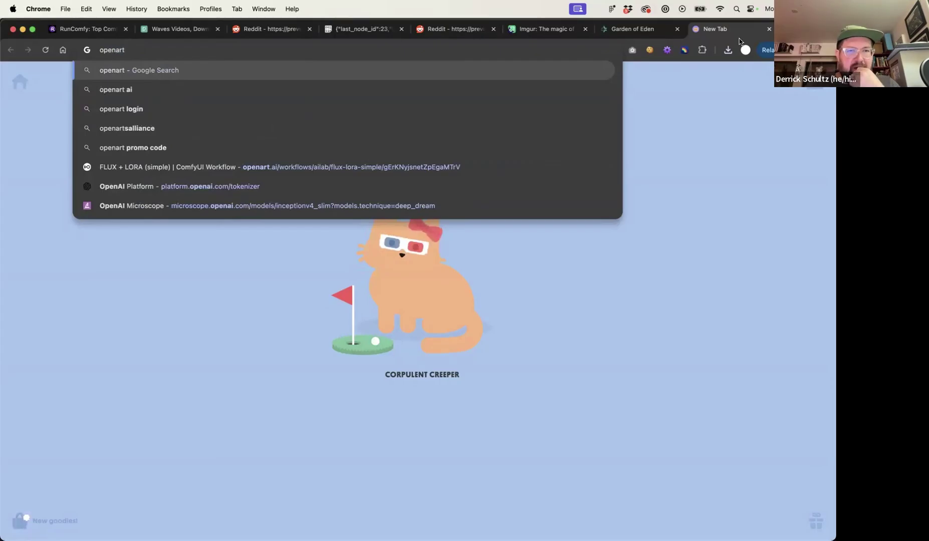
pyautogui.click(380, 166)
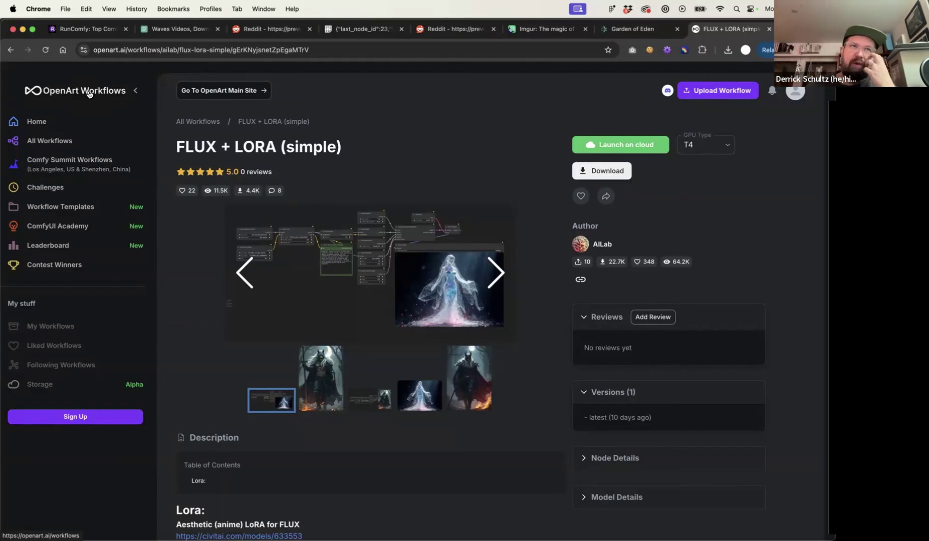
# - Return to the RunComfy workflow and examine the ControlNet group, the KSampler and the video output group
pyautogui.click(65, 32)
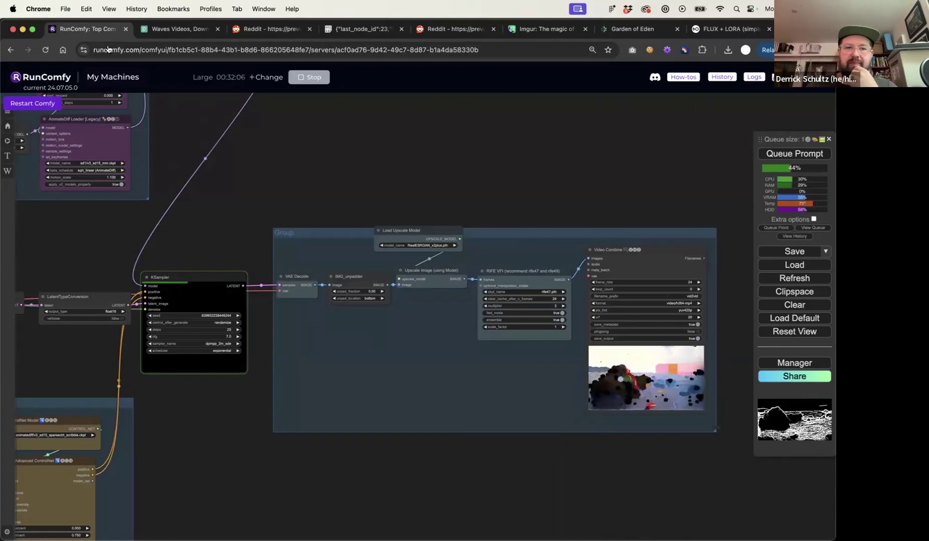
pyautogui.moveTo(276, 178); pyautogui.dragTo(239, 191)
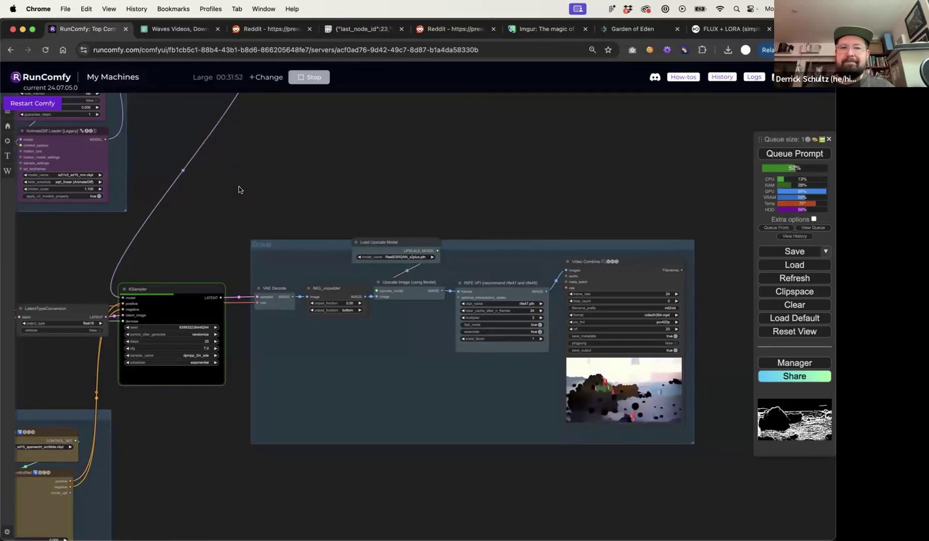
pyautogui.moveTo(240, 193); pyautogui.dragTo(440, 162)
pyautogui.moveTo(442, 375); pyautogui.dragTo(713, 276)
pyautogui.moveTo(292, 303); pyautogui.dragTo(442, 284)
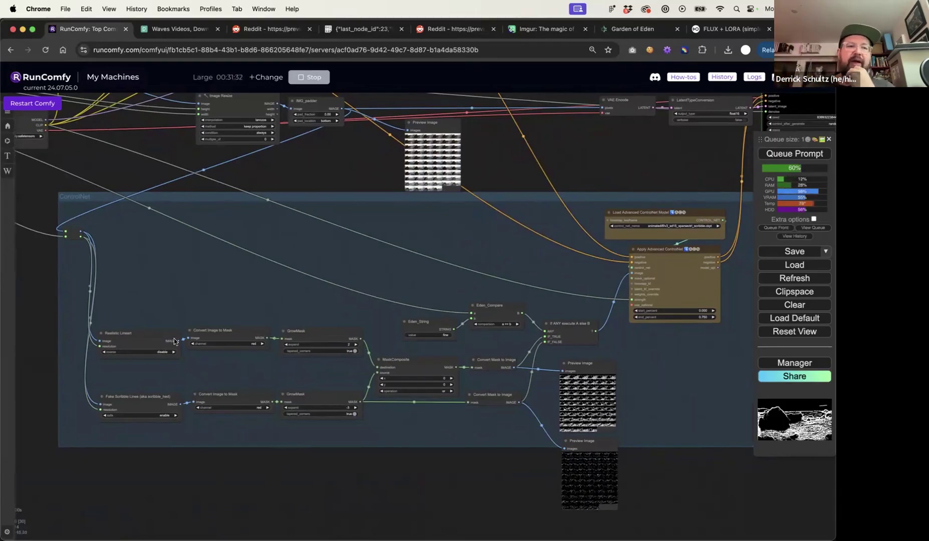
pyautogui.moveTo(301, 268); pyautogui.dragTo(149, 288)
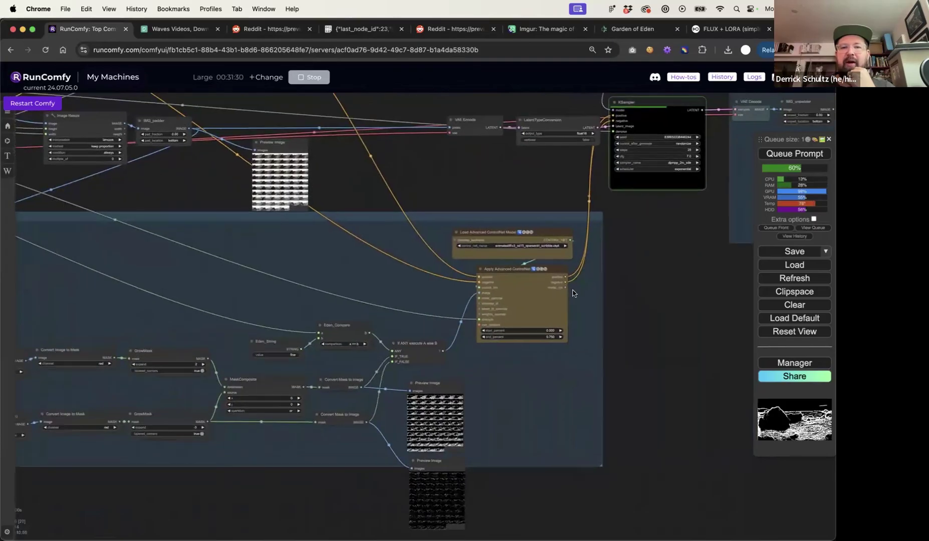
pyautogui.moveTo(624, 292); pyautogui.dragTo(514, 320)
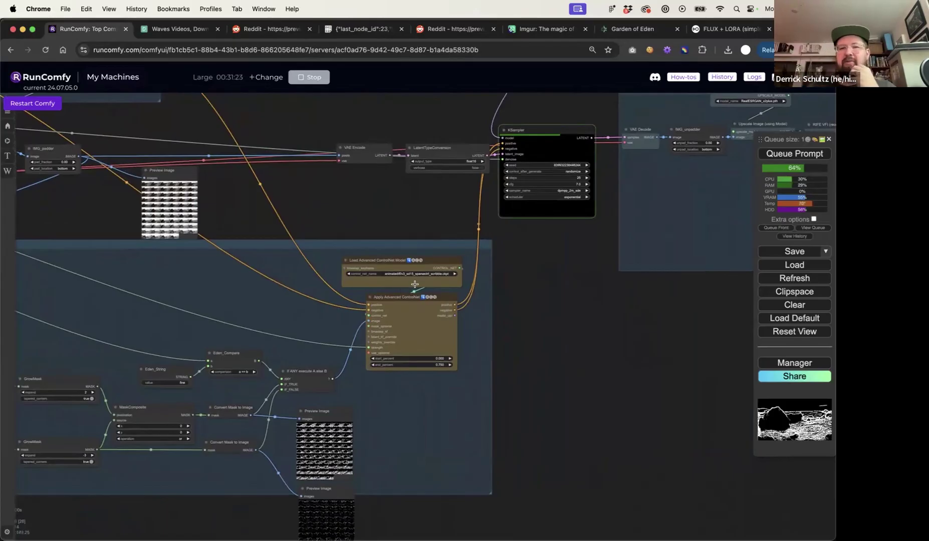
pyautogui.moveTo(541, 334); pyautogui.dragTo(634, 305)
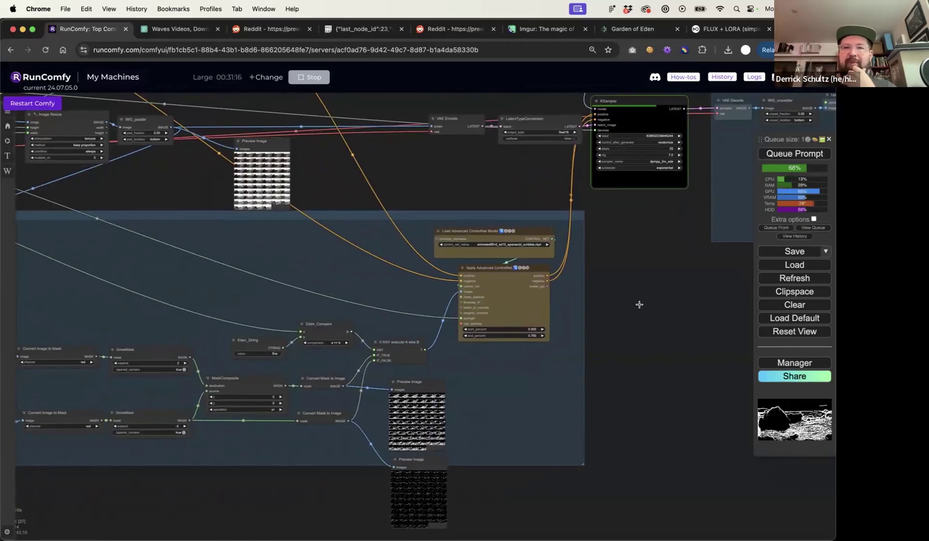
pyautogui.moveTo(651, 296); pyautogui.dragTo(374, 389)
pyautogui.moveTo(487, 381); pyautogui.dragTo(288, 406)
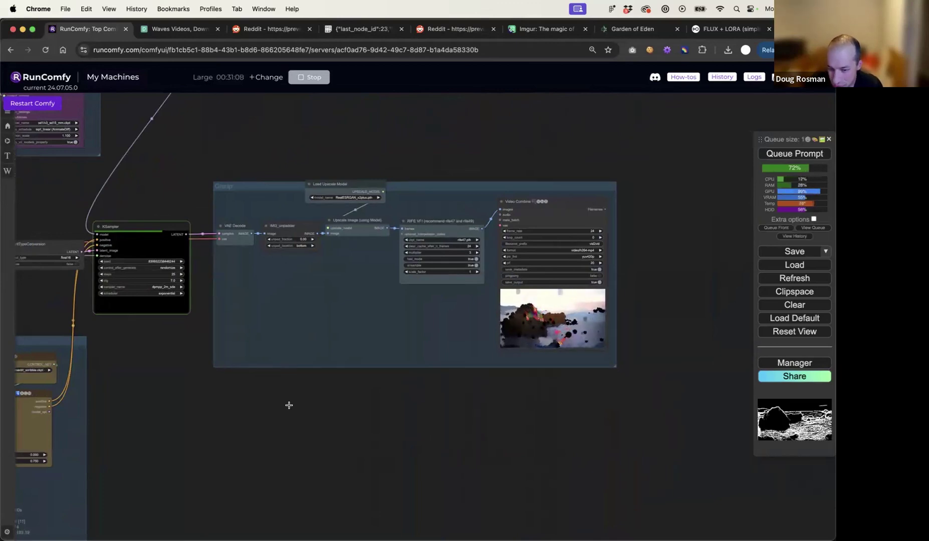
pyautogui.moveTo(329, 394); pyautogui.dragTo(699, 276)
pyautogui.moveTo(469, 419); pyautogui.dragTo(656, 331)
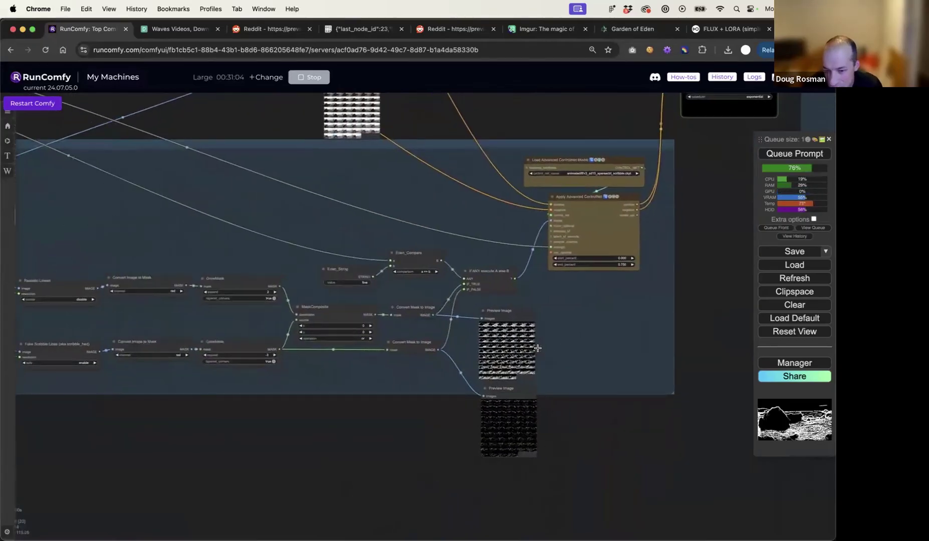
# - Examine how Eden_String and Eden_Compare feed the If ANY execute A else B node in the ControlNet group
pyautogui.scroll(6, 393, 356)
pyautogui.click(569, 197)
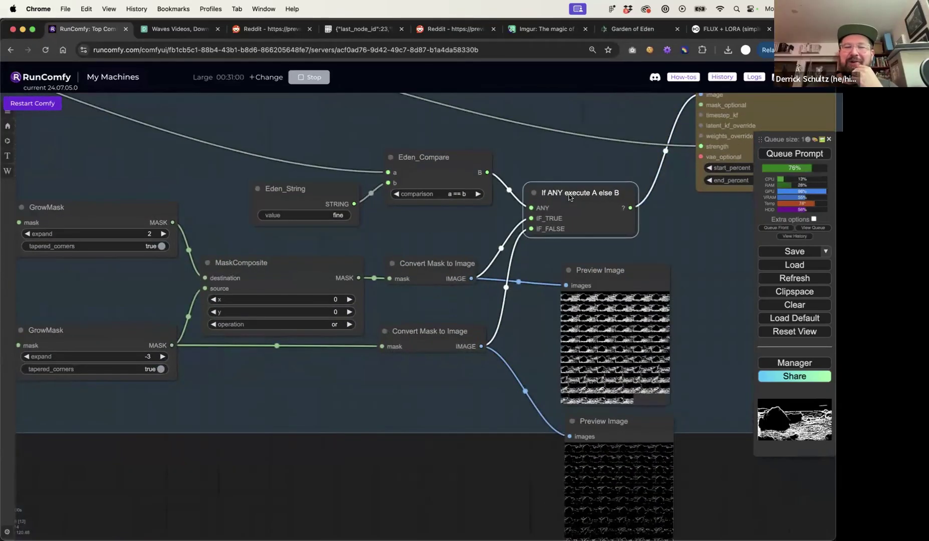
pyautogui.moveTo(557, 197); pyautogui.dragTo(562, 195)
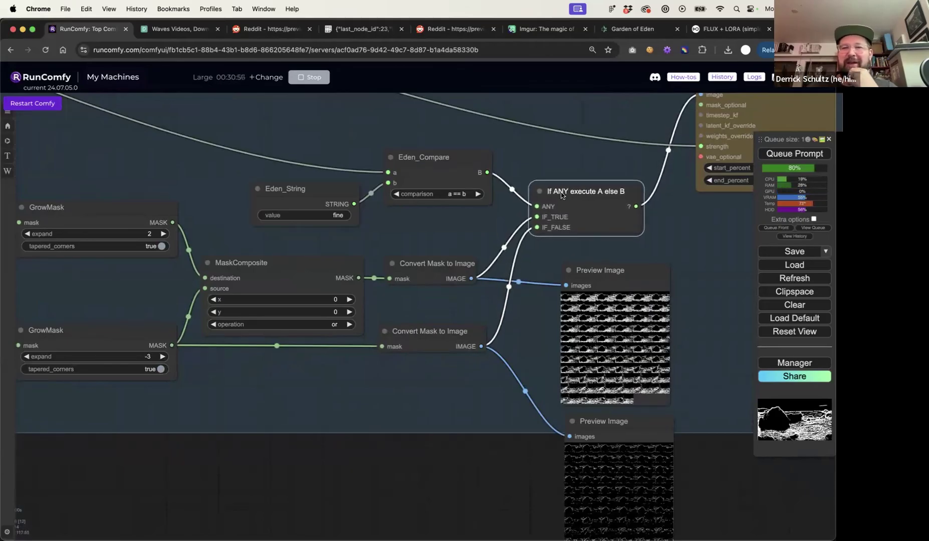
pyautogui.moveTo(561, 195); pyautogui.dragTo(560, 195)
pyautogui.click(425, 159)
pyautogui.moveTo(425, 159); pyautogui.dragTo(422, 159)
pyautogui.moveTo(311, 190); pyautogui.dragTo(276, 187)
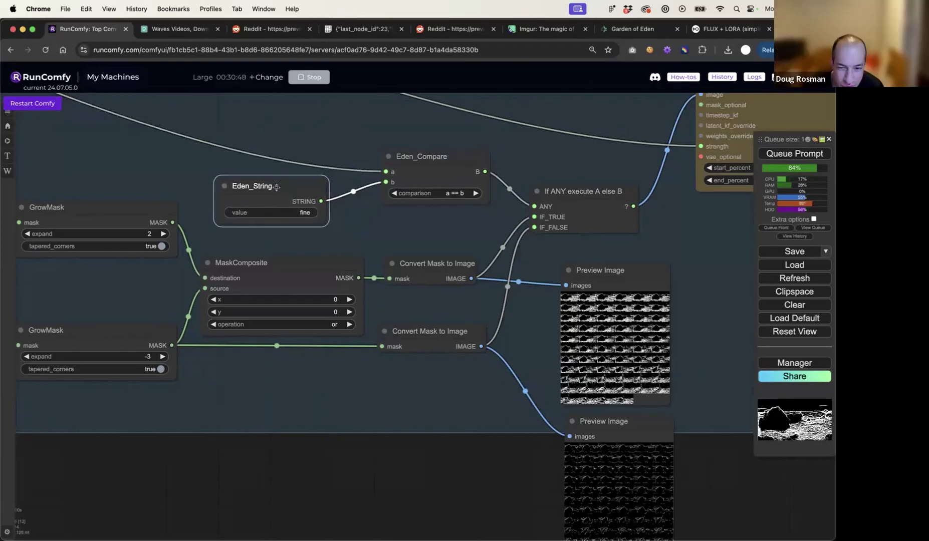
pyautogui.moveTo(410, 163)
pyautogui.mouseDown()
pyautogui.moveTo(410, 173)
pyautogui.moveTo(412, 164)
pyautogui.mouseUp()
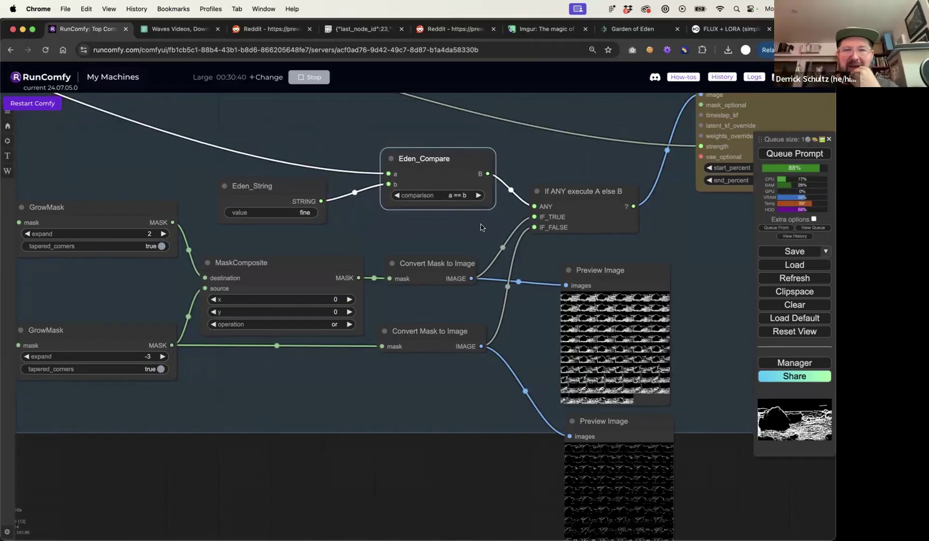
# - Examine the two Convert Mask to Image branches feeding IF_TRUE and IF_FALSE, and their Preview Image nodes
pyautogui.moveTo(561, 191); pyautogui.dragTo(558, 198)
pyautogui.moveTo(447, 268); pyautogui.dragTo(446, 258)
pyautogui.moveTo(438, 332); pyautogui.dragTo(442, 332)
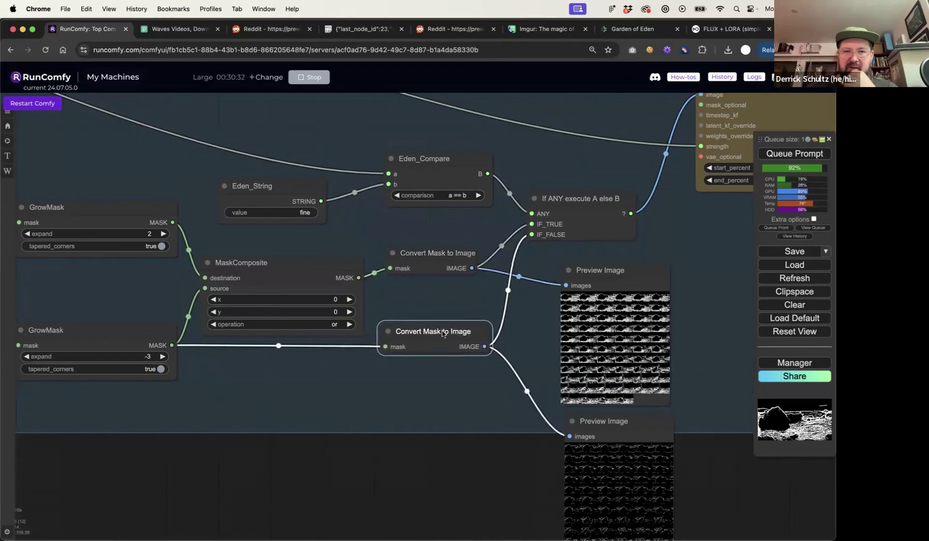
pyautogui.click(432, 166)
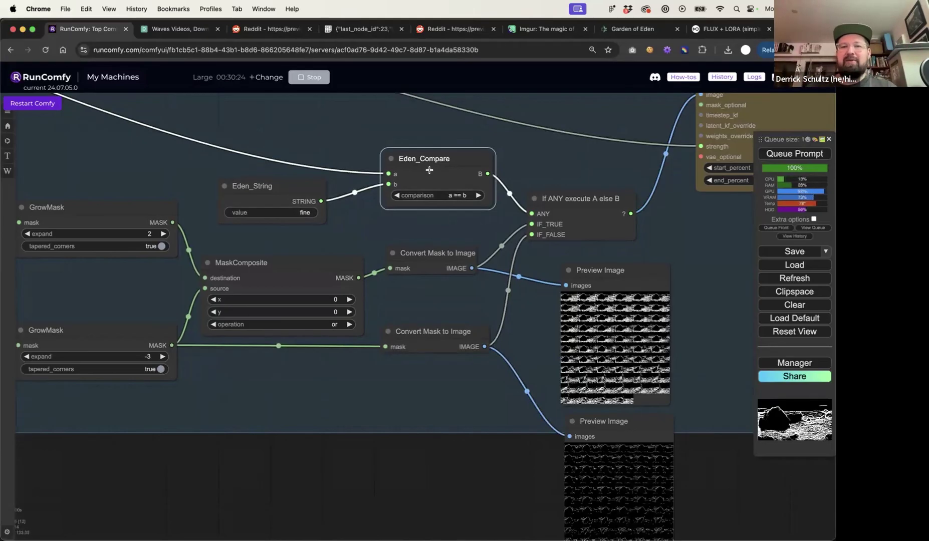
pyautogui.moveTo(572, 199); pyautogui.dragTo(575, 199)
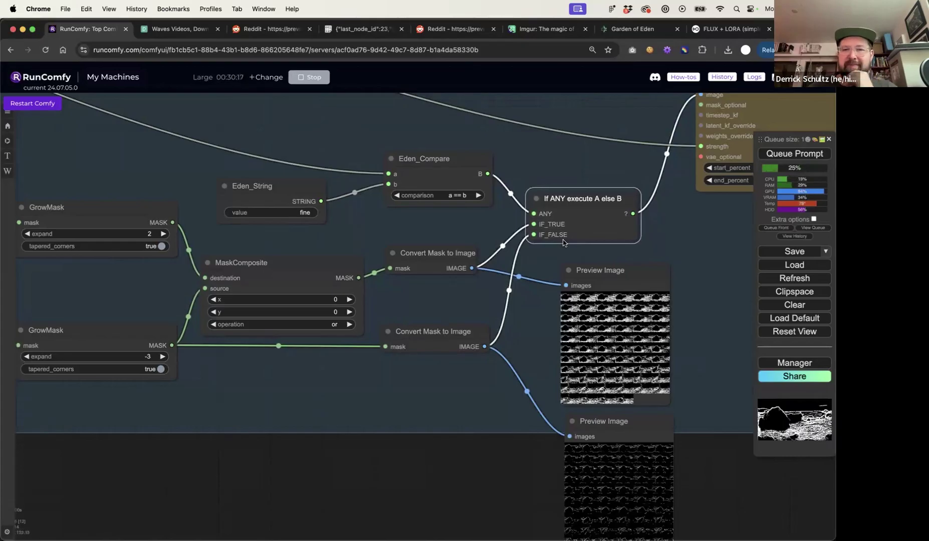
pyautogui.moveTo(590, 308); pyautogui.dragTo(590, 304)
pyautogui.moveTo(598, 424); pyautogui.dragTo(595, 419)
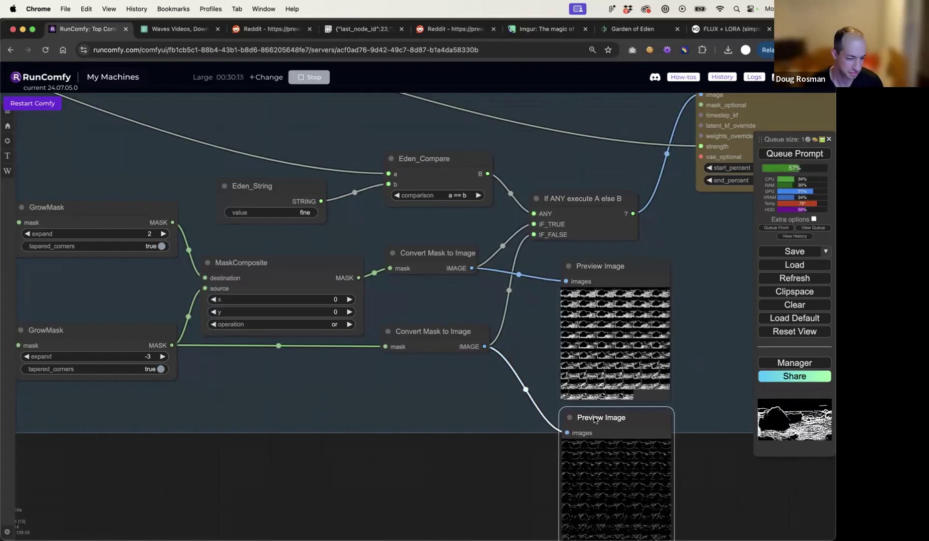
# - Trace the Eden_Compare input from the ControlNet group's Eden_String back to the Eden_String node in the Inputs group
pyautogui.click(303, 189)
pyautogui.scroll(-10, 303, 189)
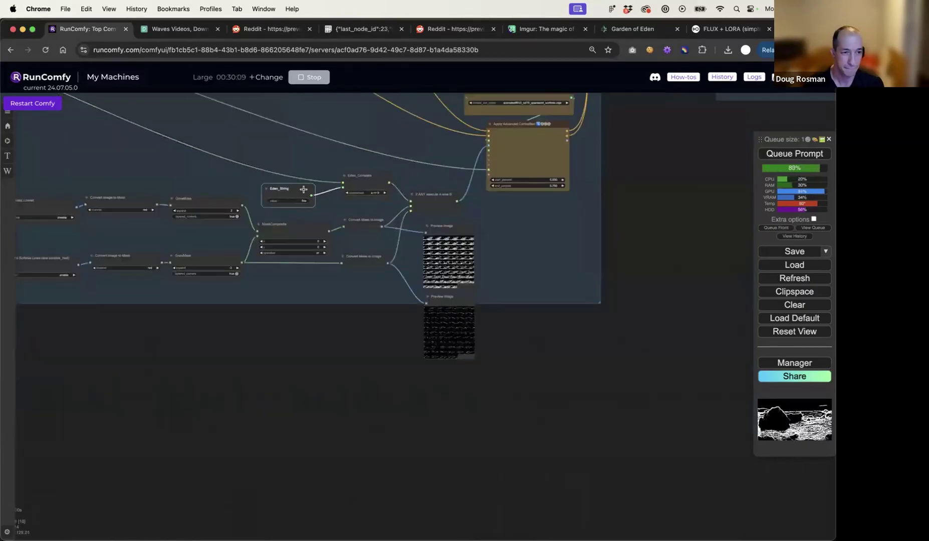
pyautogui.scroll(9, 331, 193)
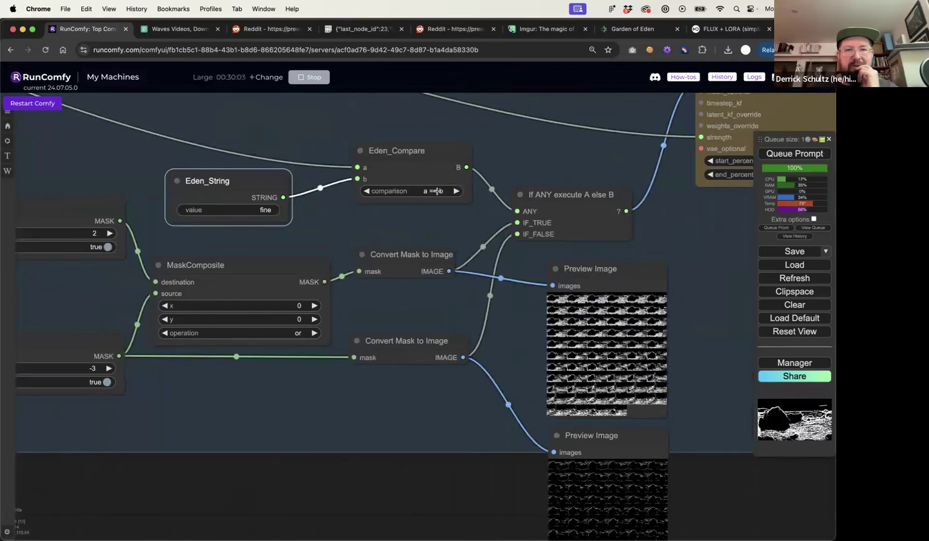
pyautogui.moveTo(225, 184); pyautogui.dragTo(224, 200)
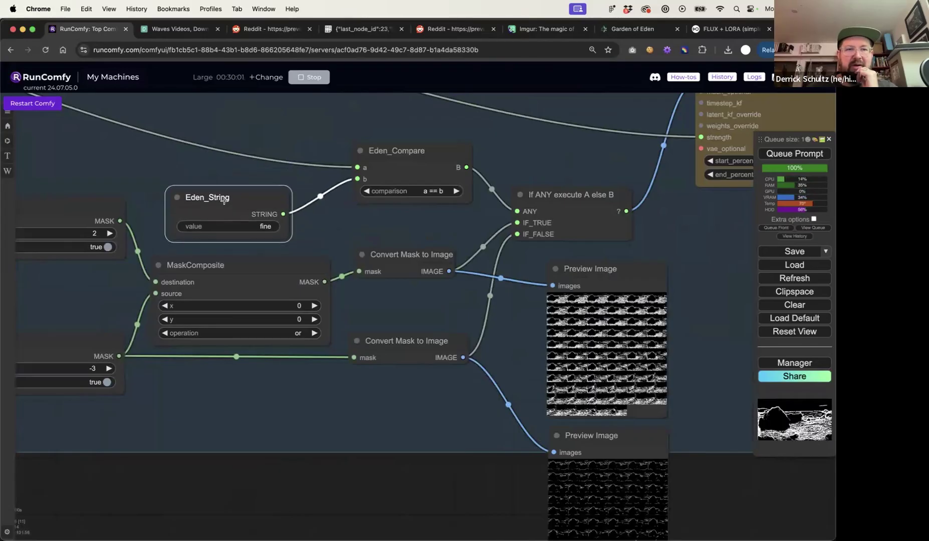
pyautogui.scroll(-5, 176, 173)
pyautogui.moveTo(117, 168); pyautogui.dragTo(575, 227)
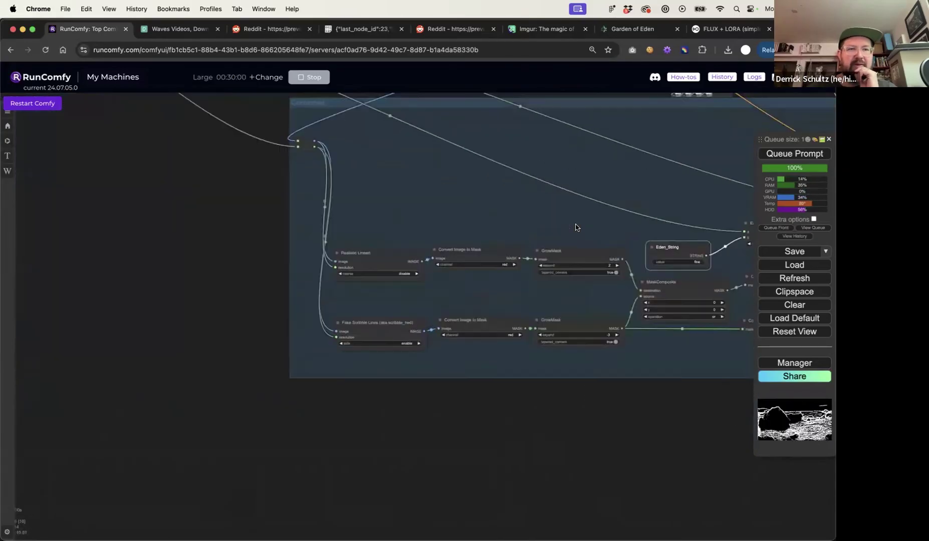
pyautogui.hscroll(-5, 331, 268)
pyautogui.scroll(3, 332, 267)
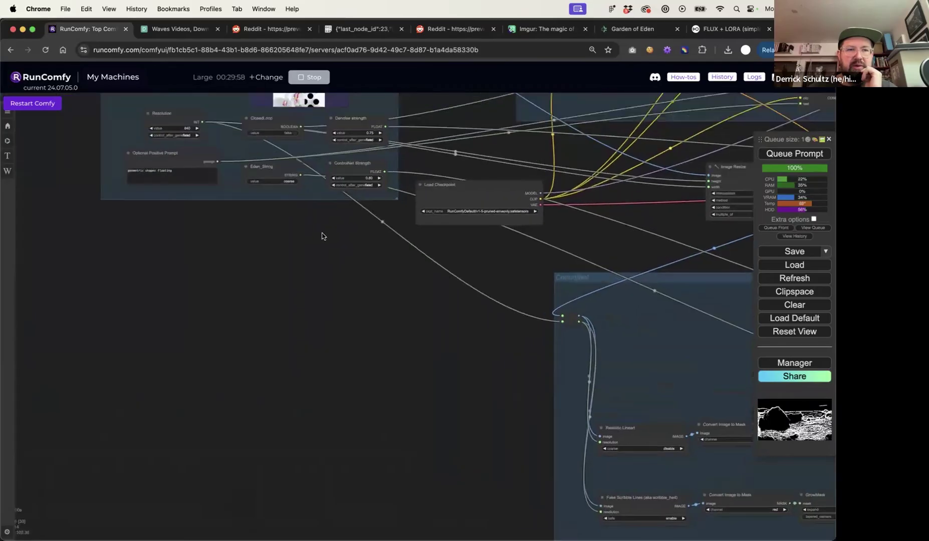
pyautogui.scroll(5, 260, 171)
pyautogui.moveTo(399, 294); pyautogui.dragTo(290, 286)
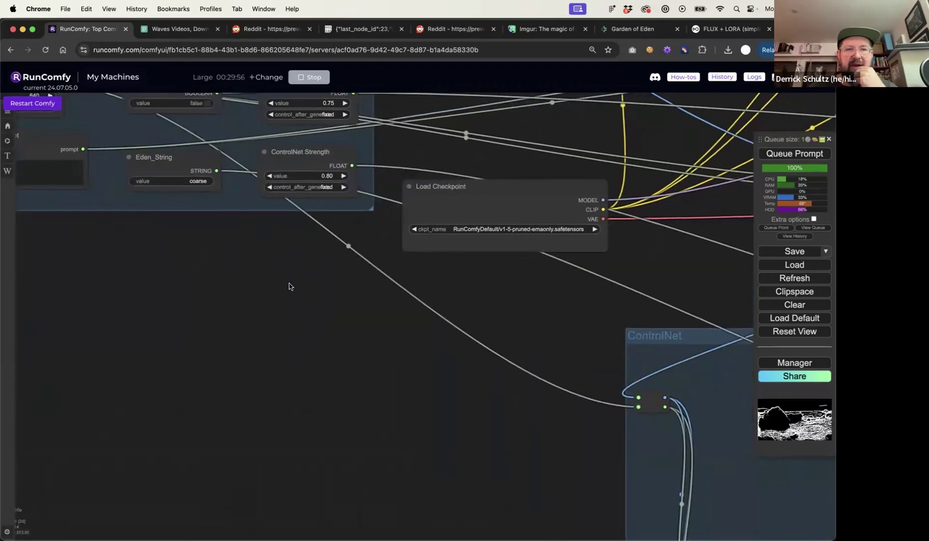
# - Follow the link from the Inputs group's Eden_String to the Eden_Compare node in the ControlNet group
pyautogui.moveTo(667, 292); pyautogui.dragTo(269, 270)
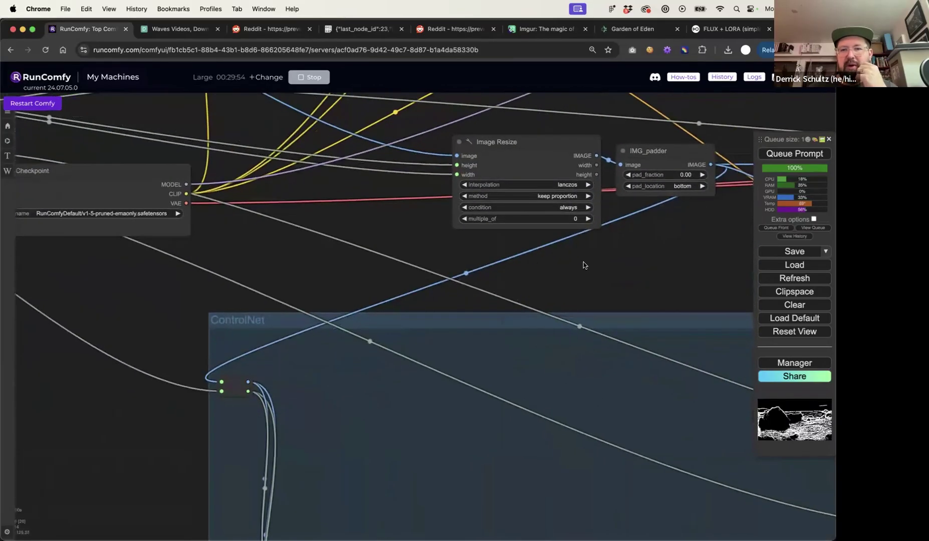
pyautogui.moveTo(583, 264); pyautogui.dragTo(307, 255)
pyautogui.moveTo(614, 241); pyautogui.dragTo(550, 221)
pyautogui.moveTo(737, 471); pyautogui.dragTo(545, 313)
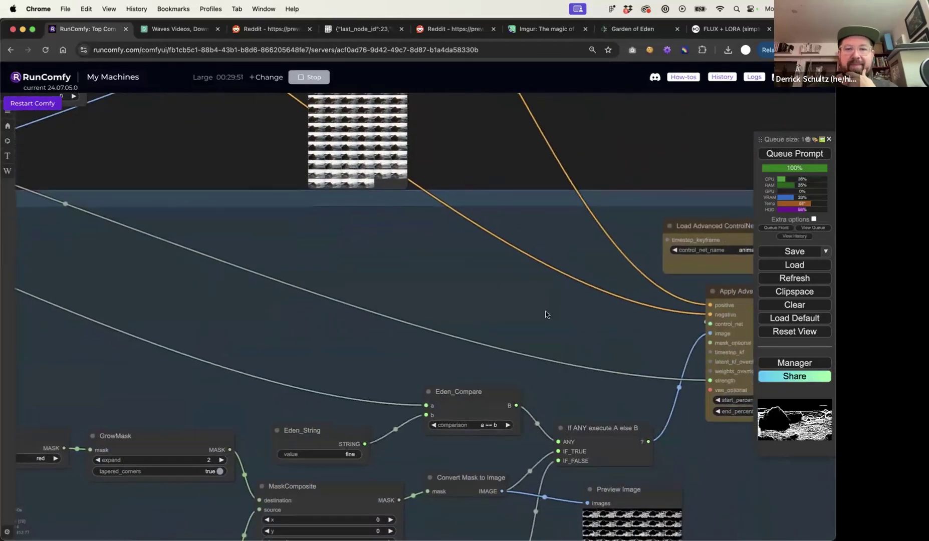
pyautogui.moveTo(564, 357); pyautogui.dragTo(491, 223)
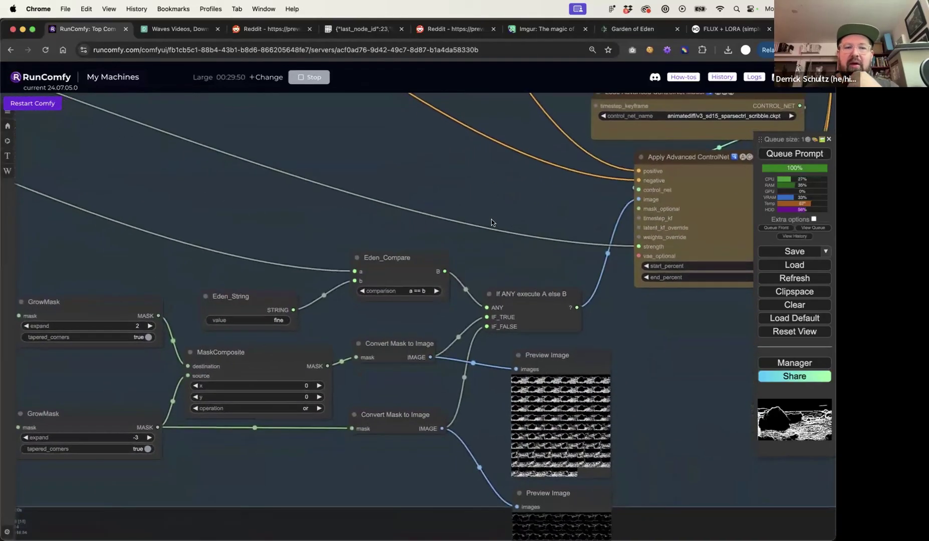
# - Return to the Eden_String node in the Inputs group and check its value
pyautogui.moveTo(302, 199); pyautogui.dragTo(767, 289)
pyautogui.moveTo(446, 289); pyautogui.dragTo(778, 352)
pyautogui.moveTo(387, 305); pyautogui.dragTo(589, 407)
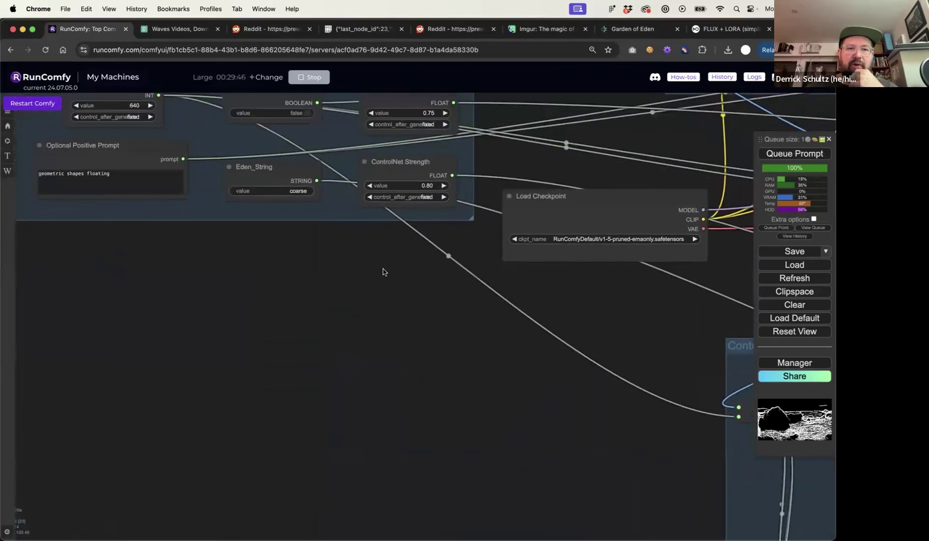
pyautogui.click(299, 191)
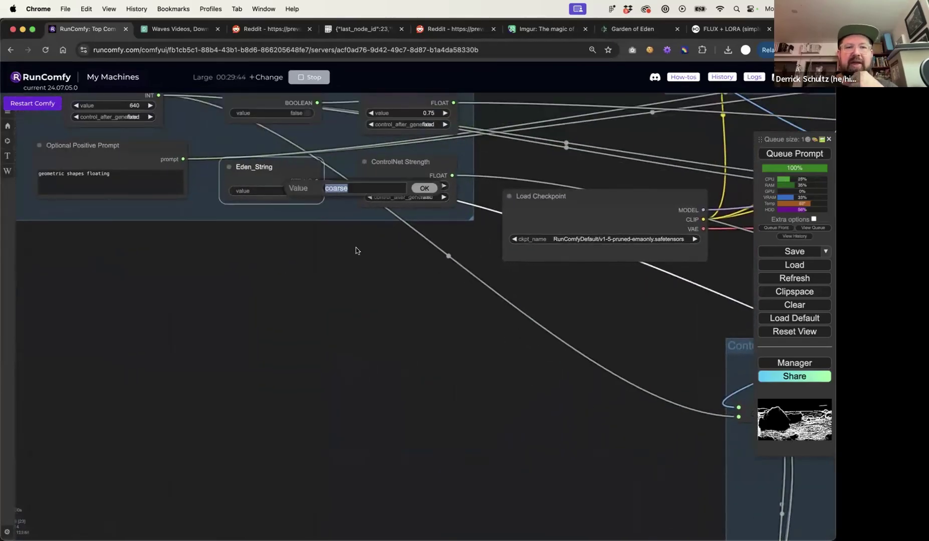
pyautogui.click(424, 189)
# - Examine how the ControlNet group's Eden_String is compared in Eden_Compare and passed to the If ANY execute A else B node
pyautogui.hscroll(10, 627, 313)
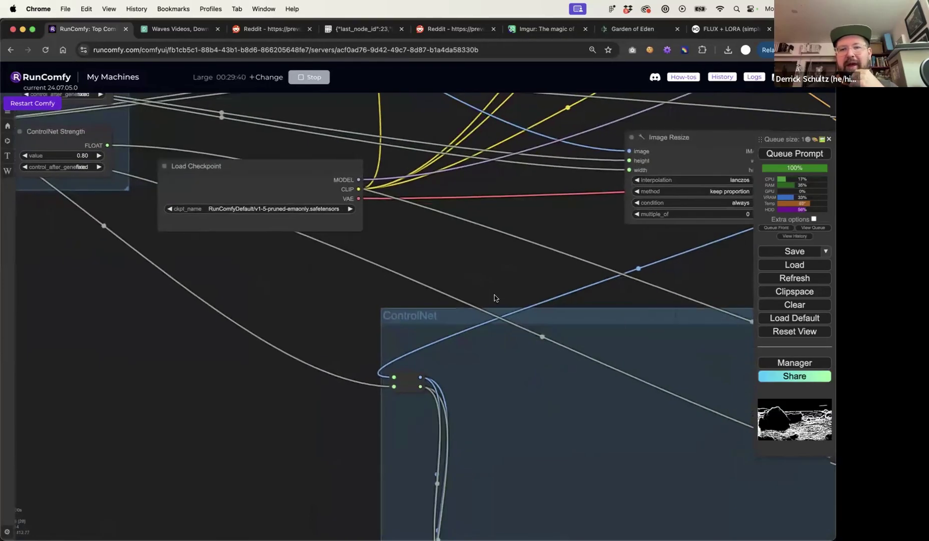
pyautogui.hscroll(10, 536, 316)
pyautogui.hscroll(10, 371, 306)
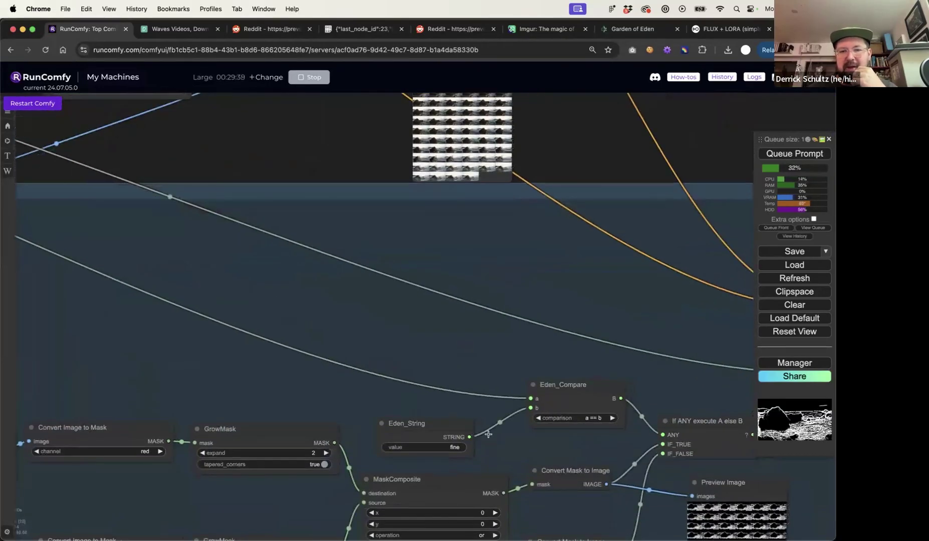
pyautogui.scroll(-3, 436, 403)
pyautogui.scroll(7, 411, 360)
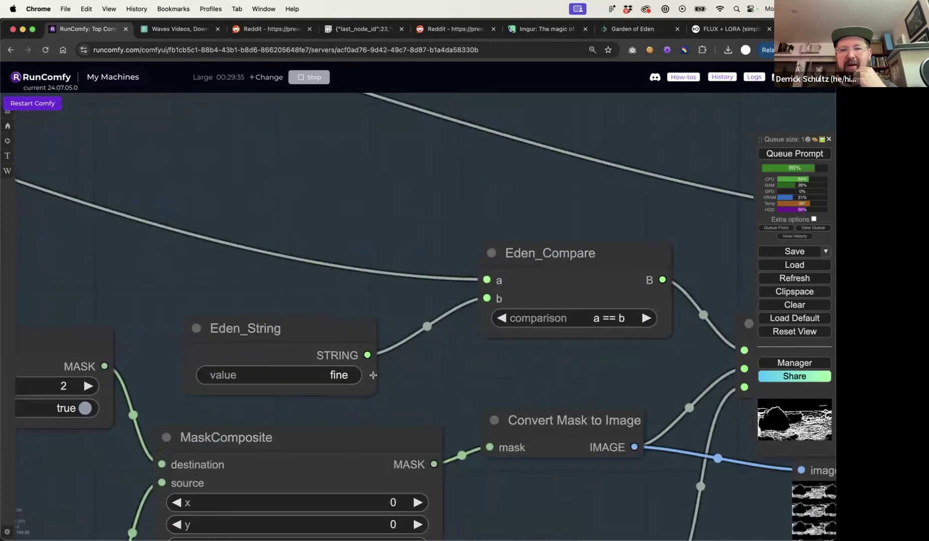
pyautogui.scroll(-4, 425, 366)
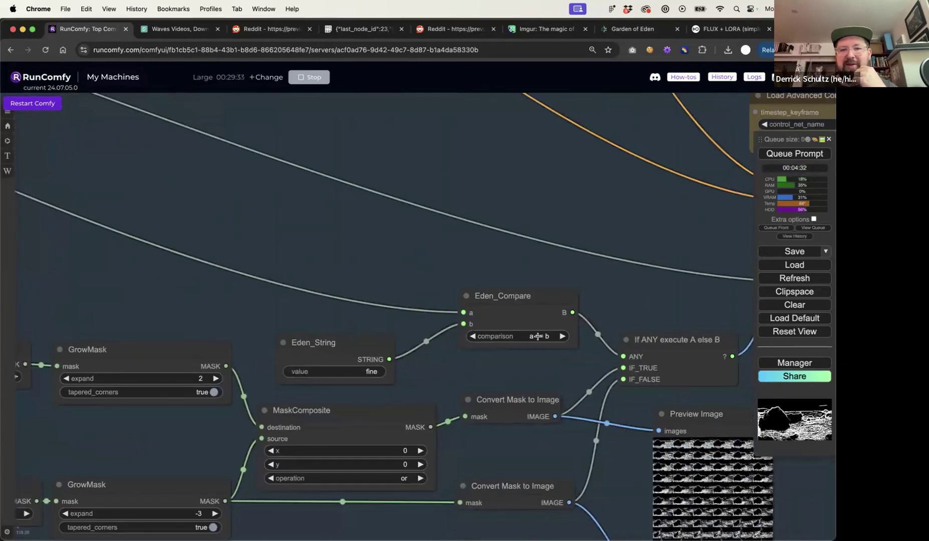
pyautogui.moveTo(360, 345); pyautogui.dragTo(368, 342)
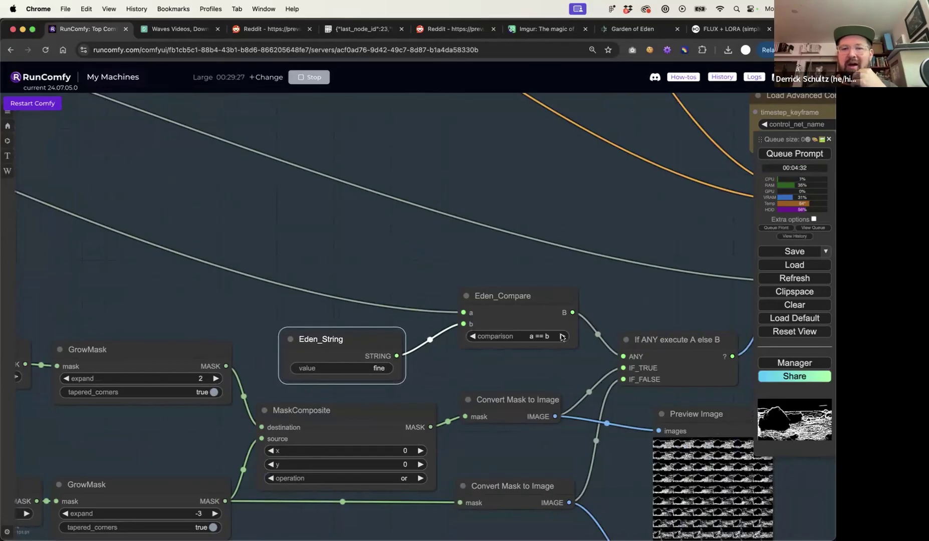
pyautogui.moveTo(628, 312); pyautogui.dragTo(533, 271)
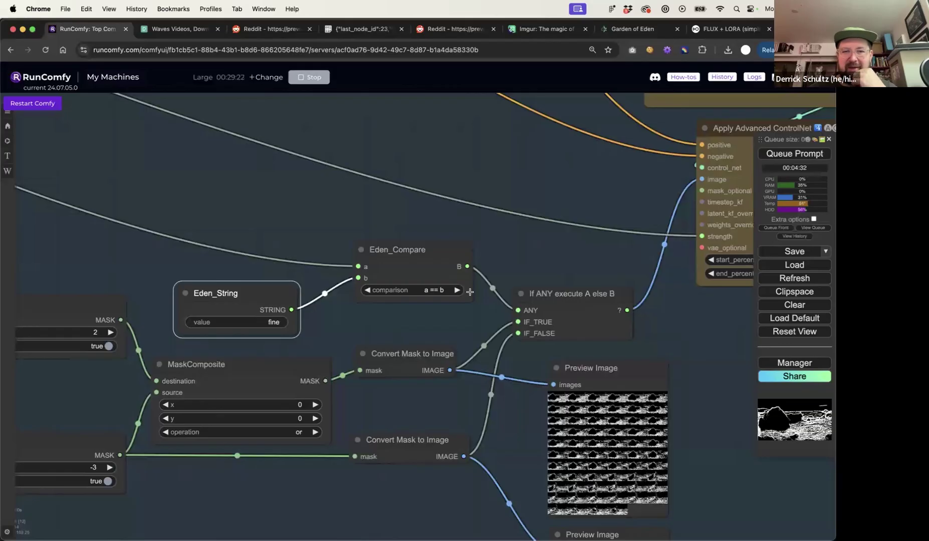
# - Examine the two Preview Image nodes showing the masks for the IF_TRUE and IF_FALSE branches
pyautogui.click(633, 371)
pyautogui.scroll(6, 634, 373)
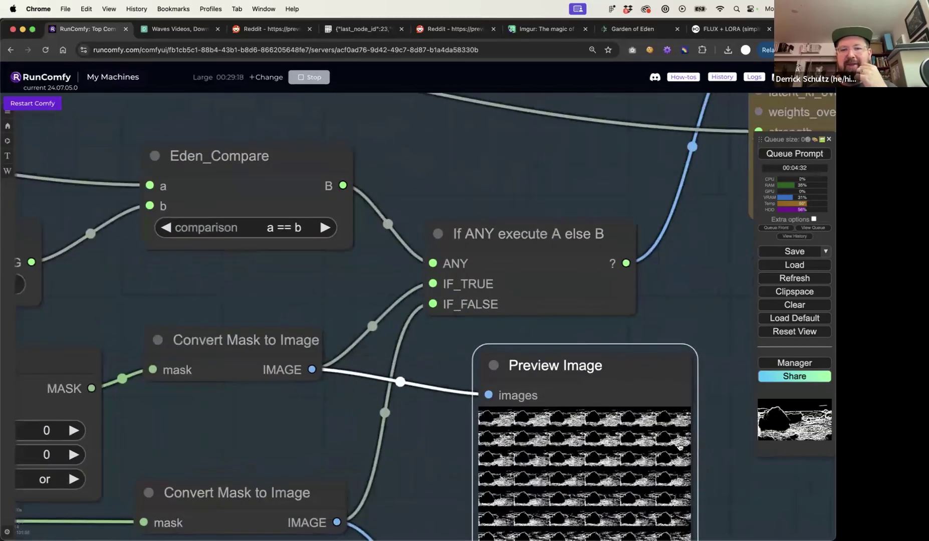
pyautogui.scroll(-5, 631, 421)
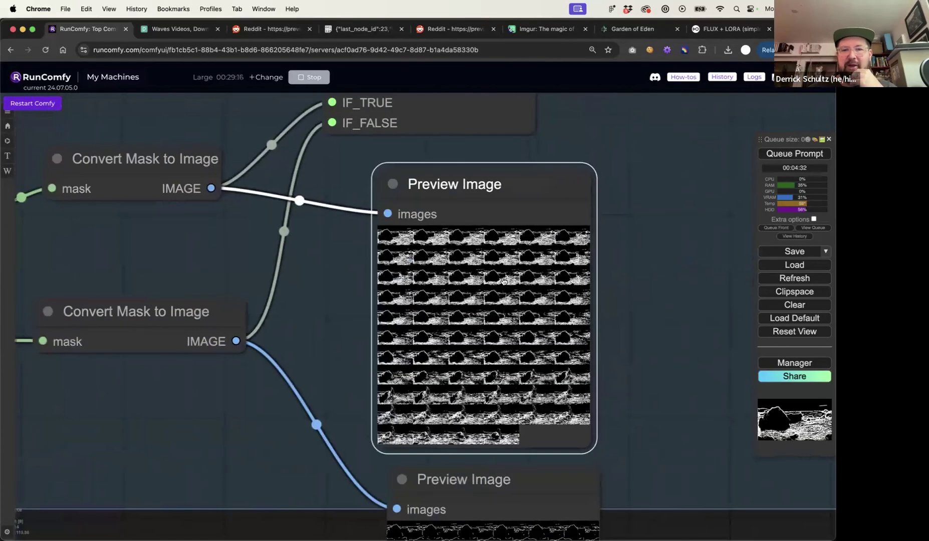
pyautogui.scroll(-6, 503, 282)
pyautogui.moveTo(486, 385); pyautogui.dragTo(487, 391)
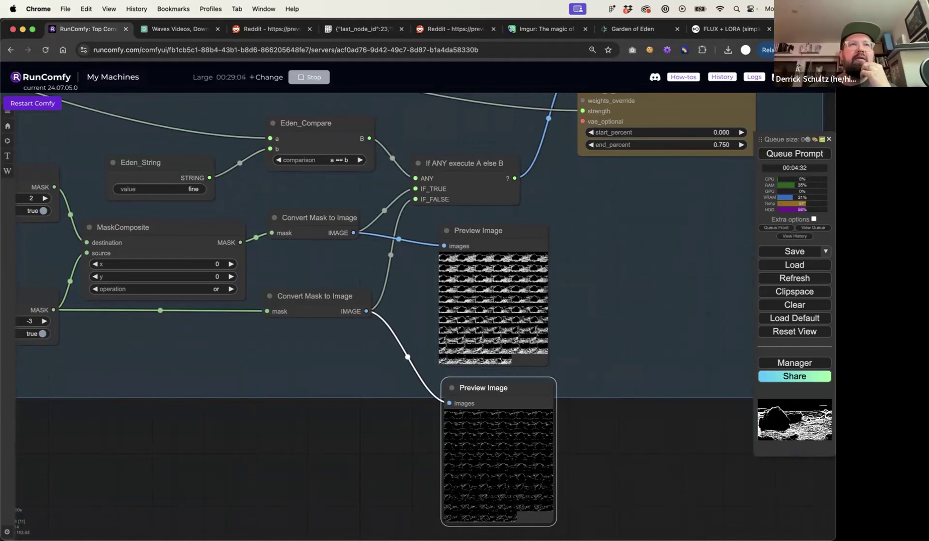
pyautogui.moveTo(306, 126); pyautogui.dragTo(290, 121)
# - Search the Custom Nodes Manager for "eden", review the matching node packs, and close the manager
pyautogui.click(788, 366)
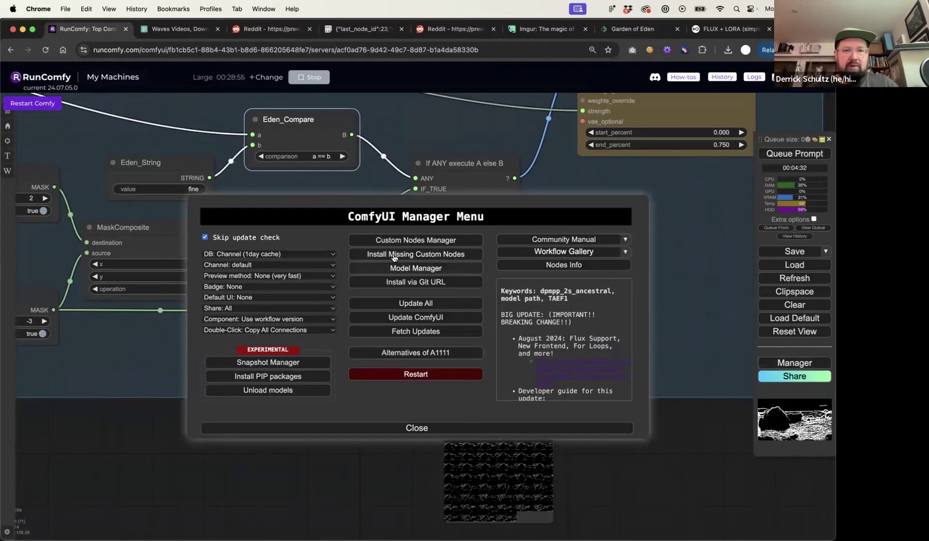
pyautogui.click(410, 240)
pyautogui.click(142, 149)
pyautogui.click(207, 149)
pyautogui.write('eden')
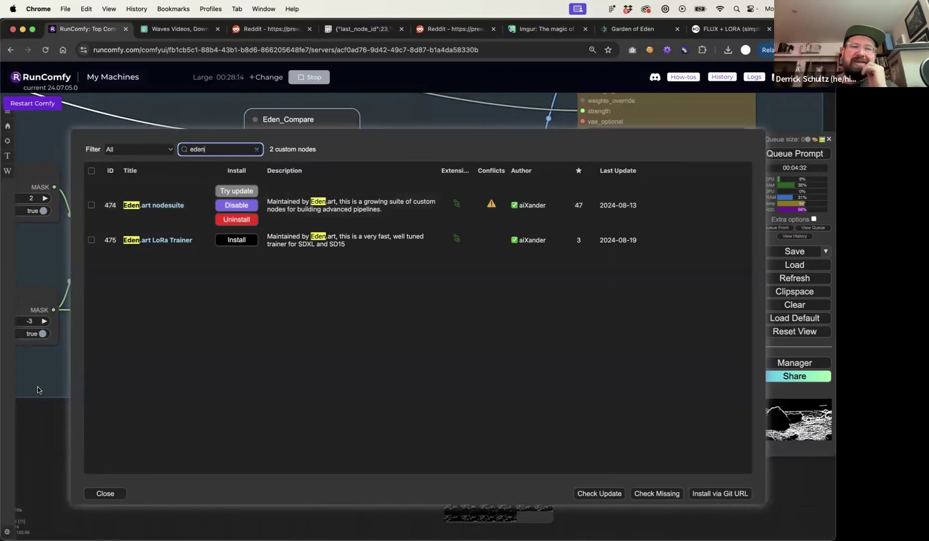
pyautogui.click(39, 406)
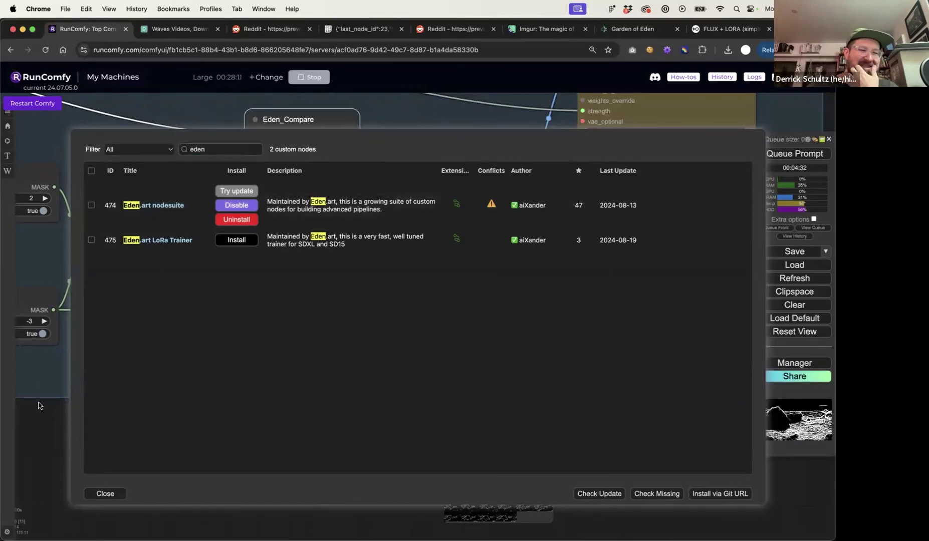
pyautogui.click(113, 495)
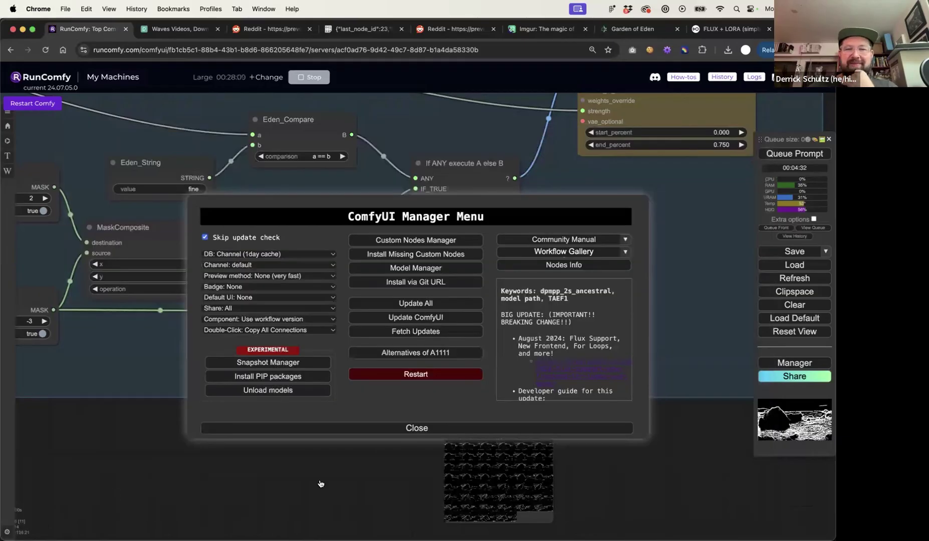
pyautogui.click(366, 428)
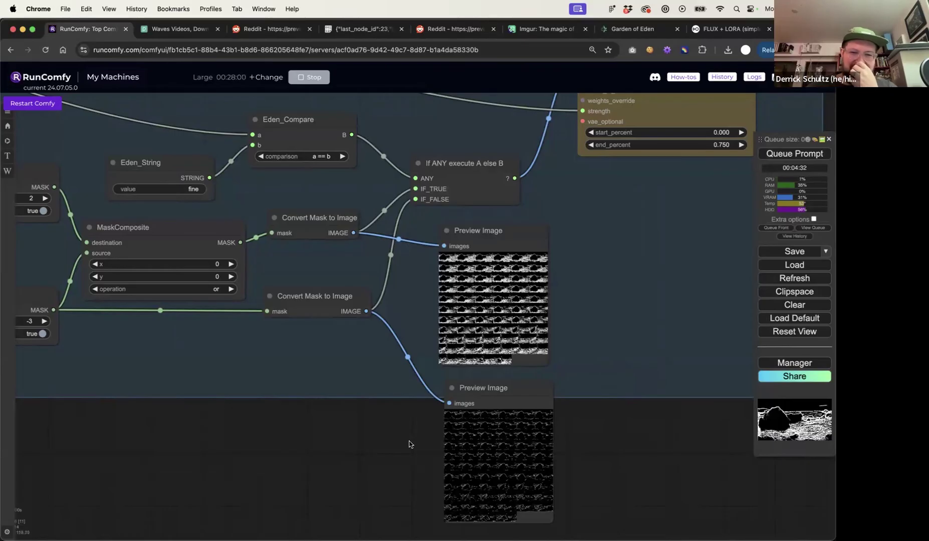
# - Line up the two Preview Image nodes one above the other beside the Convert Mask to Image nodes
pyautogui.moveTo(639, 431); pyautogui.dragTo(537, 439)
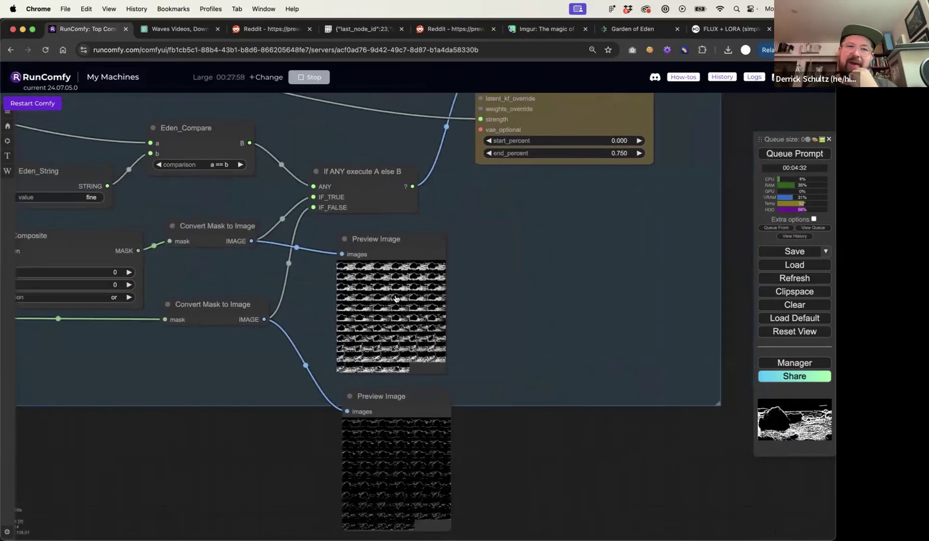
pyautogui.scroll(-3, 461, 271)
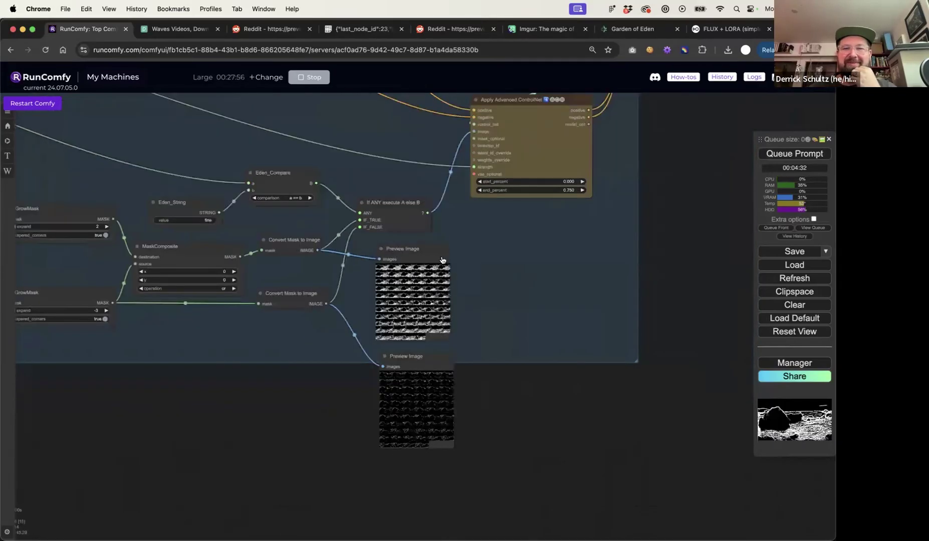
pyautogui.click(415, 249)
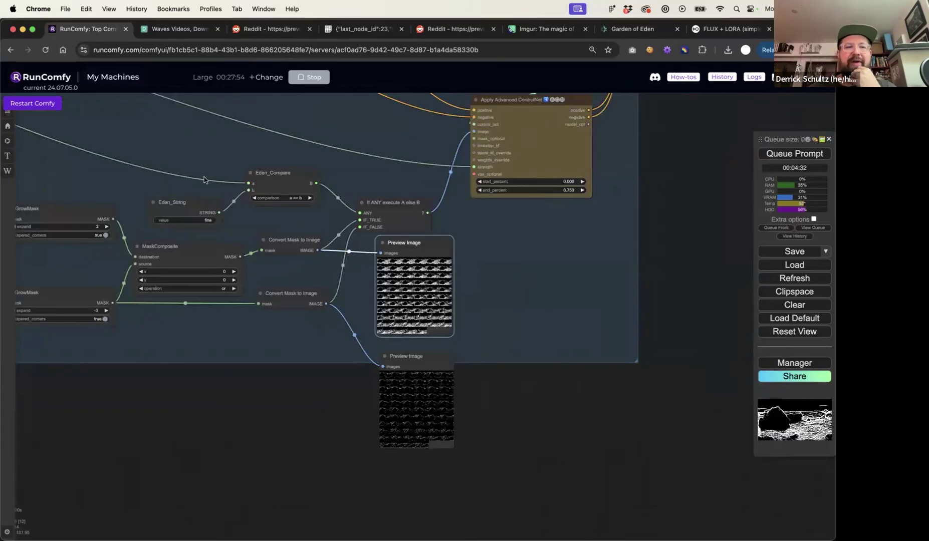
pyautogui.moveTo(413, 362); pyautogui.dragTo(409, 357)
pyautogui.moveTo(430, 245); pyautogui.dragTo(427, 247)
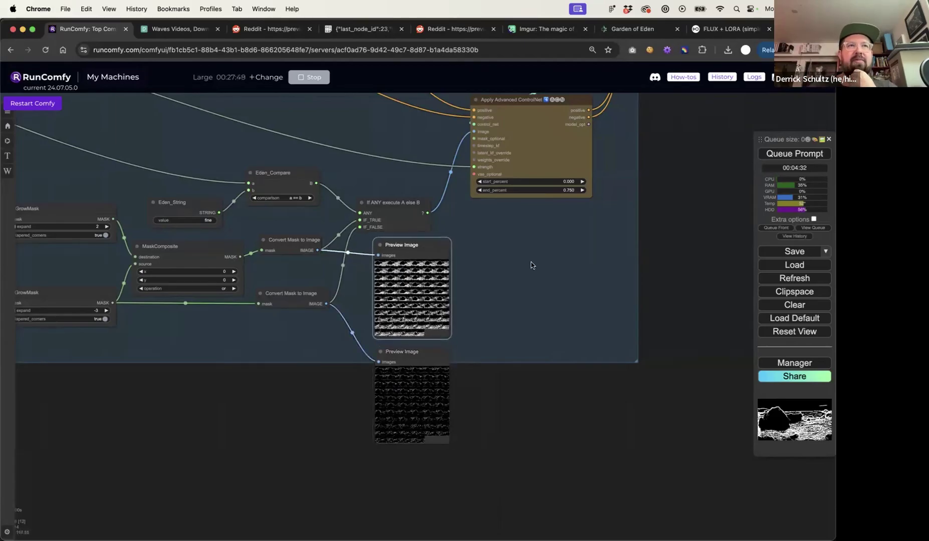
# - Inspect the generated video preview in the Video Combine node up close
pyautogui.hscroll(15, 588, 294)
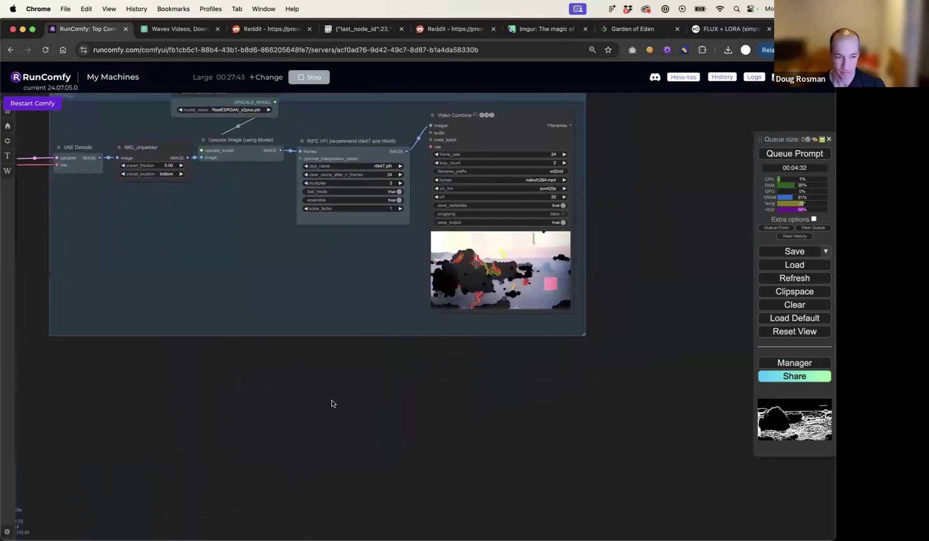
pyautogui.hscroll(3, 486, 386)
pyautogui.scroll(5, 441, 326)
pyautogui.scroll(5, 442, 327)
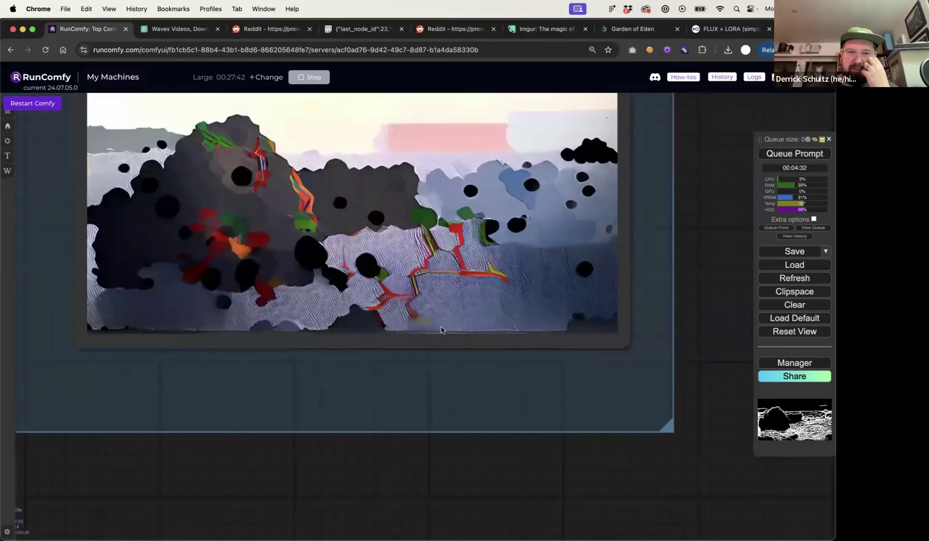
pyautogui.scroll(-6, 442, 326)
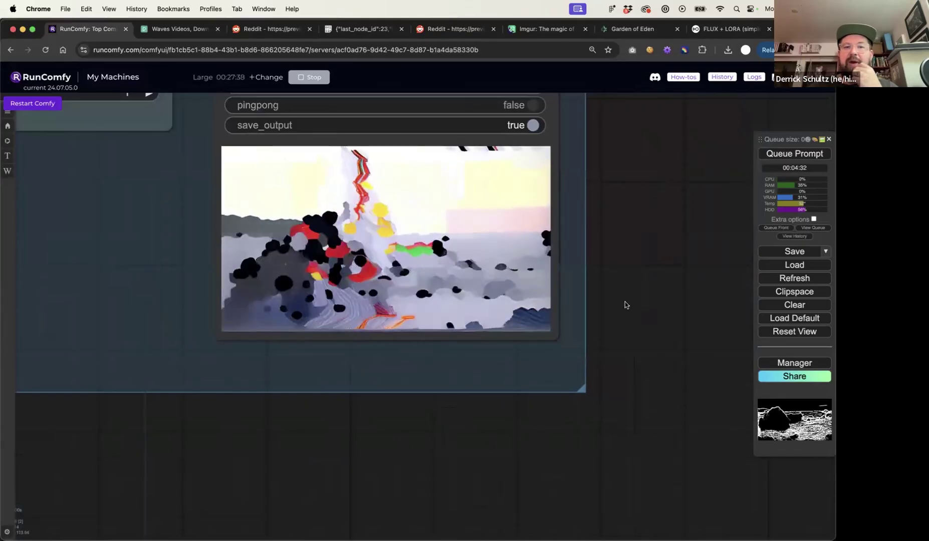
# - Set the Resolution node in the Inputs group to 1024
pyautogui.scroll(-7, 624, 305)
pyautogui.scroll(-5, 469, 462)
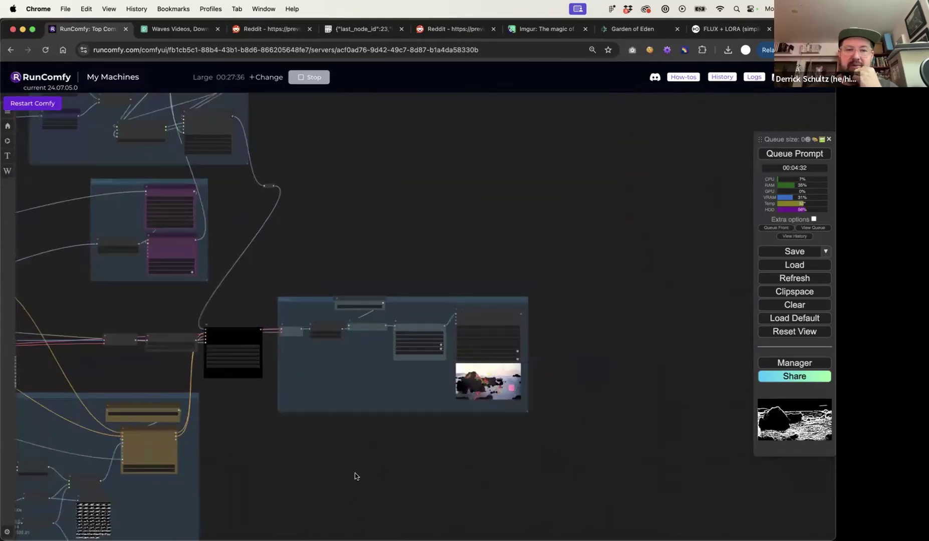
pyautogui.hscroll(-5, 519, 450)
pyautogui.hscroll(-5, 248, 284)
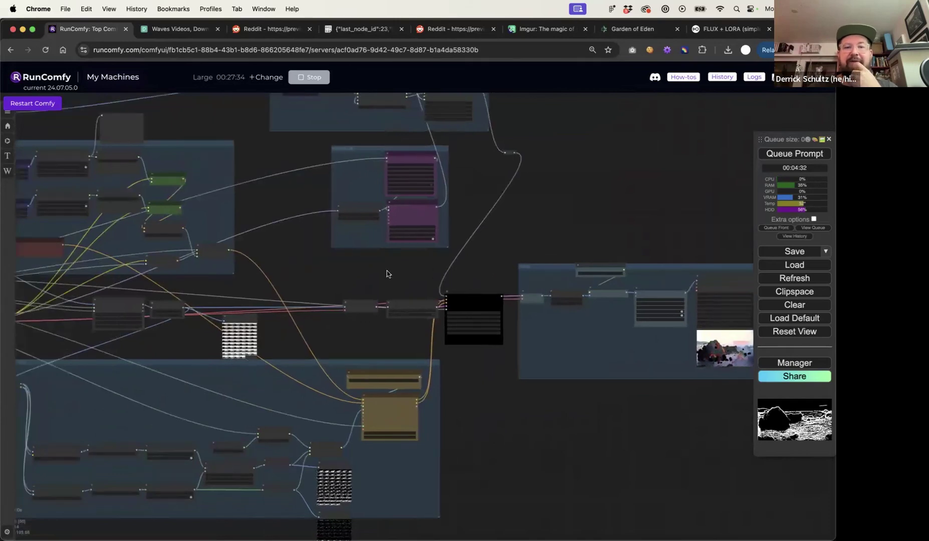
pyautogui.hscroll(-5, 83, 307)
pyautogui.scroll(12, 226, 267)
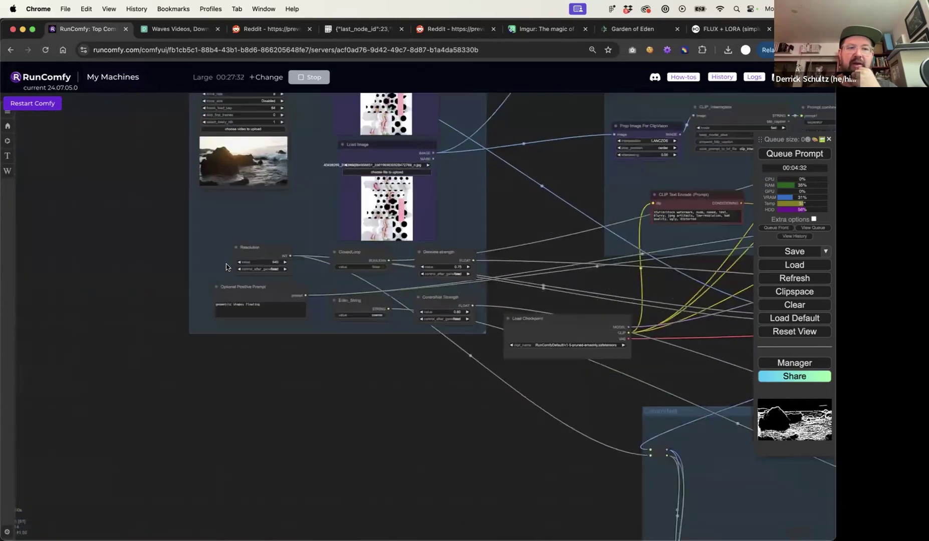
pyautogui.click(334, 261)
pyautogui.write('1280')
pyautogui.press('BackSpace')
pyautogui.press('BackSpace')
pyautogui.press('BackSpace')
pyautogui.press('BackSpace')
pyautogui.write('1024')
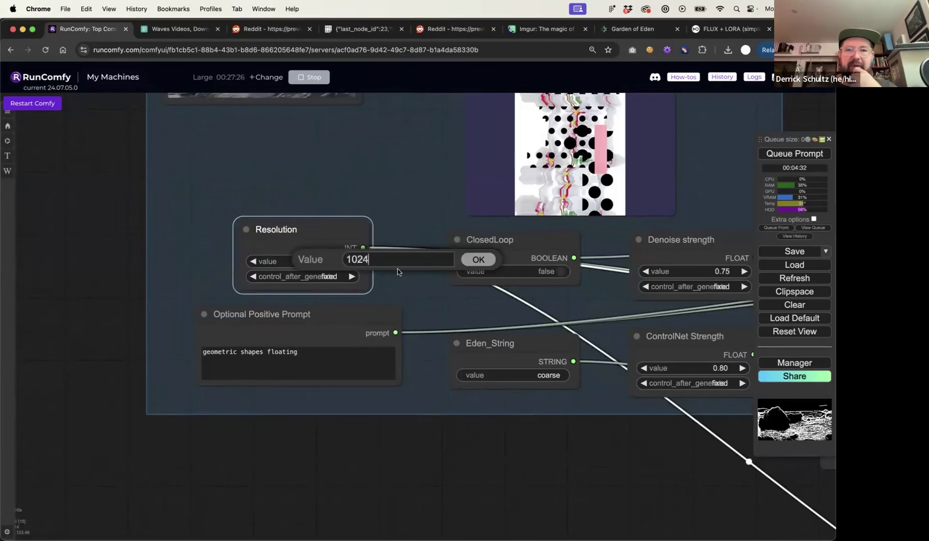
pyautogui.click(478, 259)
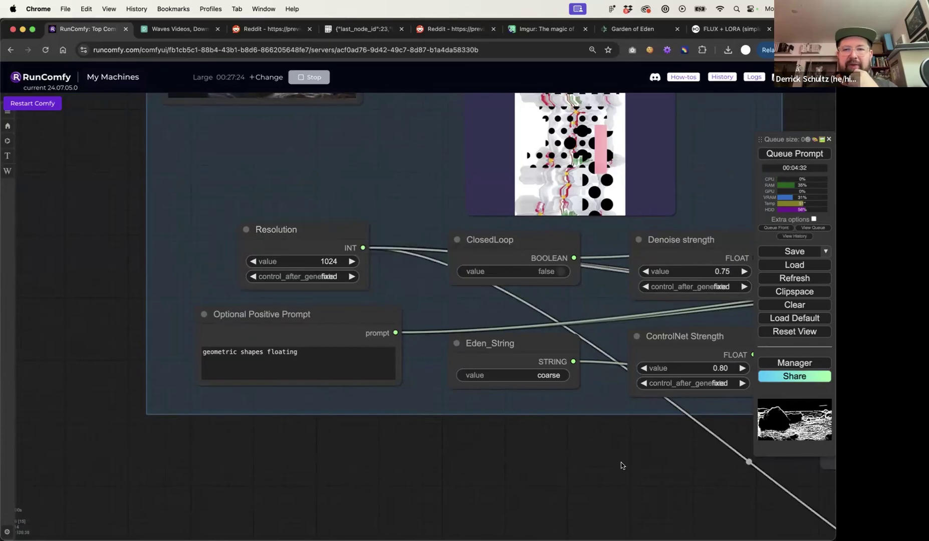
# - Shift the whole Inputs group slightly farther away from the Prompt Engine group
pyautogui.scroll(-3, 621, 465)
pyautogui.moveTo(586, 468); pyautogui.dragTo(305, 481)
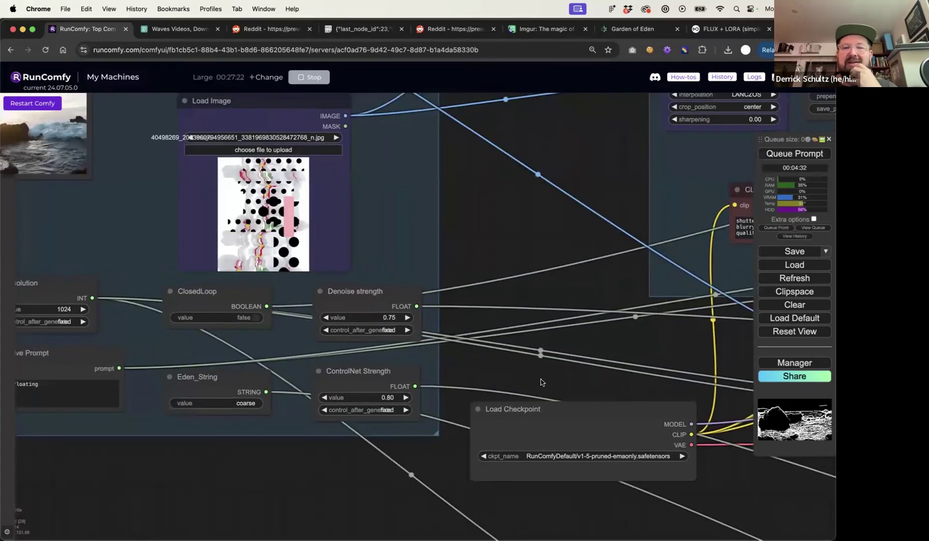
pyautogui.moveTo(633, 354); pyautogui.dragTo(460, 356)
pyautogui.scroll(-7, 559, 357)
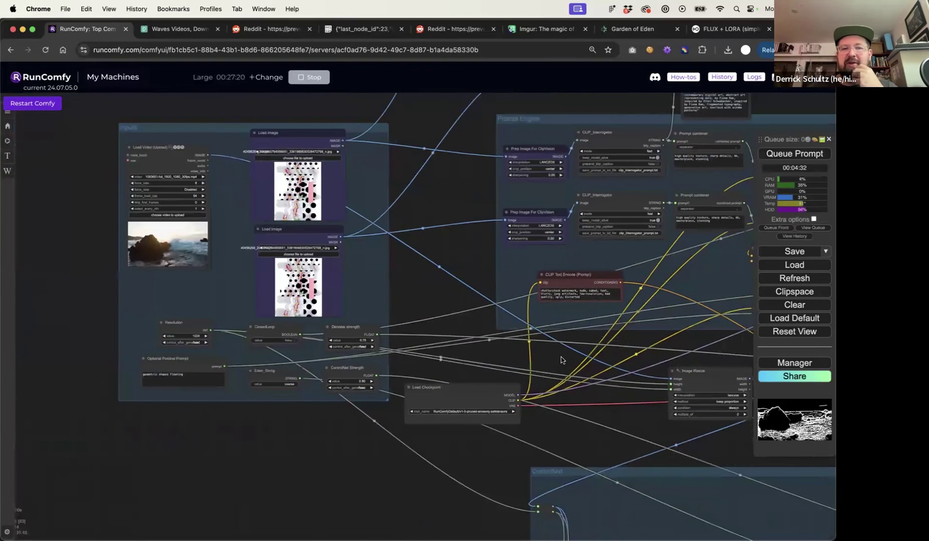
pyautogui.moveTo(136, 129); pyautogui.dragTo(125, 130)
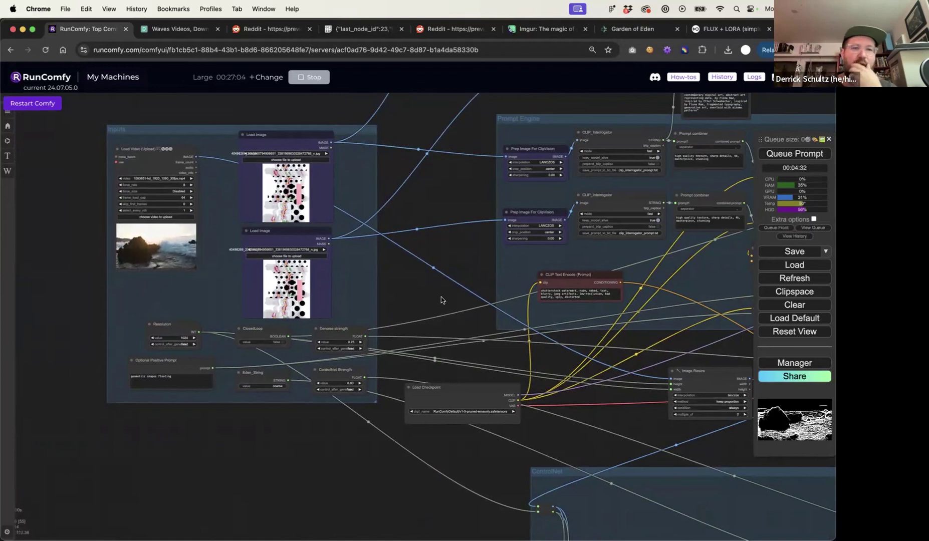
# - Set the Denoise strength node's value to 0.88 in the Inputs group
pyautogui.moveTo(364, 321); pyautogui.dragTo(351, 320)
pyautogui.scroll(5, 311, 346)
pyautogui.click(361, 338)
pyautogui.press('BackSpace')
pyautogui.press('BackSpace')
pyautogui.write('88')
pyautogui.press('Return')
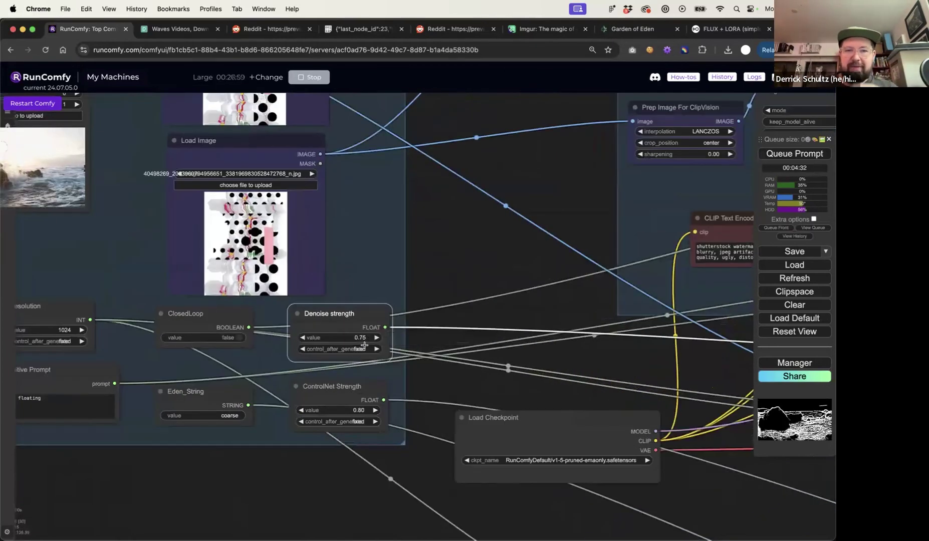
# - Queue the workflow for a new run with the updated input settings
pyautogui.scroll(-10, 482, 305)
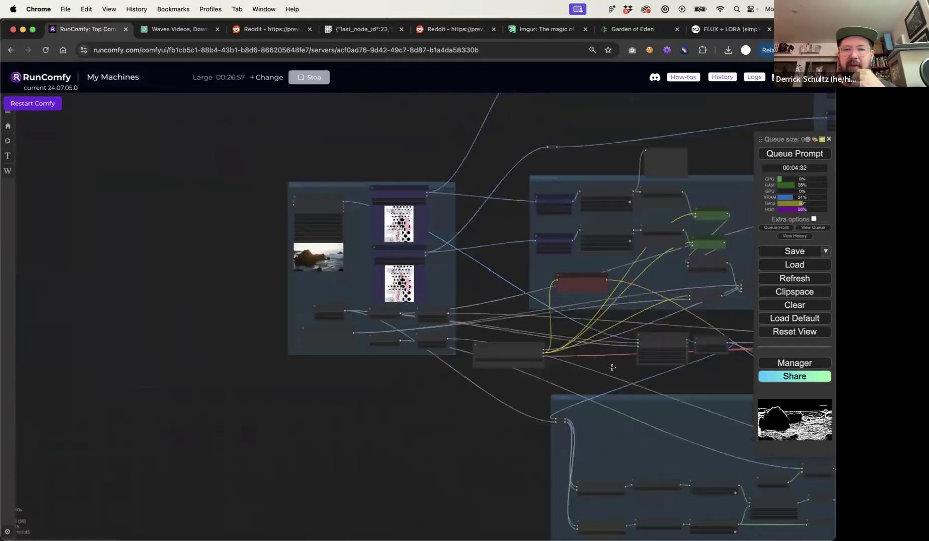
pyautogui.moveTo(617, 383); pyautogui.dragTo(381, 357)
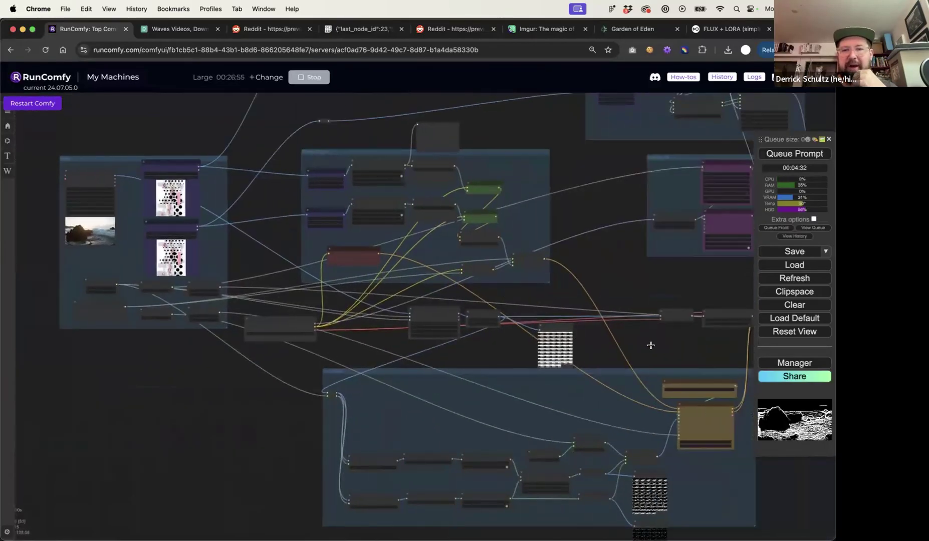
pyautogui.moveTo(649, 346); pyautogui.dragTo(431, 344)
pyautogui.moveTo(606, 379); pyautogui.dragTo(491, 369)
pyautogui.click(782, 154)
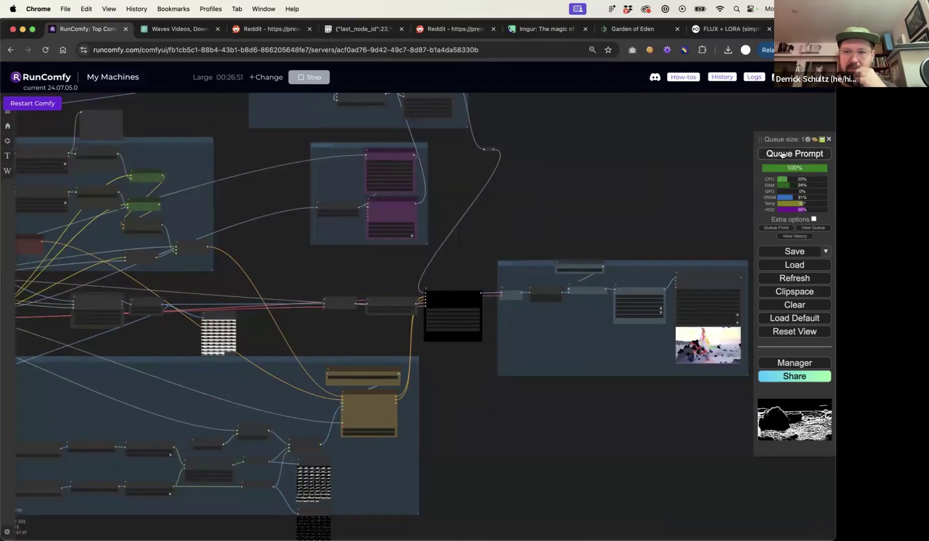
# - Title the group that holds the Load Upscale Model, RIFE VFI and Video Combine nodes "Upscale and Interpolate"
pyautogui.moveTo(666, 248); pyautogui.dragTo(547, 238)
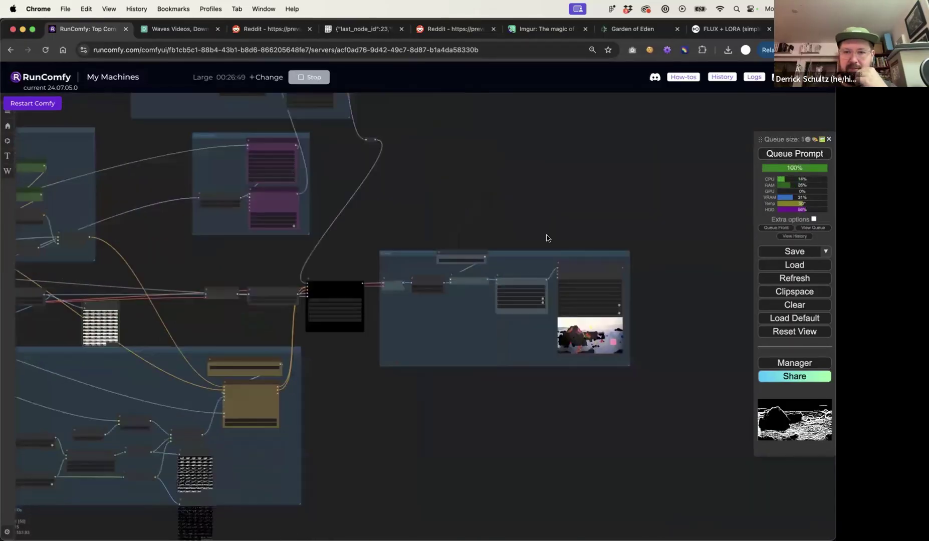
pyautogui.scroll(6, 592, 363)
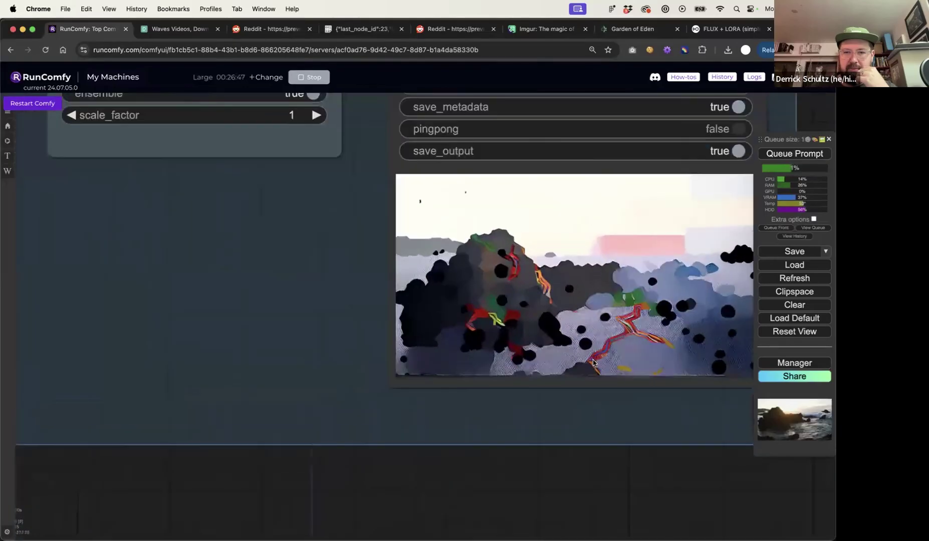
pyautogui.scroll(-8, 592, 351)
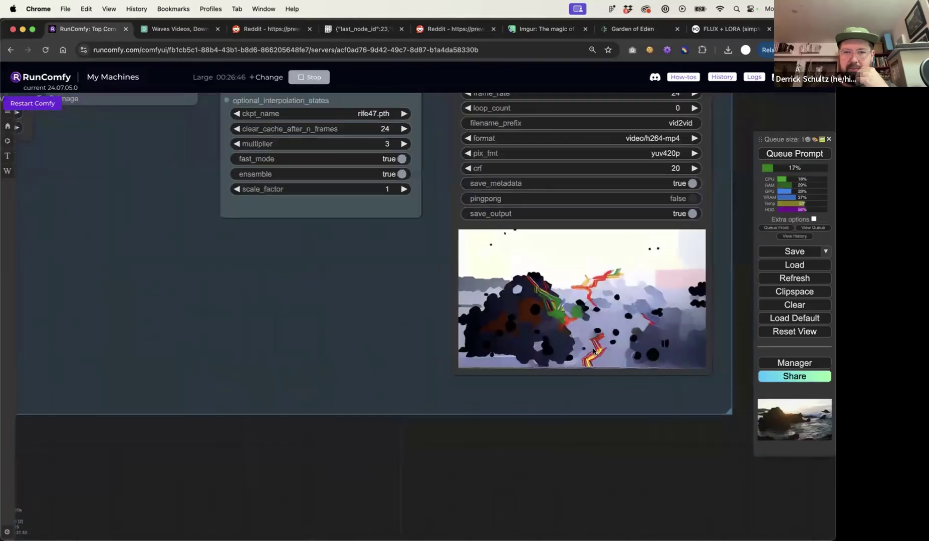
pyautogui.scroll(-2, 593, 351)
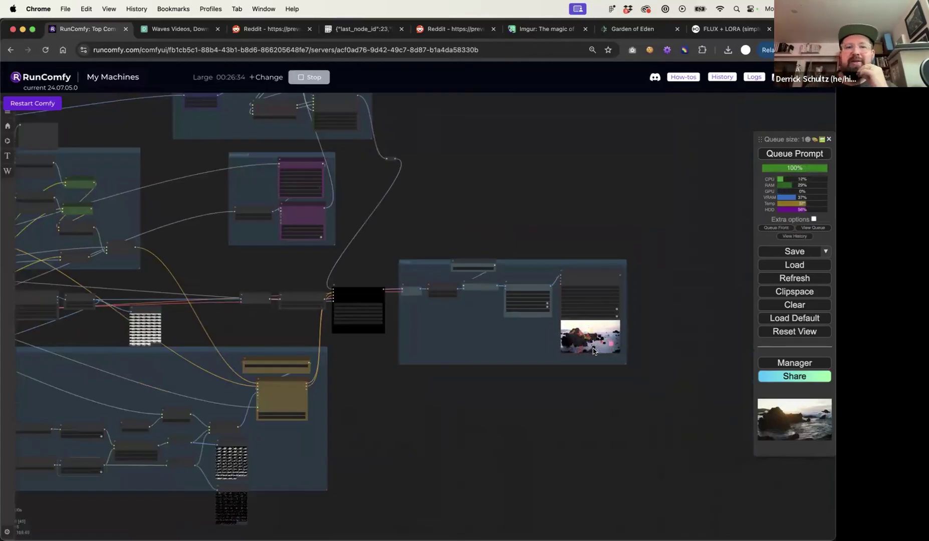
pyautogui.scroll(5, 405, 249)
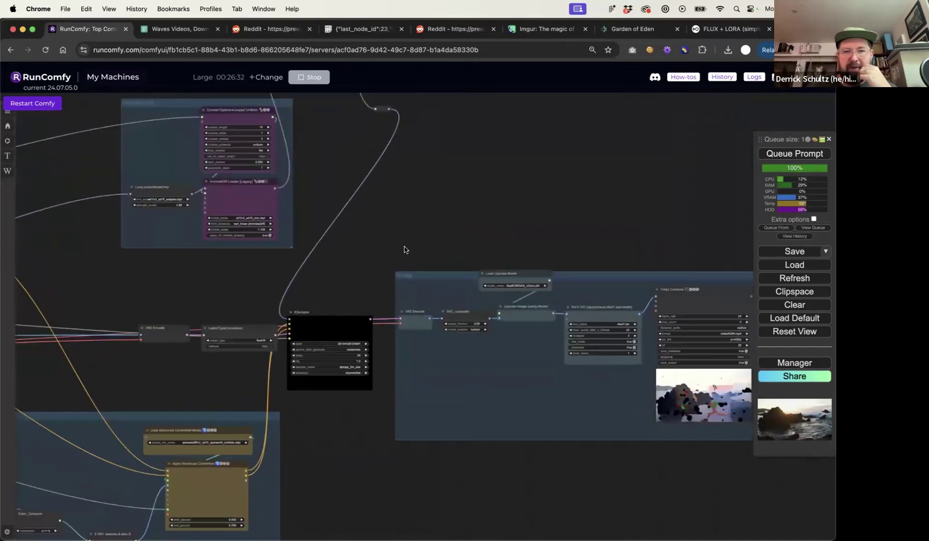
pyautogui.rightClick(404, 275)
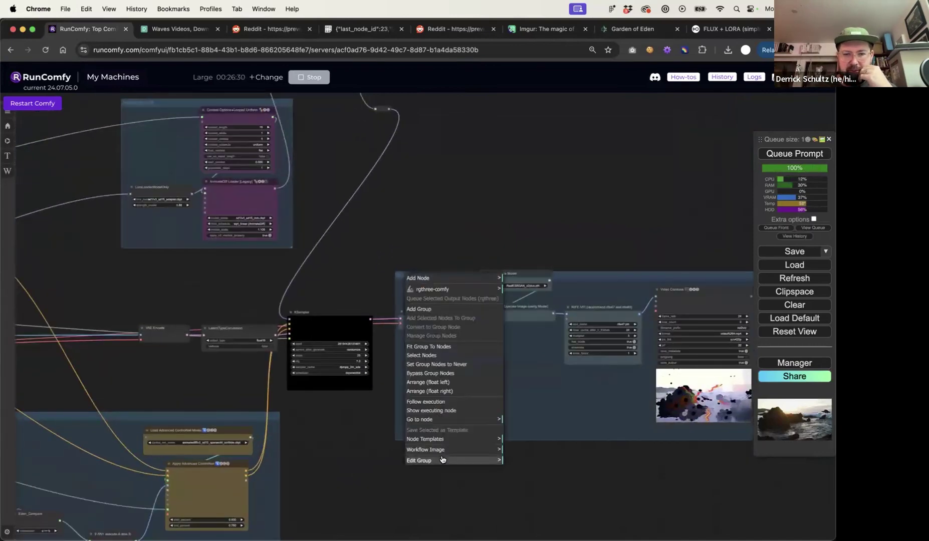
pyautogui.click(496, 460)
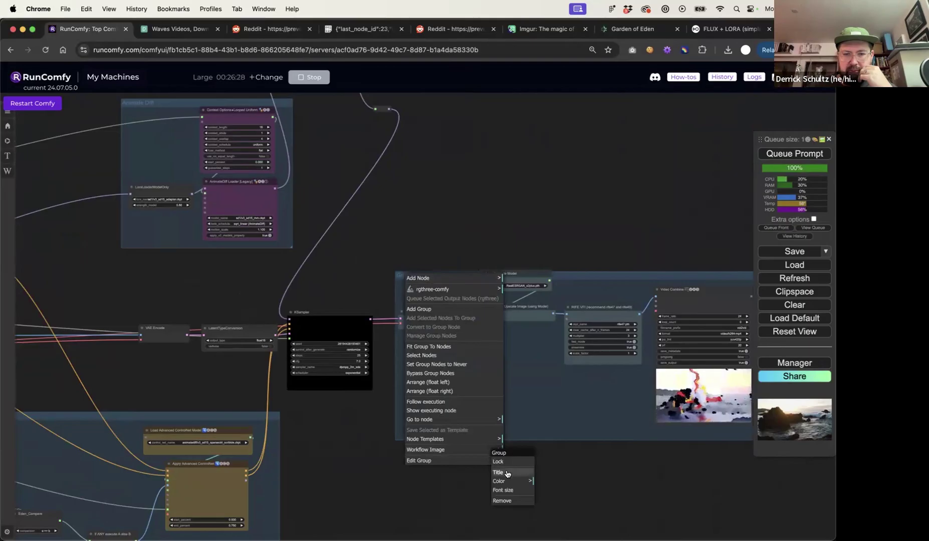
pyautogui.click(510, 471)
pyautogui.write('U')
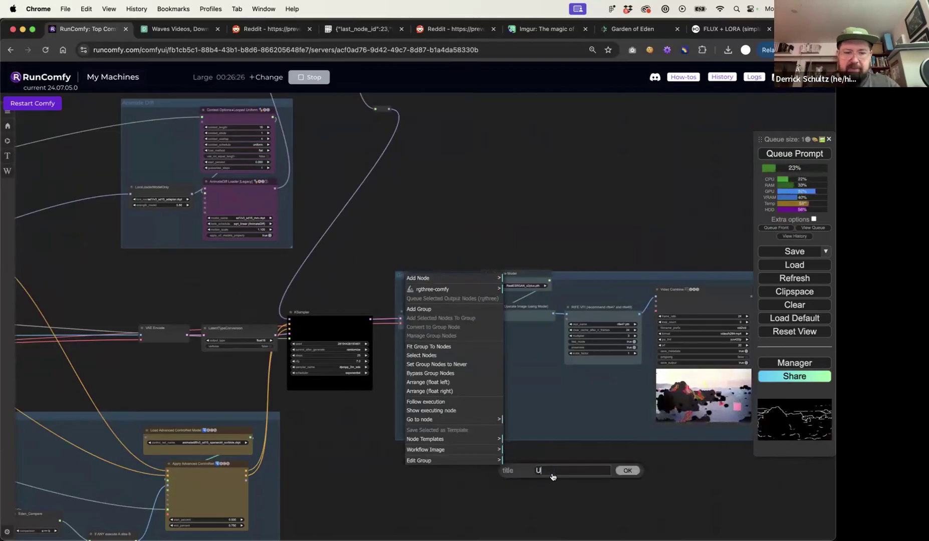
pyautogui.write('pscale and Interpolate')
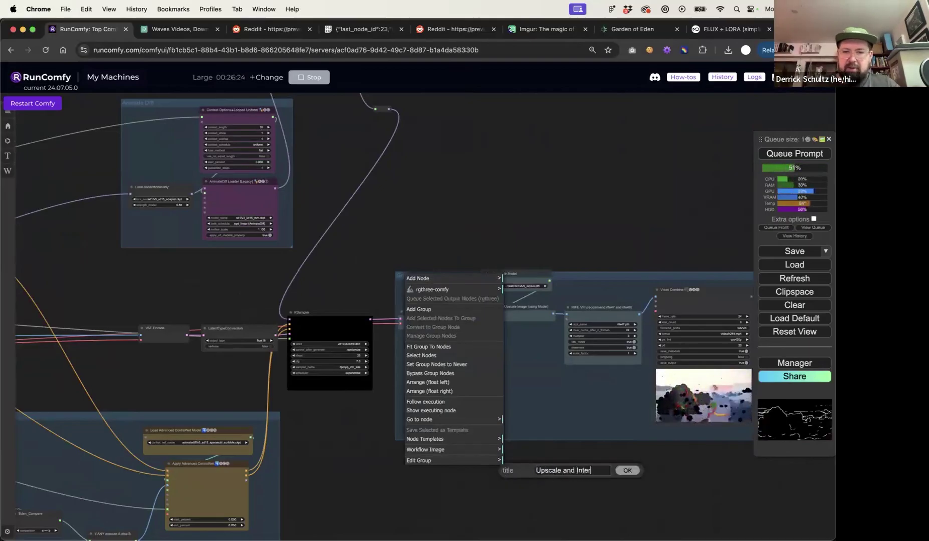
pyautogui.press('Return')
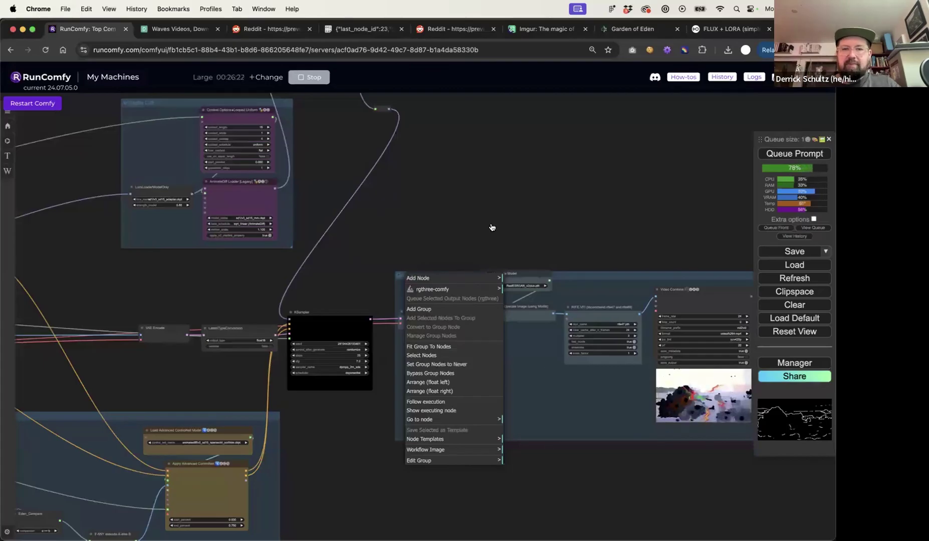
# - Save the workflow to the Desktop as eden-vid2vid-workflow.json
pyautogui.click(782, 250)
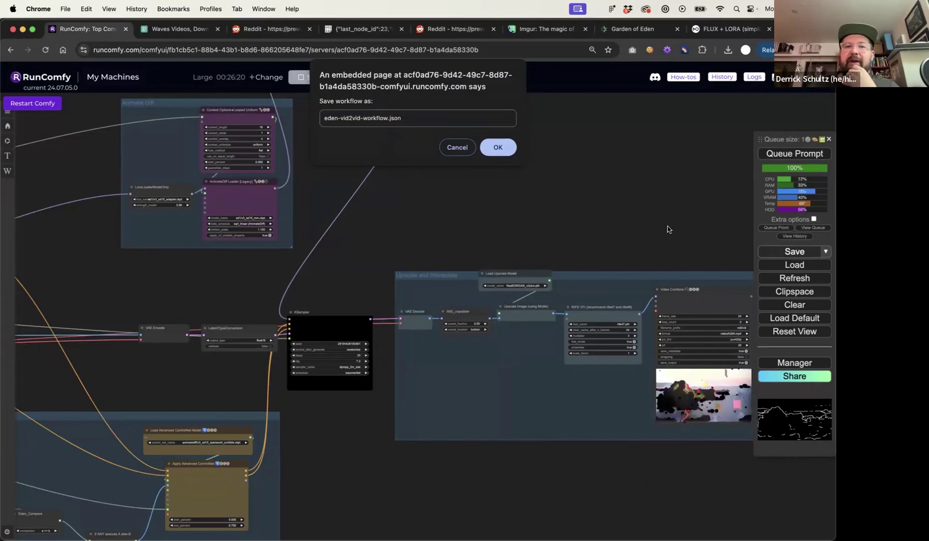
pyautogui.press('Return')
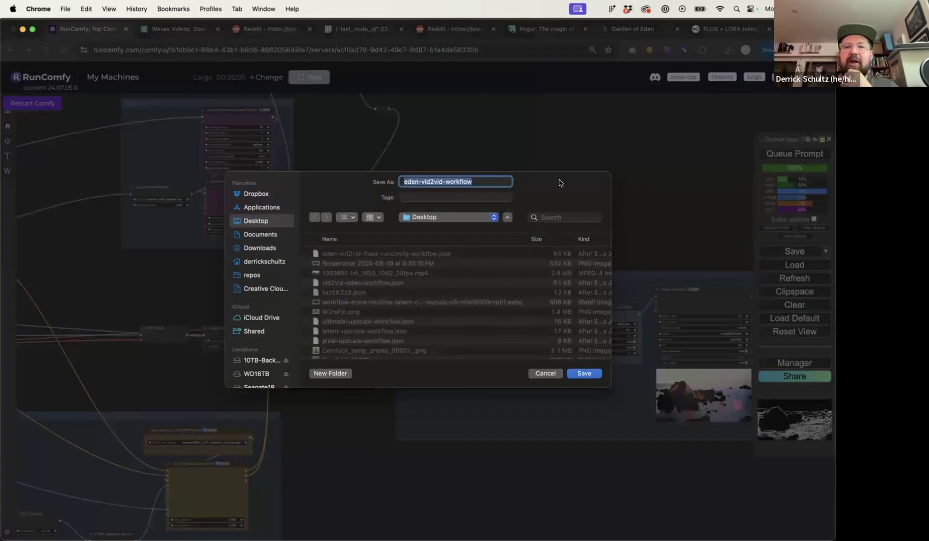
pyautogui.click(583, 373)
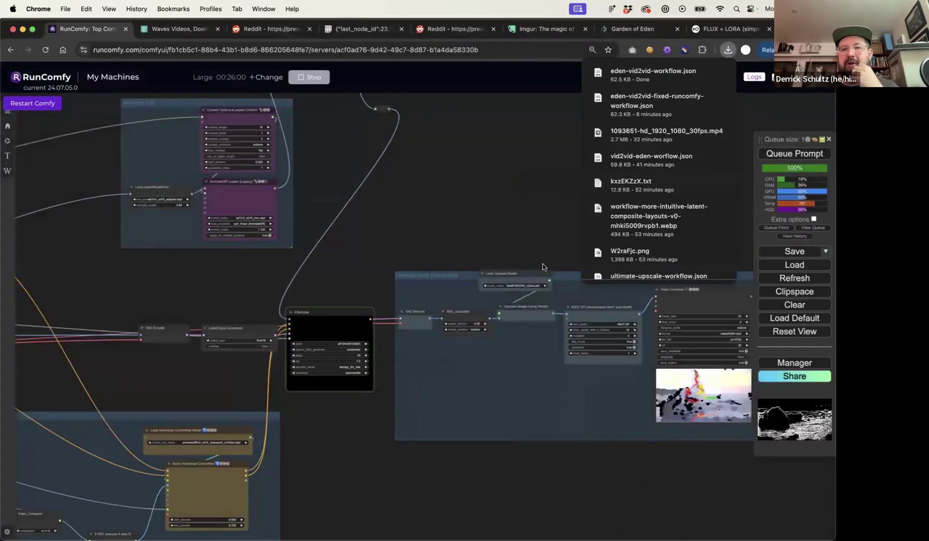
# - View the list of missing custom nodes in the ComfyUI Manager, and close the list
pyautogui.click(795, 364)
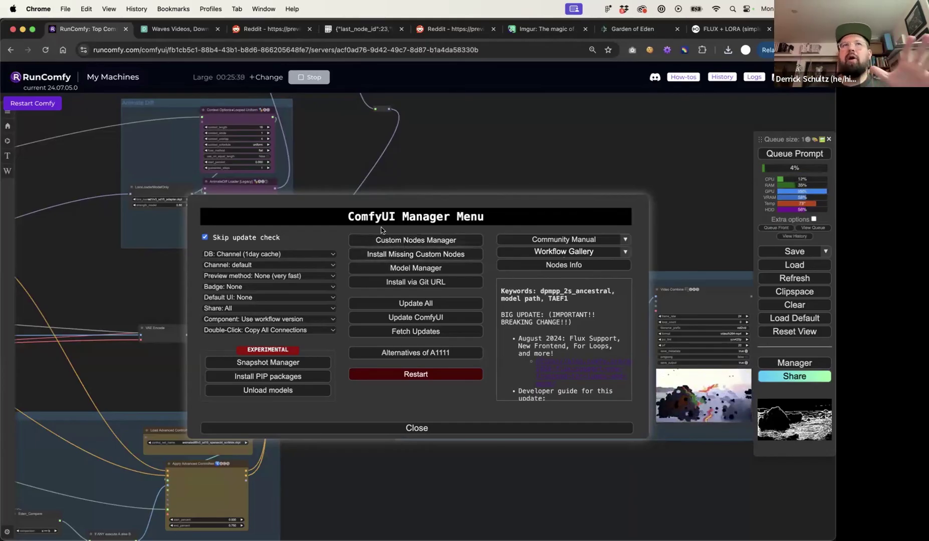
pyautogui.click(384, 254)
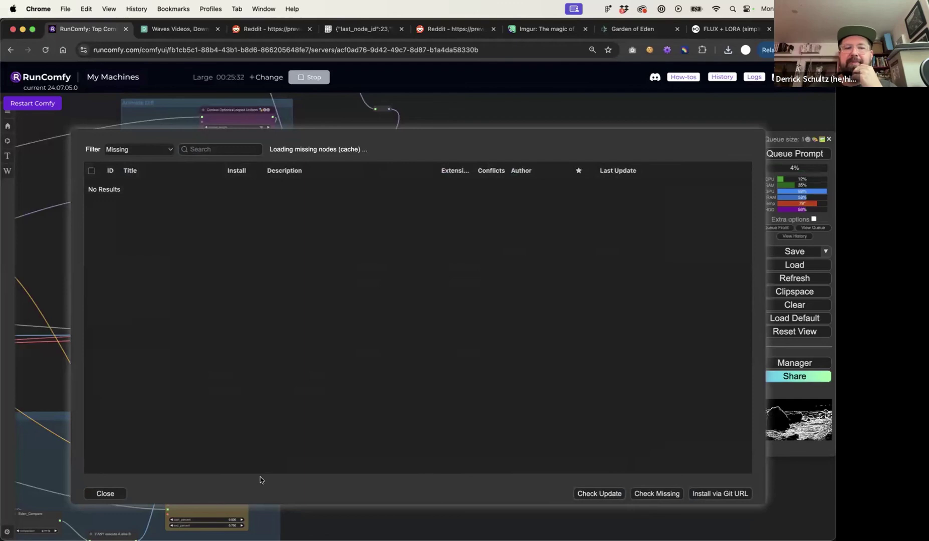
pyautogui.click(111, 488)
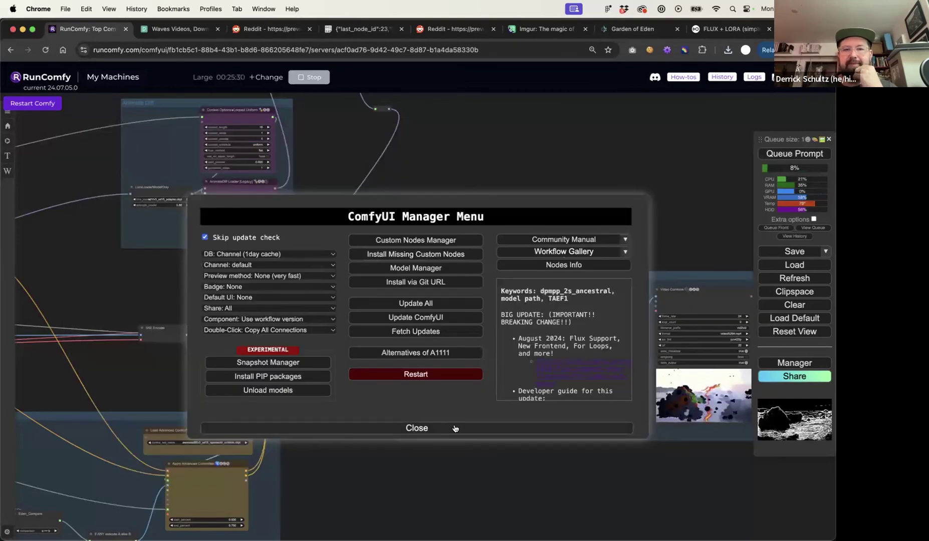